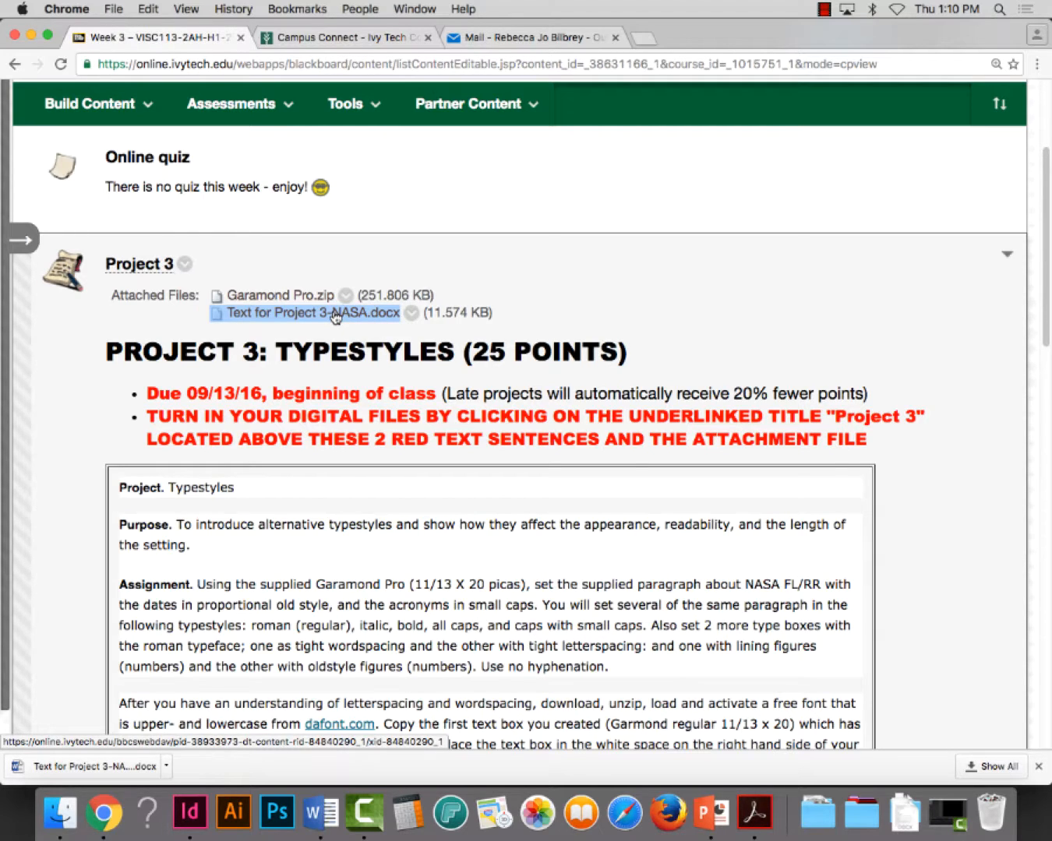
Start saving the linked file "Text for Project 3-NASA.docx" and choose the existing Project 3 folder on the Desktop as its destination
right_click(336, 315)
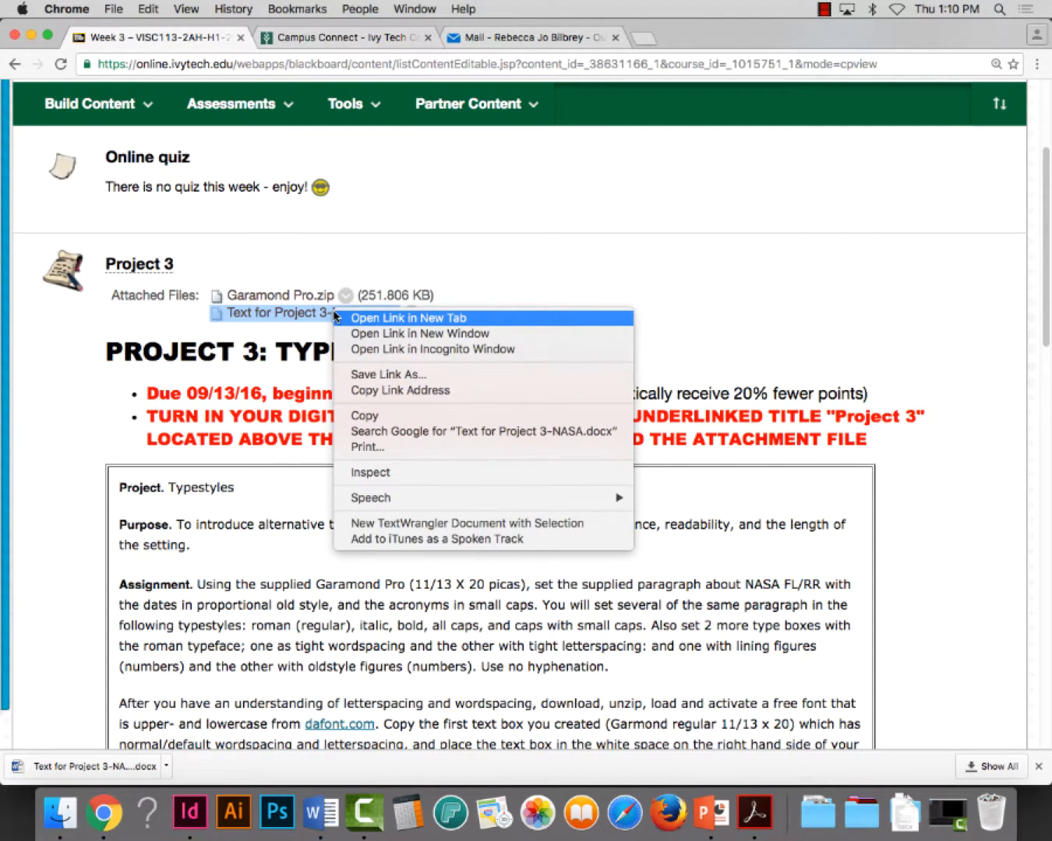
left_click(364, 376)
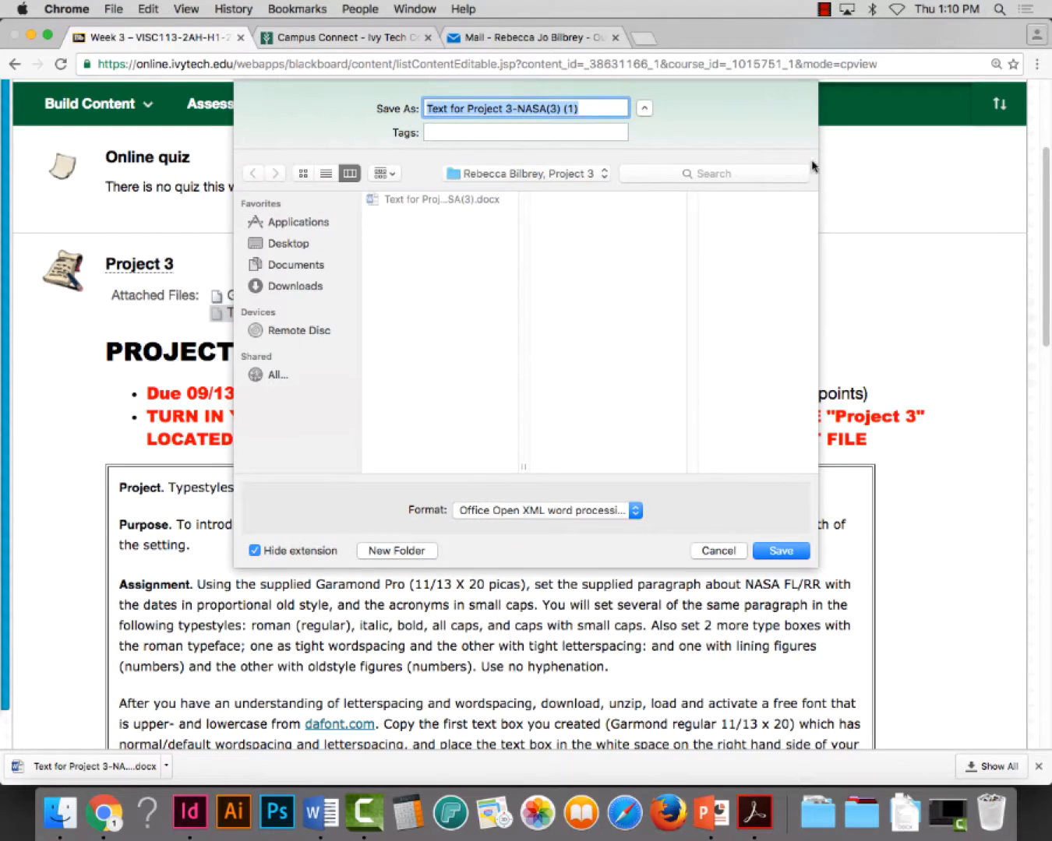
left_click(645, 109)
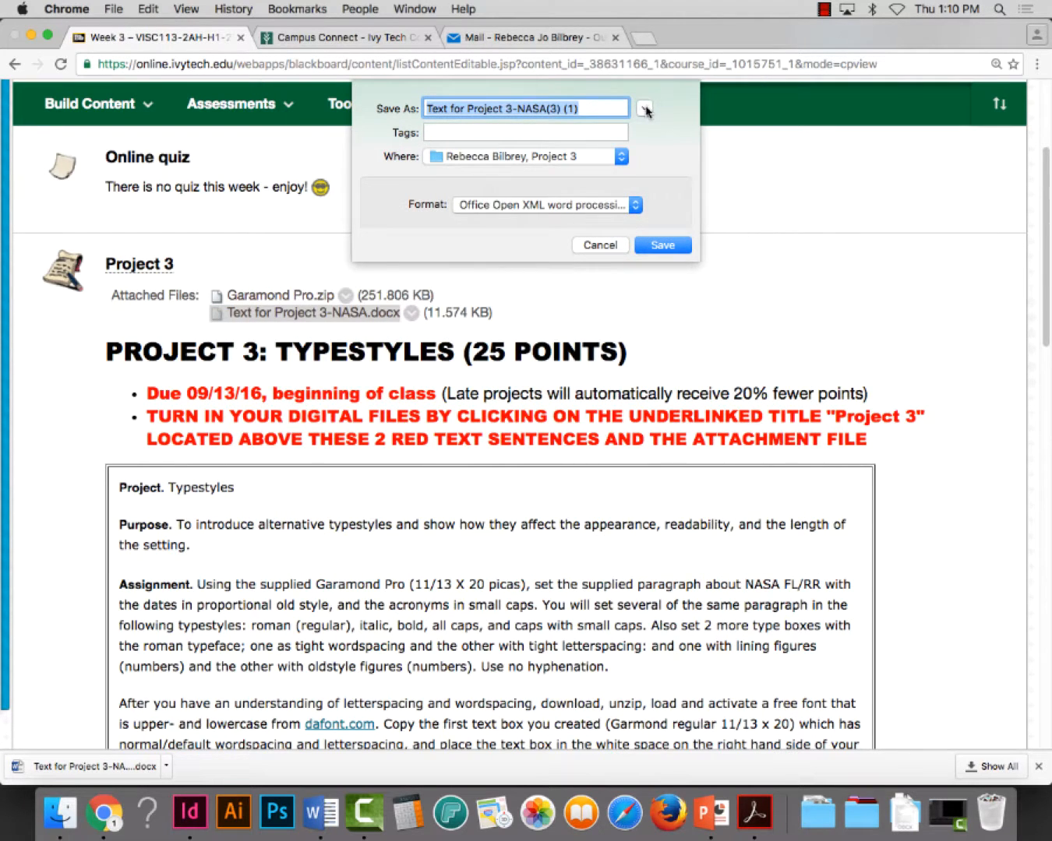
left_click(644, 109)
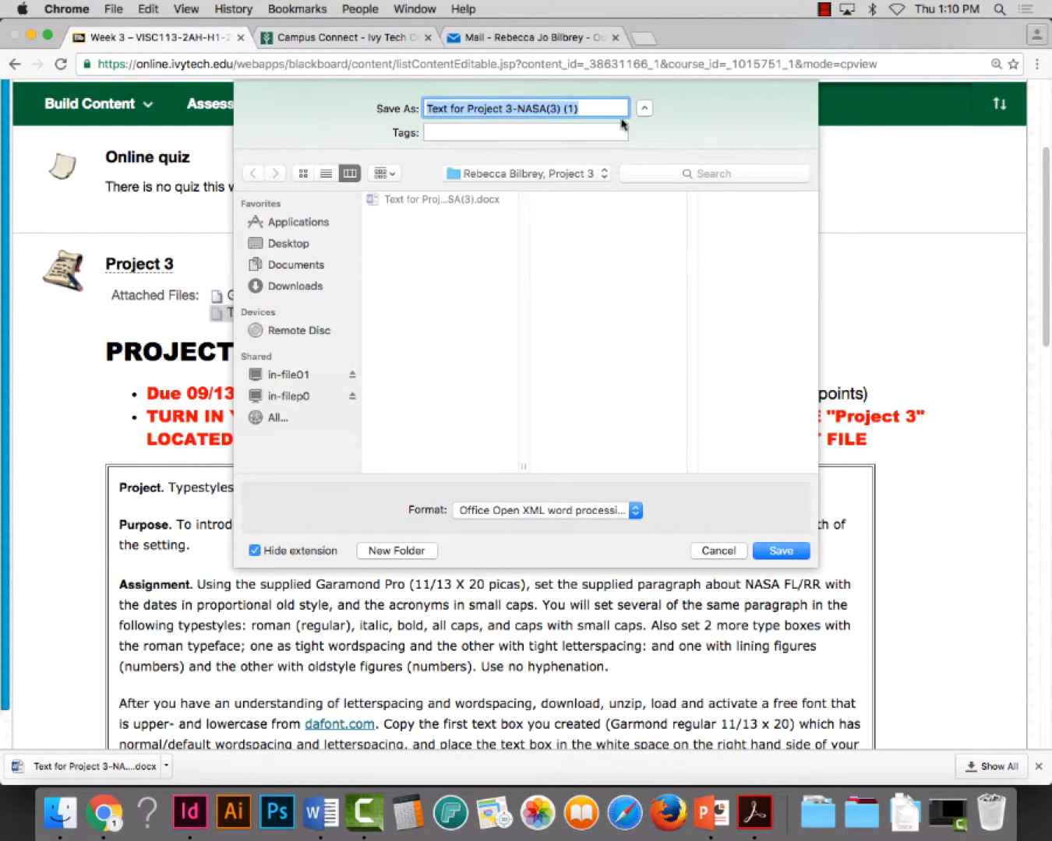
left_click(292, 245)
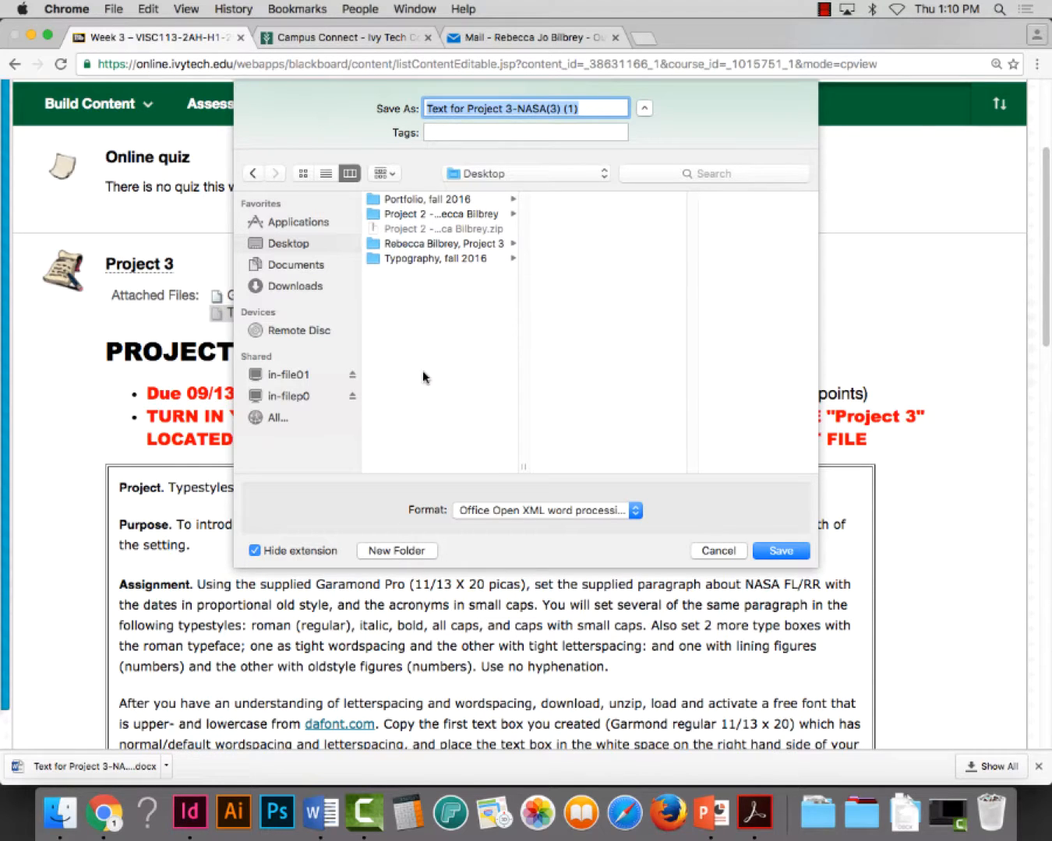
left_click(433, 247)
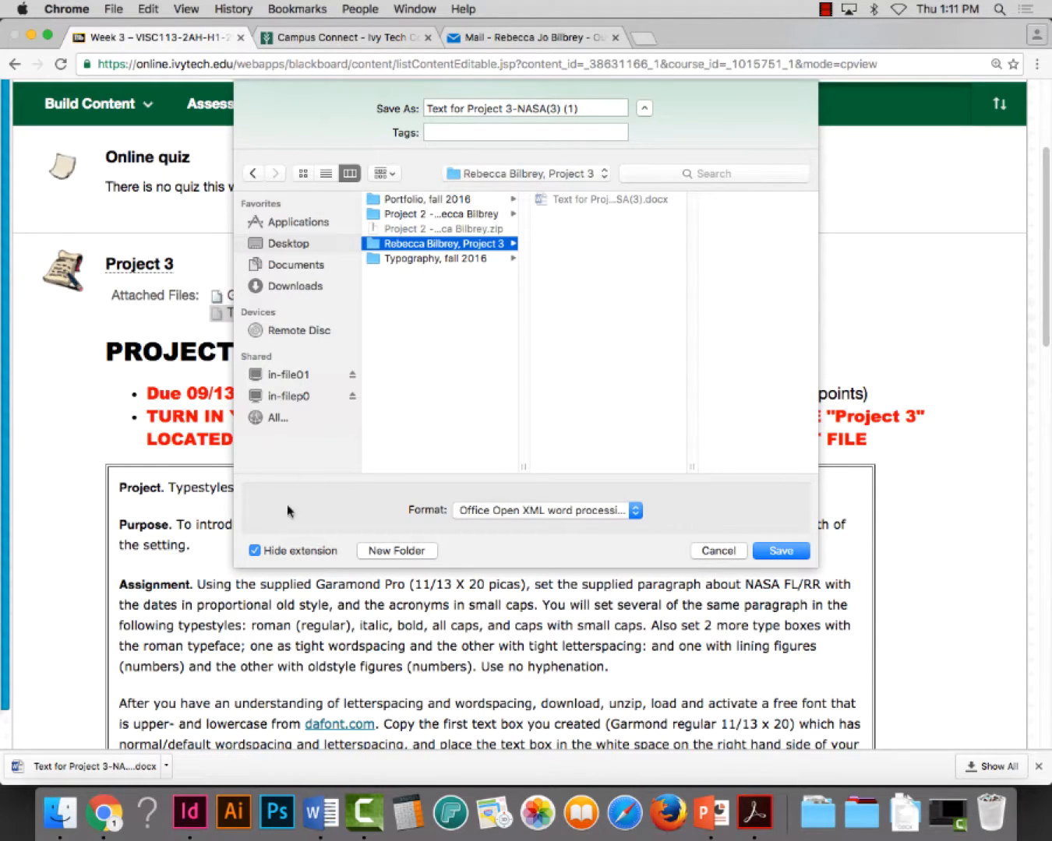
Create a subfolder named with the student's full name followed by ", Project 3" and save the NASA text file in it
left_click(421, 552)
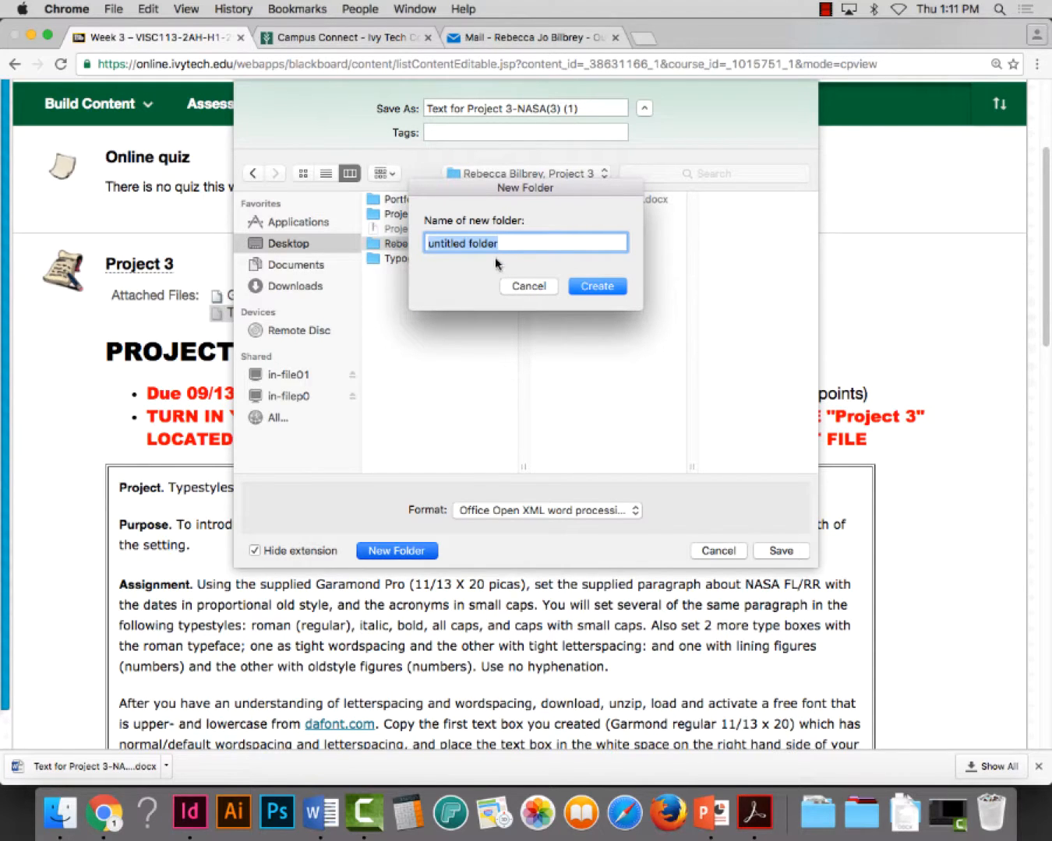
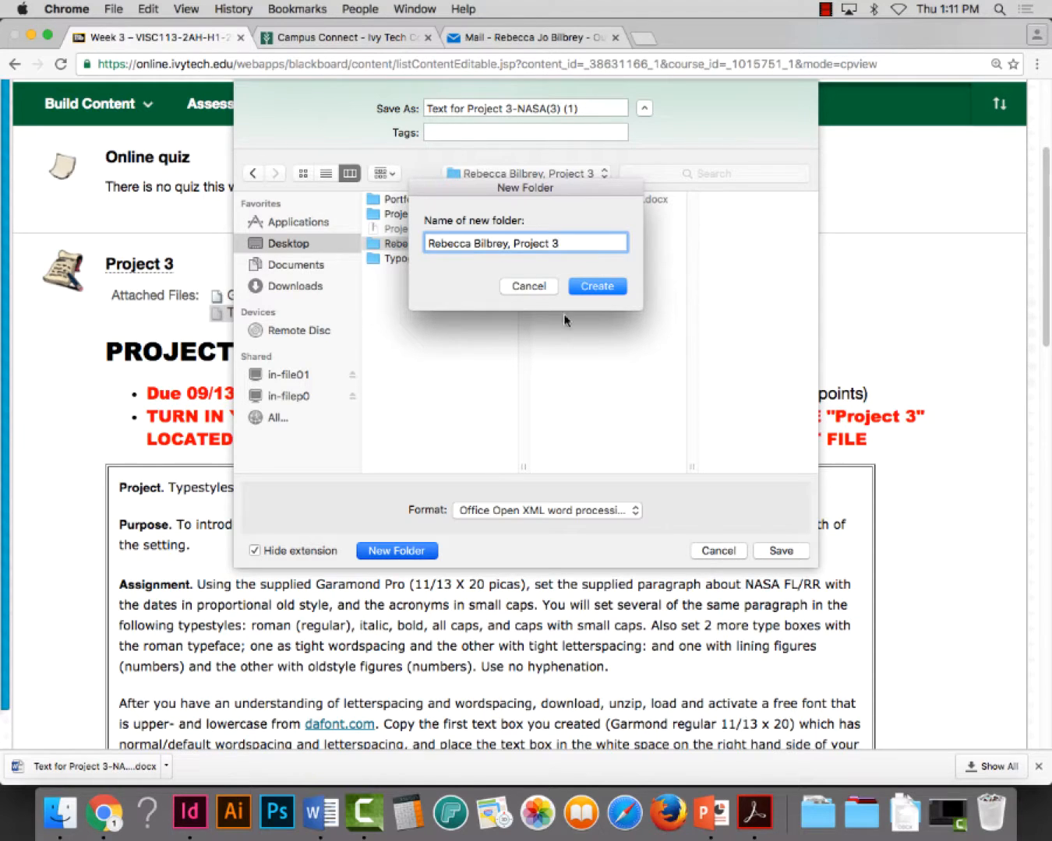
left_click(602, 281)
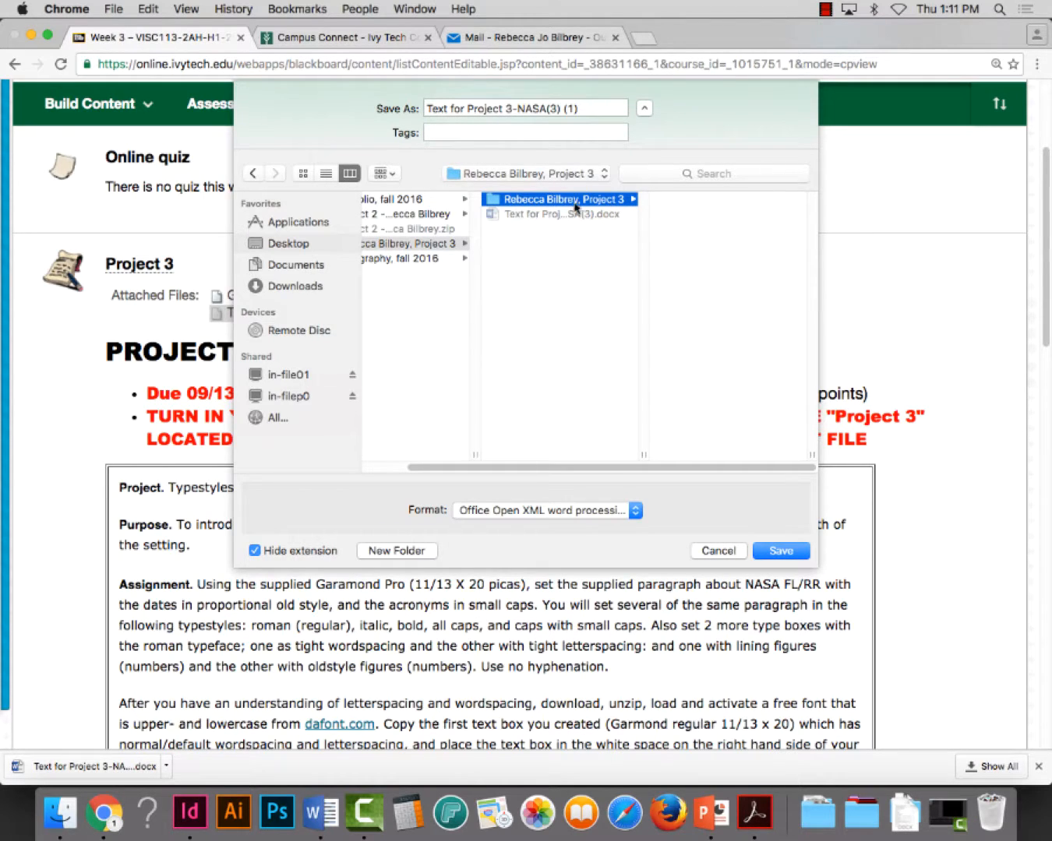
left_click(783, 551)
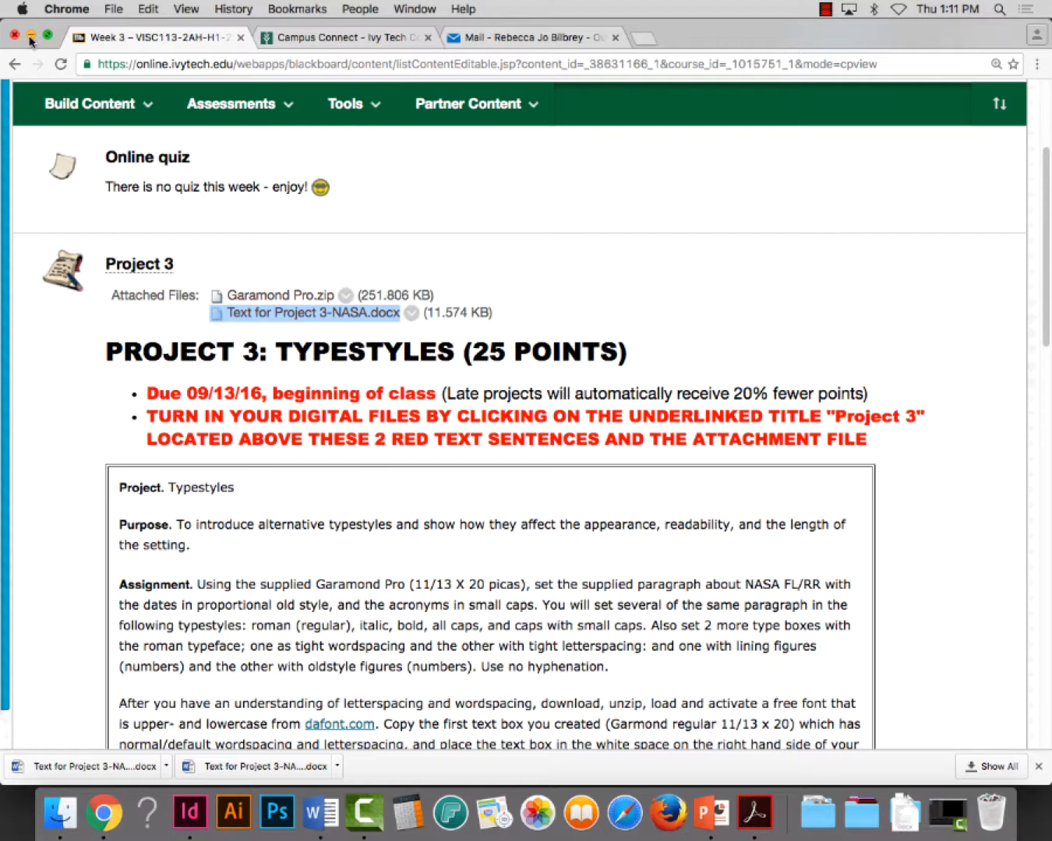
Minimize the browser and move the InDesign window to the upper-left corner of the desktop
left_click(30, 38)
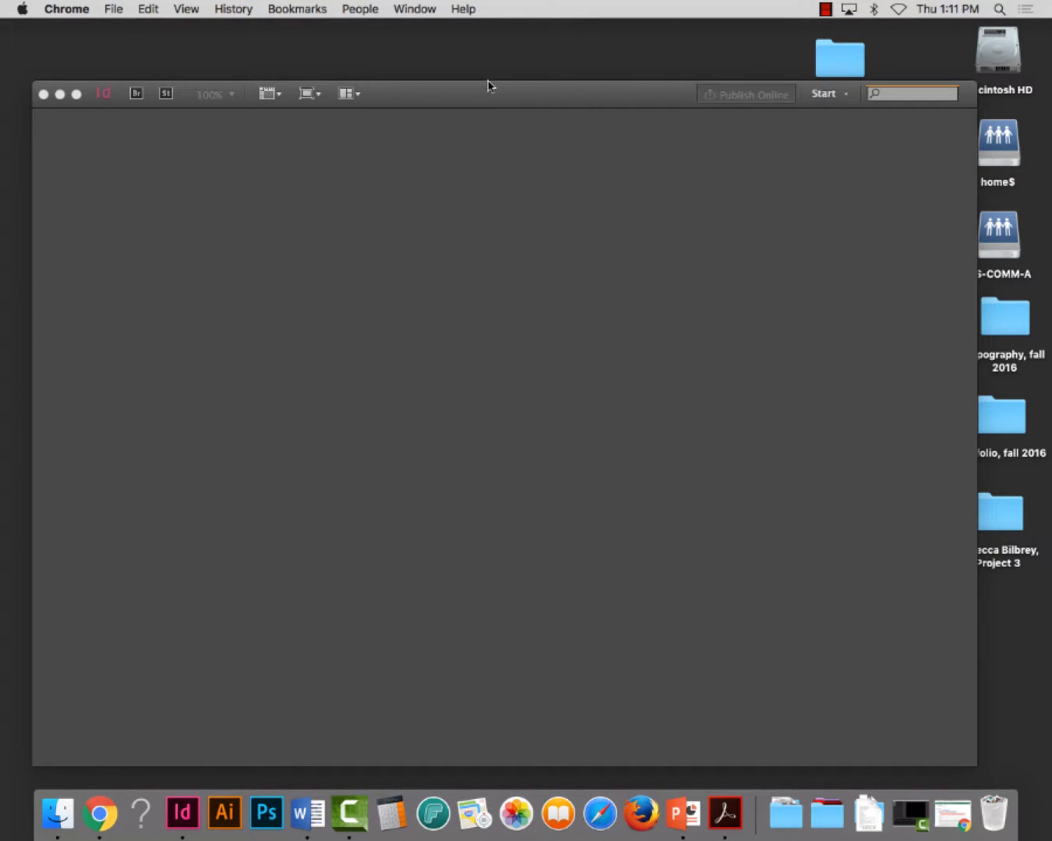
left_click_drag(403, 102, 374, 42)
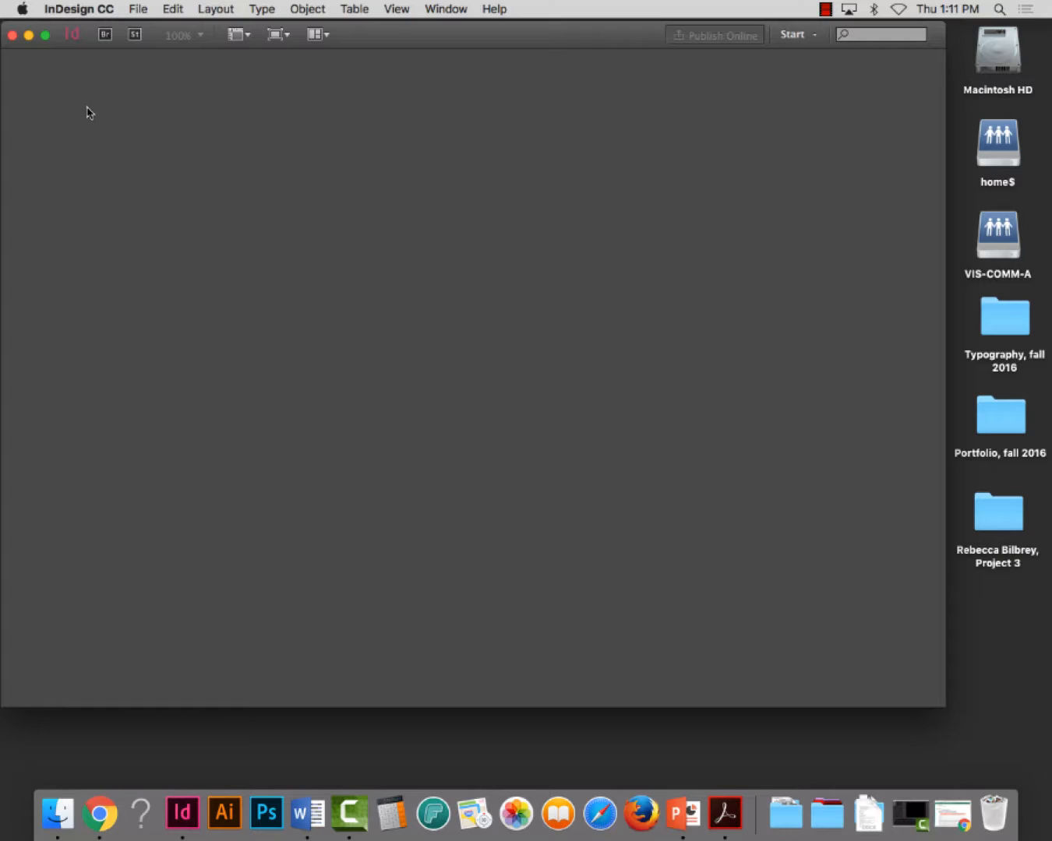
right_click(190, 818)
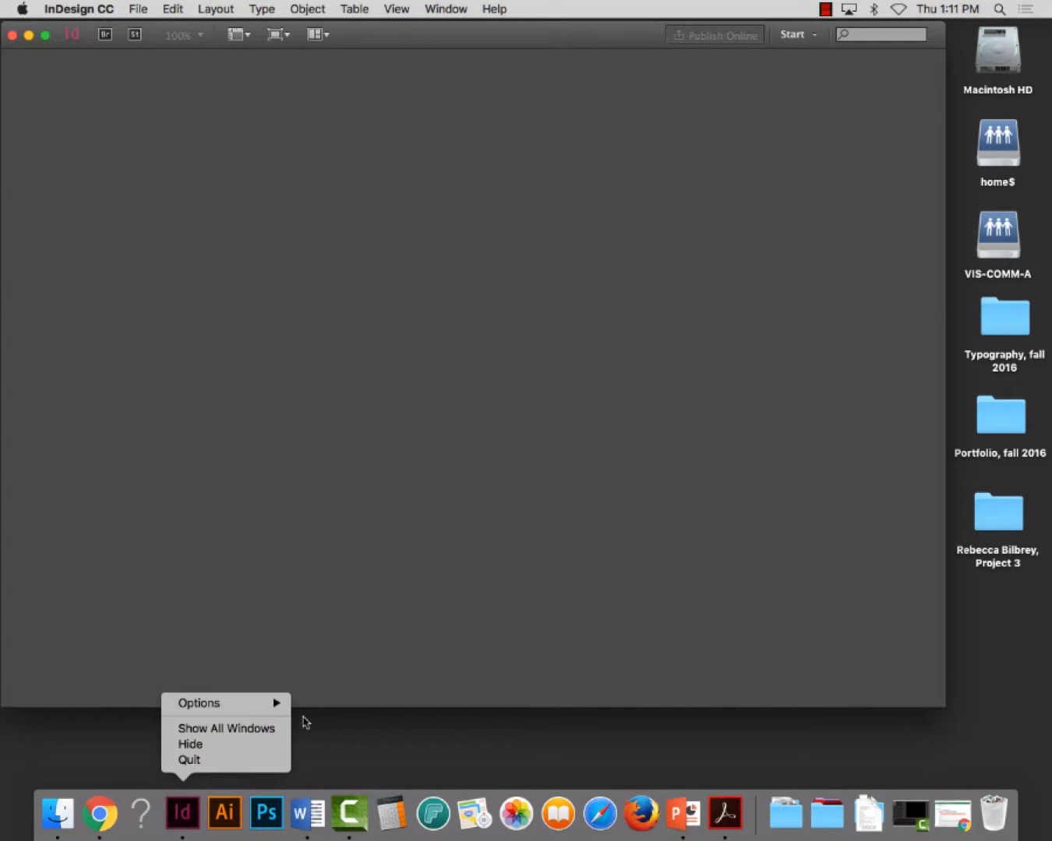
mouse_move(284, 703)
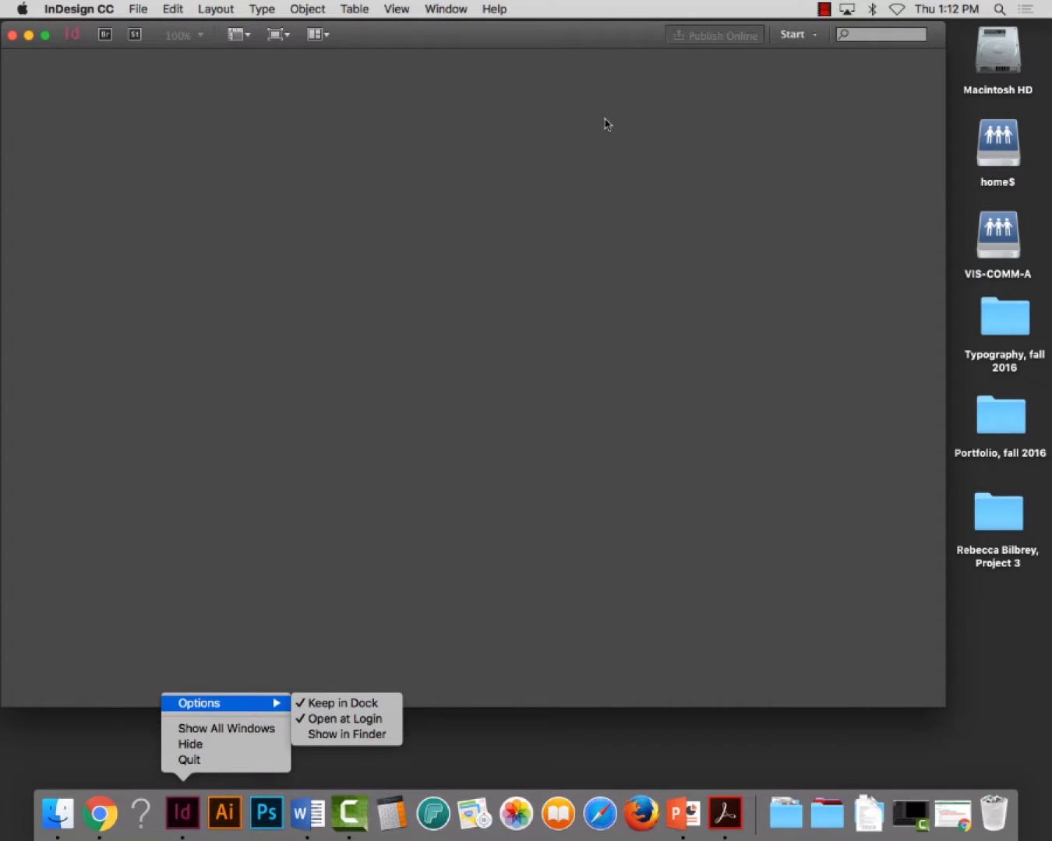
left_click(567, 35)
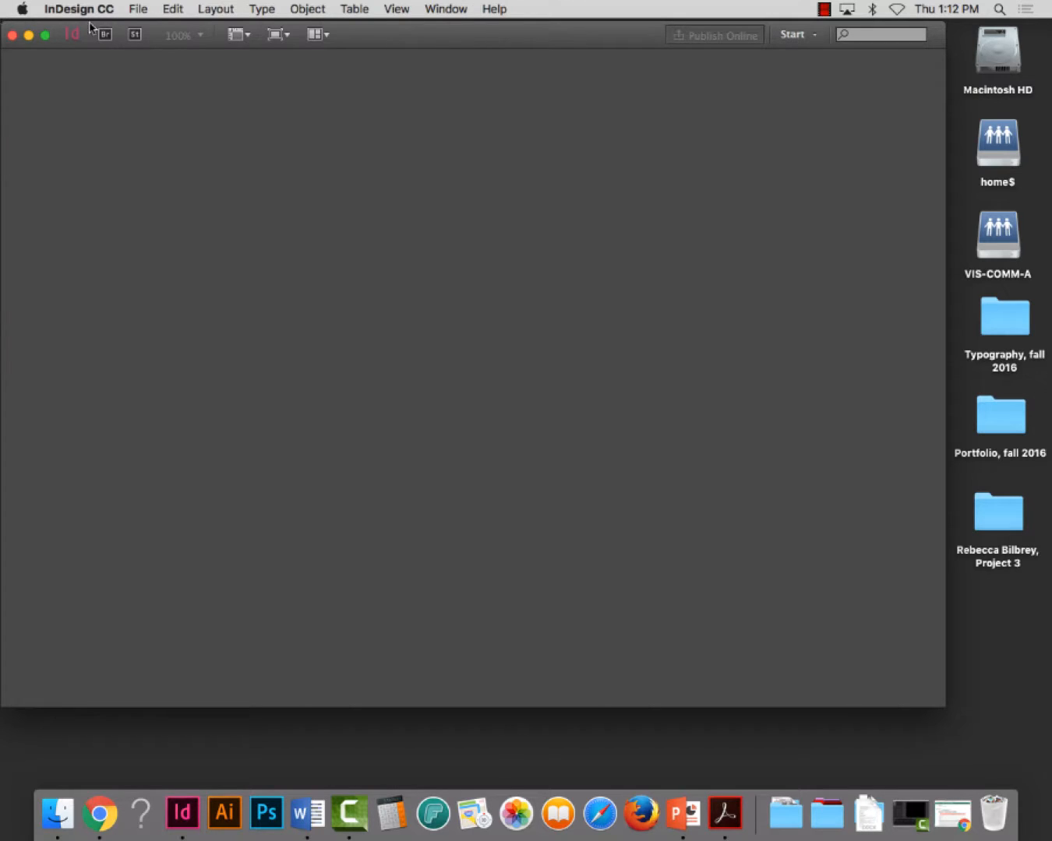
Start a new one-page print document with Facing Pages turned off
left_click(140, 9)
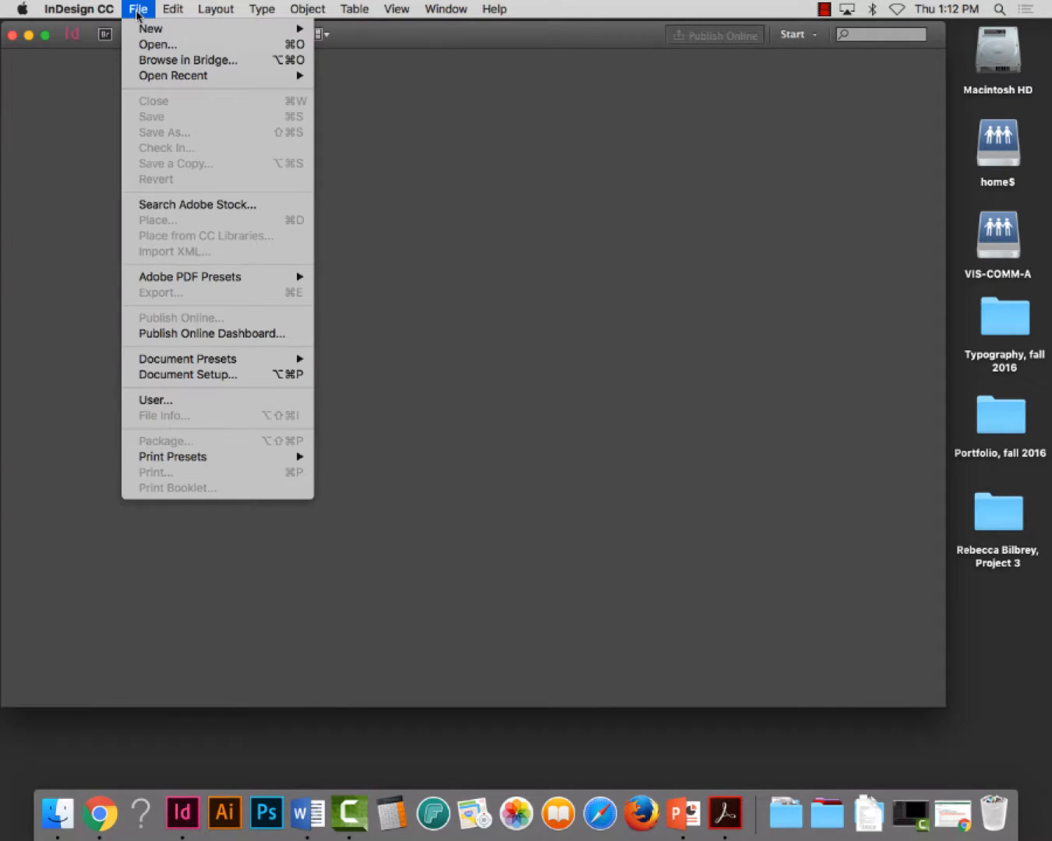
mouse_move(225, 28)
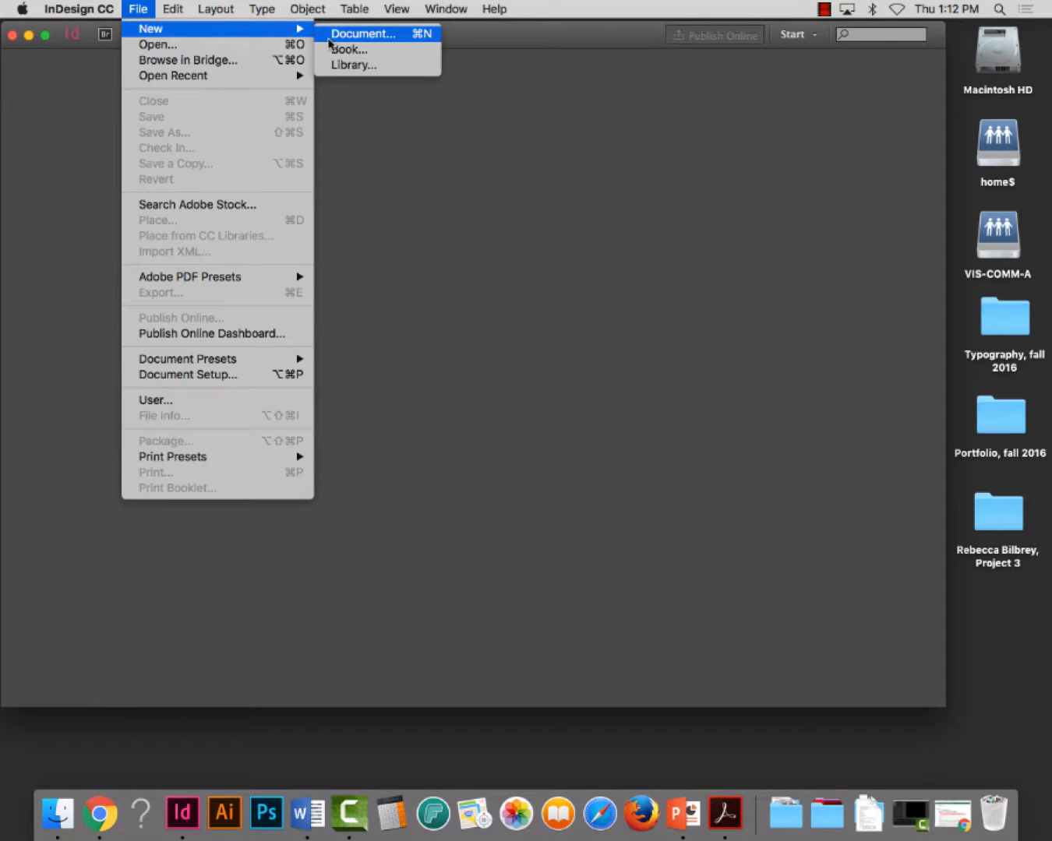
left_click(352, 38)
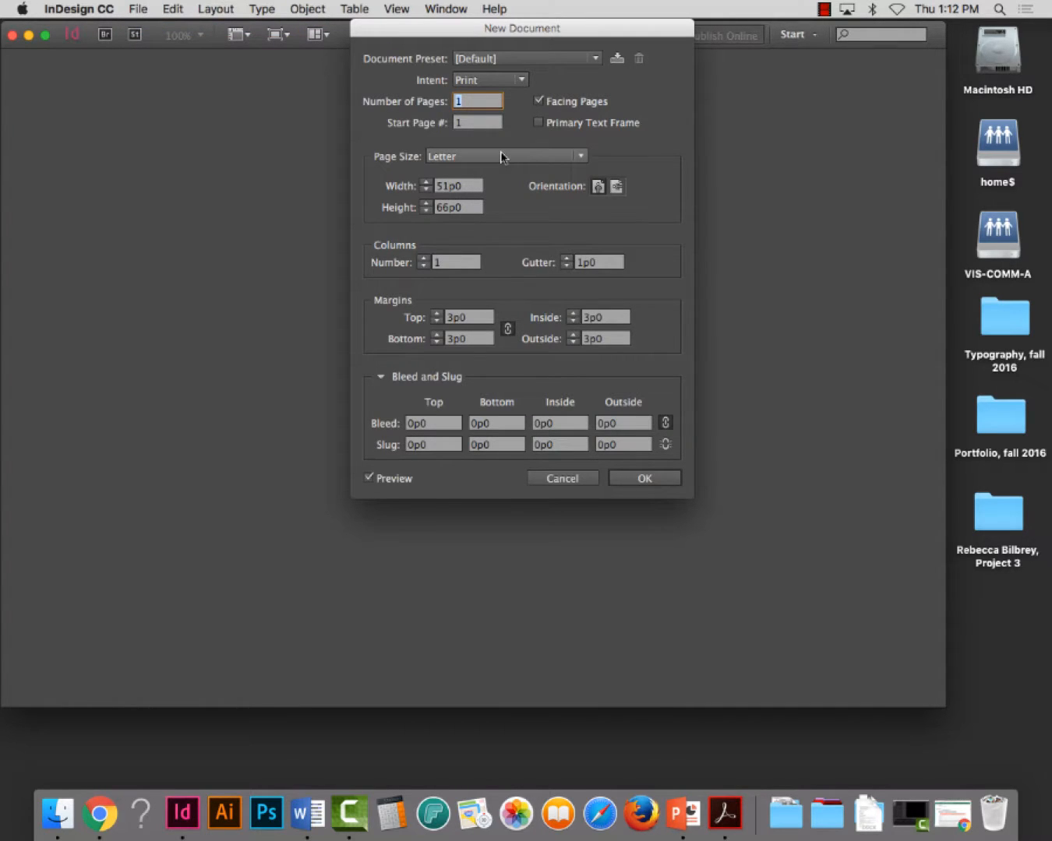
left_click(536, 101)
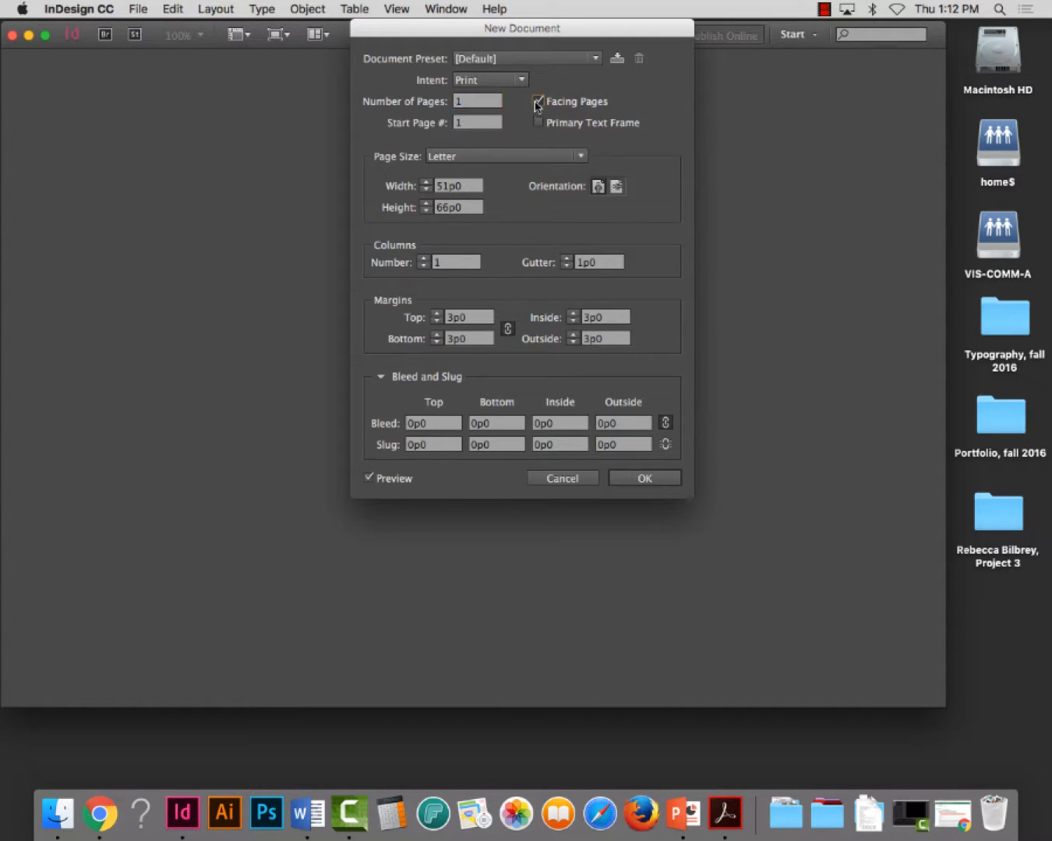
left_click(538, 101)
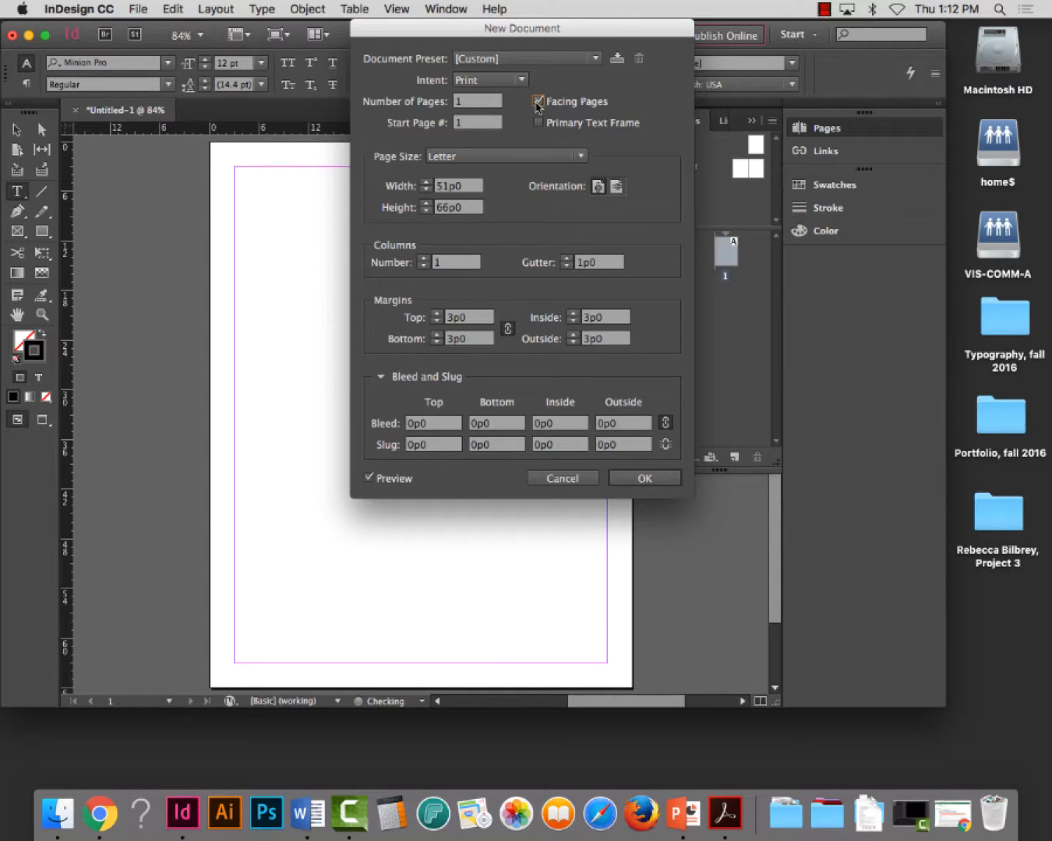
left_click(538, 101)
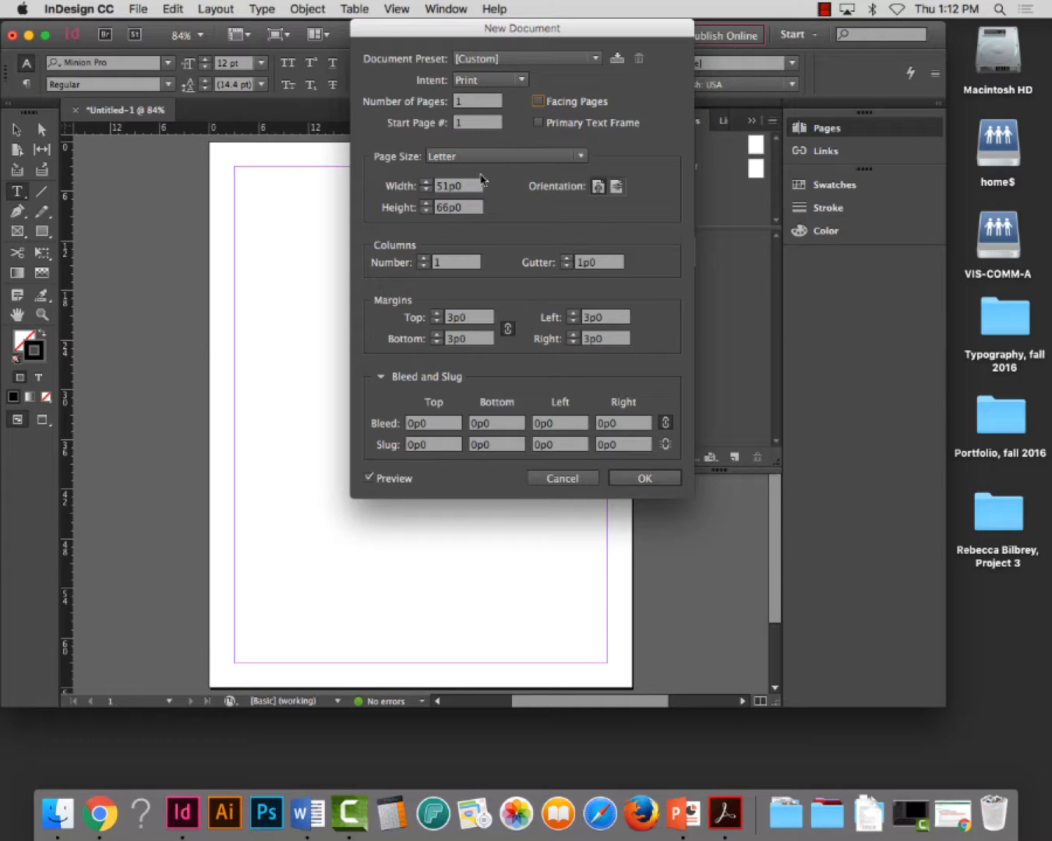
Set the new document's page width and height to 60p0 each
left_click_drag(475, 186, 427, 188)
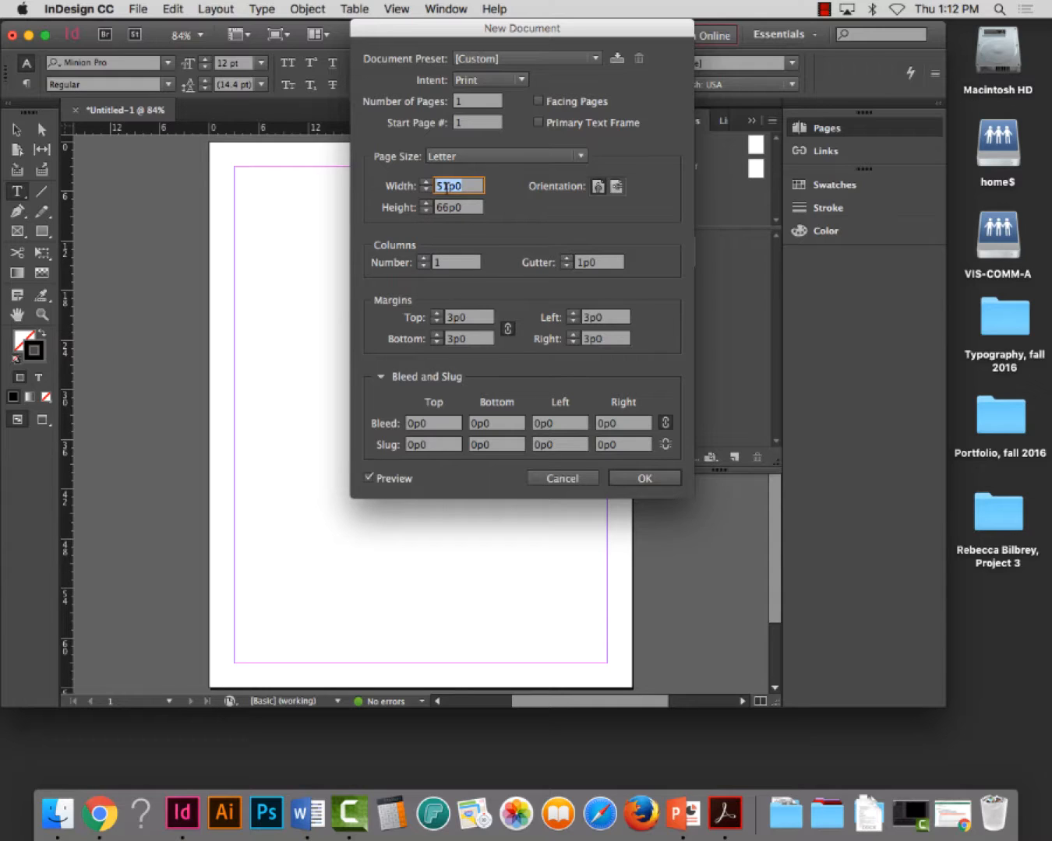
type("70")
key("BackSpace")
key("BackSpace")
type("60p")
key("Tab")
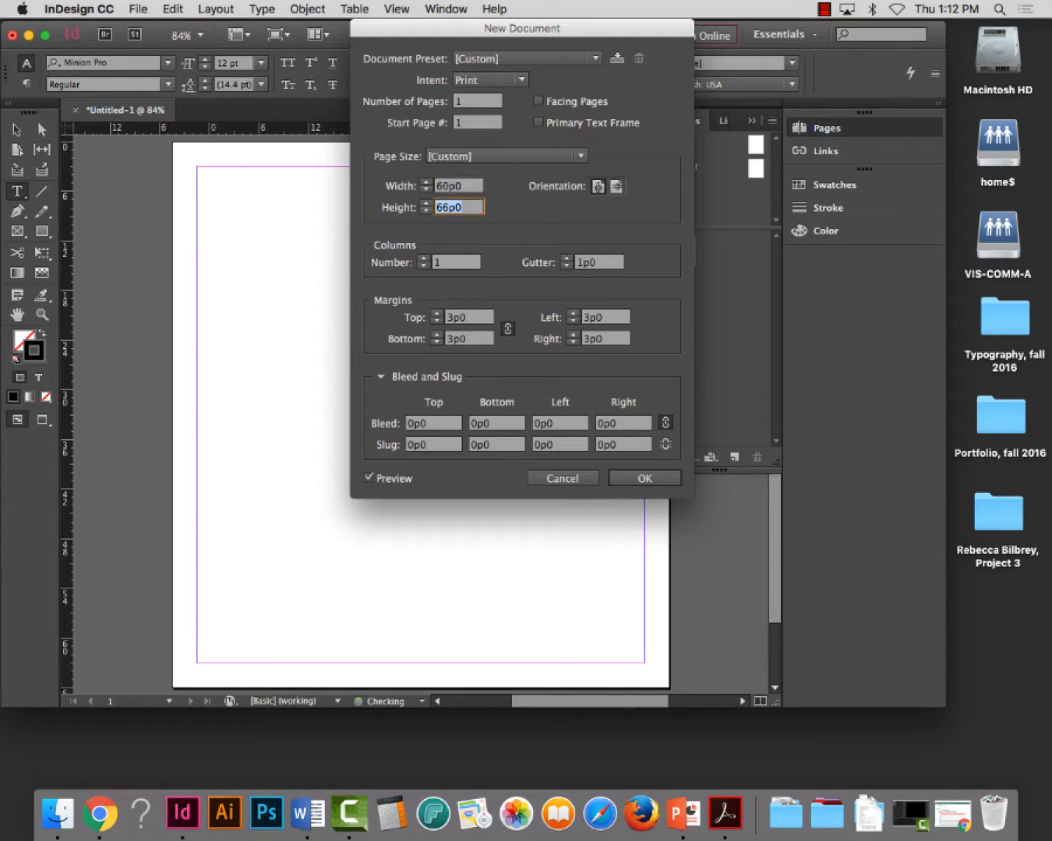
type("60p")
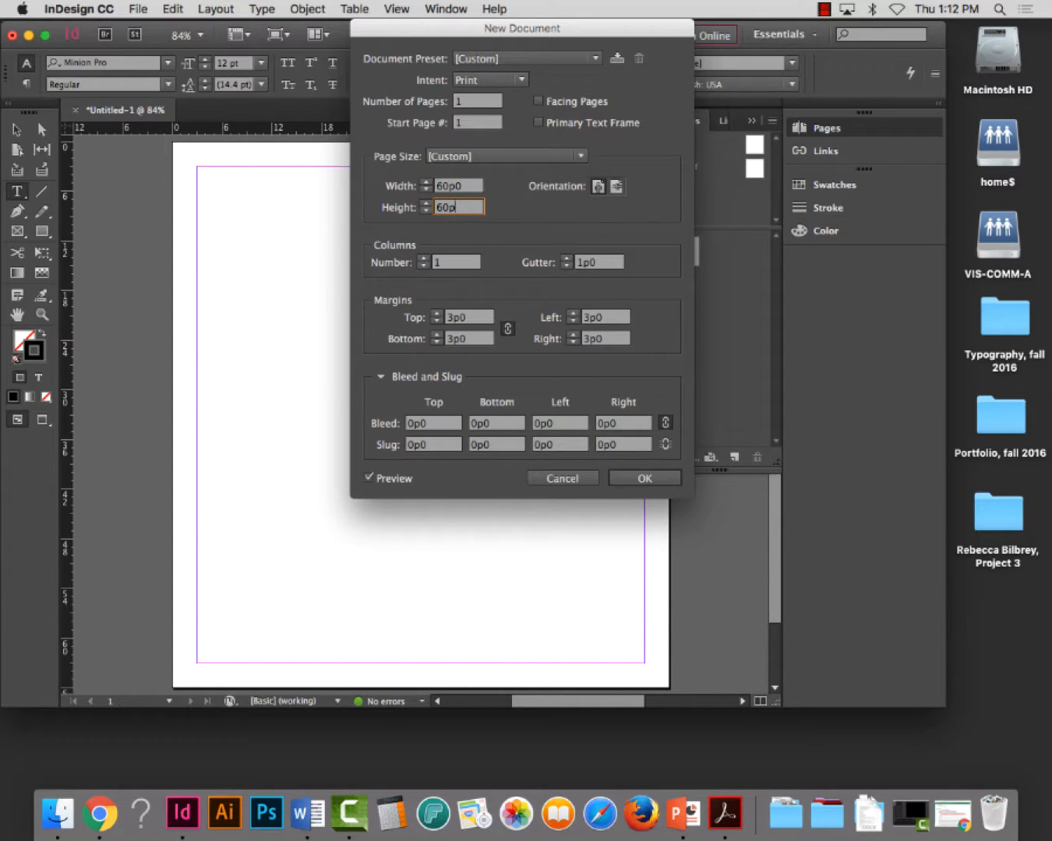
key("Tab")
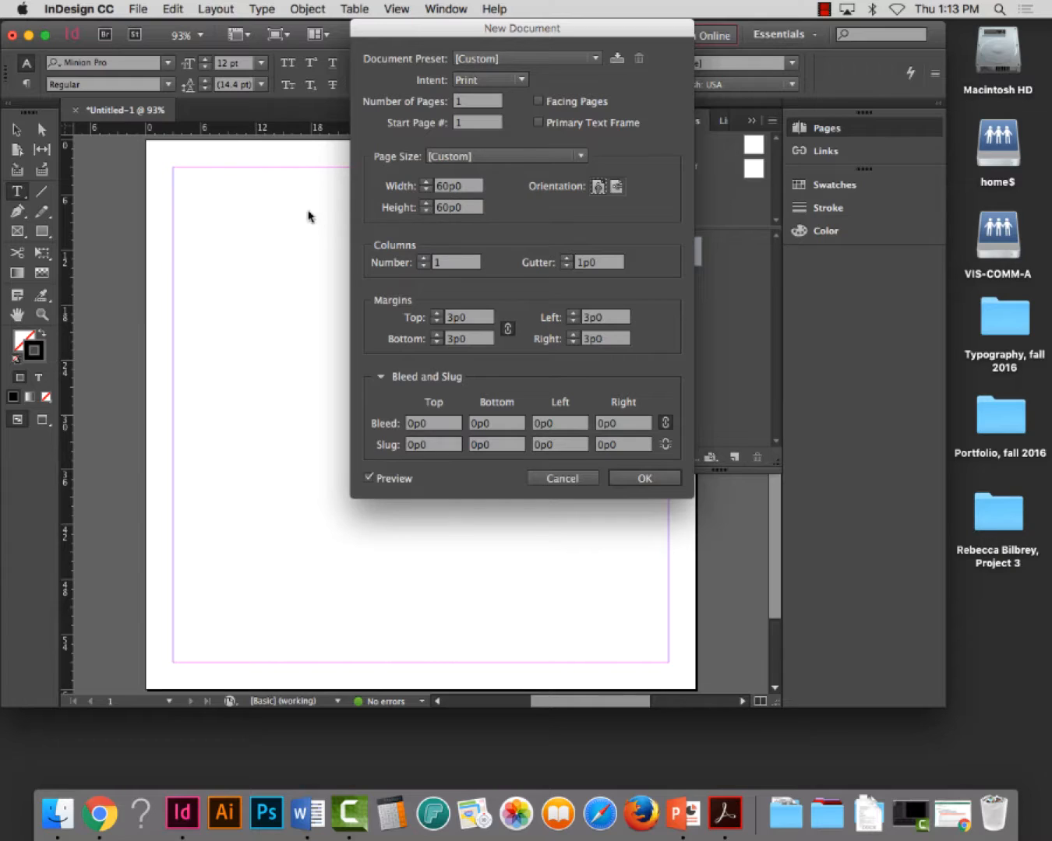
Unlink the margin settings and set the top margin to 4p0 and the bottom margin to 2p6
left_click(508, 329)
double_click(475, 320)
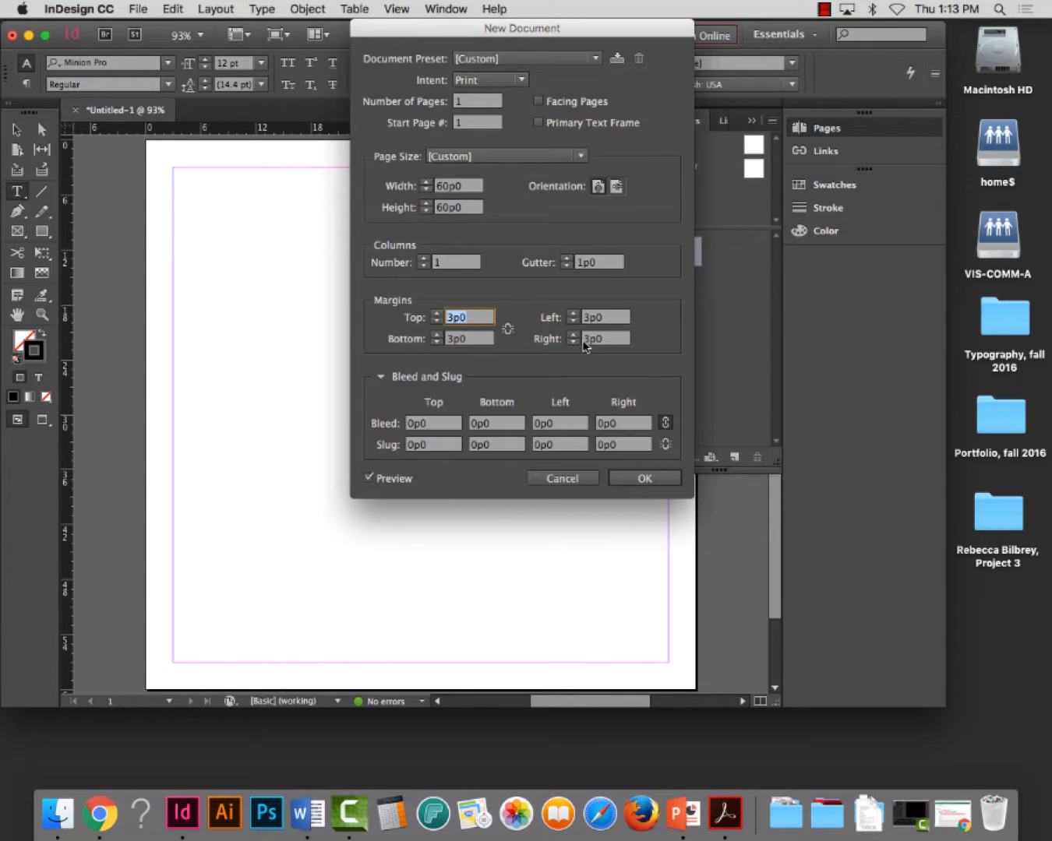
type("4p")
key("BackSpace")
type("p")
key("Tab")
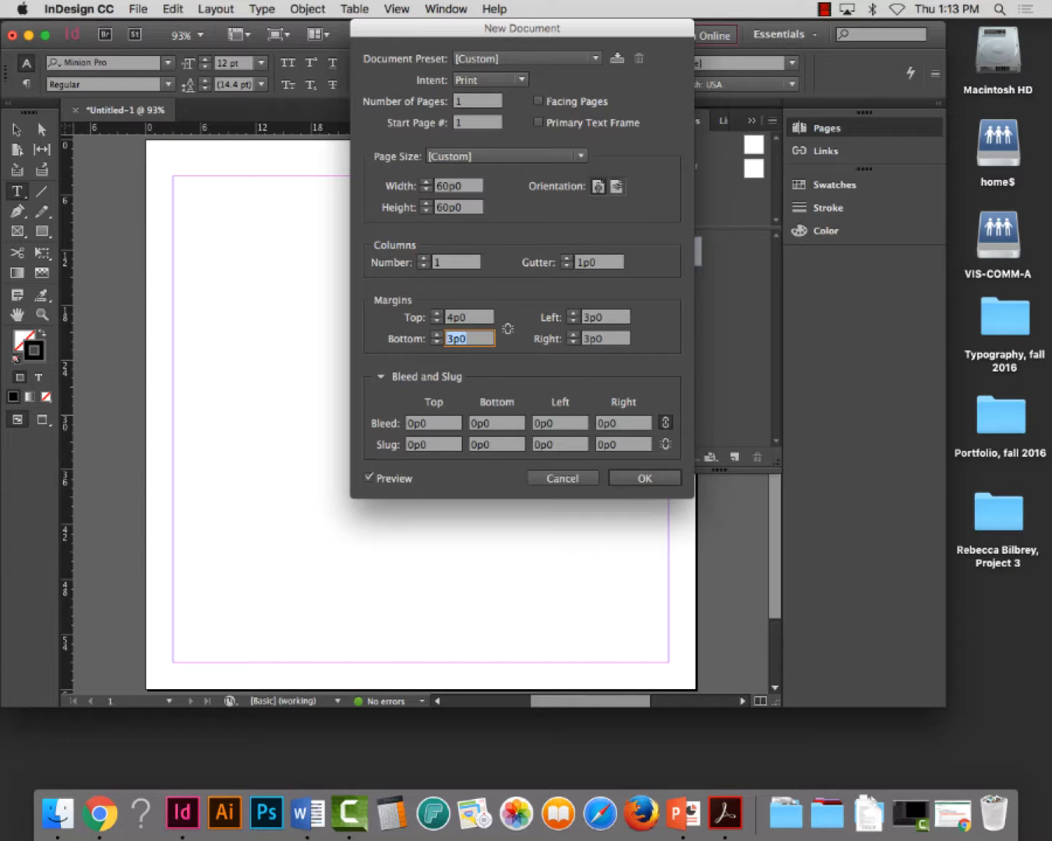
type("2p6")
Set the left and right margins to 6p0 each
left_click(592, 318)
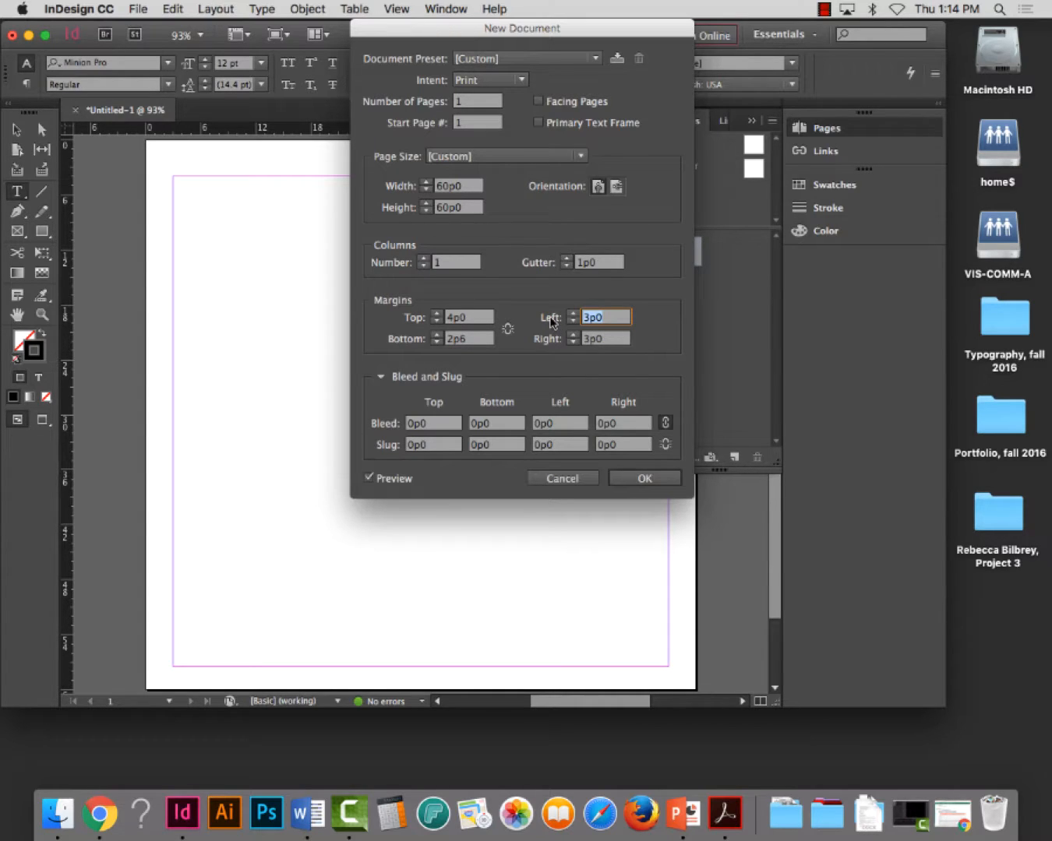
type("6p0")
key("Tab")
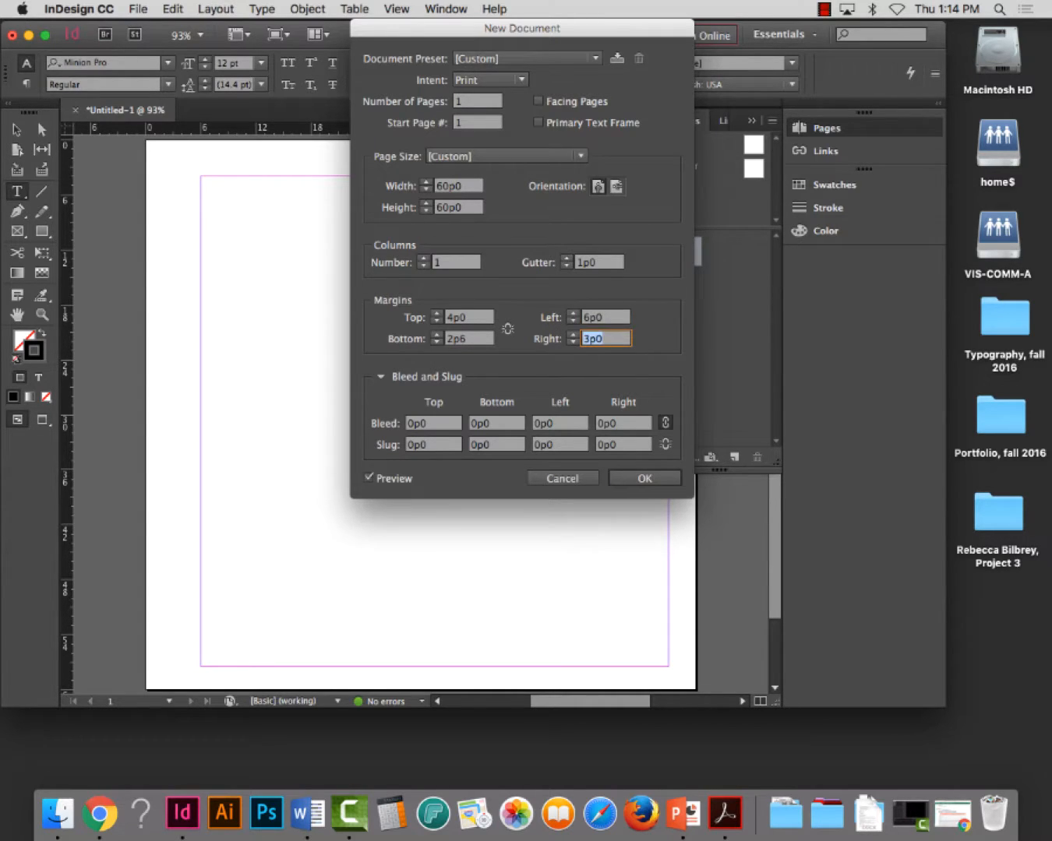
type("6p0")
key("Tab")
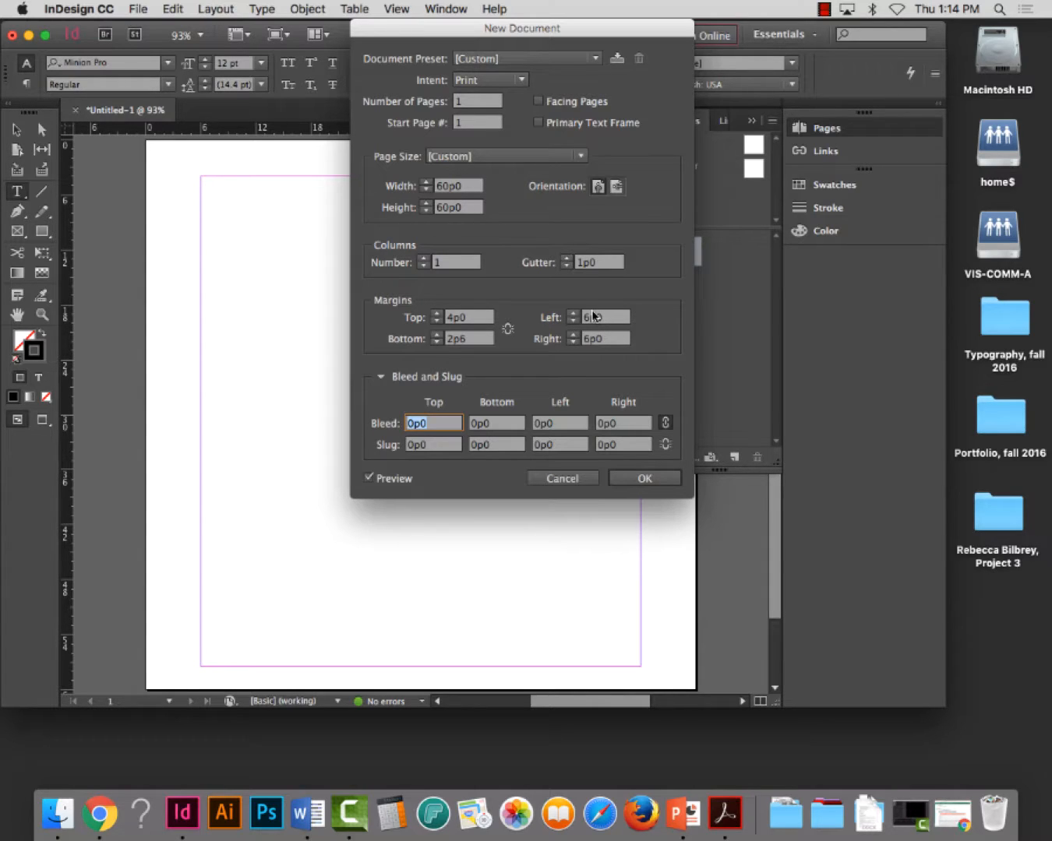
Set the page size to Letter and create the document
left_click(466, 156)
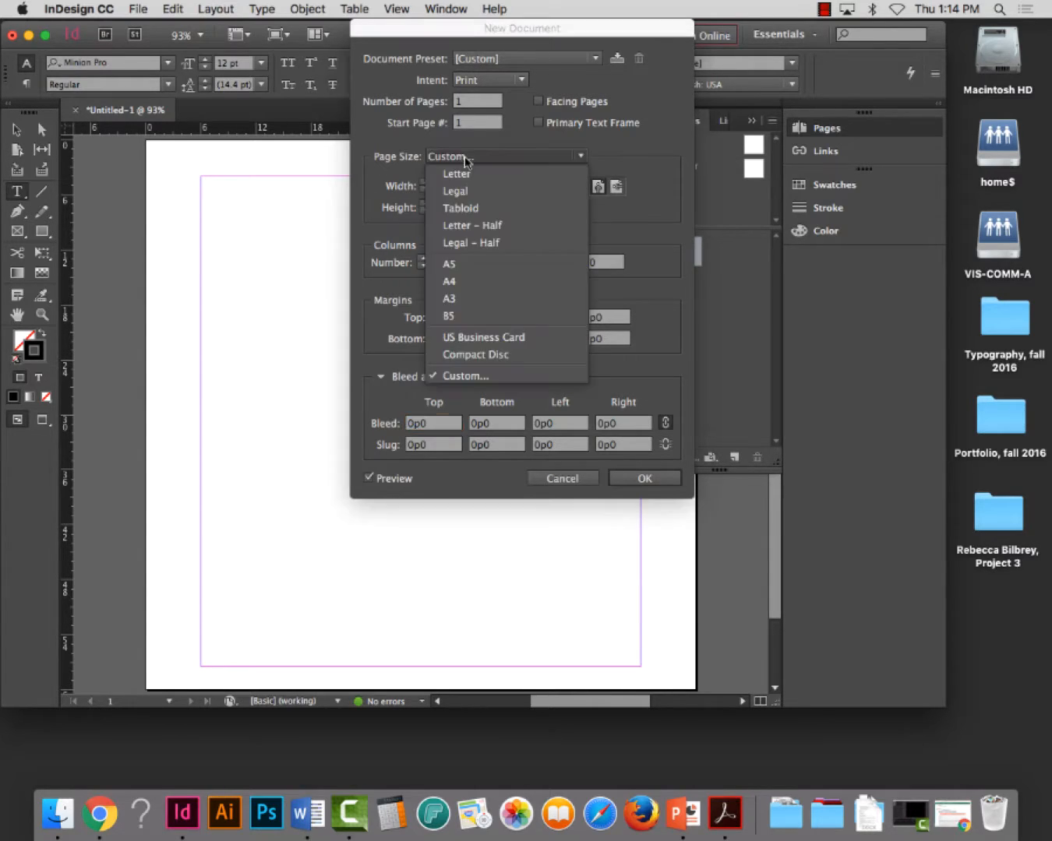
left_click(469, 172)
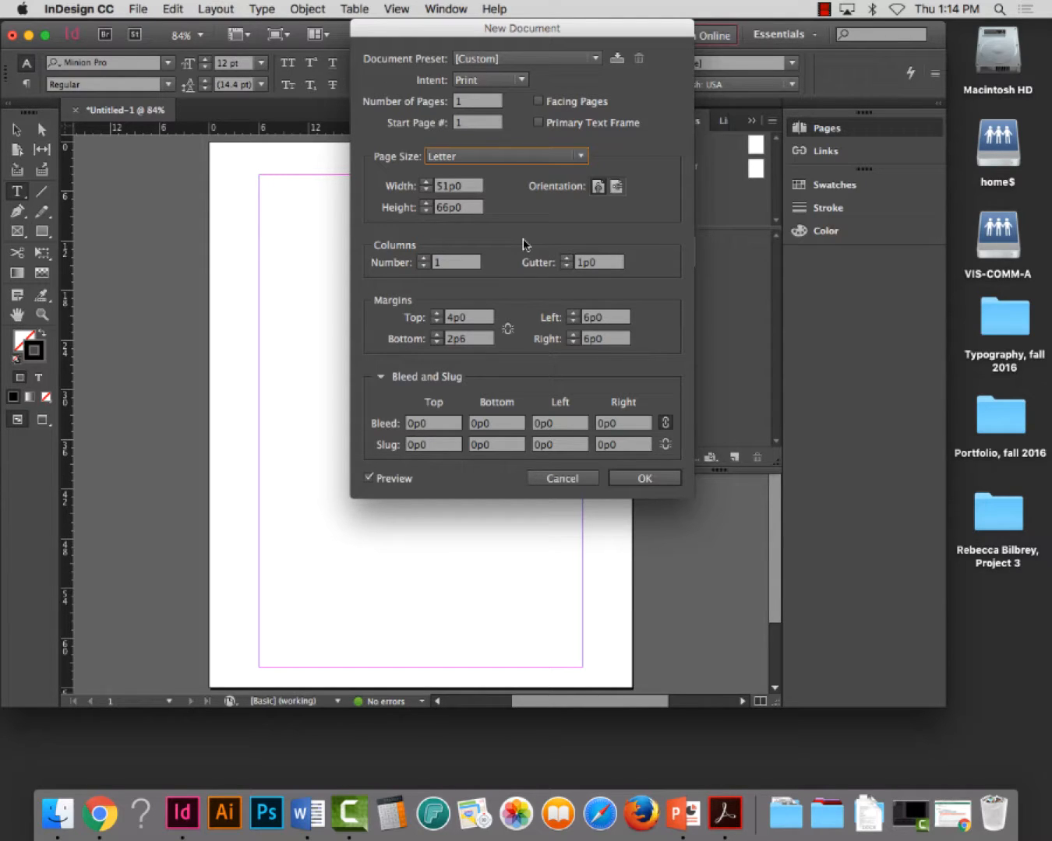
left_click(644, 477)
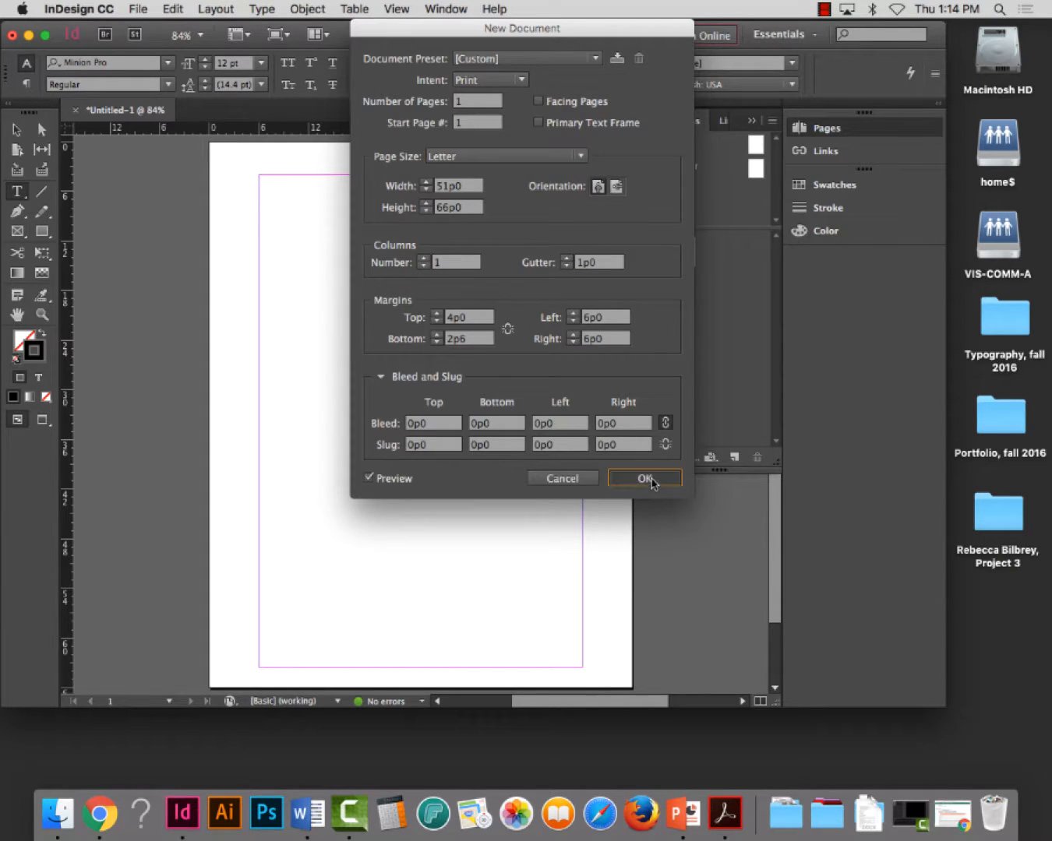
Draw a rectangle from the upper-left margin corner, about 9p8 wide and 14p10 high, and set its width to 20p0
left_click(42, 232)
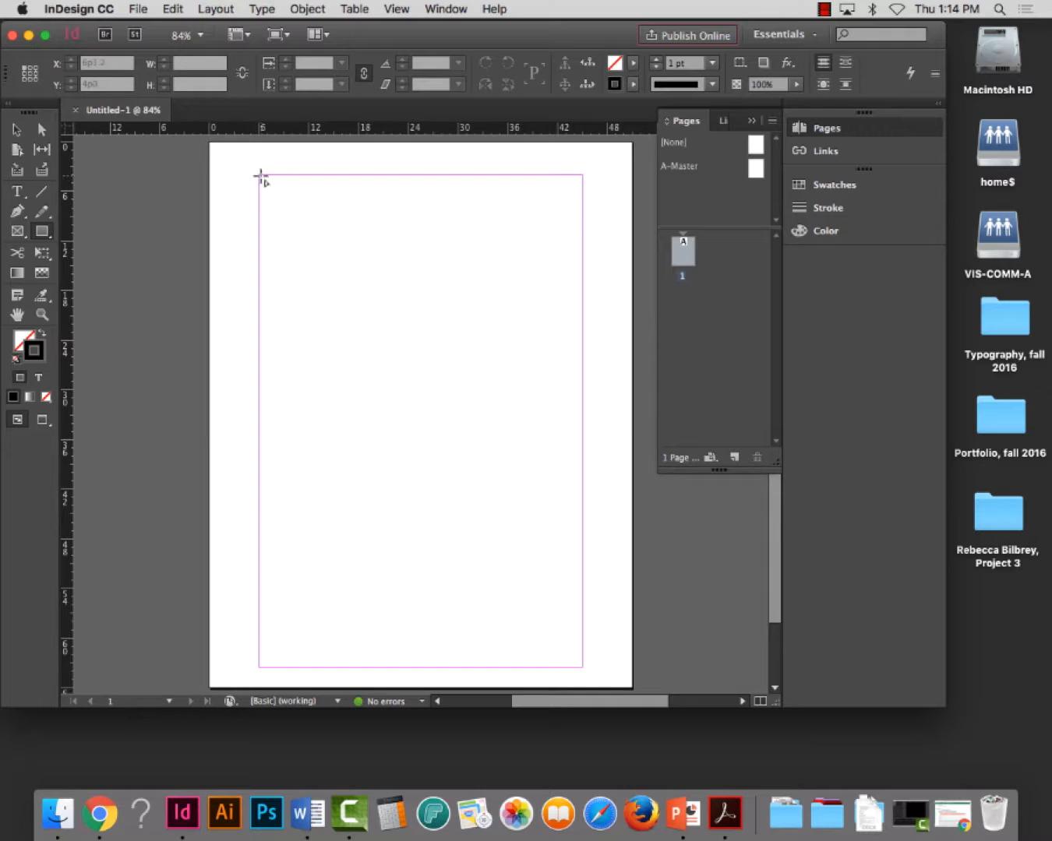
left_click_drag(260, 175, 340, 296)
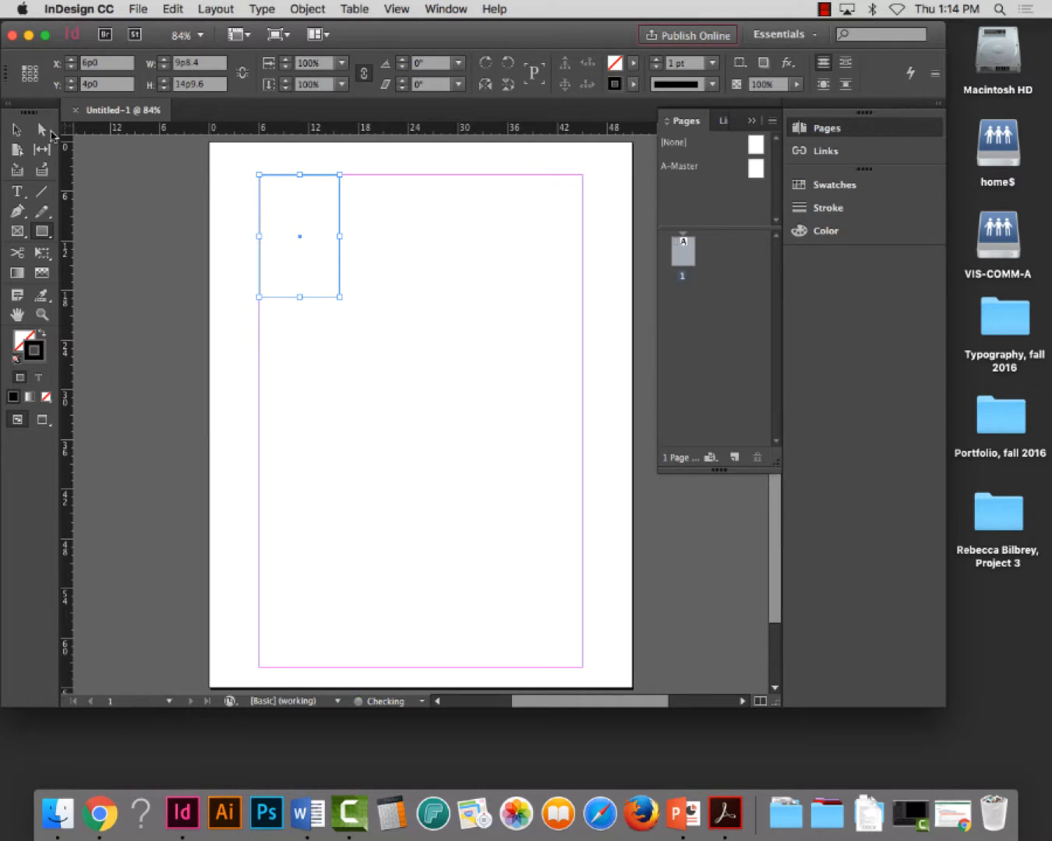
left_click(18, 131)
left_click(172, 67)
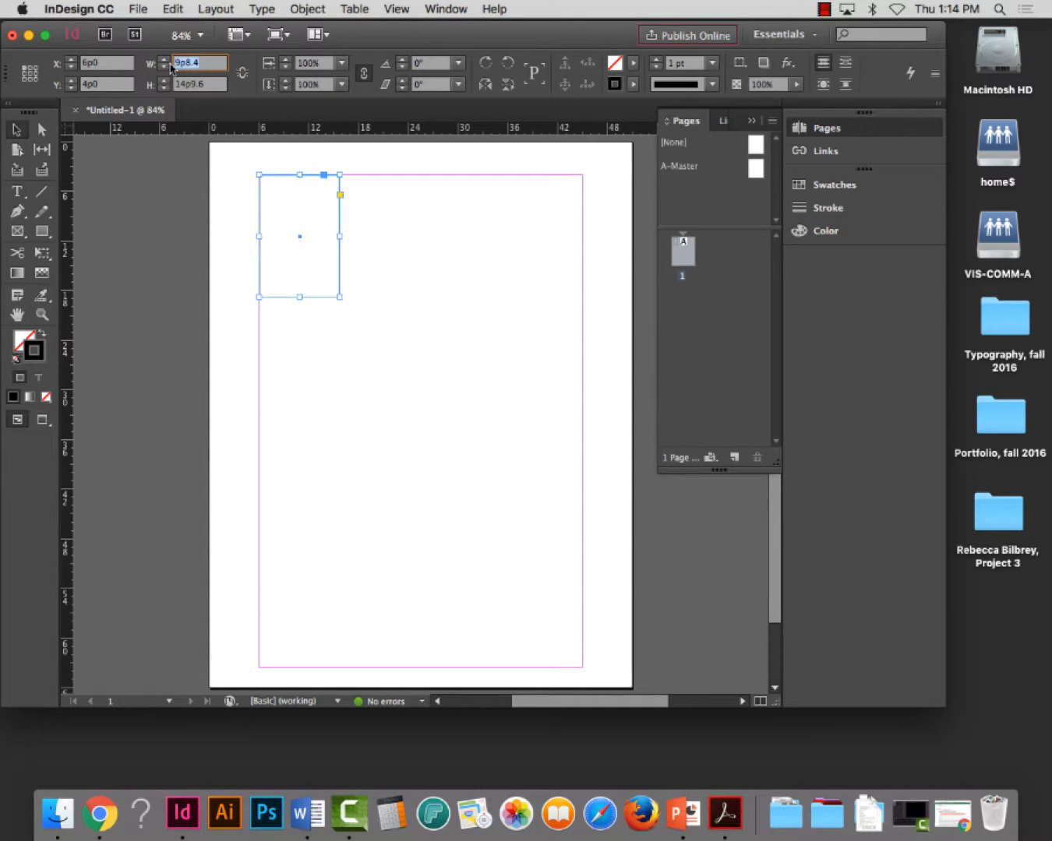
type("20")
key("Tab")
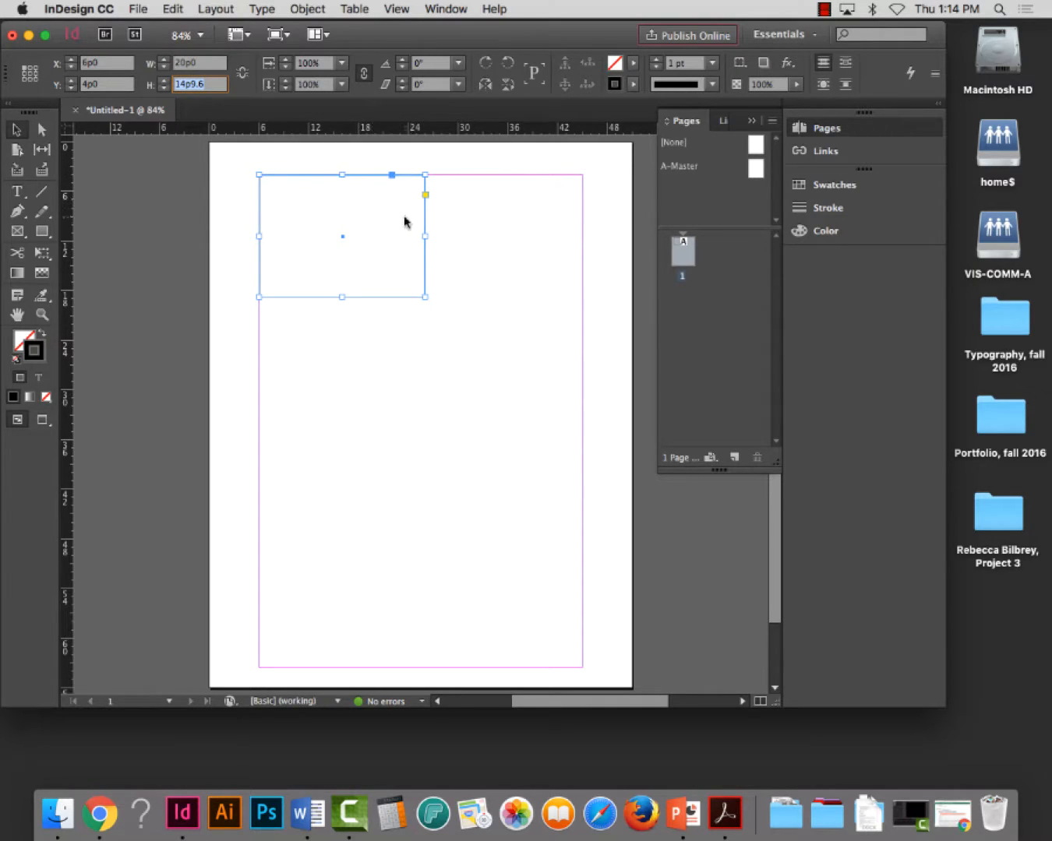
Try to clear the rectangle's height value, and delete the rectangle from the page
key("BackSpace")
key("Return")
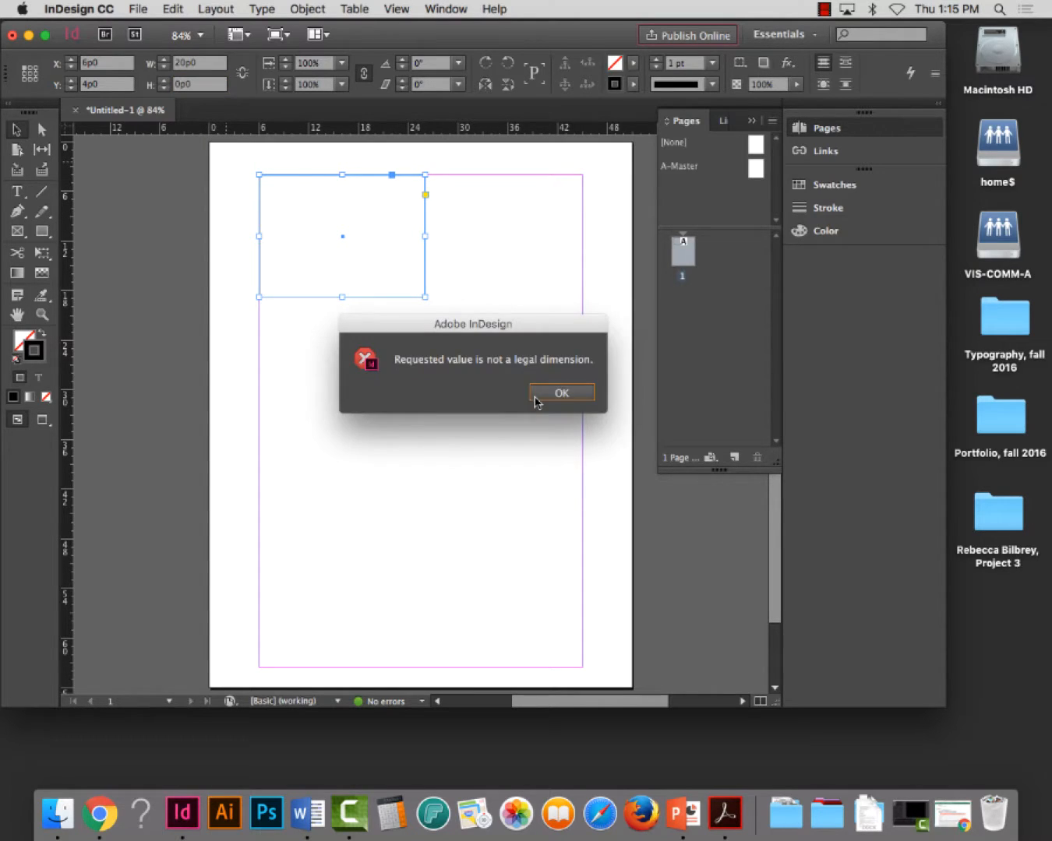
left_click(563, 394)
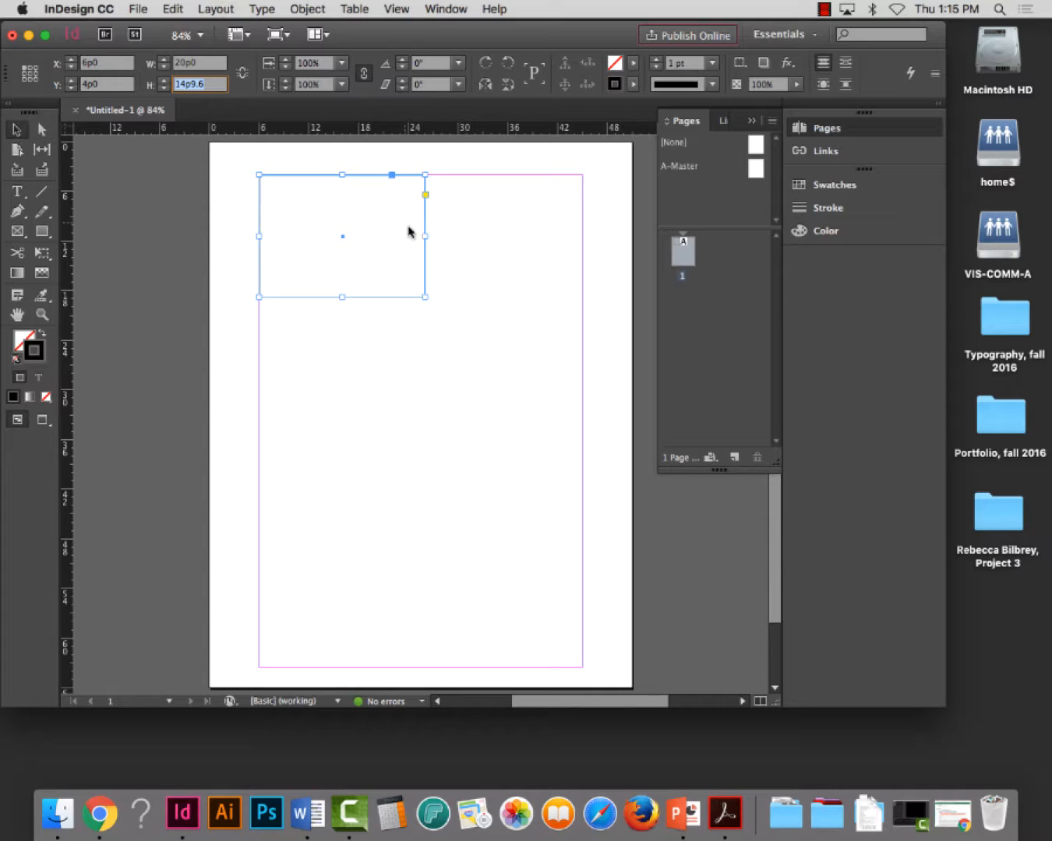
left_click(339, 245)
key("BackSpace")
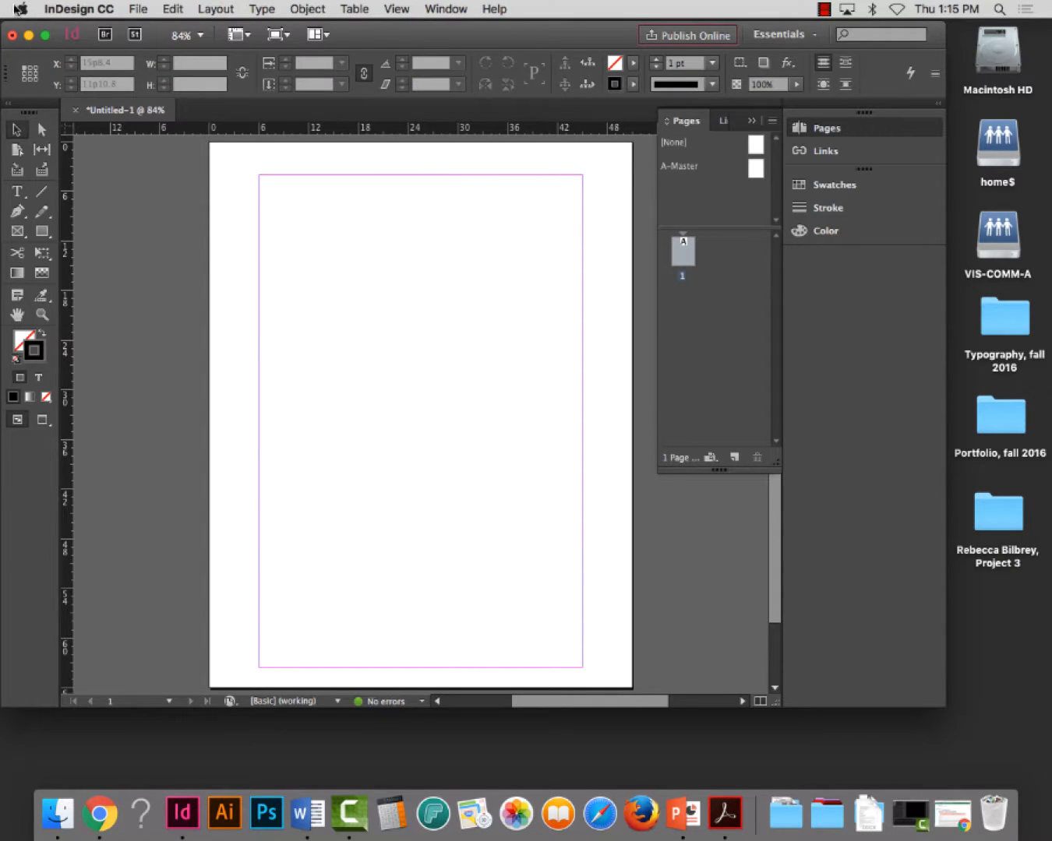
Change the existing document's page width and height to 60p0 each in Document Setup
left_click(138, 8)
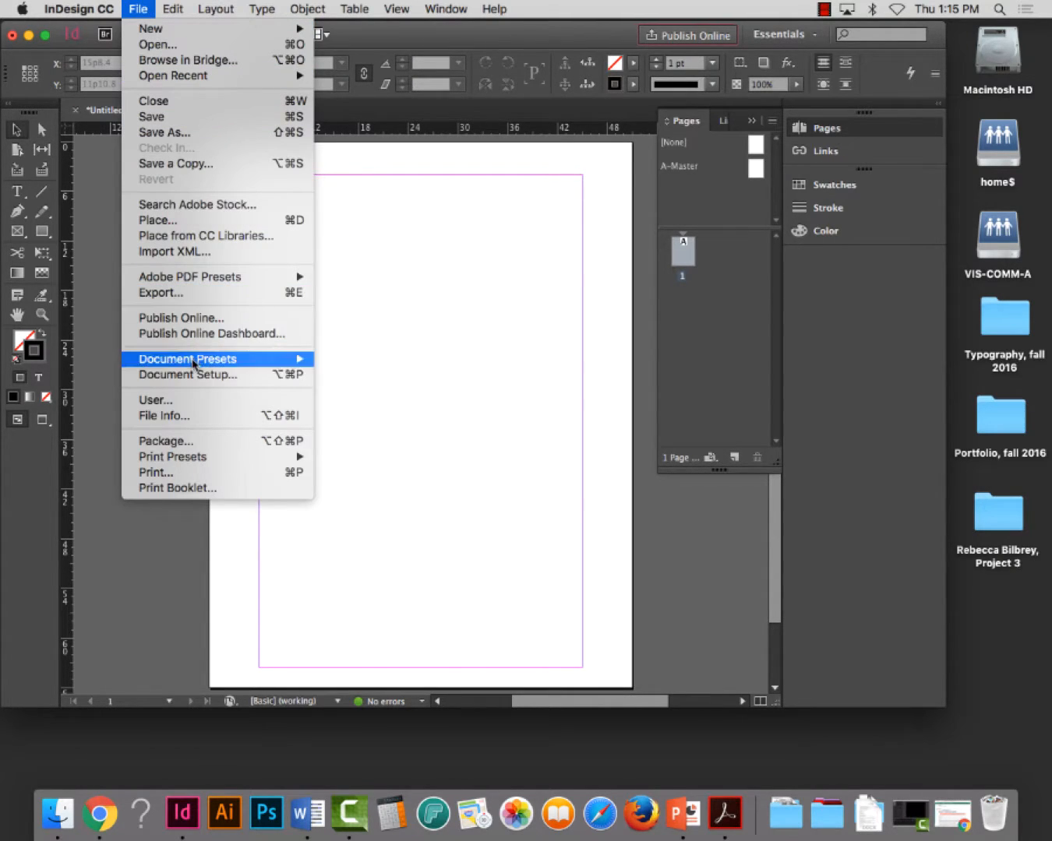
left_click(275, 375)
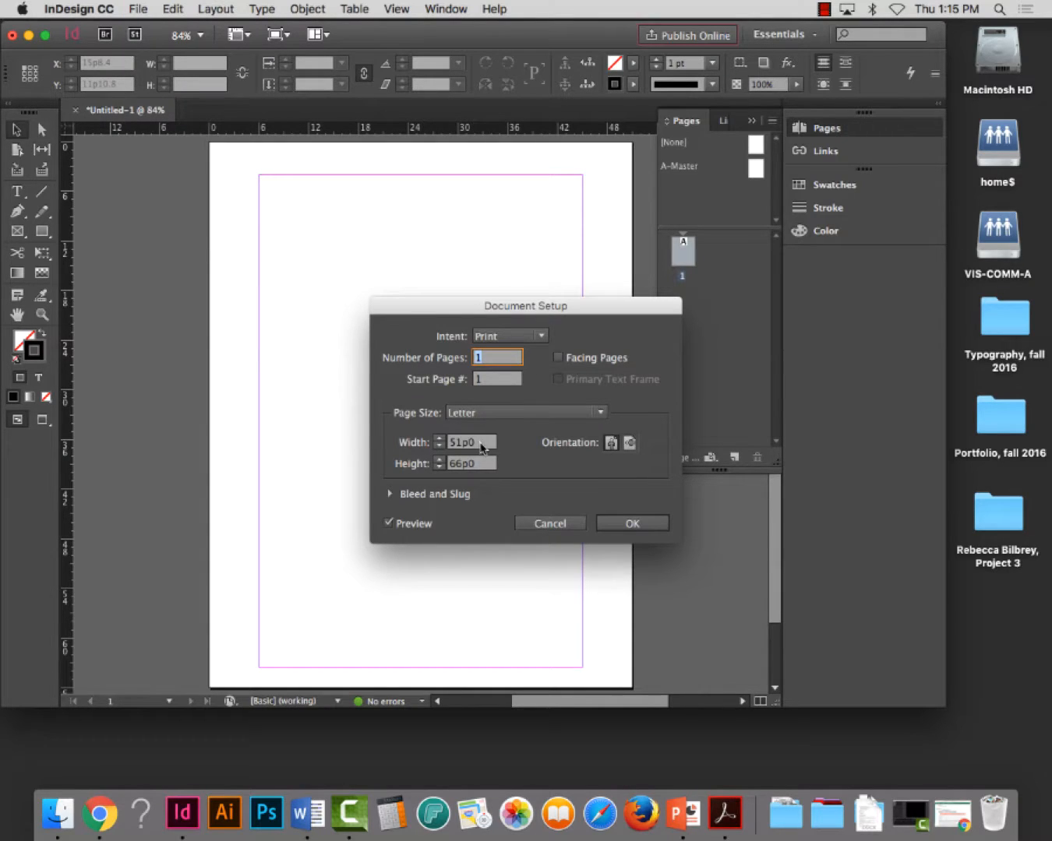
left_click(481, 443)
type("60")
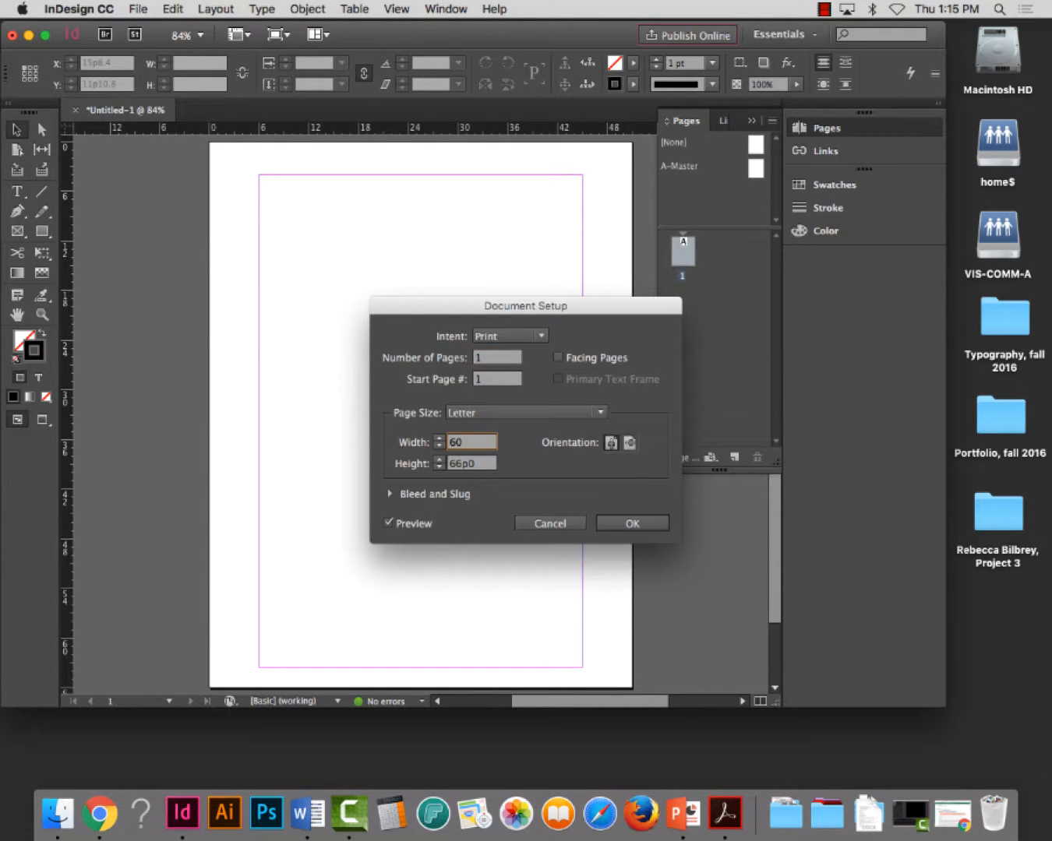
key("Tab")
type("60")
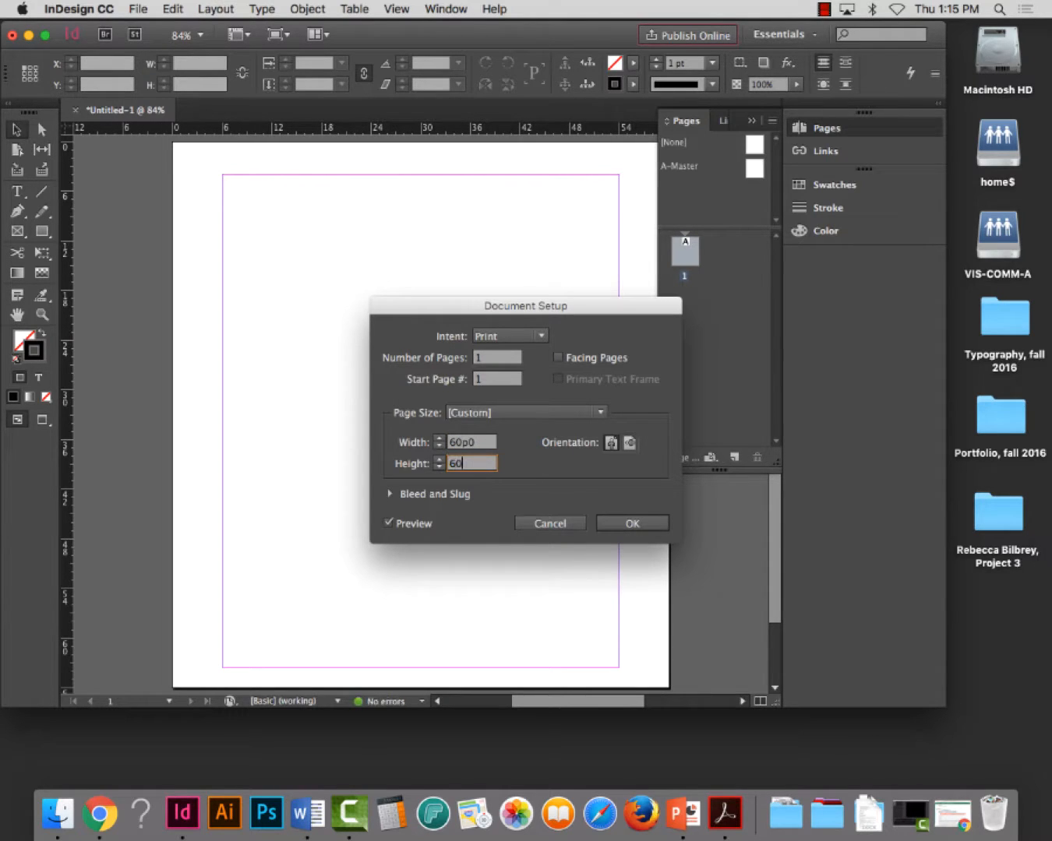
key("Tab")
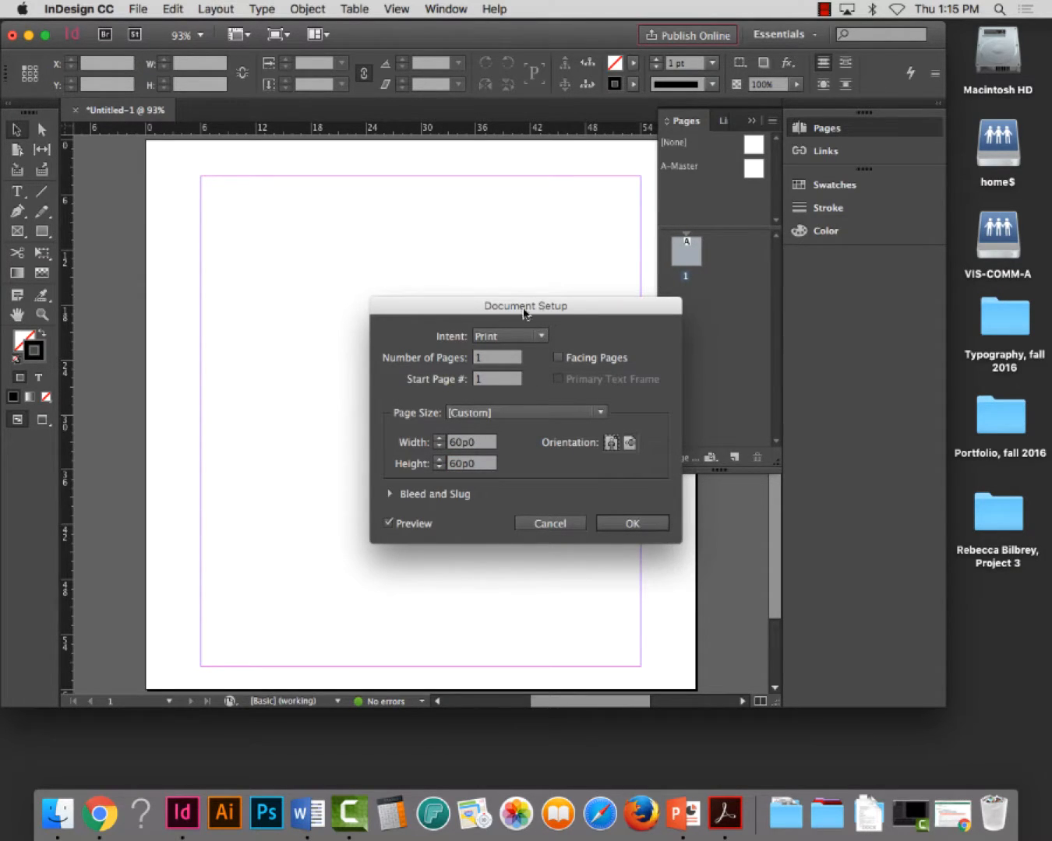
left_click_drag(519, 311, 457, 312)
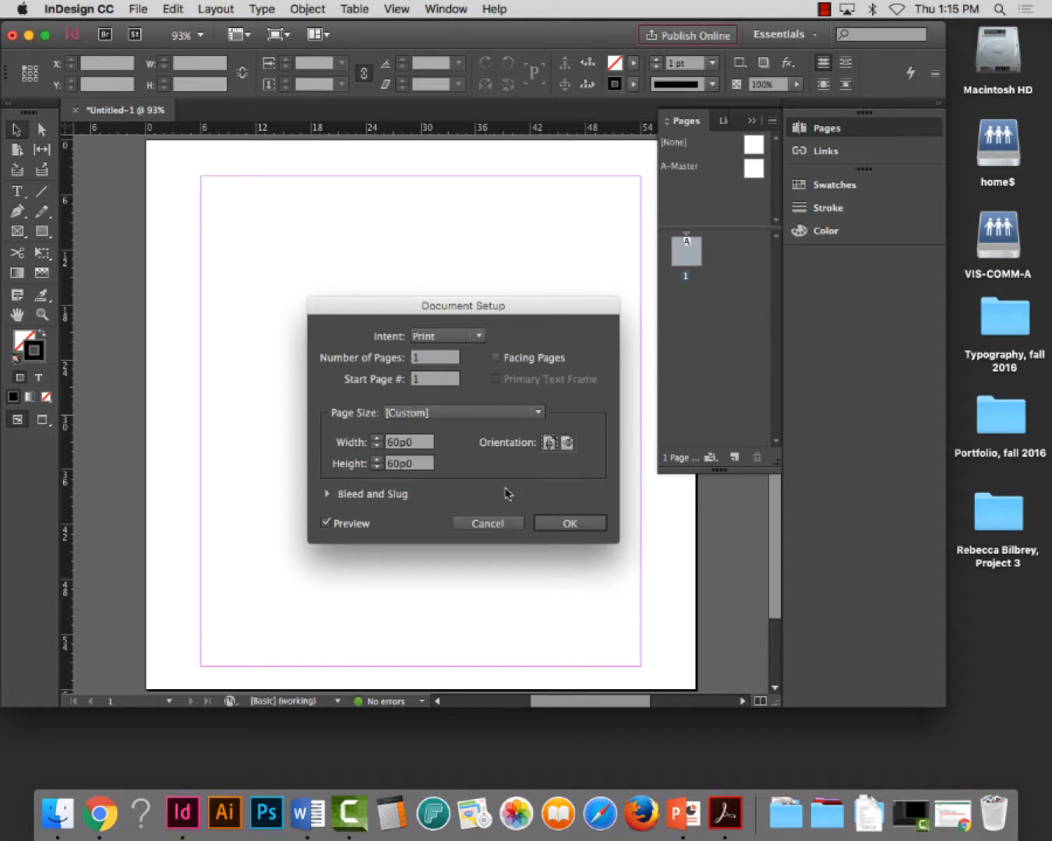
left_click(573, 524)
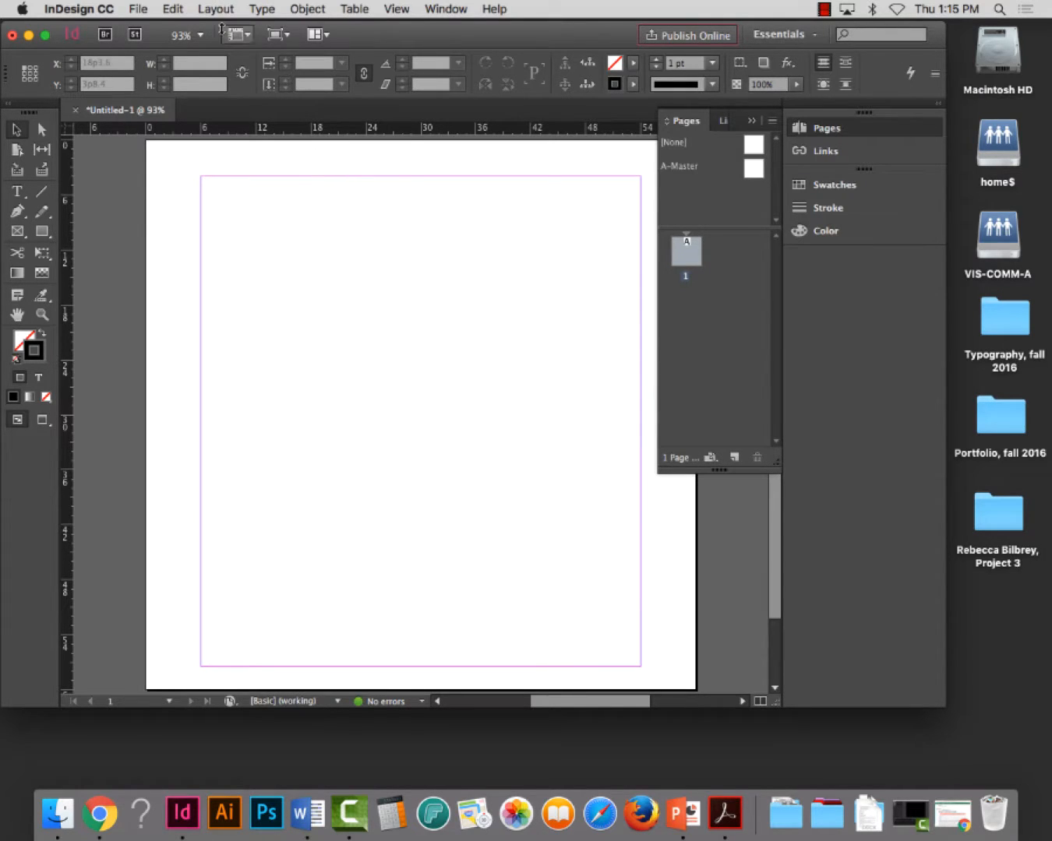
left_click(212, 7)
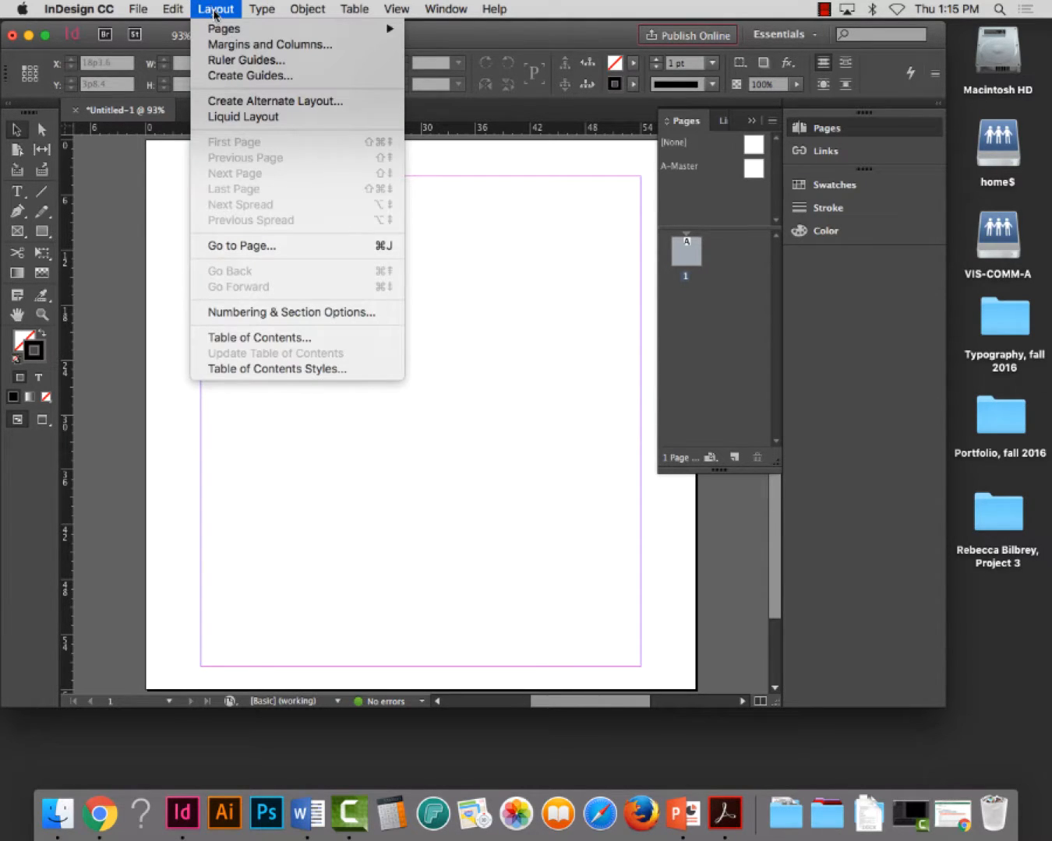
left_click(215, 9)
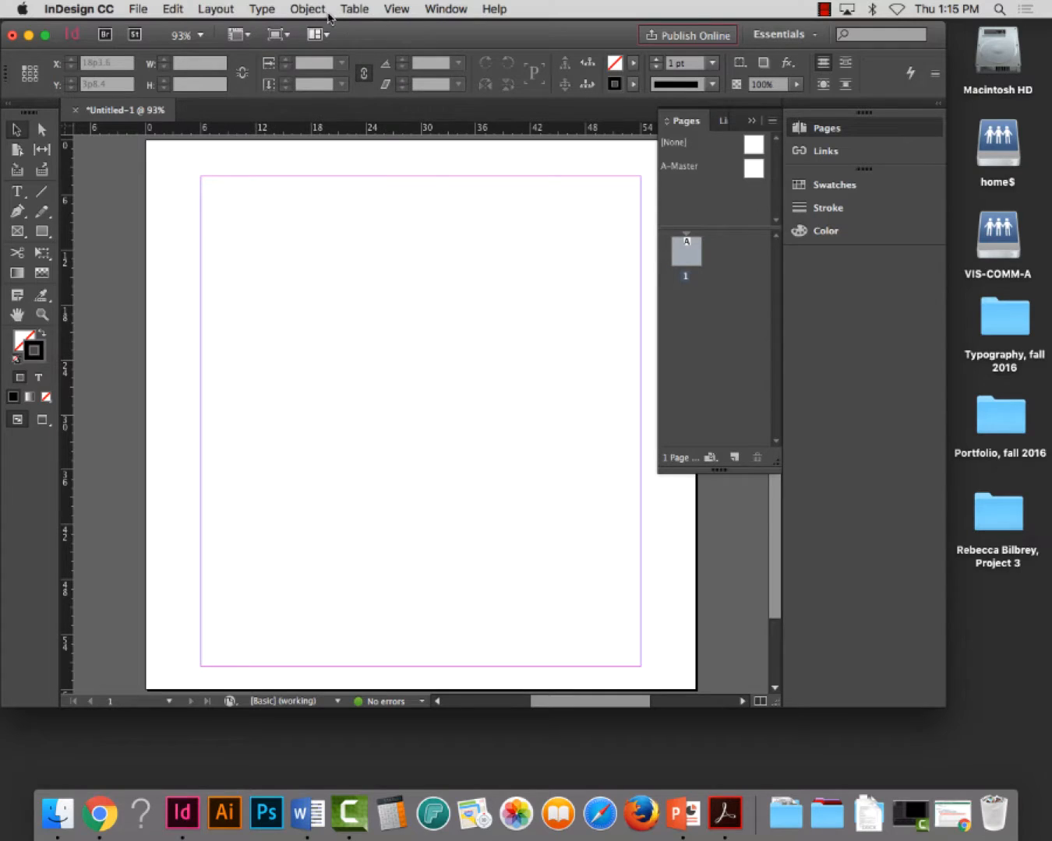
left_click(220, 10)
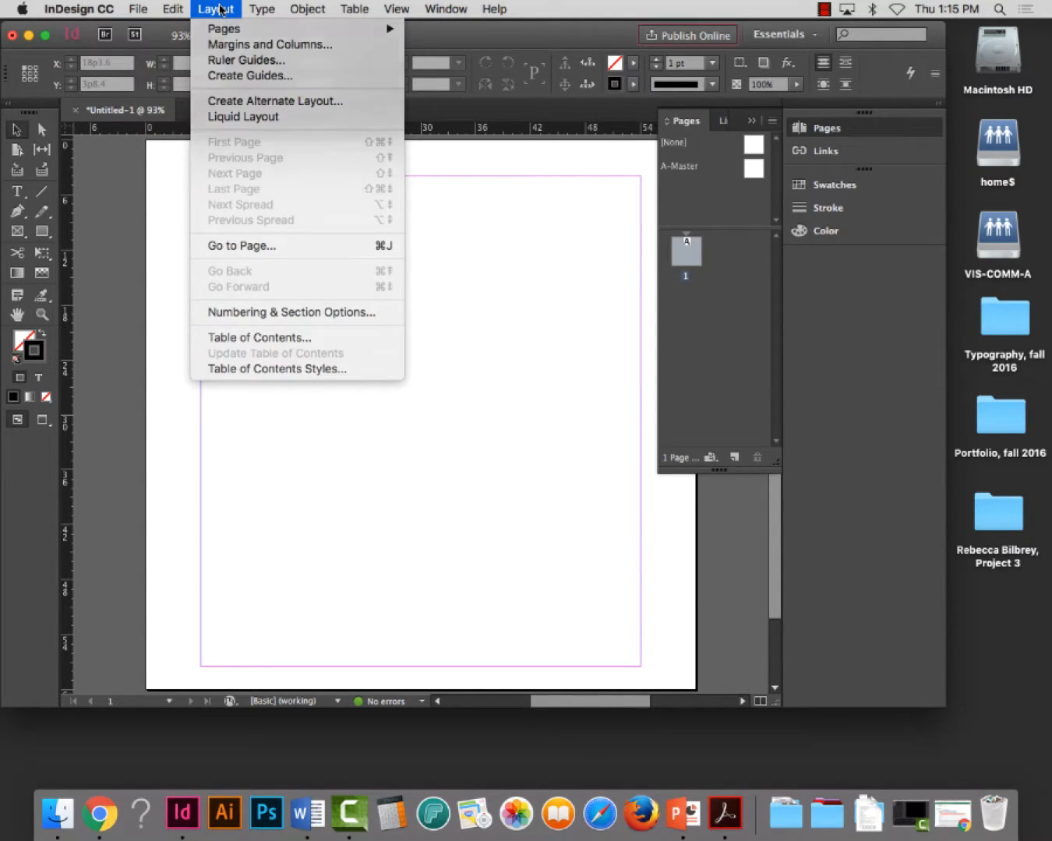
left_click(221, 9)
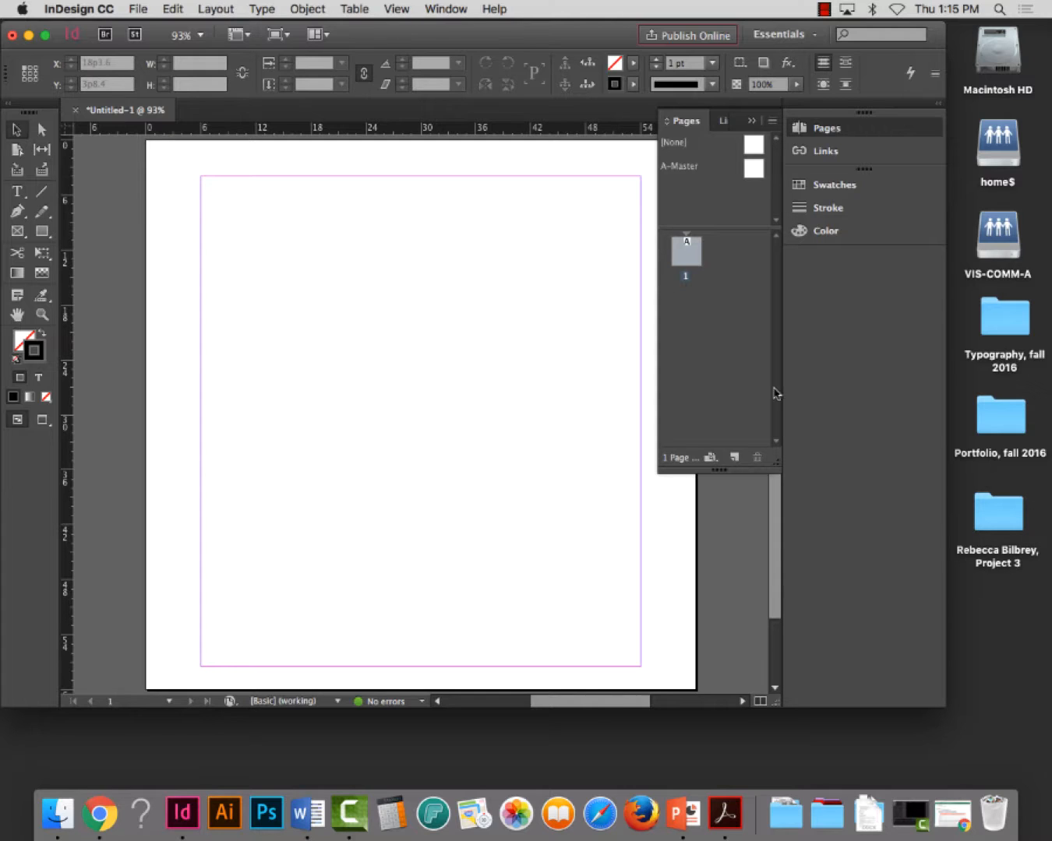
Divide the page into 2 columns with an 8p0 gutter using Margins and Columns
left_click_drag(775, 702, 905, 768)
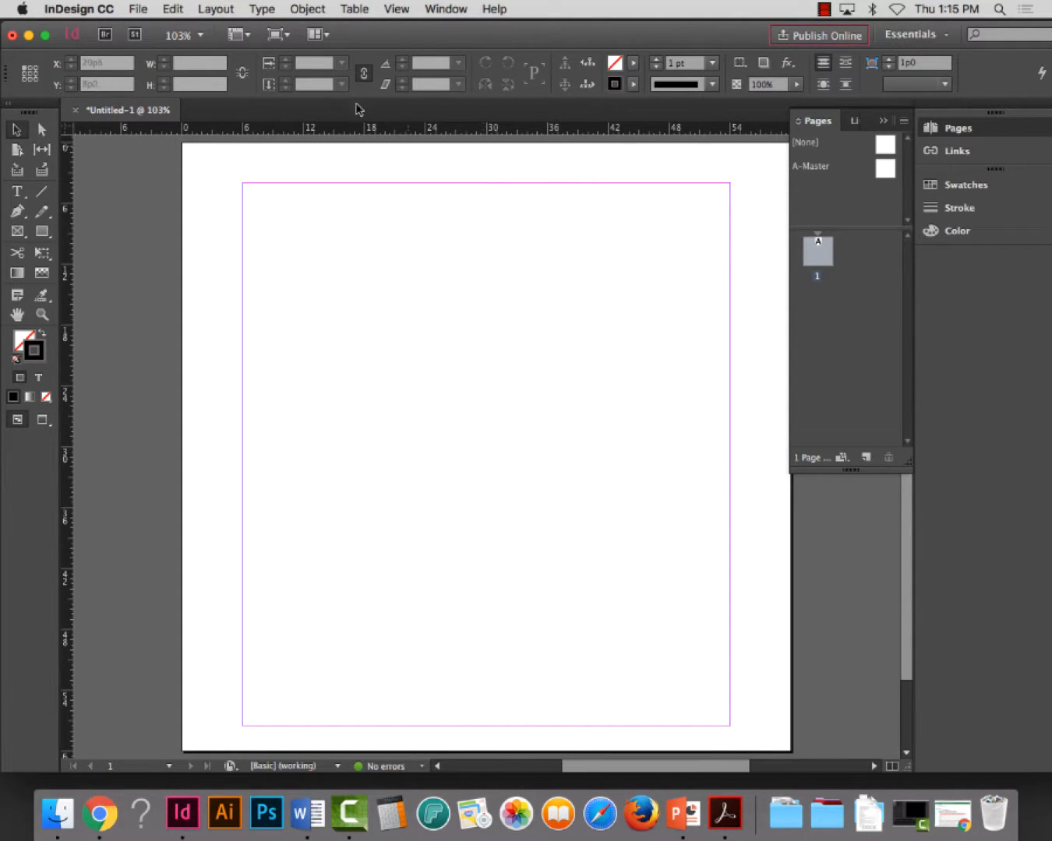
left_click(232, 14)
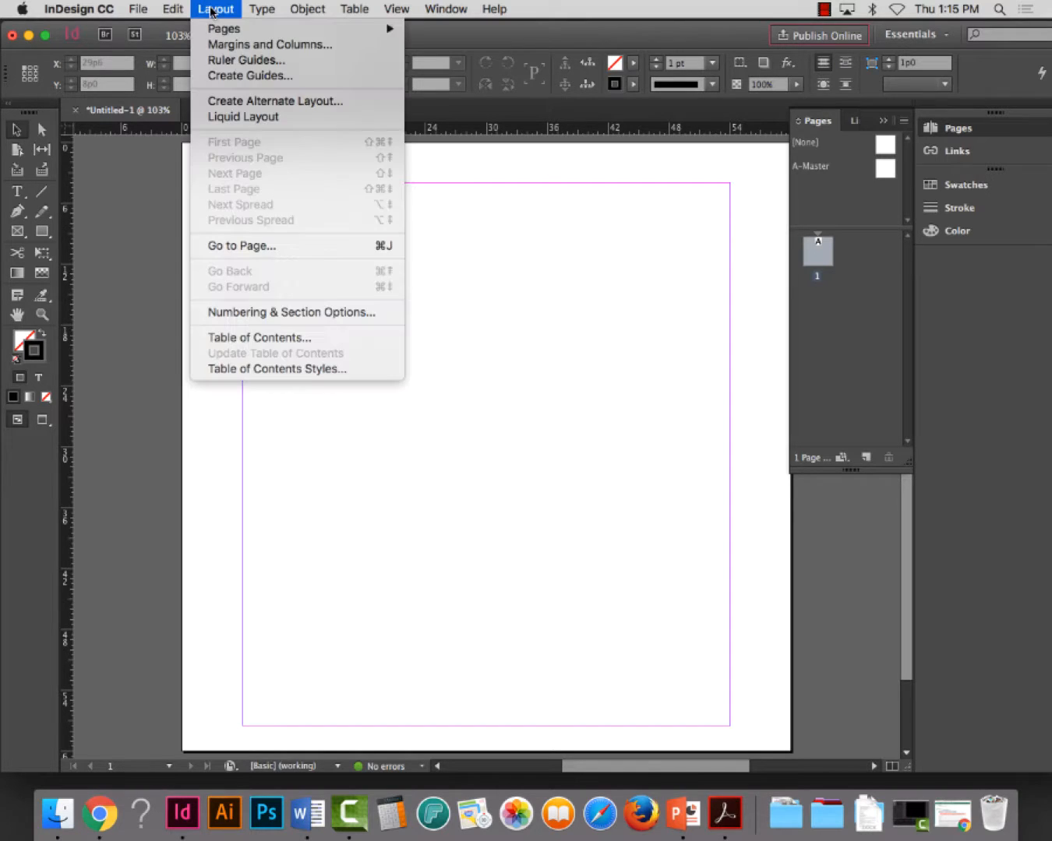
left_click(239, 42)
left_click(452, 225)
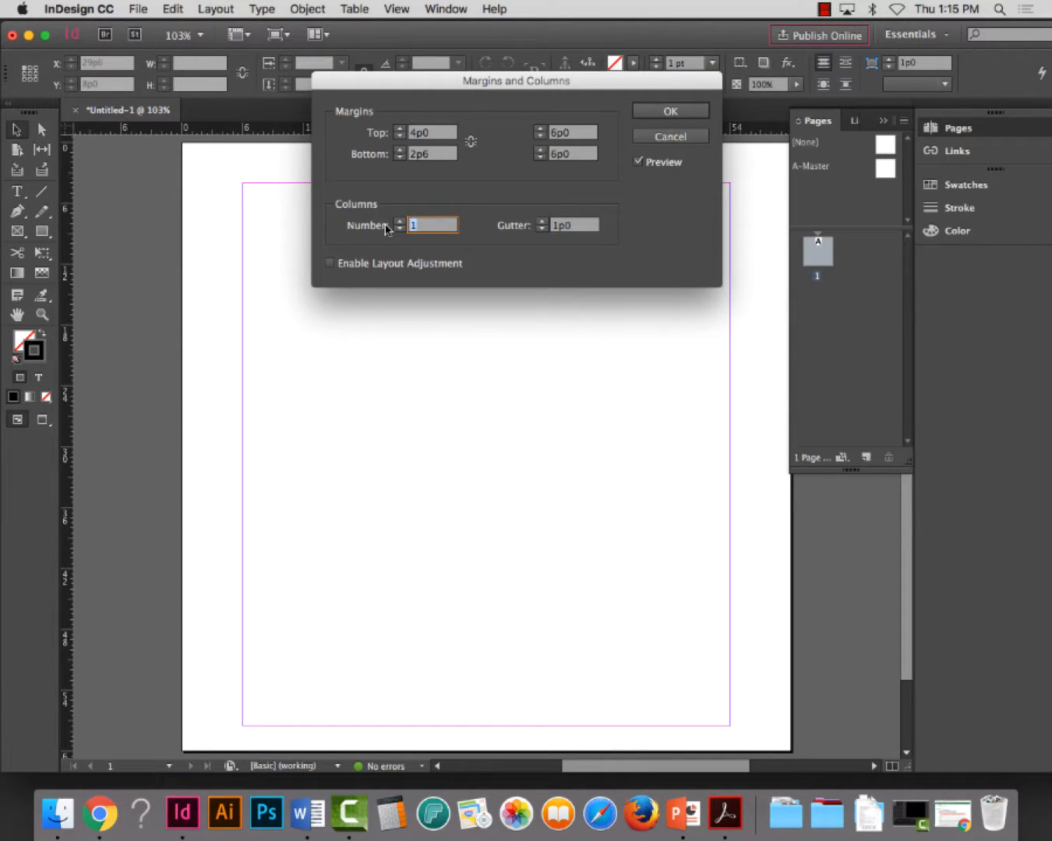
type("2")
key("Tab")
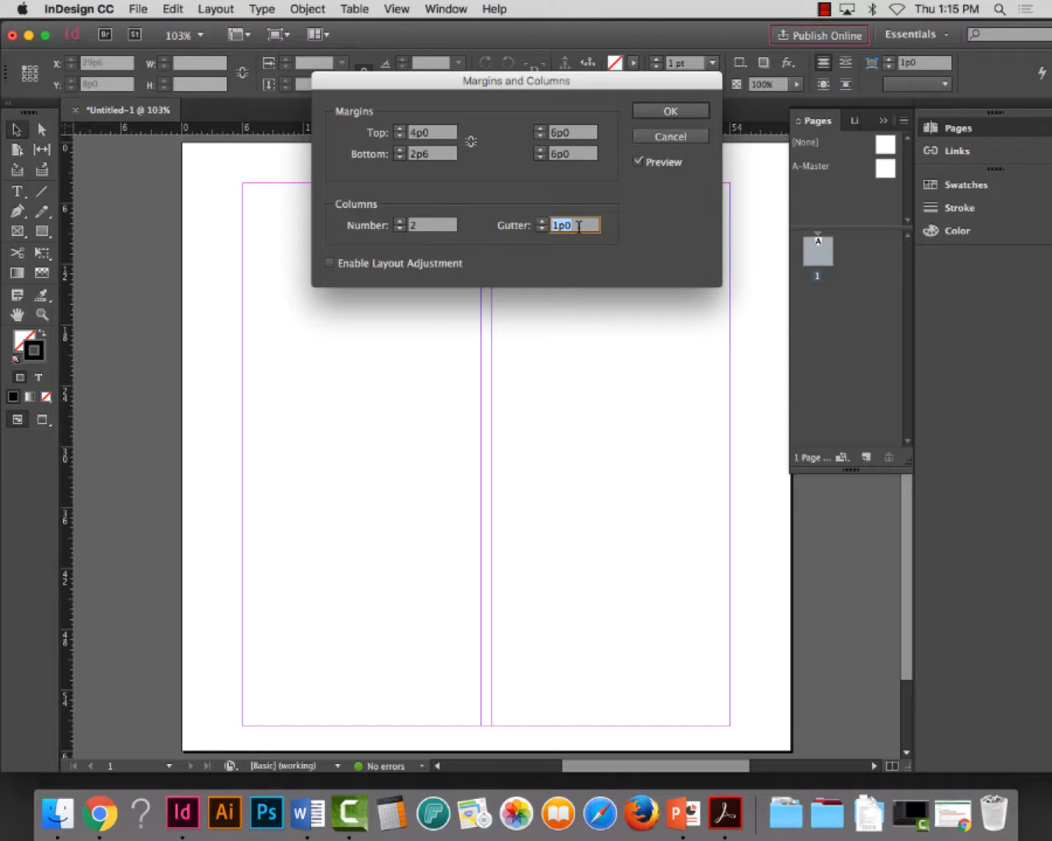
type("8")
key("Tab")
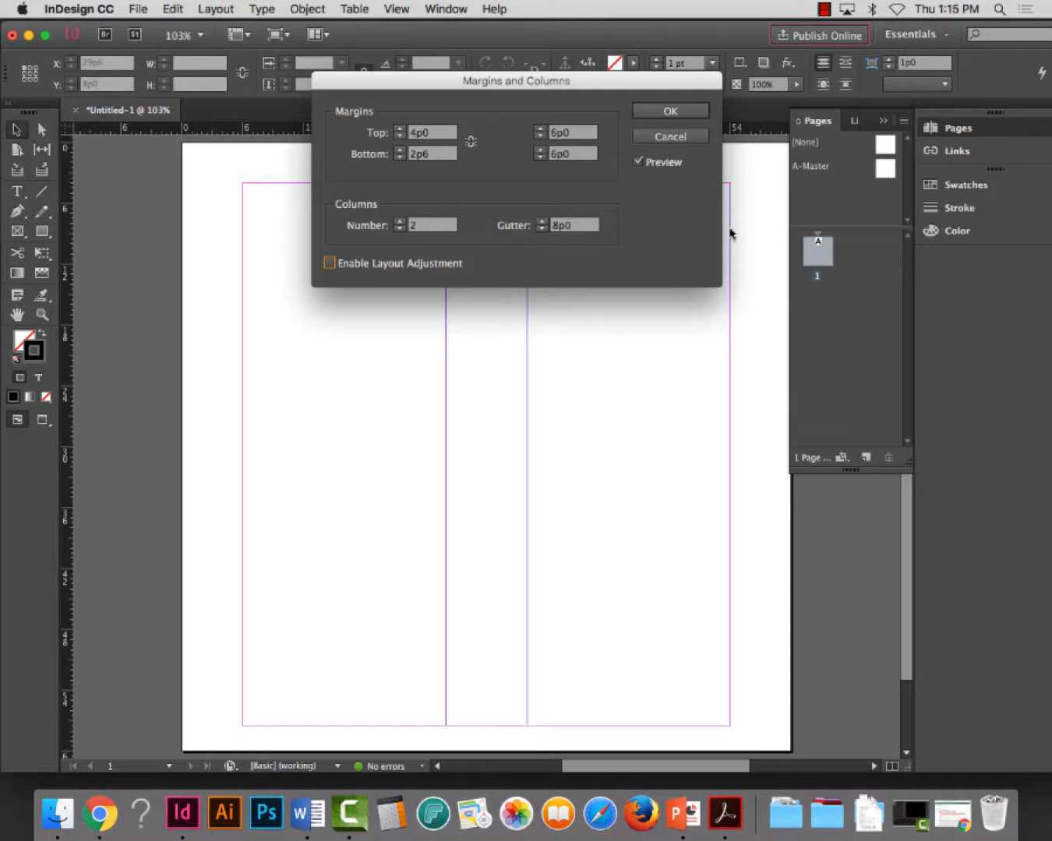
left_click(675, 114)
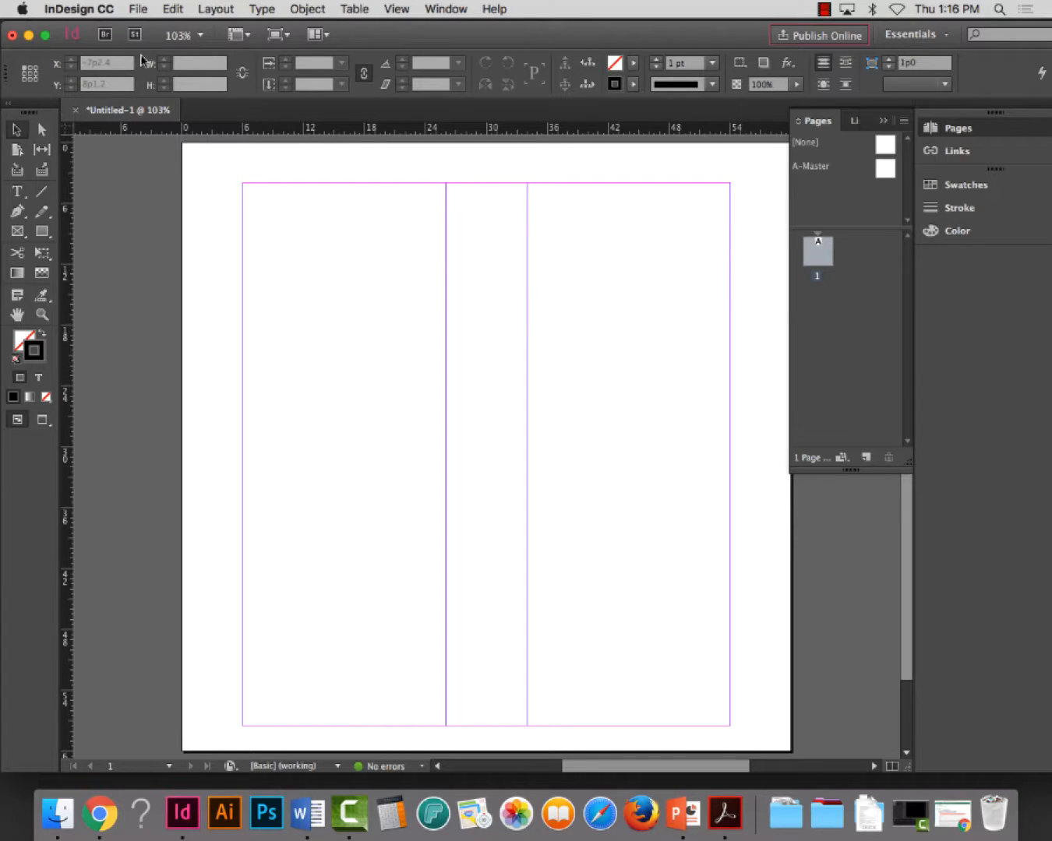
Start a new document with a page width and height of 60p0 each and facing pages turned off
left_click(138, 9)
mouse_move(152, 28)
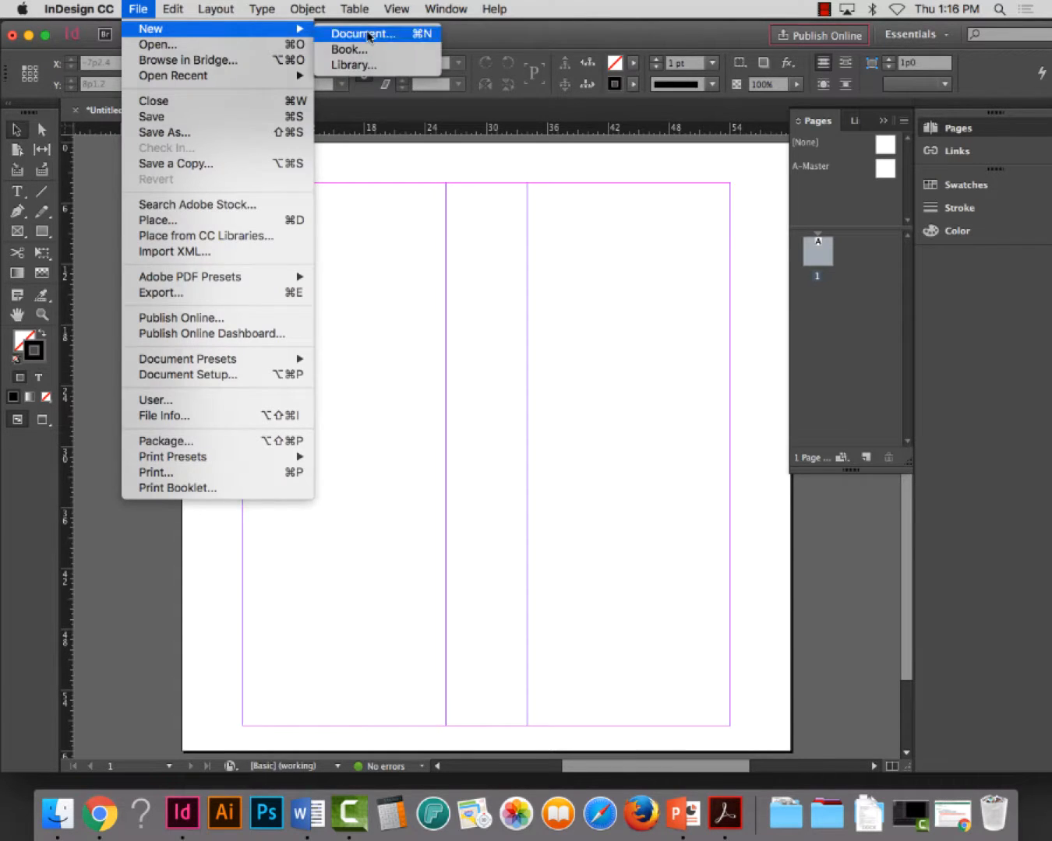
left_click(365, 31)
left_click(459, 187)
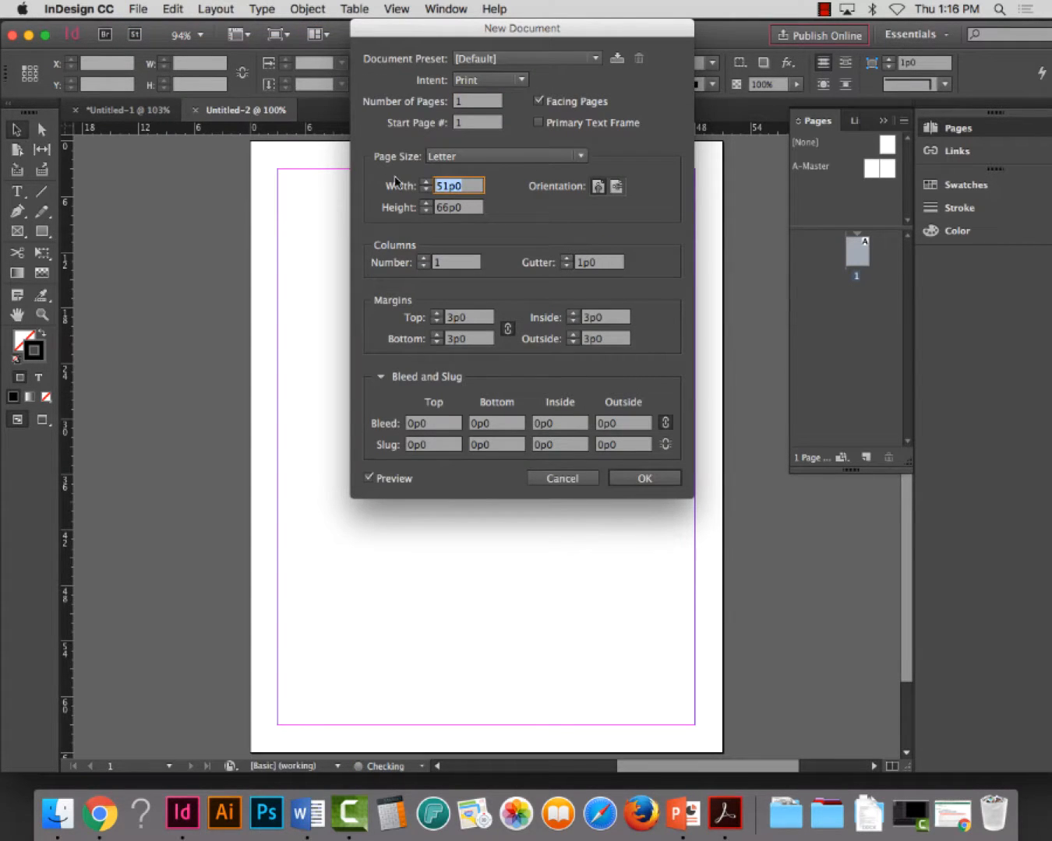
type("60")
key("Tab")
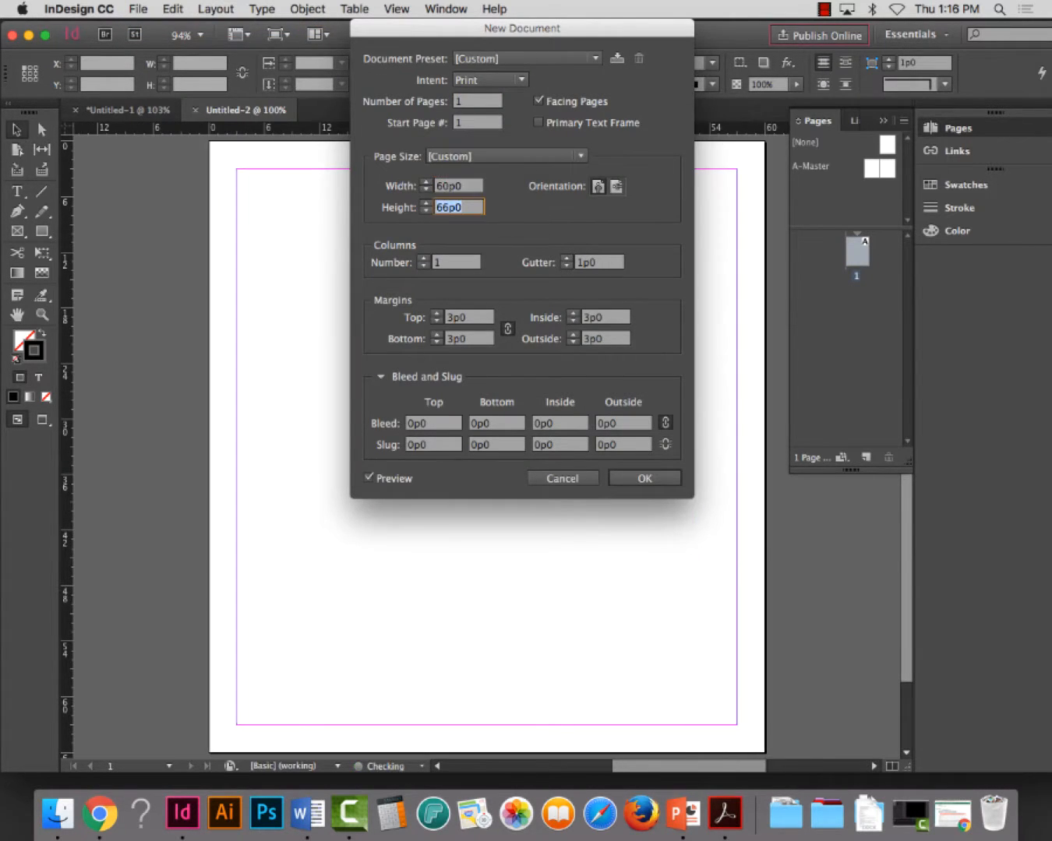
type("60")
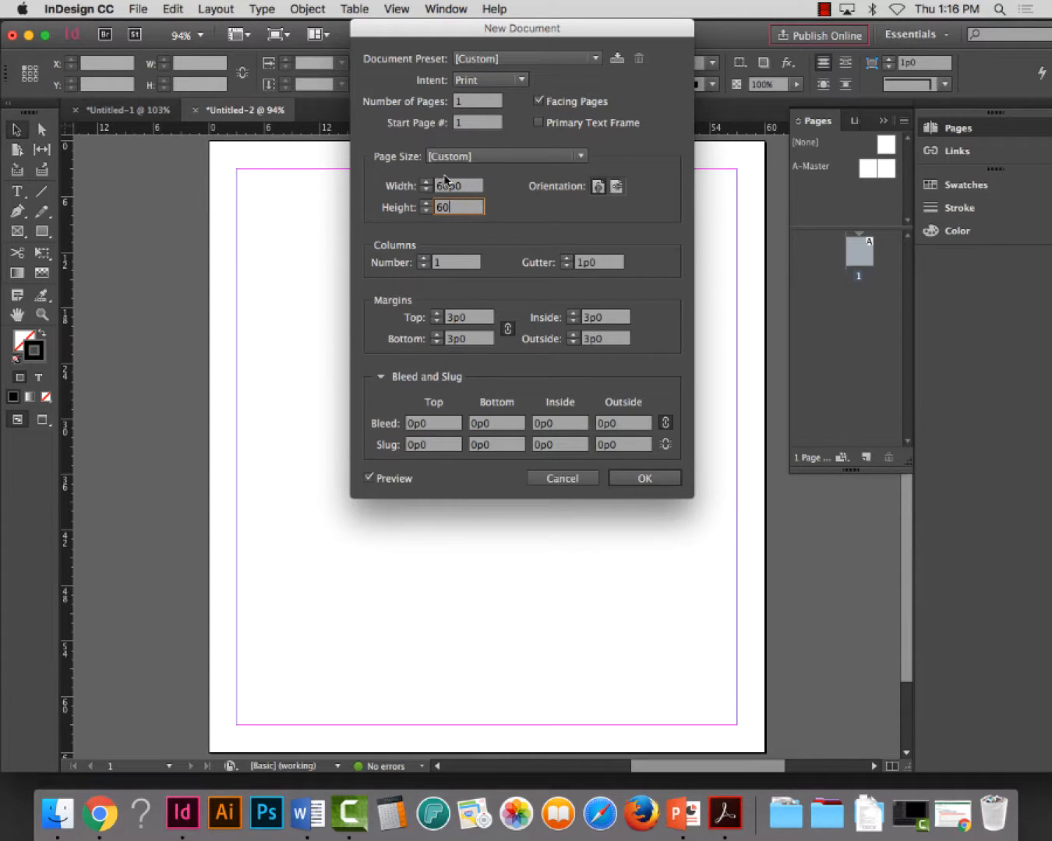
left_click(537, 100)
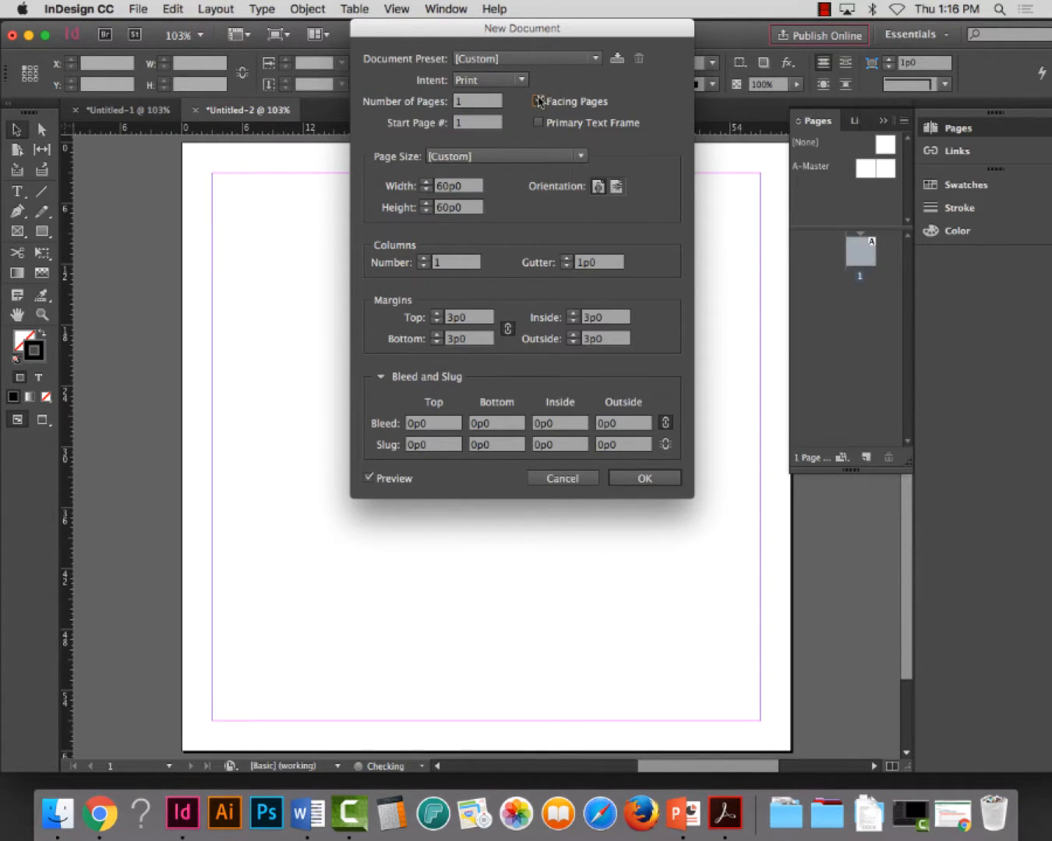
Set the new document to 2 columns with a gutter of 8p0
double_click(460, 271)
type("2")
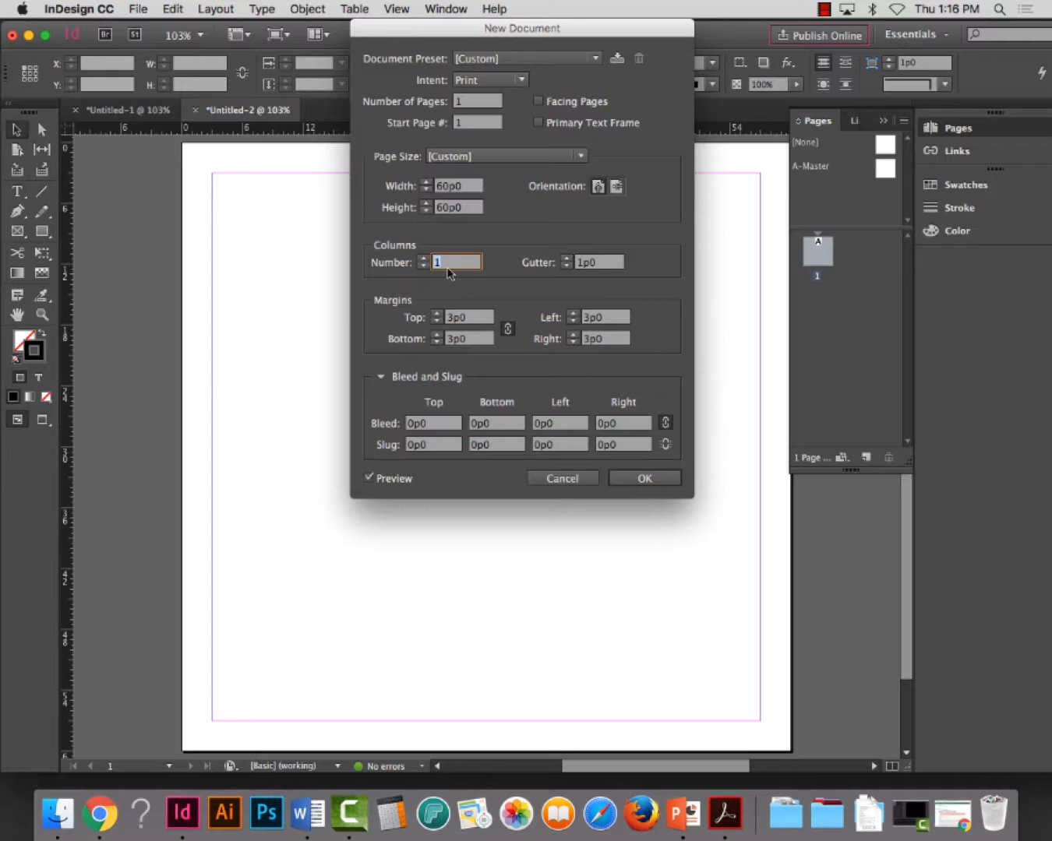
left_click(609, 268)
left_click_drag(609, 268, 564, 267)
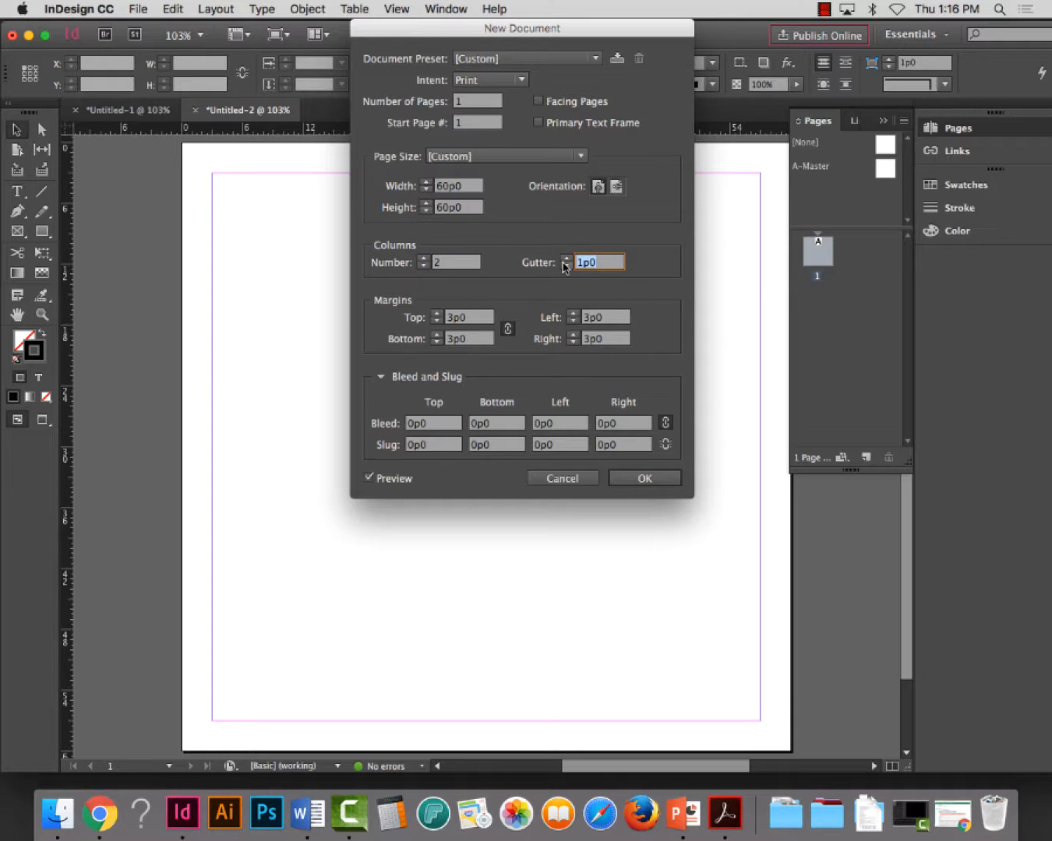
type("8")
key("Tab")
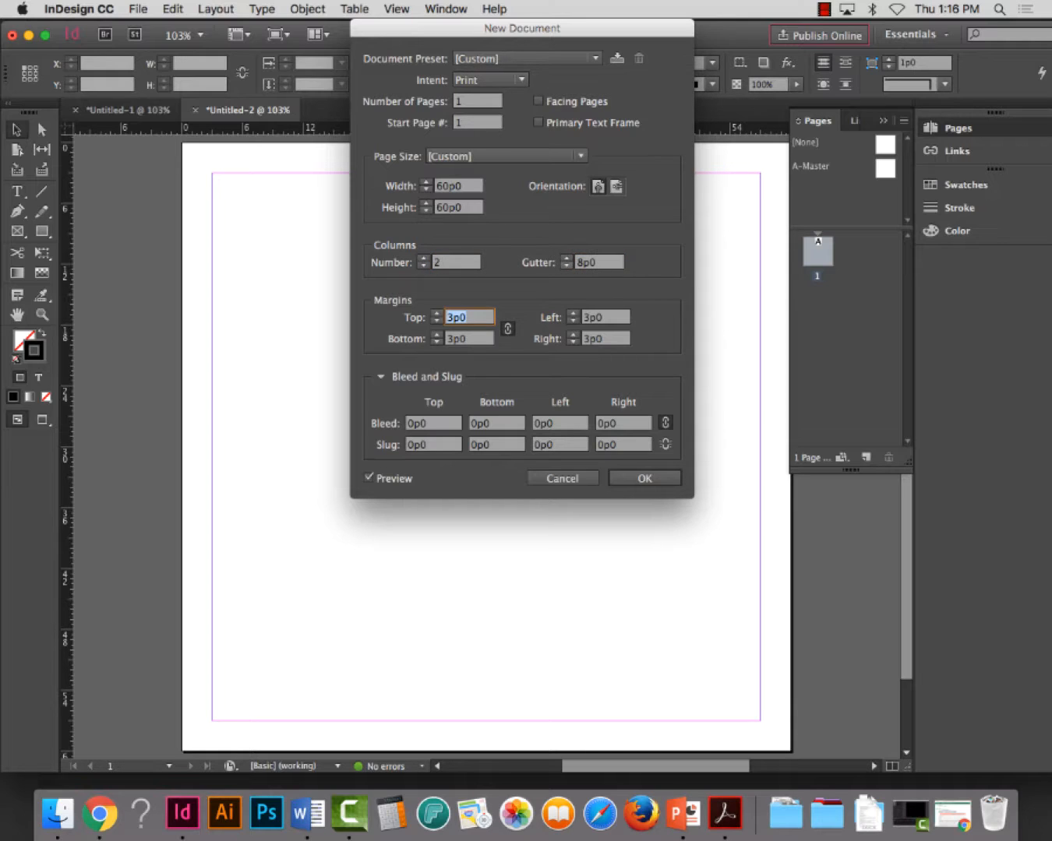
Unlink the new document's margin settings and set the top margin to 4p0 and the bottom margin to 2p6
left_click(507, 329)
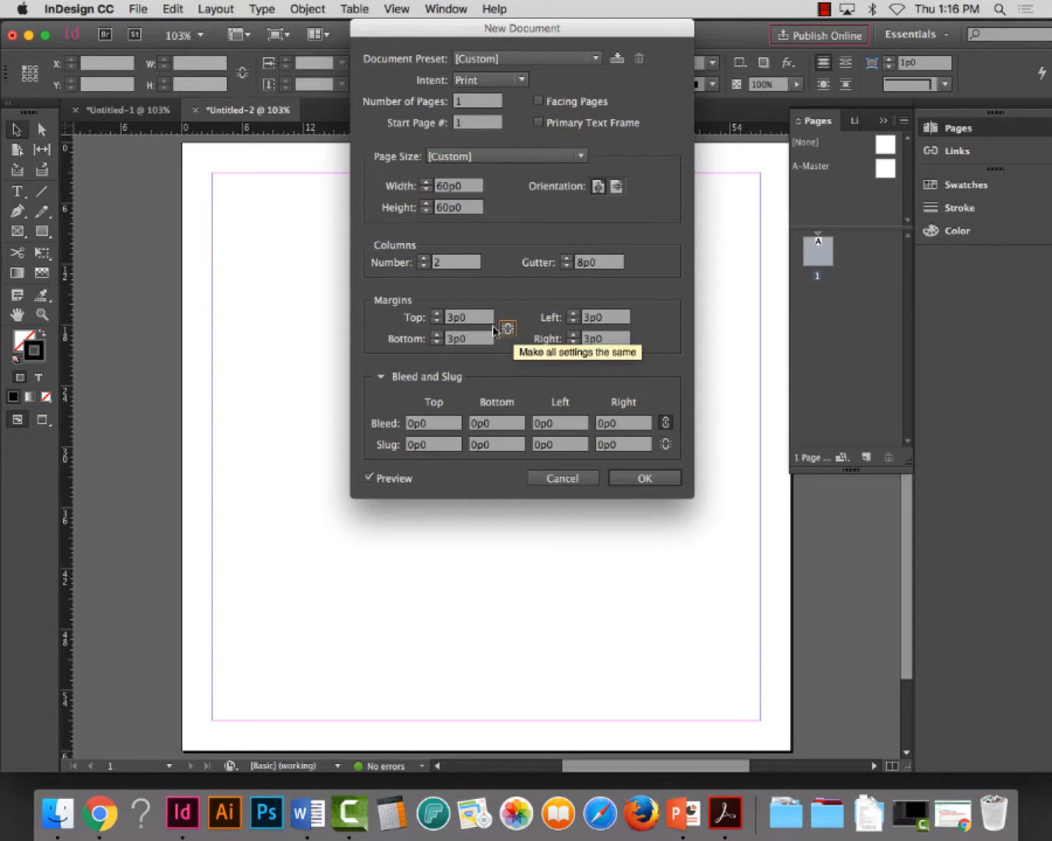
left_click_drag(488, 318, 429, 320)
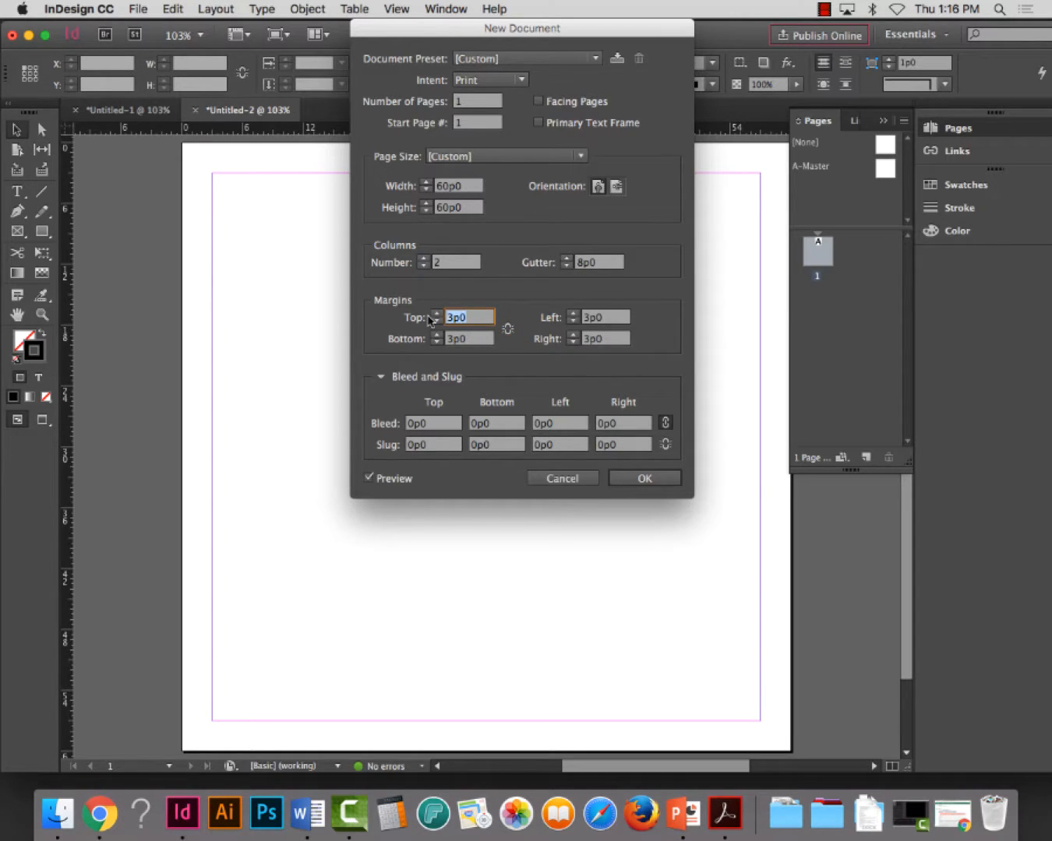
type("4")
key("Tab")
type("2p6")
key("Tab")
key("Tab")
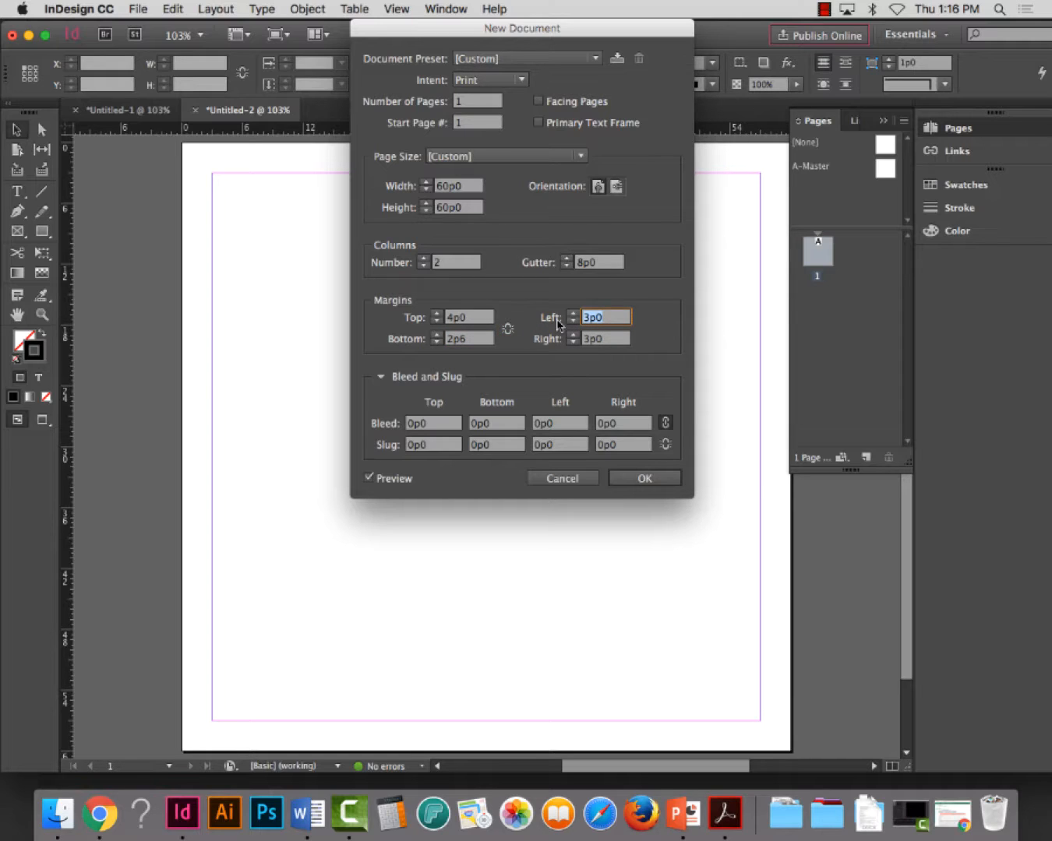
Set the new document's left and right margins to 6p0 and close the extra document, keeping the first one
type("6")
key("Tab")
type("6")
key("Tab")
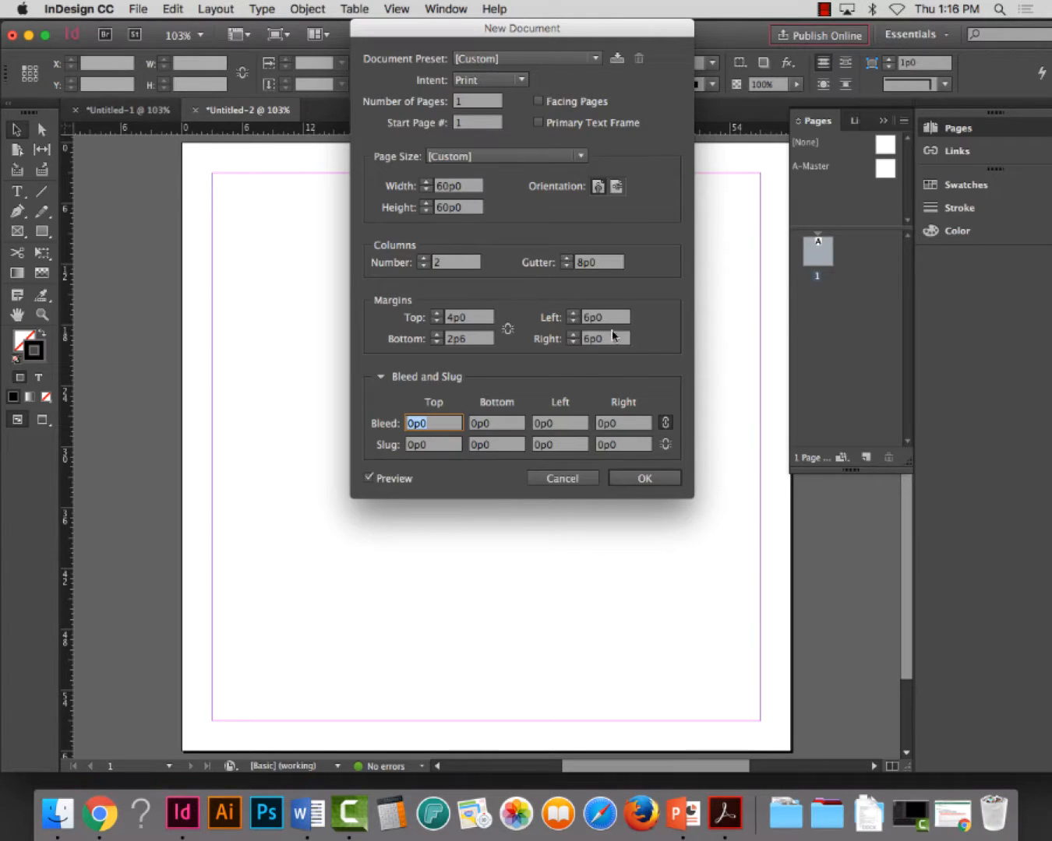
left_click(644, 478)
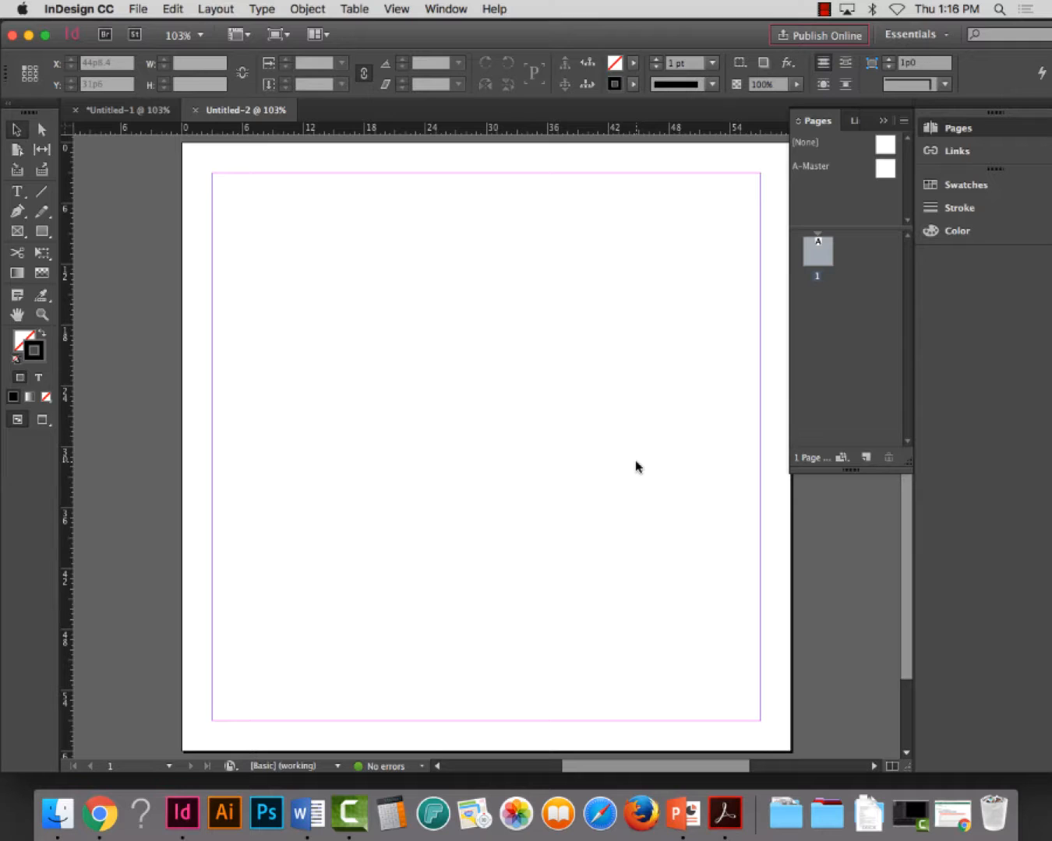
left_click(196, 110)
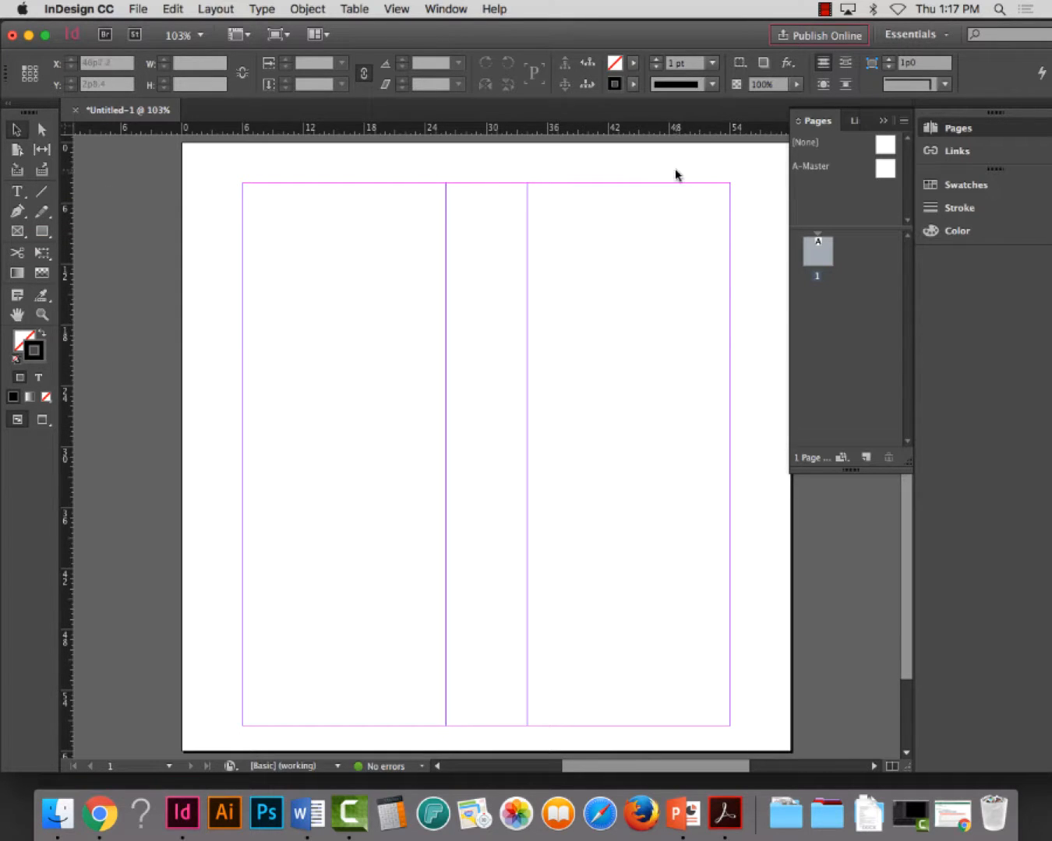
Create a text frame above the second column containing the student's full name and align the text right
left_click(17, 191)
left_click_drag(587, 161, 733, 176)
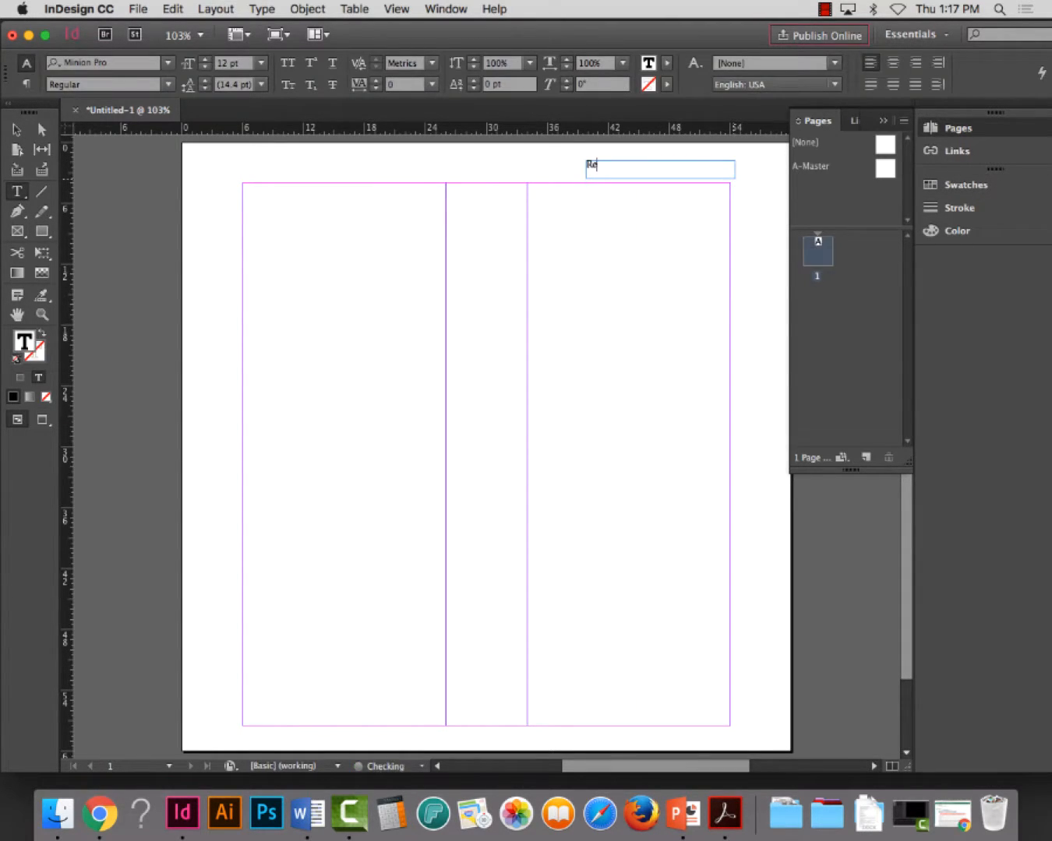
key("super+a")
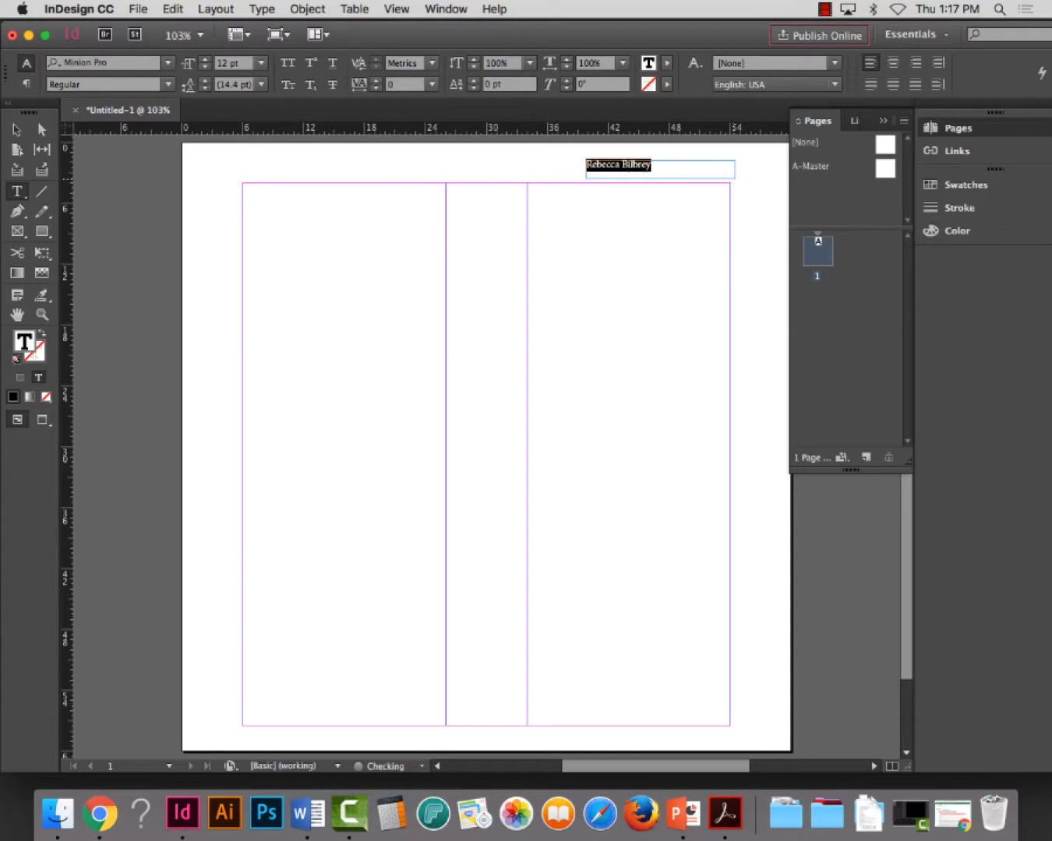
key("super+shift+r")
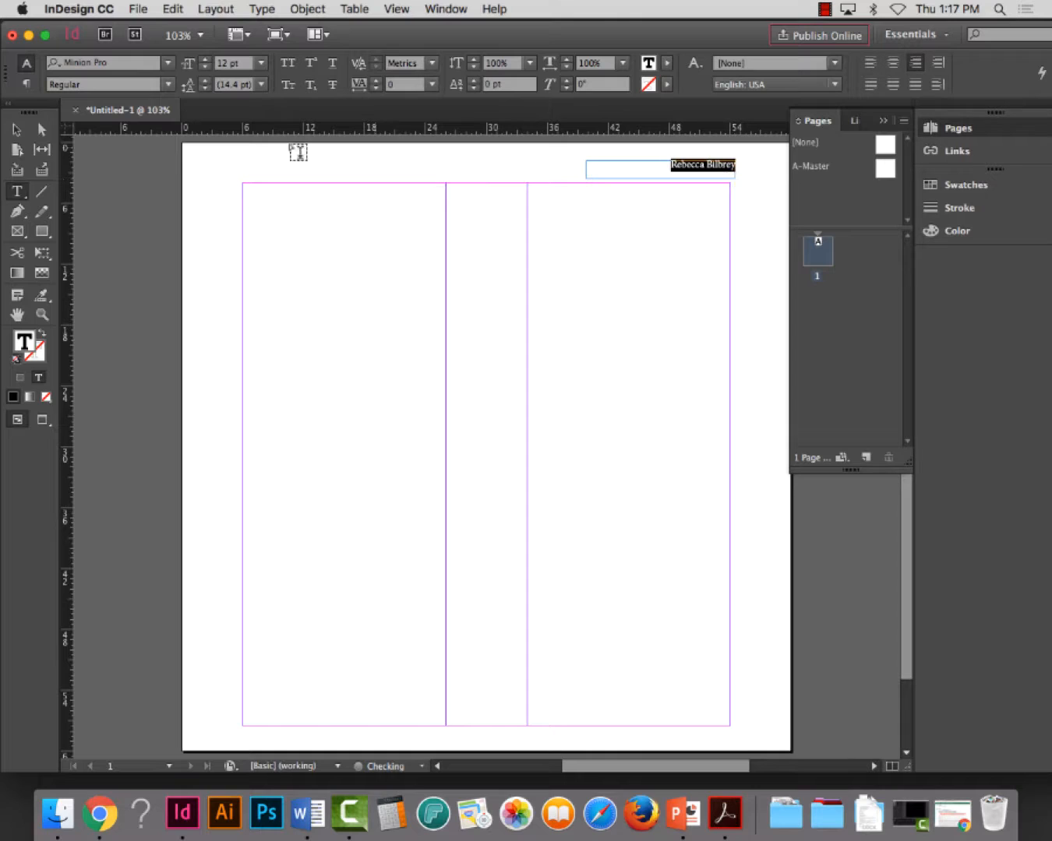
Align the name frame's right edge with the page's right margin and fit the frame to its text
left_click(17, 129)
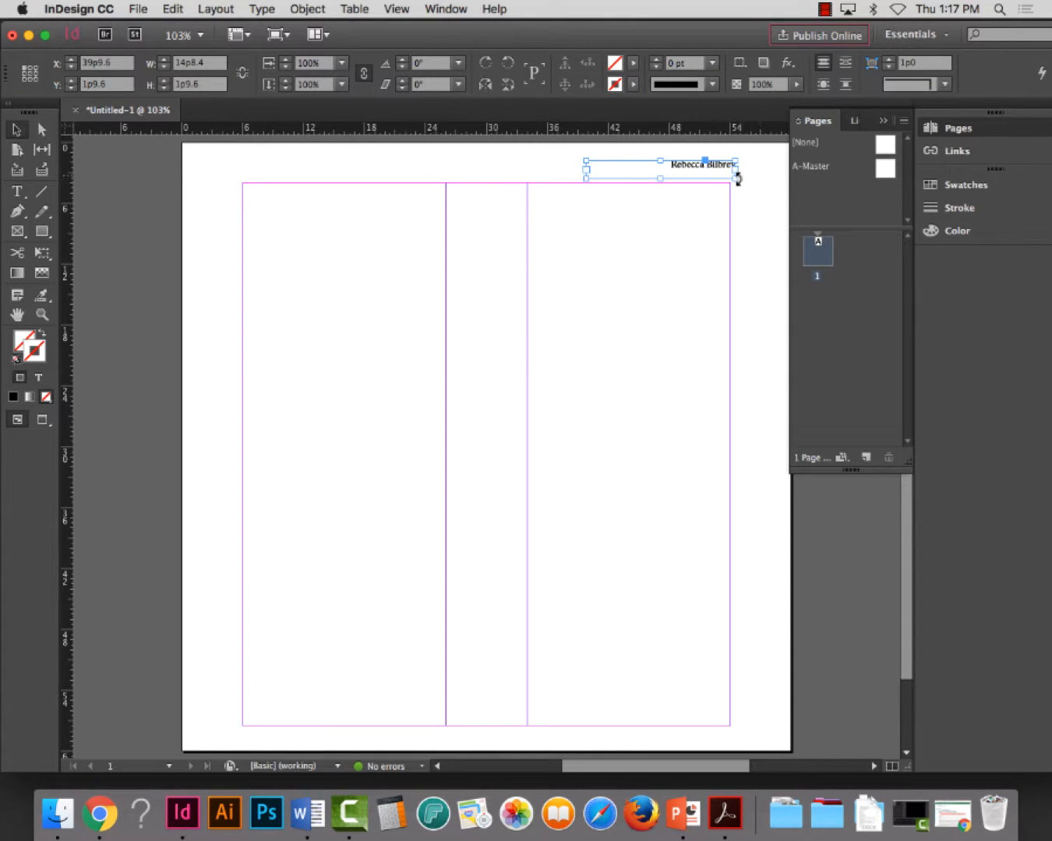
left_click_drag(736, 171, 729, 170)
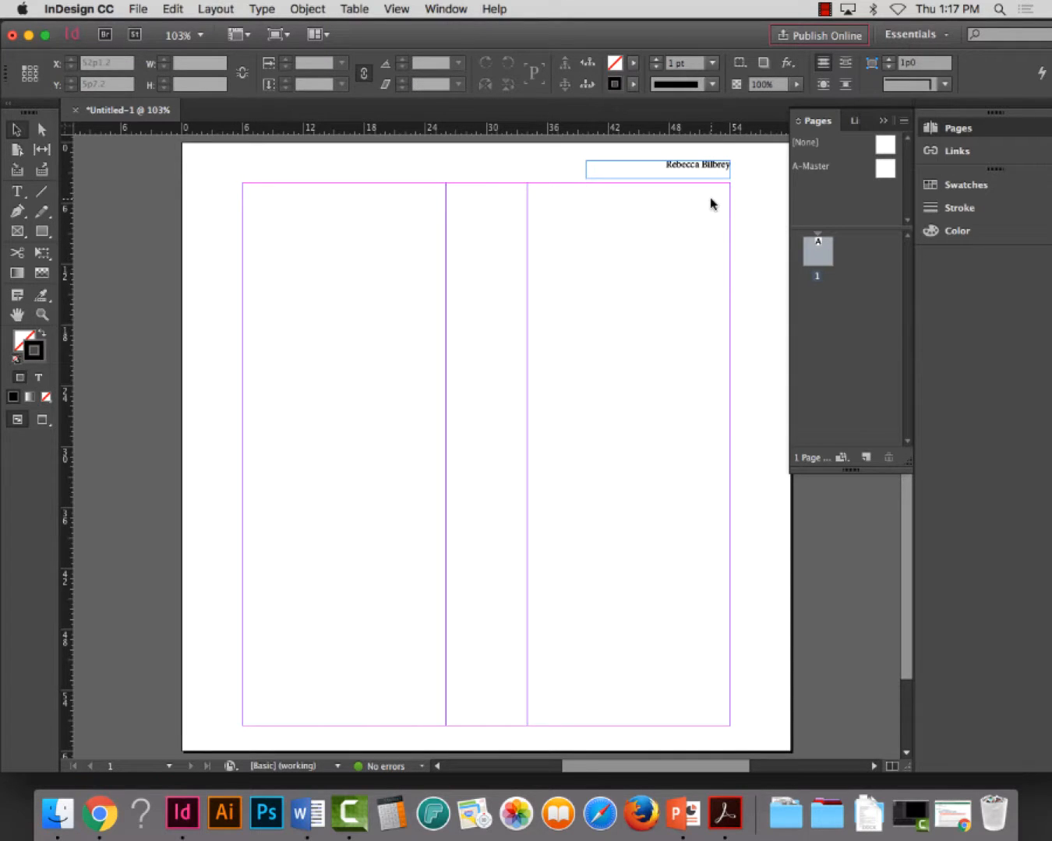
double_click(583, 172)
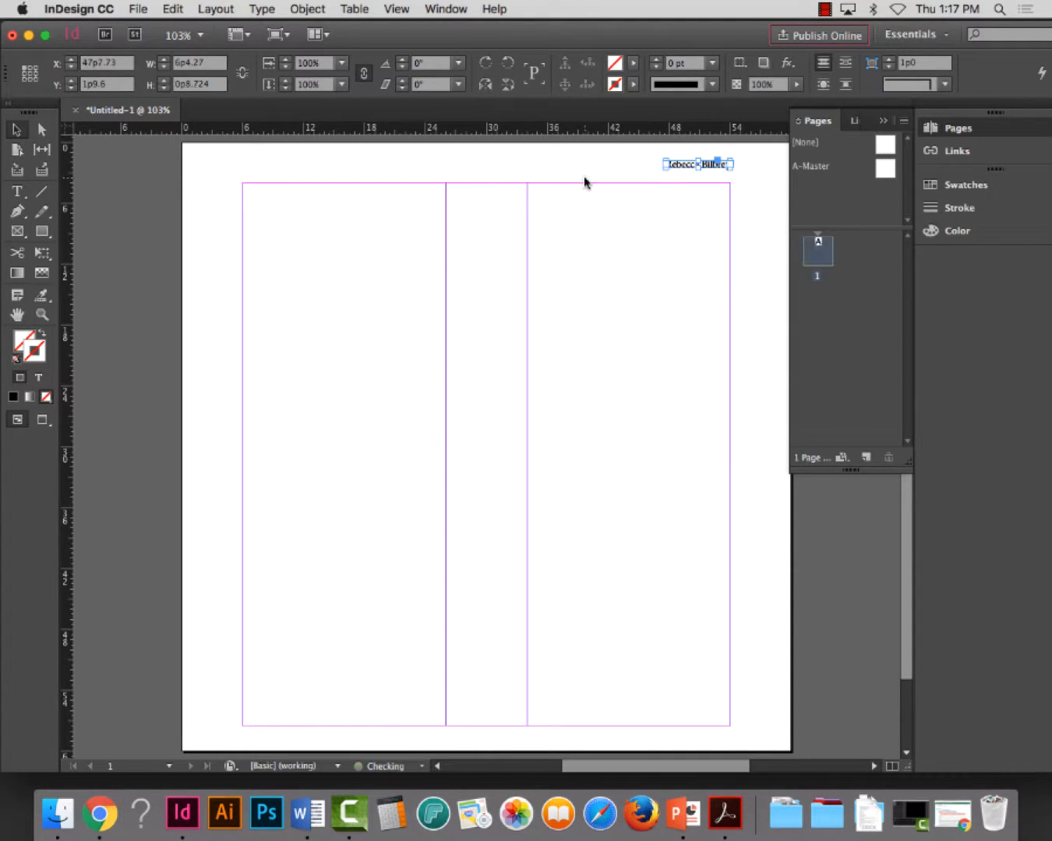
left_click(746, 229)
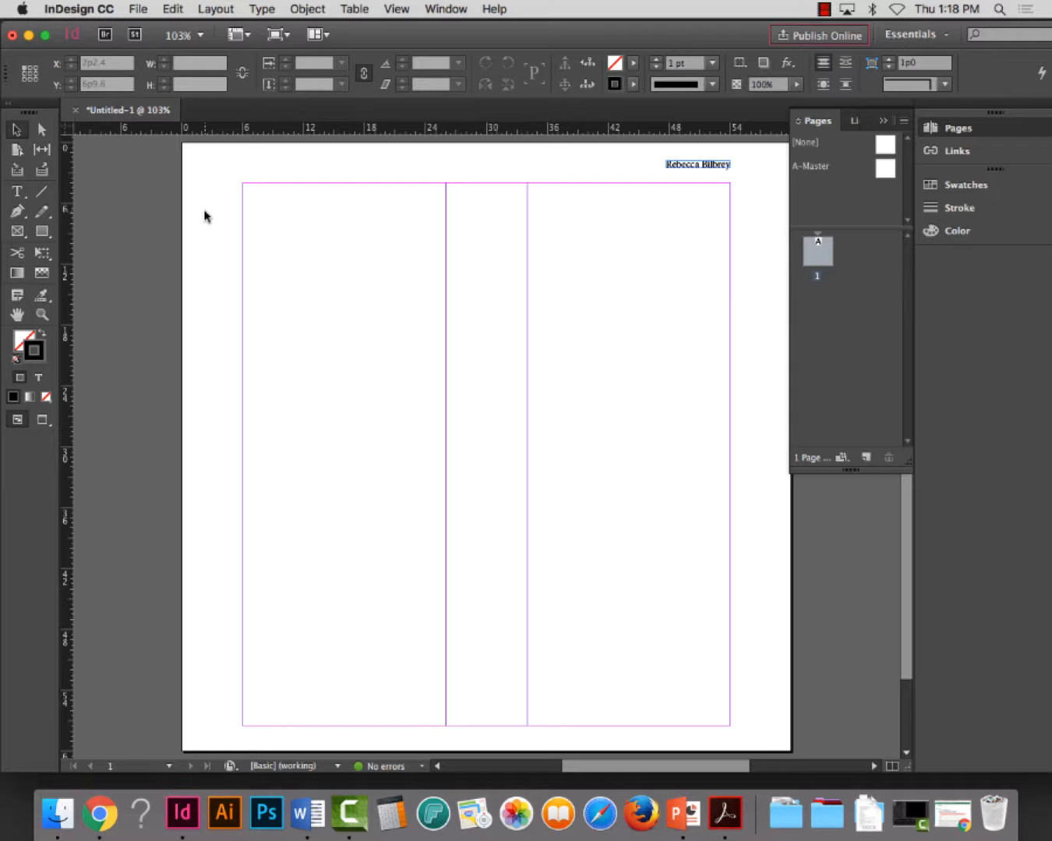
Place Text for Project 3-NASA(3).docx from the Desktop's Project 3 folder into the first column, starting at its upper margin
left_click(138, 7)
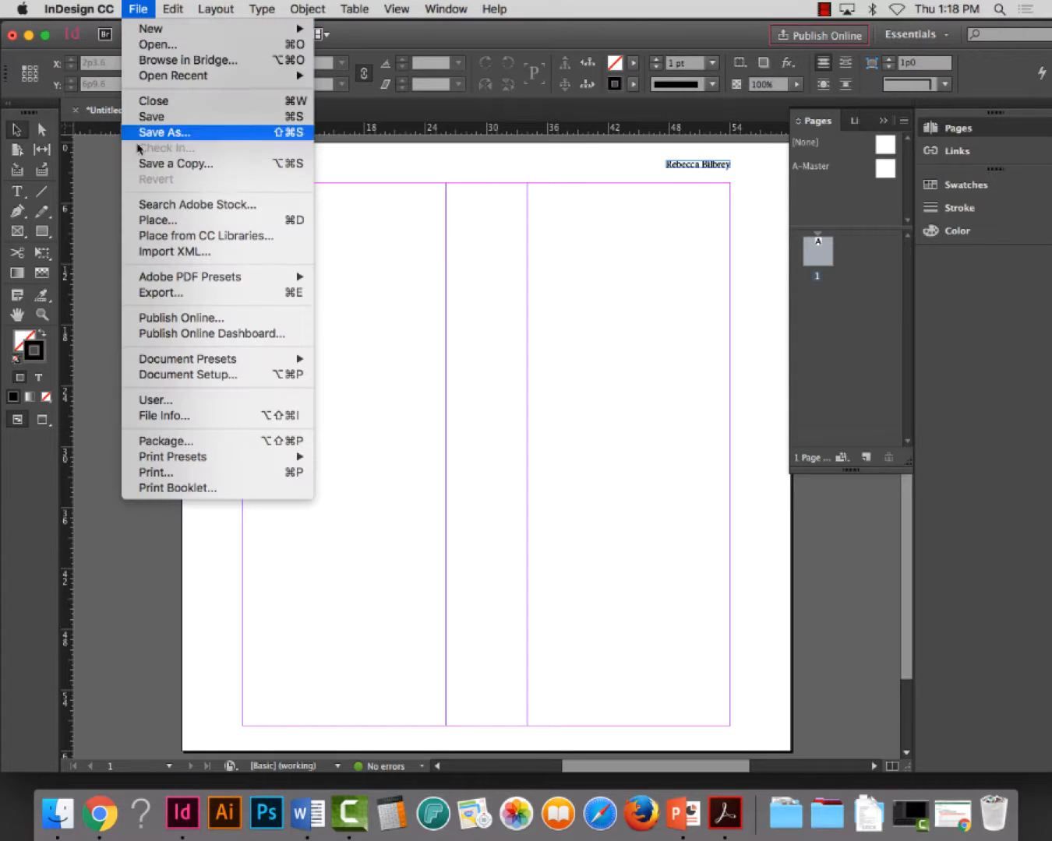
left_click(168, 221)
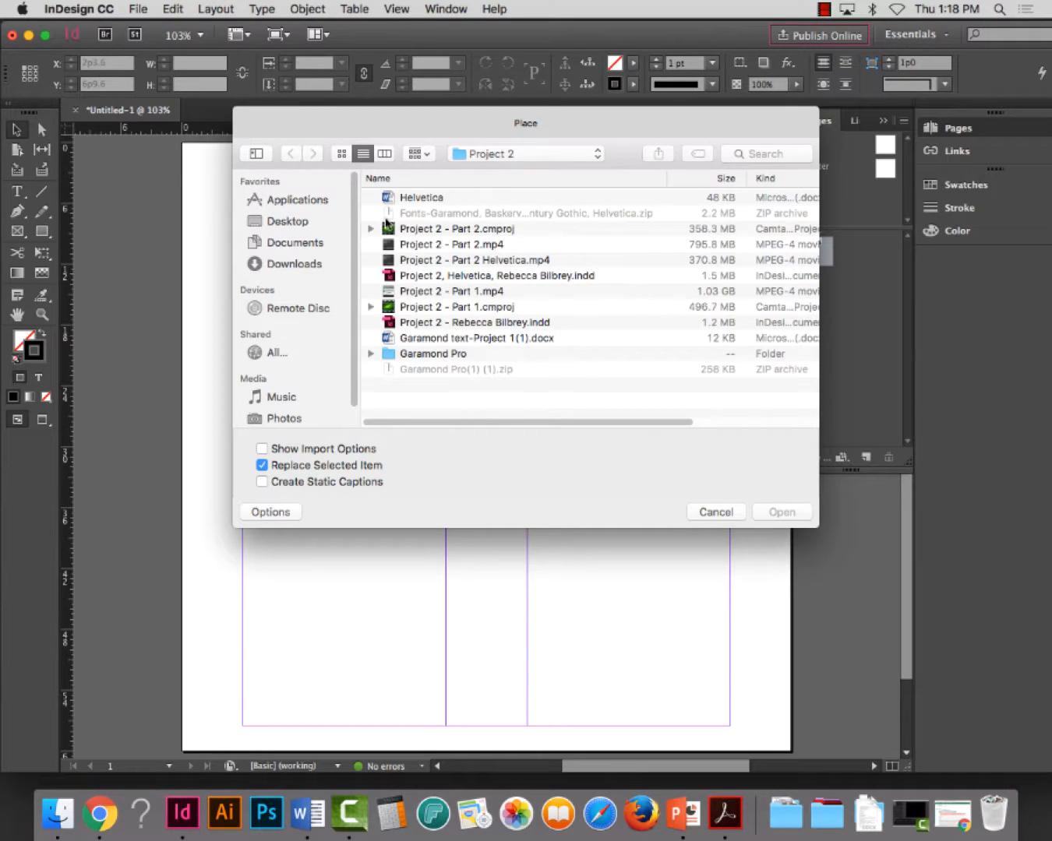
left_click(477, 160)
left_click(489, 170)
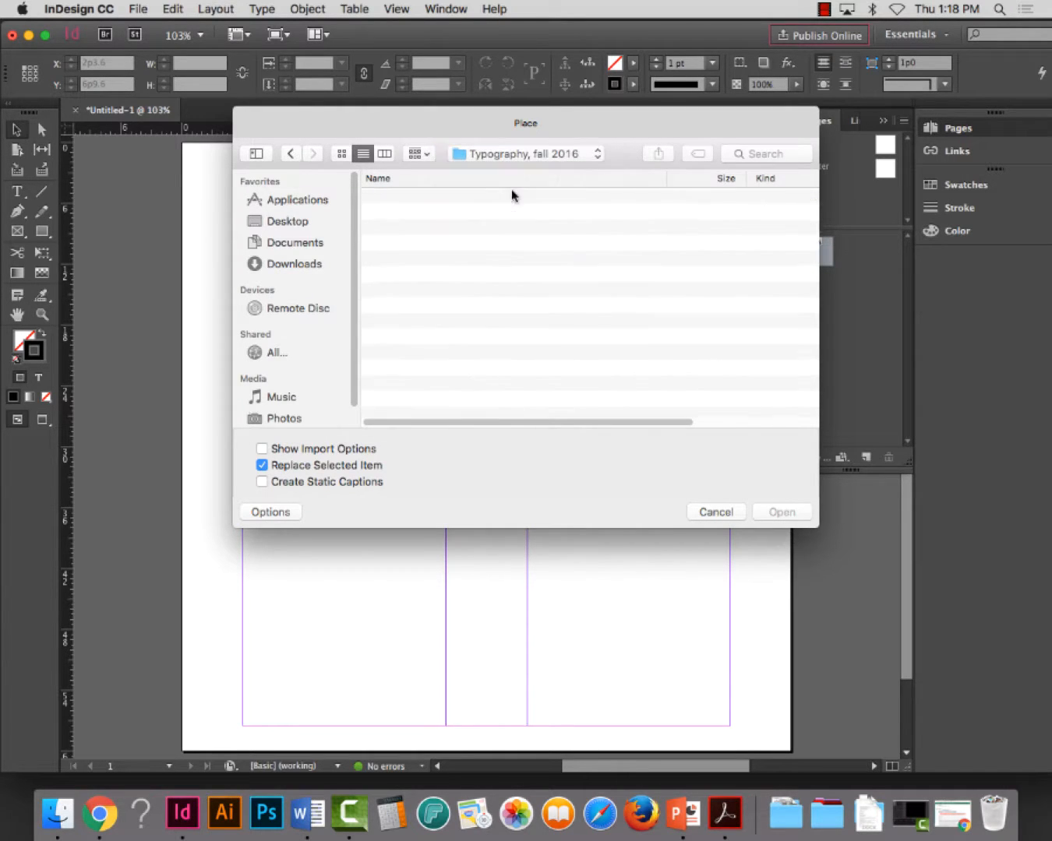
left_click(483, 155)
left_click(504, 176)
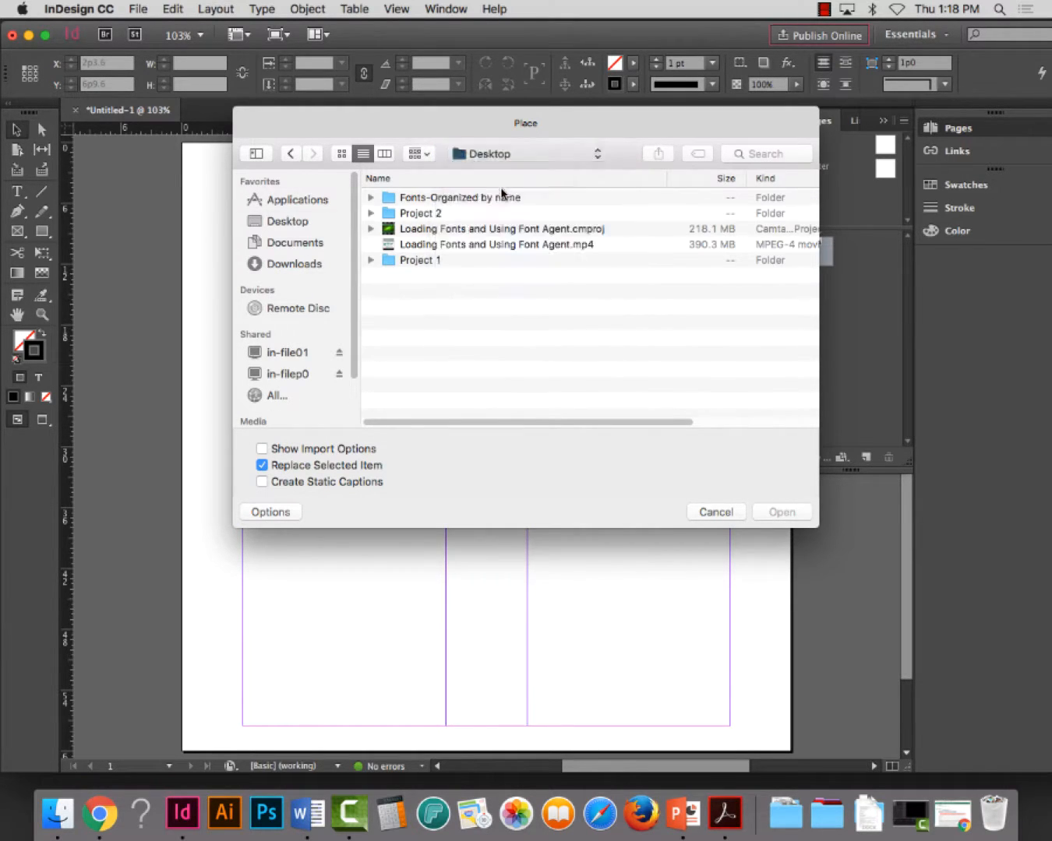
left_click(425, 199)
double_click(424, 200)
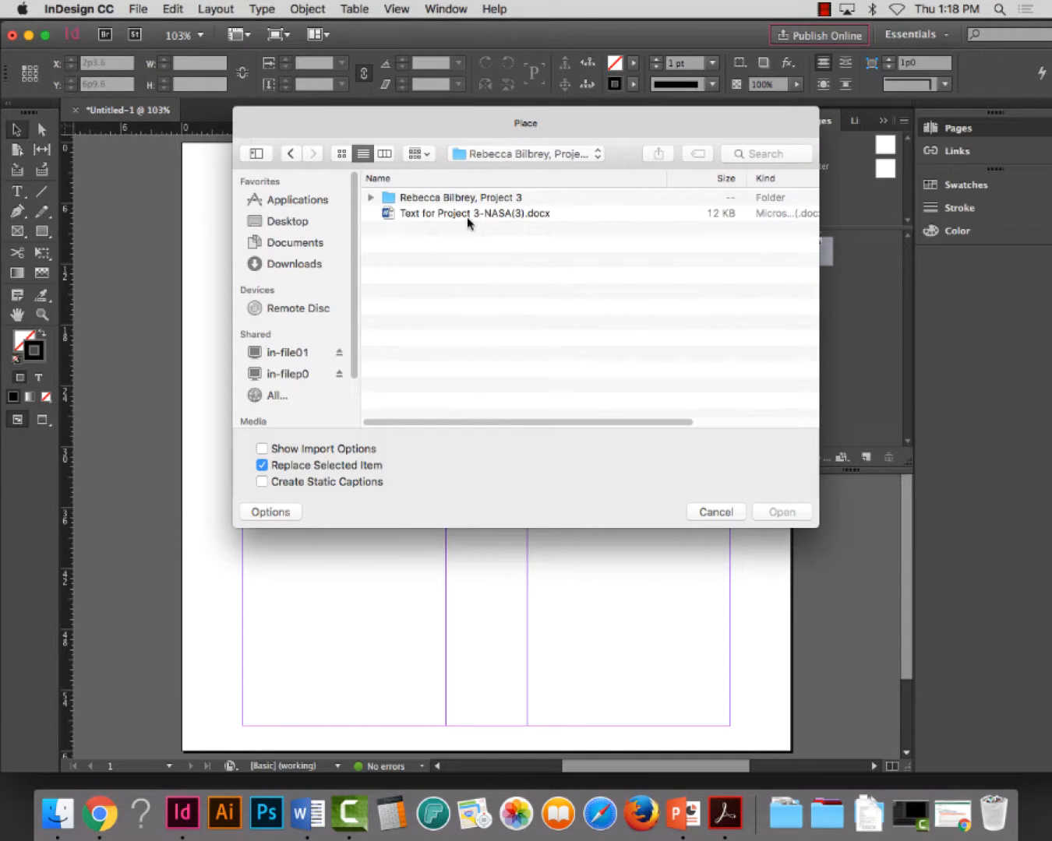
left_click(465, 216)
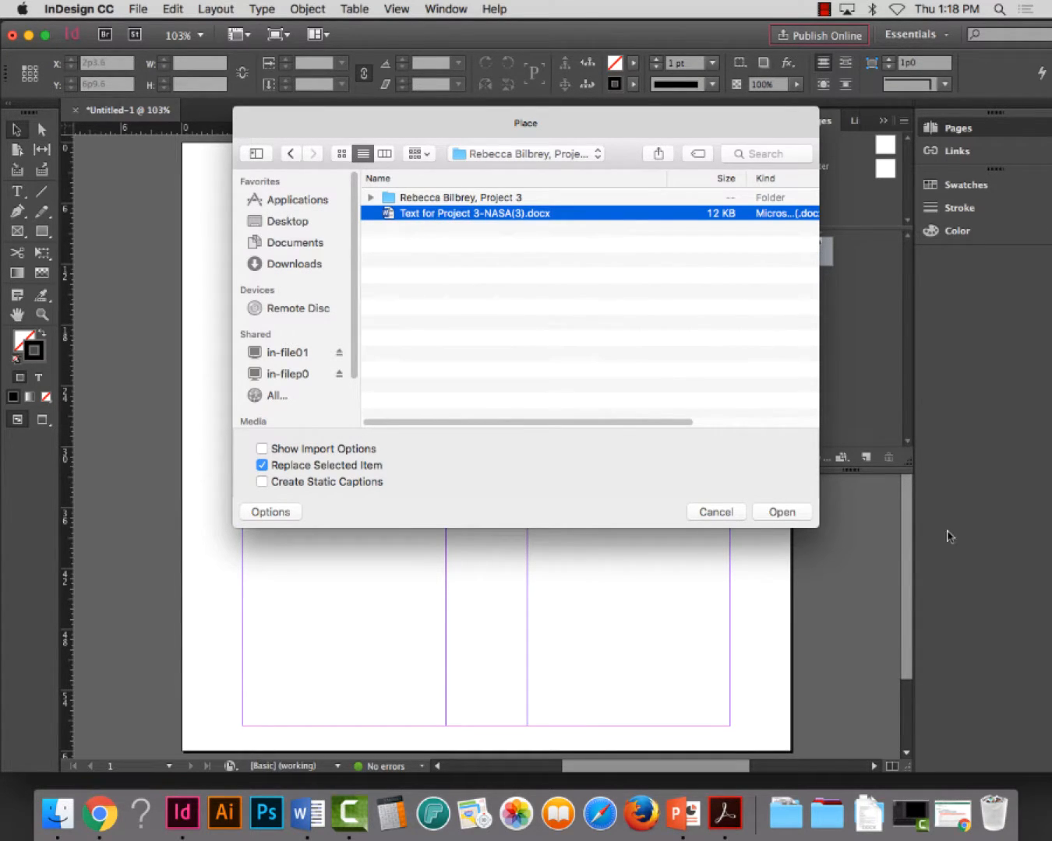
left_click(782, 512)
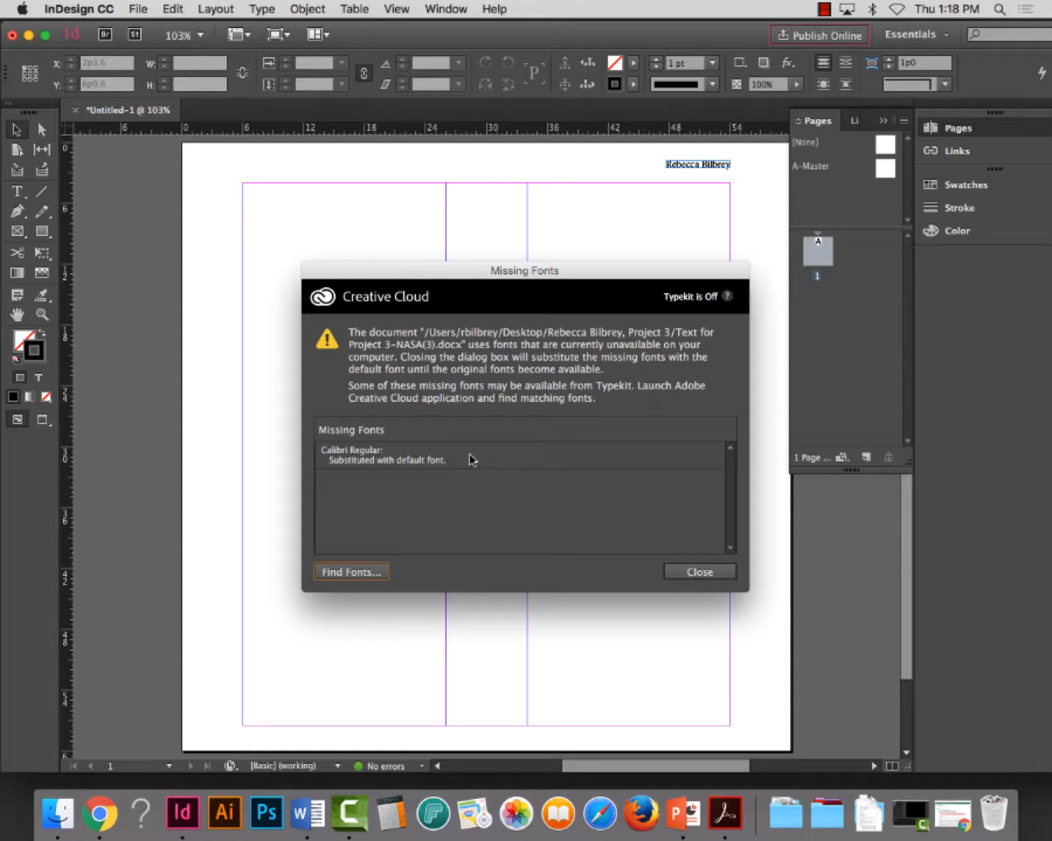
left_click(717, 574)
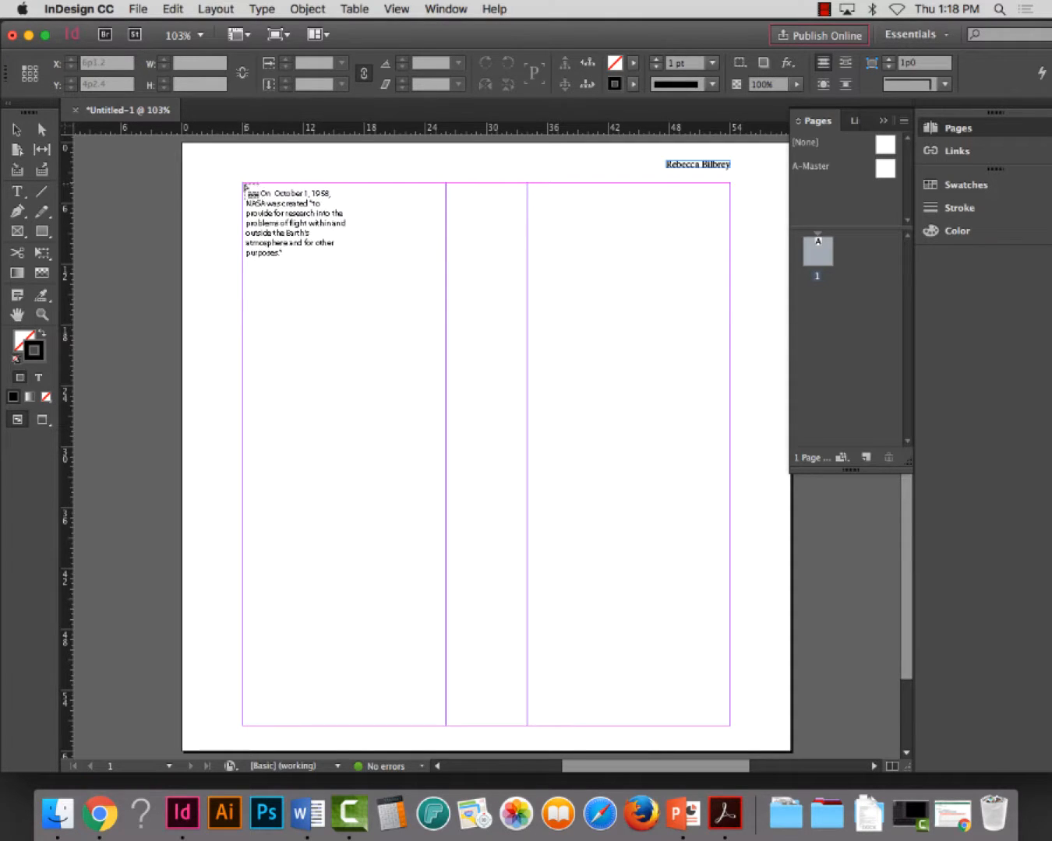
left_click_drag(240, 183, 240, 183)
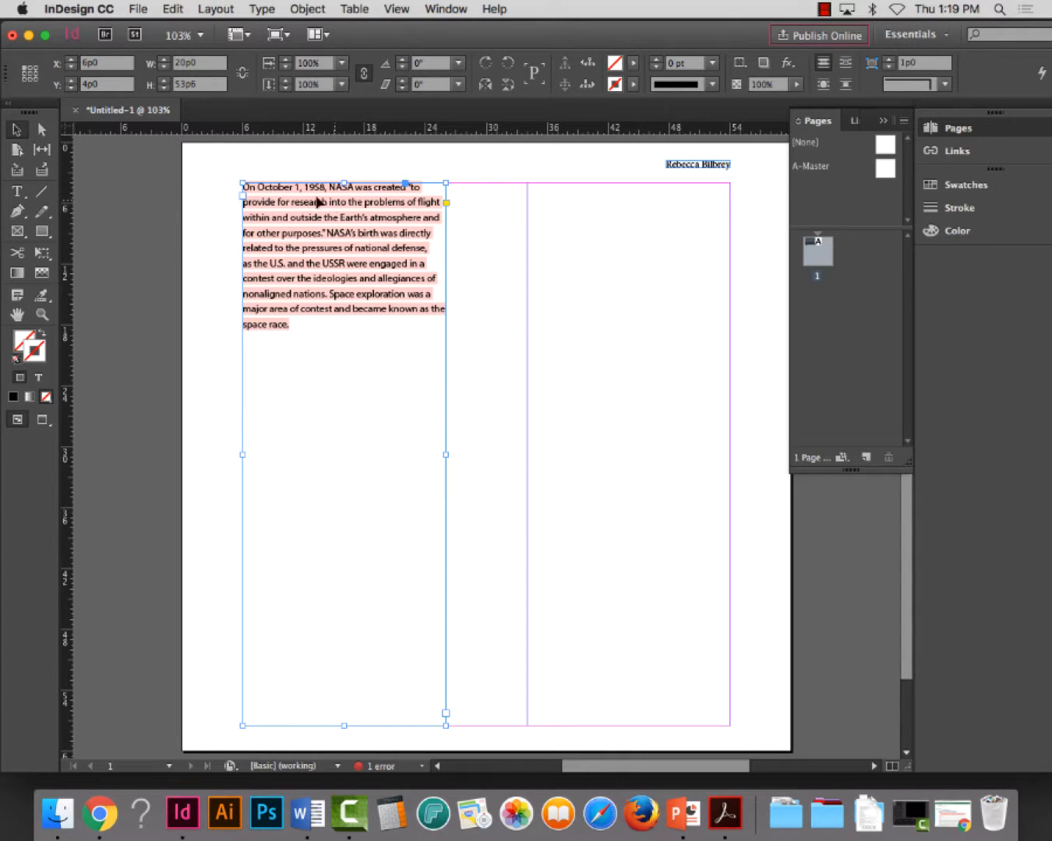
Set the font of all the placed NASA text to Adobe Garamond Pro Regular
left_click(15, 194)
left_click(299, 219)
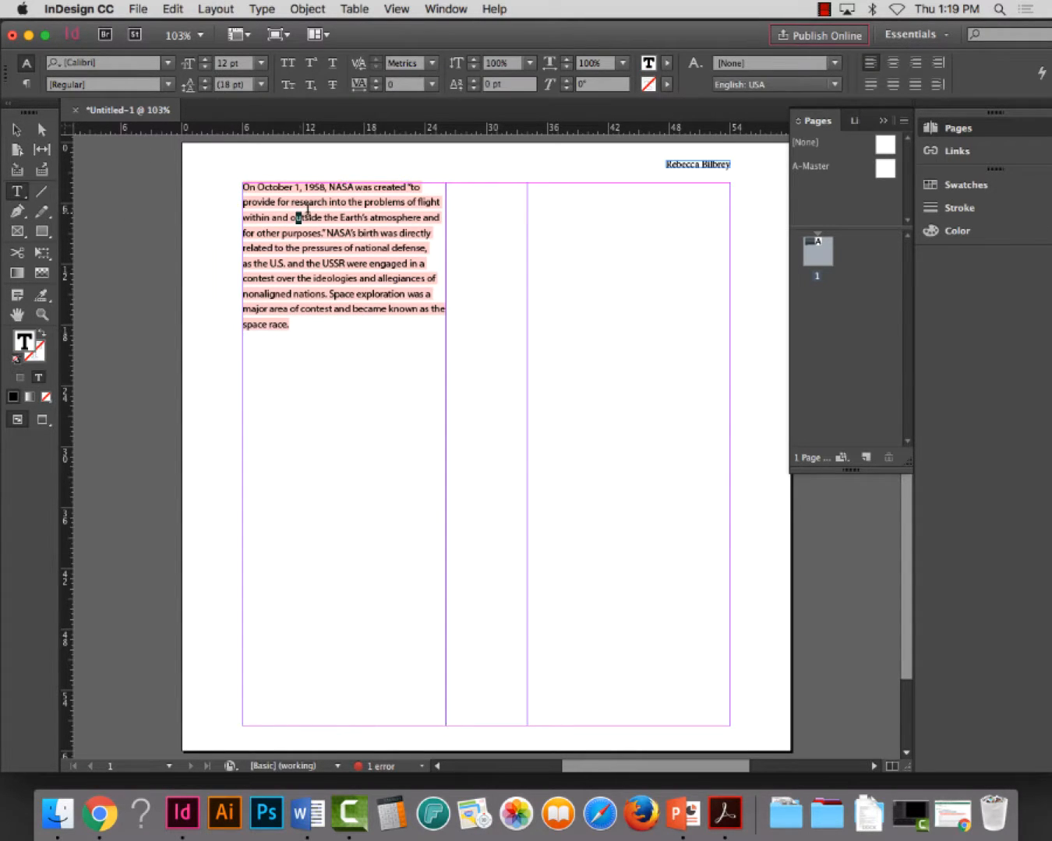
key("super+a")
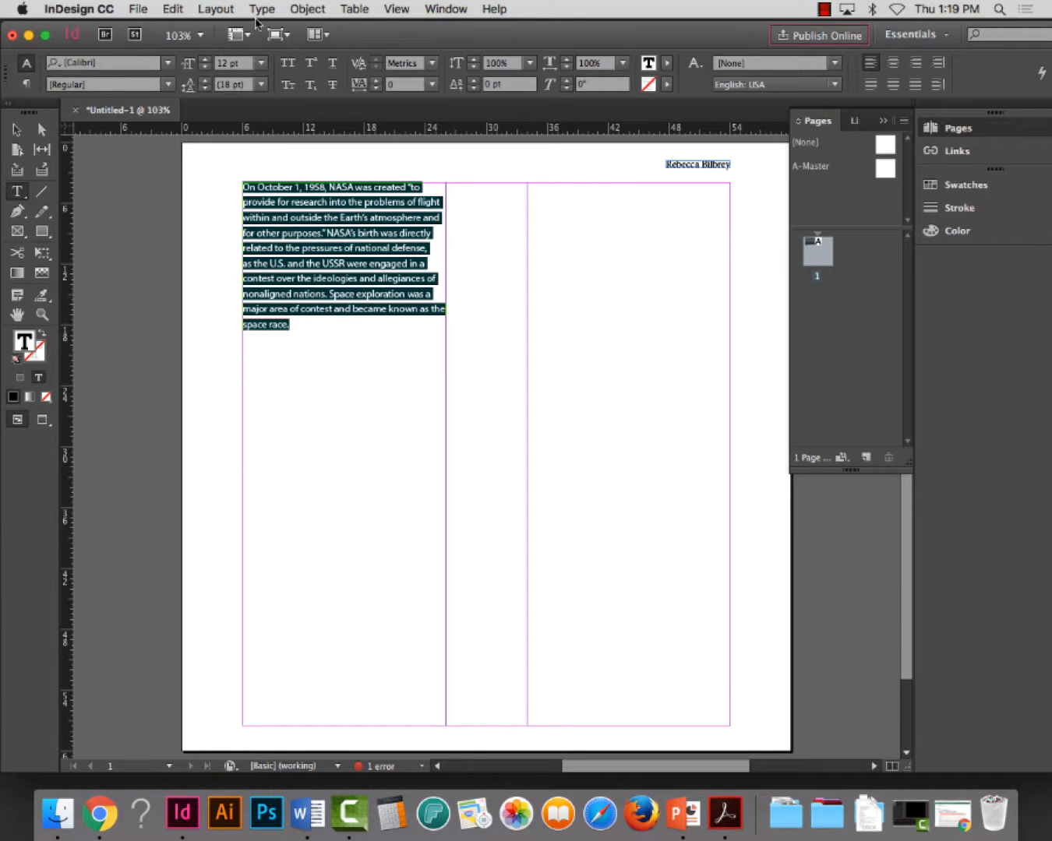
left_click(167, 62)
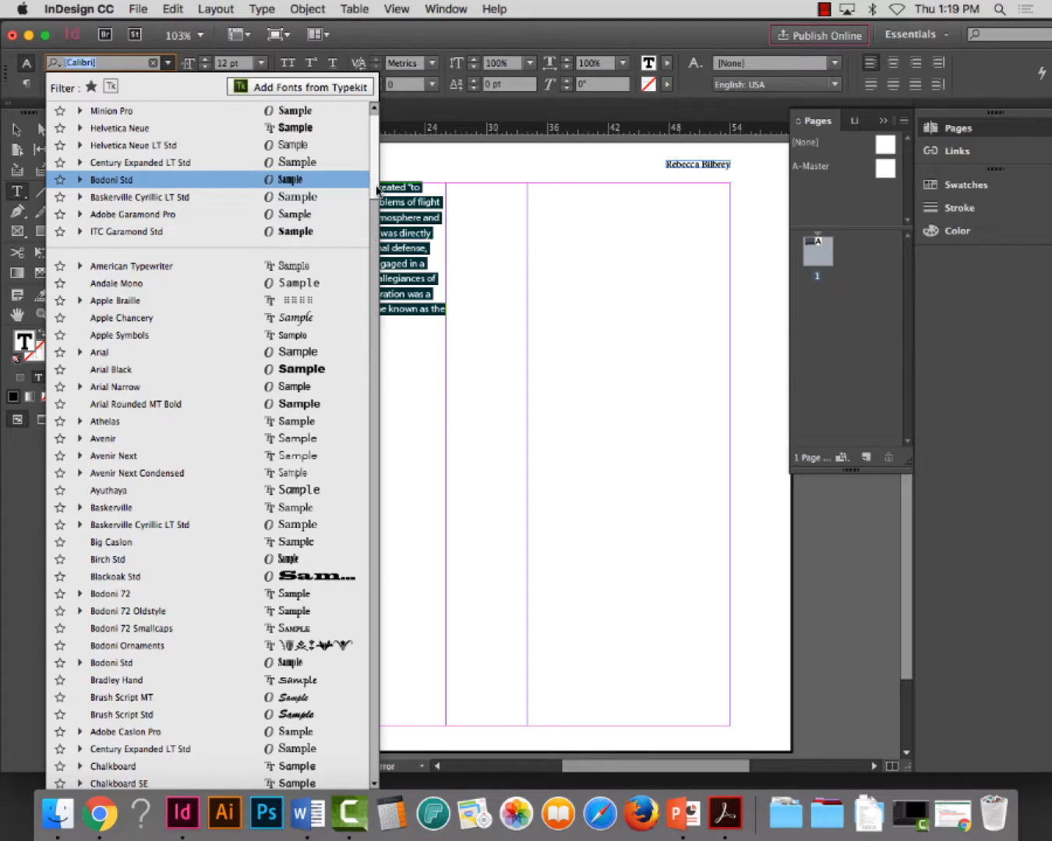
left_click_drag(377, 189, 369, 309)
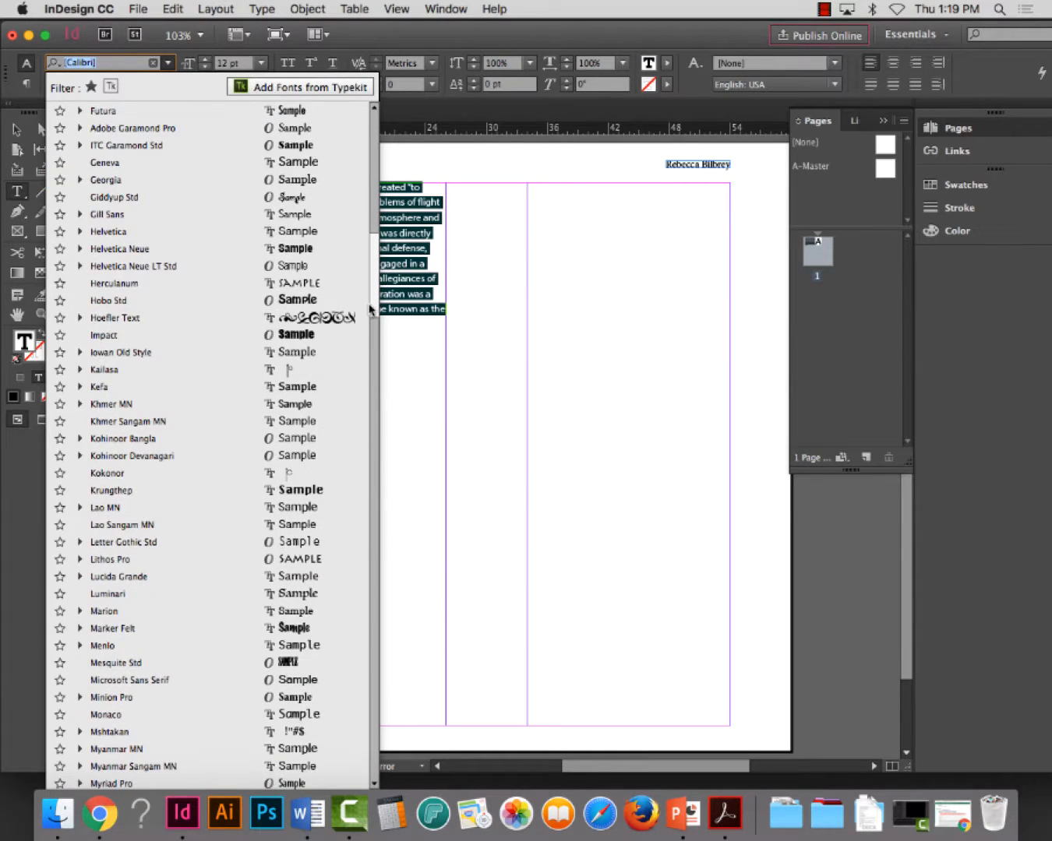
scroll(369, 309, "up", 3)
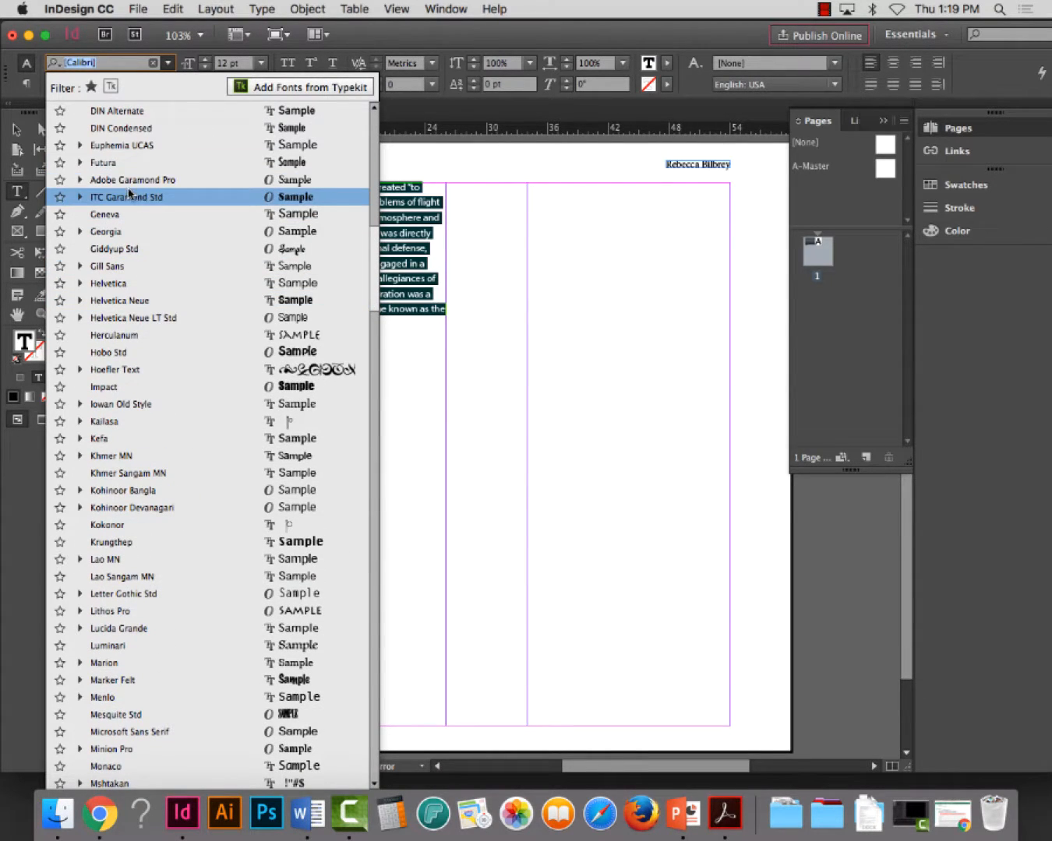
left_click(80, 182)
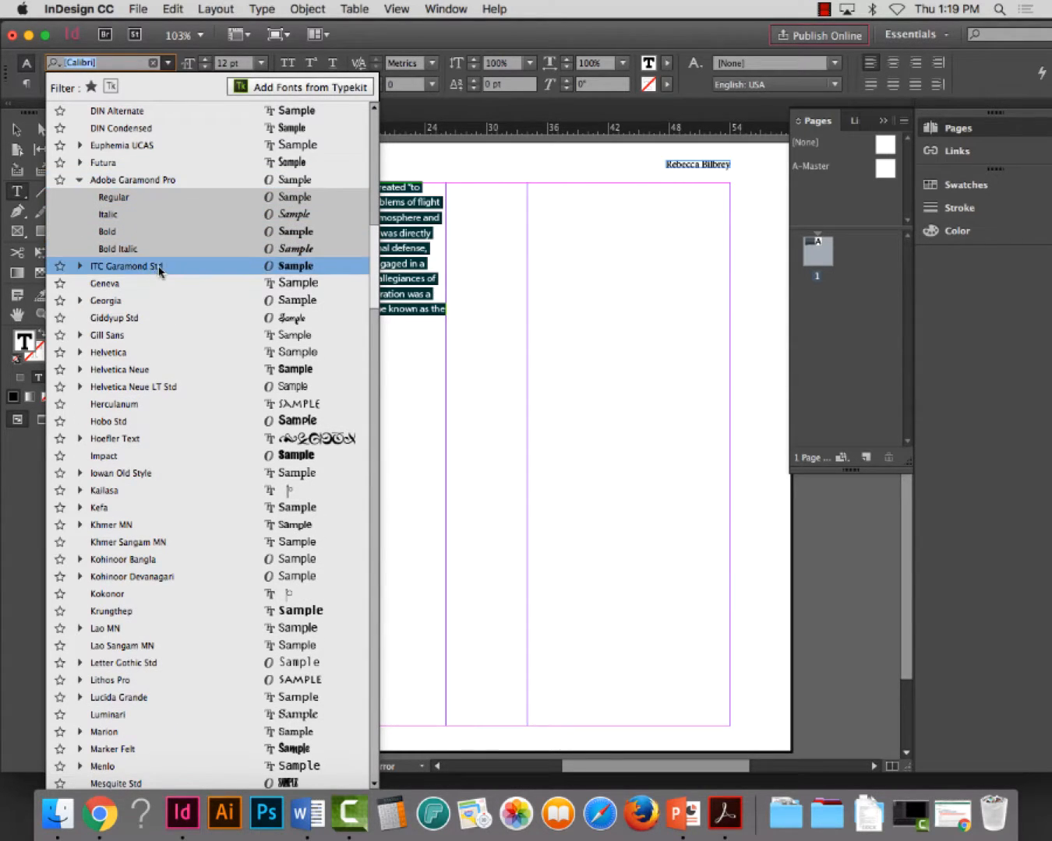
left_click(132, 179)
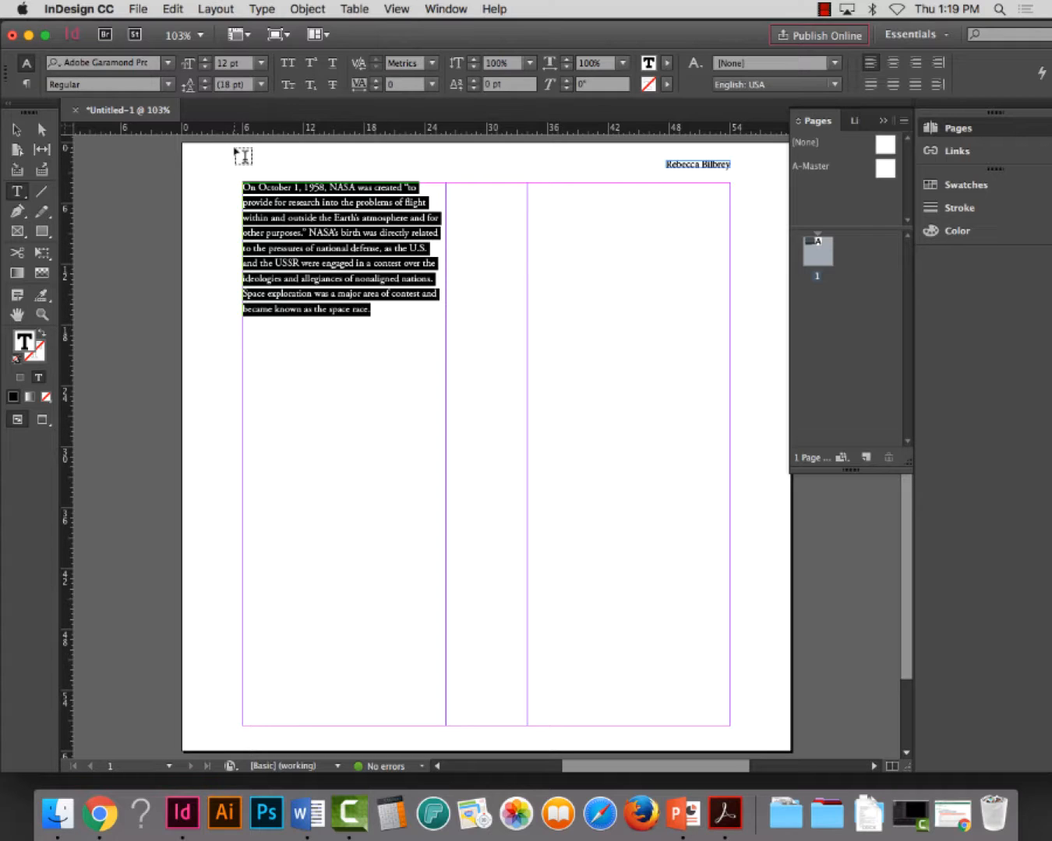
Set the NASA text's font size to 11 pt and its leading to 13 pt
left_click(261, 63)
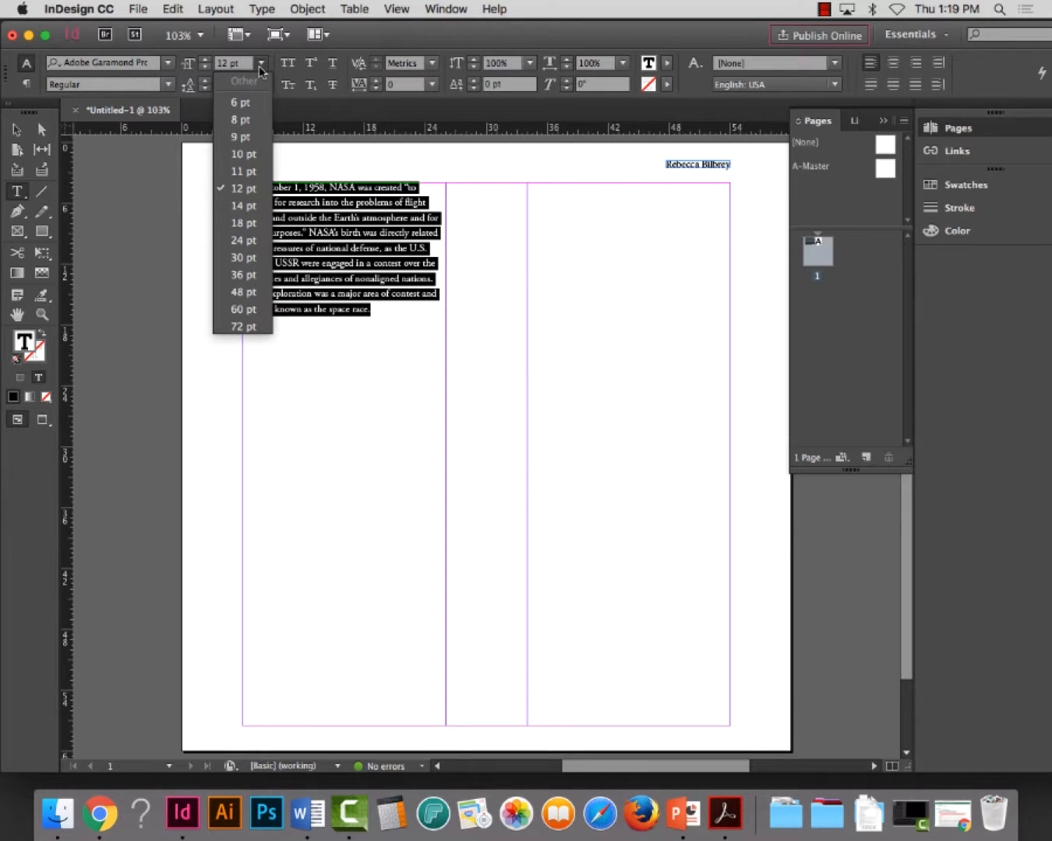
left_click(244, 170)
double_click(243, 85)
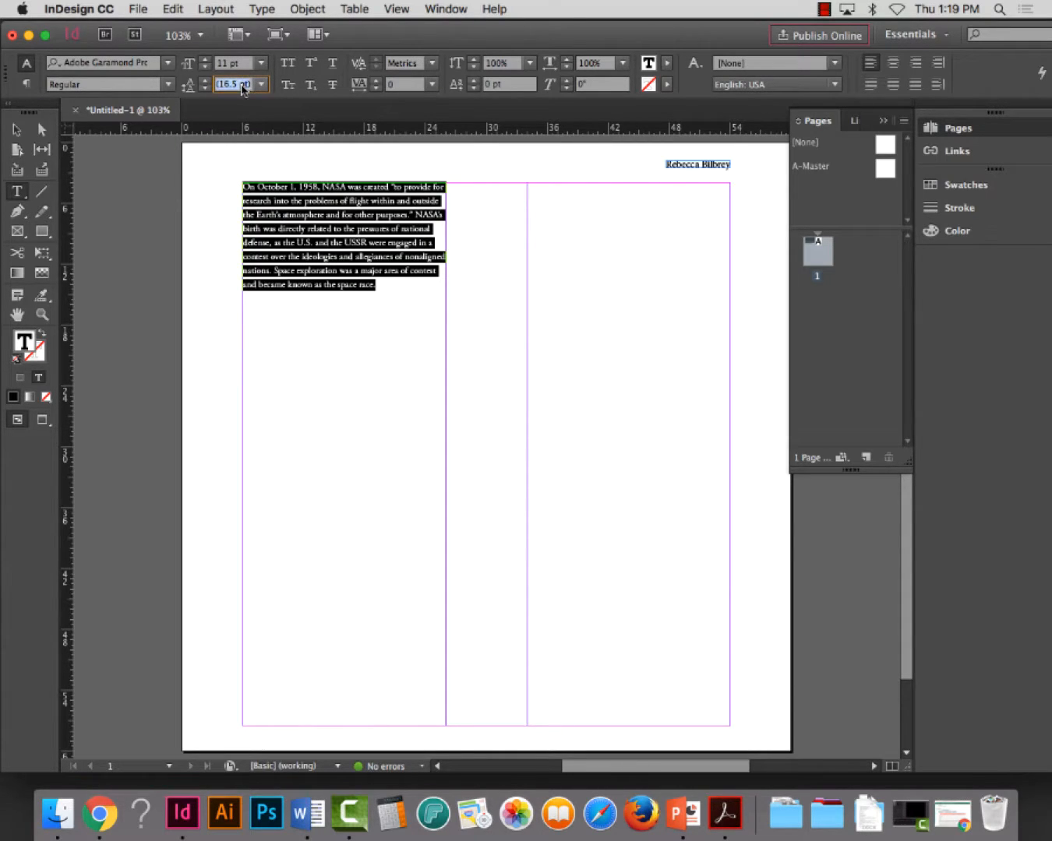
type("13")
key("Return")
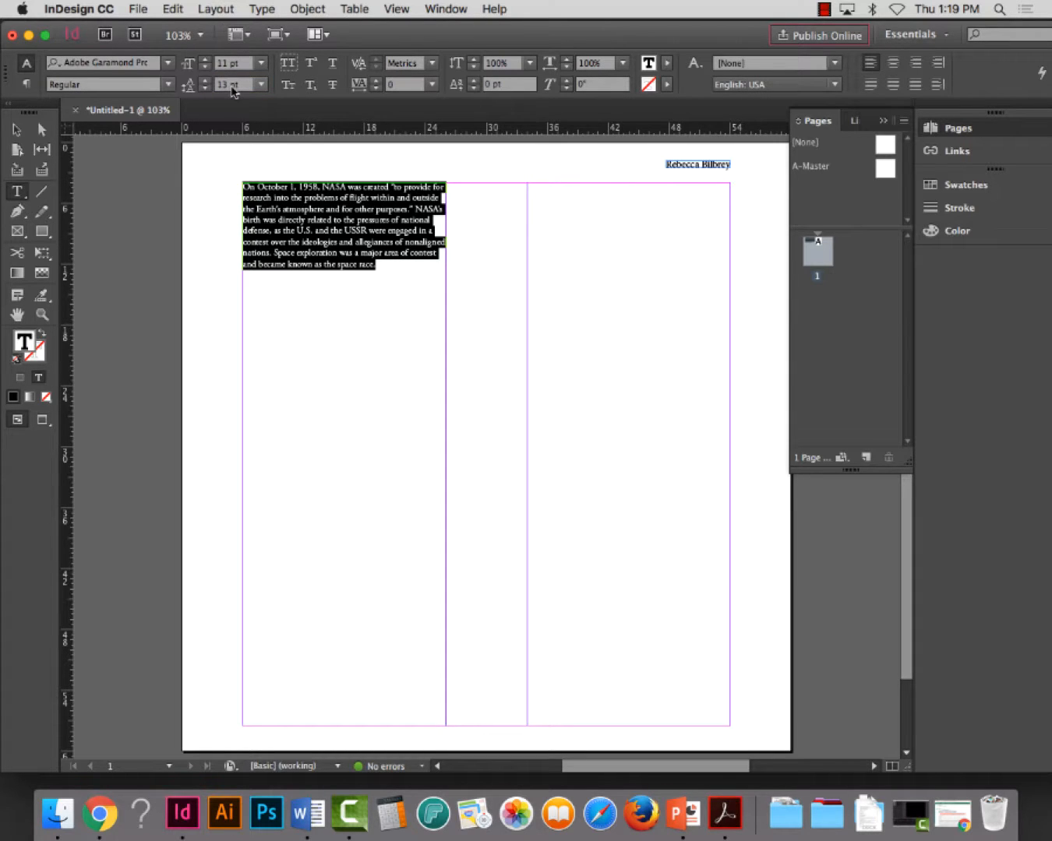
left_click(20, 133)
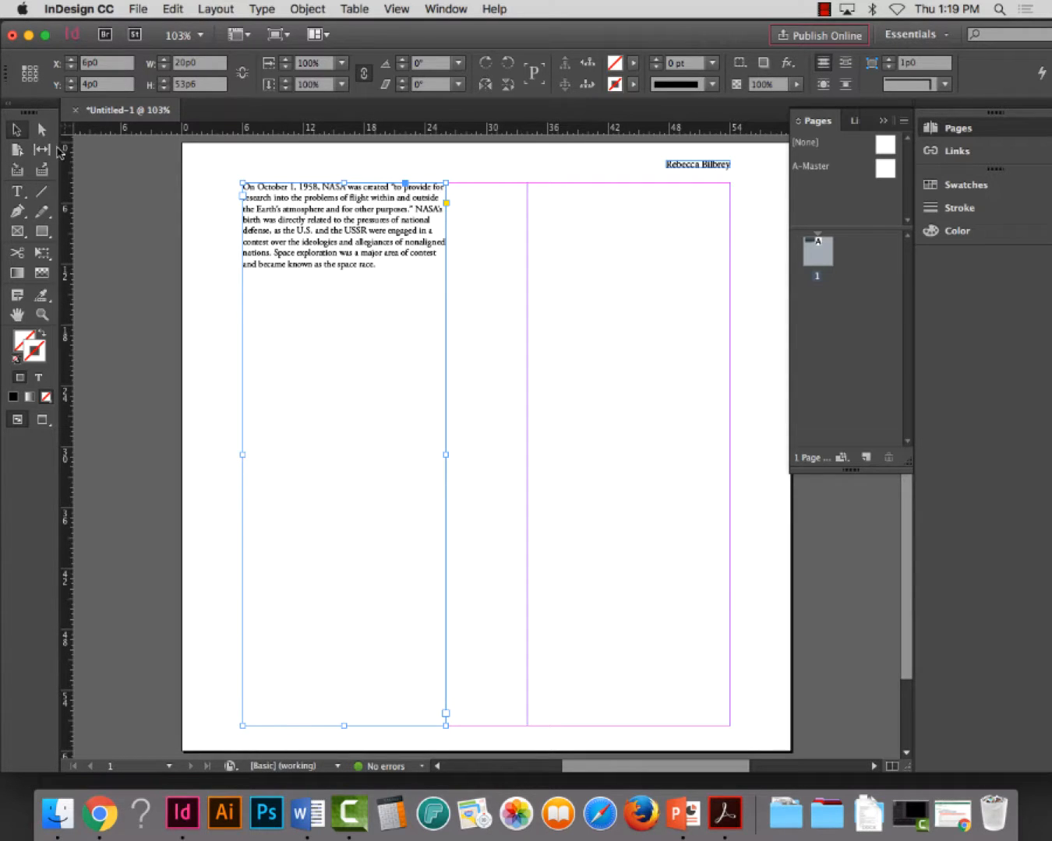
Apply the OpenType Proportional Oldstyle figure style to the whole NASA paragraph
left_click(18, 191)
left_click(232, 214)
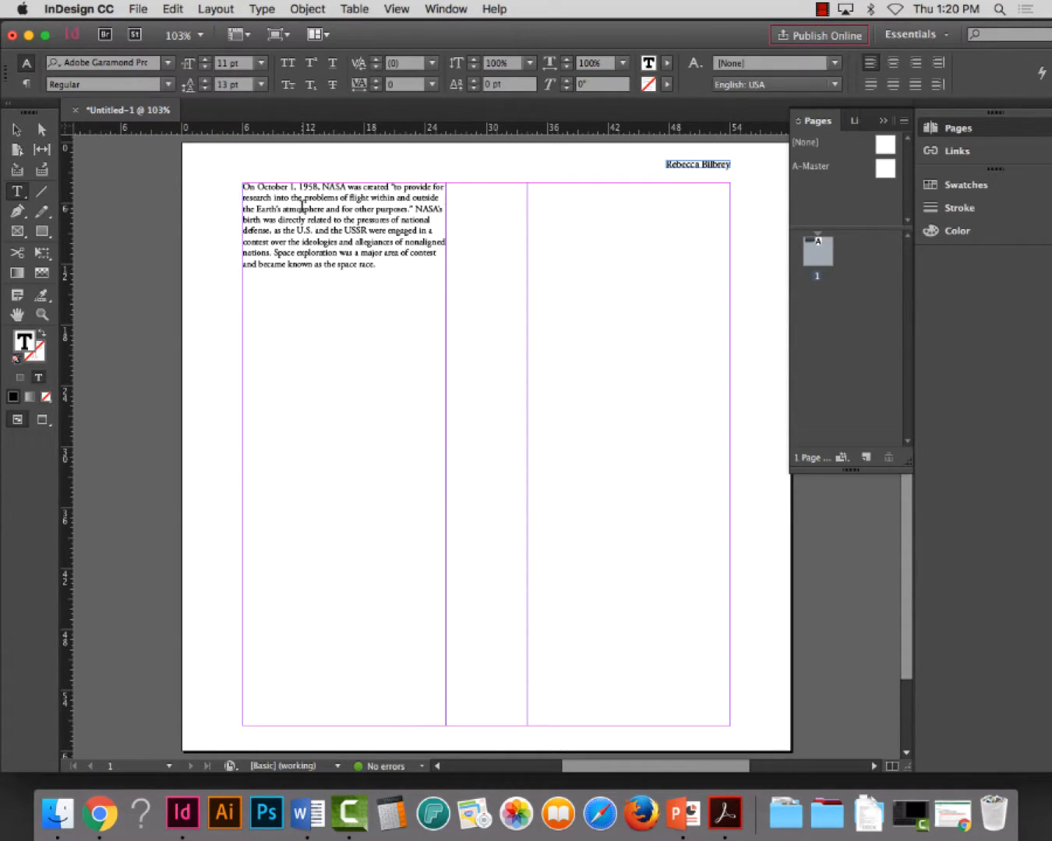
triple_click(330, 209)
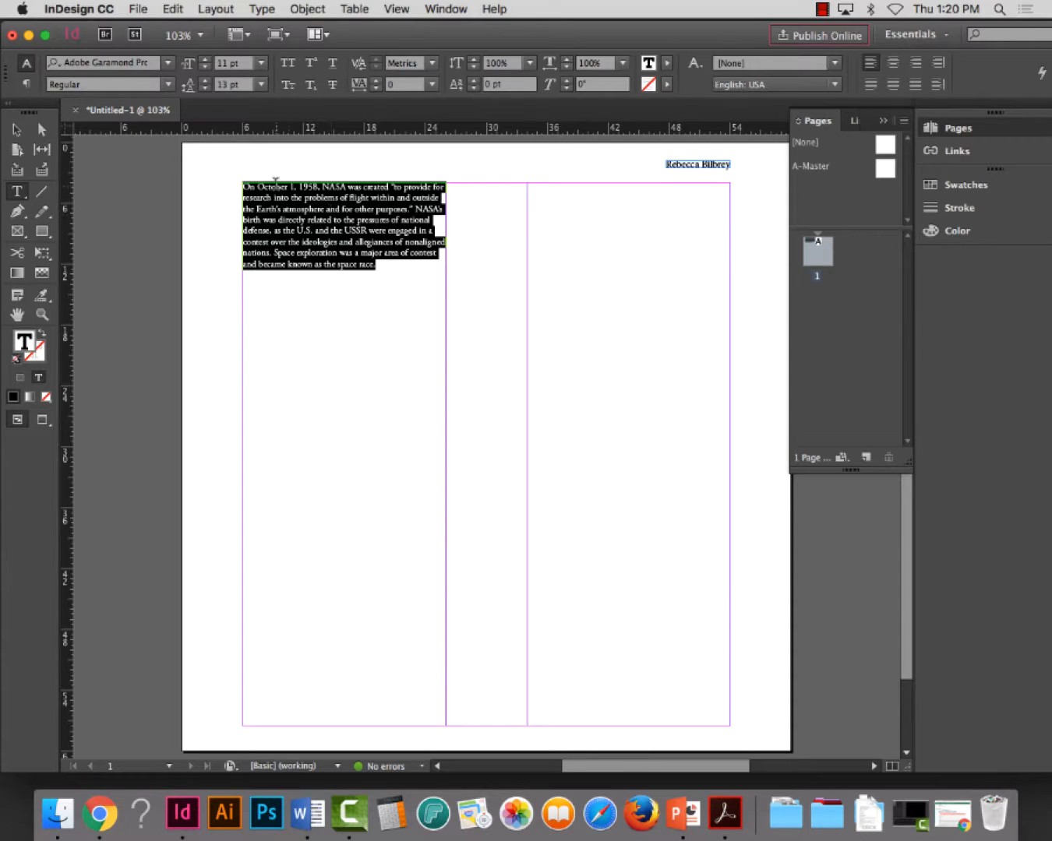
left_click(42, 314)
left_click_drag(205, 154, 523, 366)
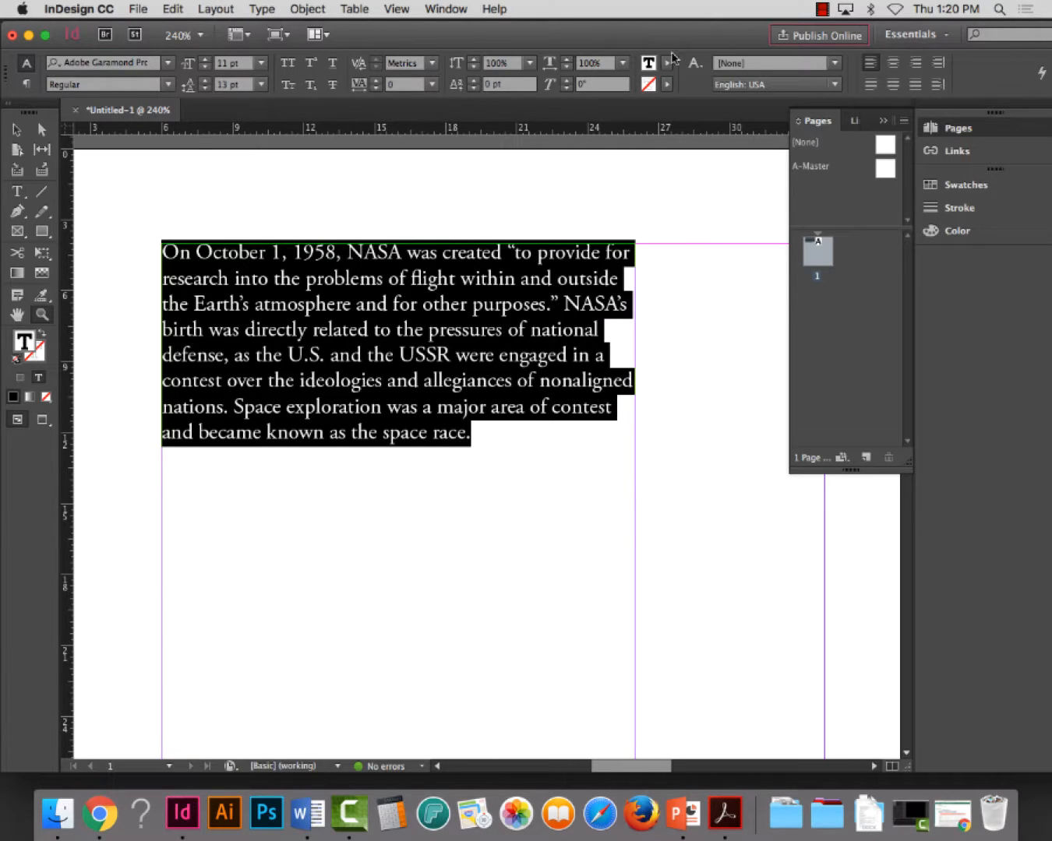
left_click_drag(646, 39, 610, 38)
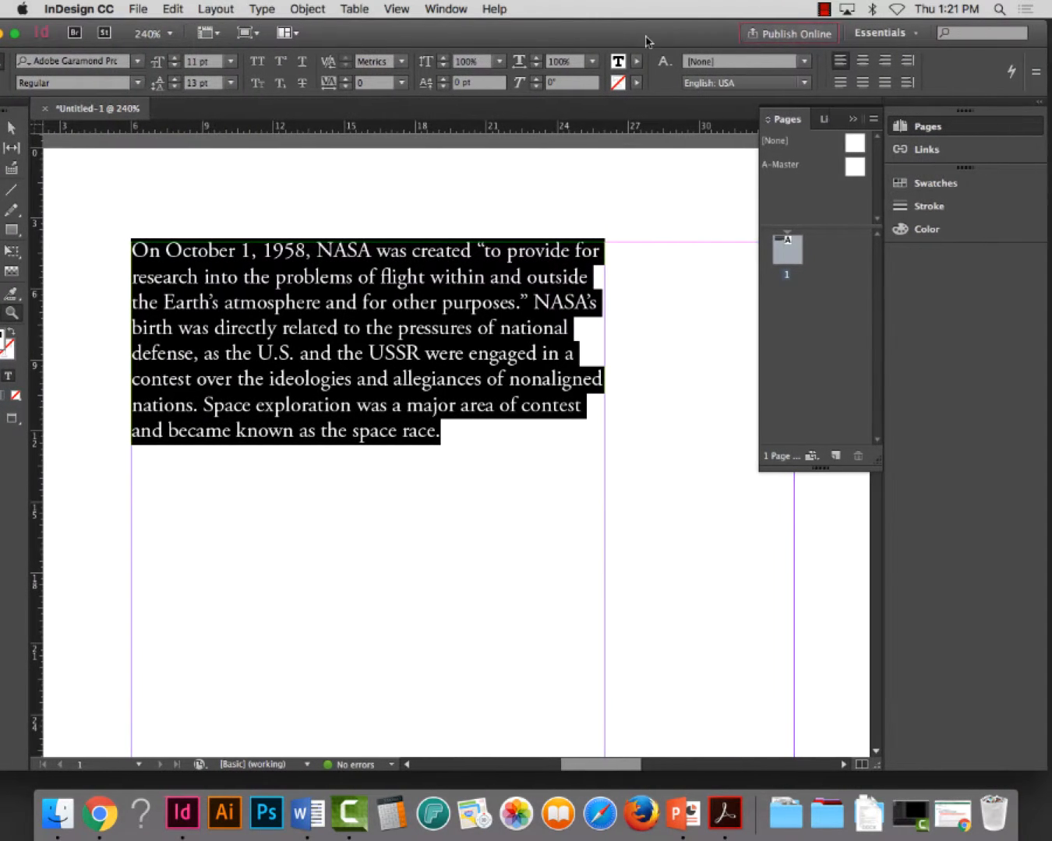
left_click(1037, 76)
mouse_move(1019, 80)
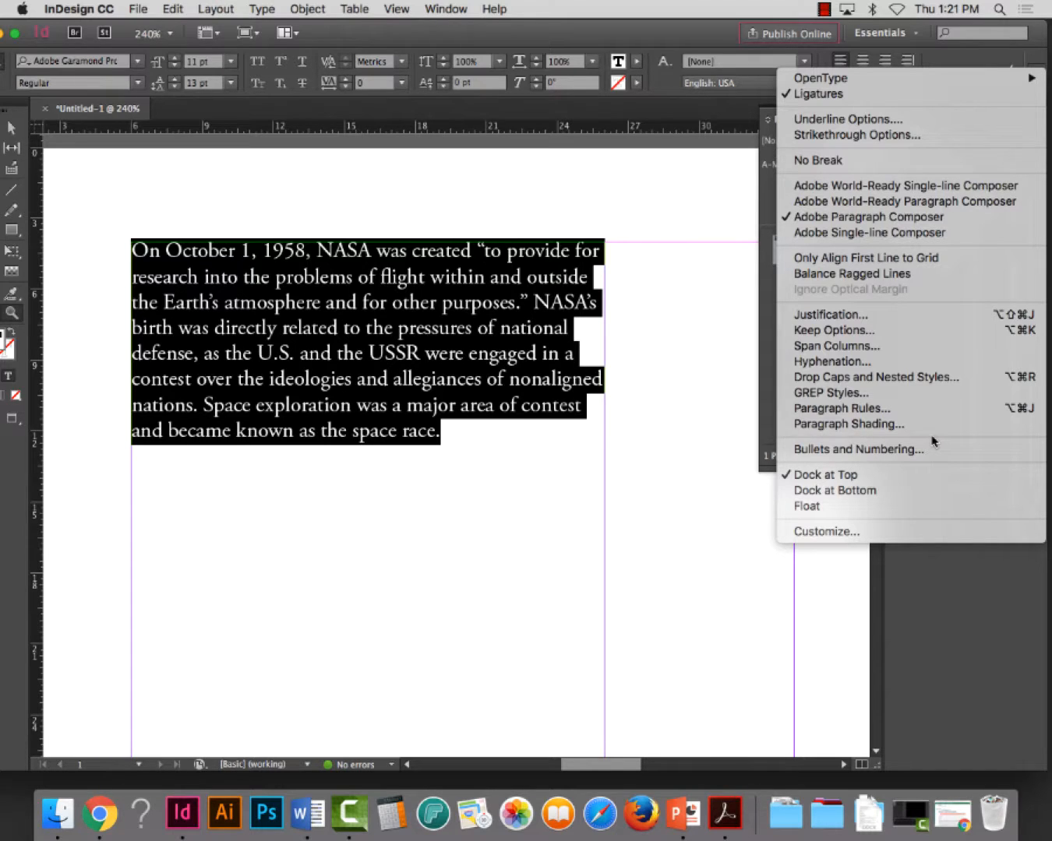
mouse_move(800, 81)
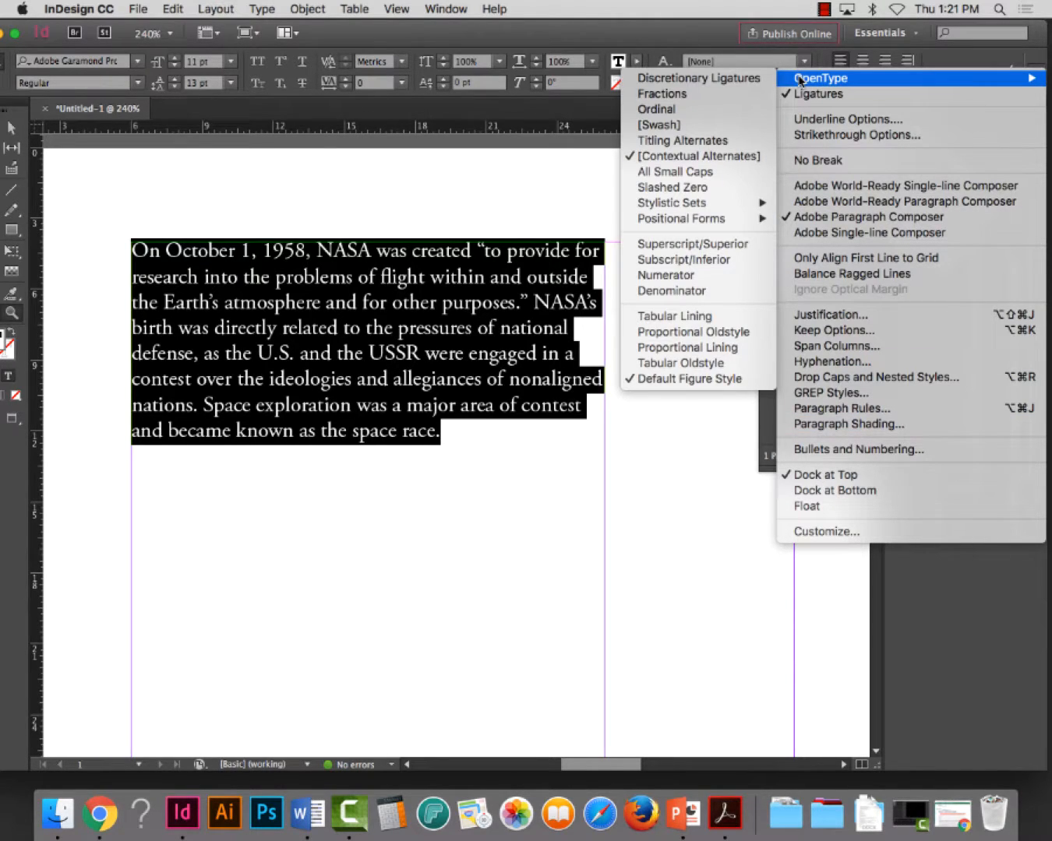
left_click(680, 332)
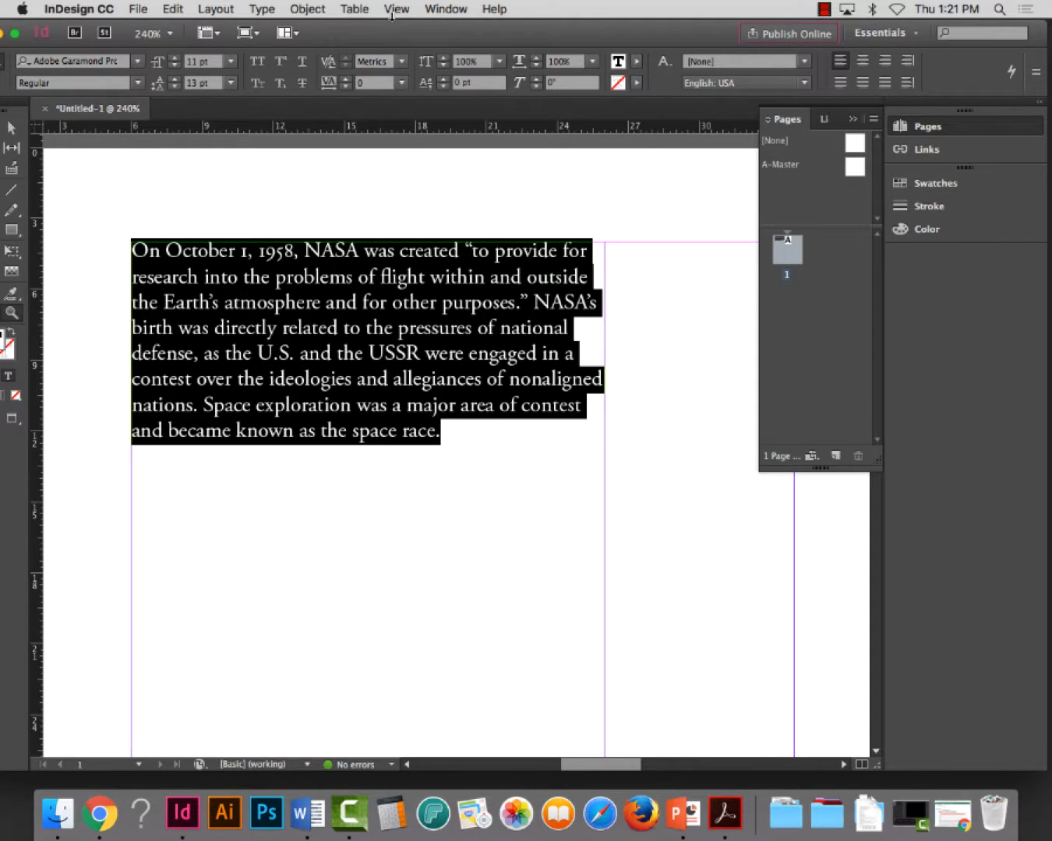
left_click_drag(382, 33, 415, 35)
Replace the capitalised NASA in the first line with lowercase "nasa" formatted in Small Caps
left_click(18, 192)
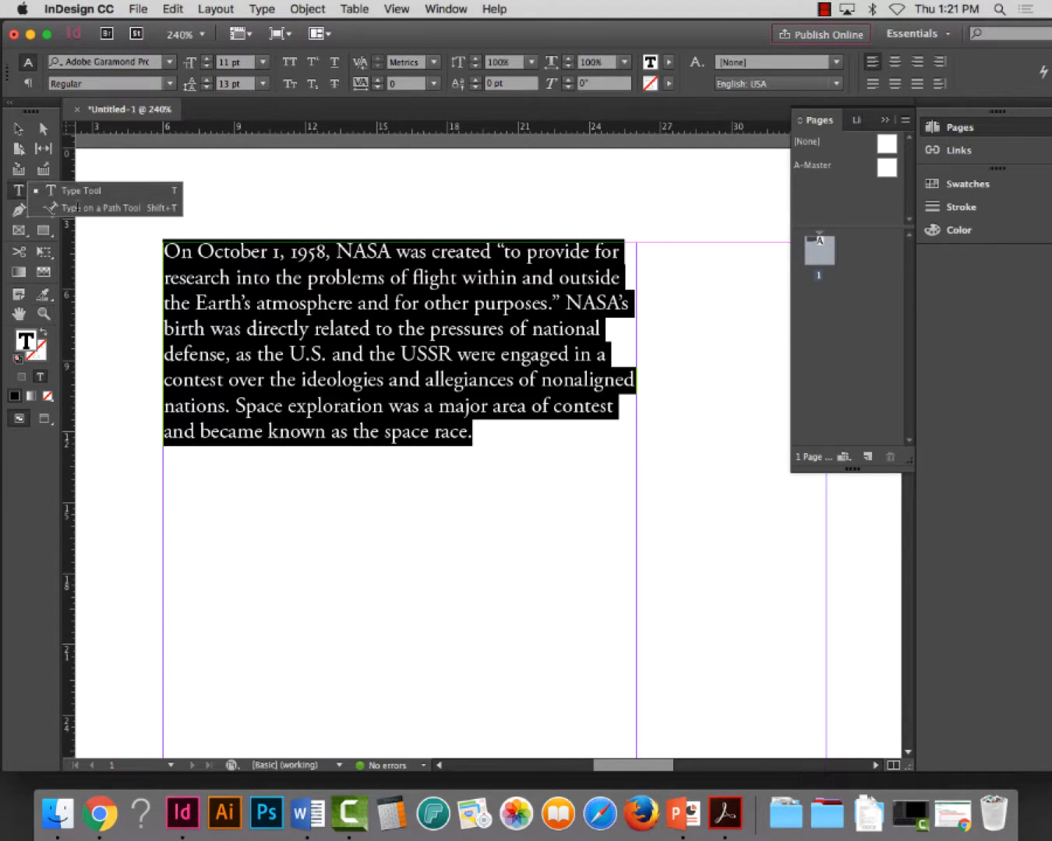
left_click(362, 279)
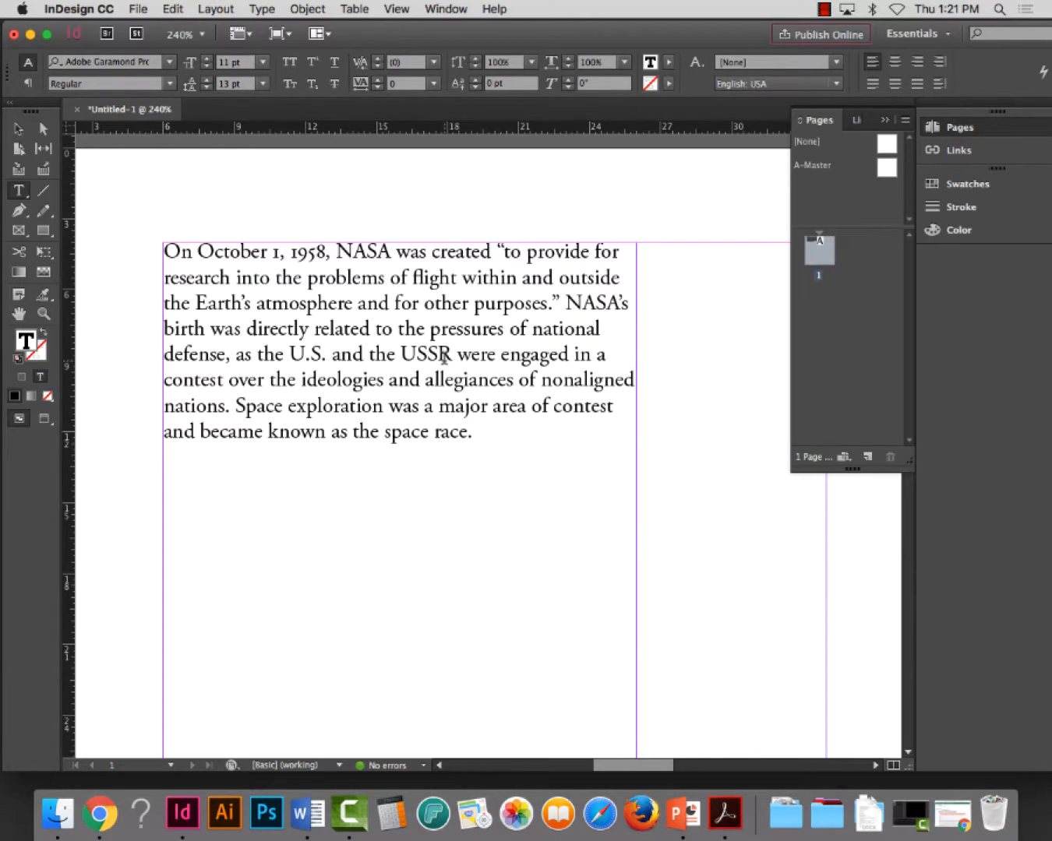
double_click(364, 251)
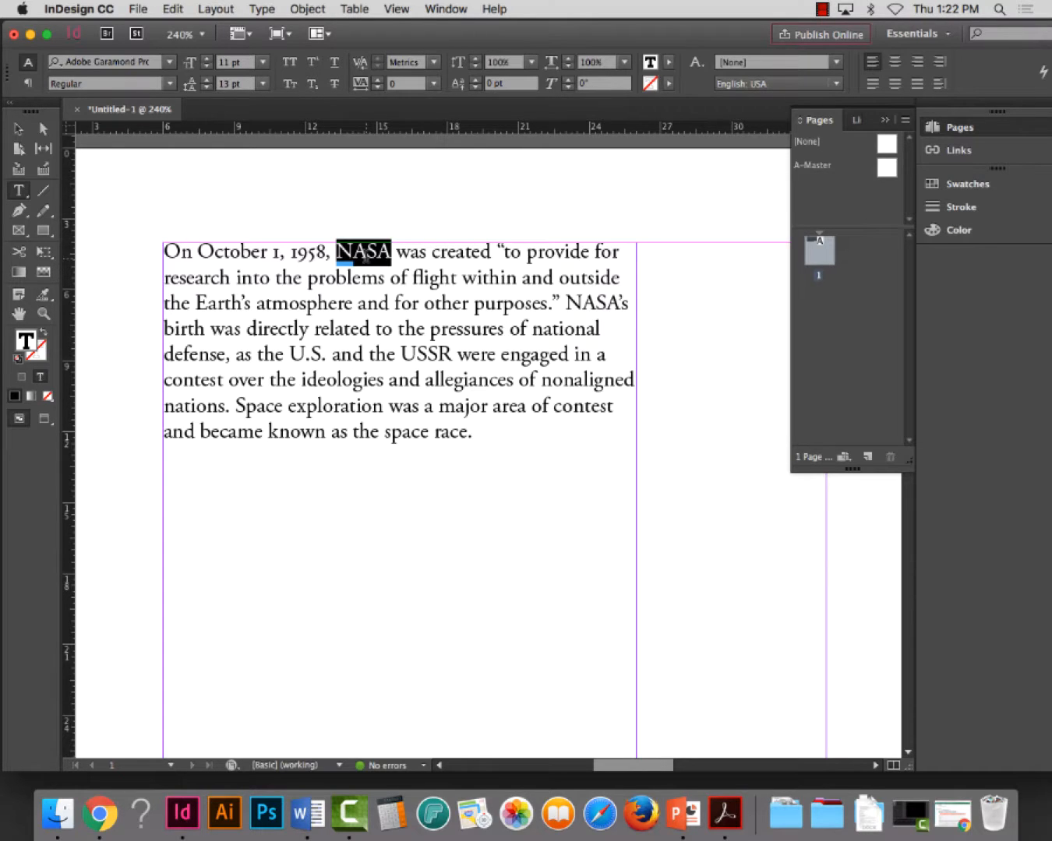
left_click(289, 83)
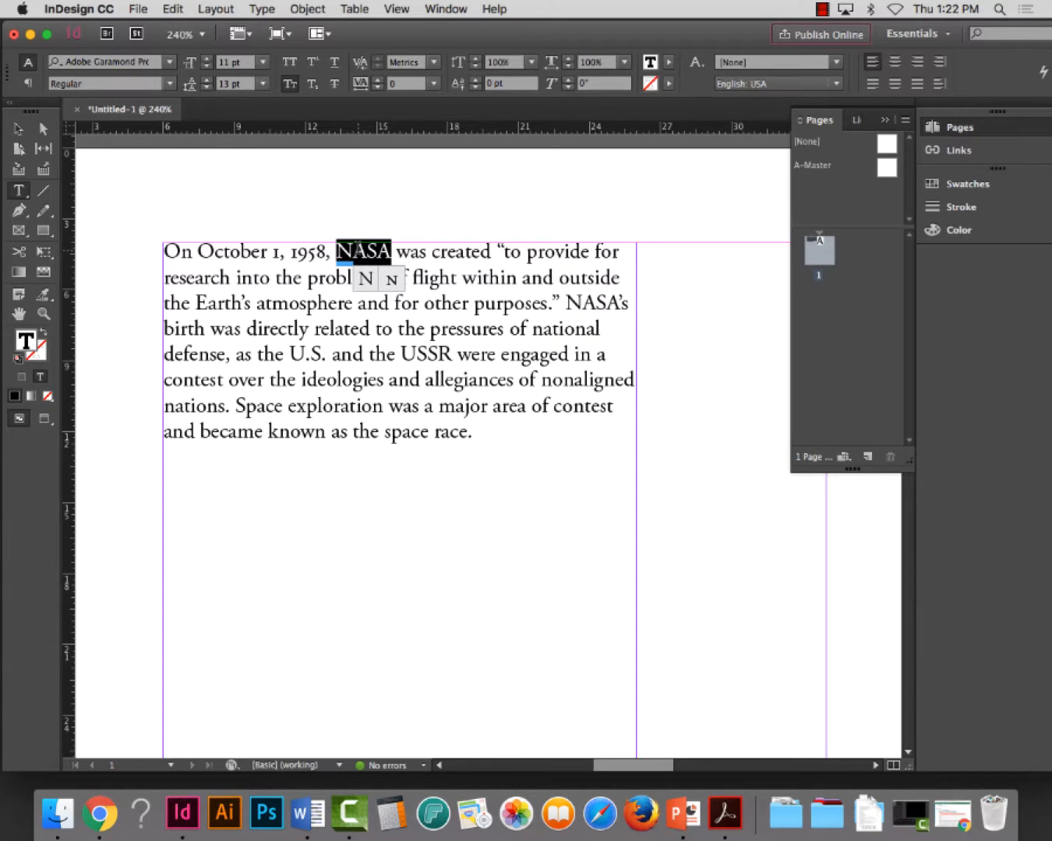
type("nasa")
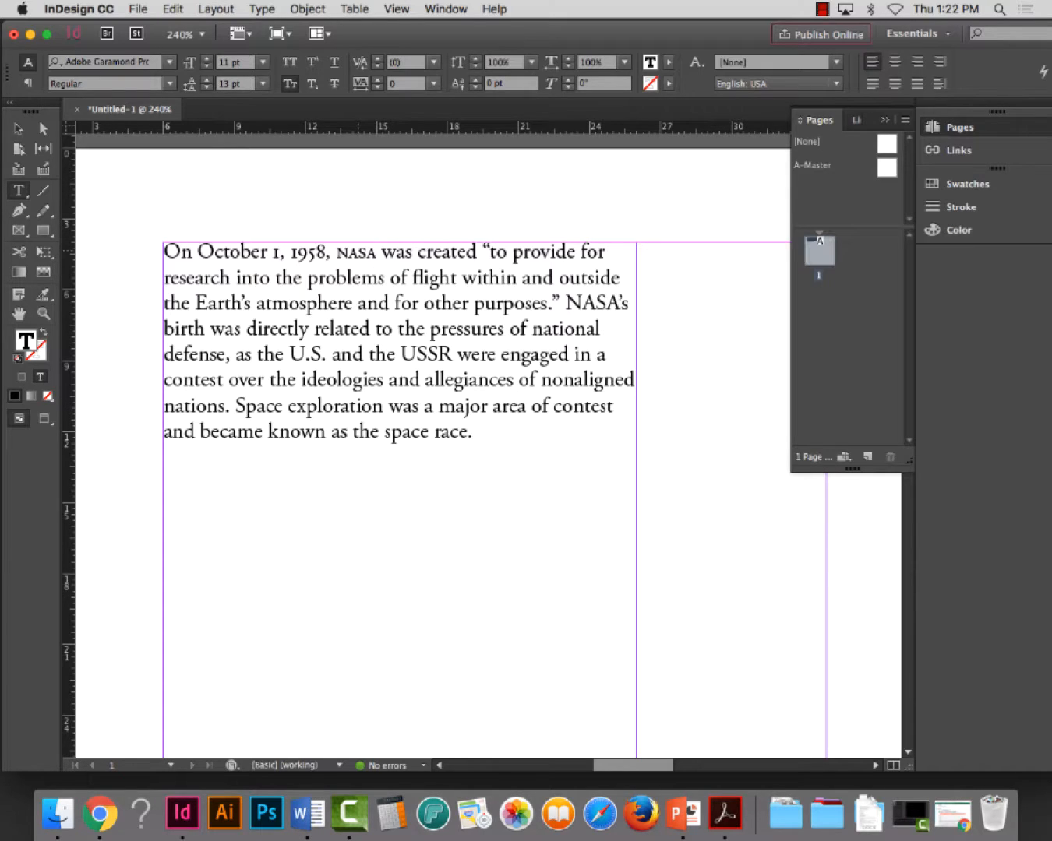
left_click(43, 313)
left_click_drag(143, 209, 773, 670)
left_click(14, 187)
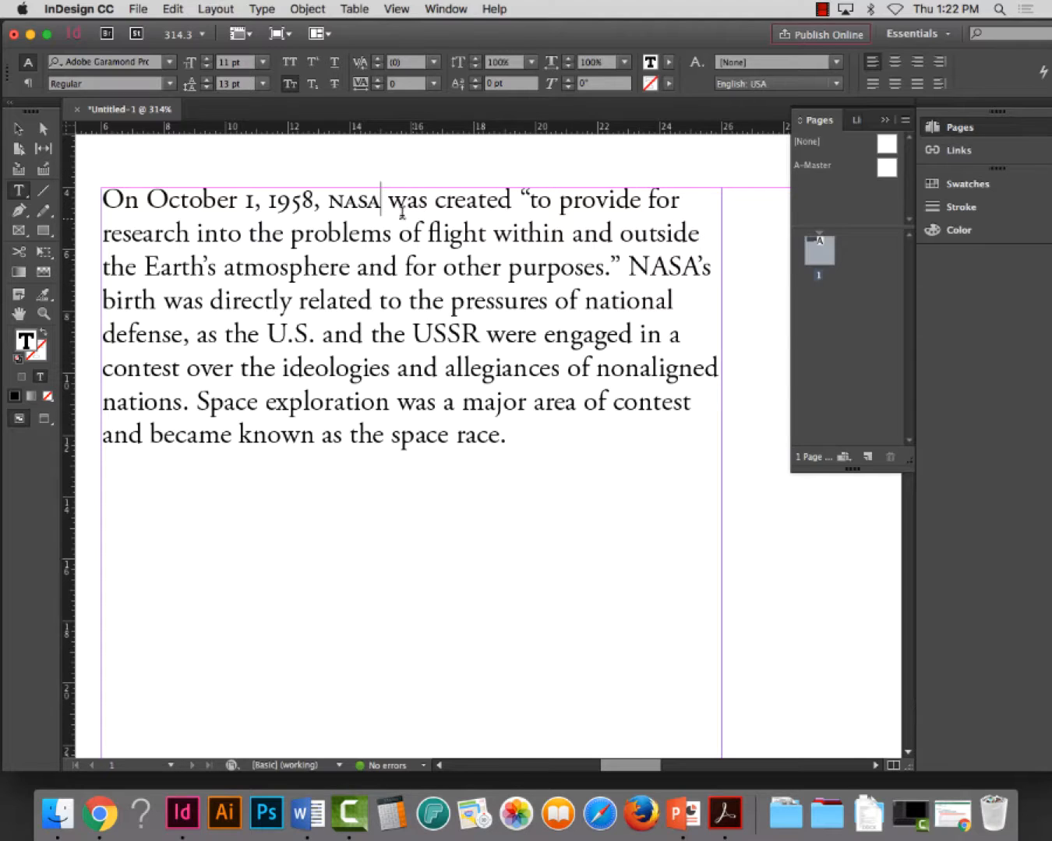
double_click(357, 201)
left_click(406, 202)
Replace the capitals of "NASA's" in the third line with lowercase "nasa" in Small Caps, keeping the apostrophe and s
left_click_drag(698, 268, 629, 266)
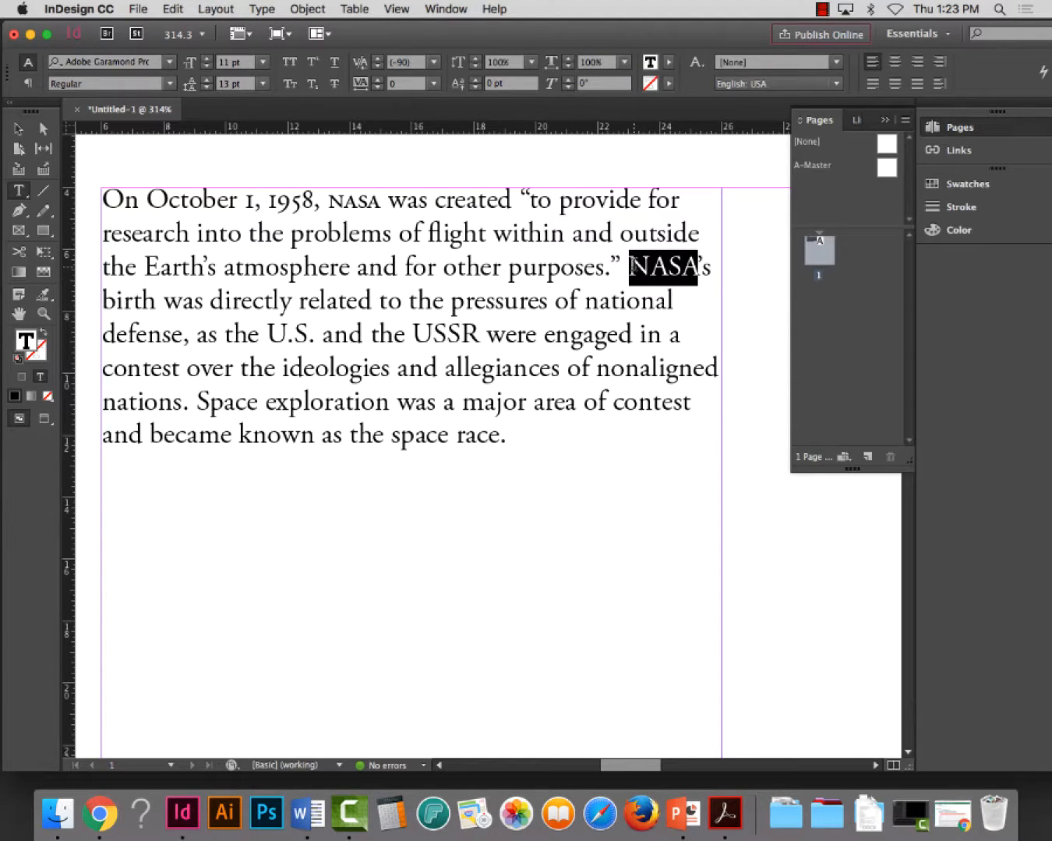
left_click(693, 265)
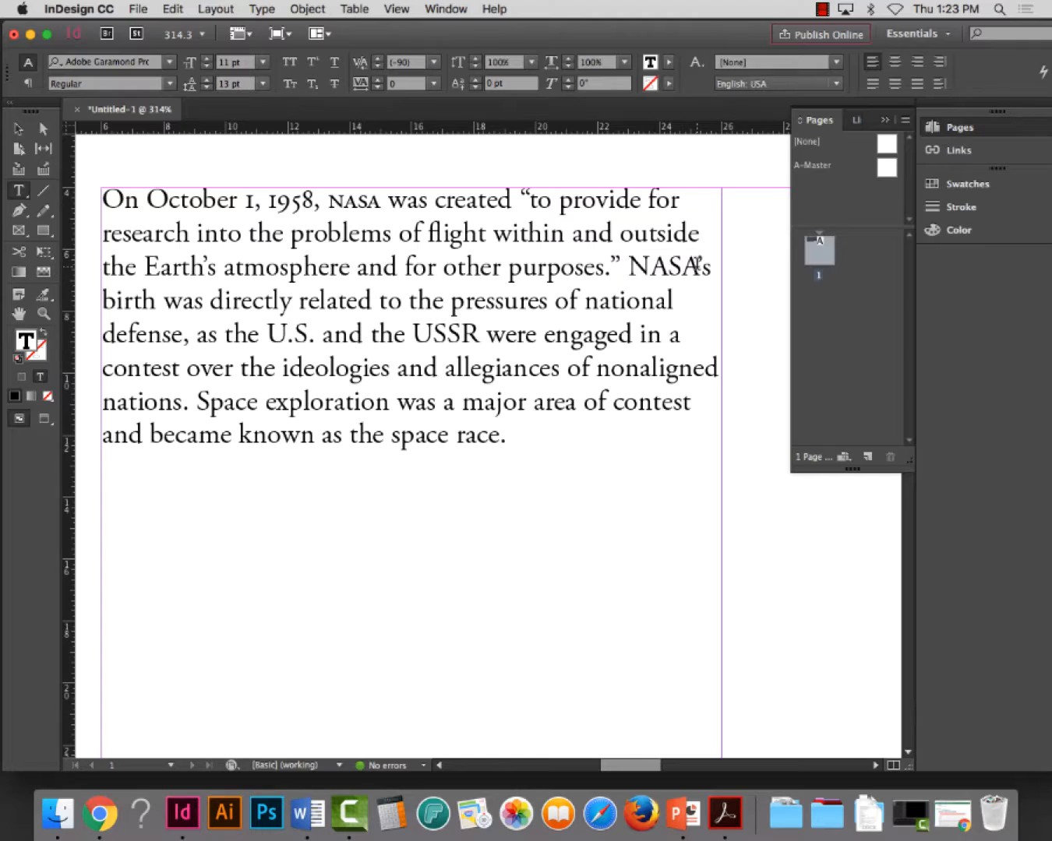
left_click_drag(698, 267, 635, 266)
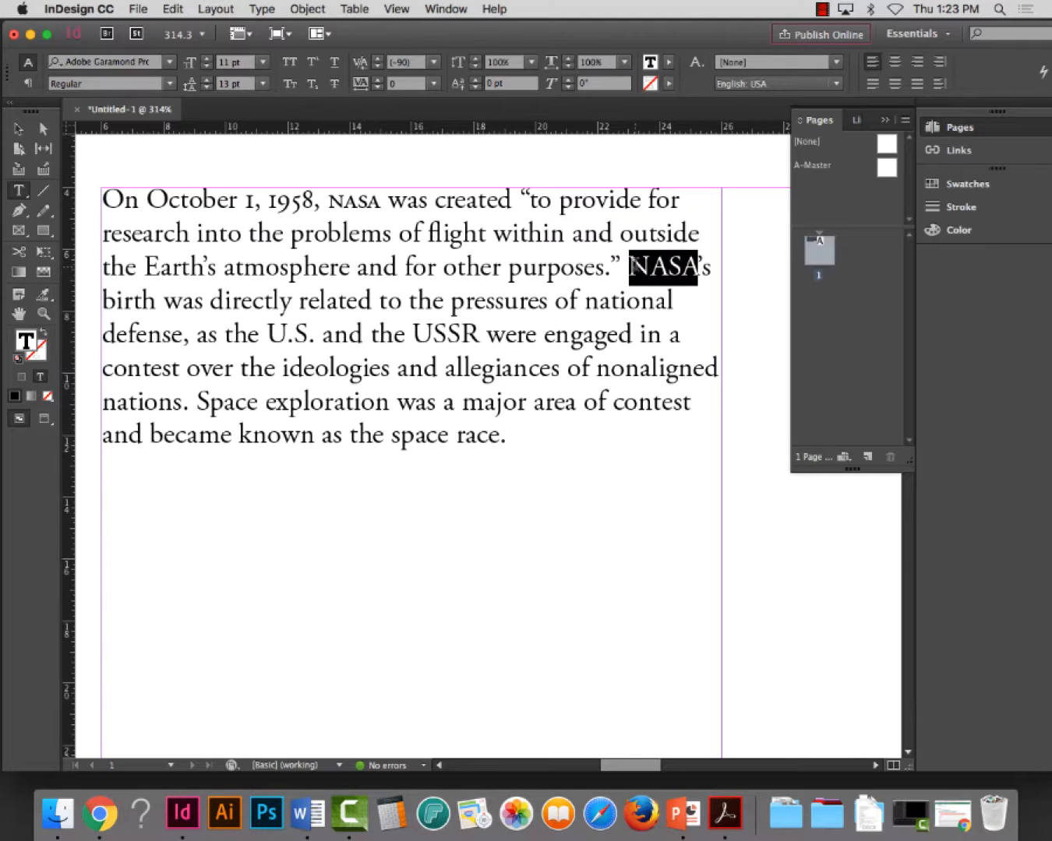
left_click_drag(714, 265, 630, 265)
left_click(696, 265)
type("nasas")
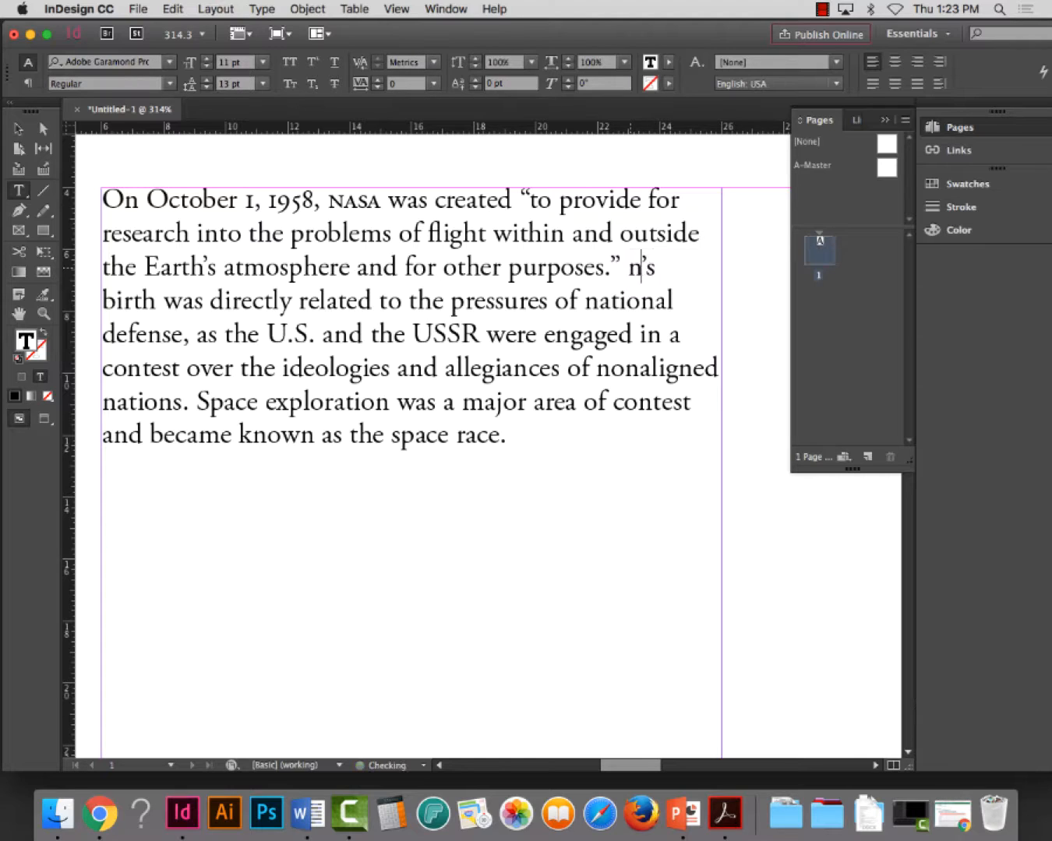
key("BackSpace")
left_click_drag(674, 266, 629, 266)
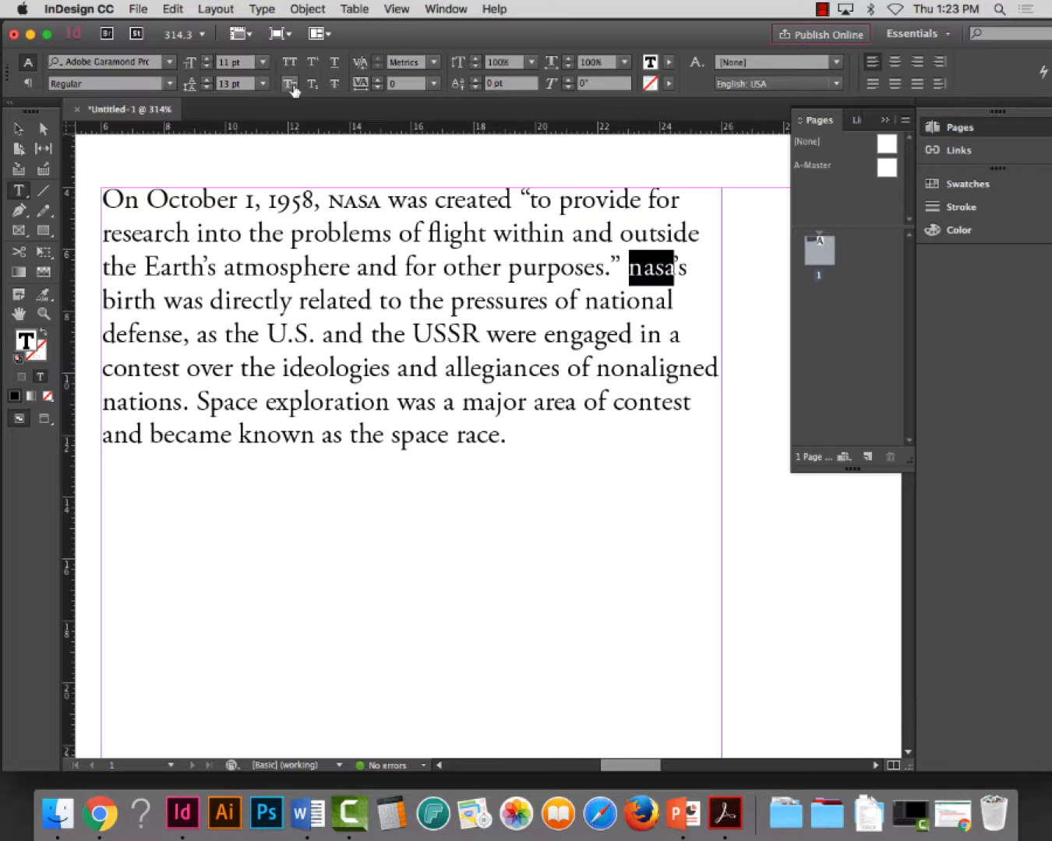
left_click(291, 83)
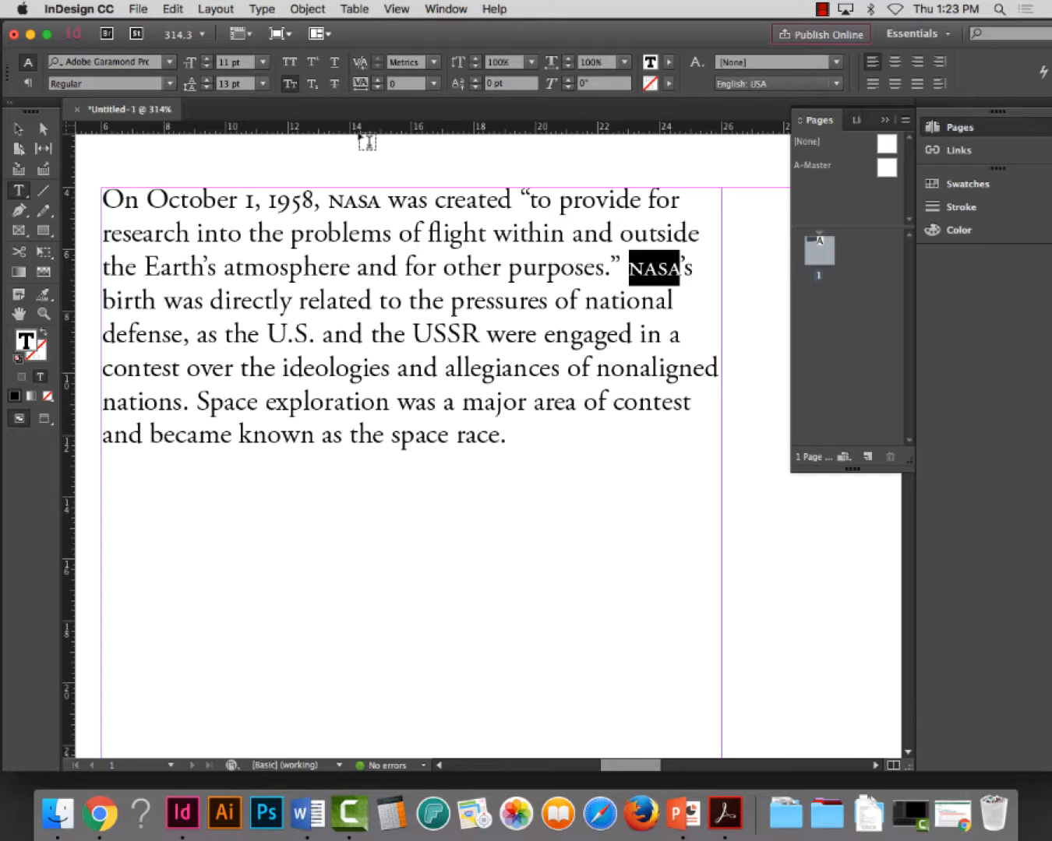
double_click(356, 202)
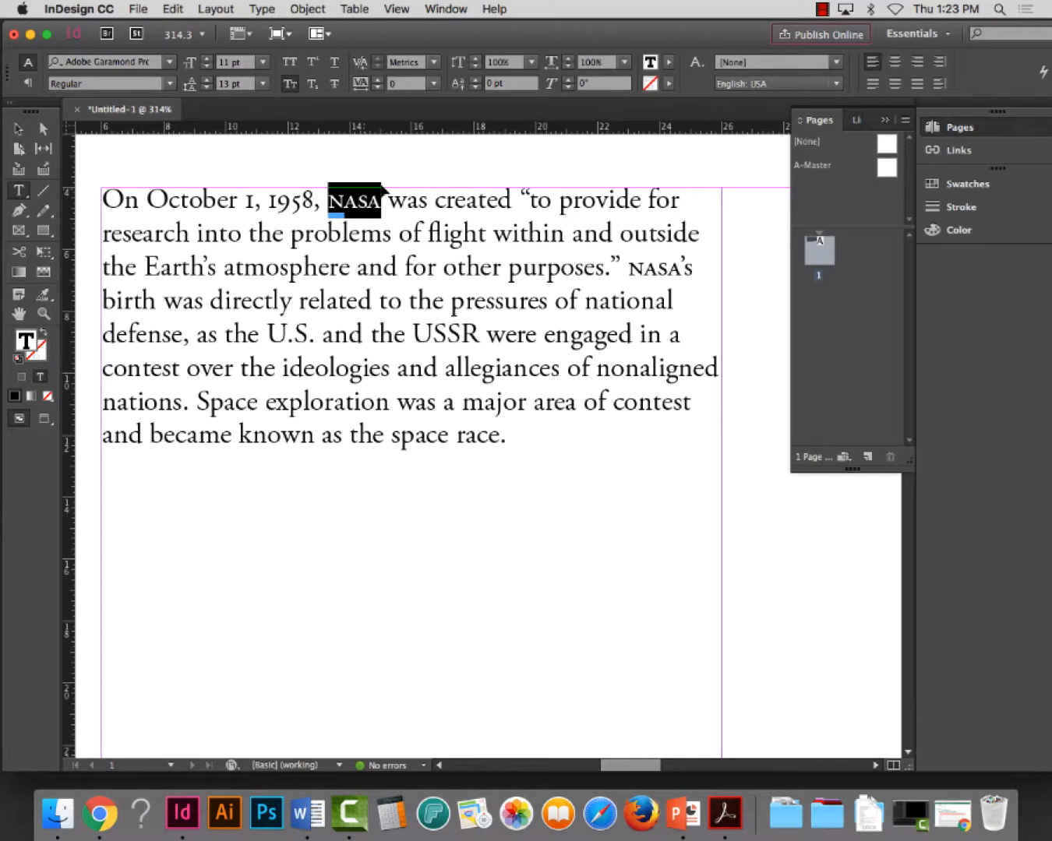
left_click_drag(681, 269, 628, 268)
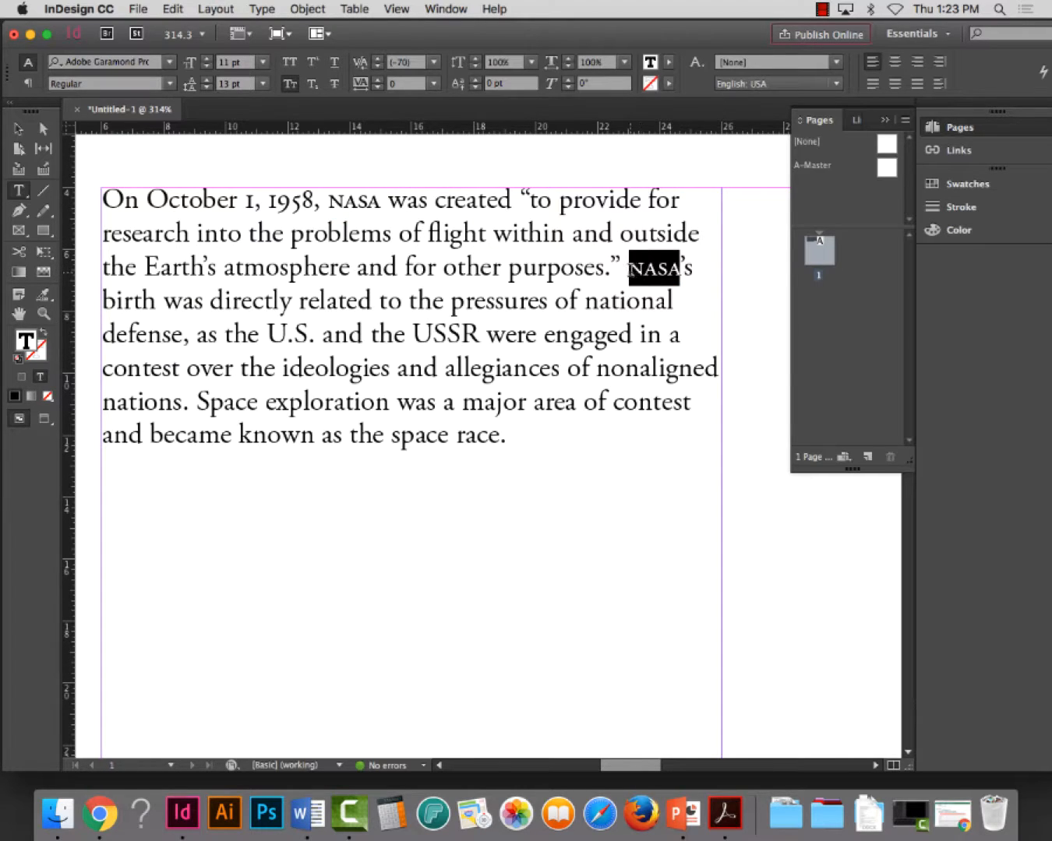
left_click(680, 269)
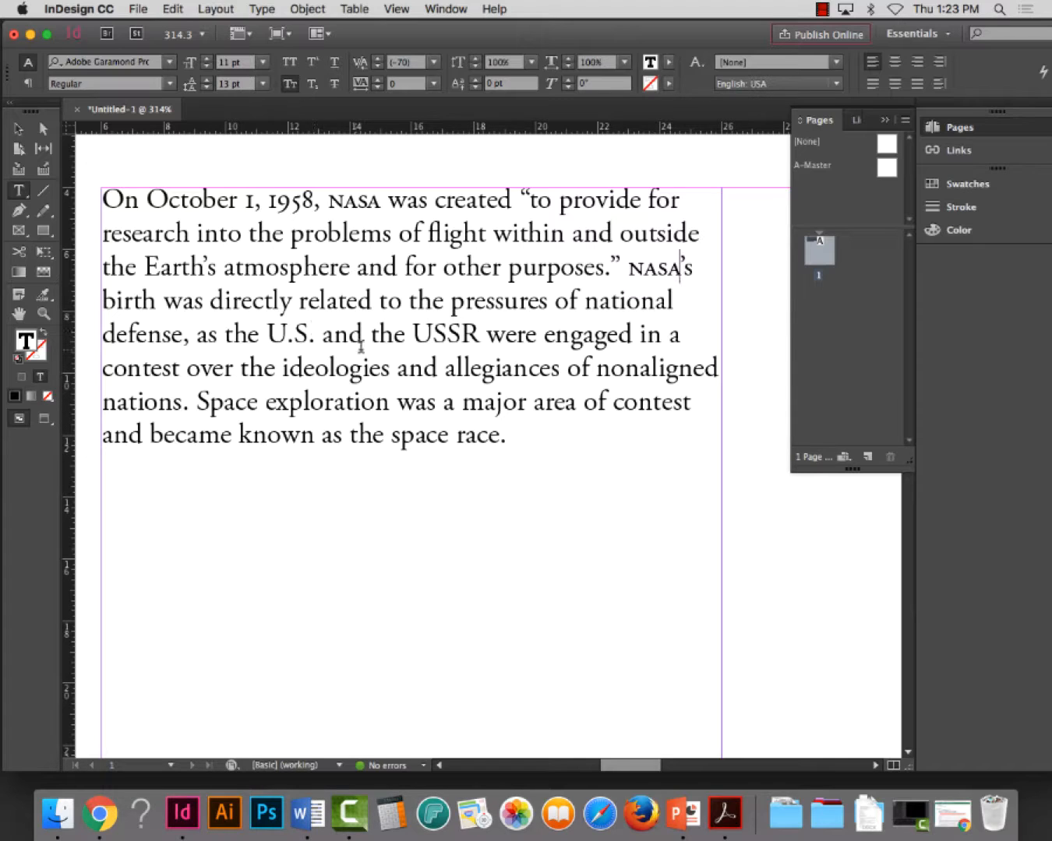
Retype "U.S." in the fifth line as lowercase "u.s." and format it in Small Caps
left_click_drag(320, 341, 266, 340)
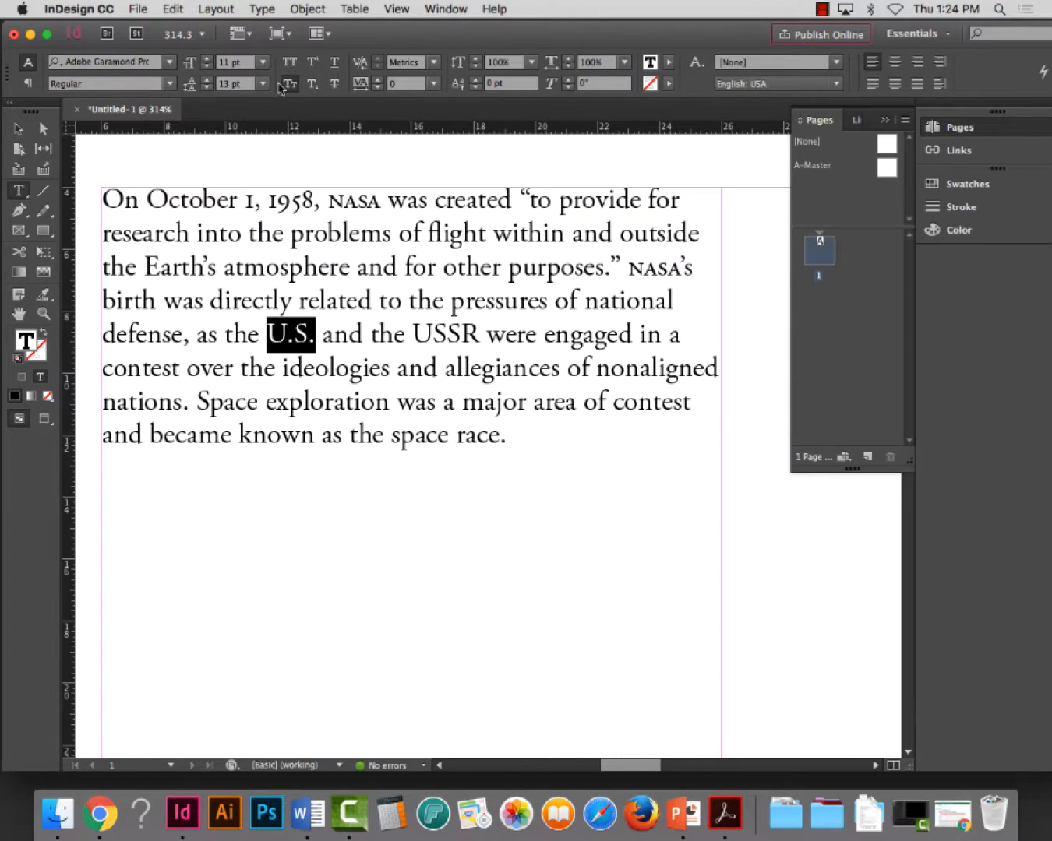
left_click(271, 336)
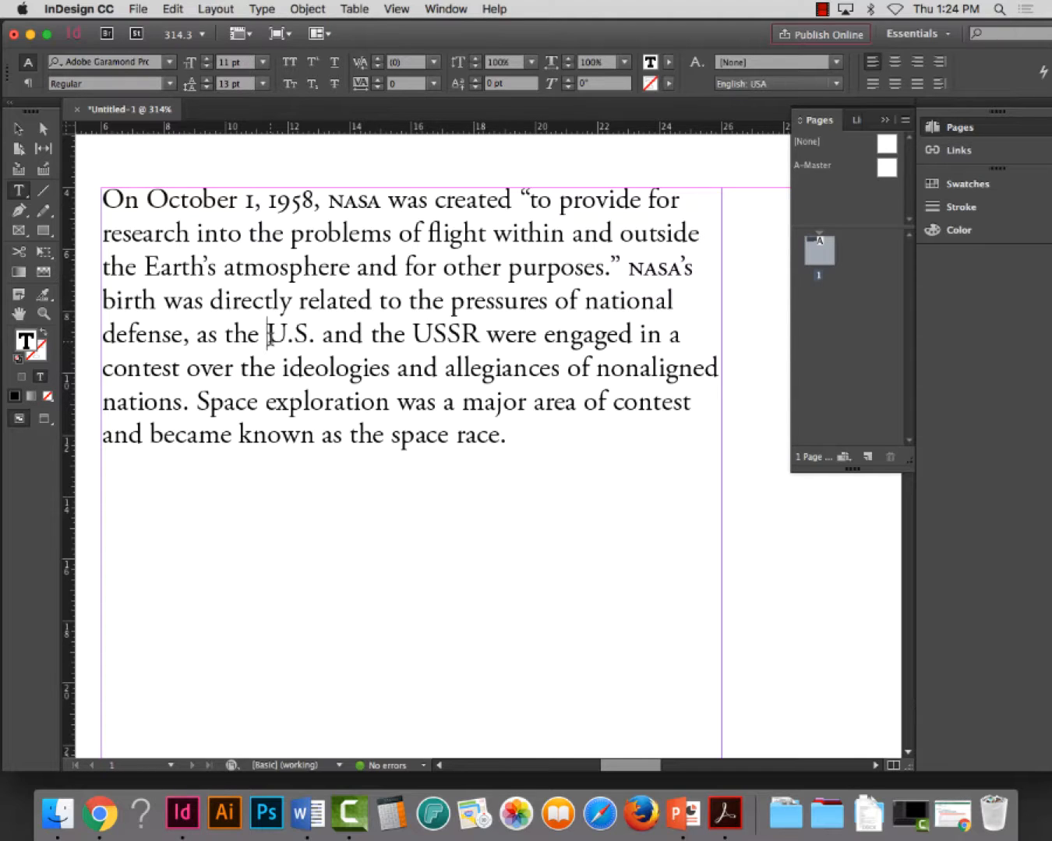
key("Right")
key("Right")
key("Right")
key("shift+Left")
key("shift+Left")
key("shift+Left")
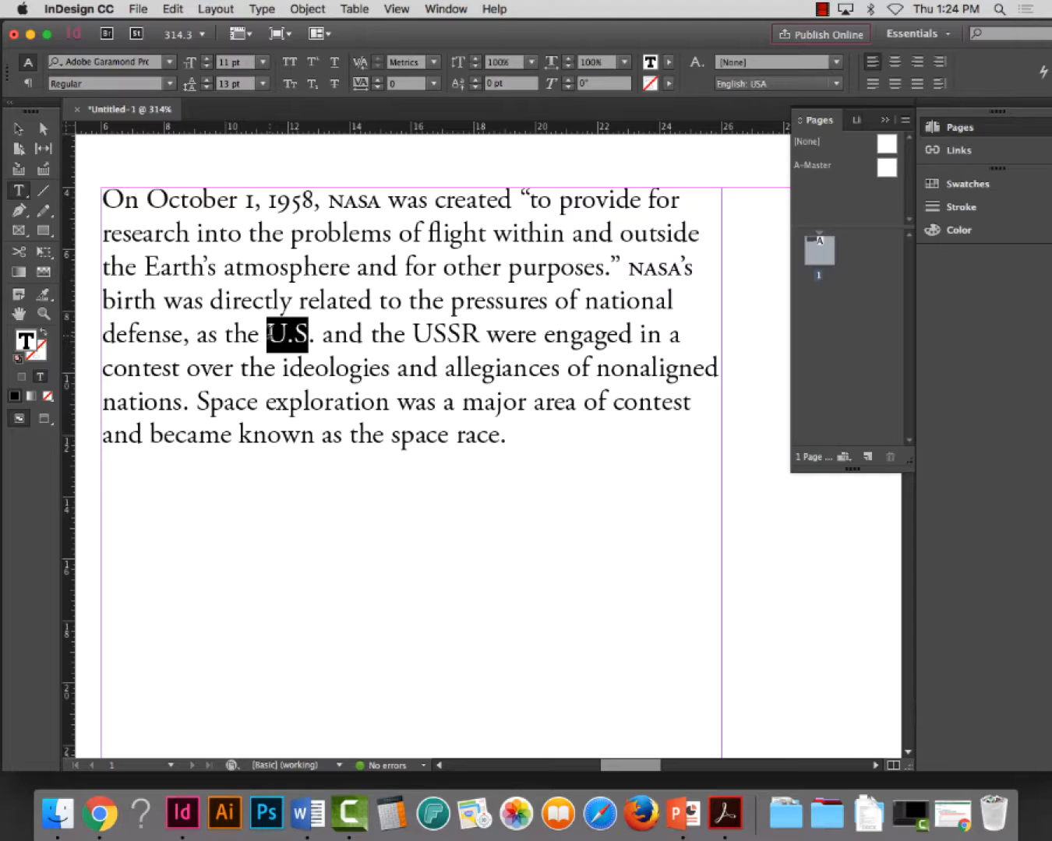
type("u.s")
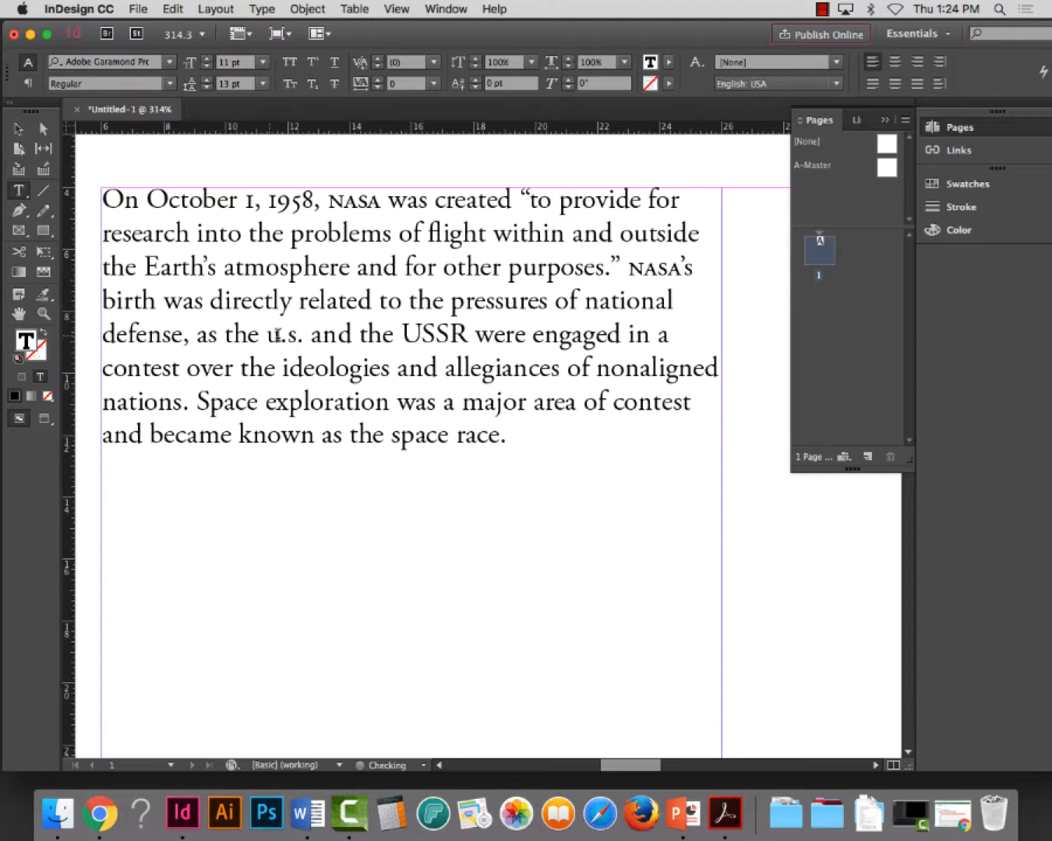
left_click_drag(305, 335, 263, 335)
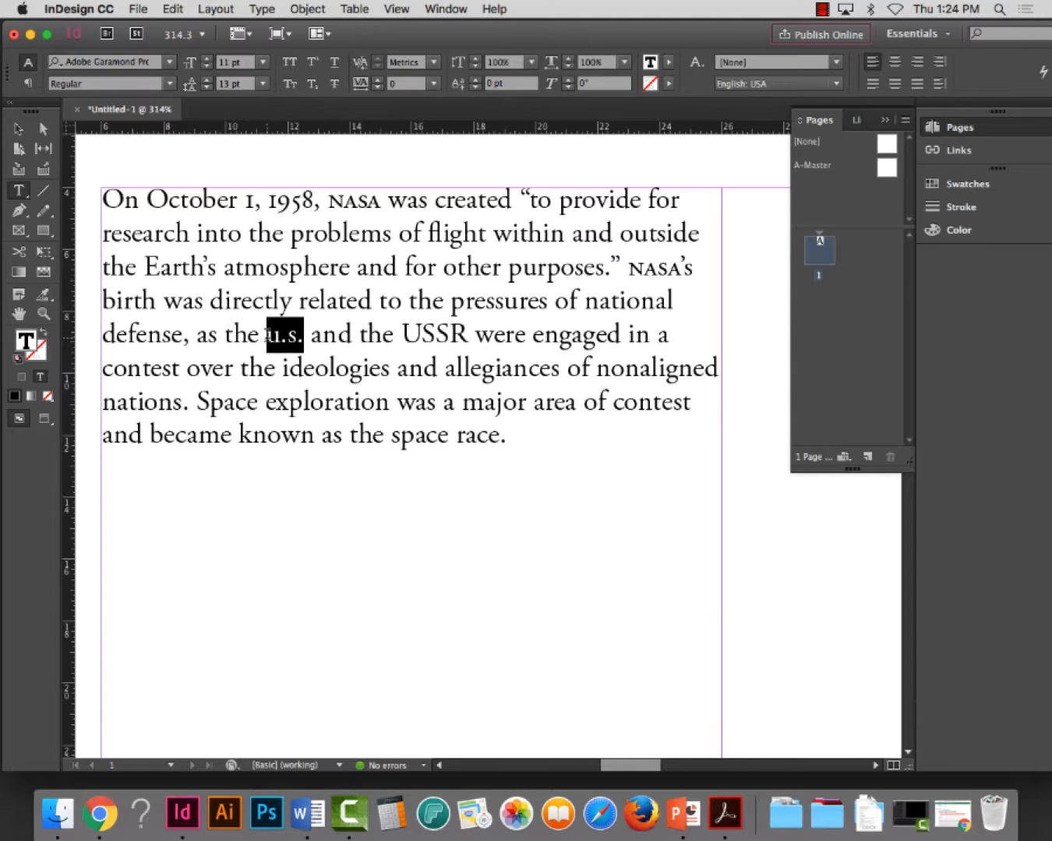
left_click(290, 84)
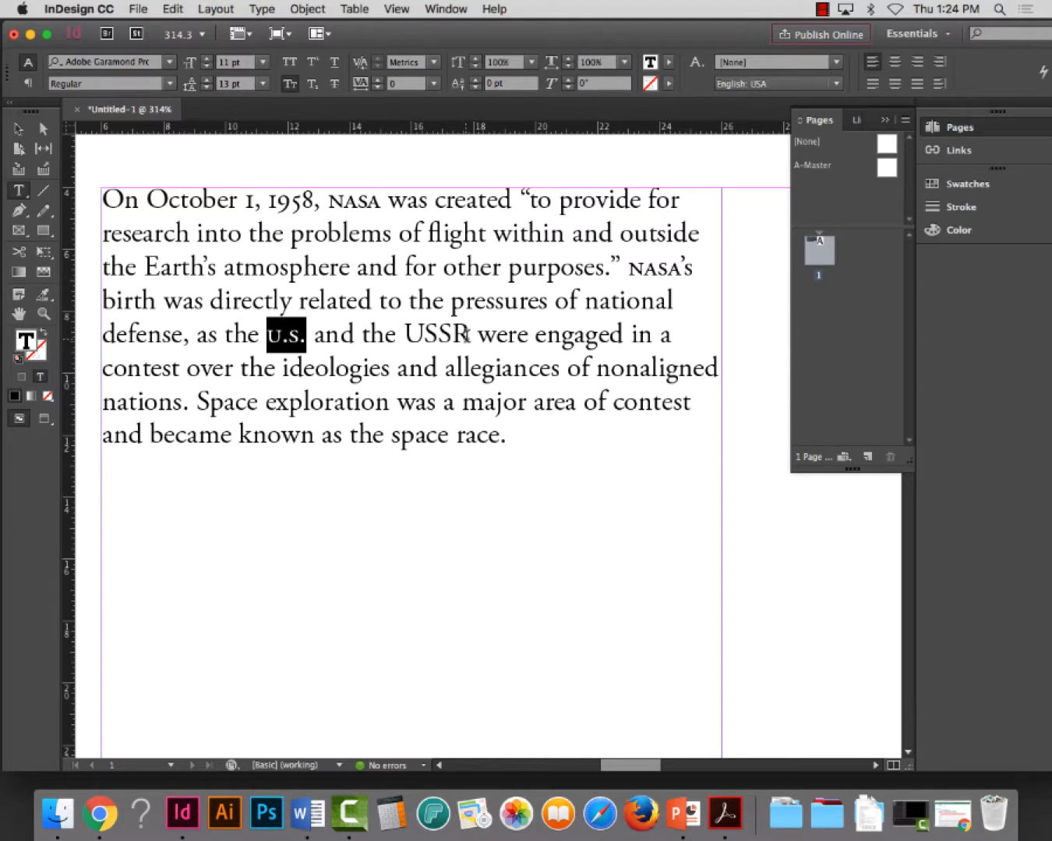
Retype "USSR" in the fifth line as lowercase "ussr" and format it in Small Caps
left_click_drag(467, 334, 406, 335)
type("ussr")
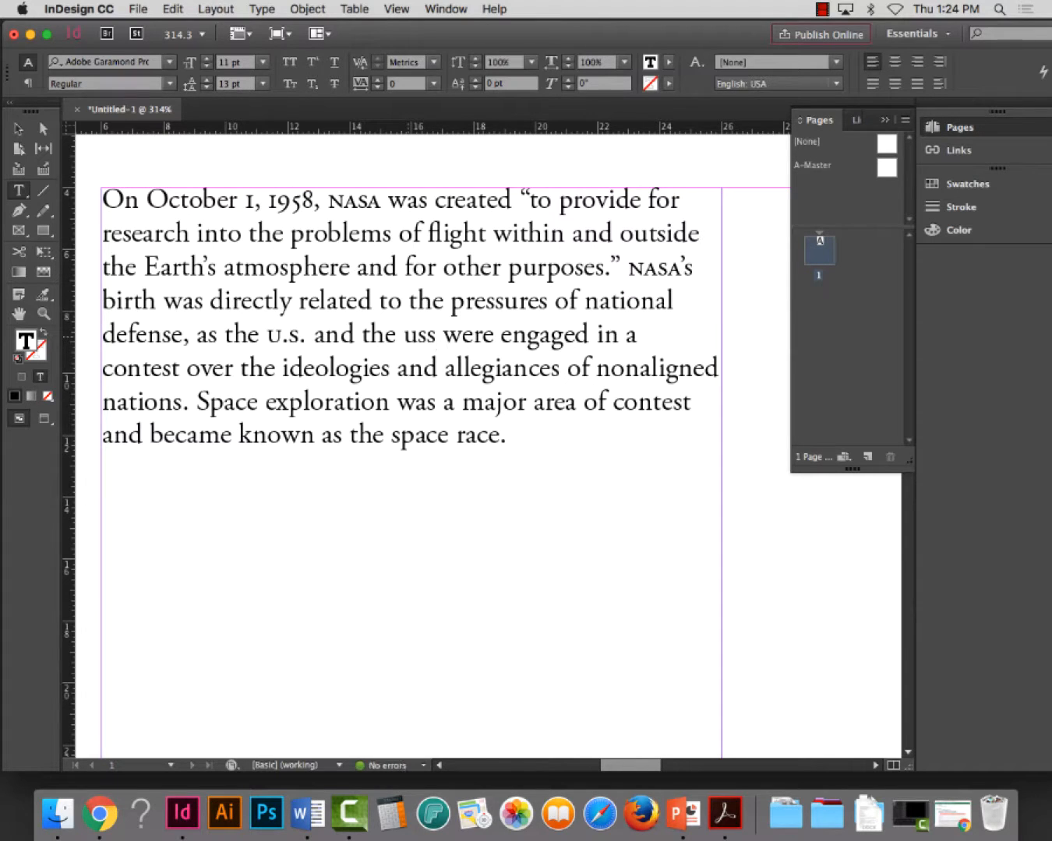
double_click(417, 336)
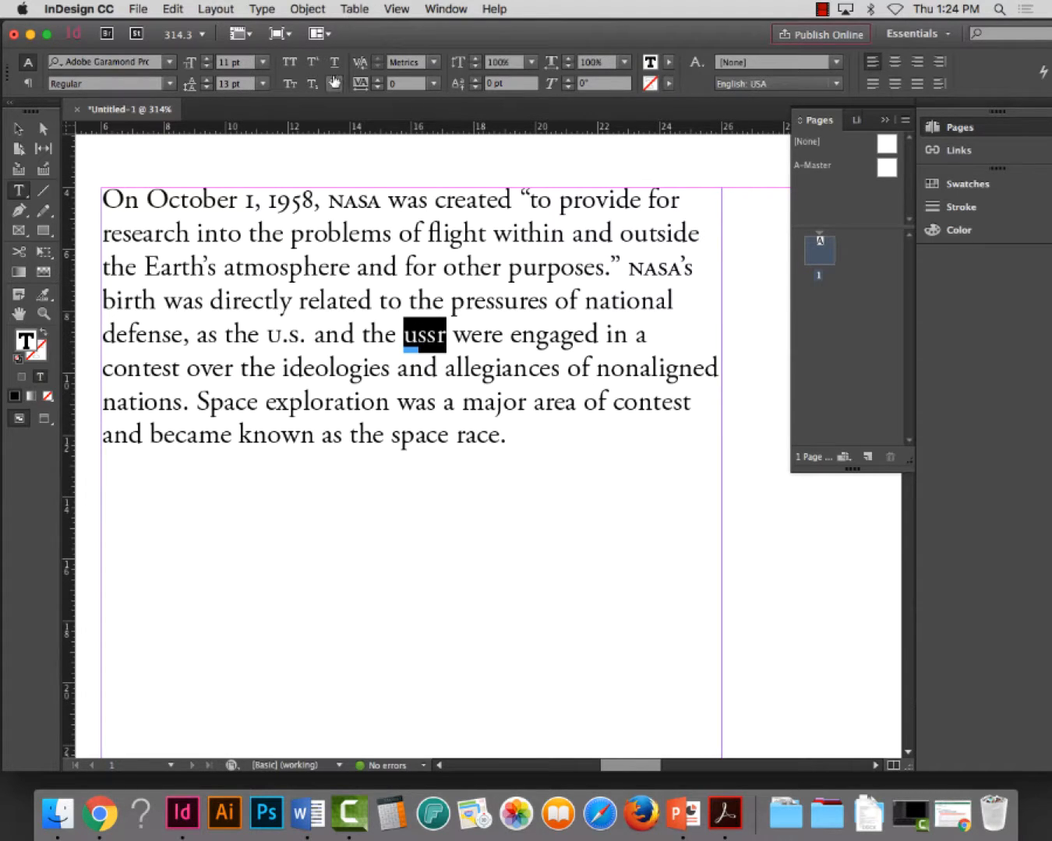
left_click(297, 88)
left_click(389, 401)
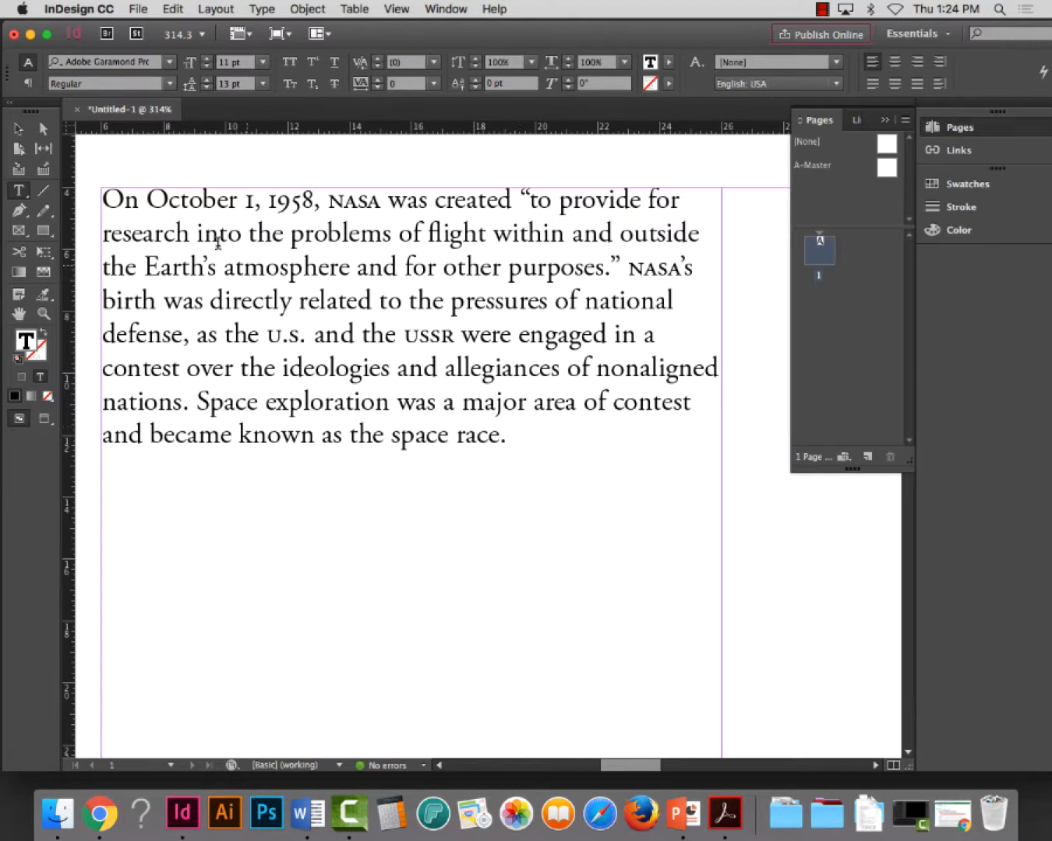
Copy the whole NASA paragraph and paste it as a second paragraph directly below the original
left_click(18, 129)
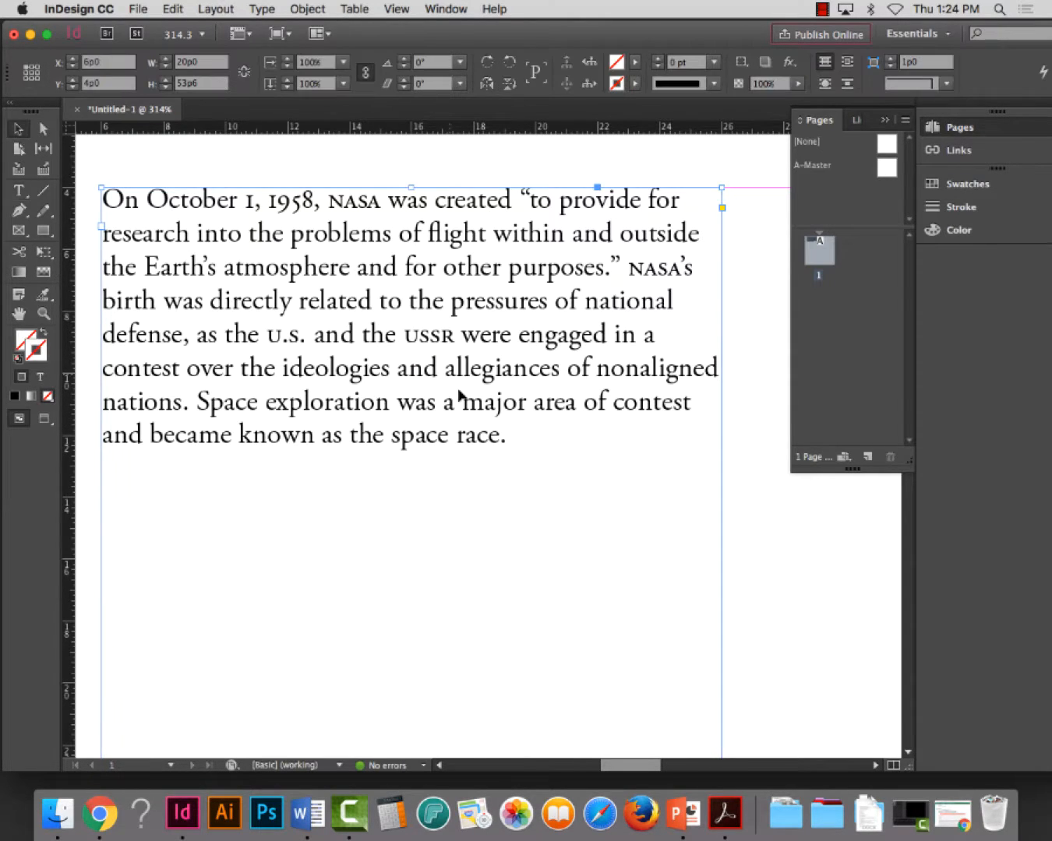
double_click(534, 433)
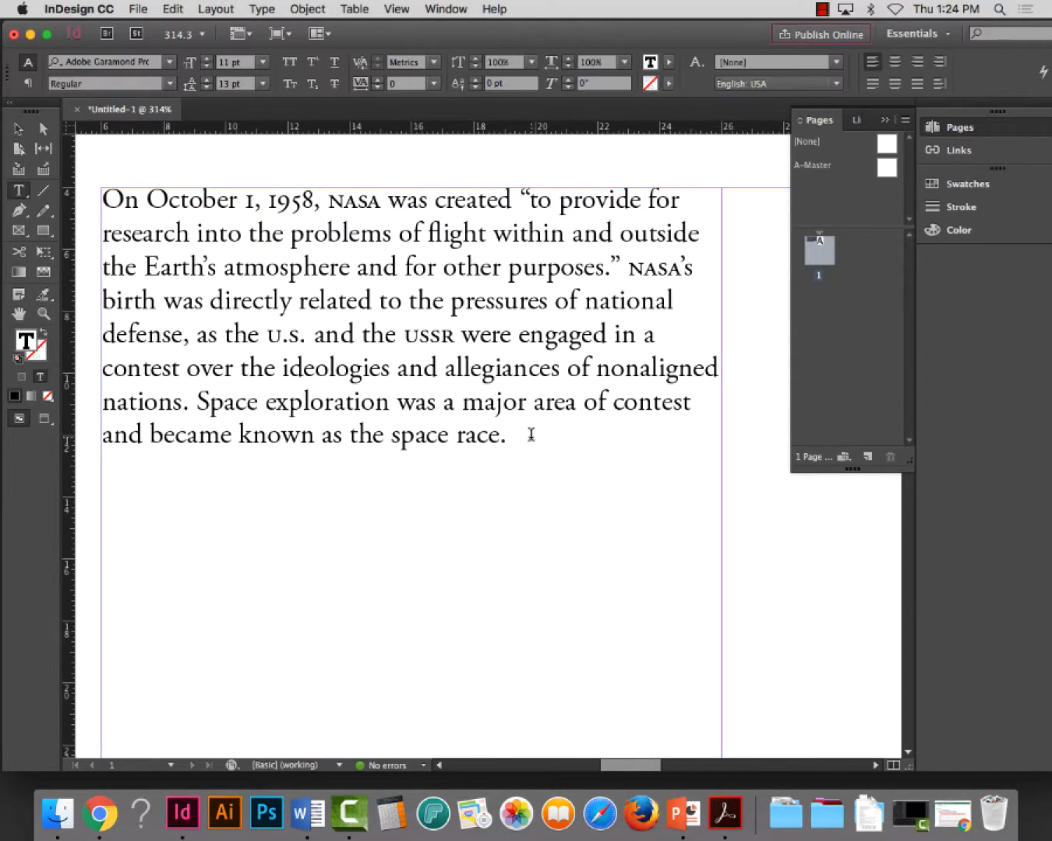
left_click_drag(526, 438, 72, 188)
key("super+c")
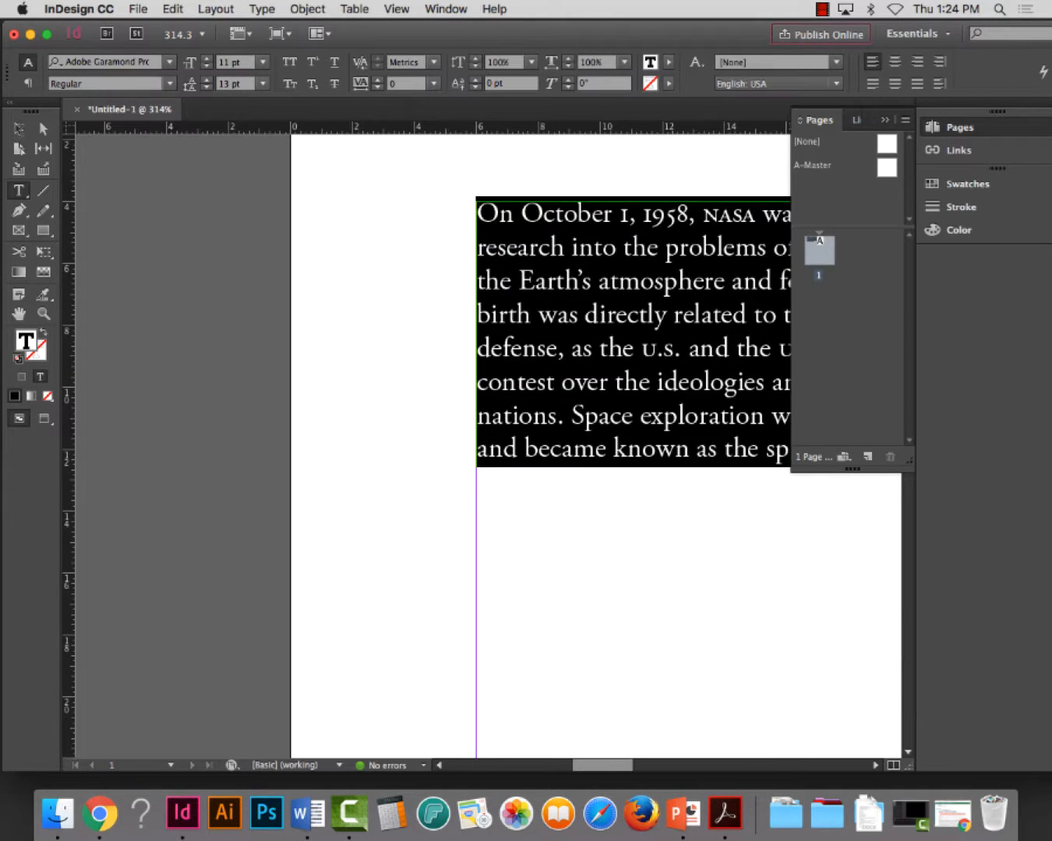
left_click_drag(559, 767, 623, 768)
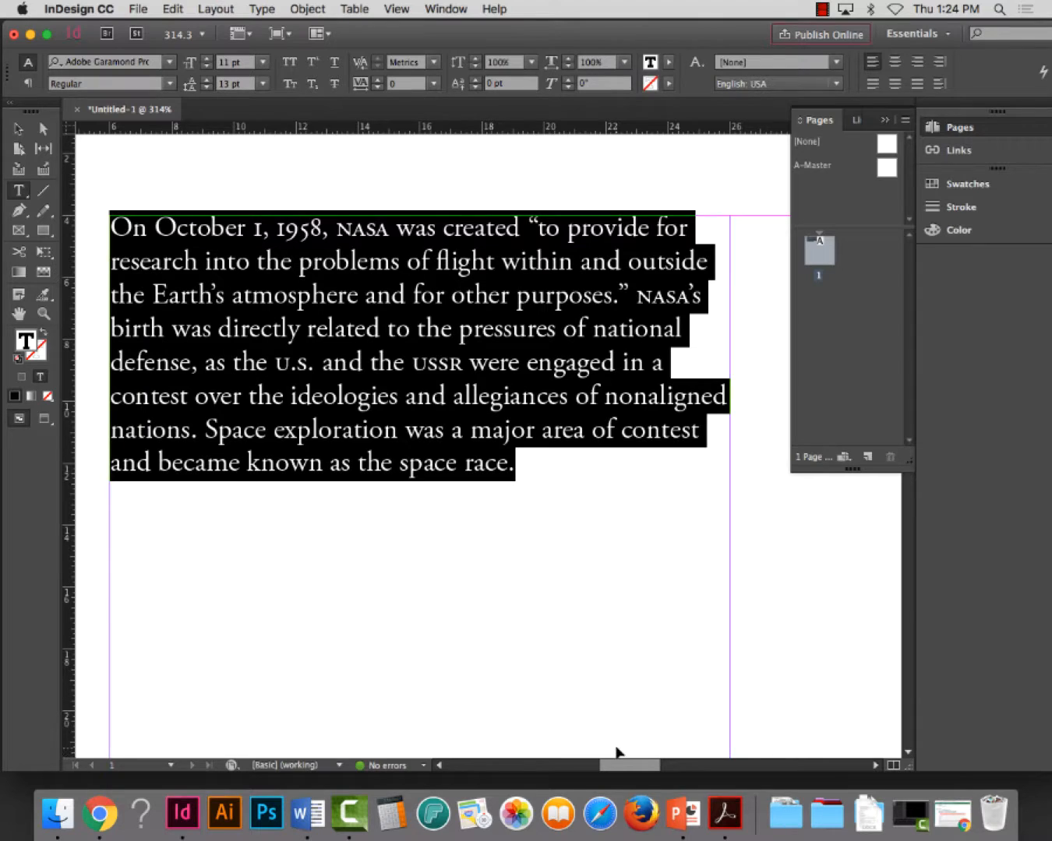
left_click(559, 454)
key("Return")
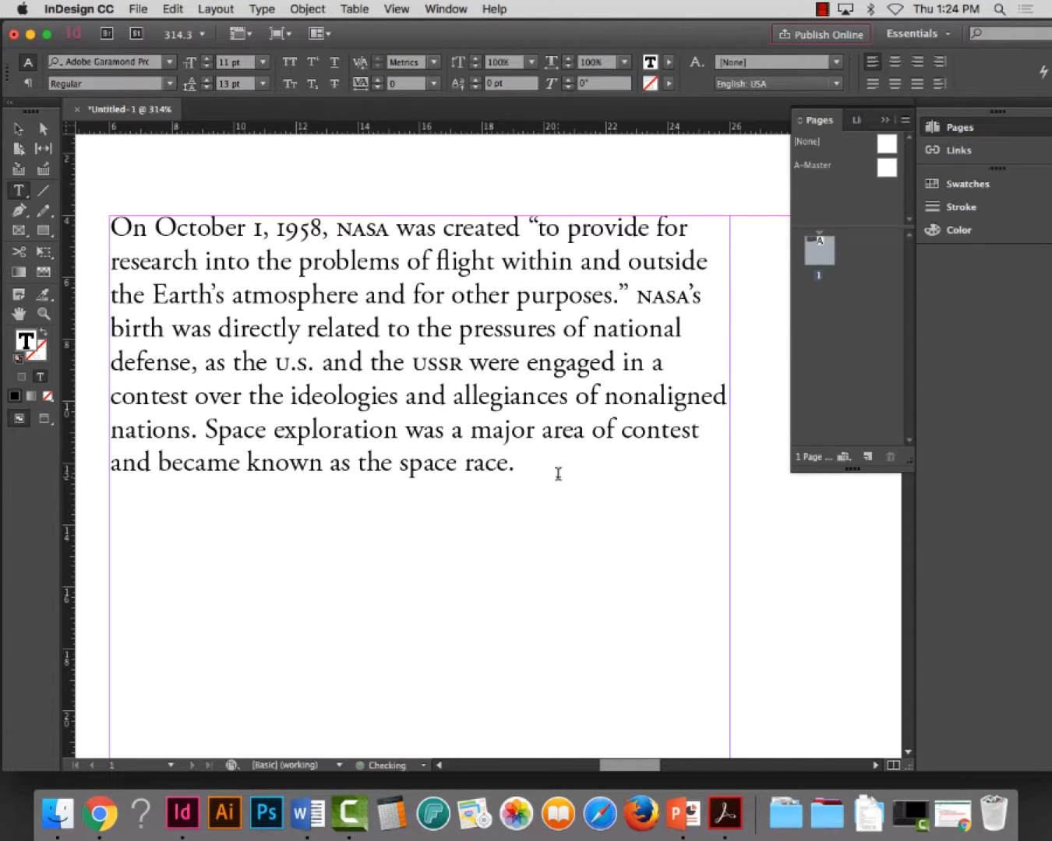
key("super+v")
scroll(535, 490, "down", 2)
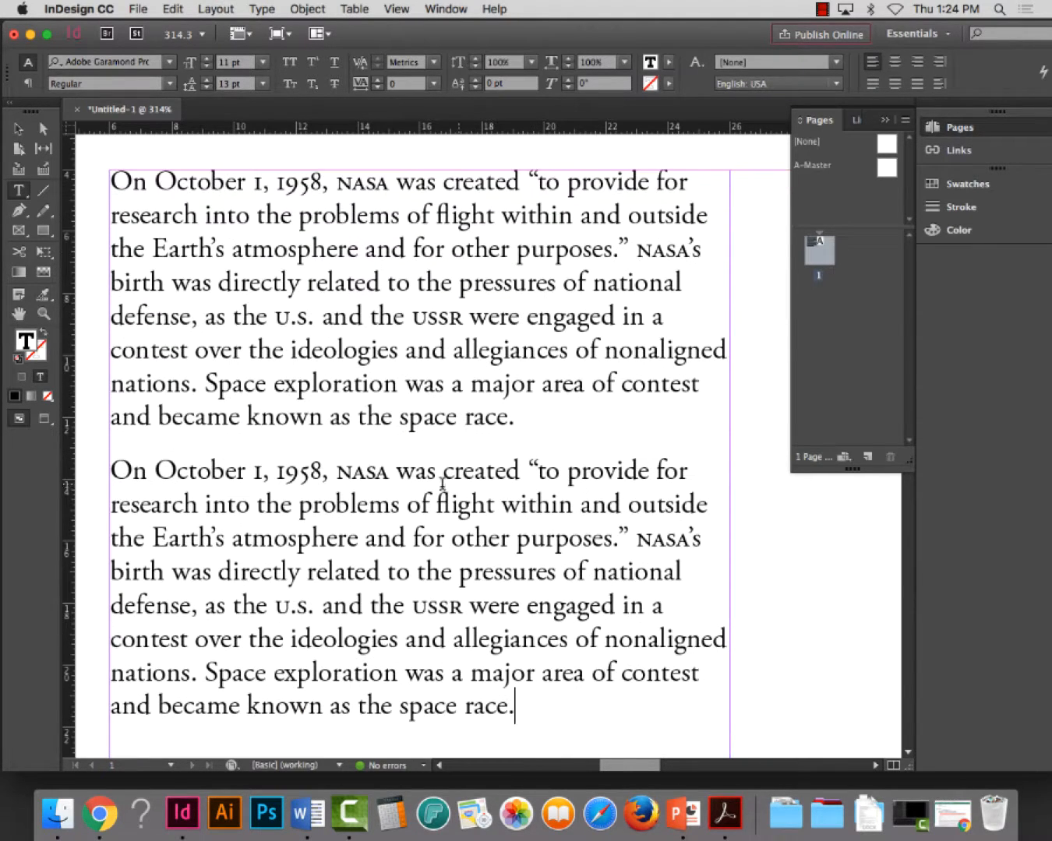
Set the OpenType figure style of the entire second paragraph to Tabular Lining
left_click_drag(394, 479, 338, 477)
triple_click(341, 476)
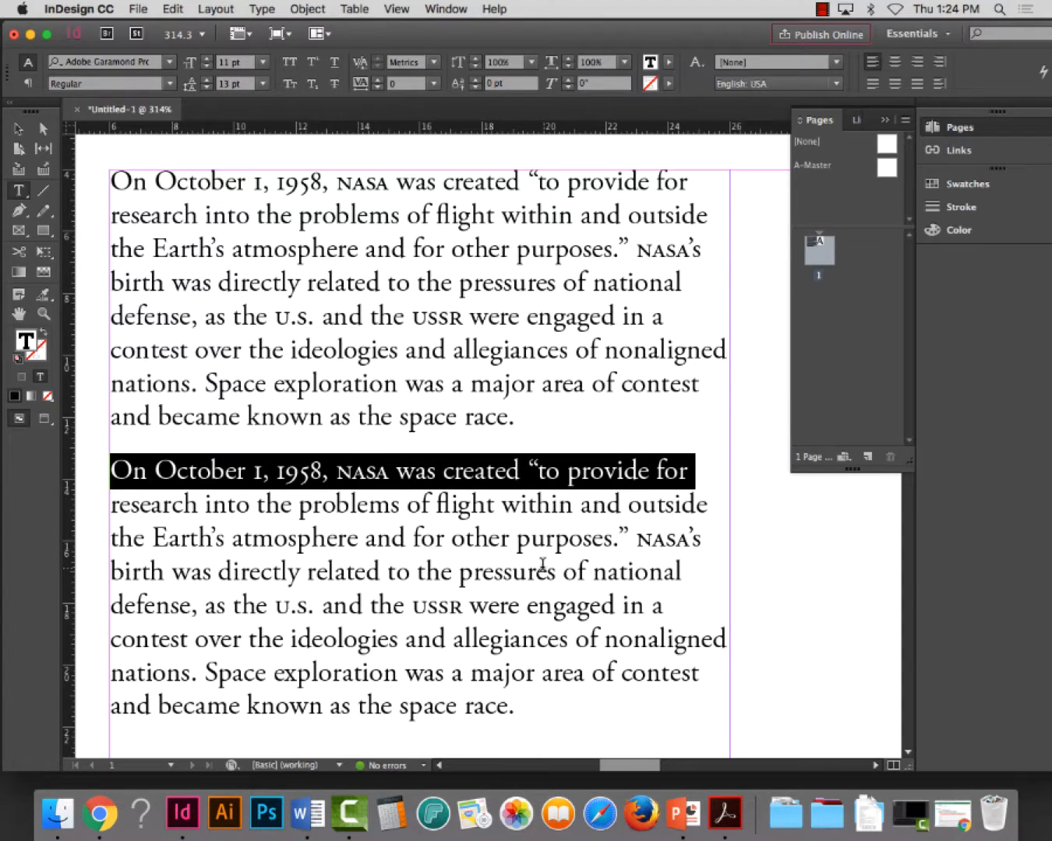
left_click(497, 660)
triple_click(497, 660)
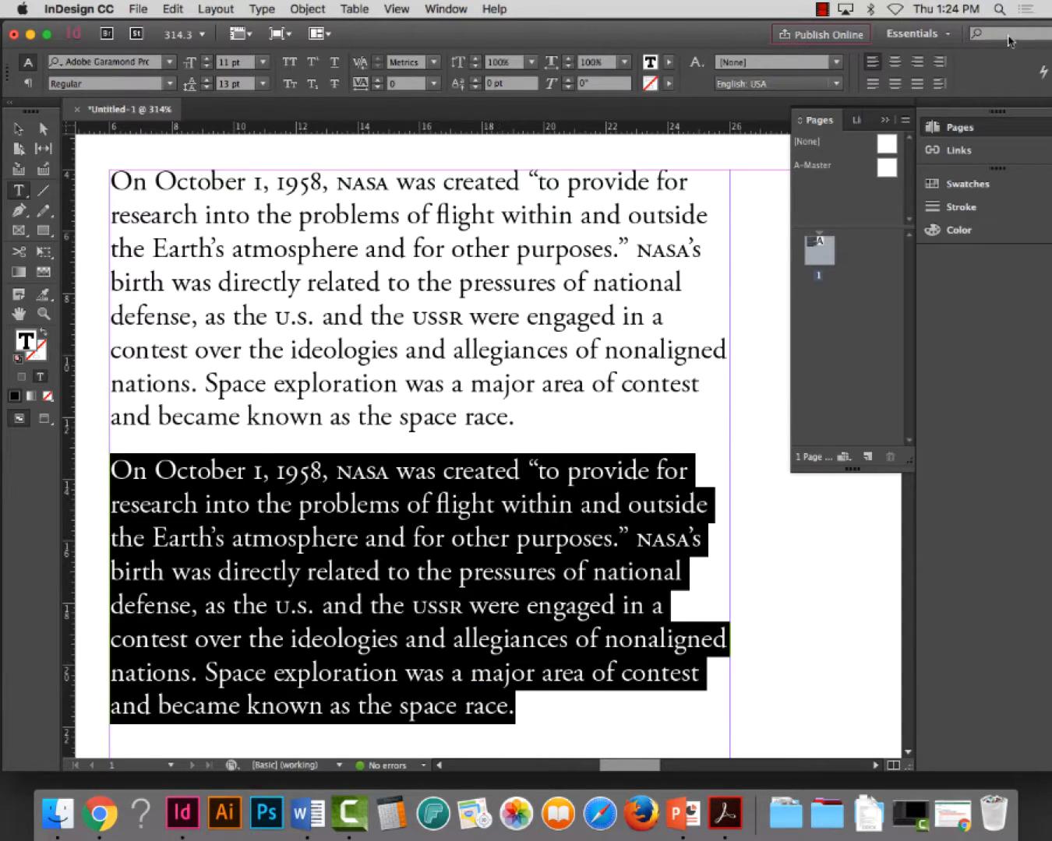
left_click_drag(725, 35, 698, 35)
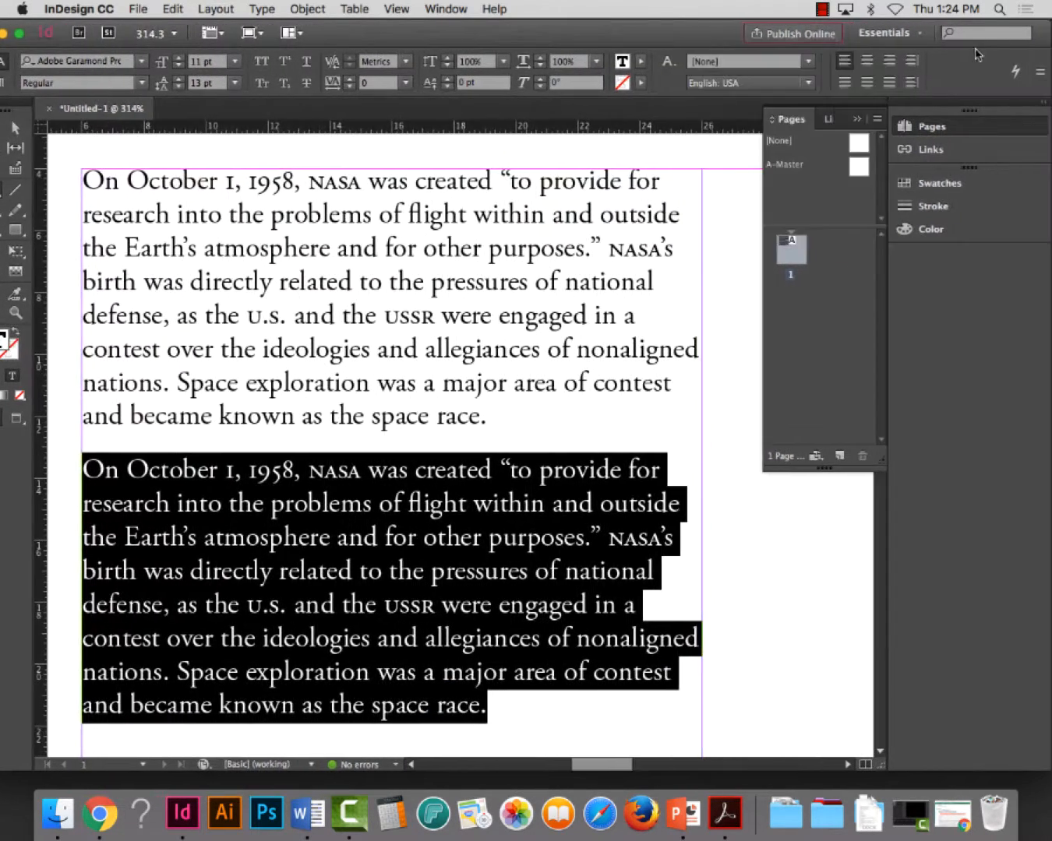
left_click(1041, 71)
mouse_move(1034, 78)
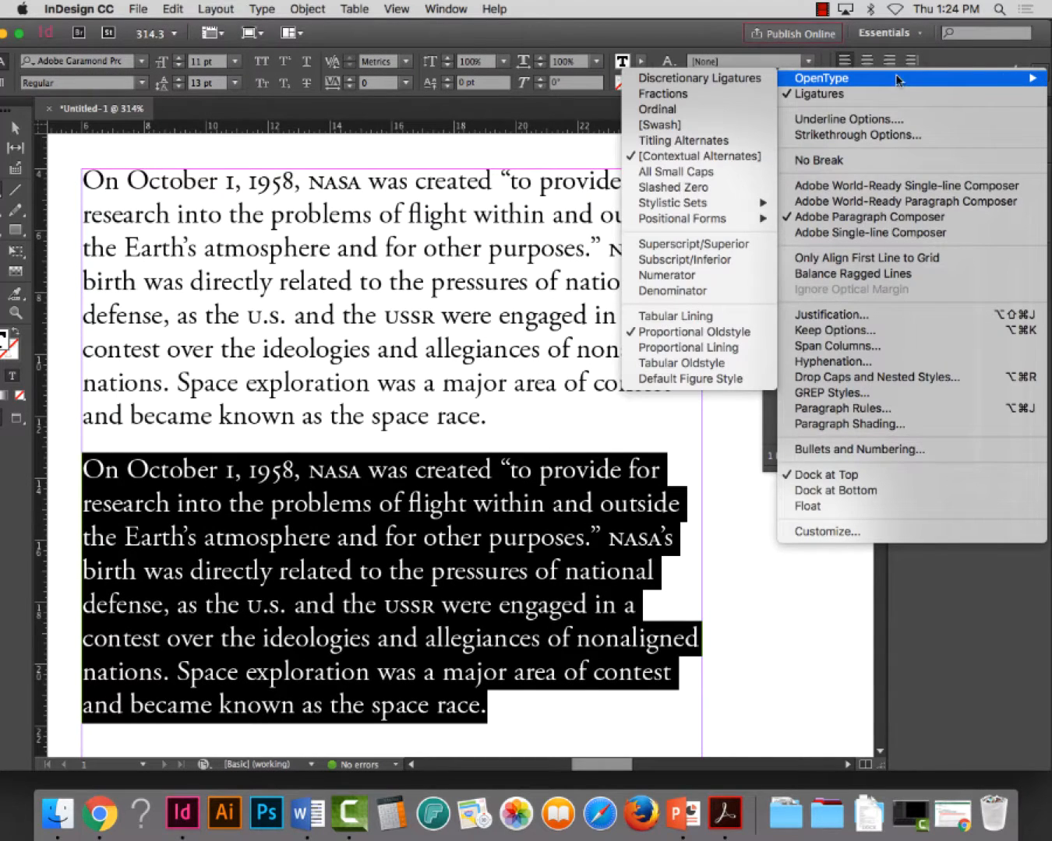
left_click(664, 333)
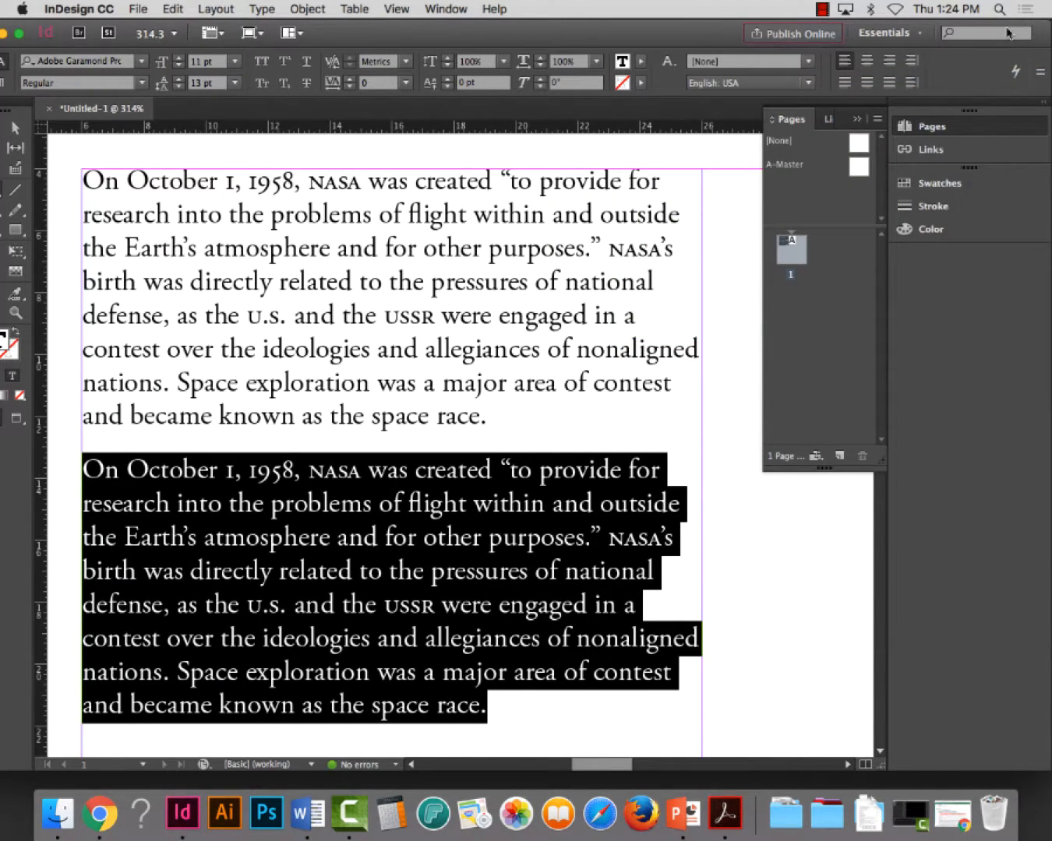
left_click(1041, 71)
mouse_move(857, 78)
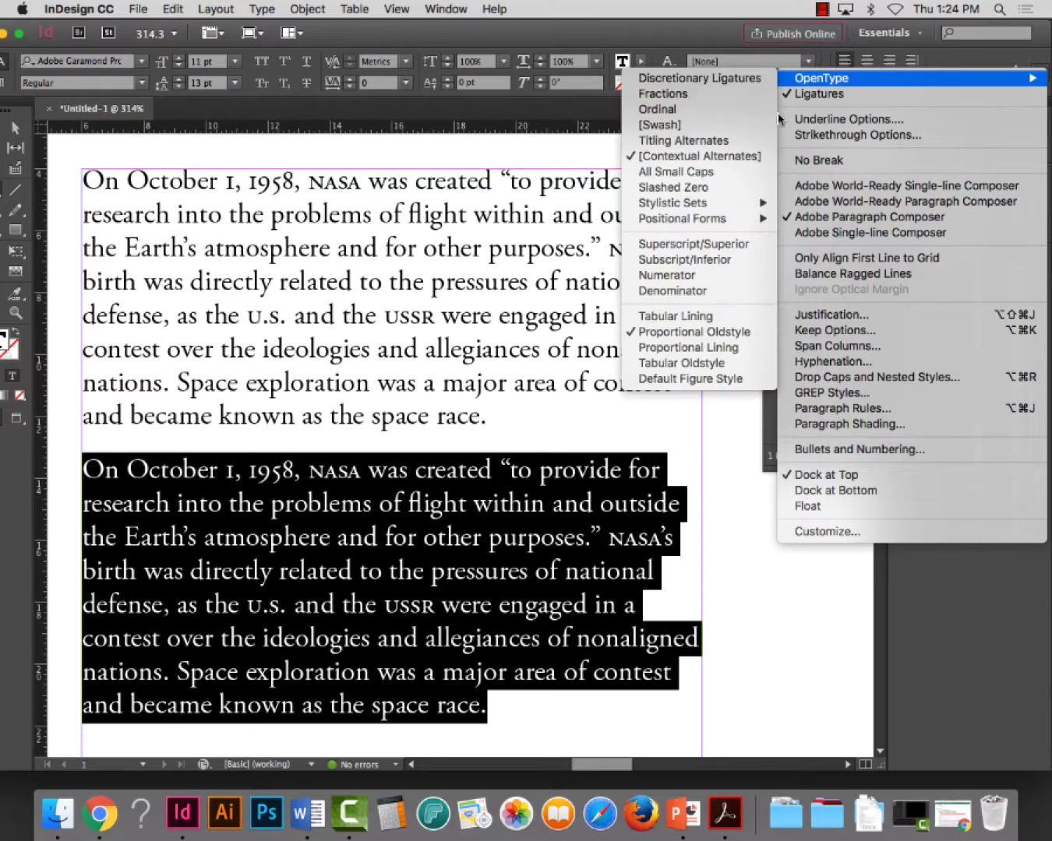
left_click(656, 323)
Format both occurrences of NASA in the second paragraph as All Caps, leaving out the possessive 's
double_click(352, 472)
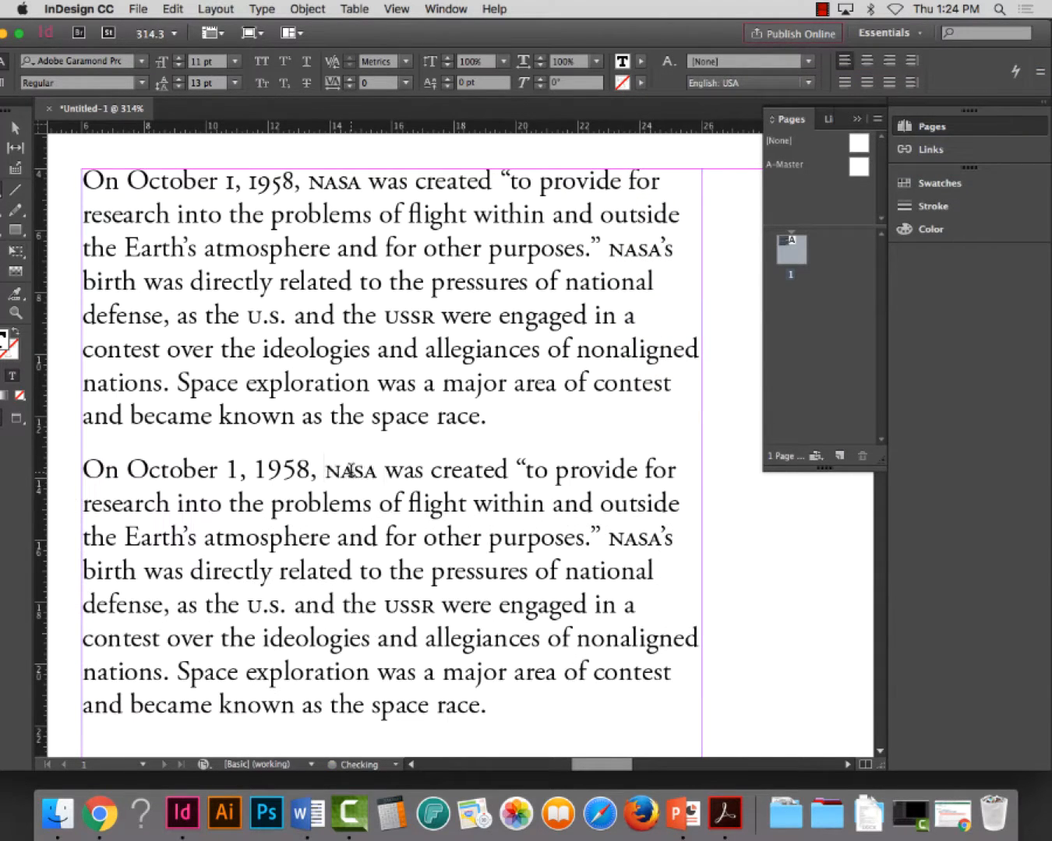
left_click(254, 63)
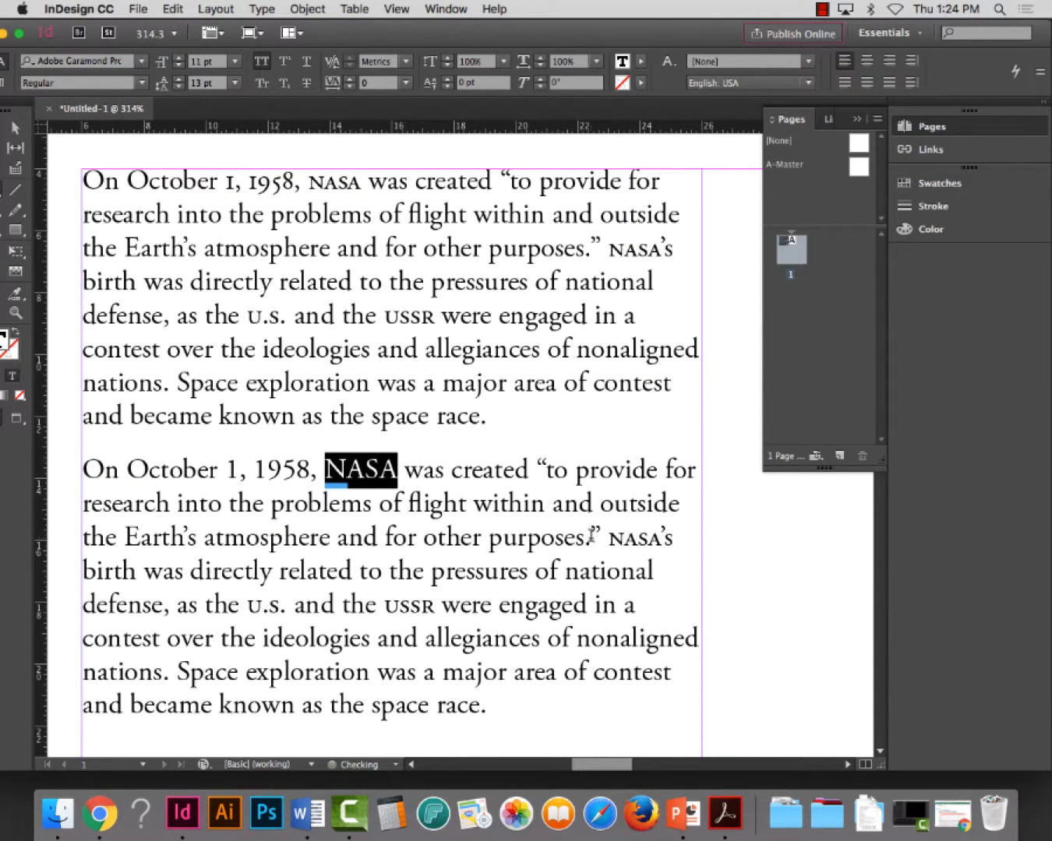
left_click_drag(663, 537, 615, 537)
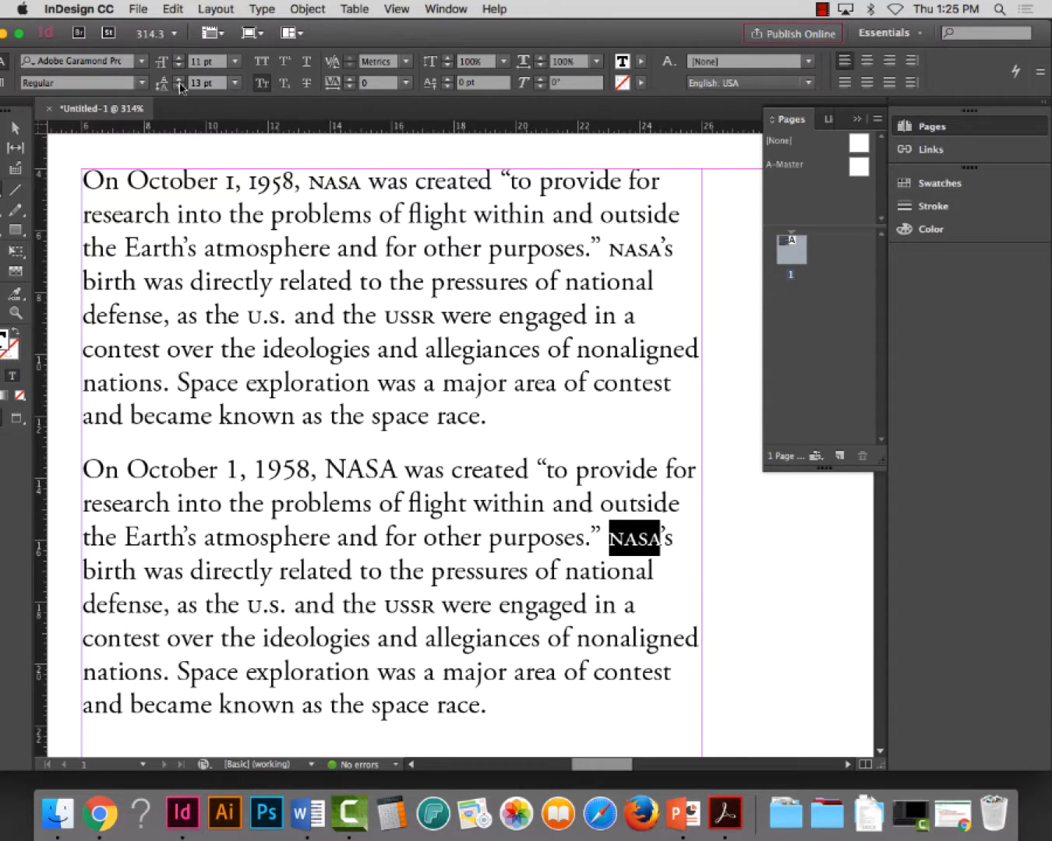
left_click(261, 61)
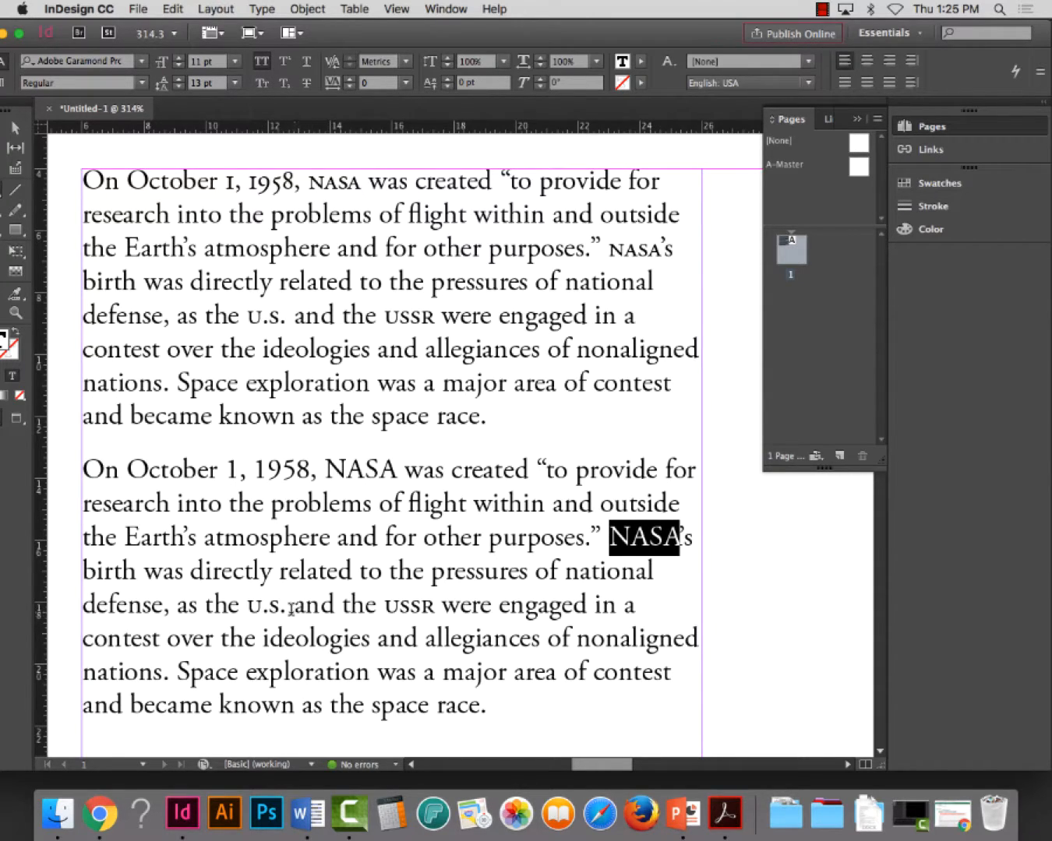
Format "U.S." and "USSR" in the second paragraph as All Caps
left_click_drag(287, 607, 246, 609)
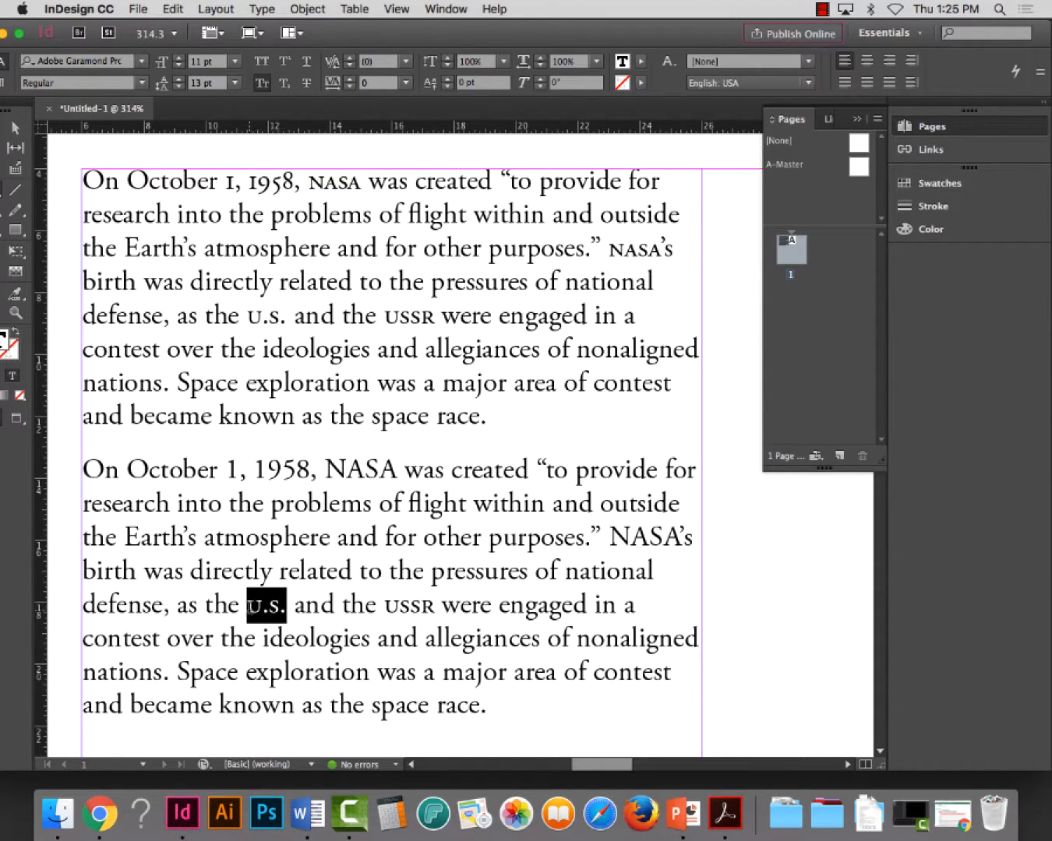
left_click(262, 62)
left_click(428, 607)
double_click(429, 607)
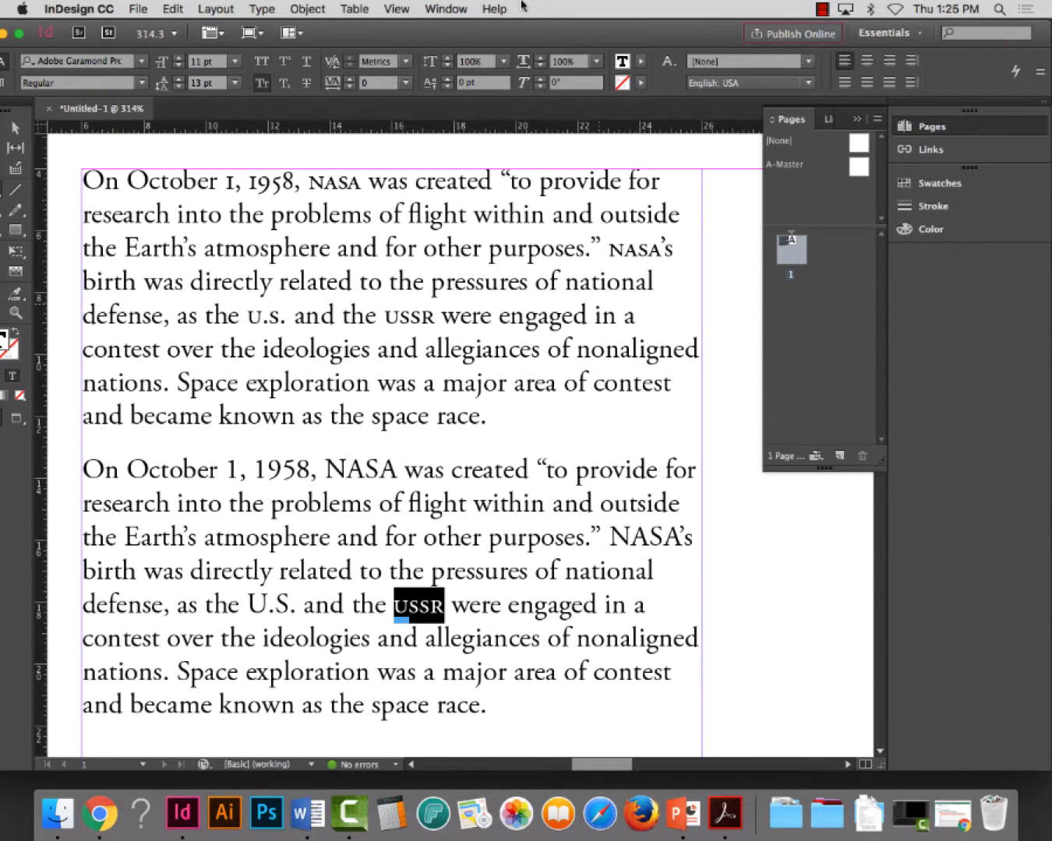
left_click(262, 61)
left_click(514, 669)
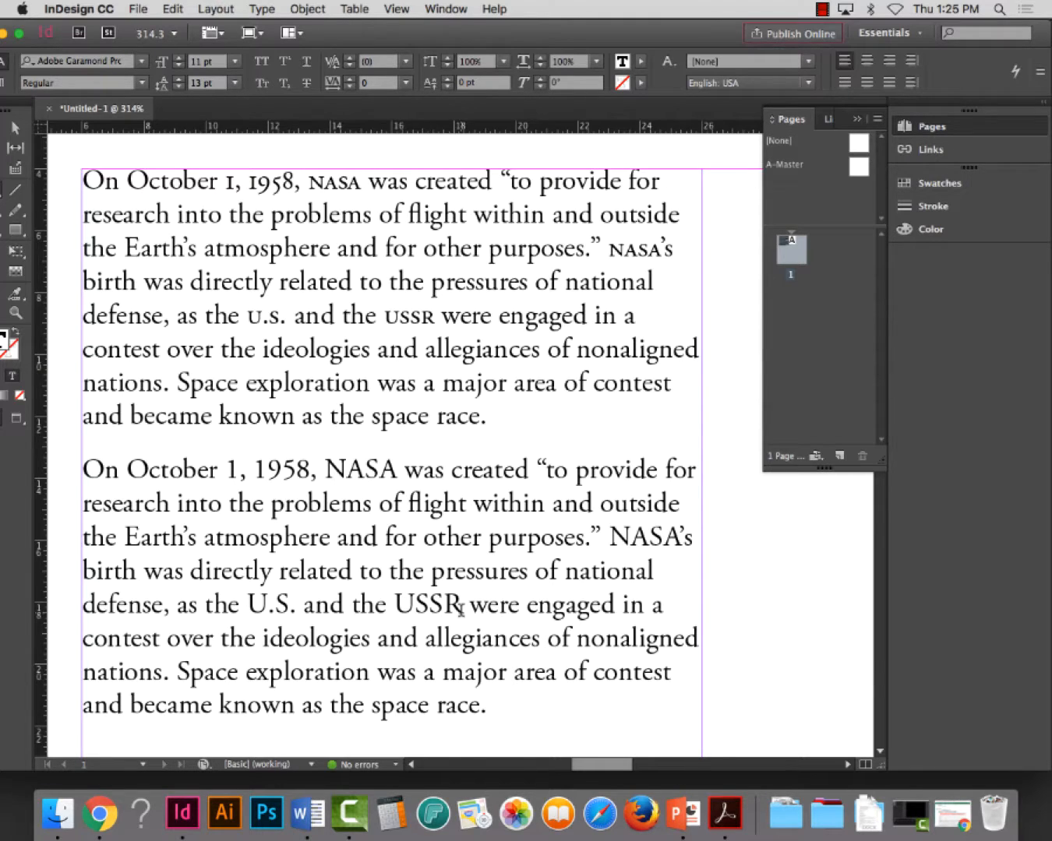
Compare the figures and acronyms in the first paragraph with those in the second paragraph
left_click_drag(119, 469, 463, 638)
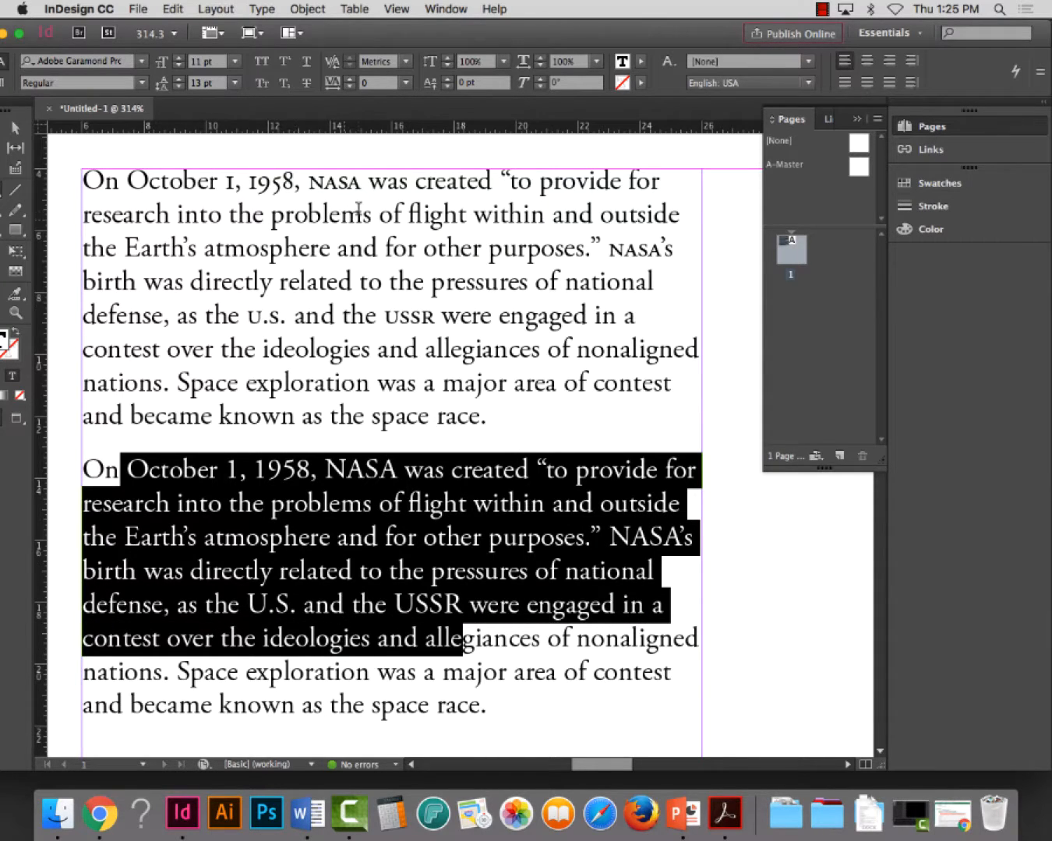
left_click(362, 213)
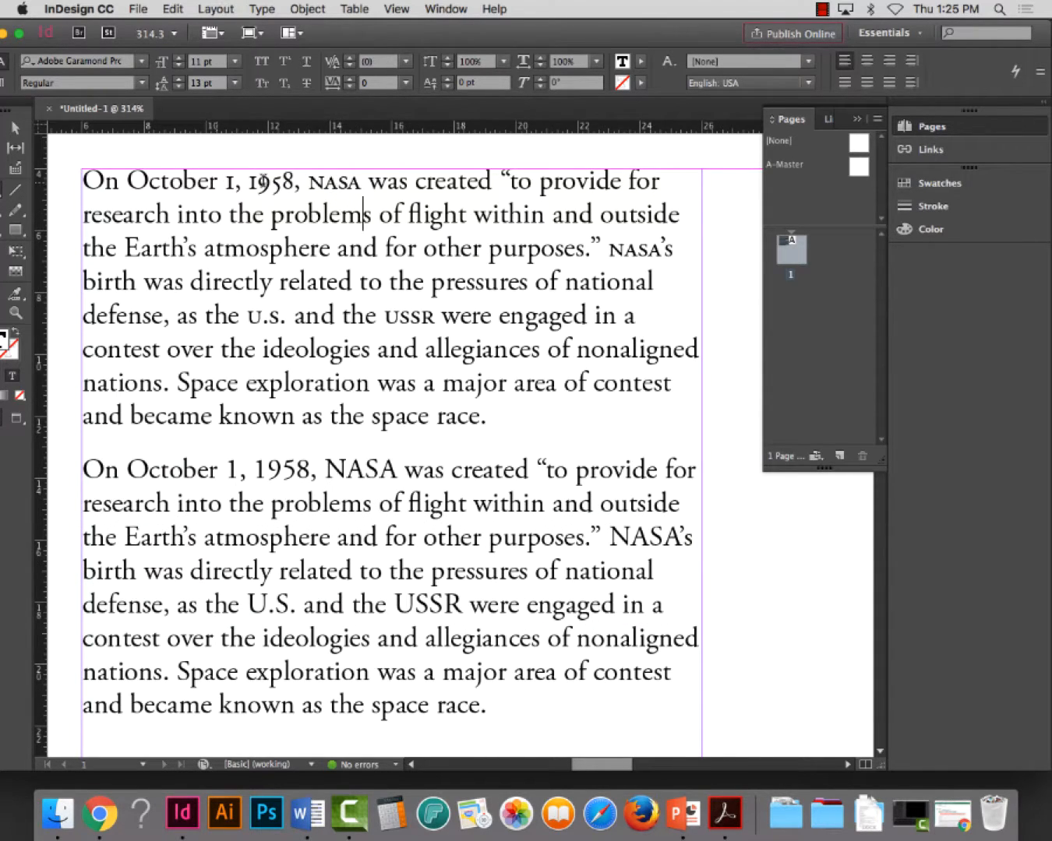
left_click_drag(250, 182, 386, 188)
left_click_drag(225, 180, 289, 171)
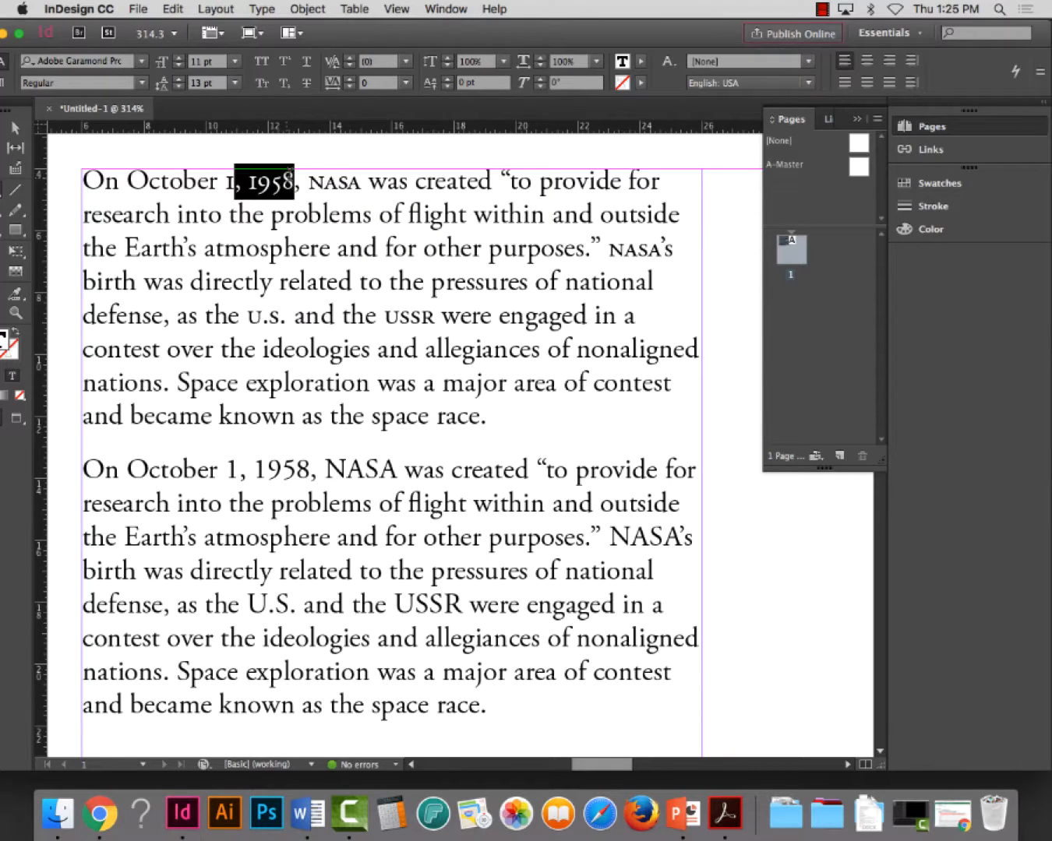
double_click(334, 181)
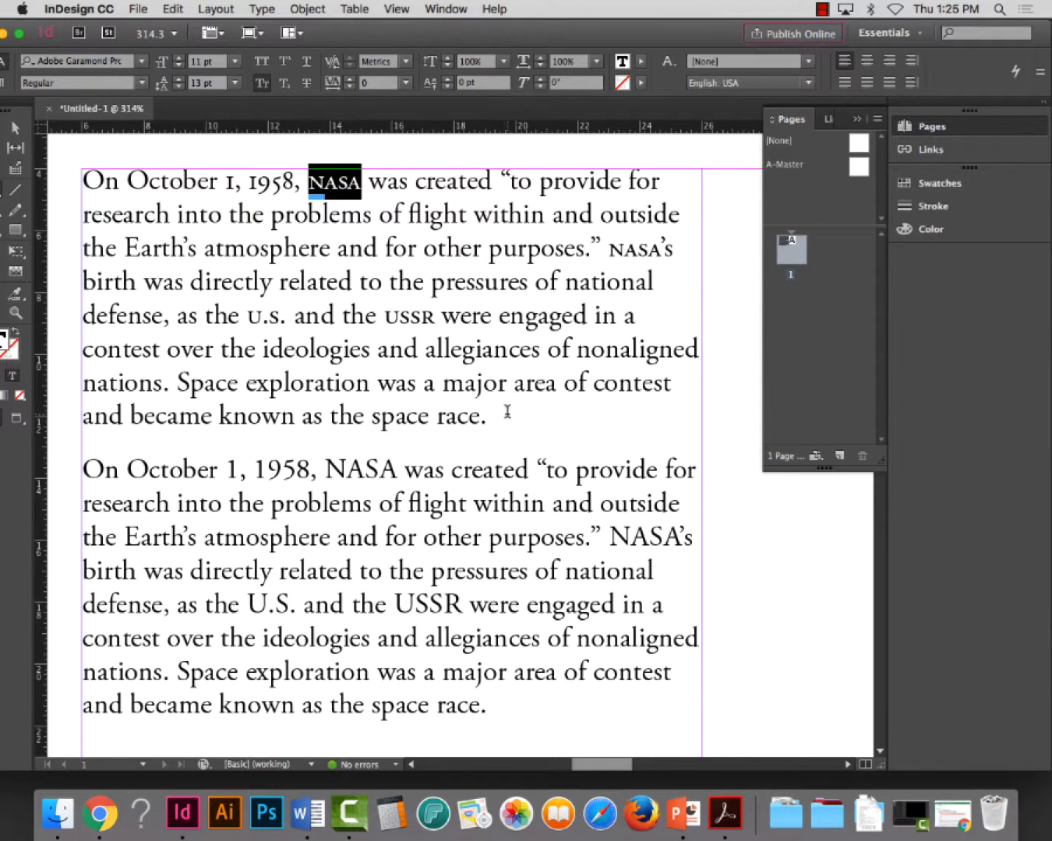
left_click(539, 544)
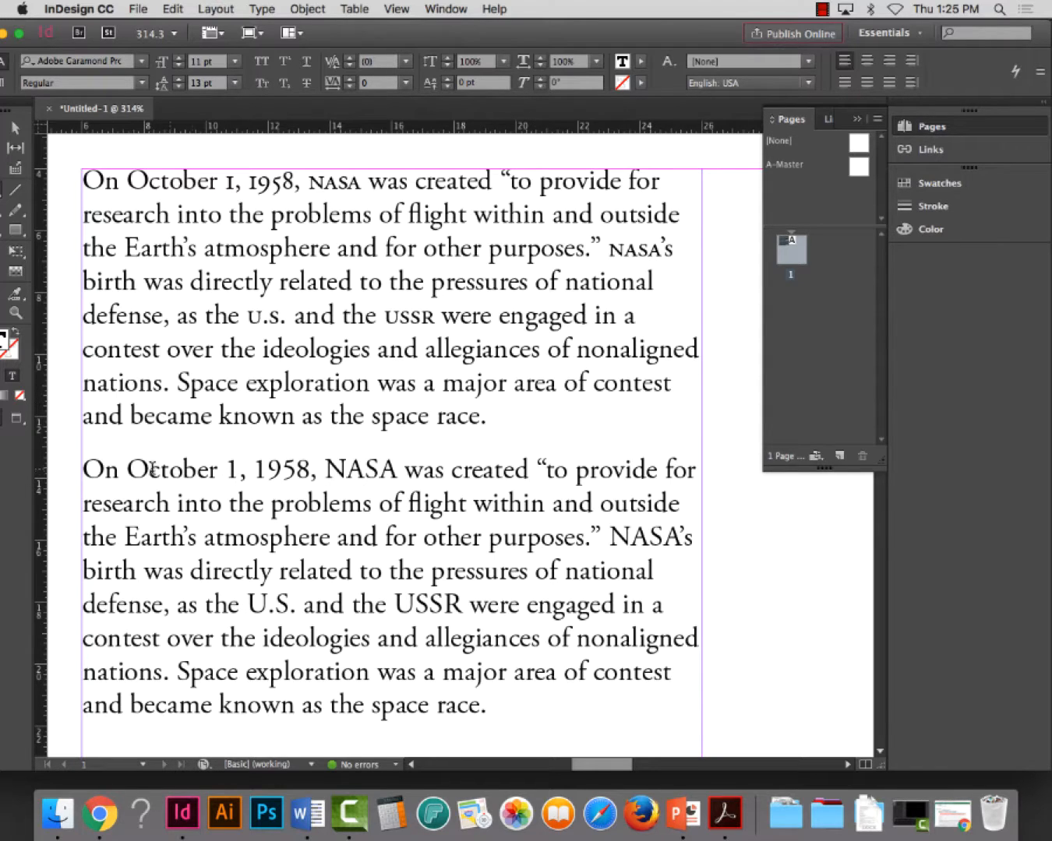
left_click_drag(86, 469, 501, 698)
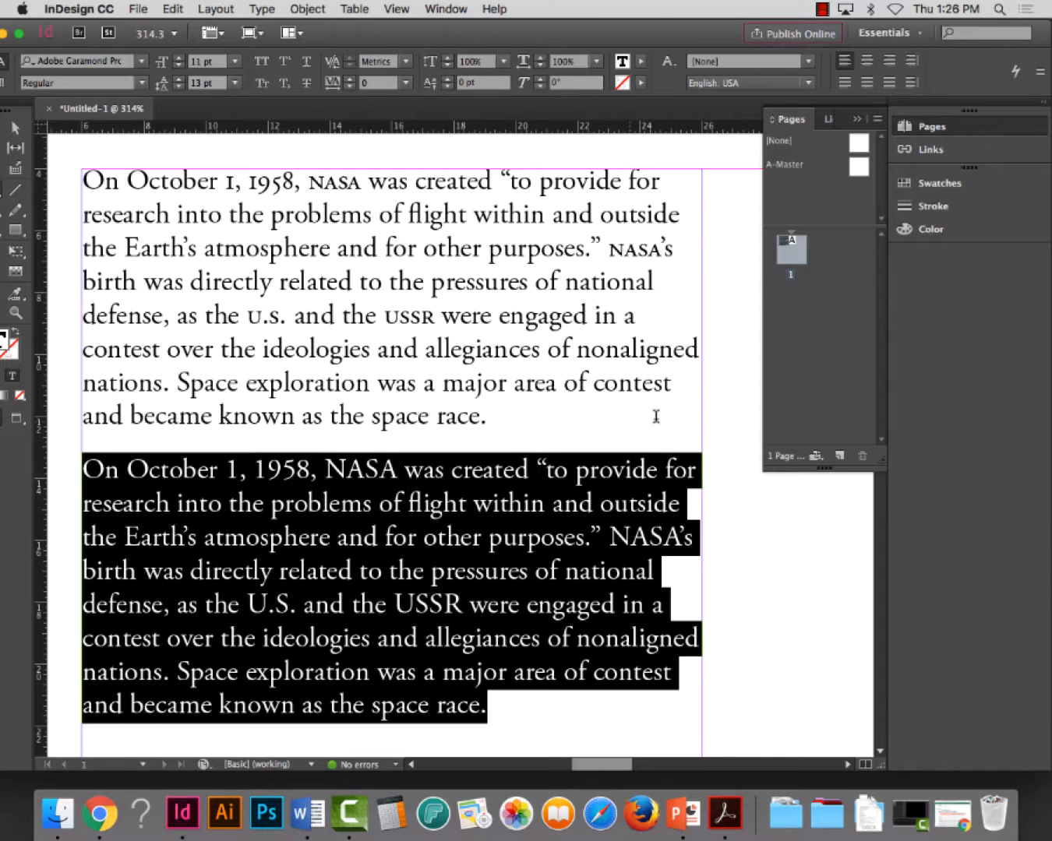
left_click(434, 470)
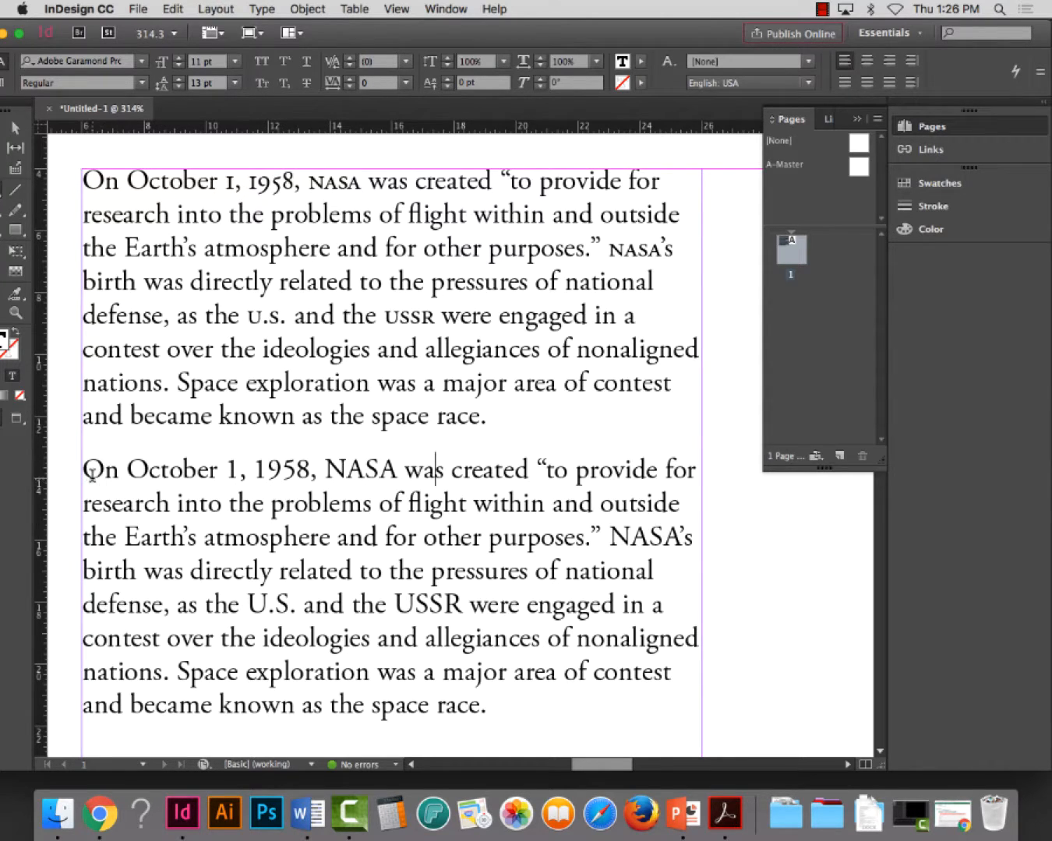
Delete the second paragraph together with the empty line left beneath the original
left_click_drag(91, 473, 495, 713)
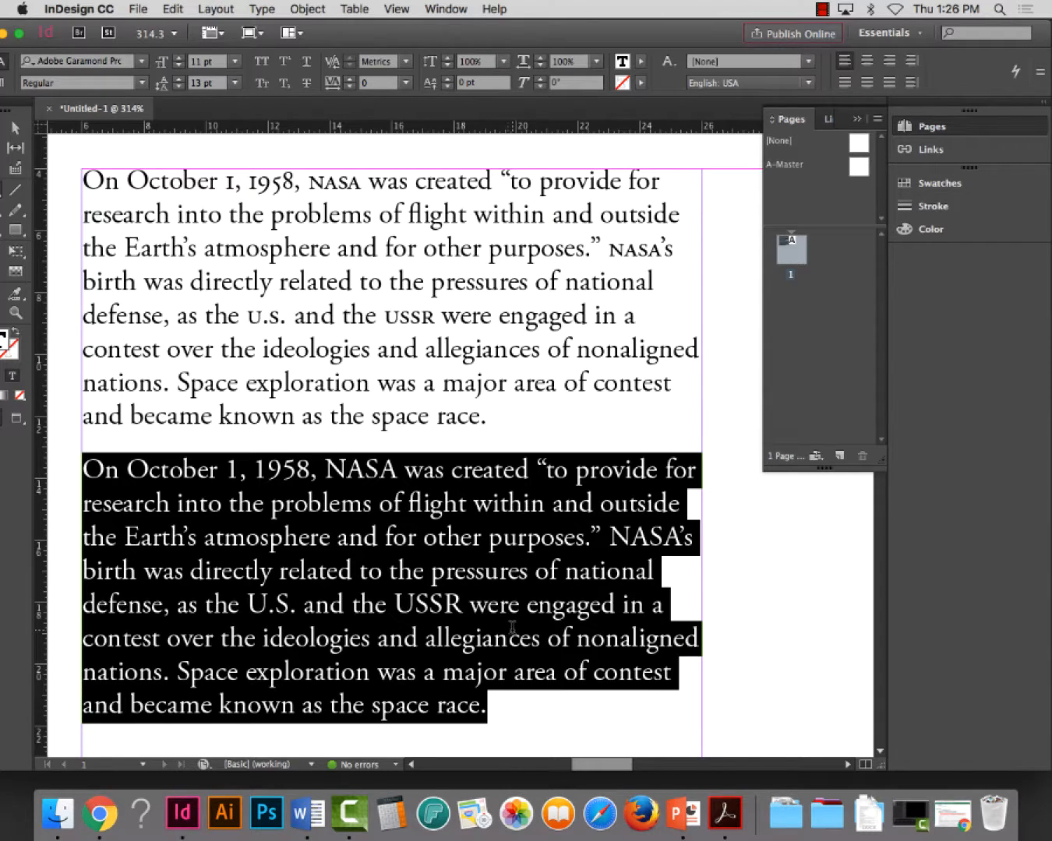
key("BackSpace")
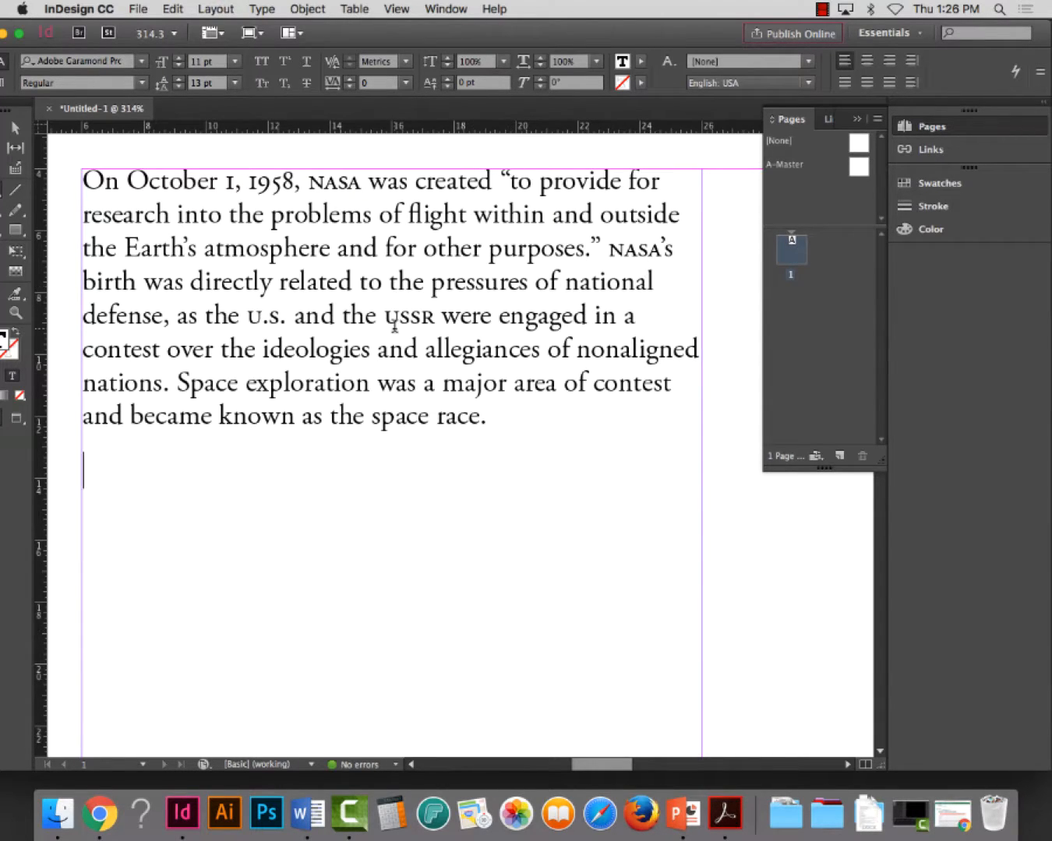
key("BackSpace")
Copy the NASA paragraph and paste it four times below the original as separate paragraphs, filling the first column with five
key("super+0")
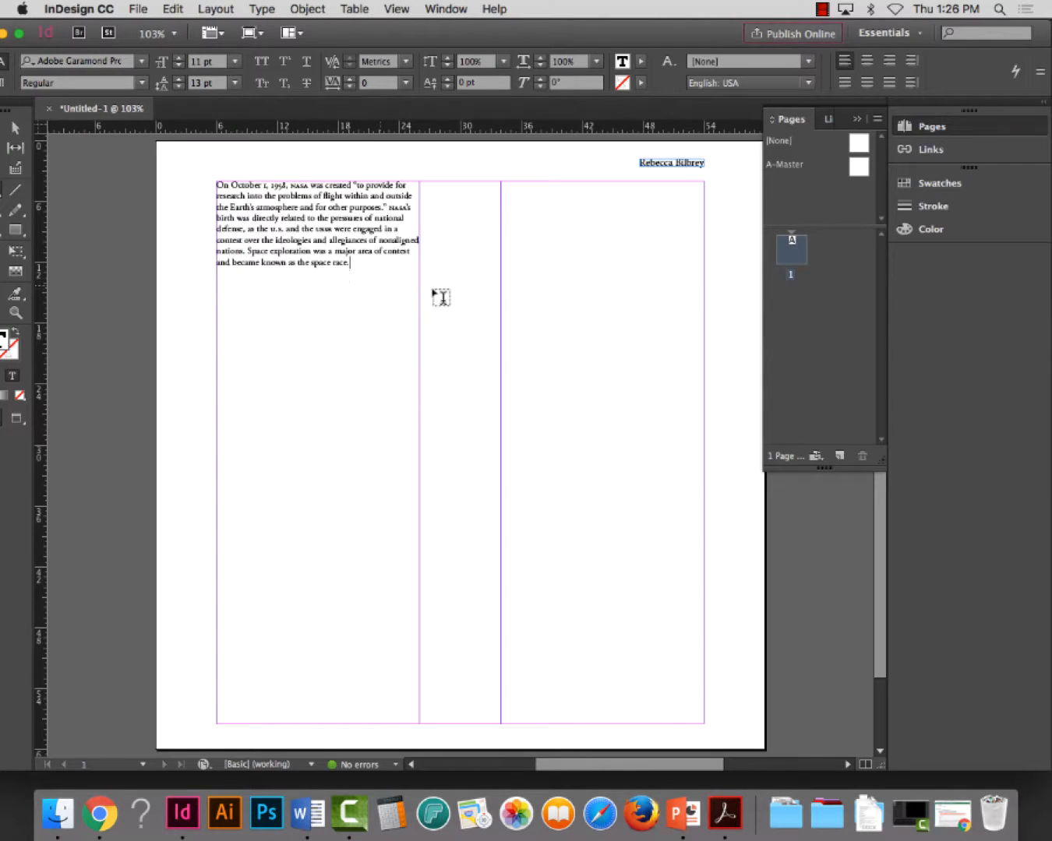
triple_click(304, 206)
left_click(305, 207)
key("ctrl+c")
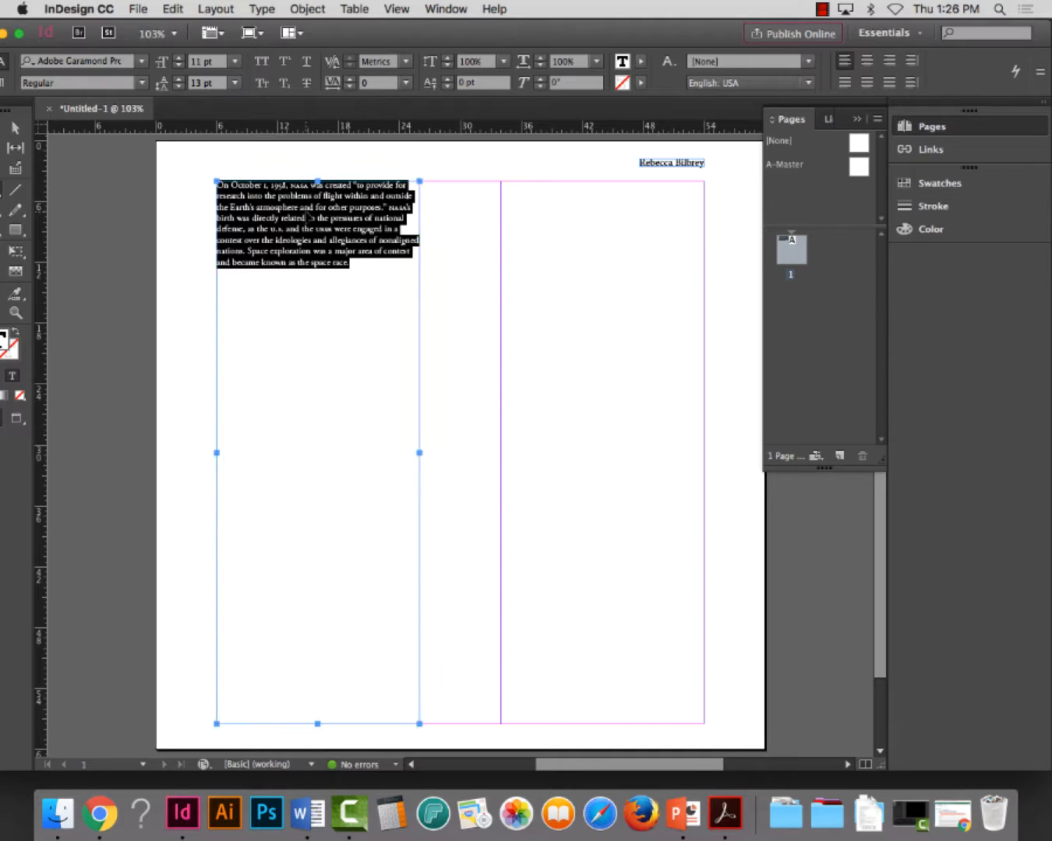
left_click(366, 289)
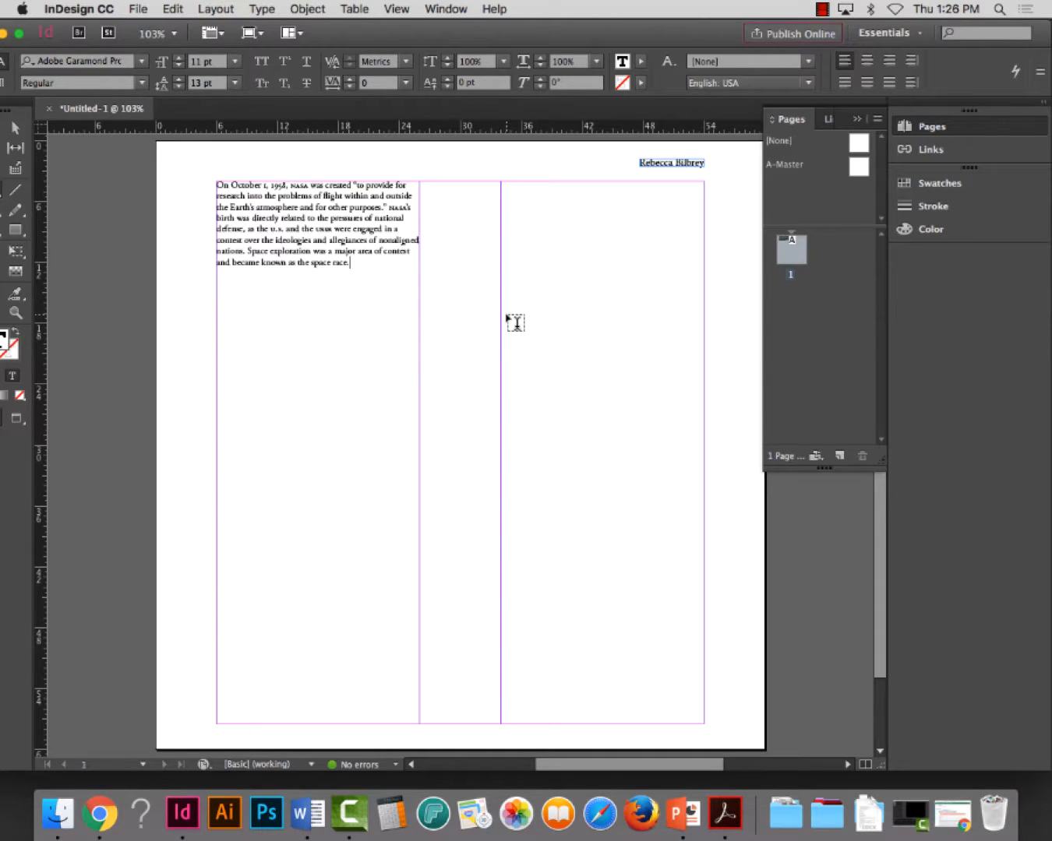
key("Return")
key("ctrl+v")
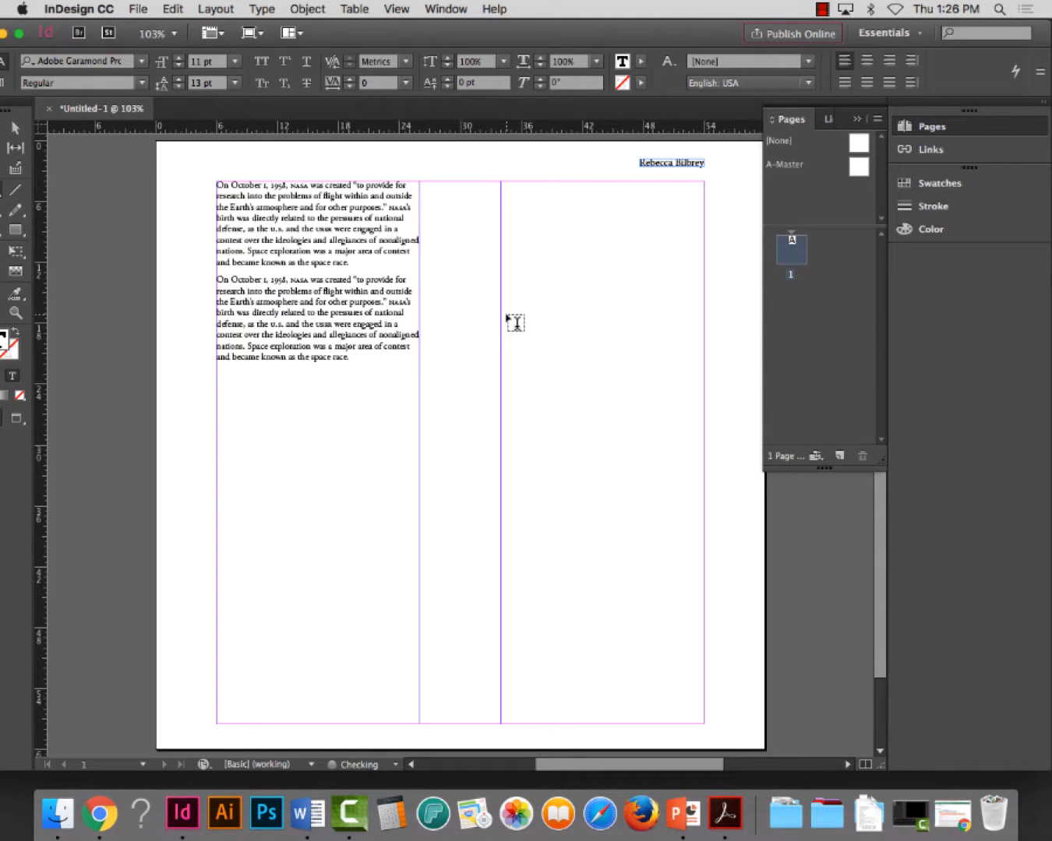
key("Return")
key("ctrl+v")
key("Return")
key("ctrl+v")
key("Return")
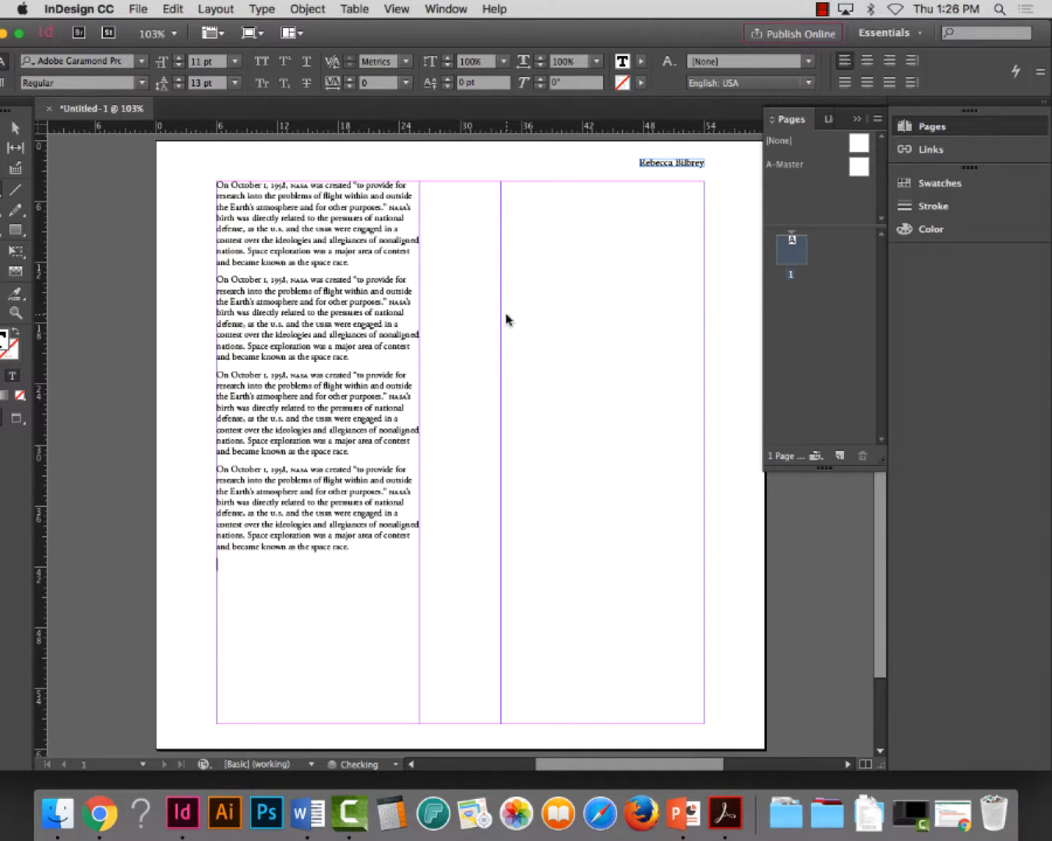
key("ctrl+v")
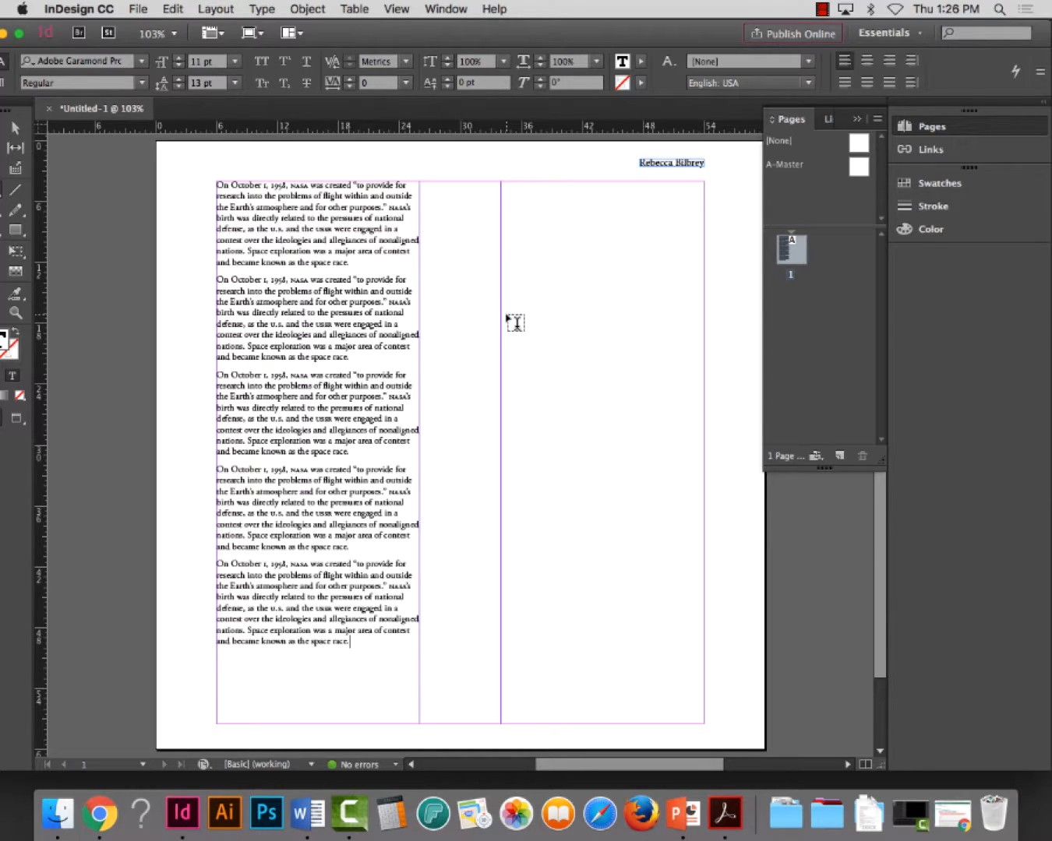
Save the document in the Project 3 folder, naming it with the student's full name followed by ", Project 3"
left_click(139, 8)
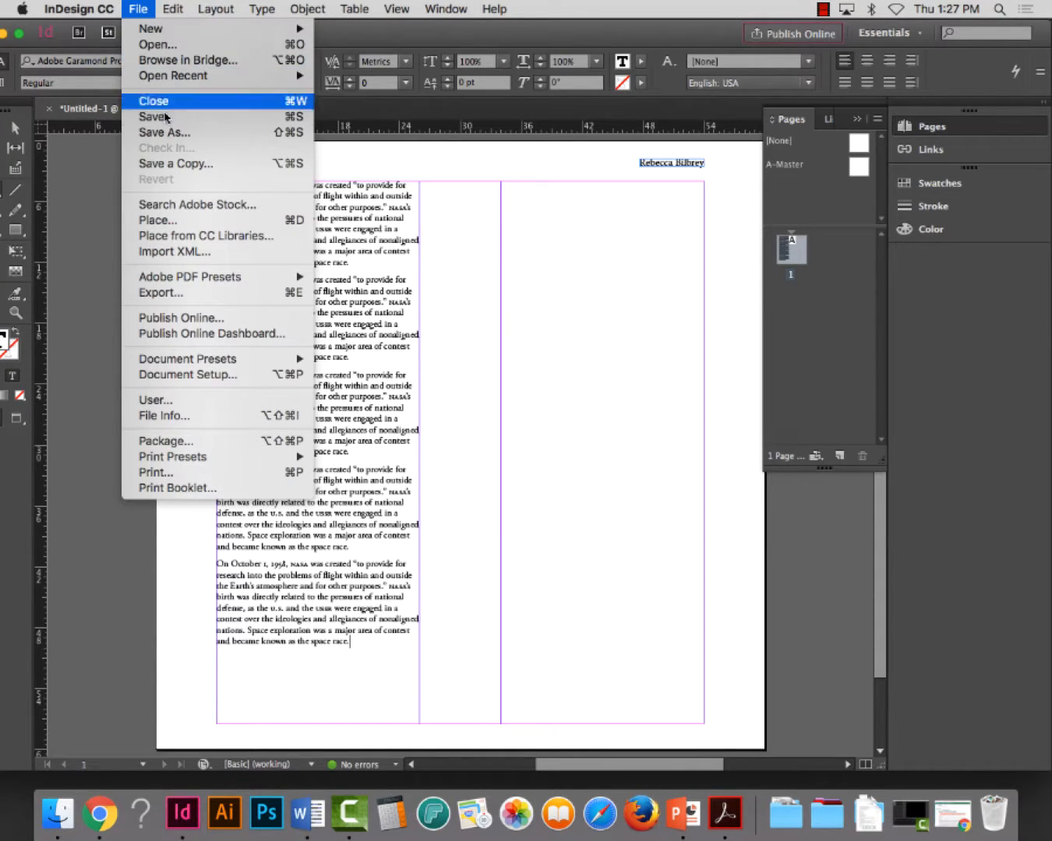
left_click(162, 118)
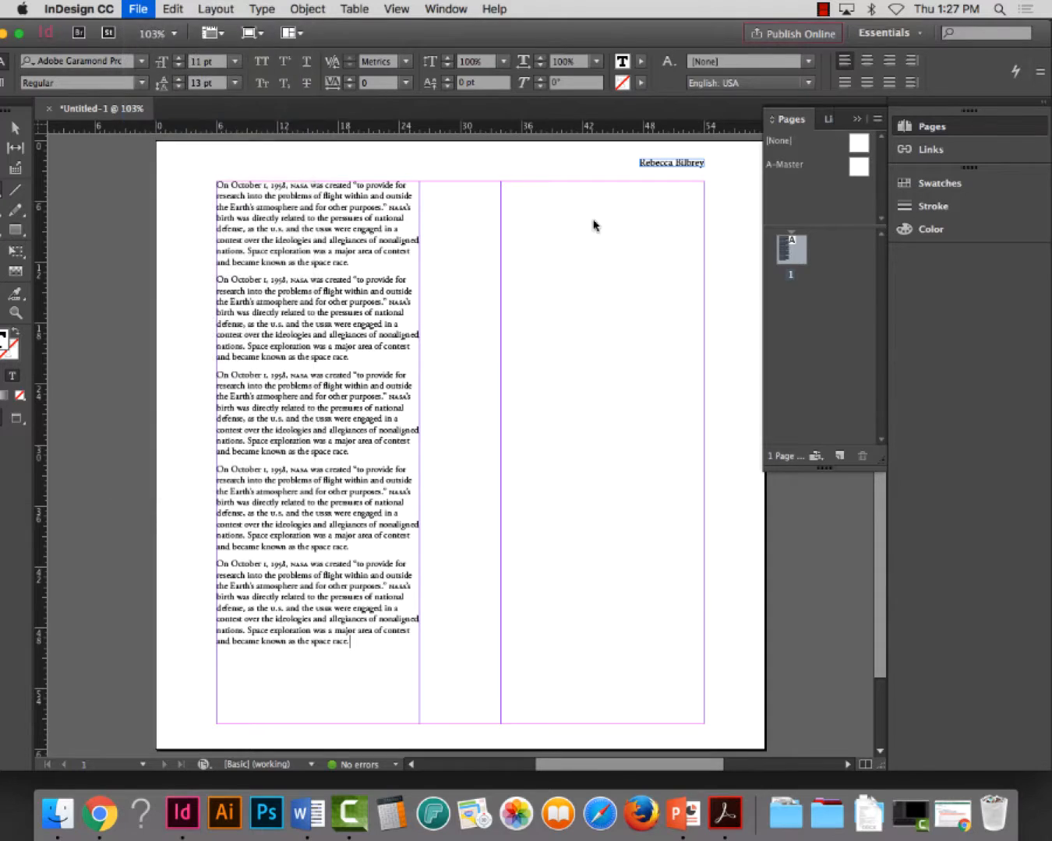
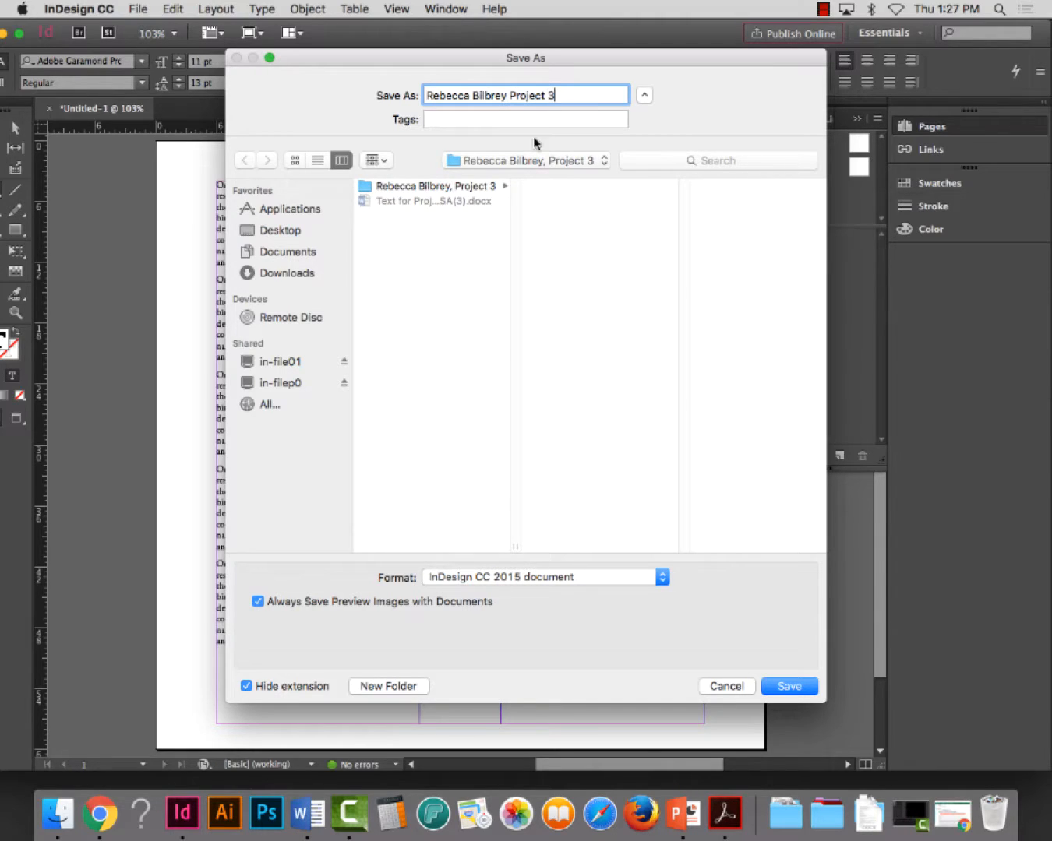
left_click(507, 95)
type(",")
left_click(779, 689)
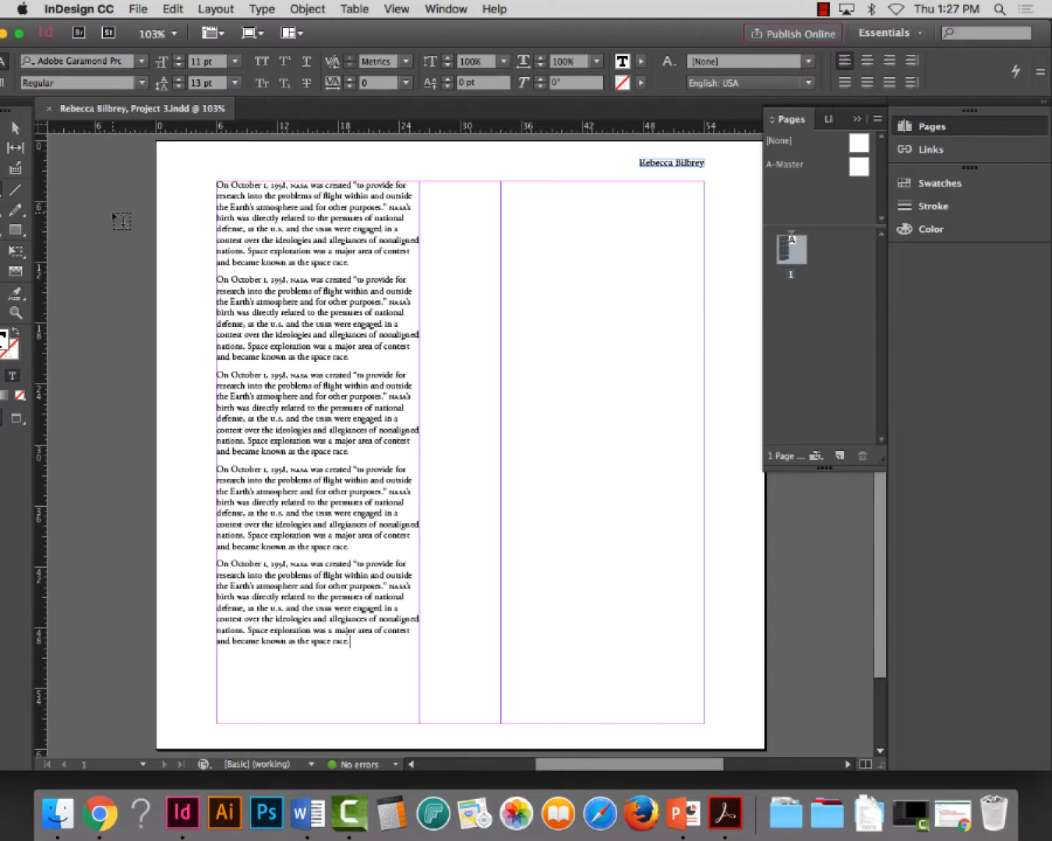
Duplicate the first column's text frame into the second column, aligned with its margins at X 34p0, Y 4p0
left_click(14, 134)
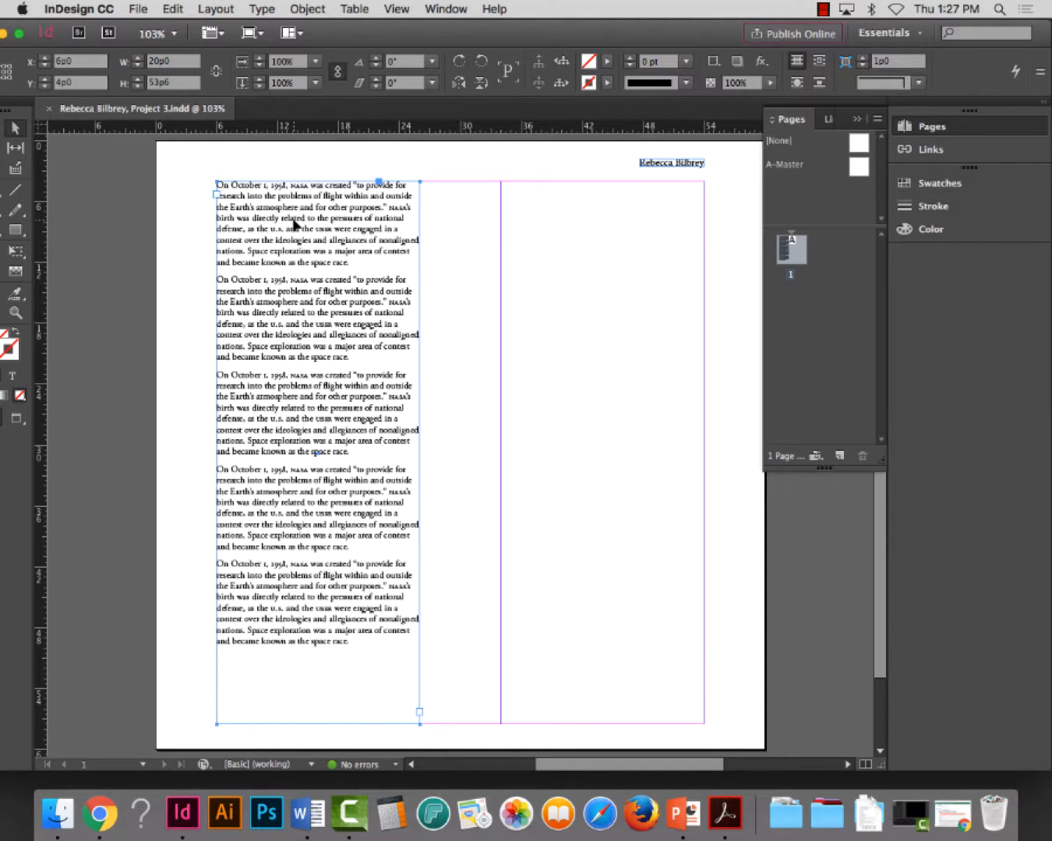
left_click_drag(293, 225, 585, 227)
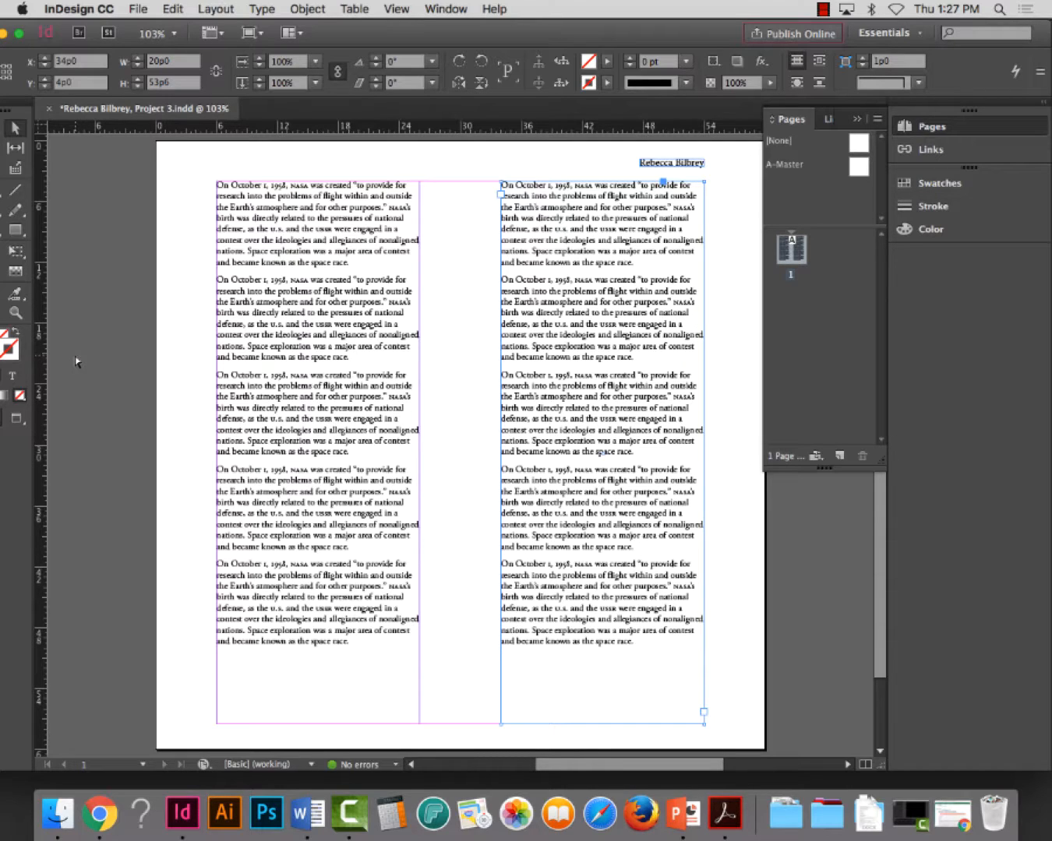
Delete the fifth paragraph and its leftover empty line from the second column's text frame, and save the document
double_click(577, 537)
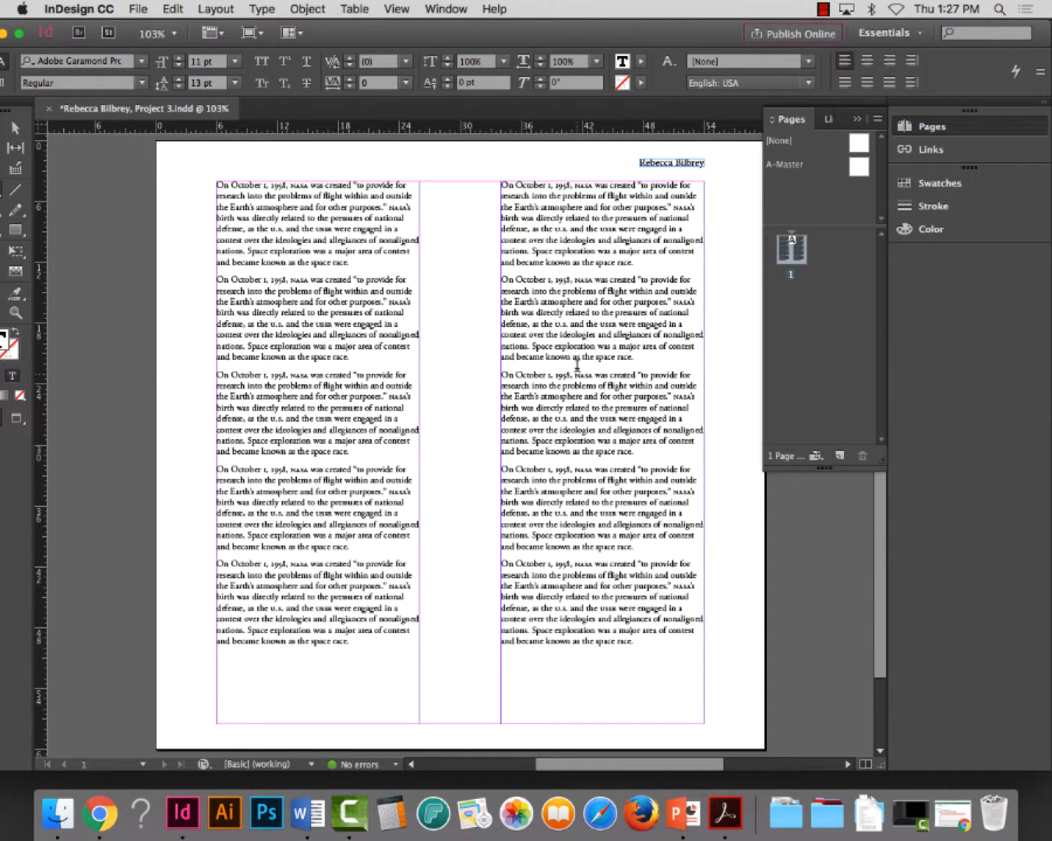
triple_click(563, 594)
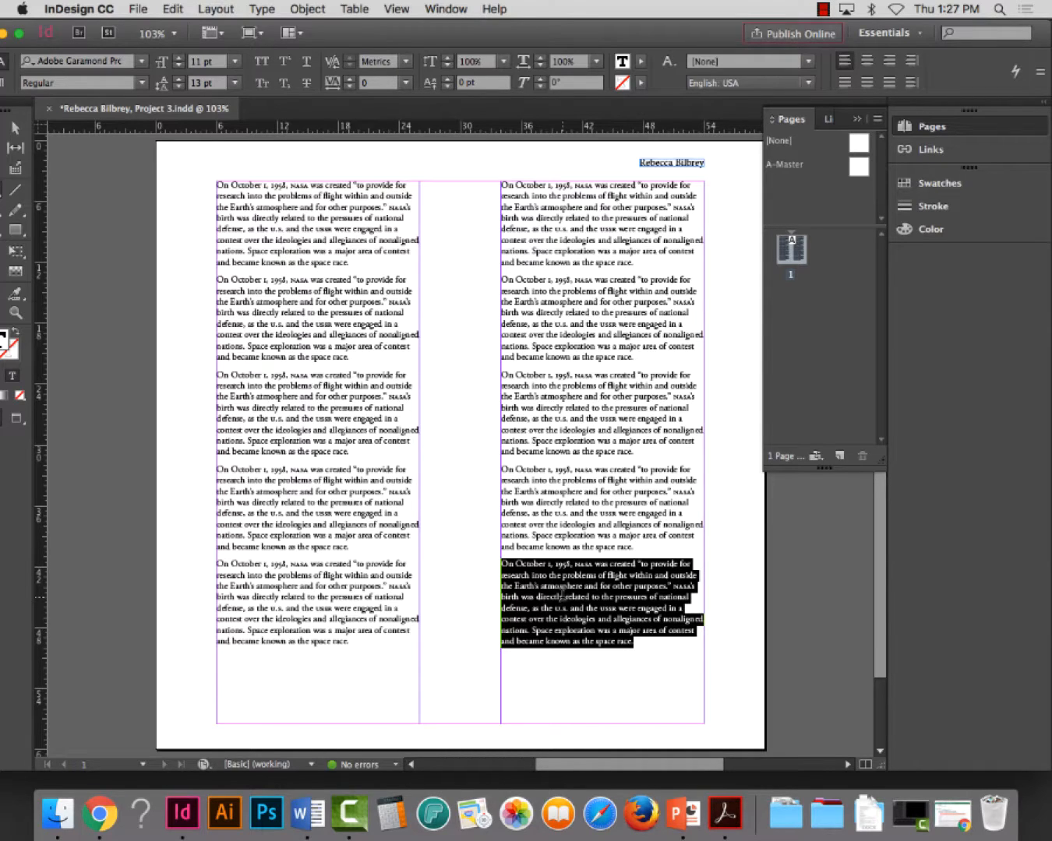
key("BackSpace")
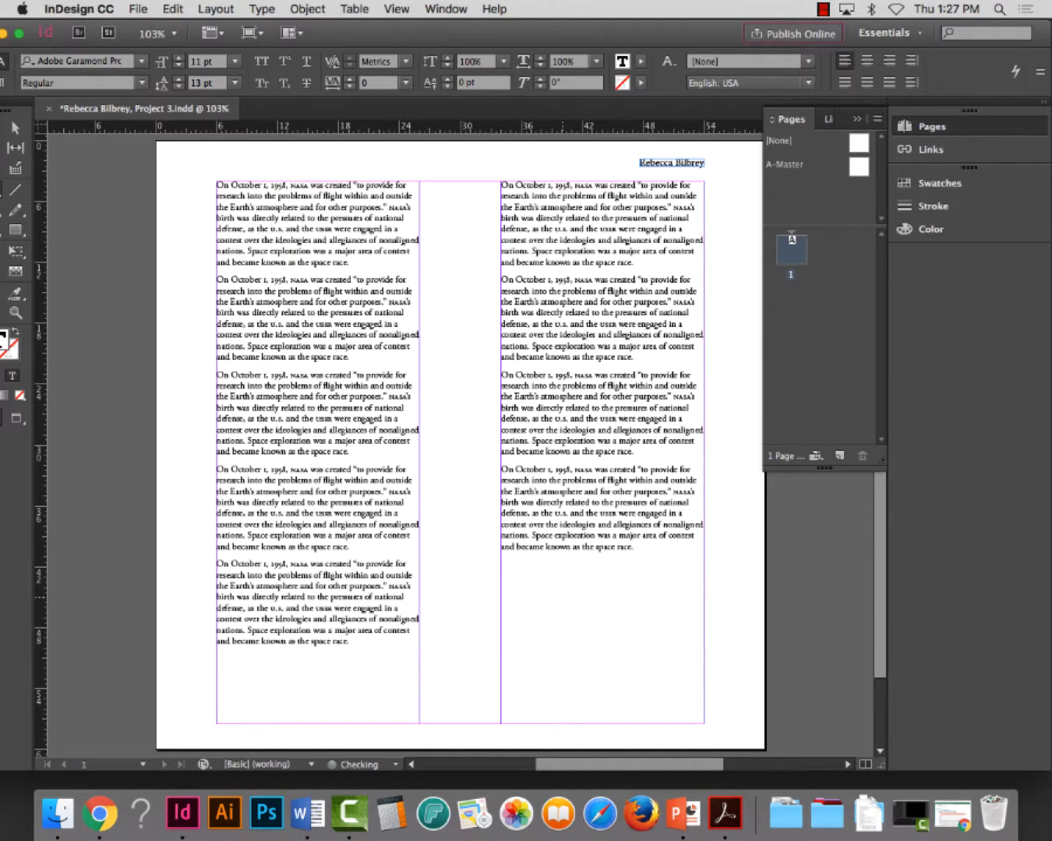
key("BackSpace")
key("super+s")
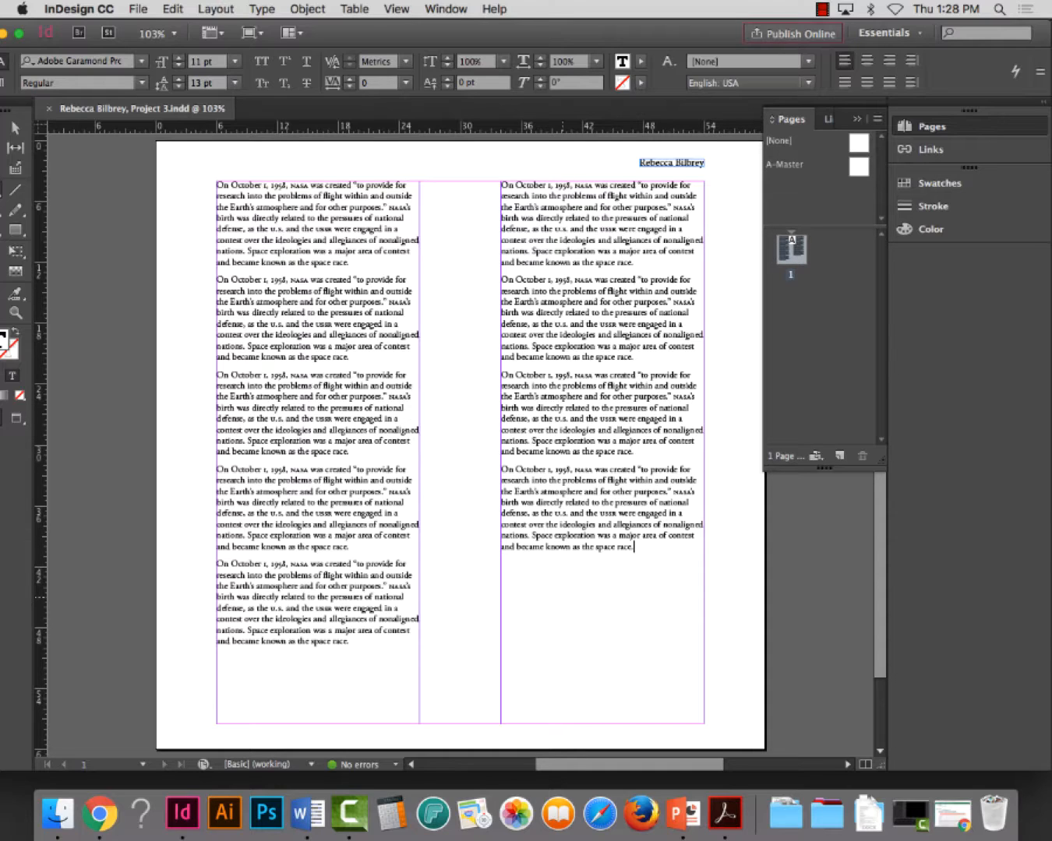
Zoom in on the first column and check the font, style, size and leading of its first paragraph
left_click(15, 312)
left_click_drag(188, 165, 465, 481)
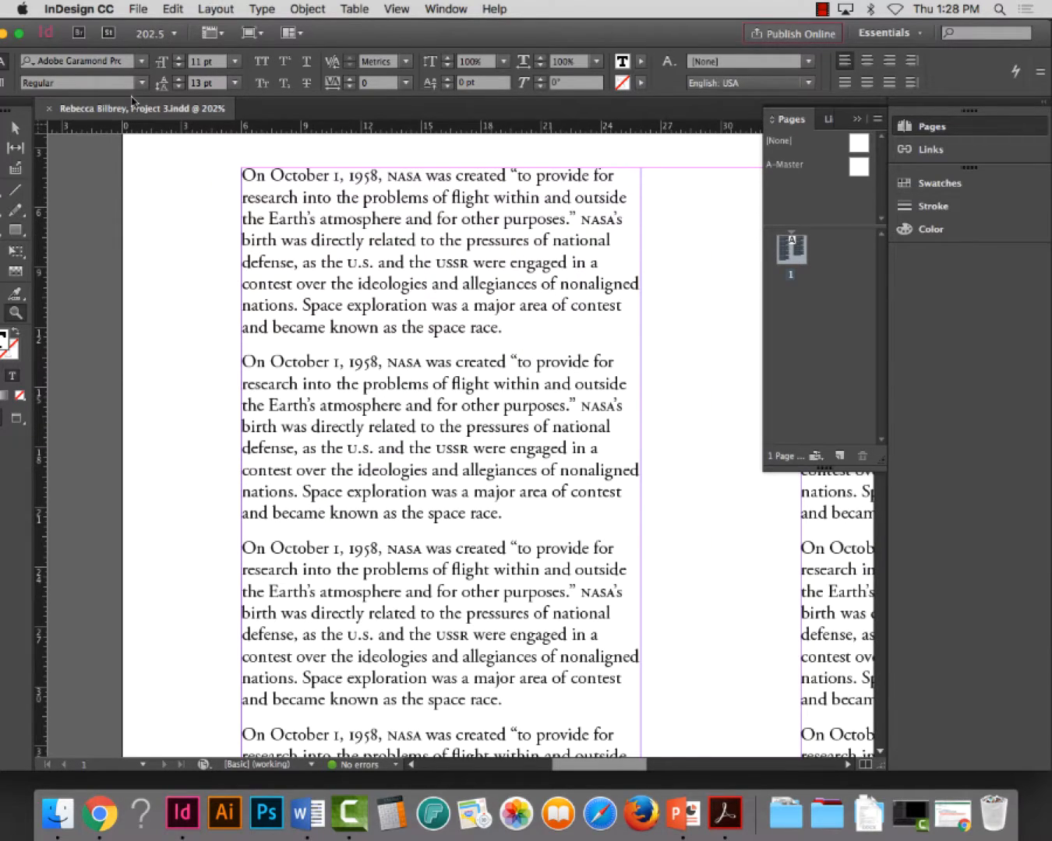
left_click_drag(352, 41, 373, 41)
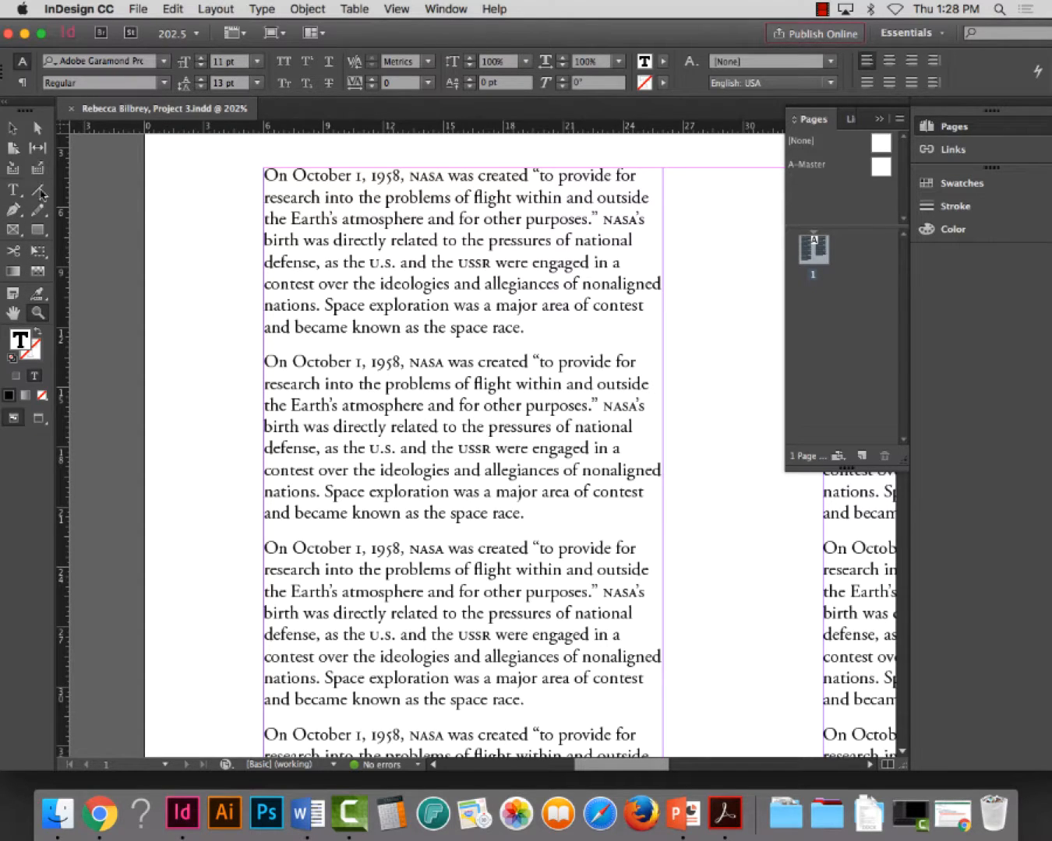
left_click(12, 189)
triple_click(427, 212)
left_click(426, 212)
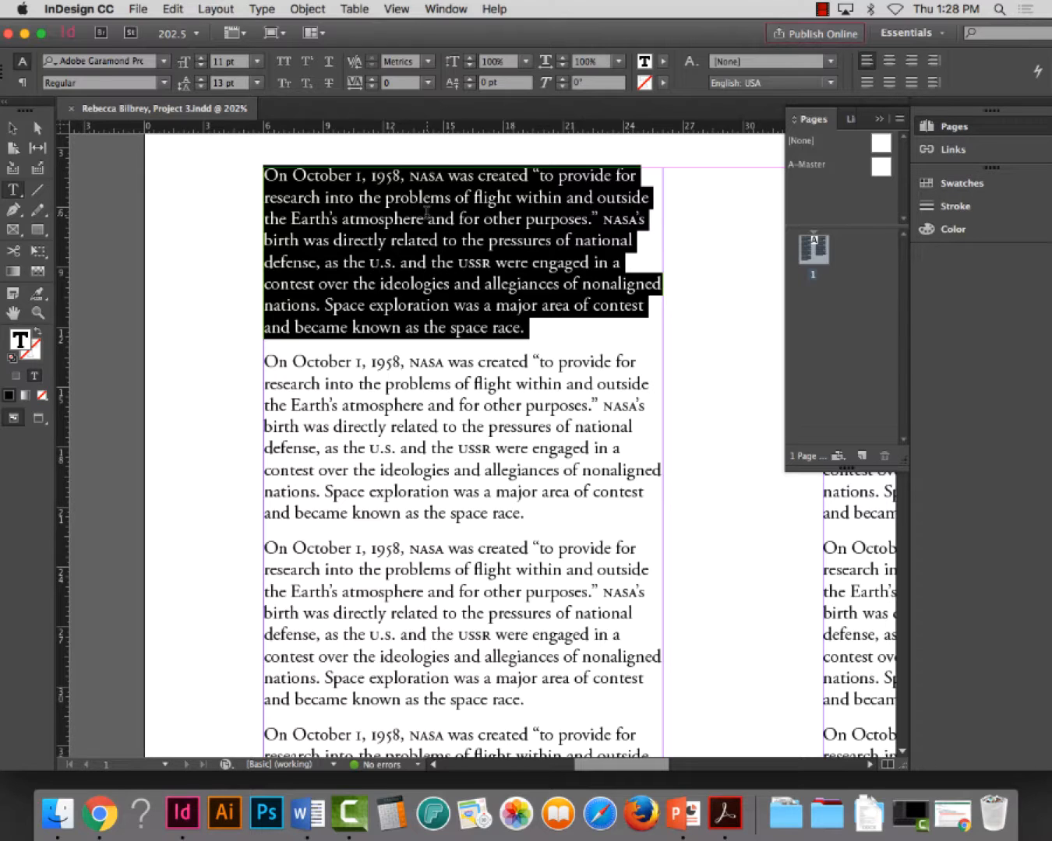
left_click(12, 128)
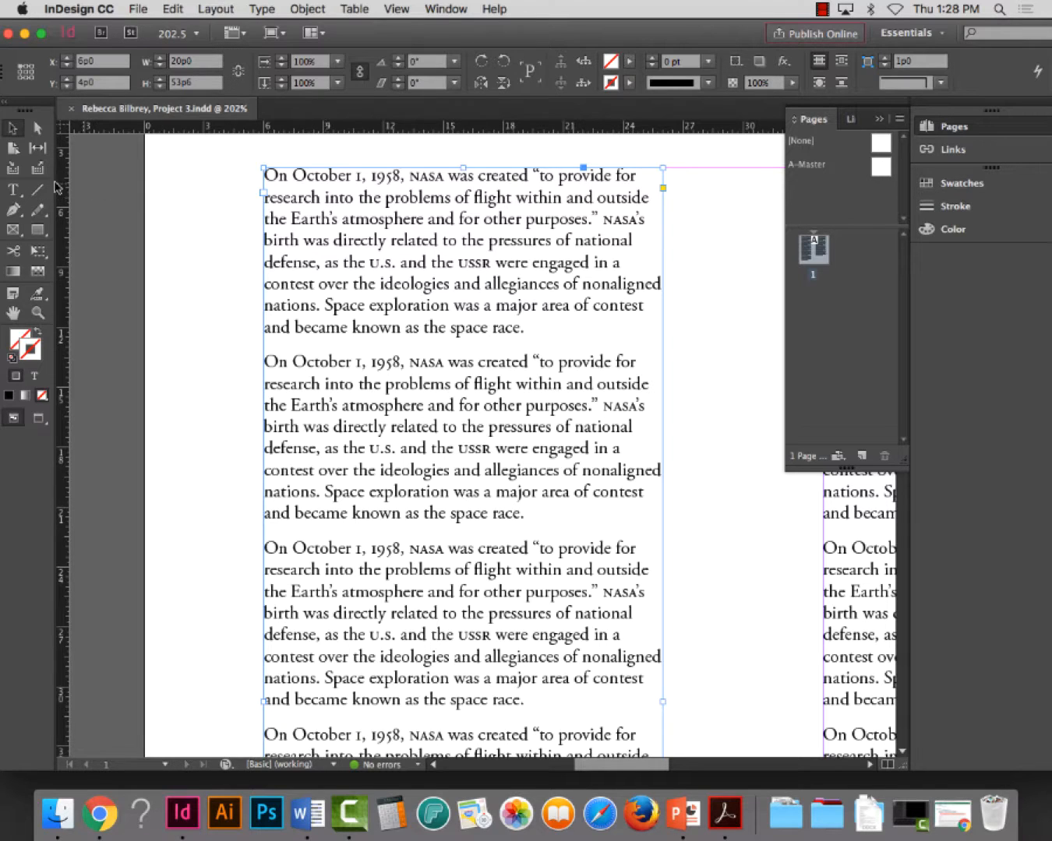
Set the font style of the first column's second paragraph to Italic and save the document
left_click(12, 190)
left_click(453, 448)
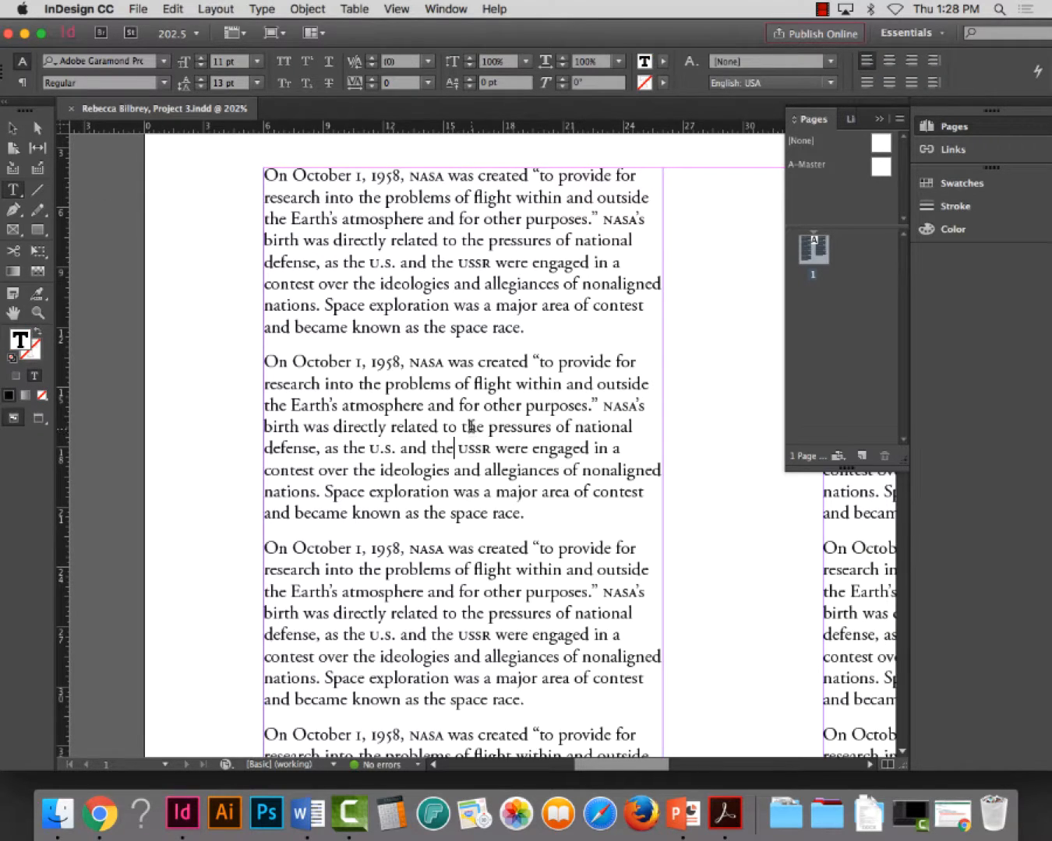
triple_click(468, 427)
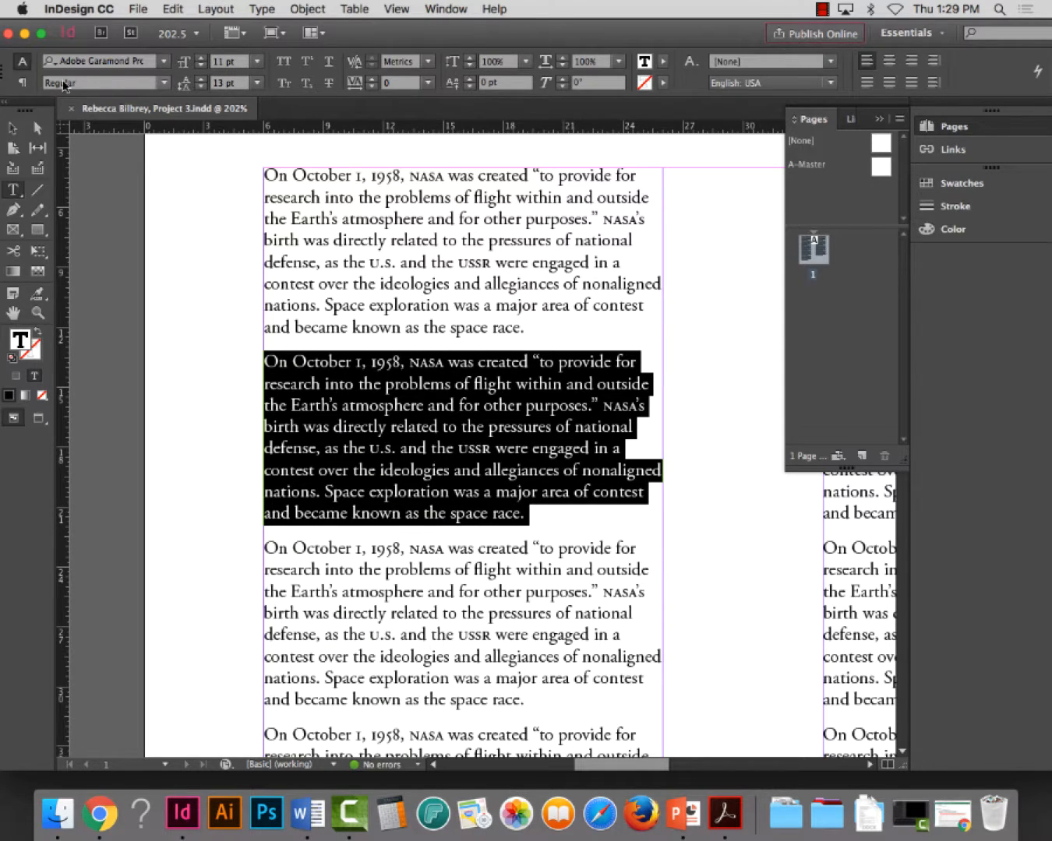
left_click(128, 63)
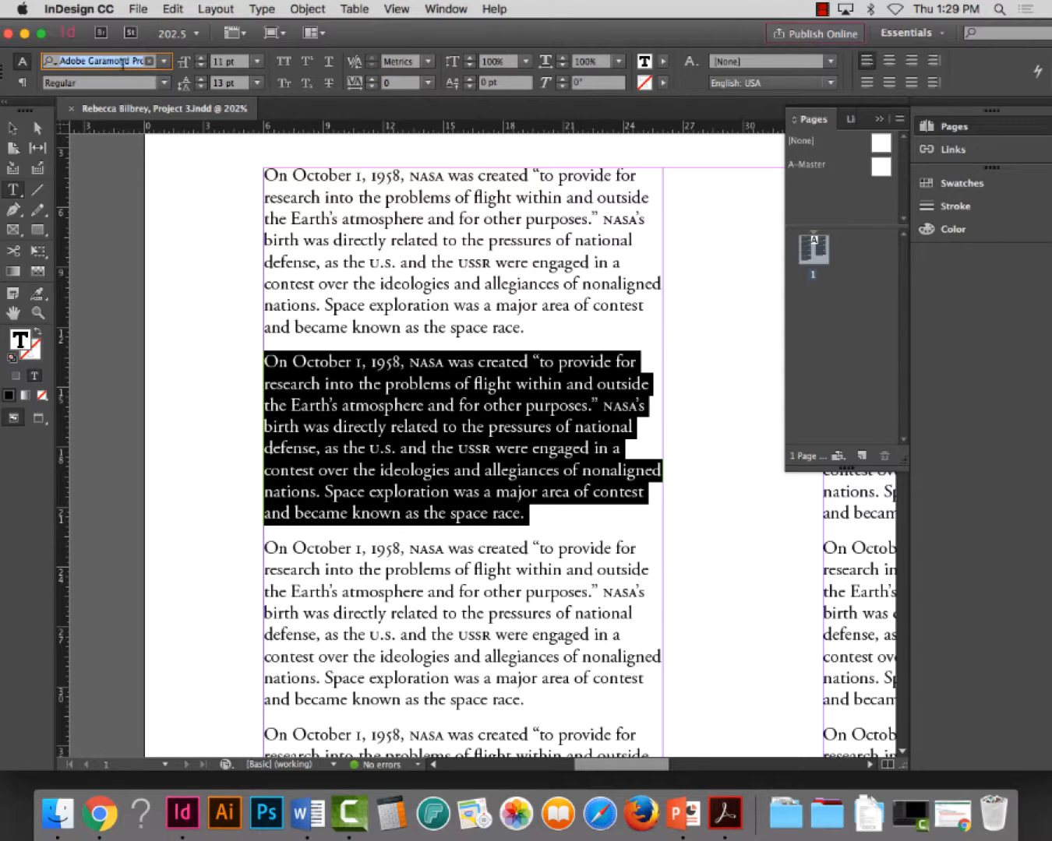
left_click(114, 60)
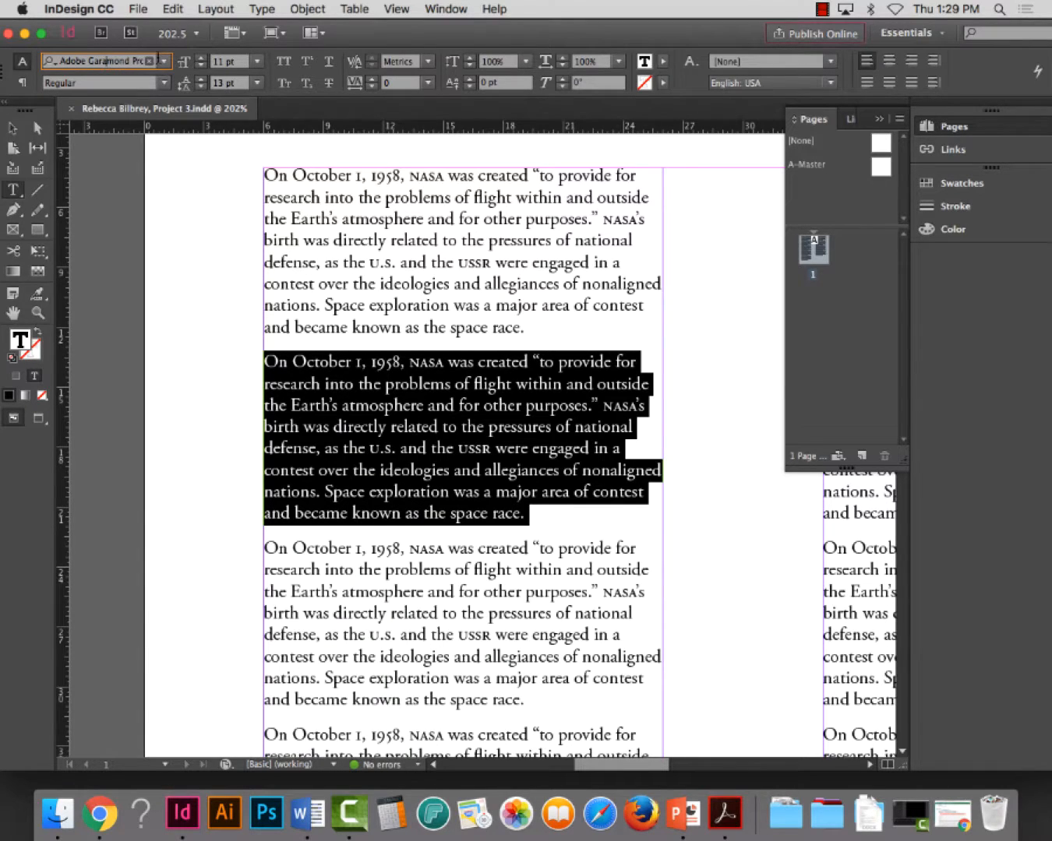
left_click(78, 82)
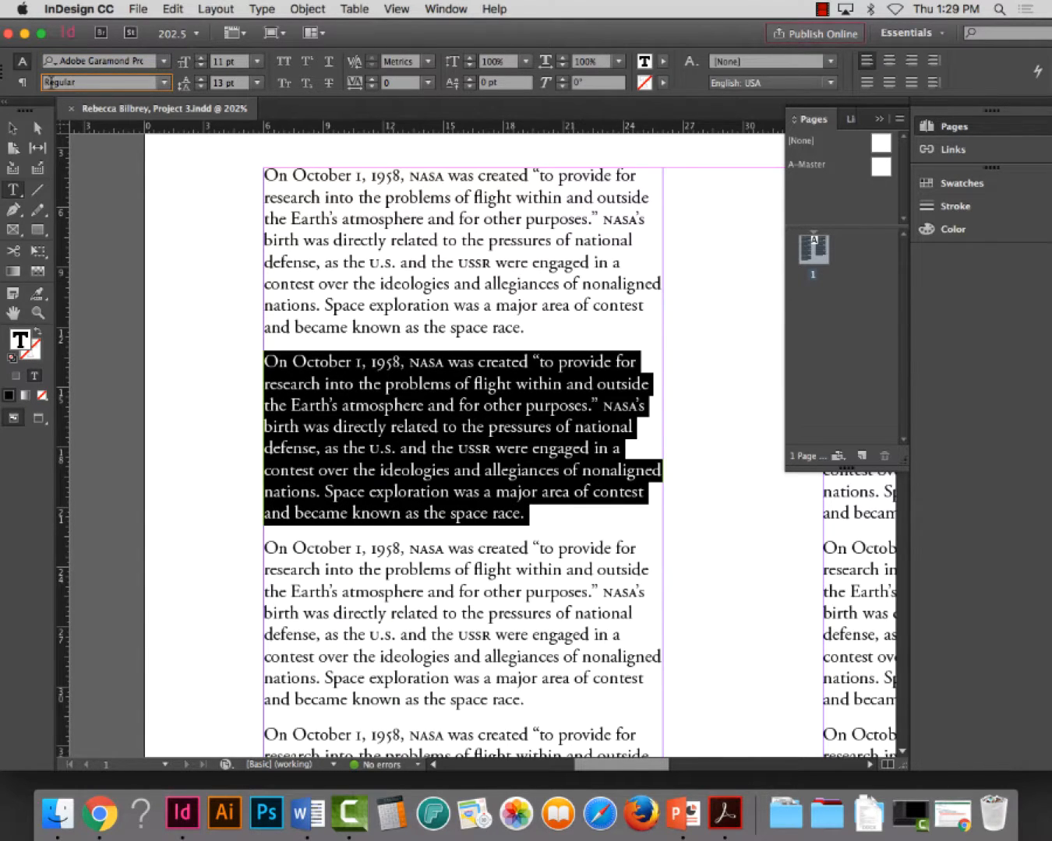
left_click(164, 83)
left_click(152, 117)
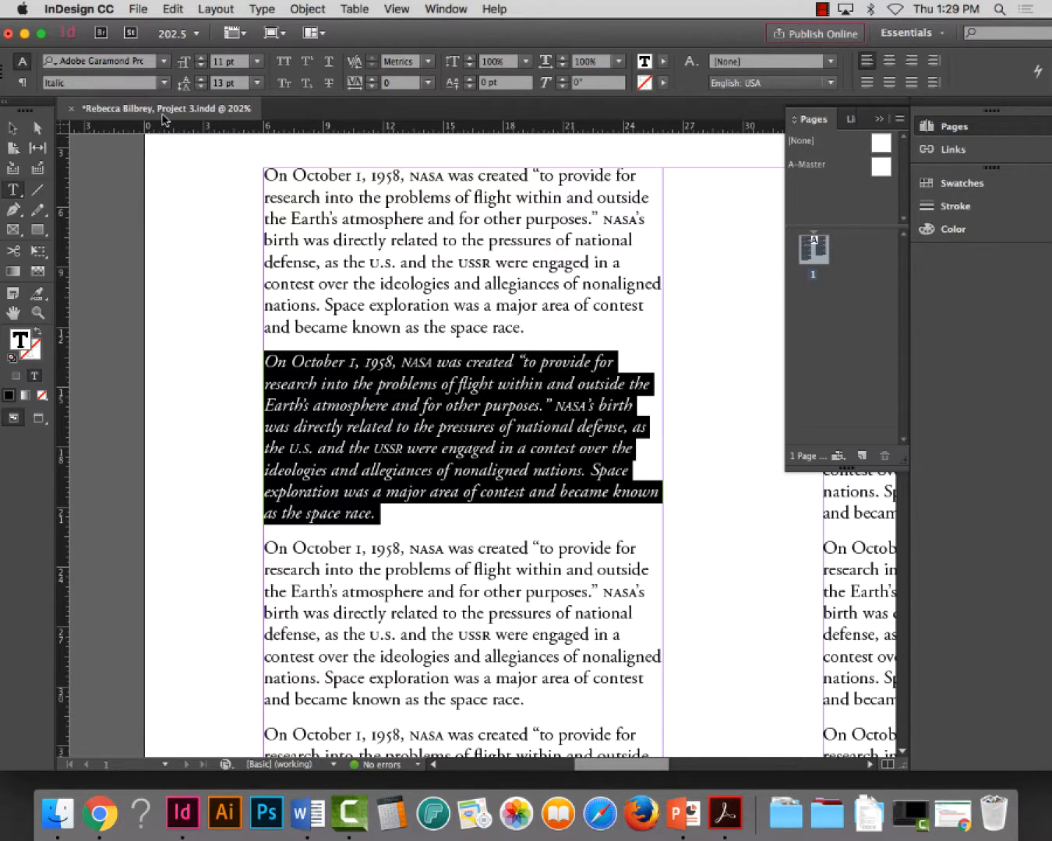
key("super+s")
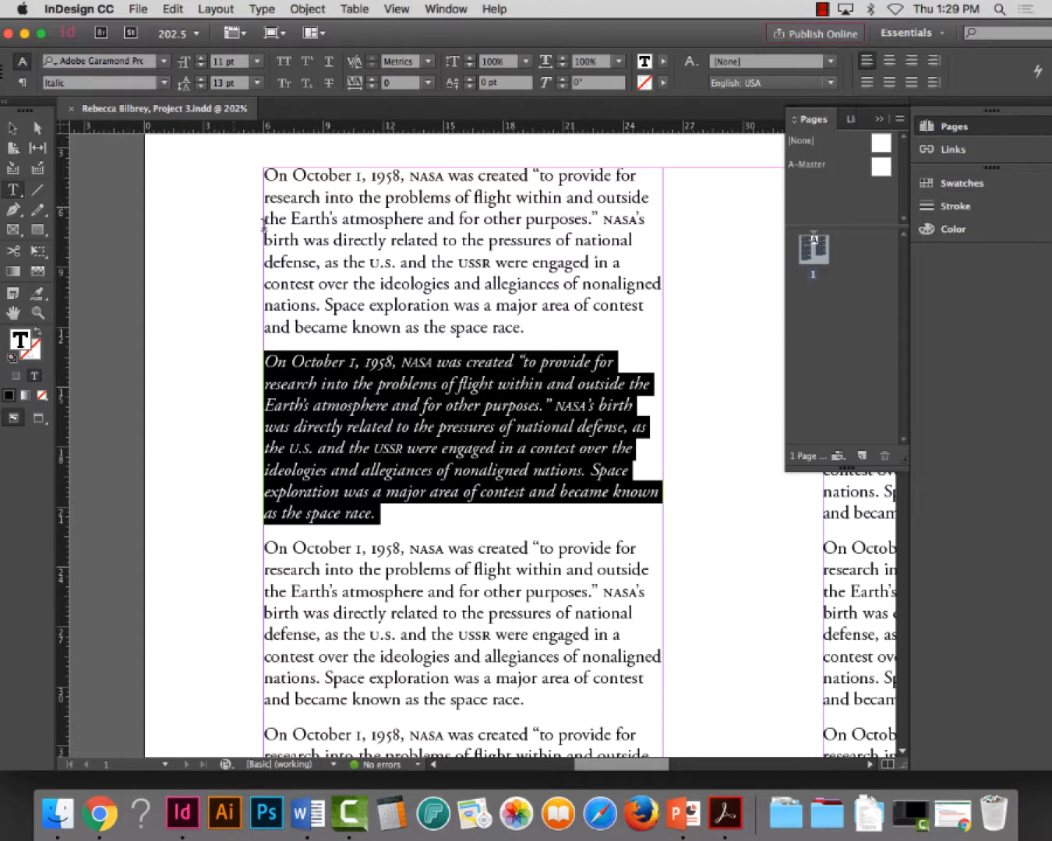
Compare the regular text of the first paragraph with the italic text of the second paragraph
scroll(320, 279, "down", 2)
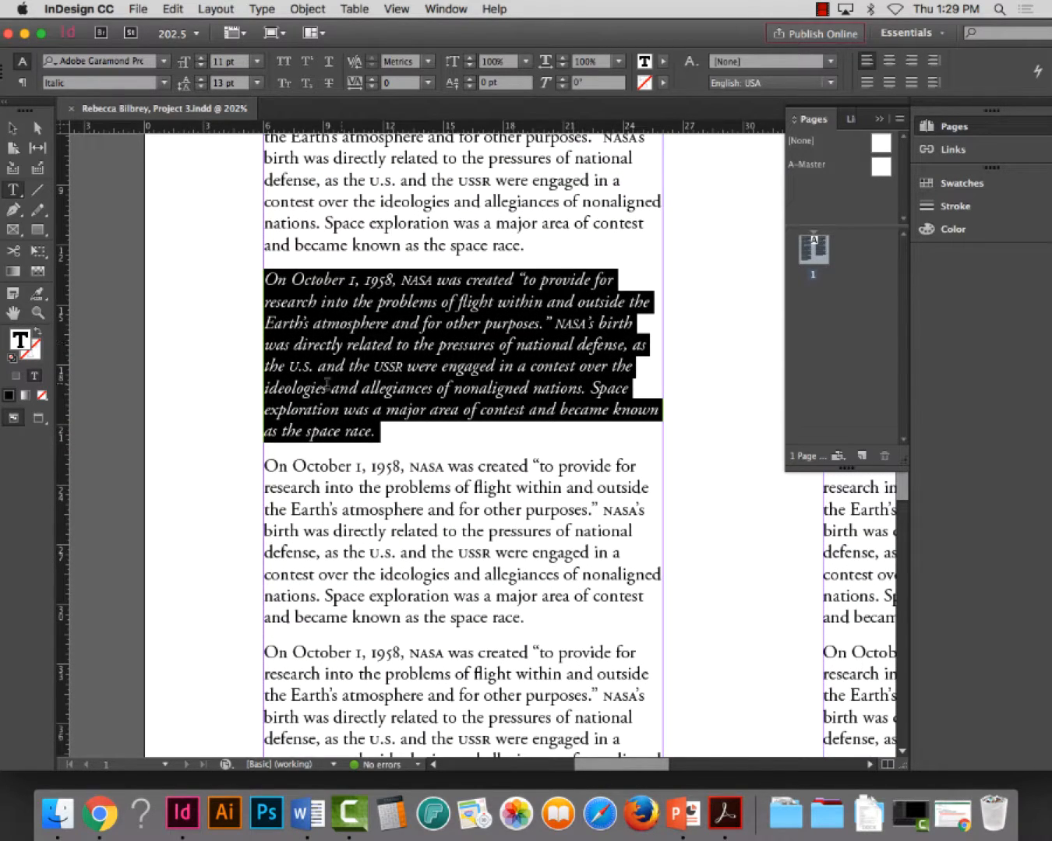
scroll(378, 399, "down", 1)
scroll(377, 399, "down", 1)
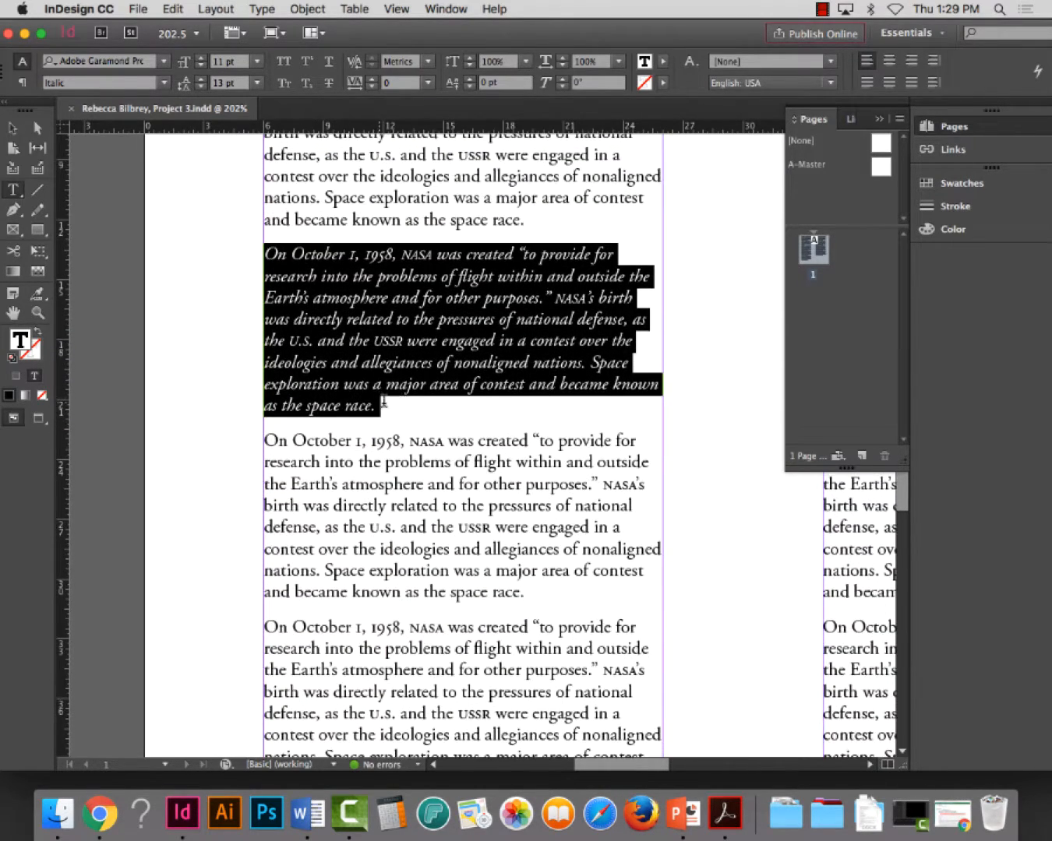
scroll(444, 382, "up", 4)
scroll(421, 488, "down", 2)
scroll(427, 493, "down", 5)
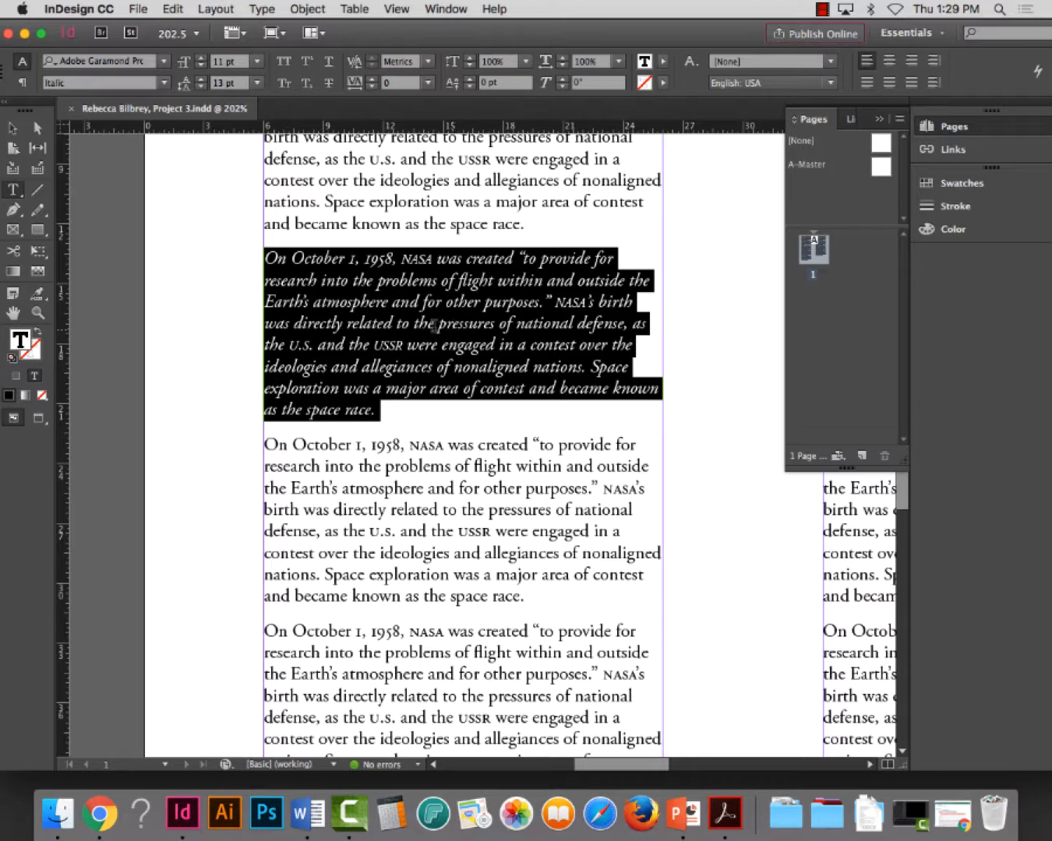
left_click_drag(446, 160, 495, 203)
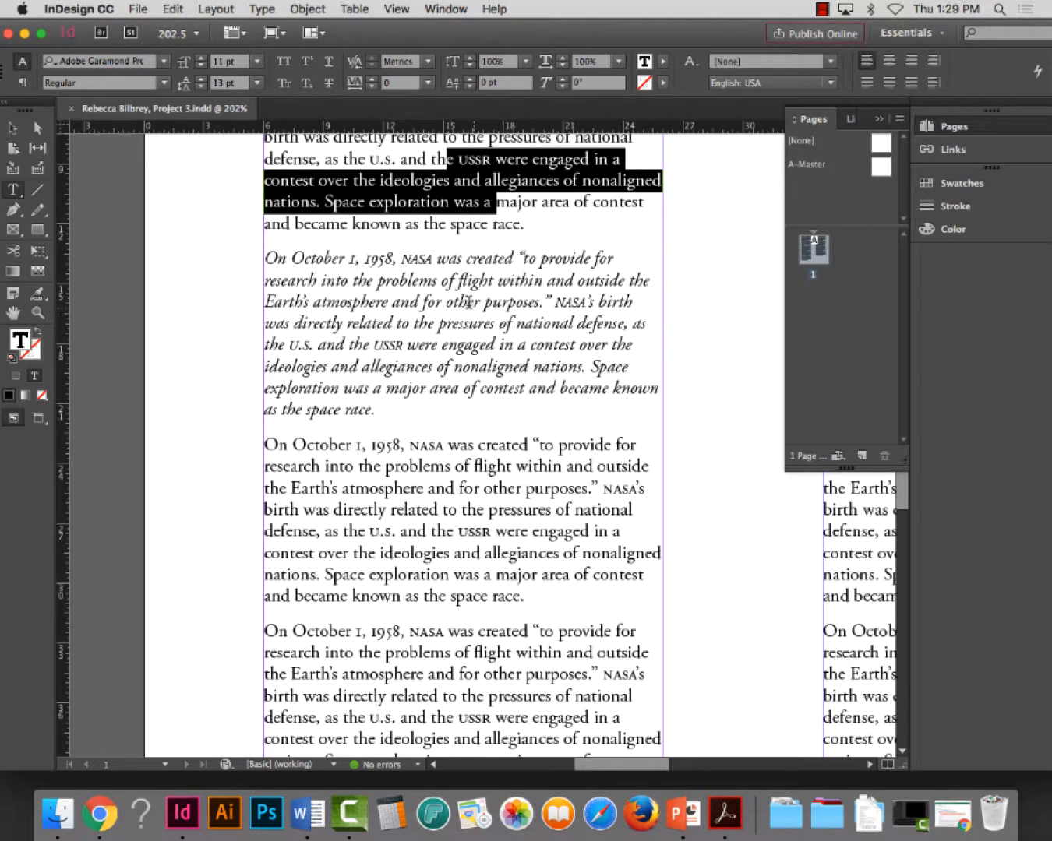
left_click_drag(432, 279, 494, 344)
Set the font style of the first column's third paragraph to Bold
scroll(499, 533, "down", 2)
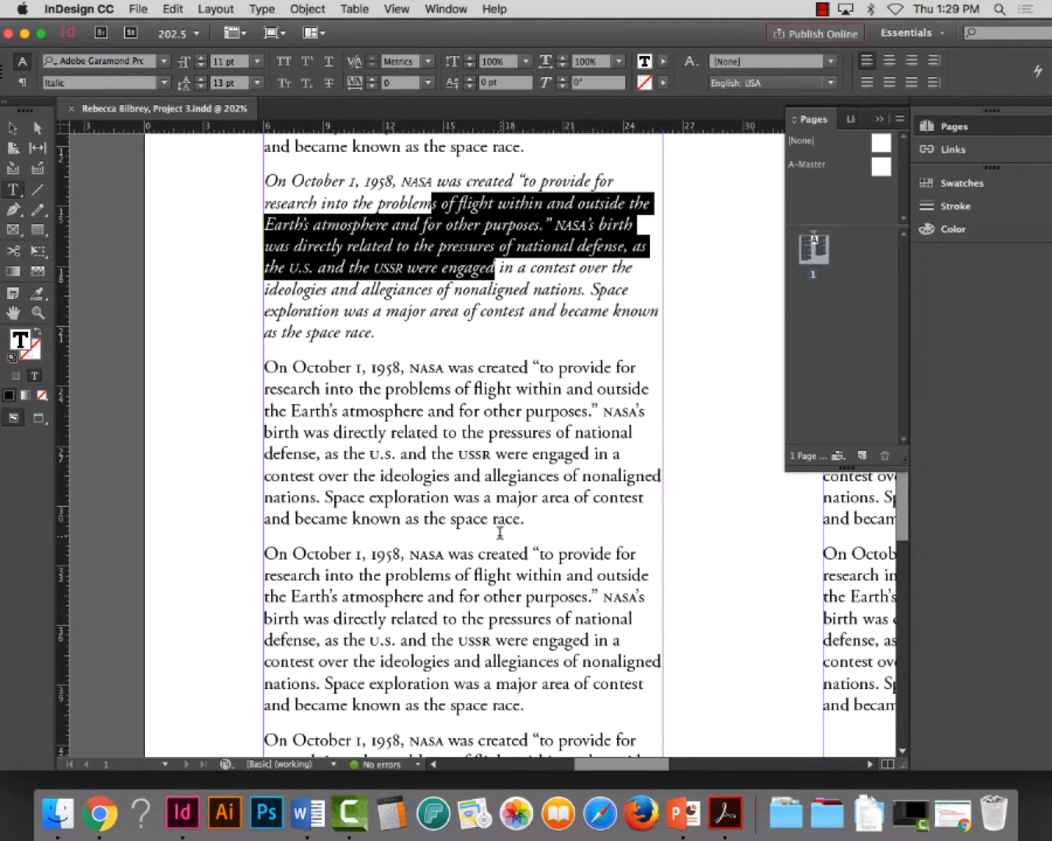
triple_click(438, 450)
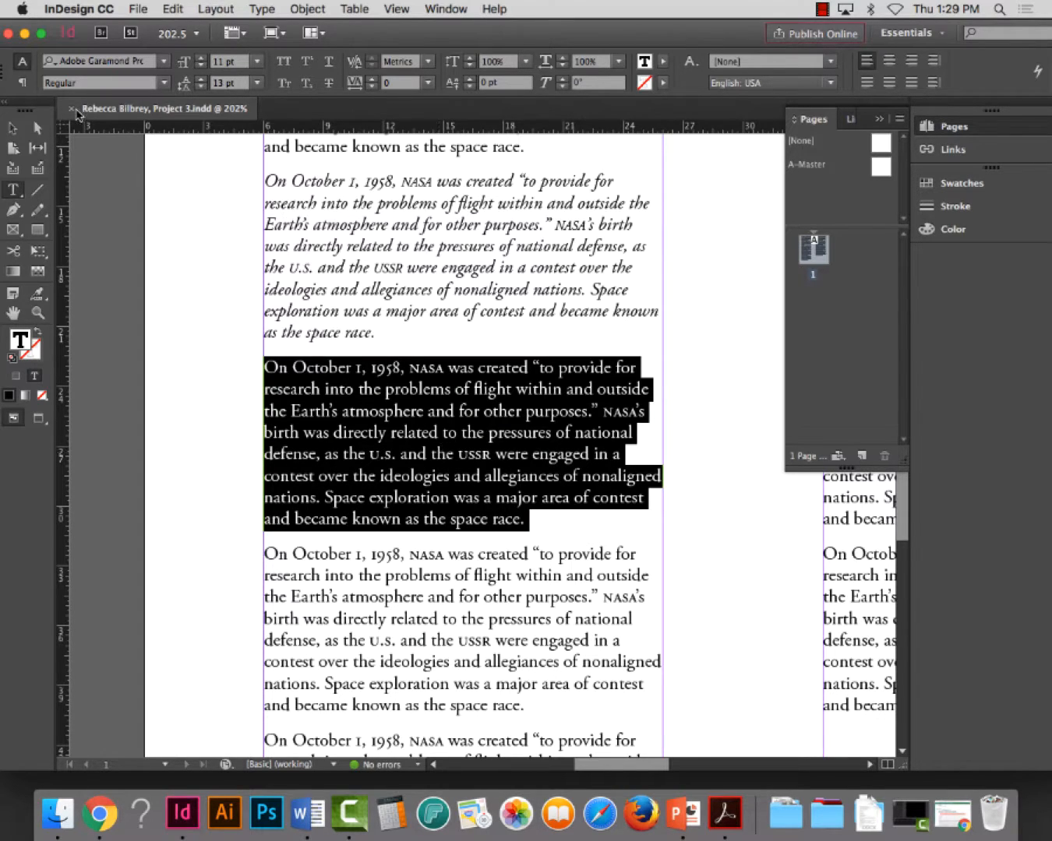
left_click(165, 83)
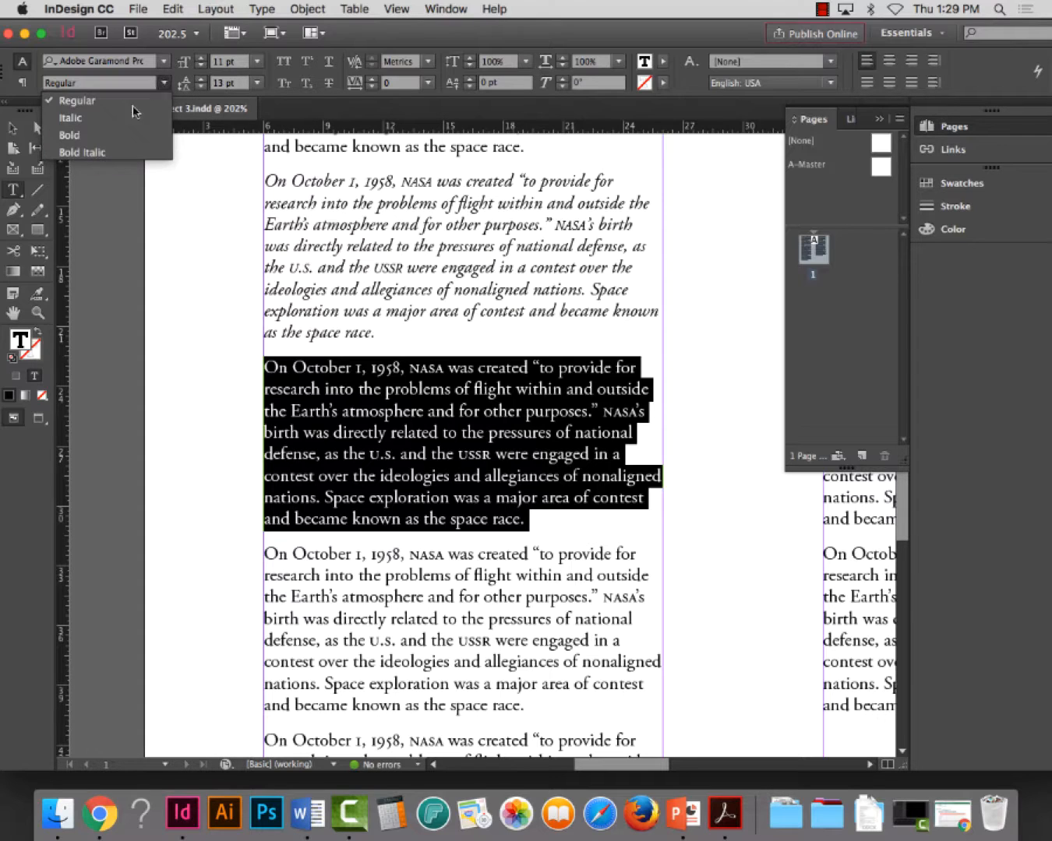
left_click(117, 132)
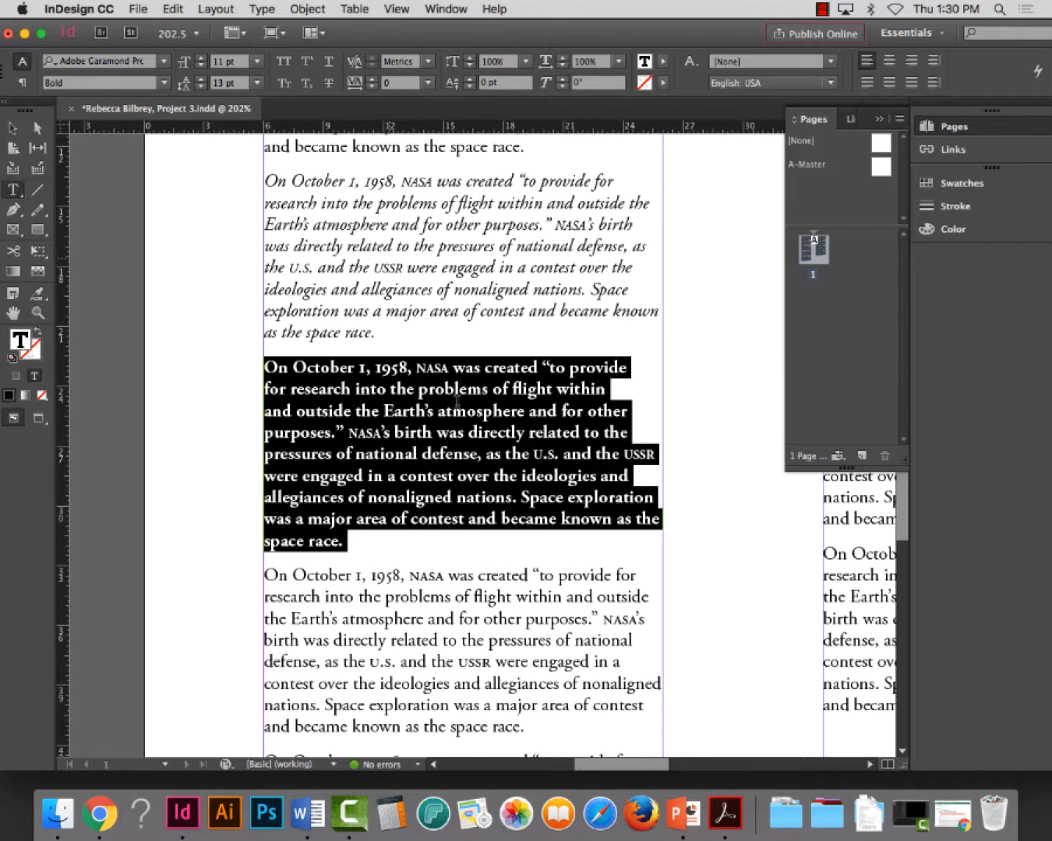
Format the entire fourth paragraph of the first column as All Caps
scroll(456, 425, "down", 3)
scroll(458, 433, "down", 3)
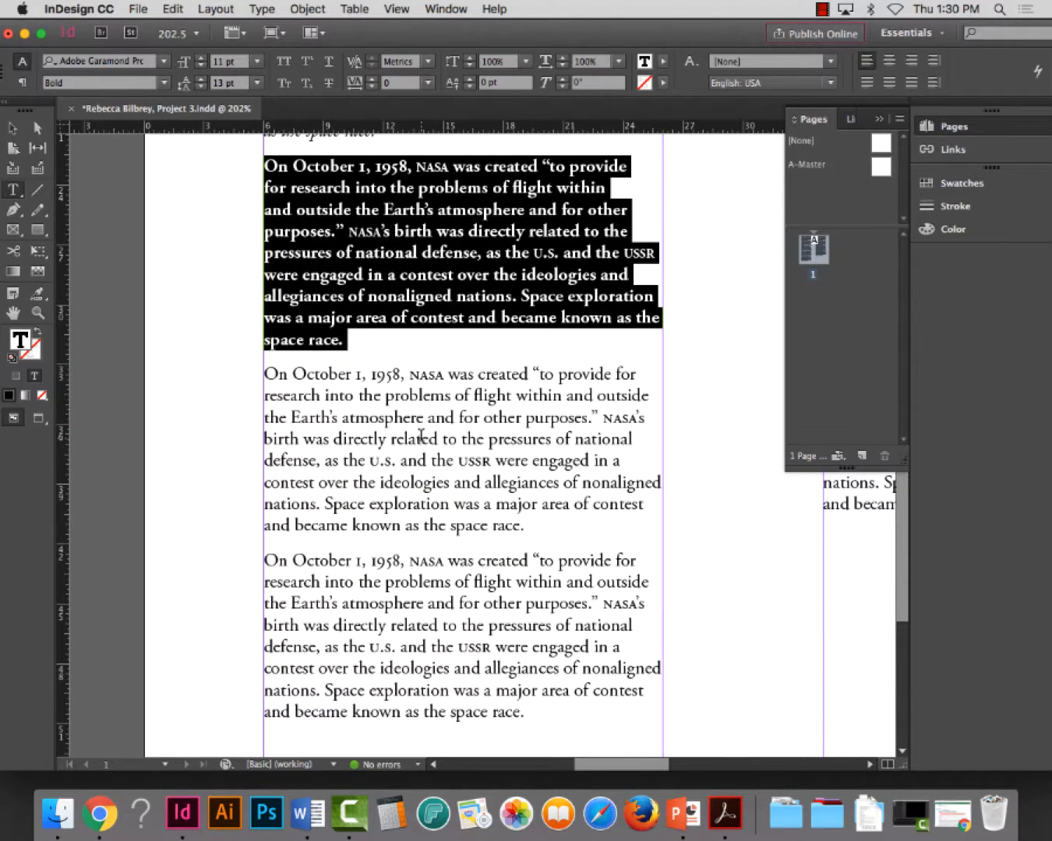
triple_click(420, 435)
left_click(420, 434)
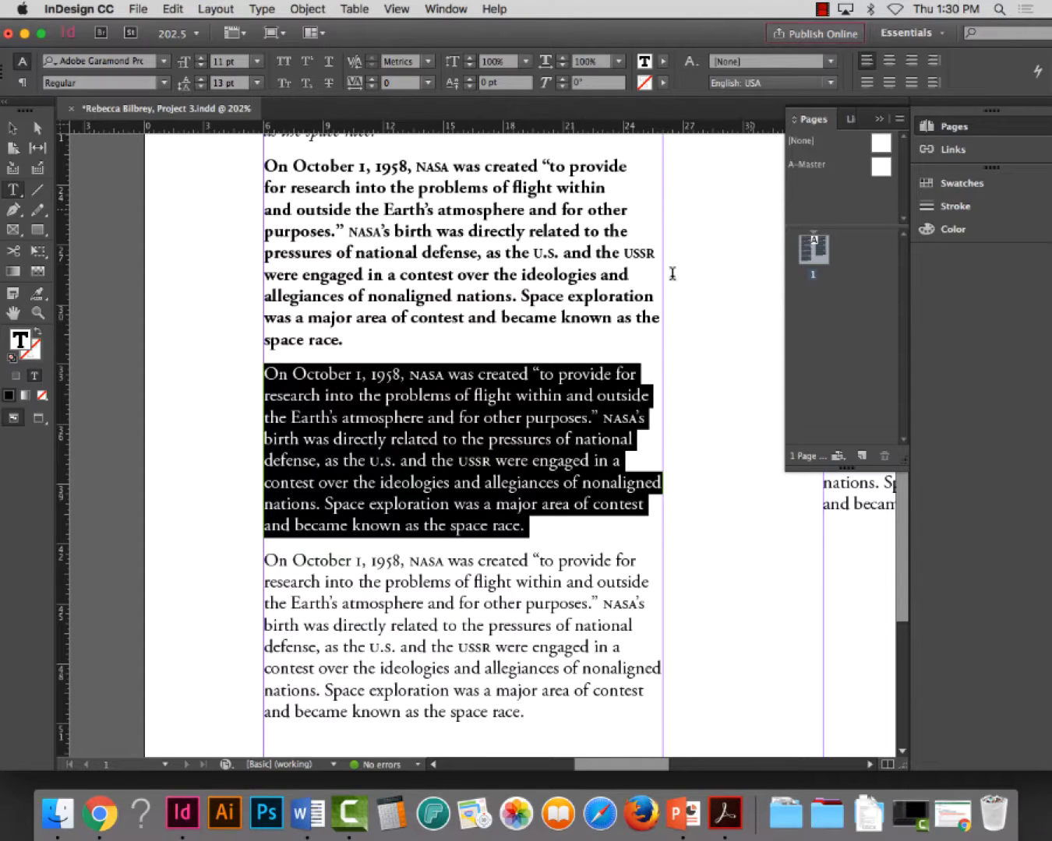
left_click(285, 66)
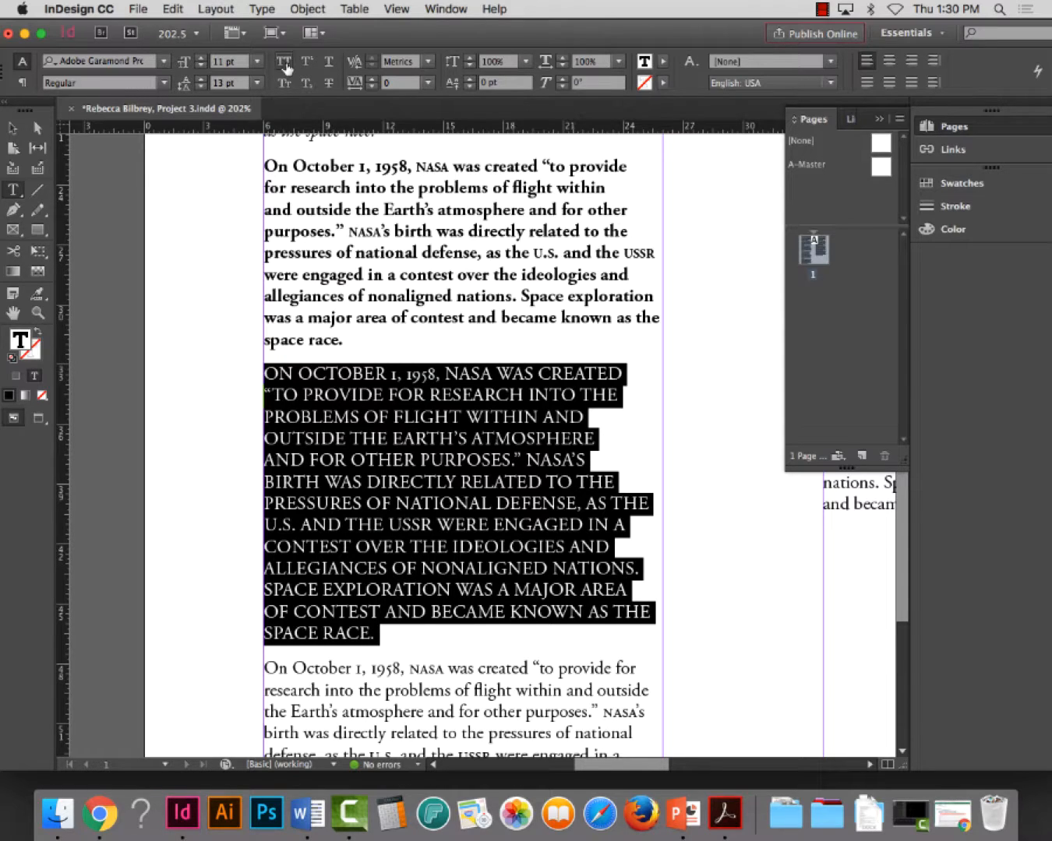
Set the OpenType figure style of the first column's all-caps fourth paragraph to Tabular Lining
left_click(413, 459)
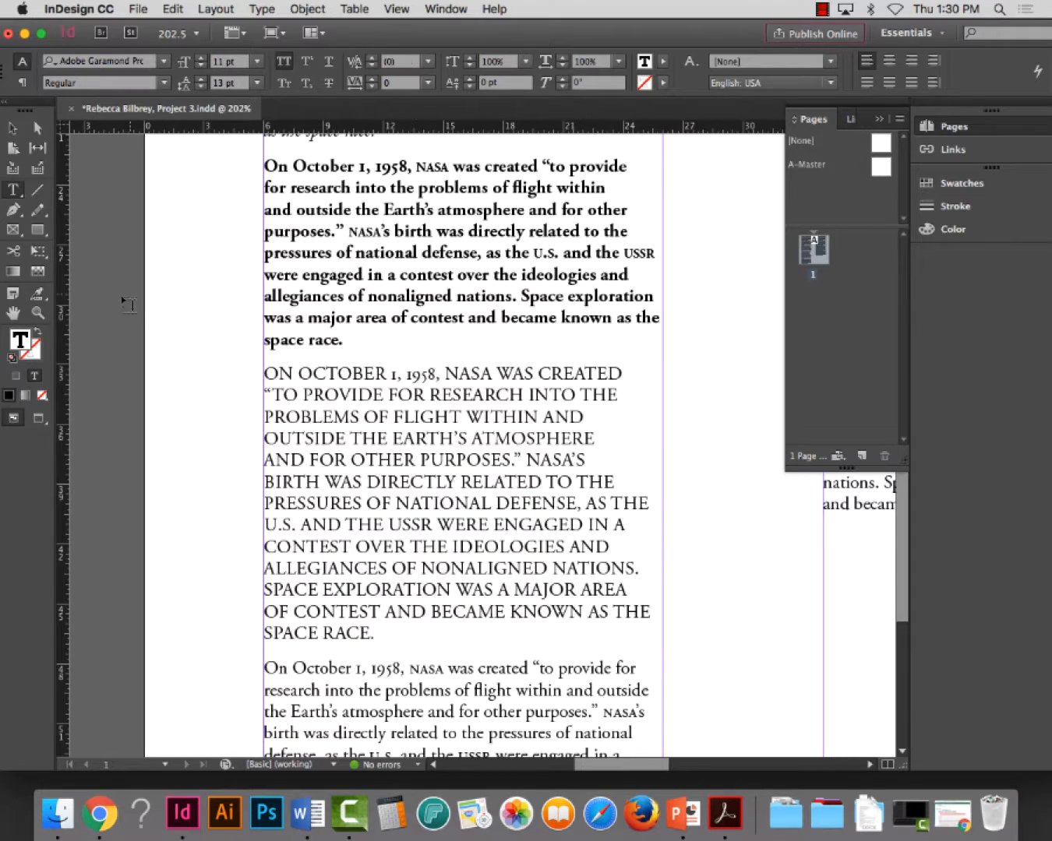
left_click(35, 320)
left_click_drag(259, 365, 723, 659)
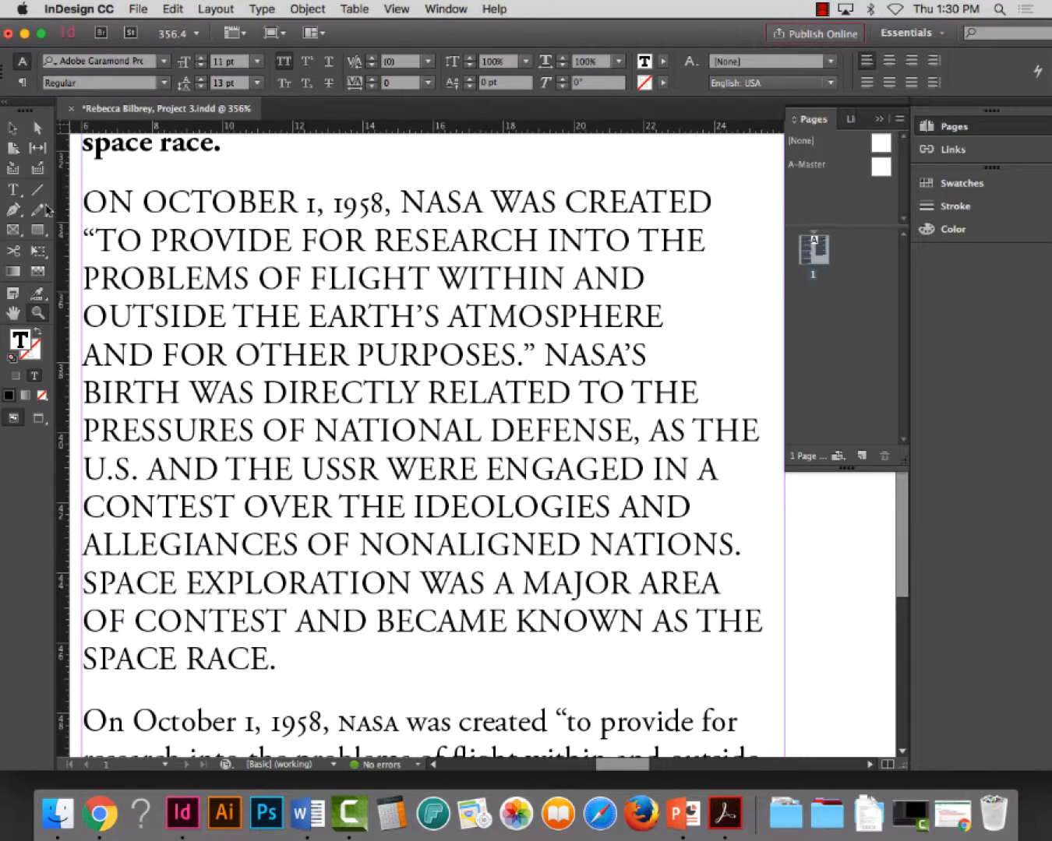
key("t")
triple_click(215, 204)
triple_click(217, 227)
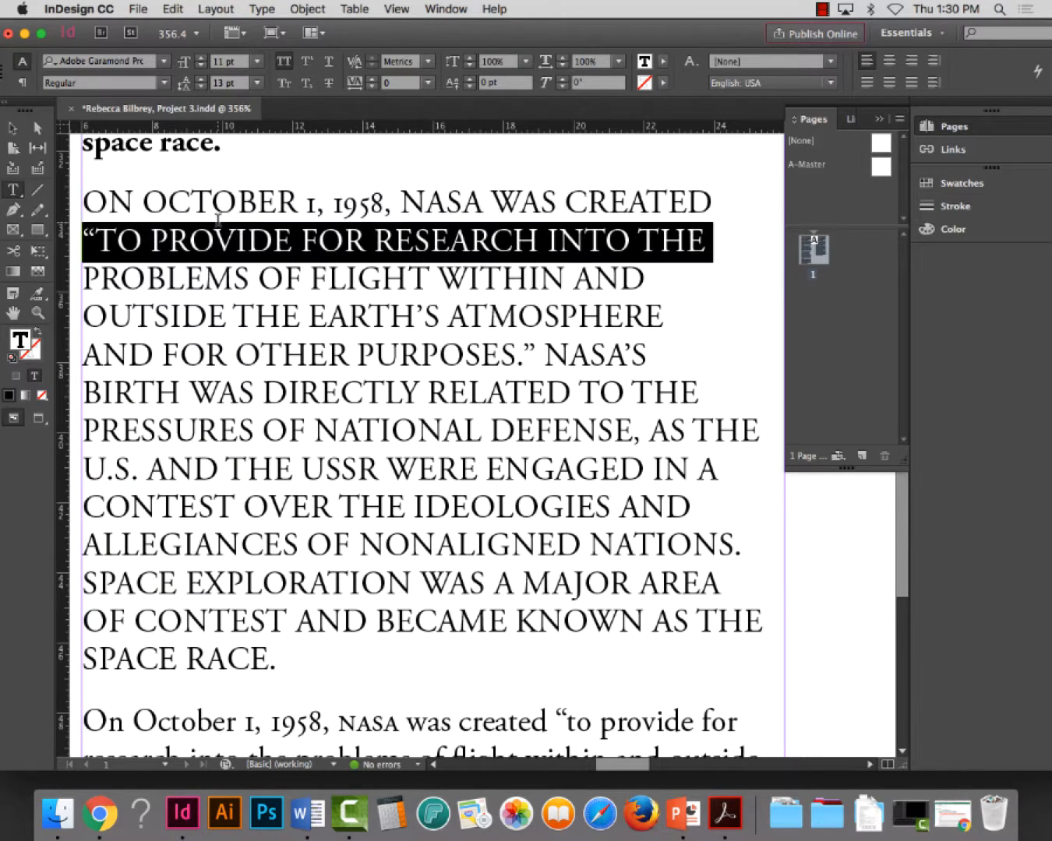
left_click(217, 228)
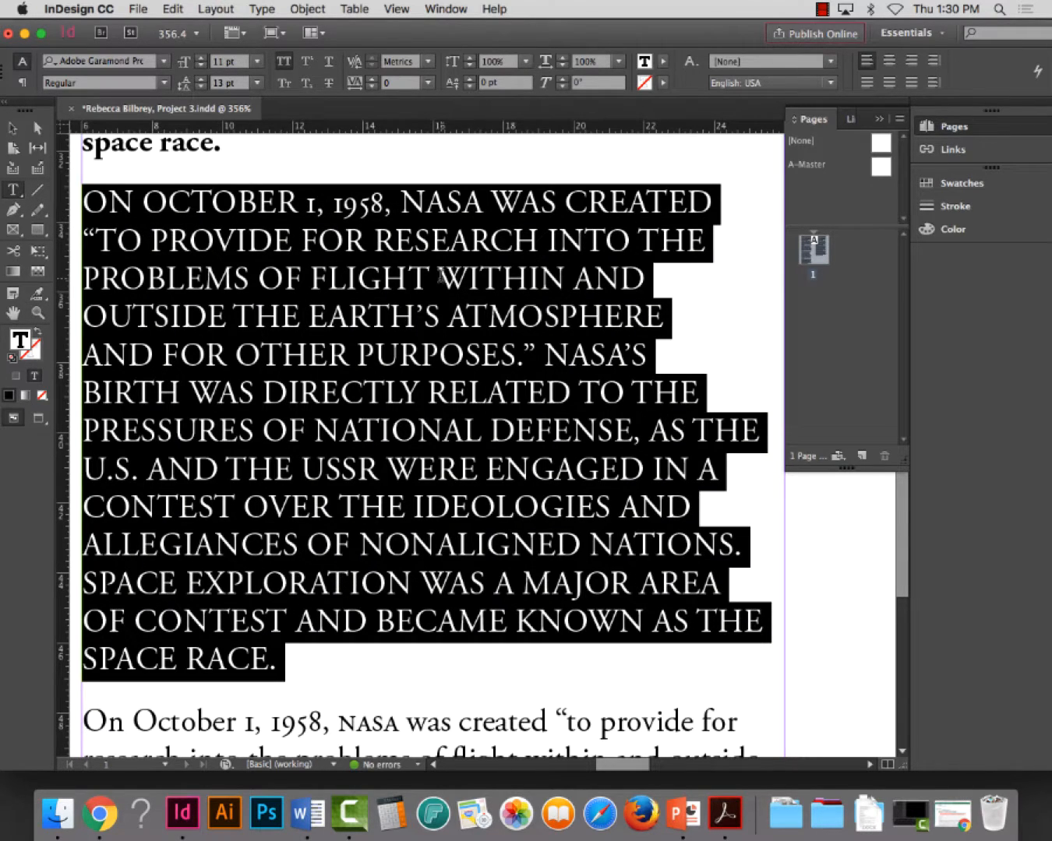
left_click_drag(524, 39, 495, 38)
left_click(1033, 71)
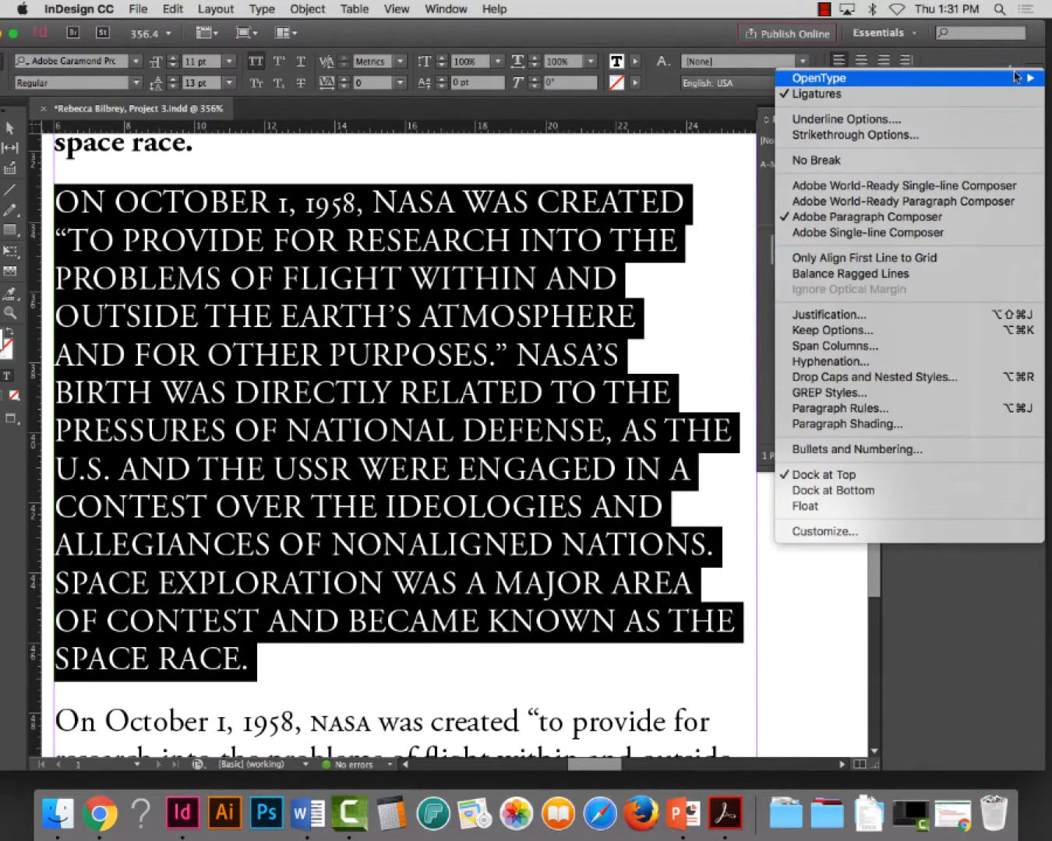
mouse_move(900, 84)
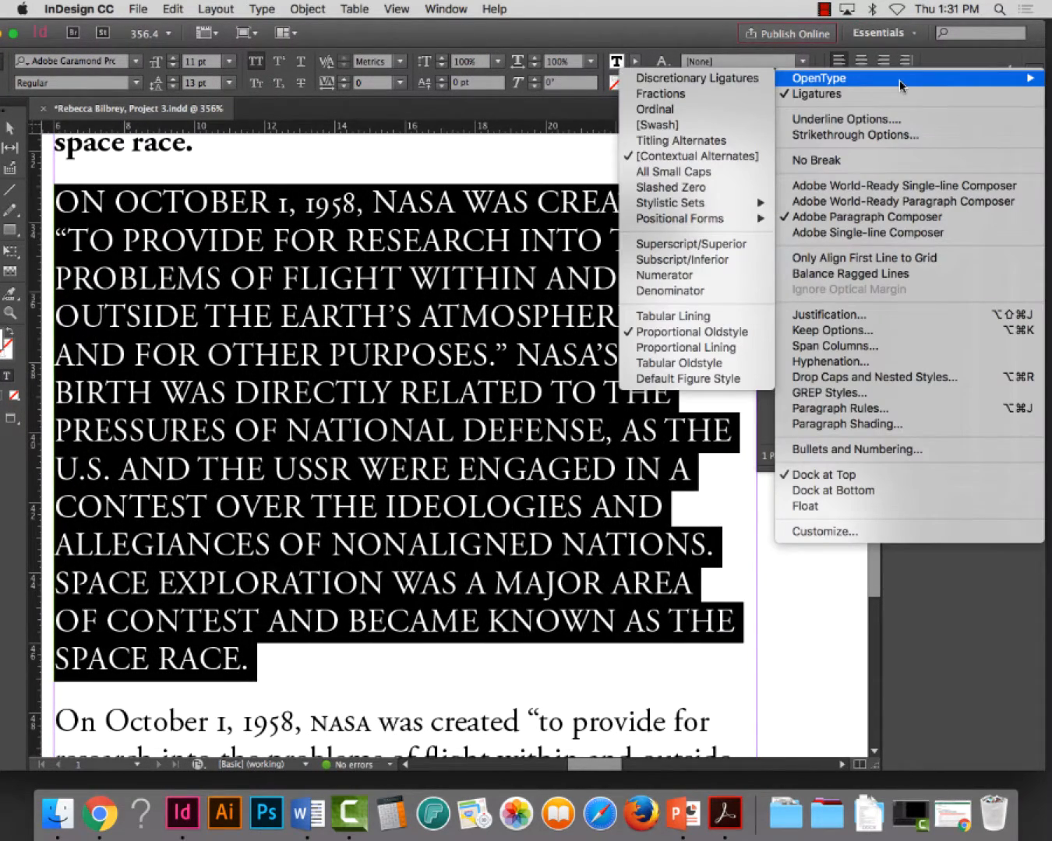
left_click(671, 316)
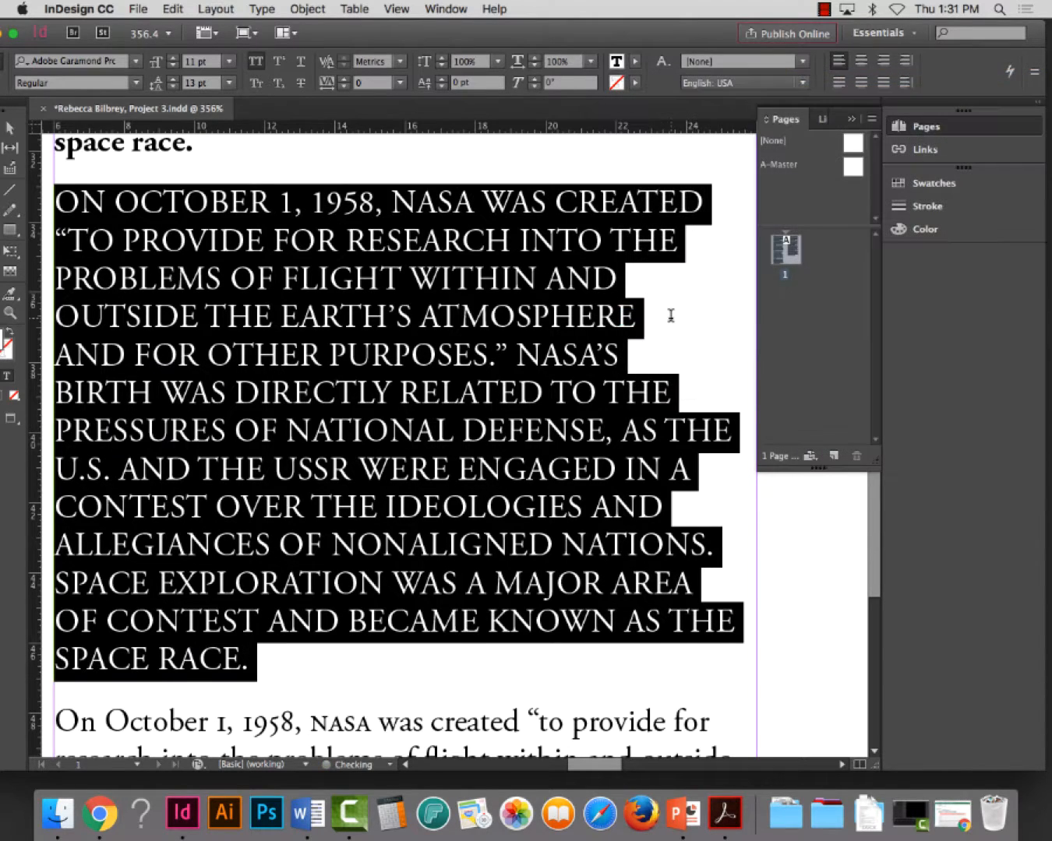
left_click(1037, 73)
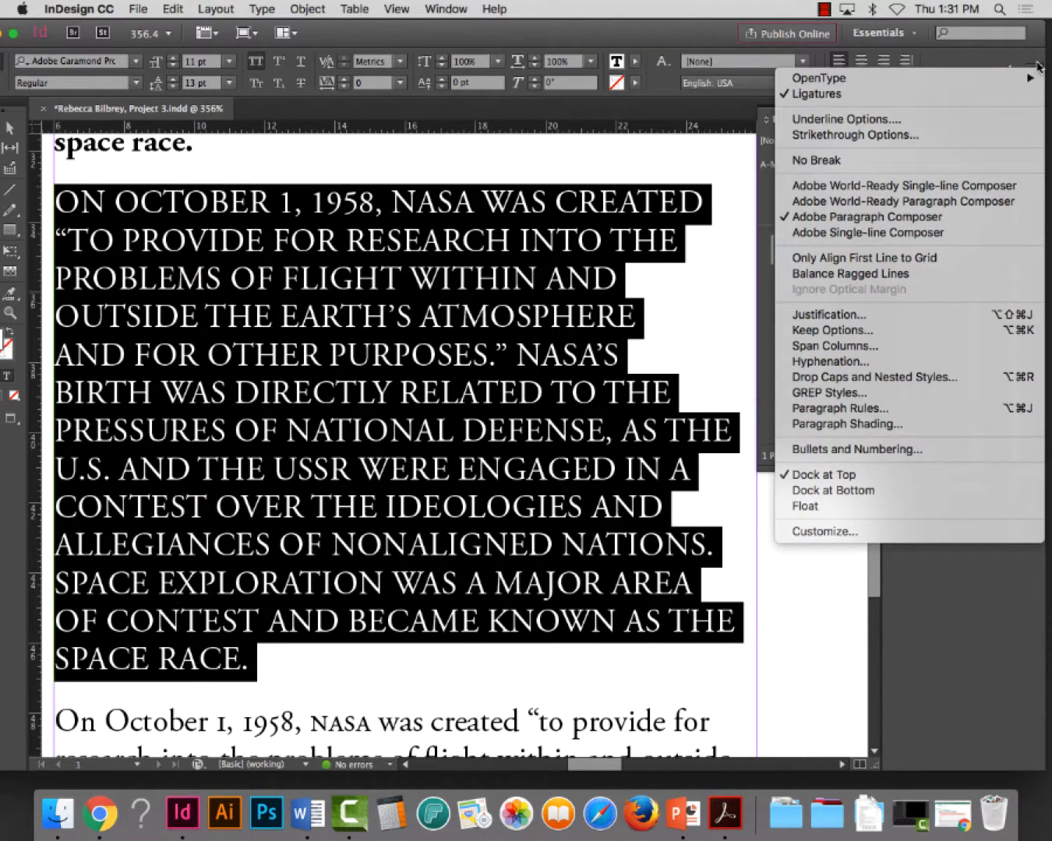
left_click(1036, 73)
left_click(1036, 73)
mouse_move(1037, 75)
left_click(313, 170)
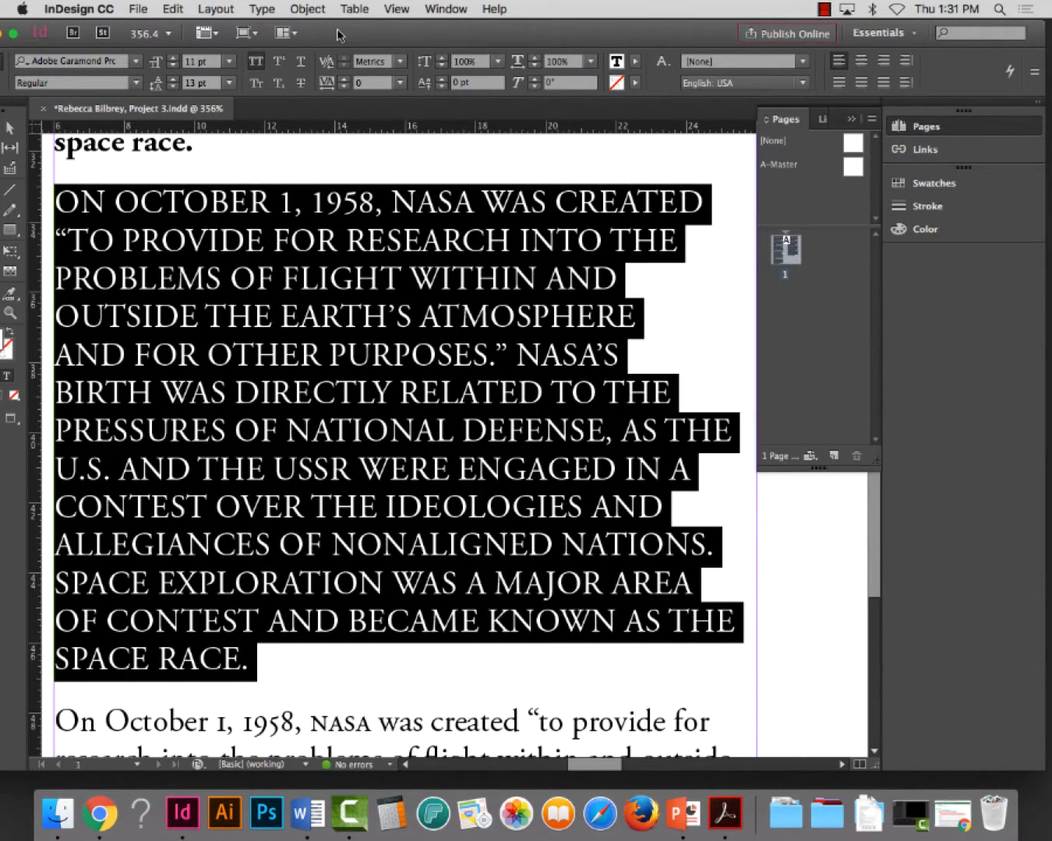
Format the entire fifth paragraph of the first column as Small Caps and save the document
left_click_drag(335, 33, 363, 33)
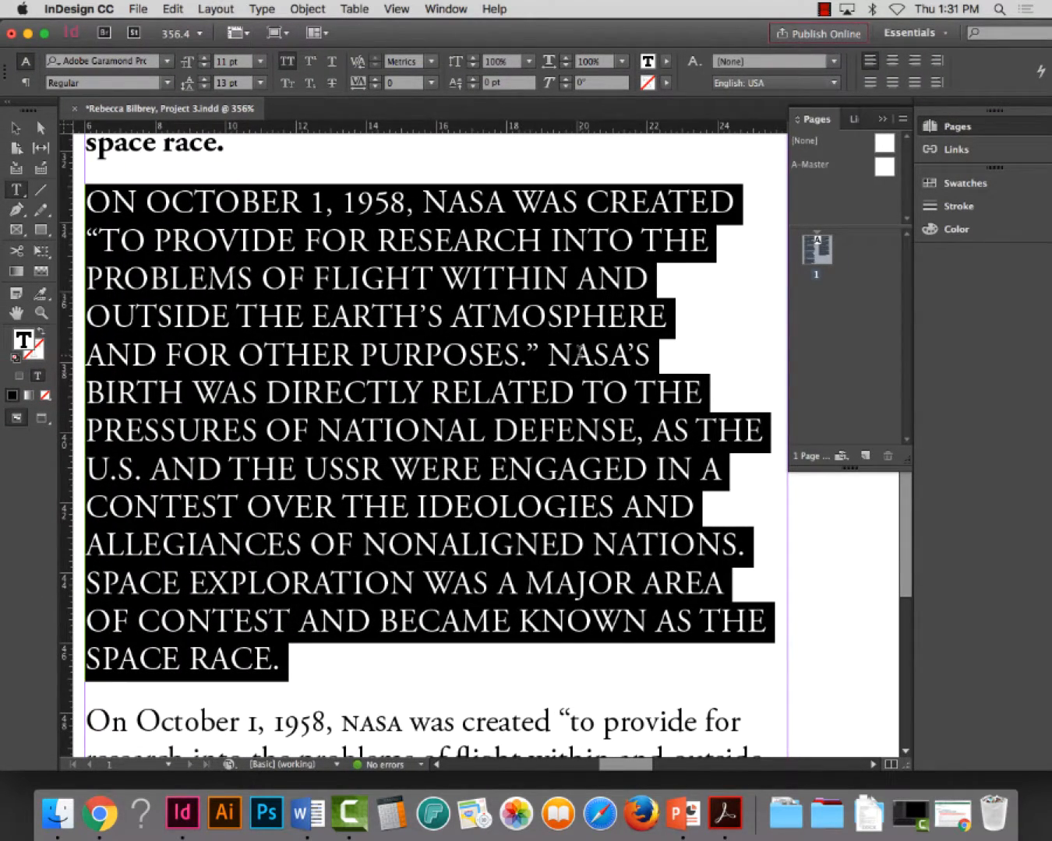
left_click(470, 203)
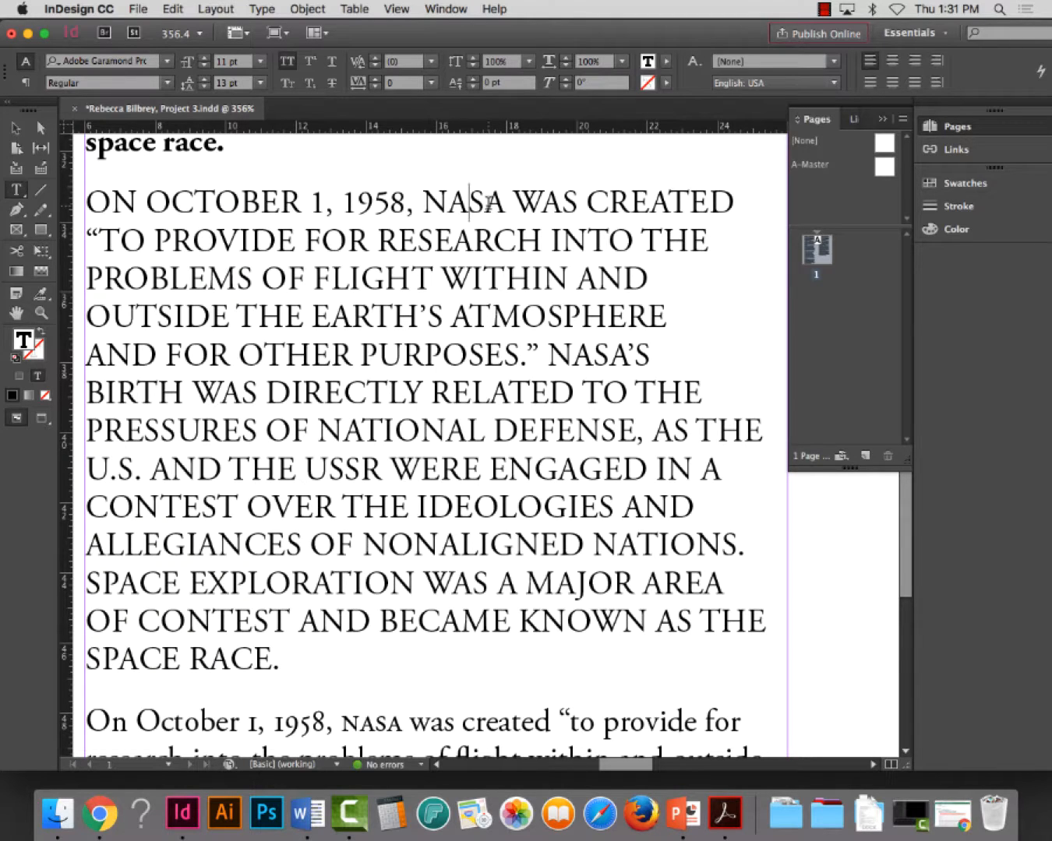
scroll(385, 341, "up", 1)
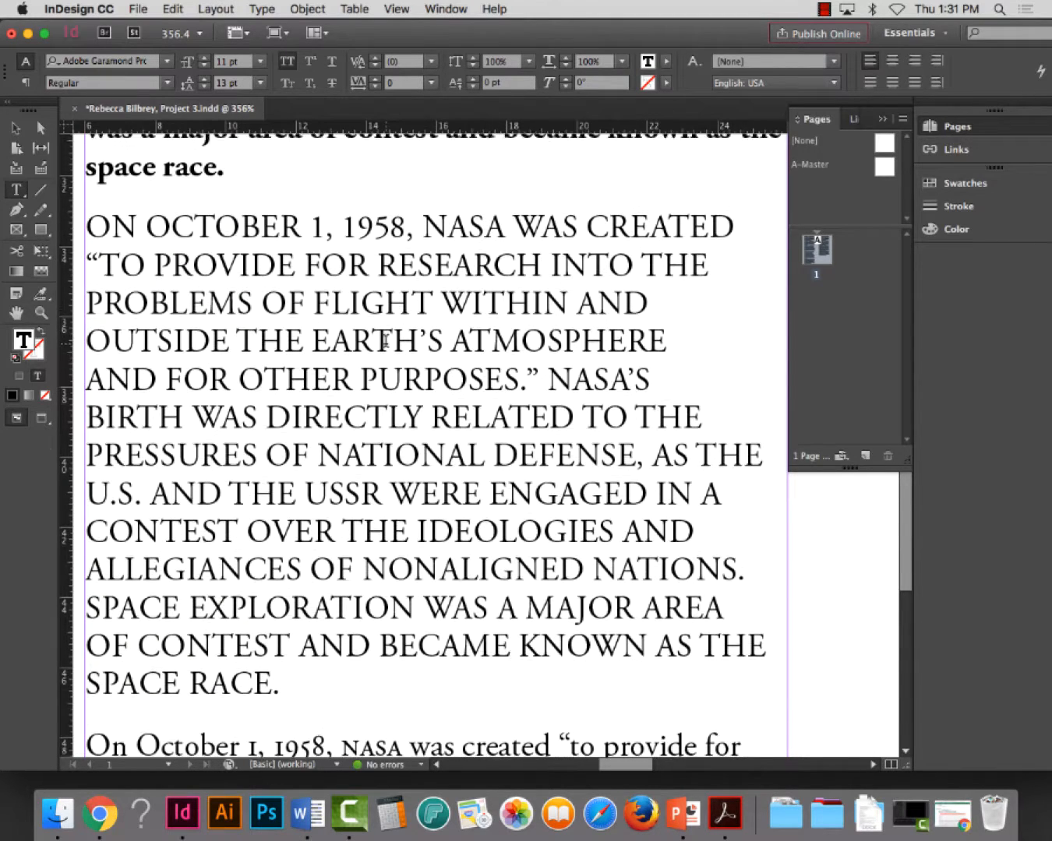
scroll(384, 341, "down", 5)
key("super+minus")
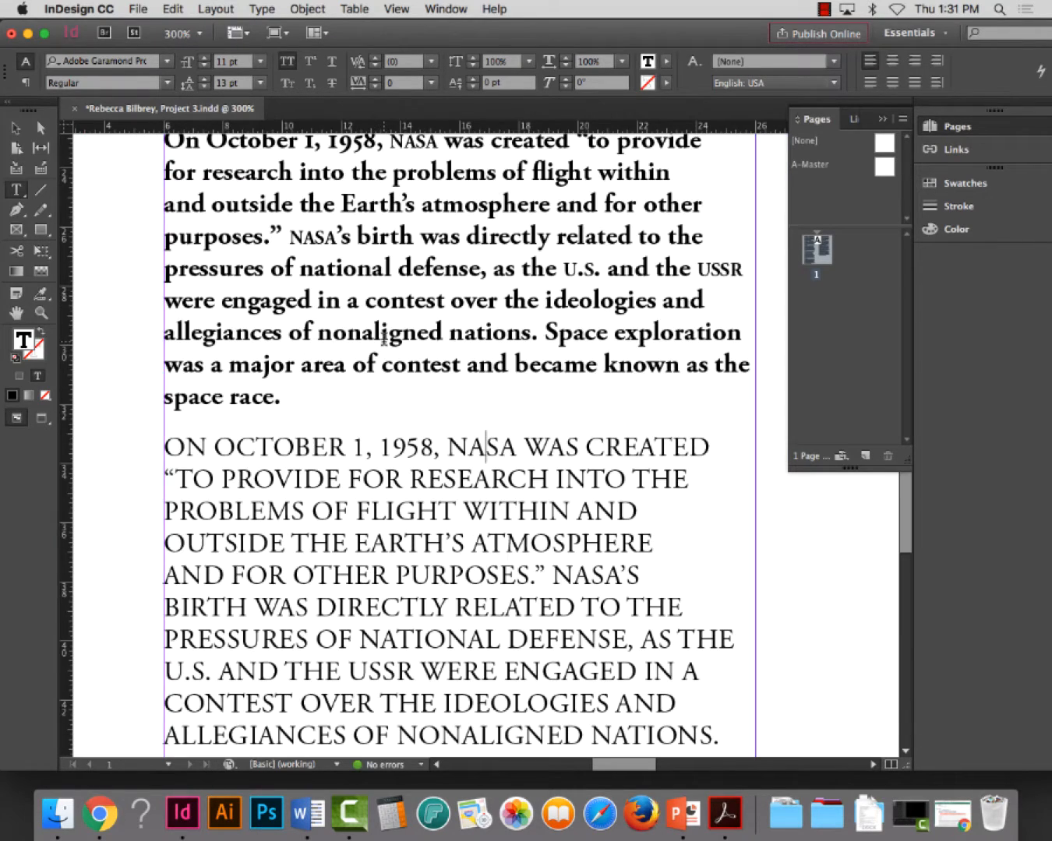
scroll(542, 364, "up", 6)
scroll(554, 370, "down", 12)
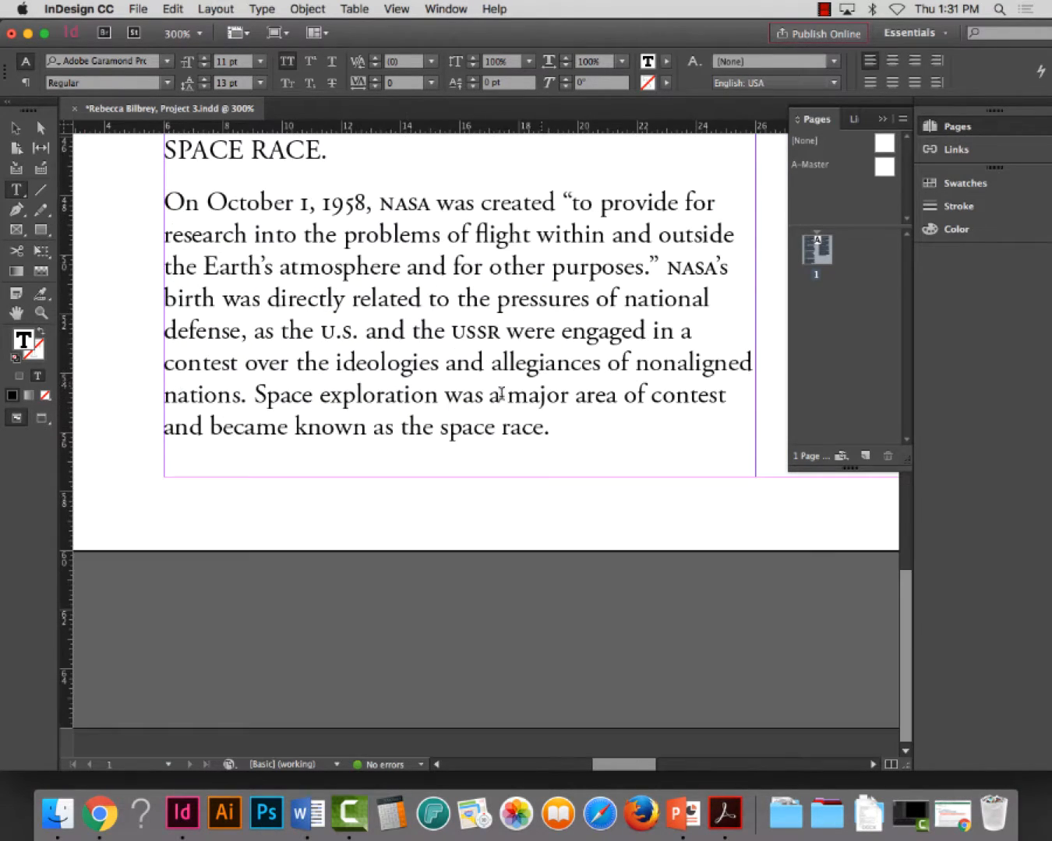
double_click(393, 326)
double_click(394, 326)
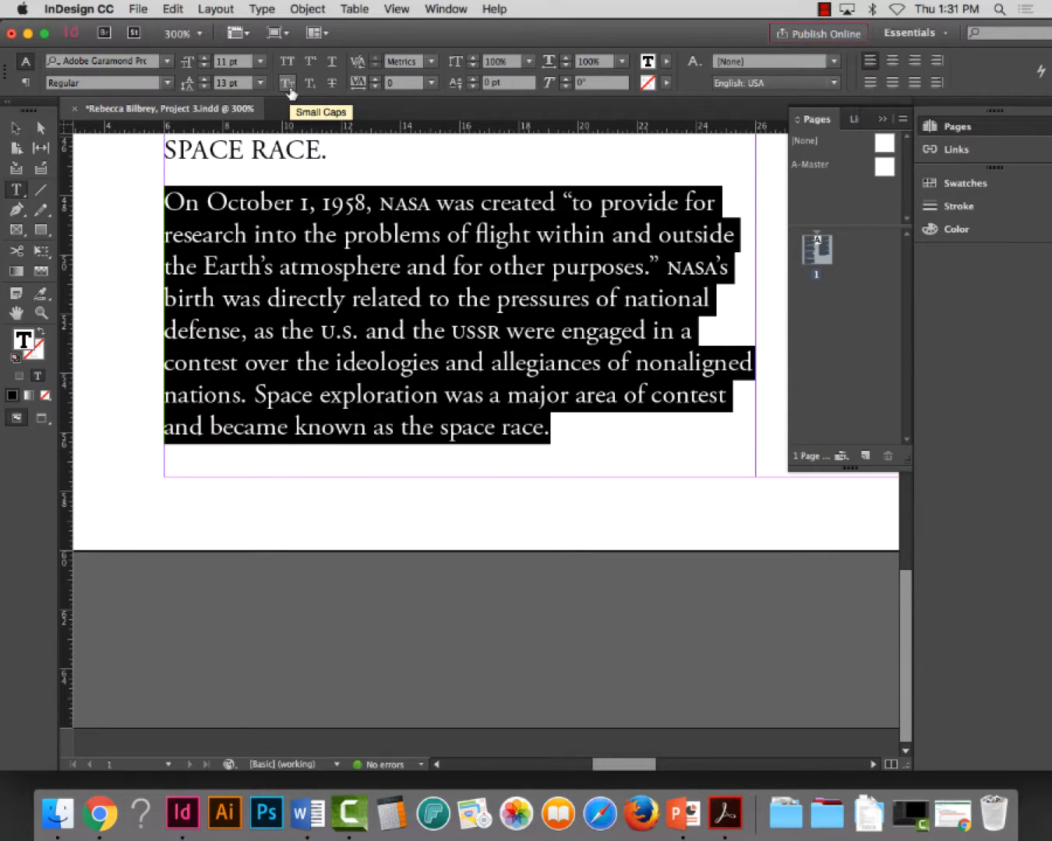
left_click(288, 83)
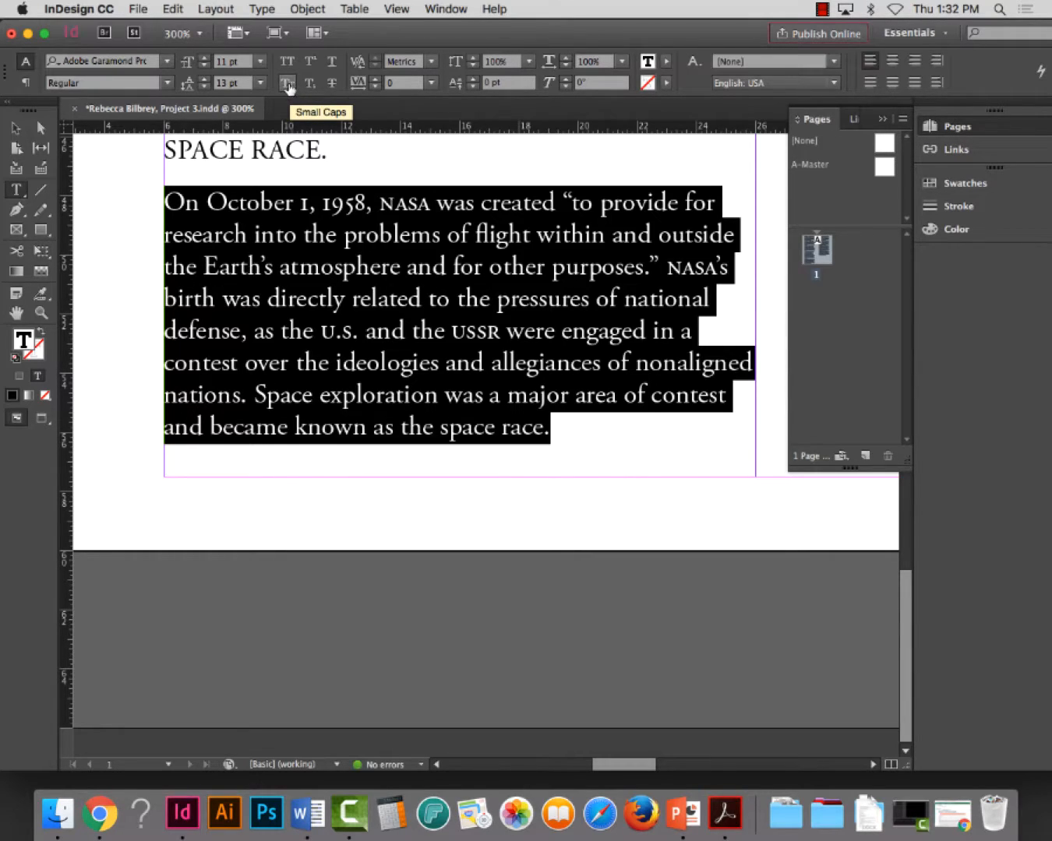
left_click(289, 84)
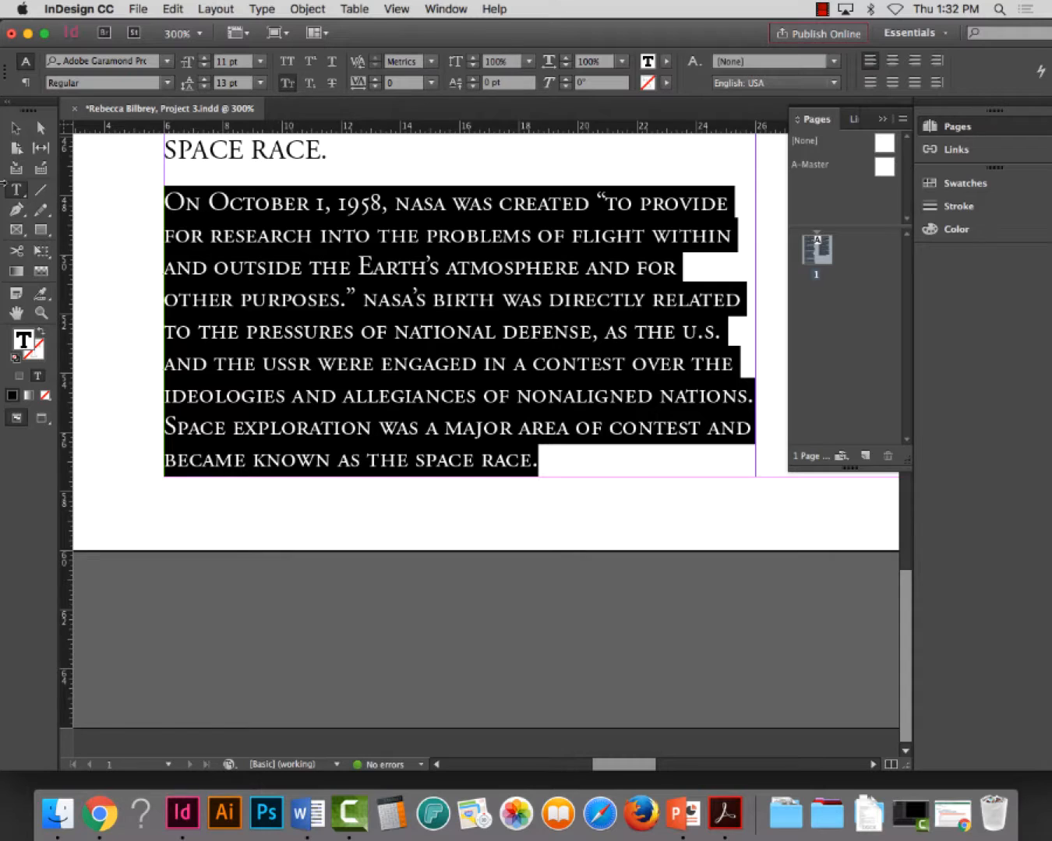
left_click(238, 276)
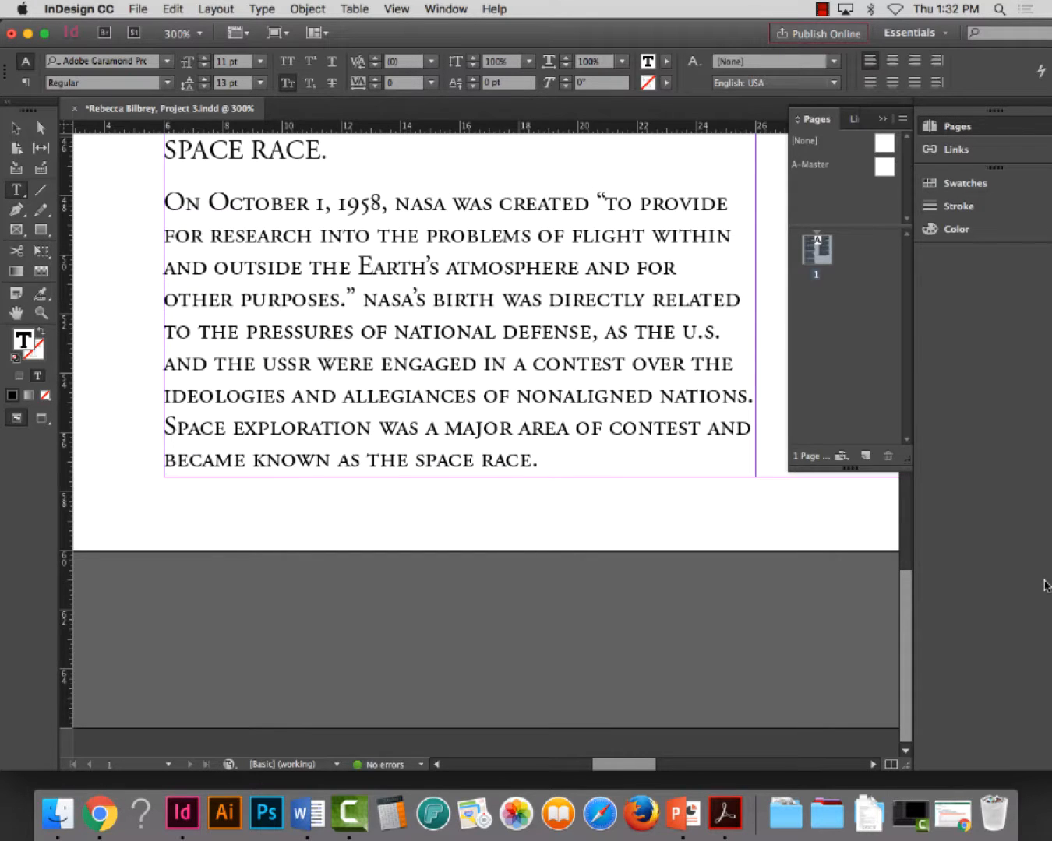
key("super+s")
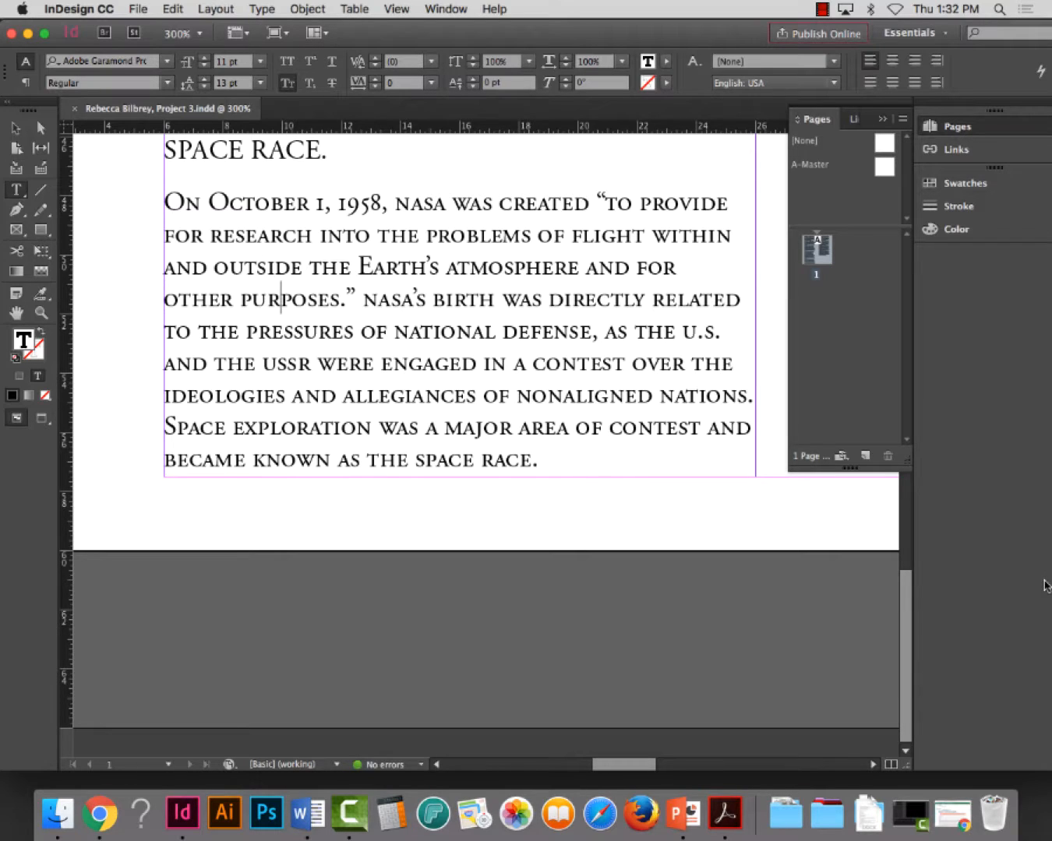
Shorten the first column's text frame from its bottom edge to a height of about 53p1.2
key("super+0")
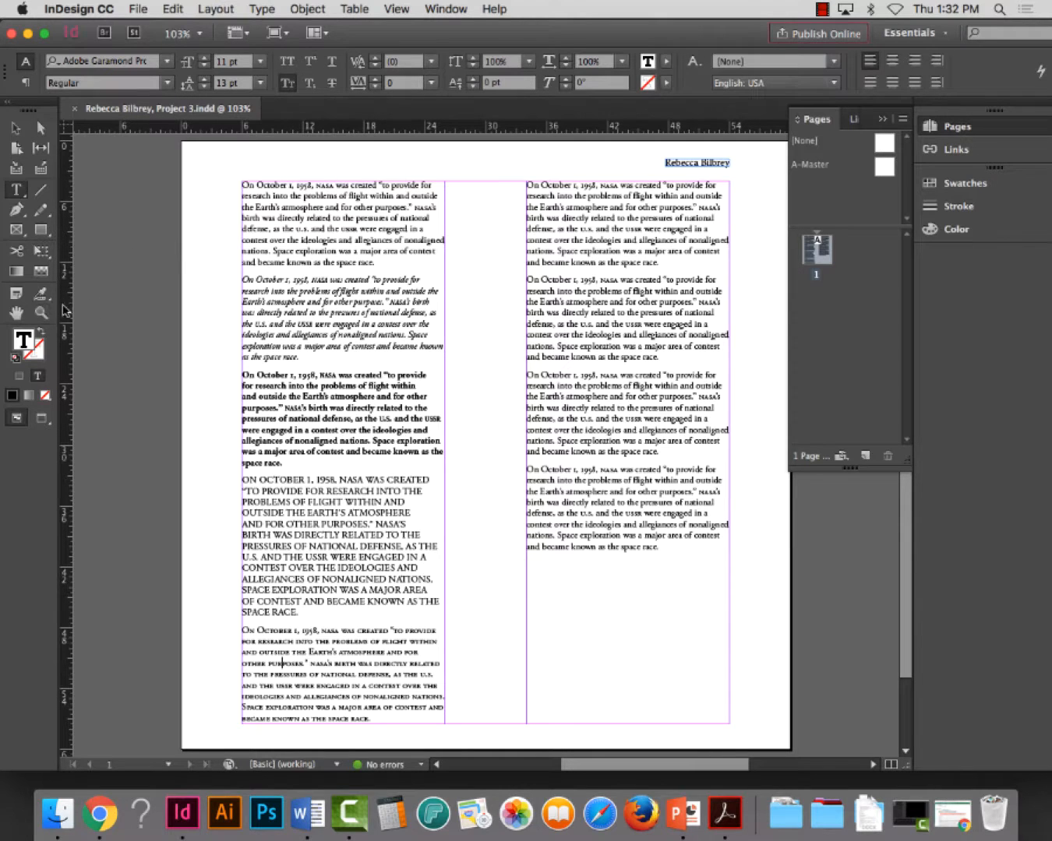
left_click(41, 314)
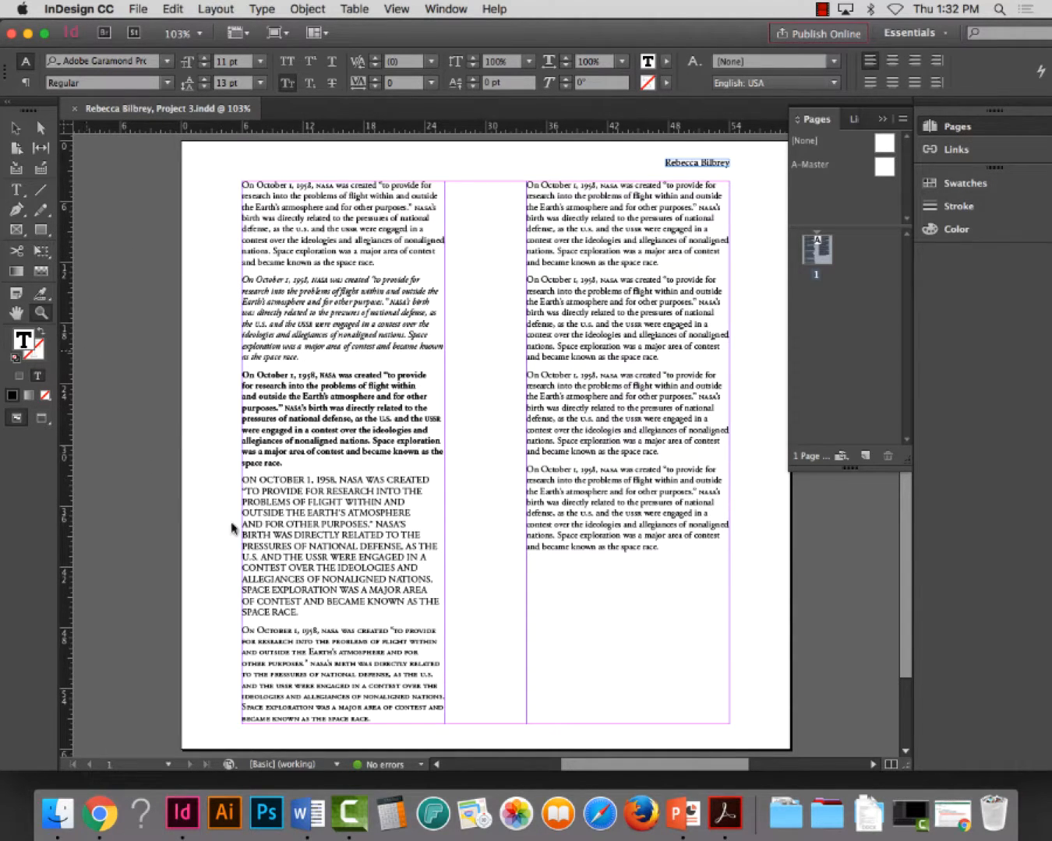
left_click_drag(190, 590, 557, 734)
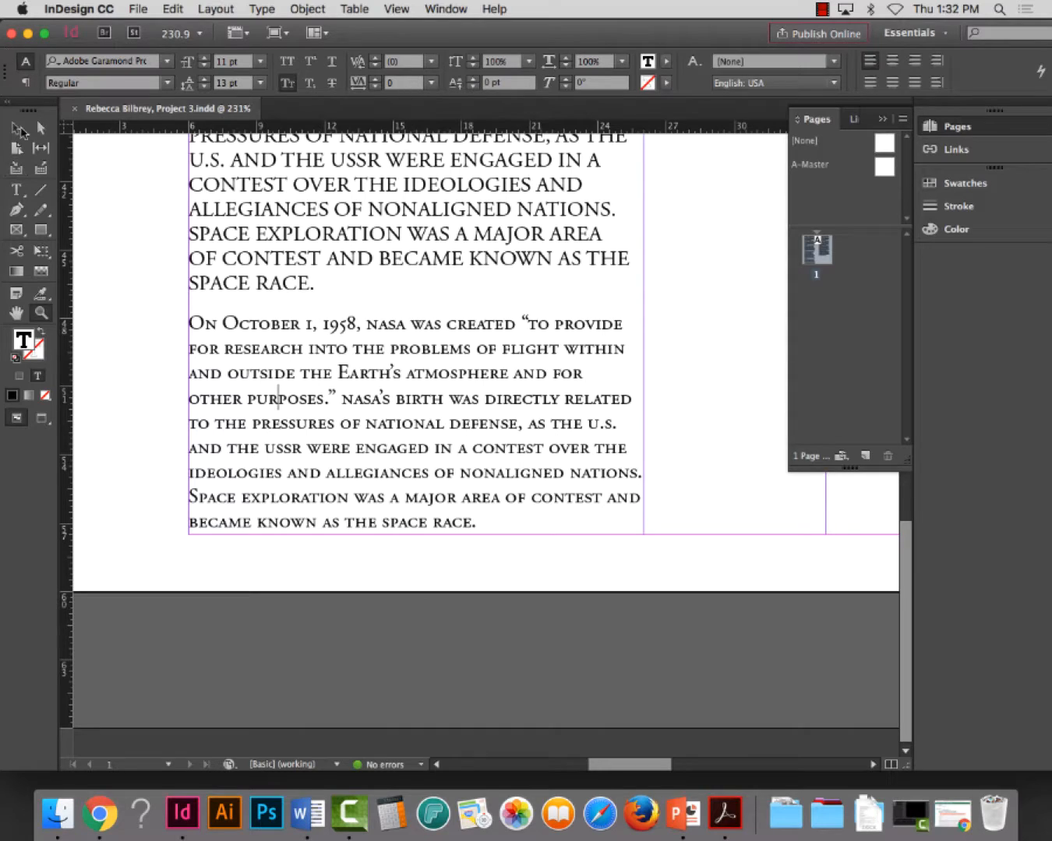
key("v")
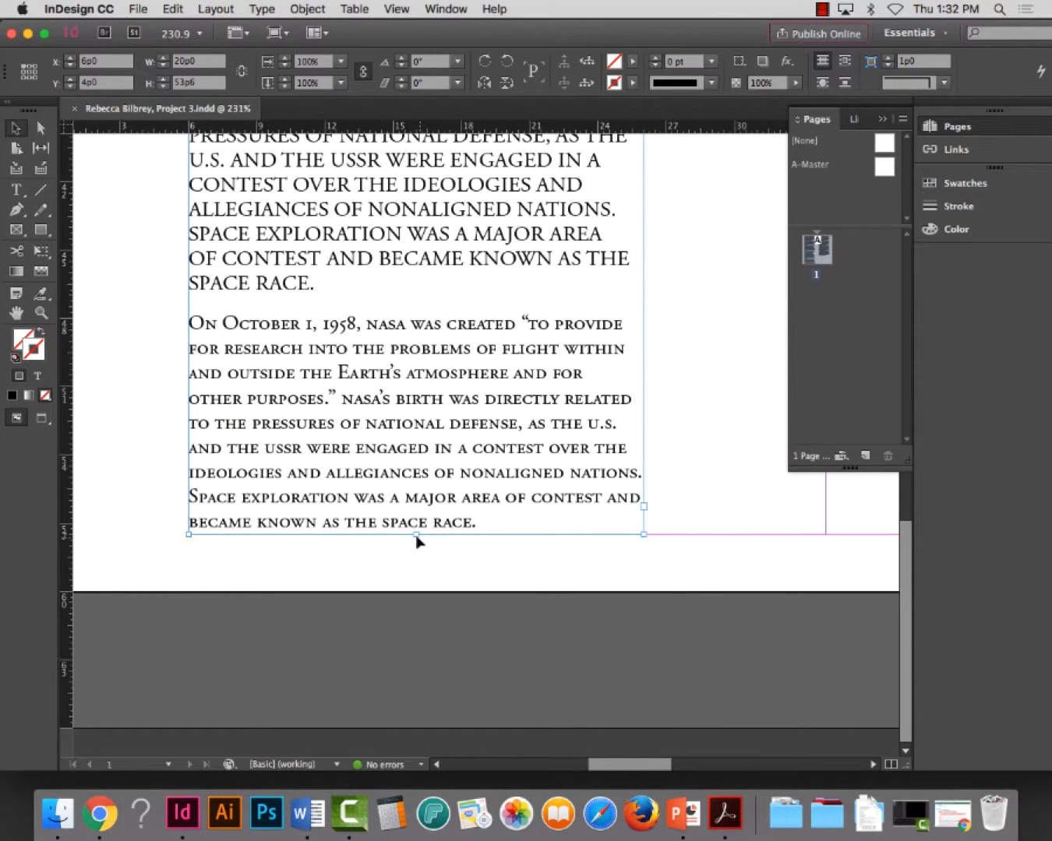
mouse_move(415, 534)
left_mouse_down()
mouse_move(416, 525)
mouse_move(418, 534)
left_mouse_up()
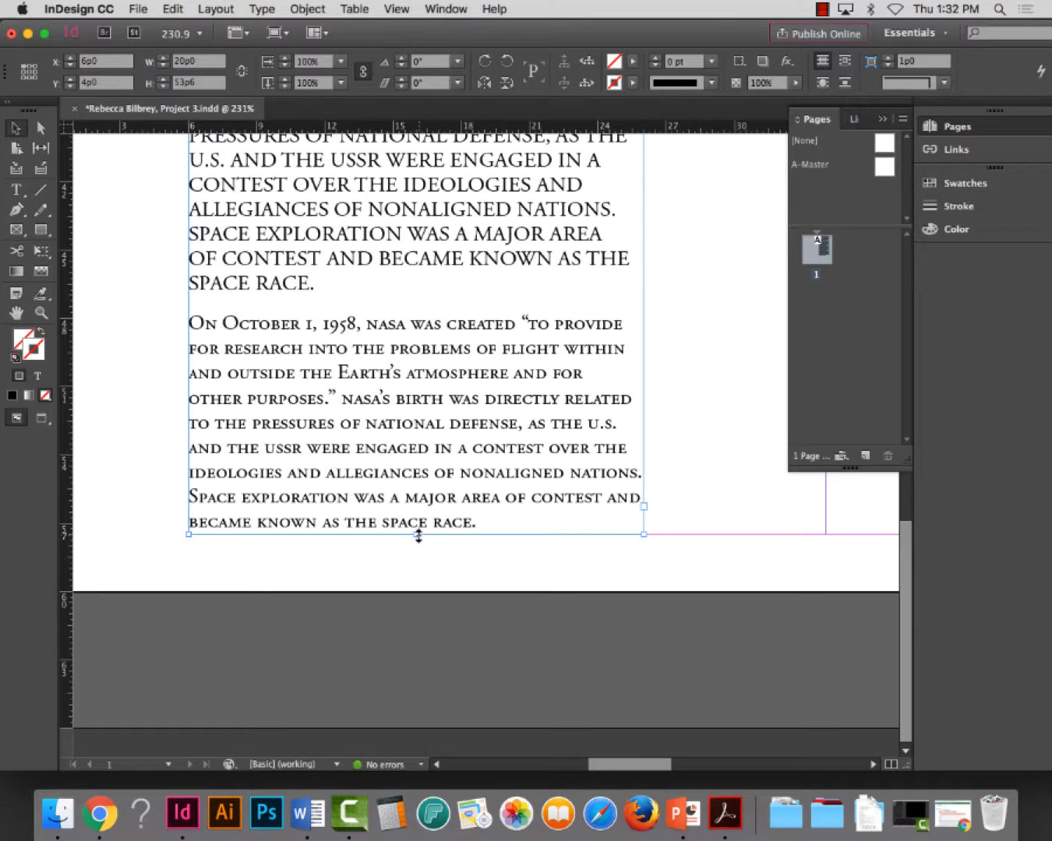
left_click_drag(418, 534, 418, 525)
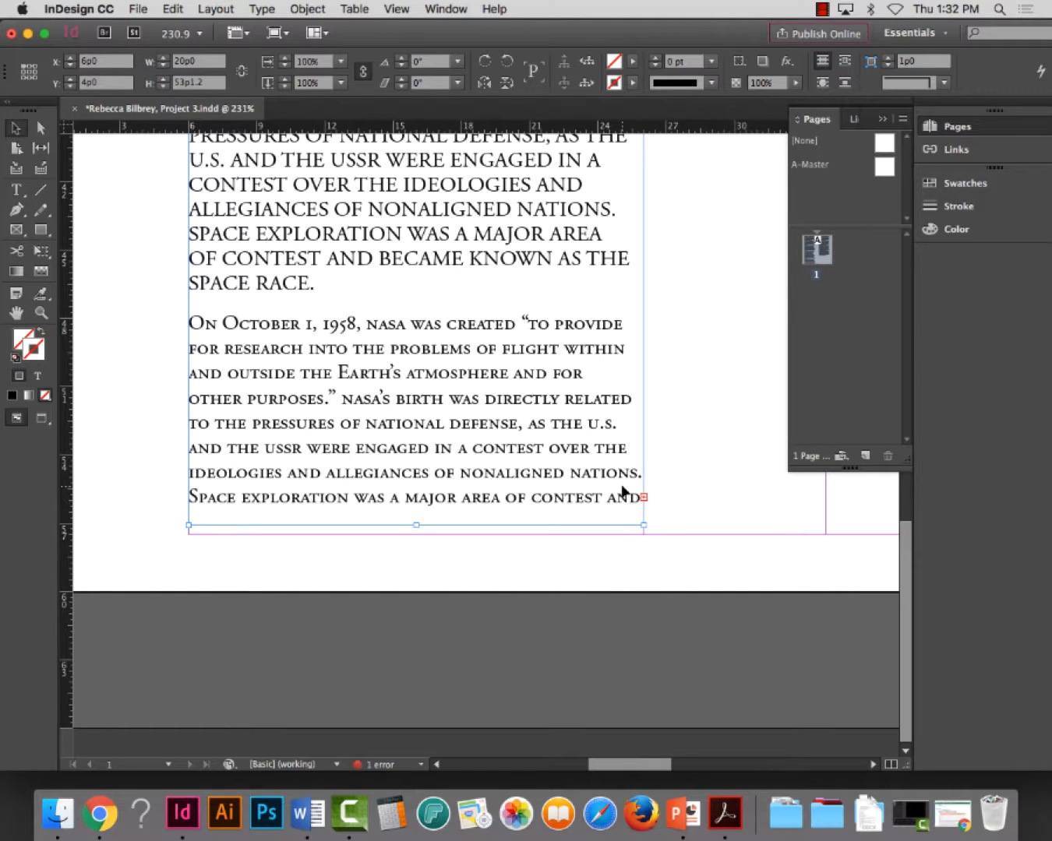
Shift the first column's text frame slightly down to a Y position of about 4p2.4 and deselect it
key("super+0")
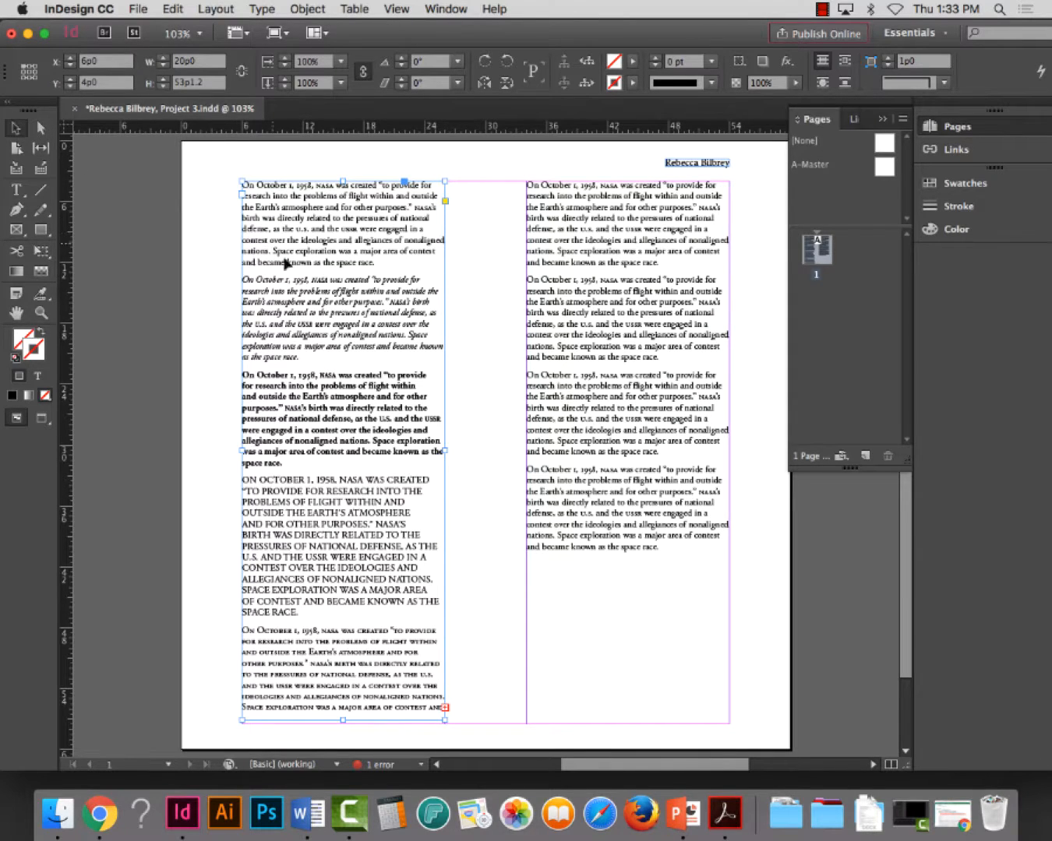
left_click_drag(294, 269, 296, 273)
left_click(149, 243)
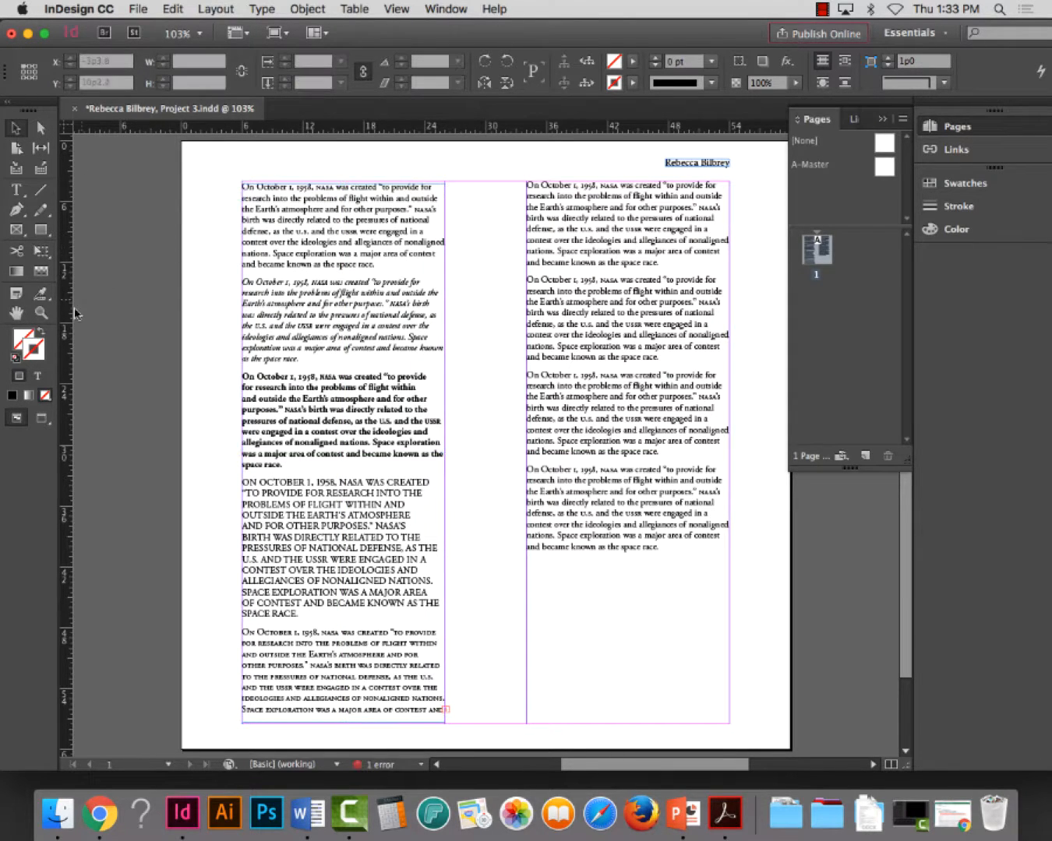
Extend the top edge of the first column's text frame up to the top margin, giving a height of 53p3.6
left_click(41, 313)
left_click_drag(209, 151, 524, 283)
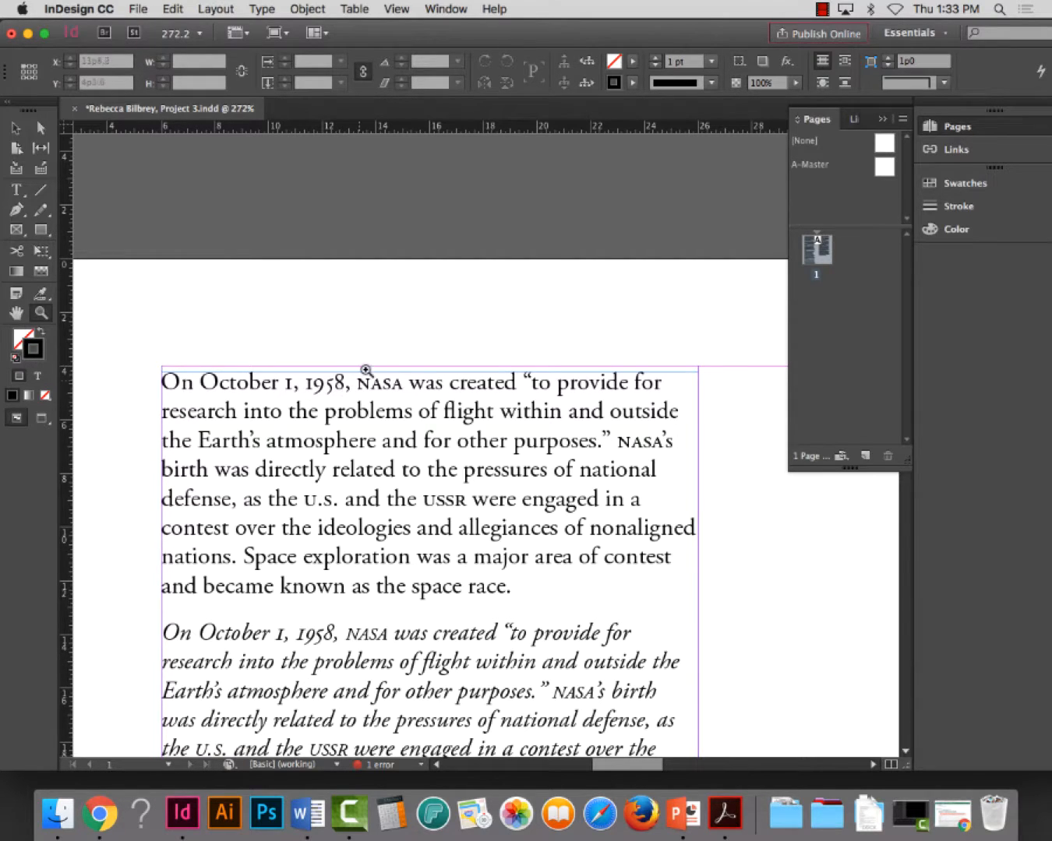
left_click(21, 131)
left_click(420, 384)
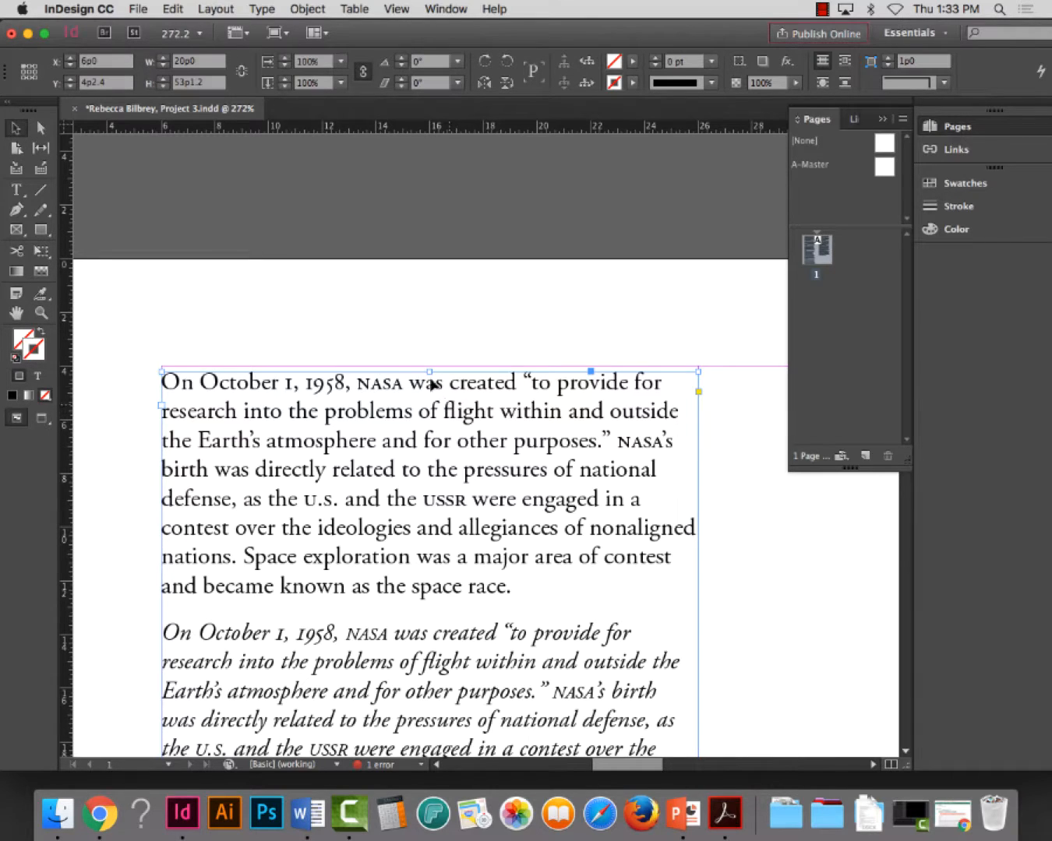
left_click_drag(431, 372, 431, 367)
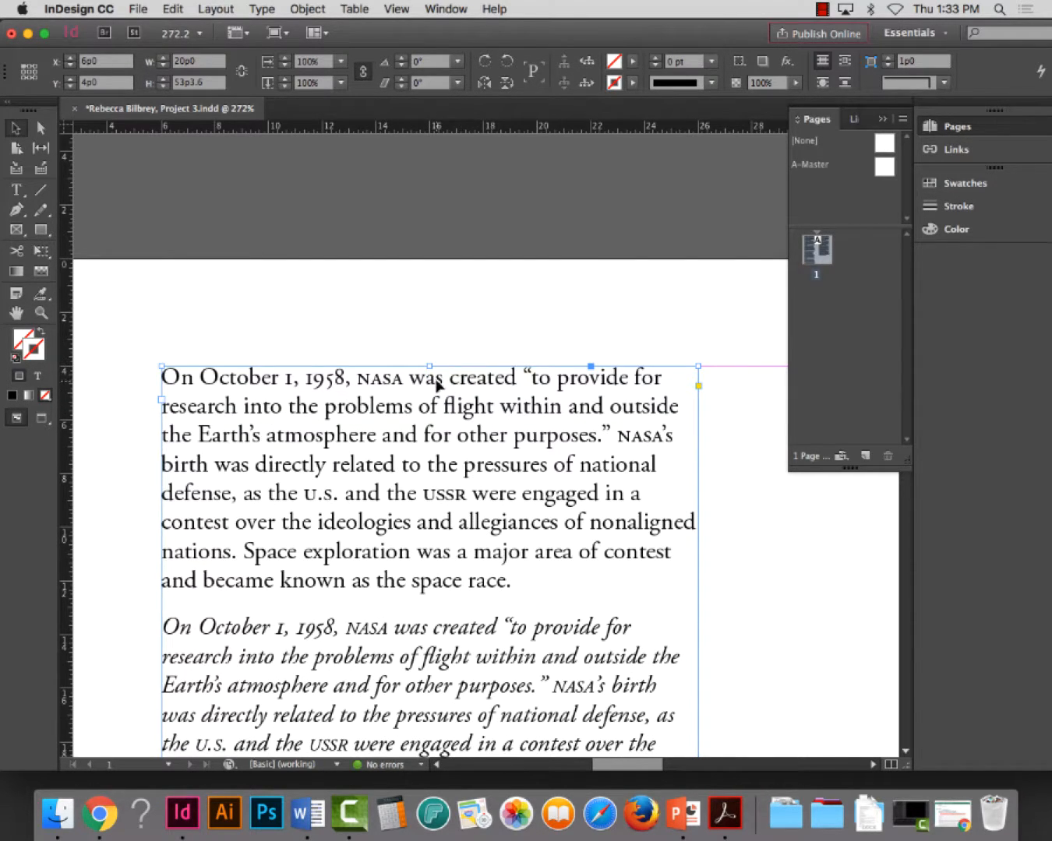
Extend the bottom edge of the first column's text frame to the bottom margin, giving a height of 53p6, and save the document
scroll(438, 409, "up", 1)
scroll(437, 401, "down", 15)
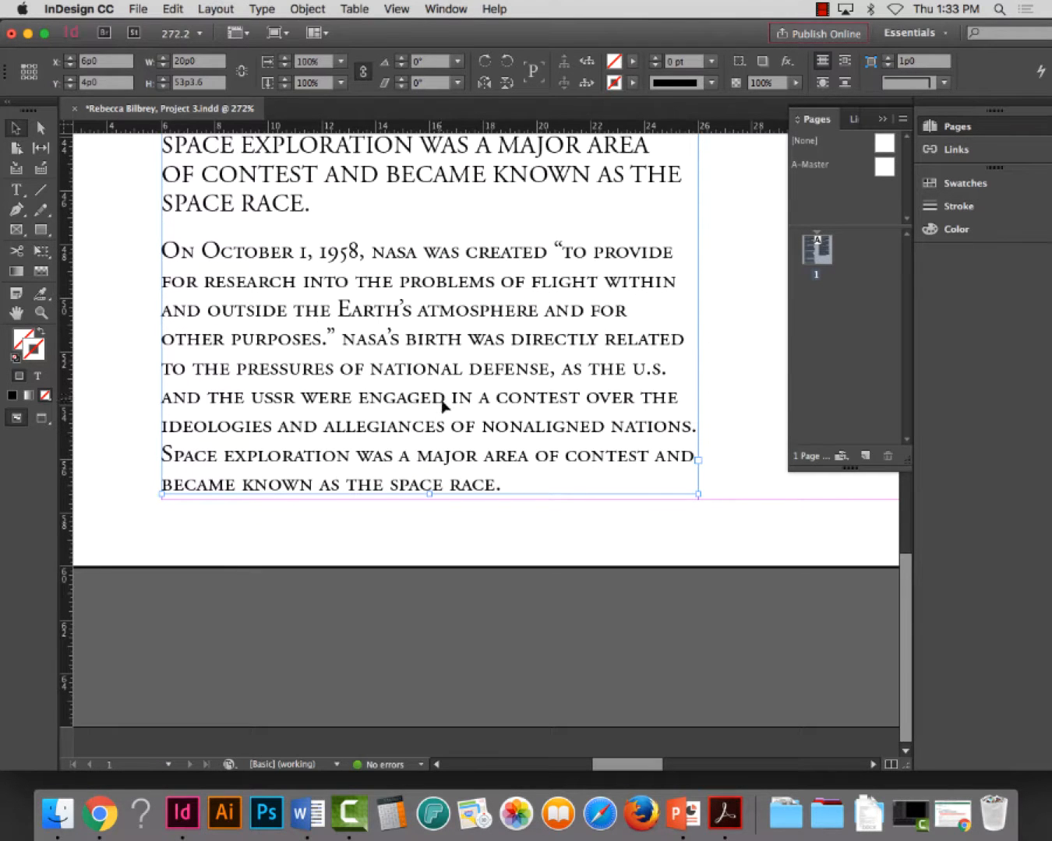
left_click_drag(430, 493, 427, 500)
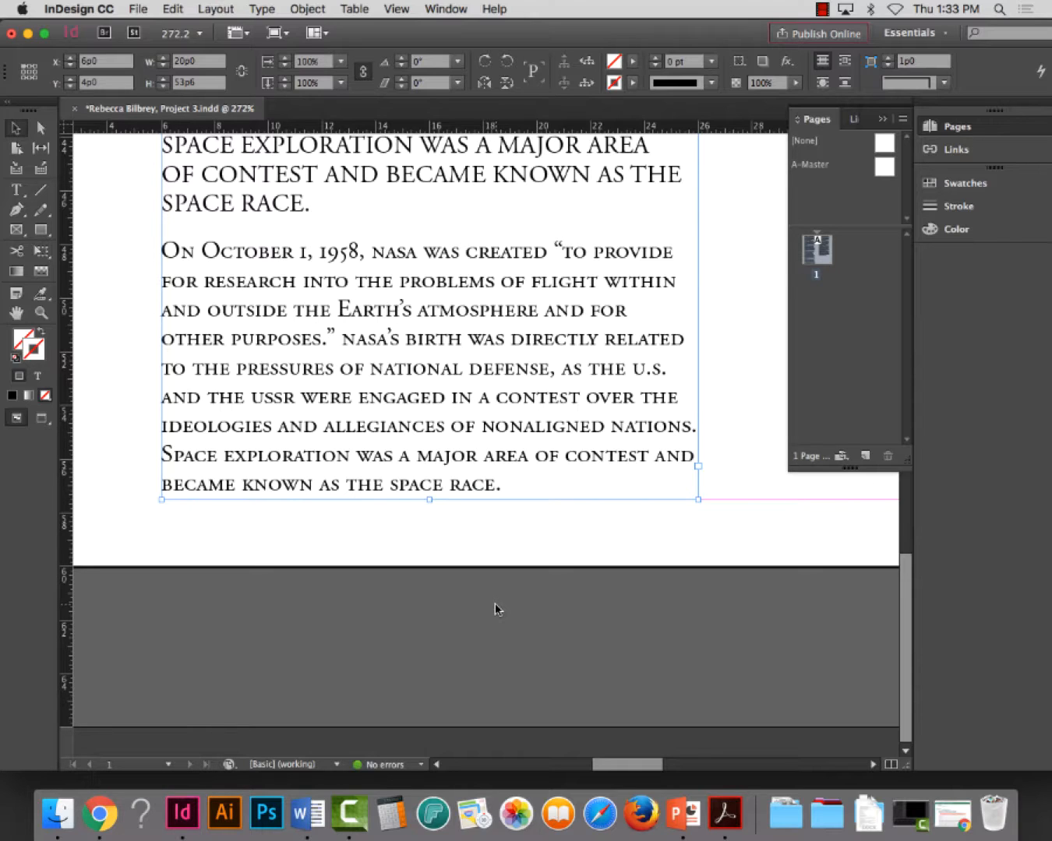
key("super+s")
key("super+0")
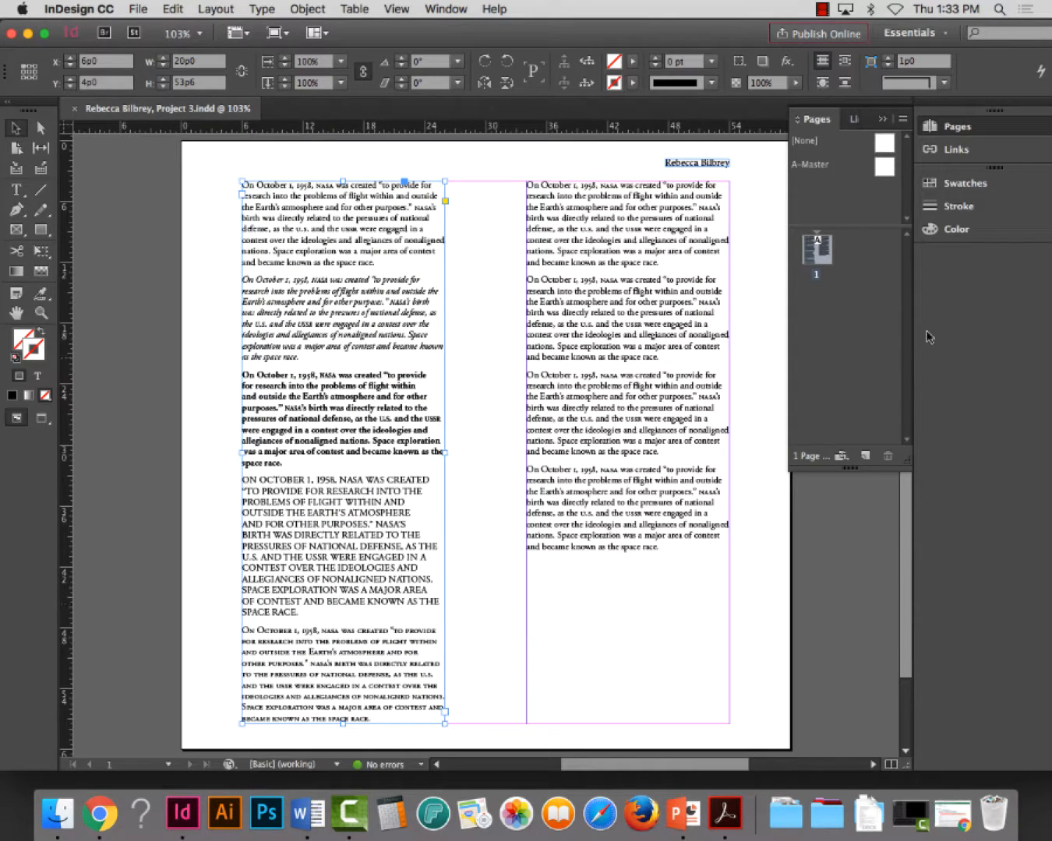
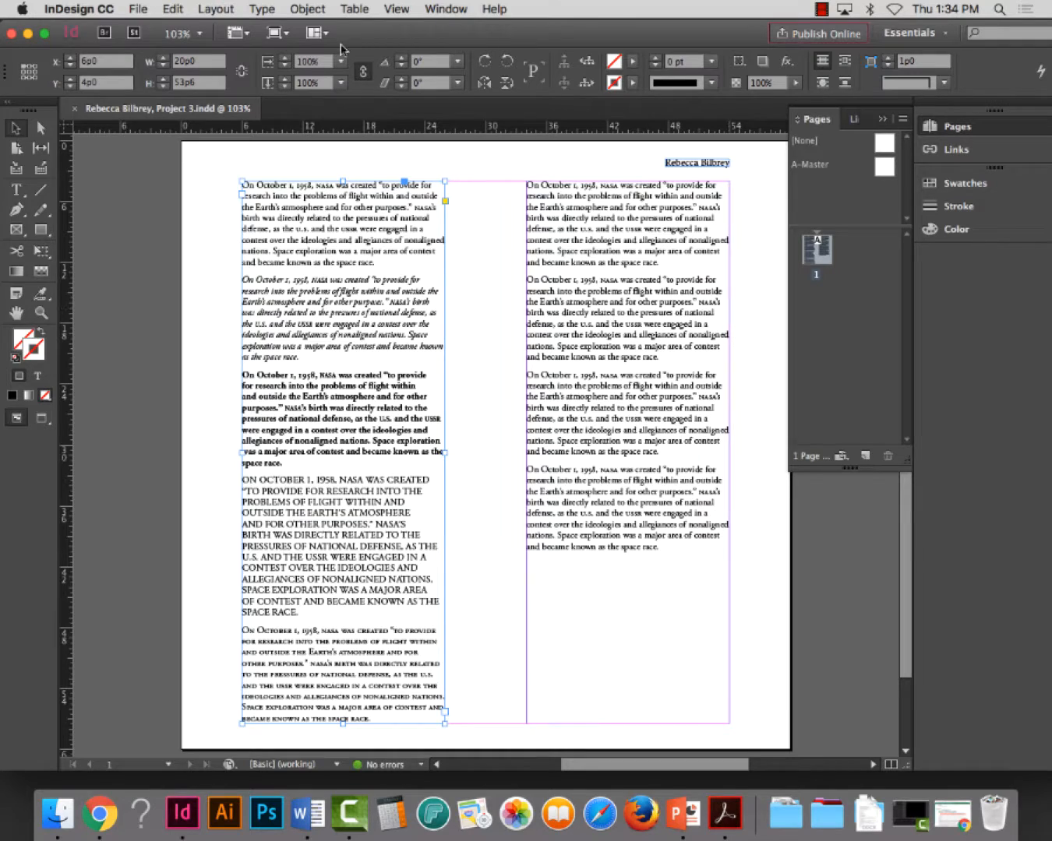
Select all the text in the first column's frame and check its character and paragraph formatting settings
left_click(15, 189)
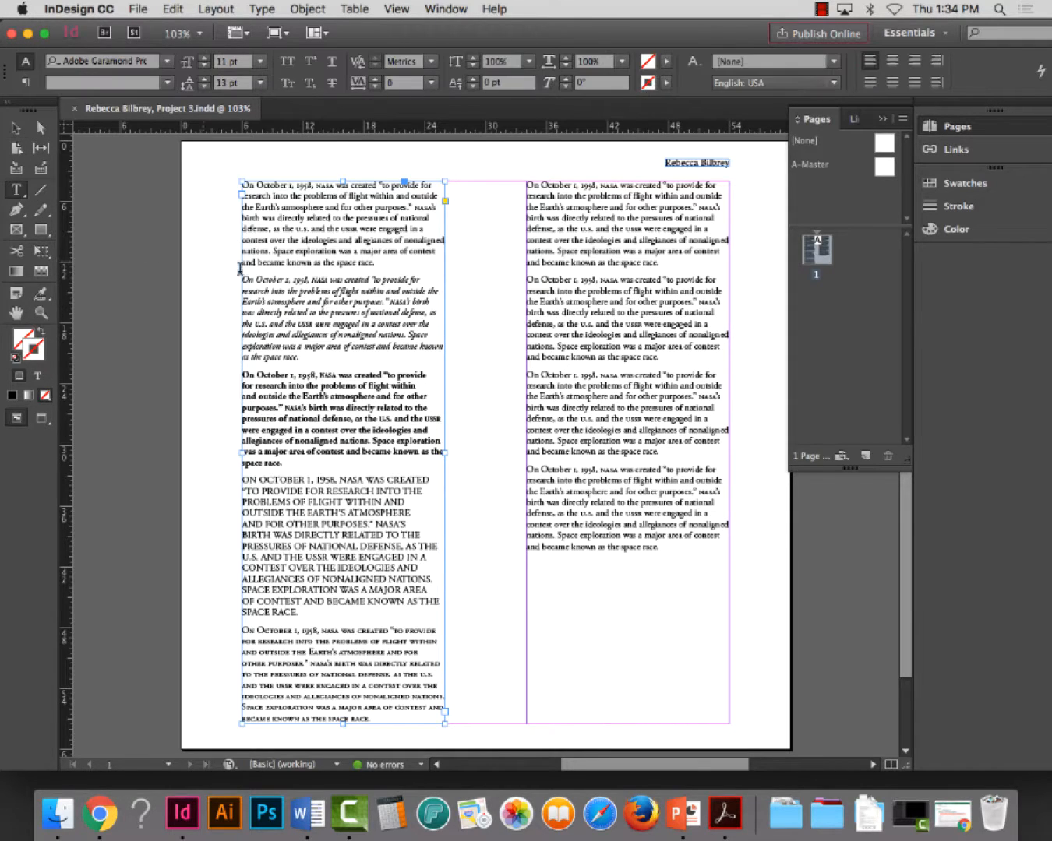
left_click(278, 280)
key("super+a")
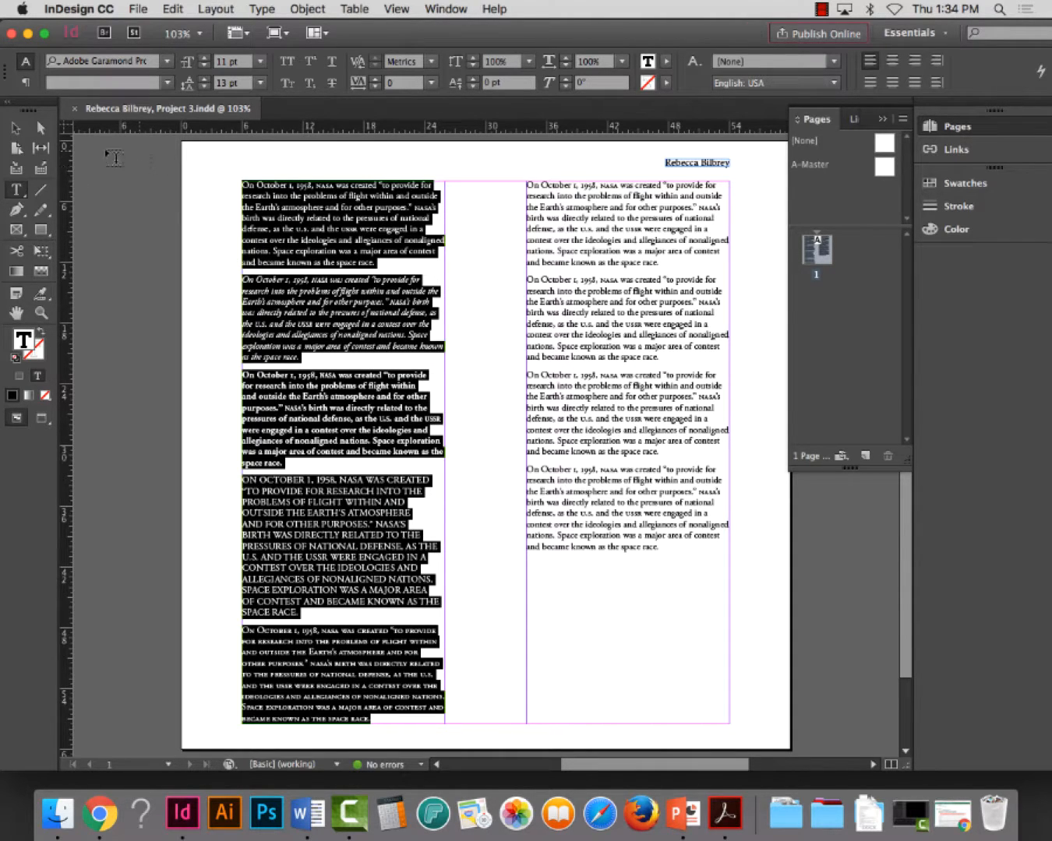
left_click(25, 83)
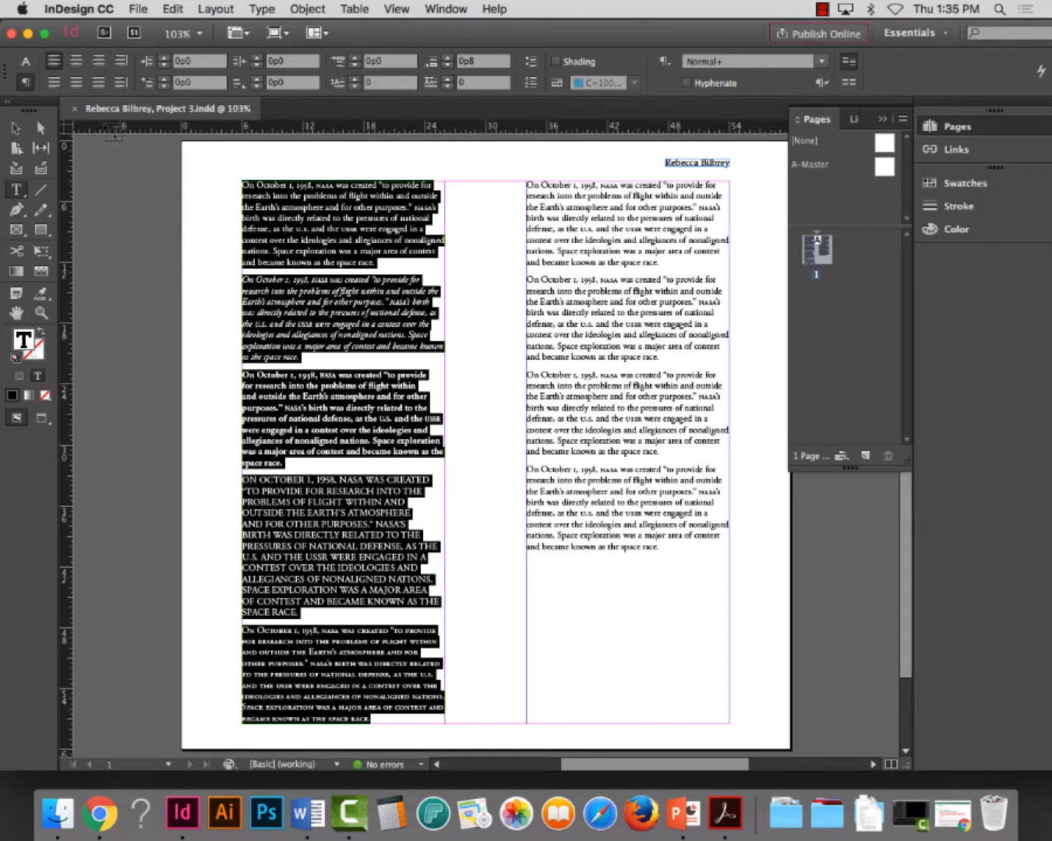
left_click(41, 314)
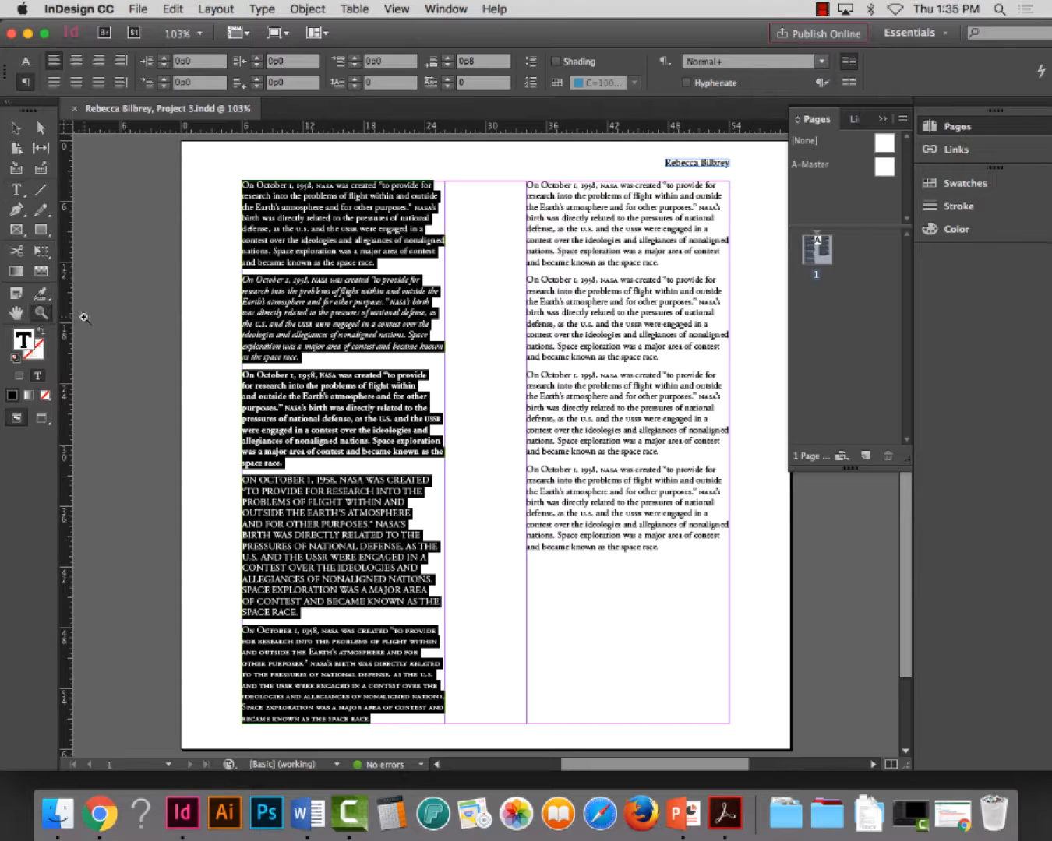
key("Escape")
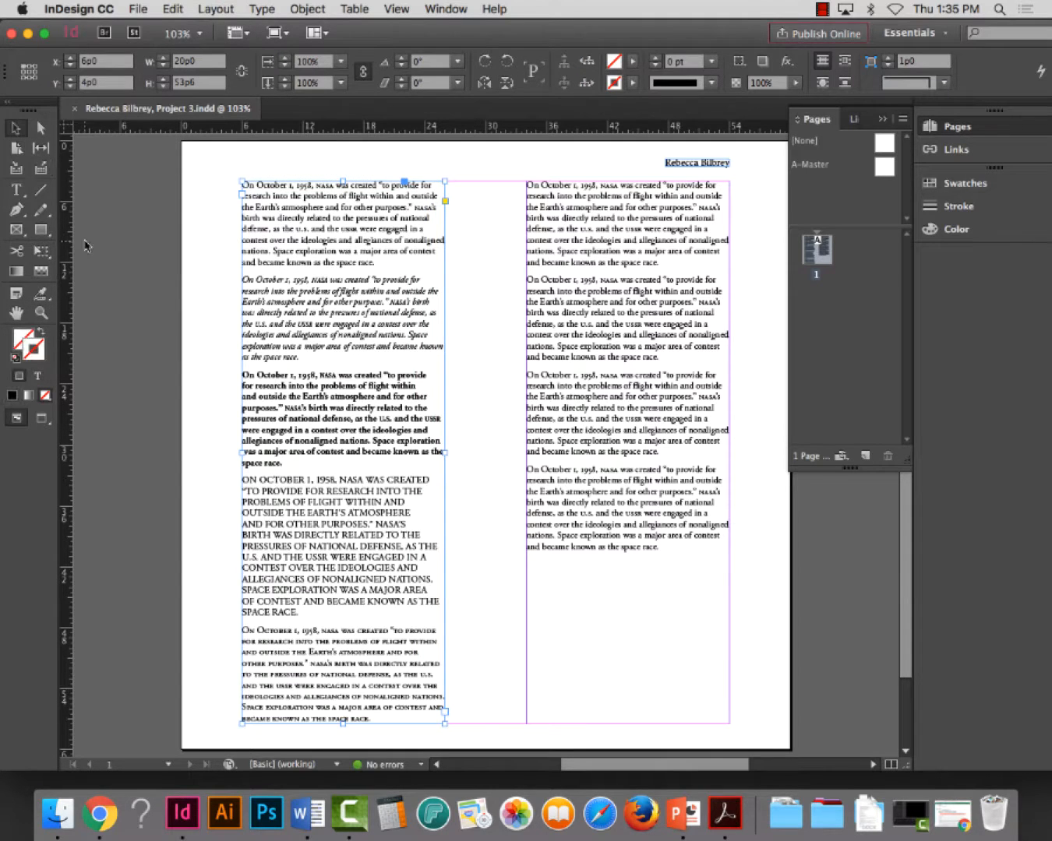
Examine the regular, italic, bold, all caps and small caps paragraphs down the whole first column at close range
left_click(36, 314)
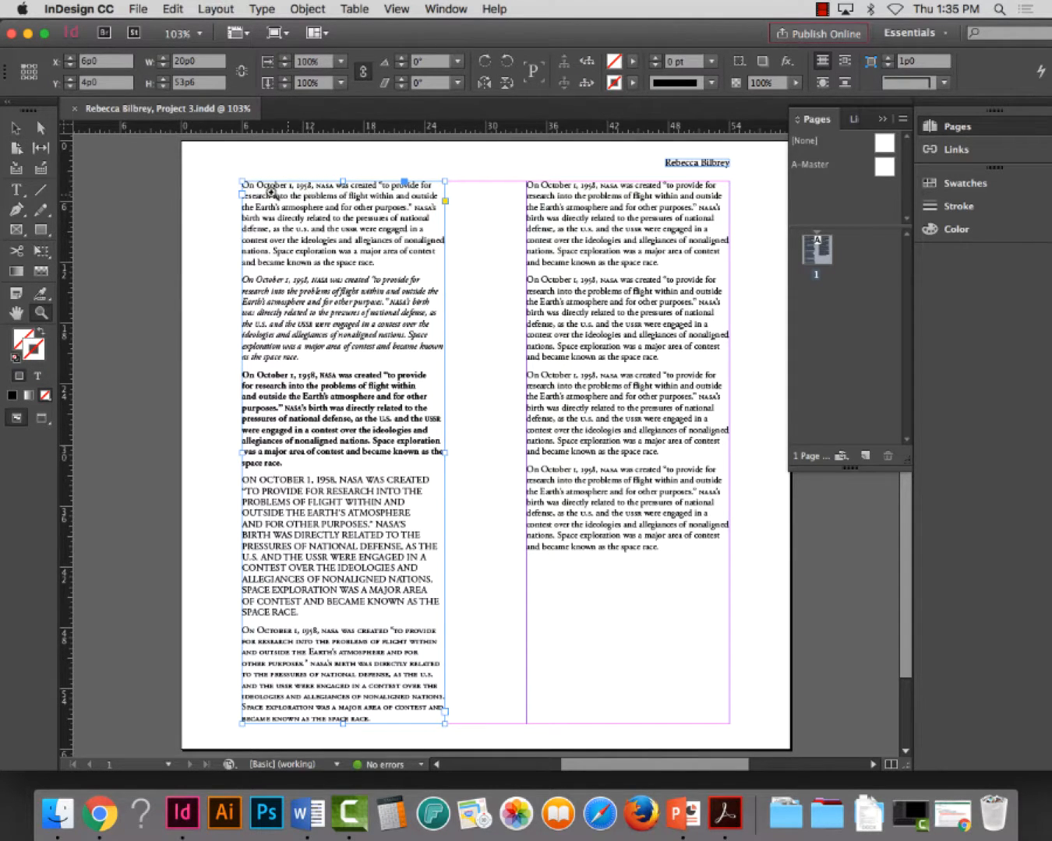
left_click_drag(218, 173, 490, 492)
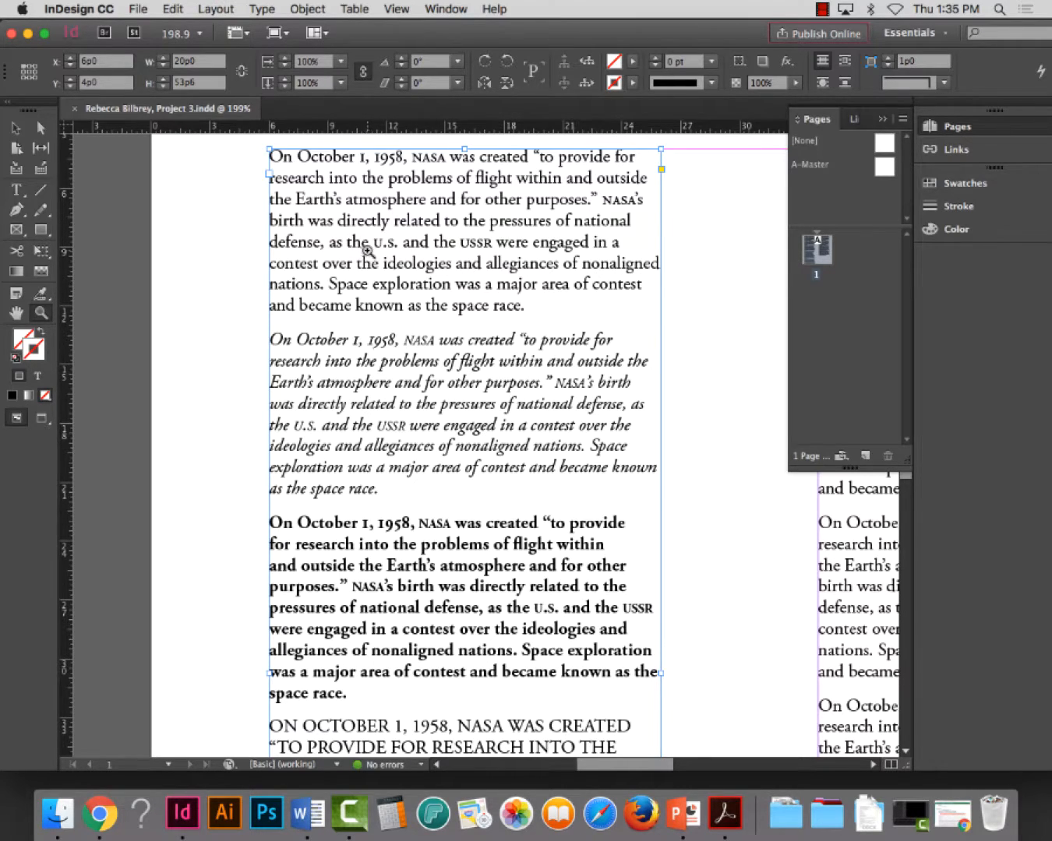
scroll(413, 277, "down", 1)
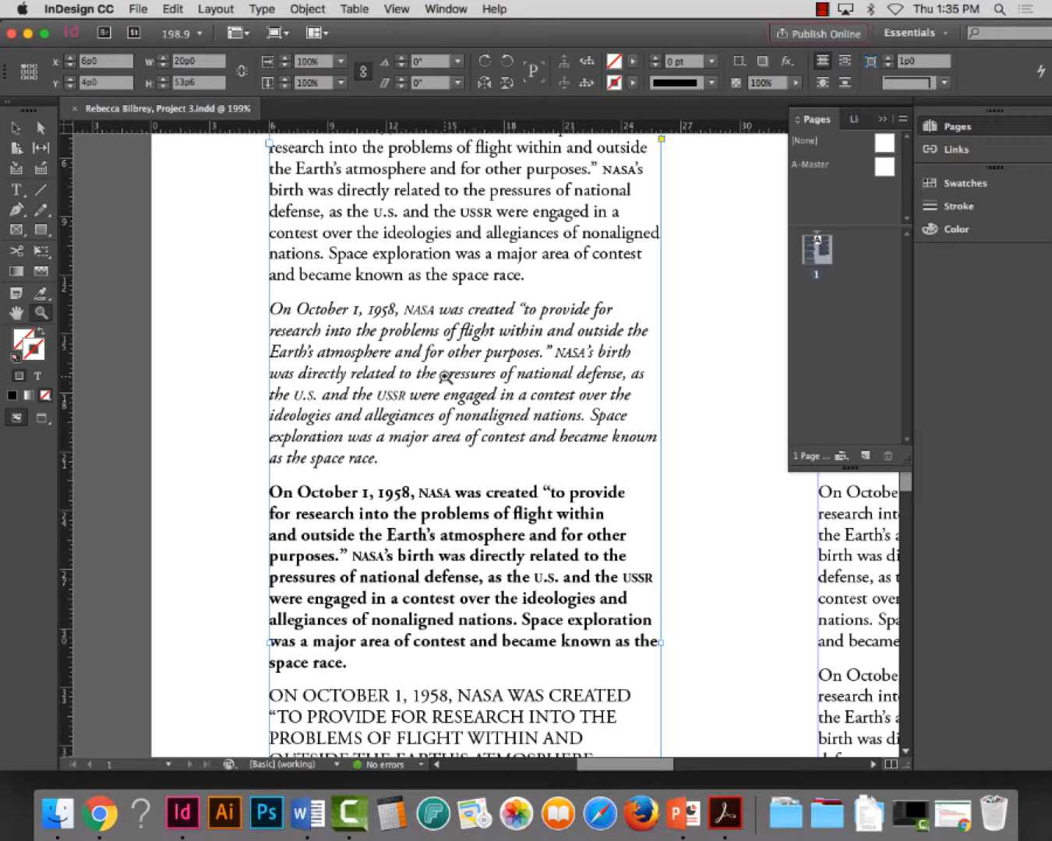
scroll(455, 364, "down", 1)
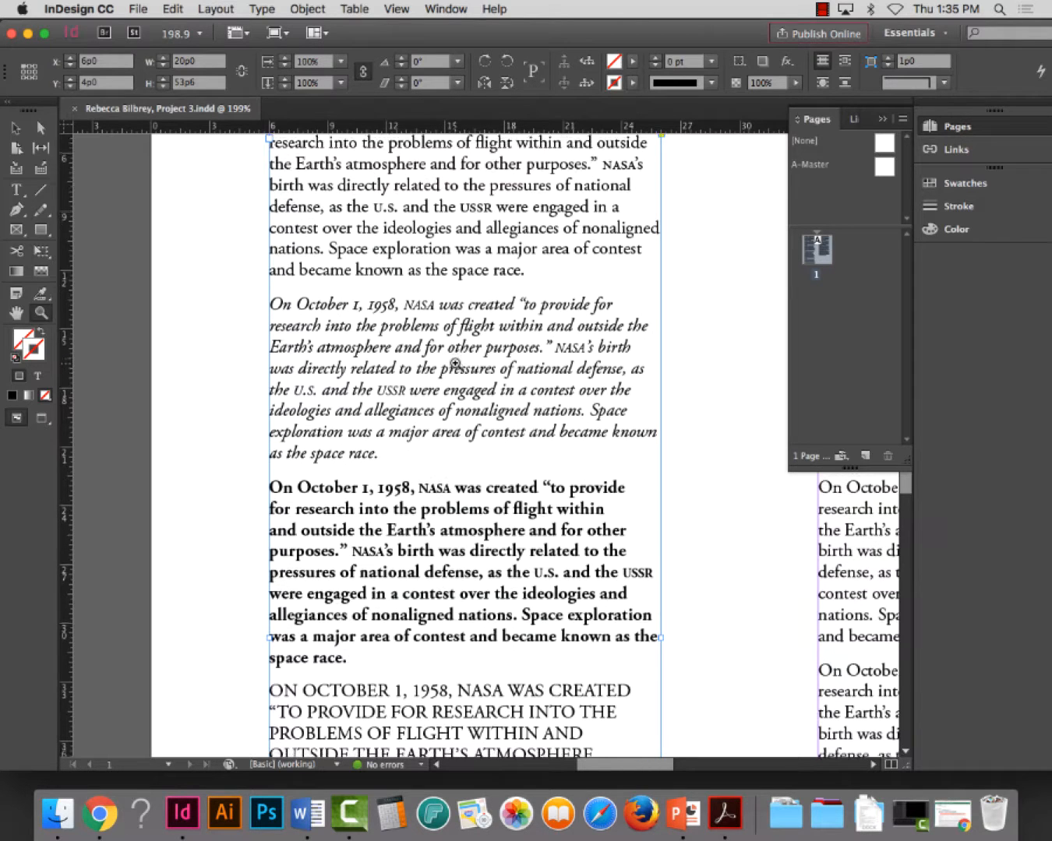
scroll(455, 364, "up", 1)
scroll(451, 382, "down", 5)
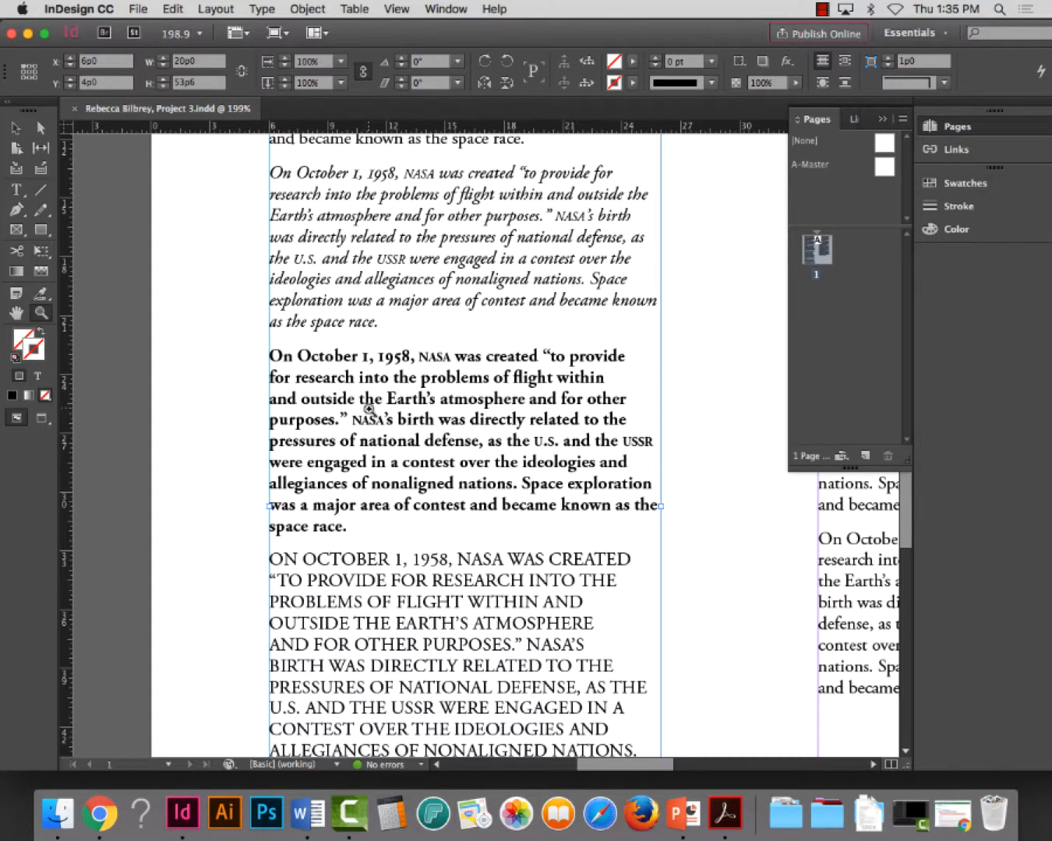
scroll(462, 433, "down", 5)
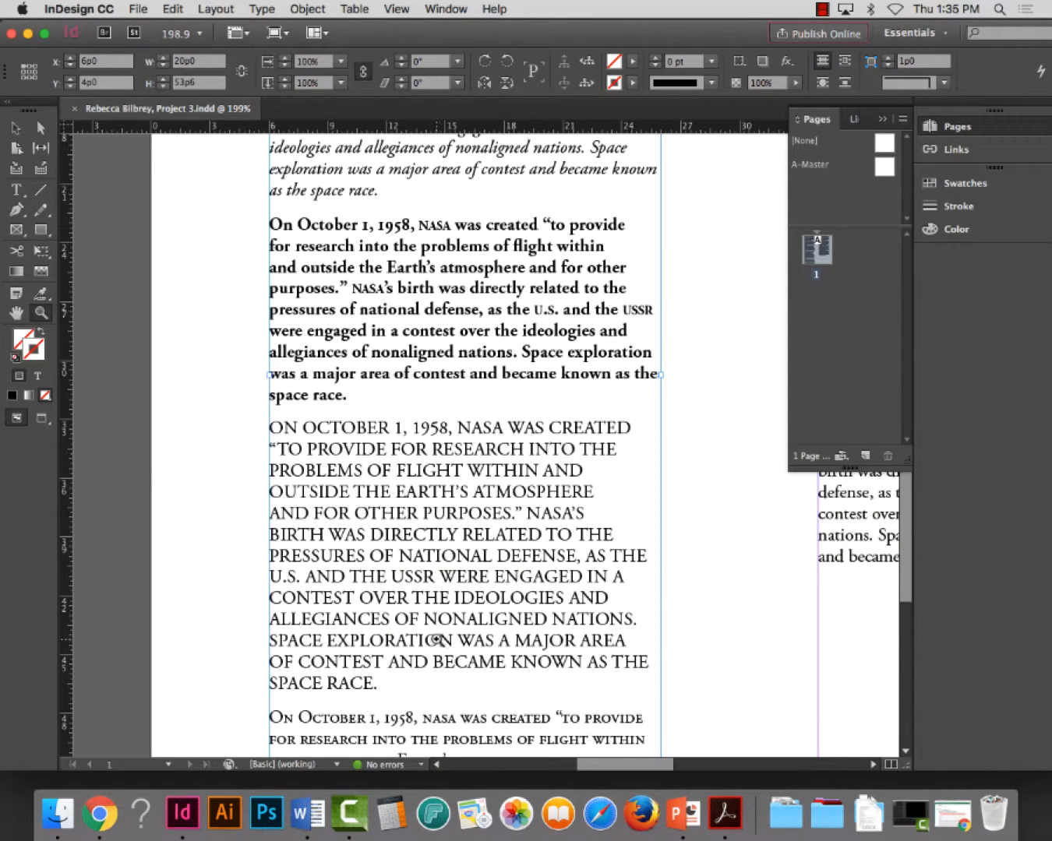
scroll(404, 503, "down", 2)
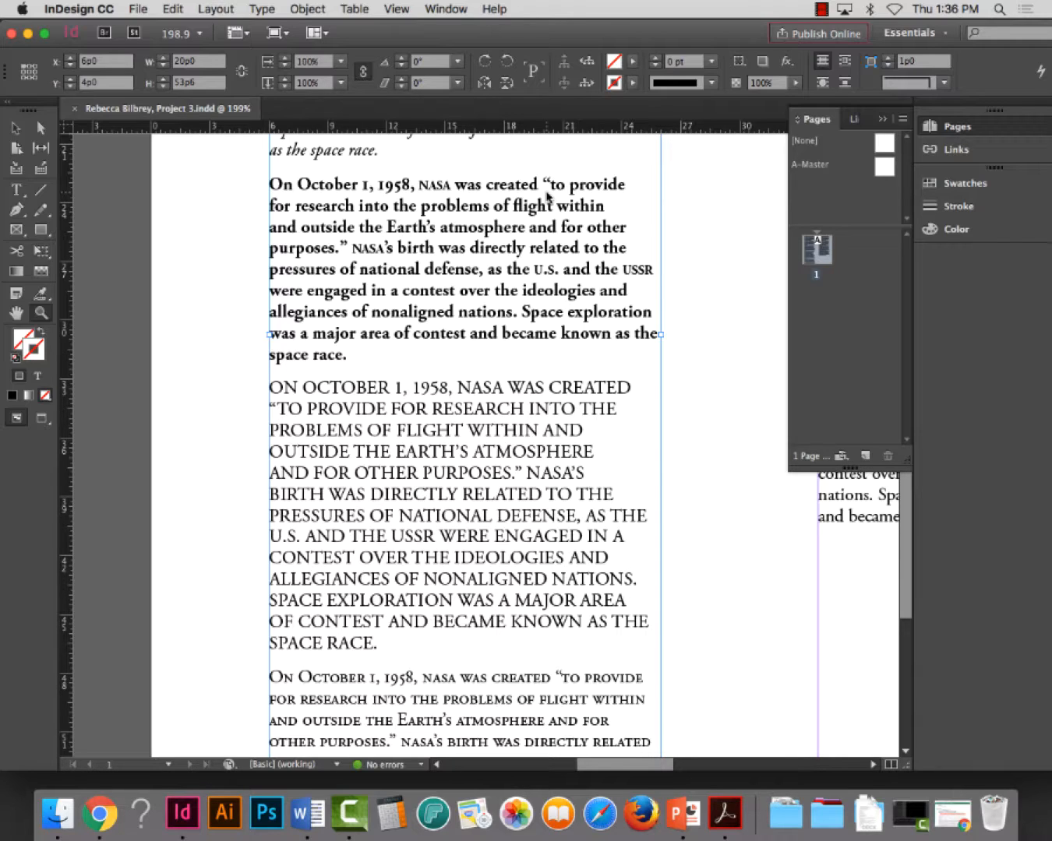
scroll(538, 250, "down", 3)
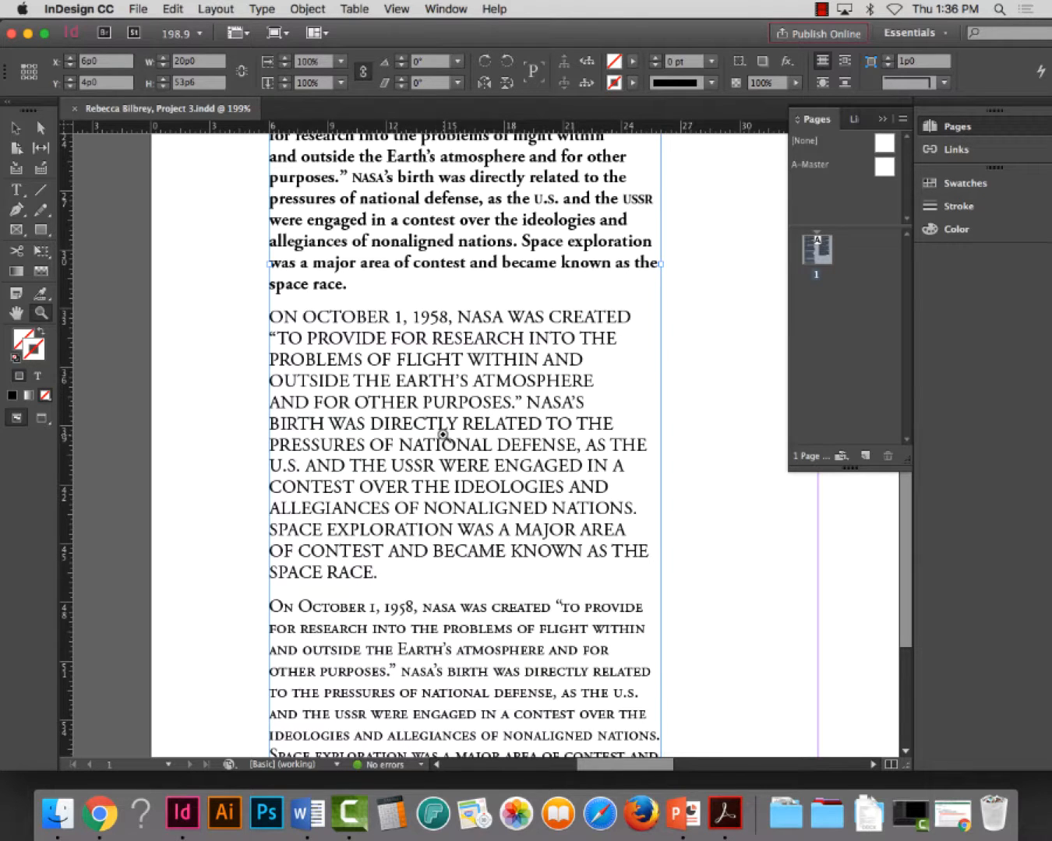
scroll(446, 433, "down", 10)
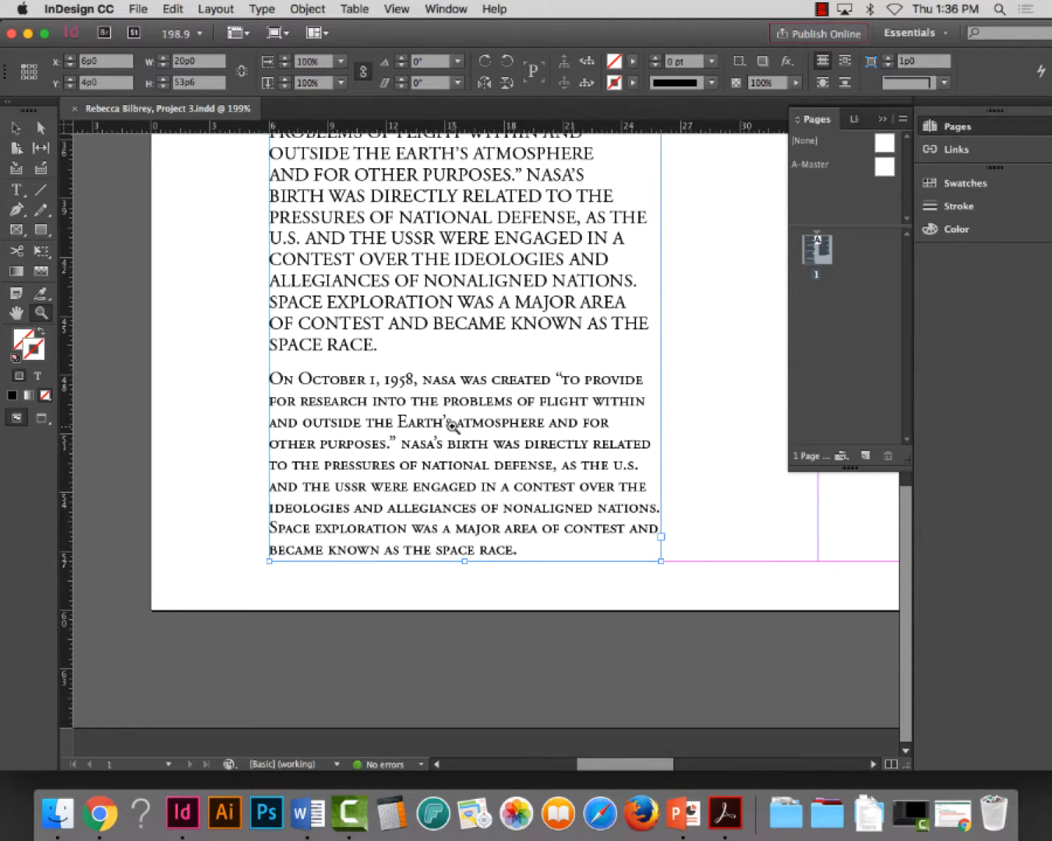
Compare the numerals and capital letters of the small caps, bold and all caps paragraphs in the first column up close
left_click_drag(232, 358, 559, 493)
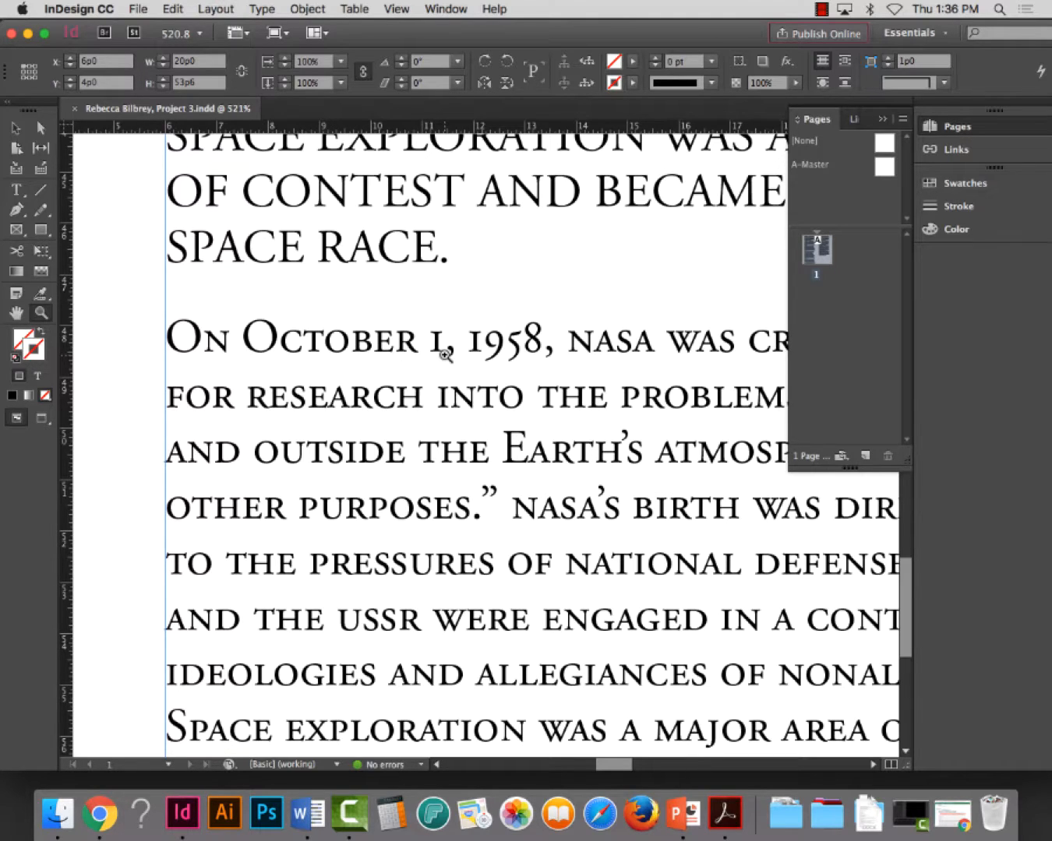
scroll(436, 374, "up", 15)
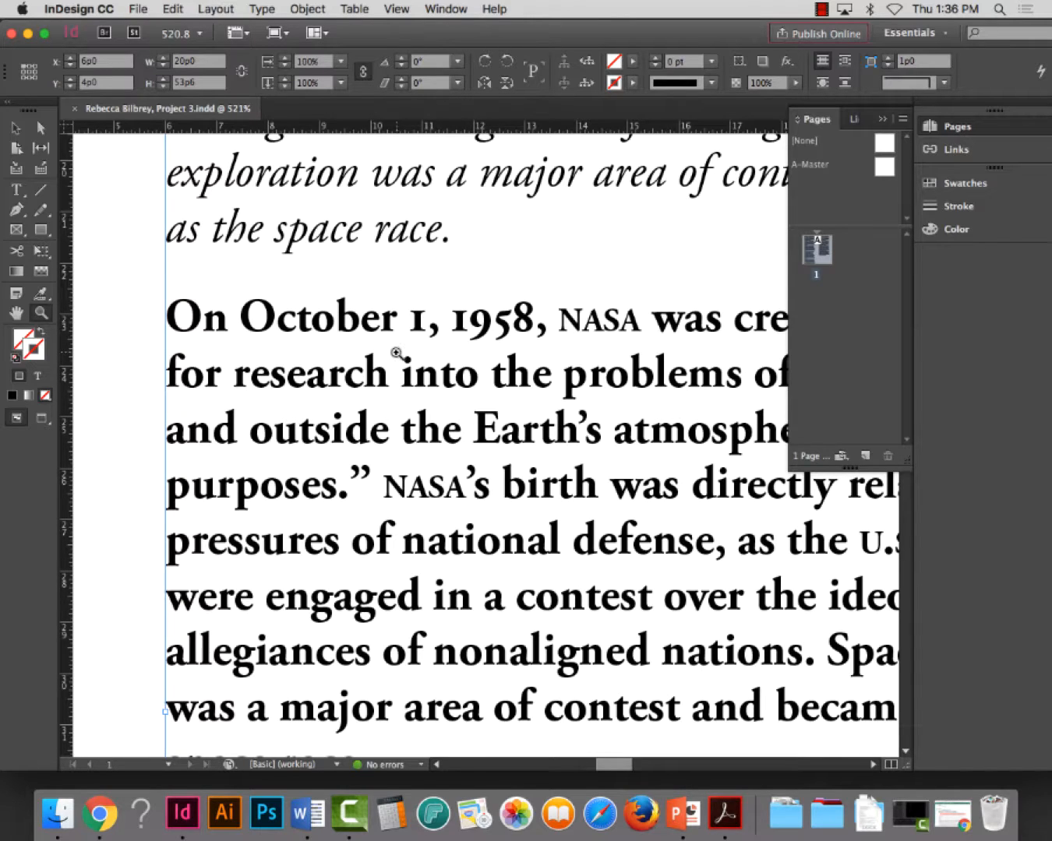
scroll(396, 356, "down", 5)
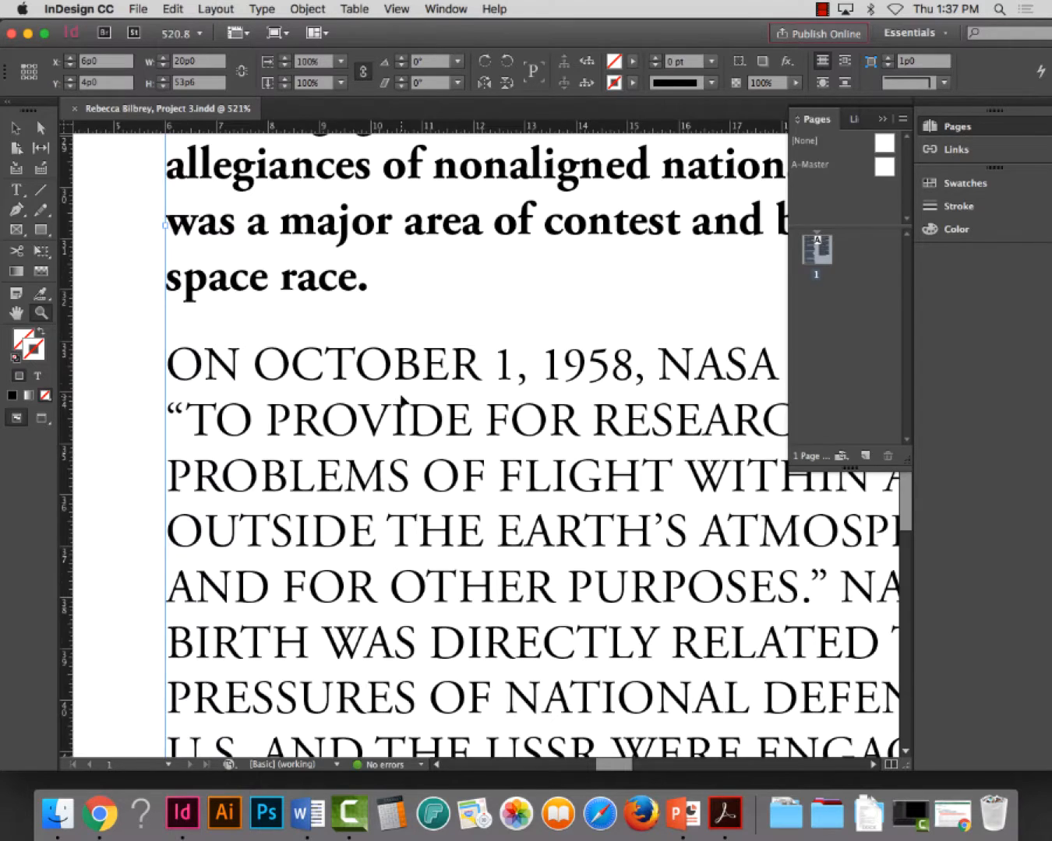
key("super+0")
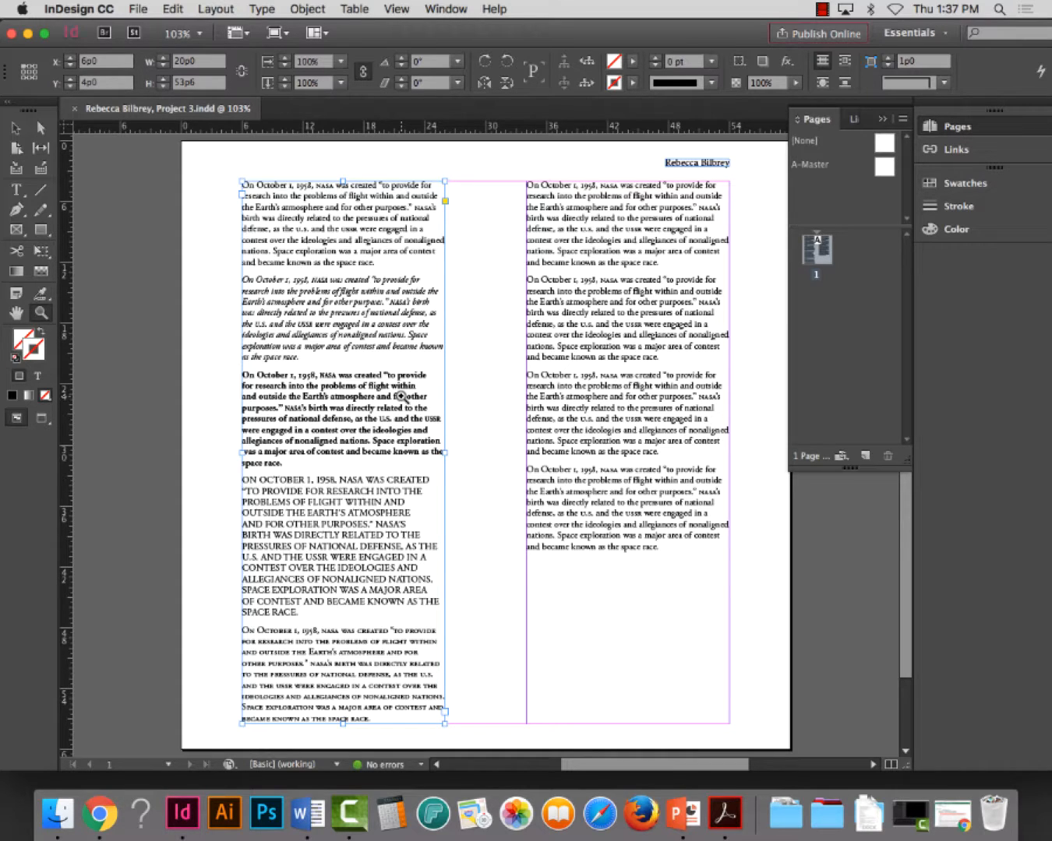
left_click_drag(214, 464, 487, 747)
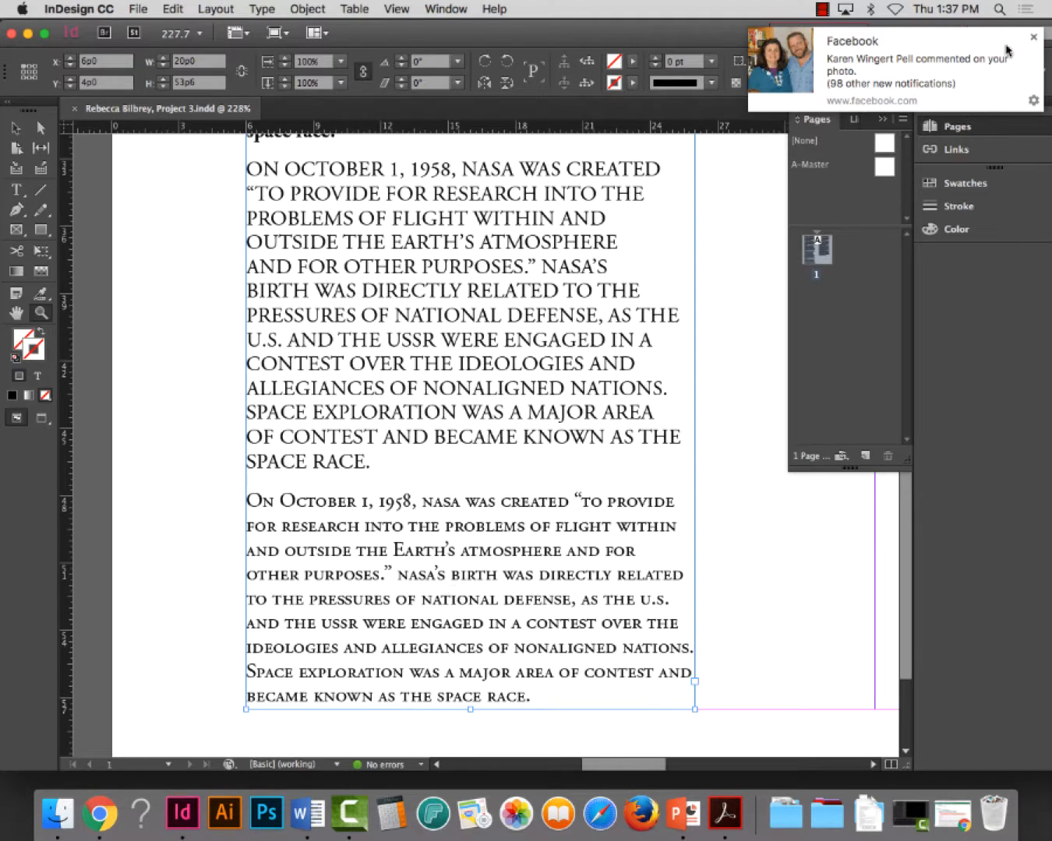
left_click(1033, 37)
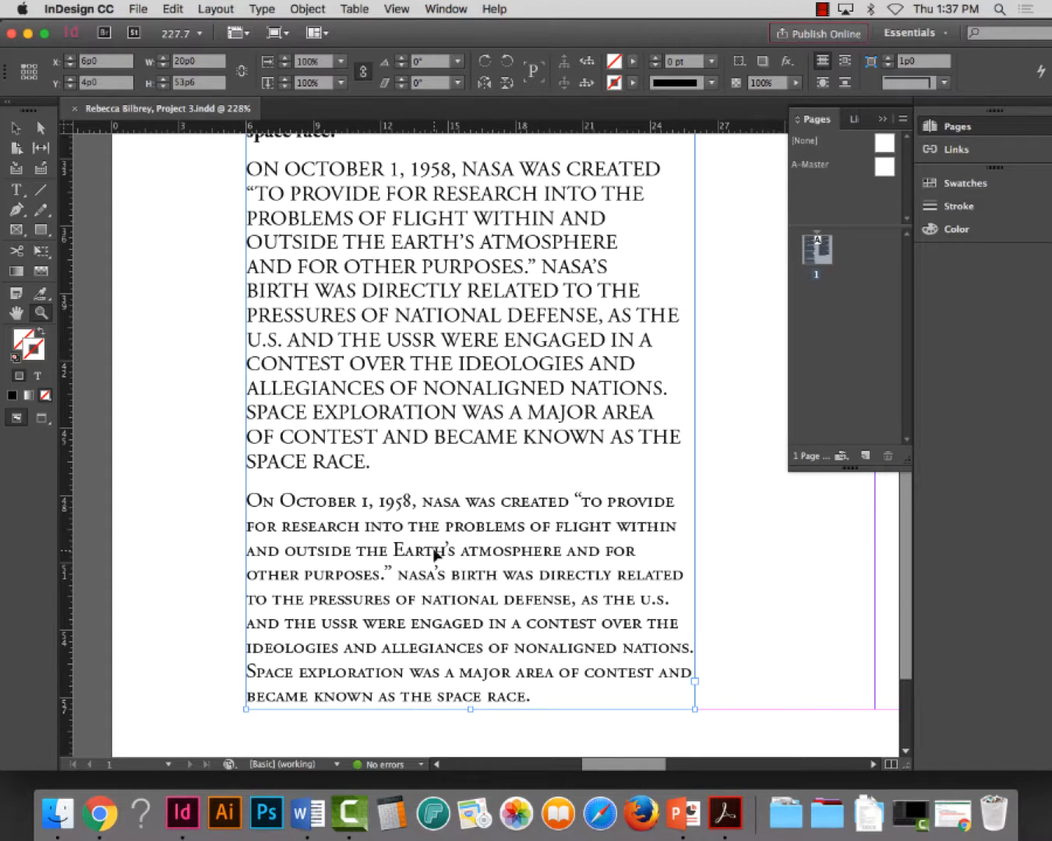
key("super+0")
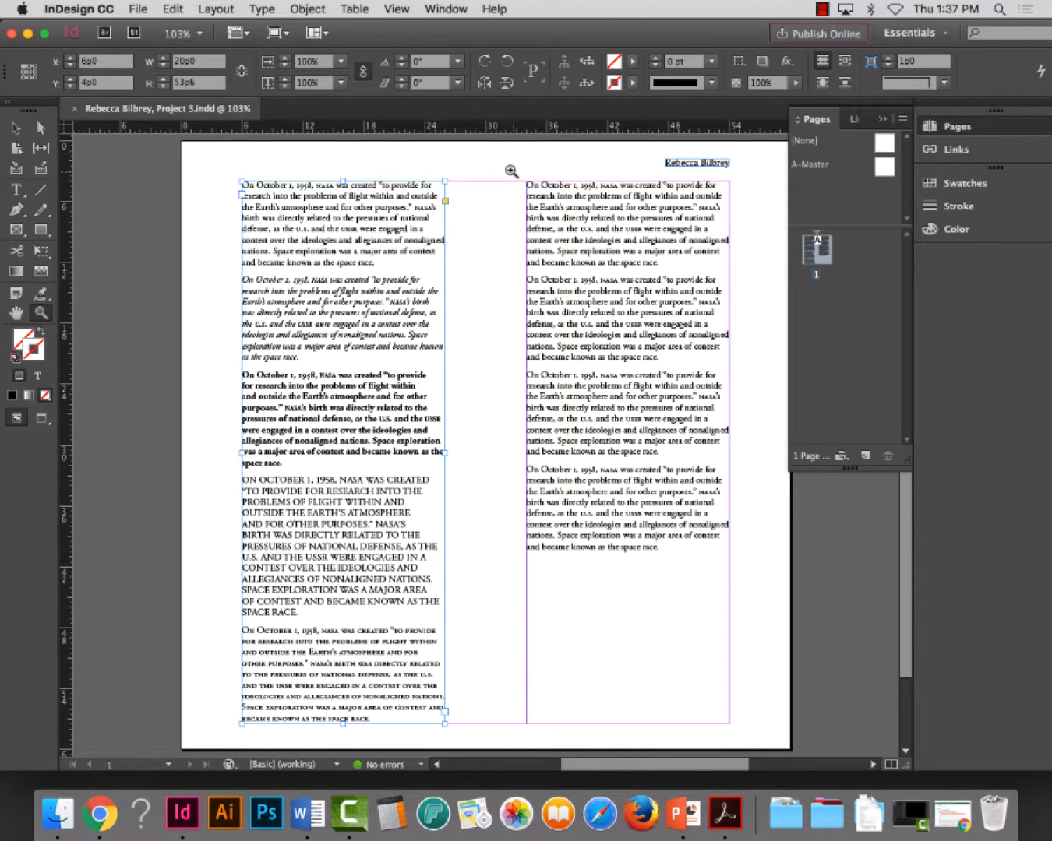
Switch to Chrome and examine the second column of the finished example in the Project 3 assignment
left_click_drag(508, 164, 800, 566)
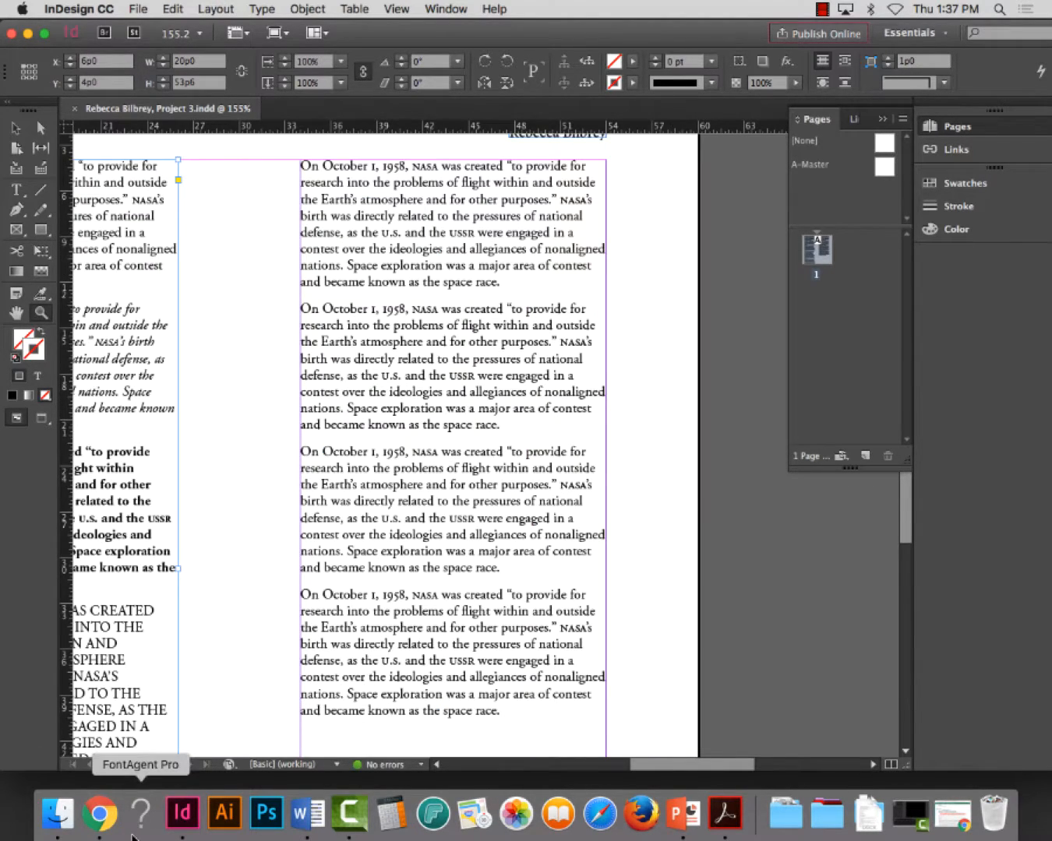
left_click(100, 815)
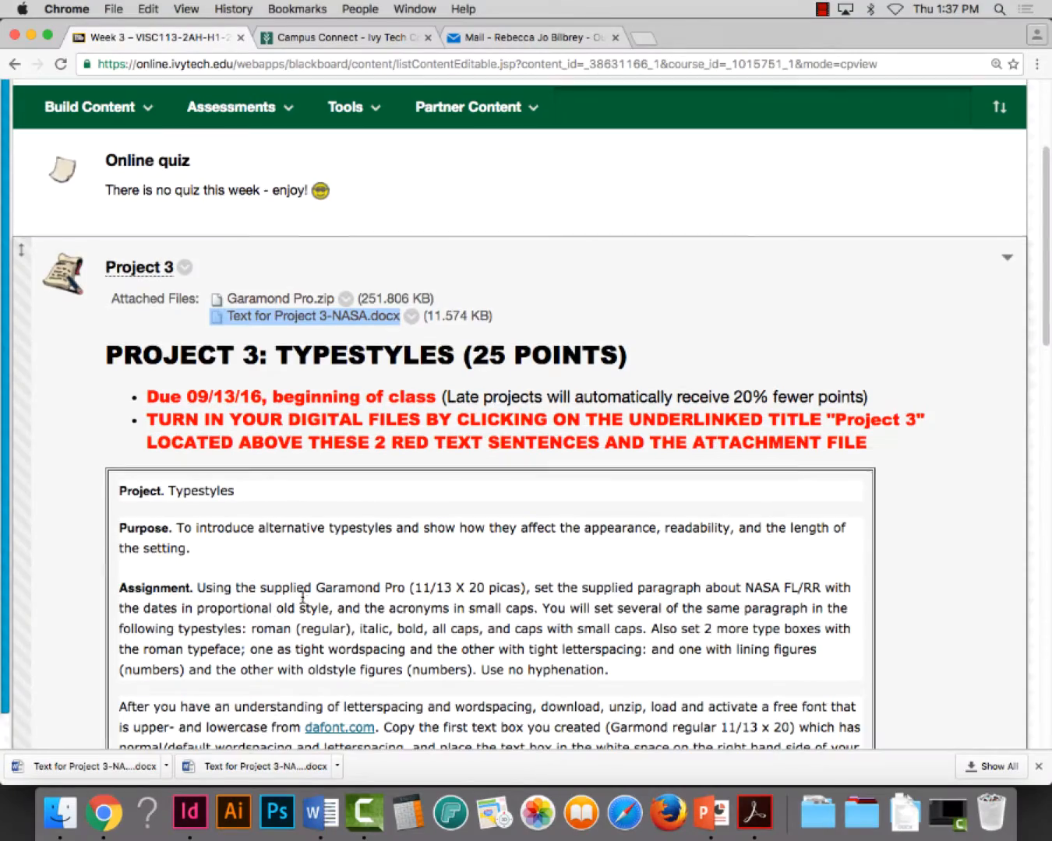
scroll(317, 588, "down", 10)
scroll(317, 598, "down", 5)
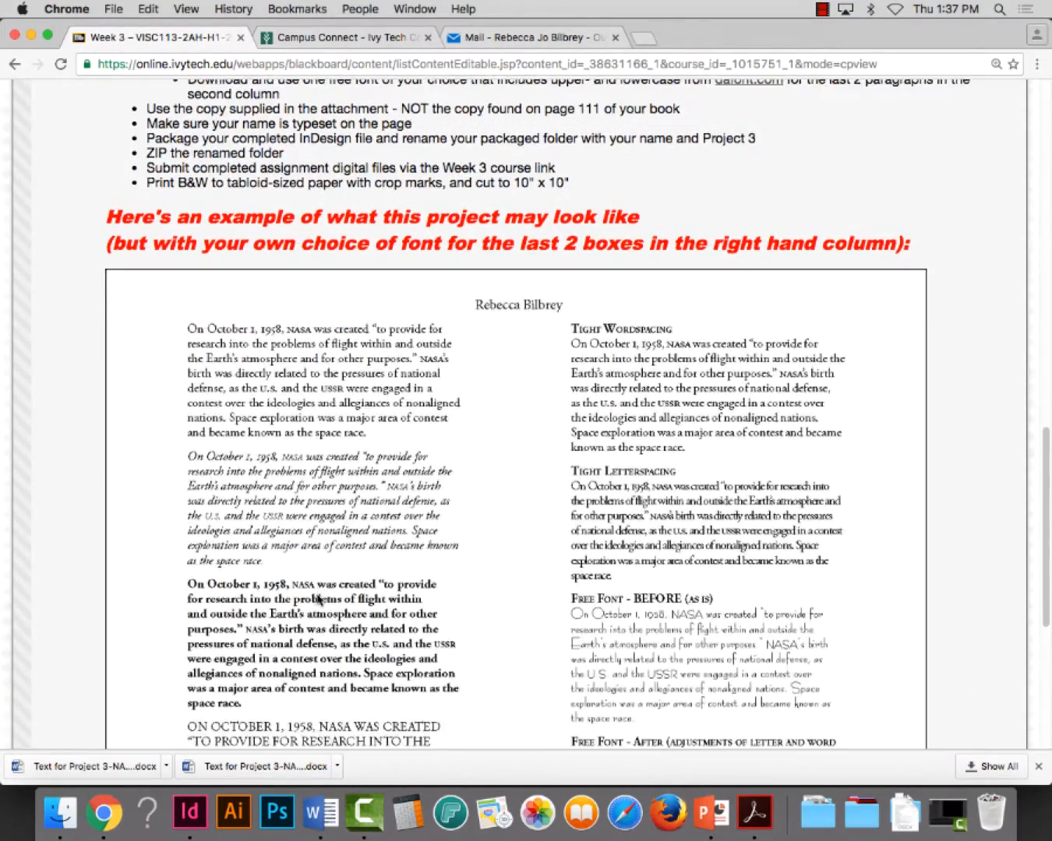
scroll(430, 602, "down", 3)
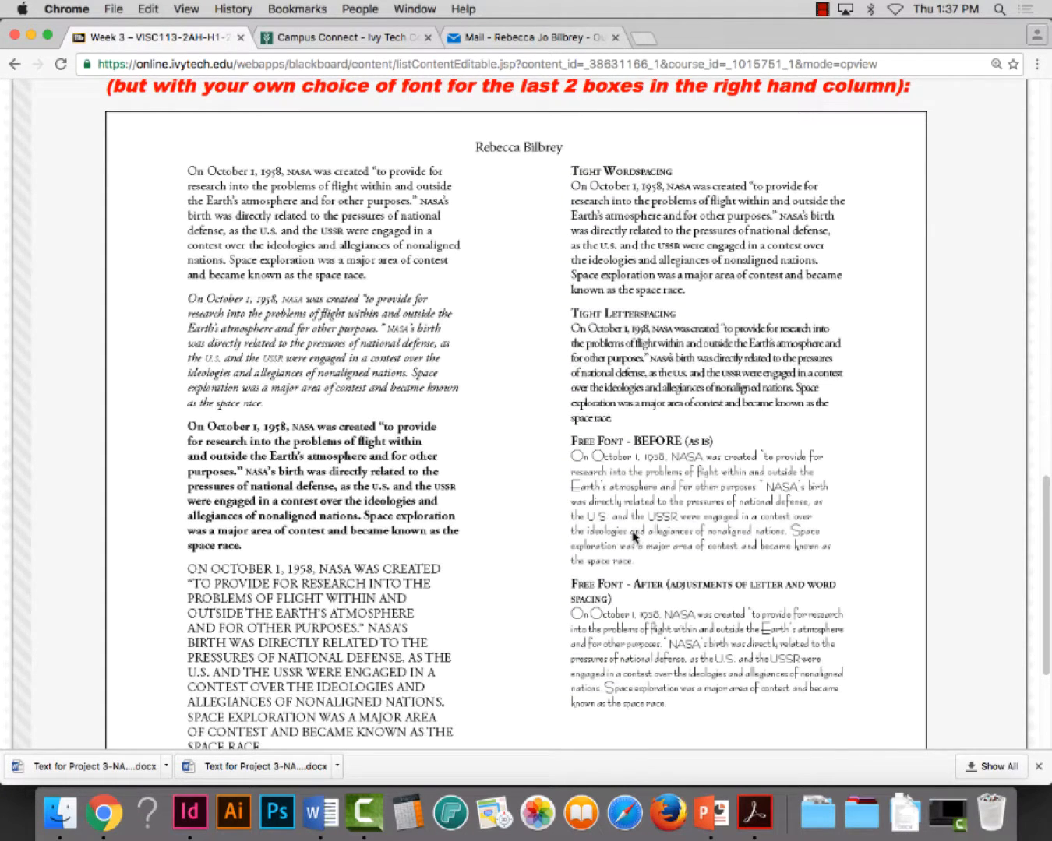
scroll(659, 221, "down", 1)
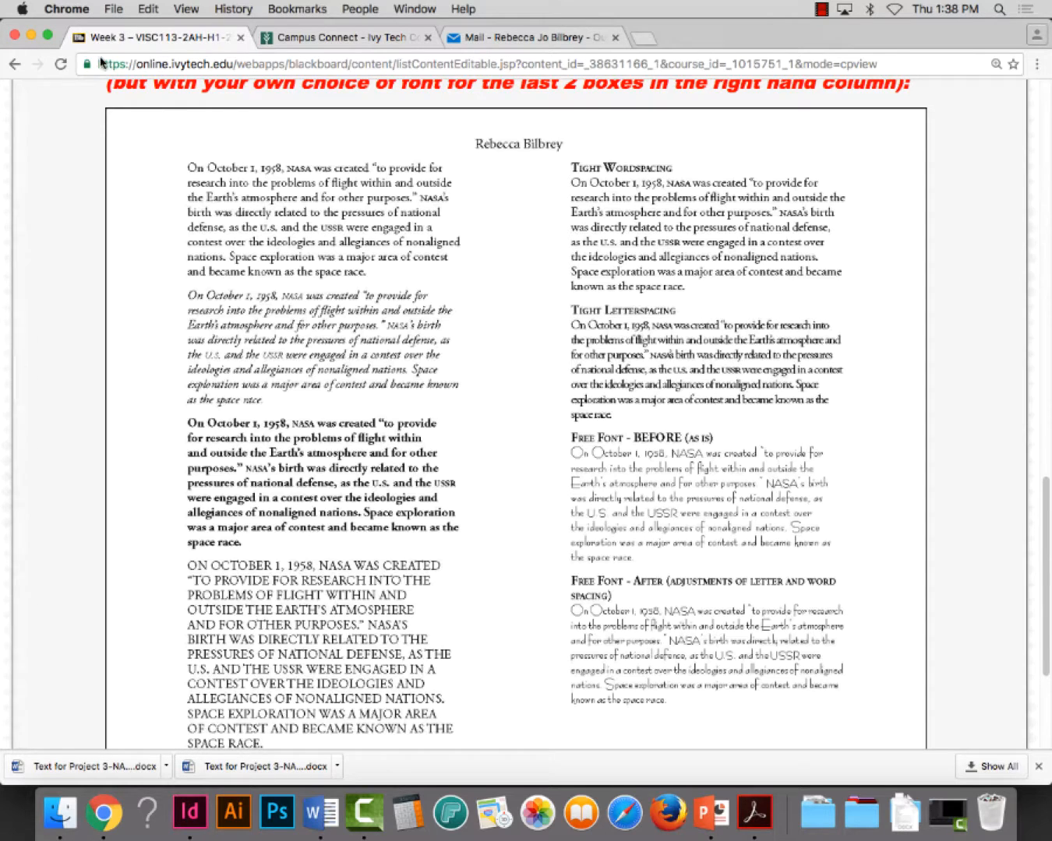
left_click(31, 35)
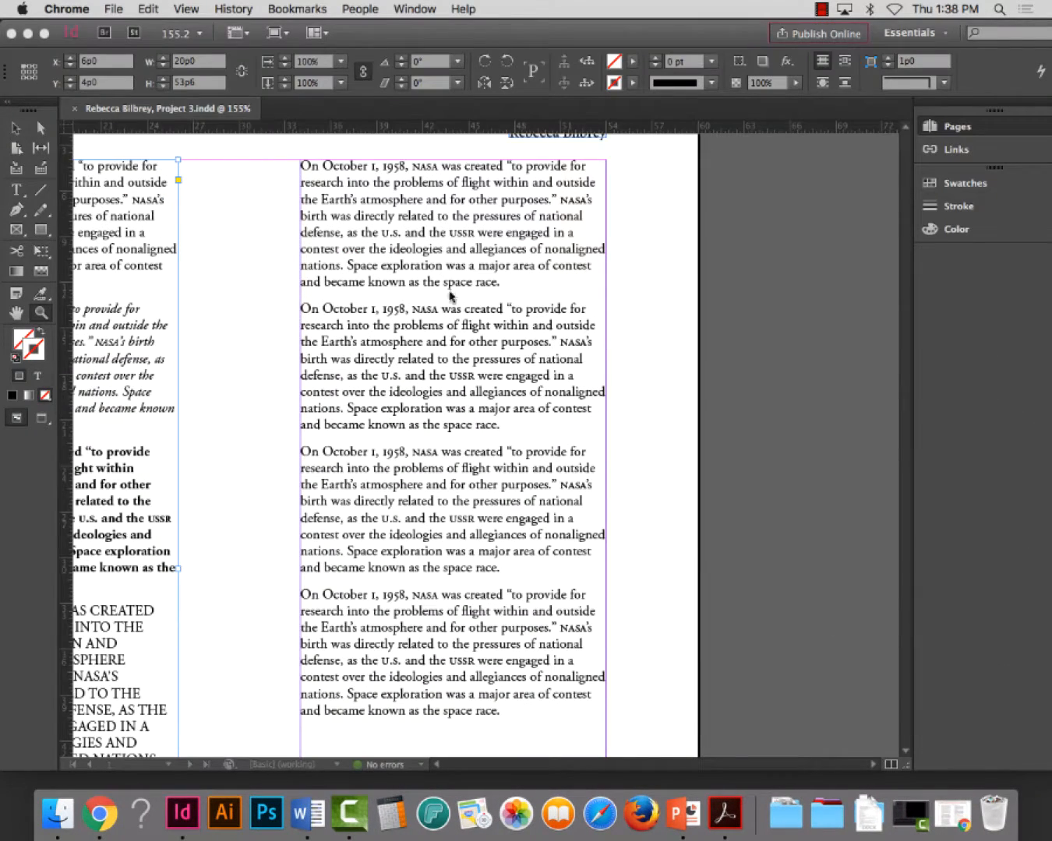
Back in InDesign, insert the heading TIGHT WORDSPACING on its own line above the second column's first paragraph, matching the assignment example
left_click(8, 172)
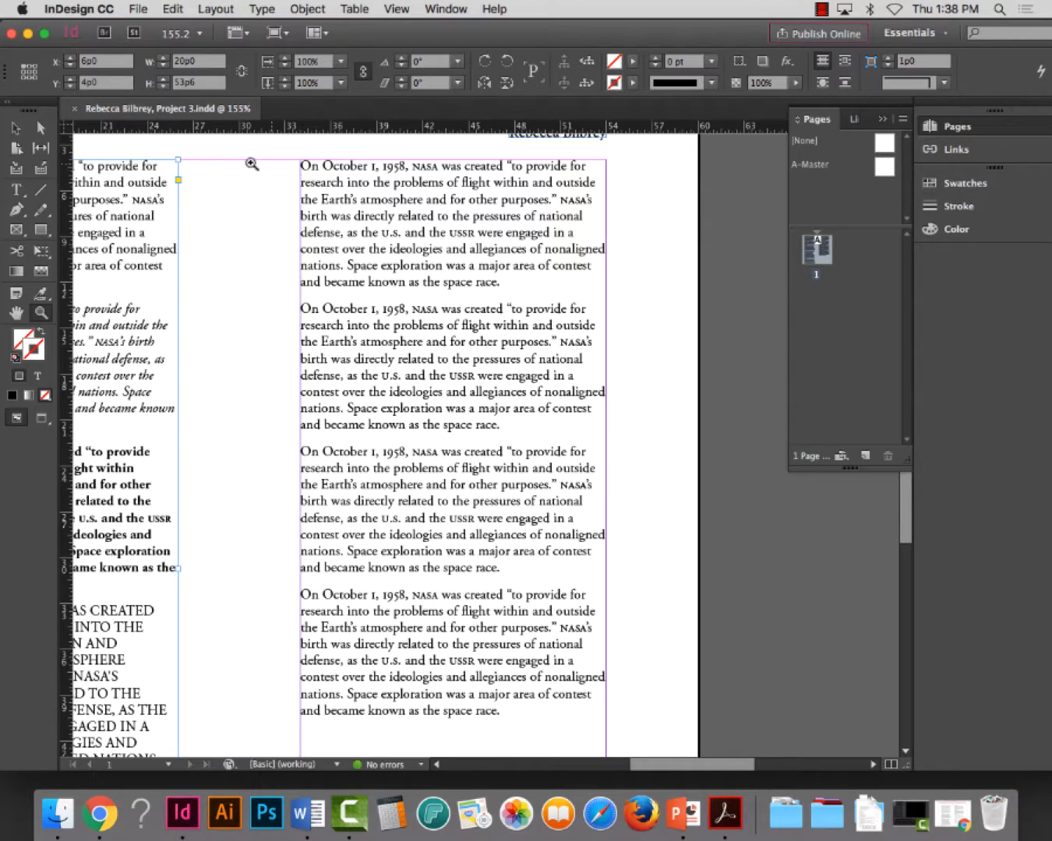
left_click(16, 189)
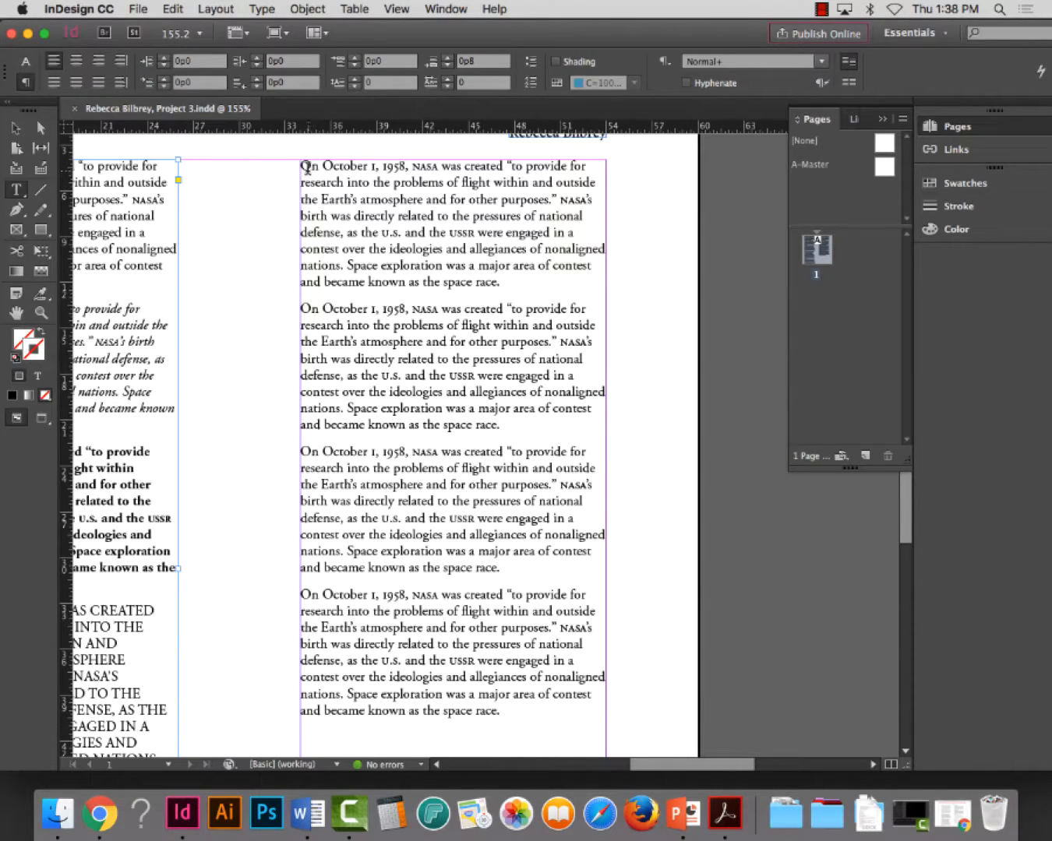
left_click(307, 166)
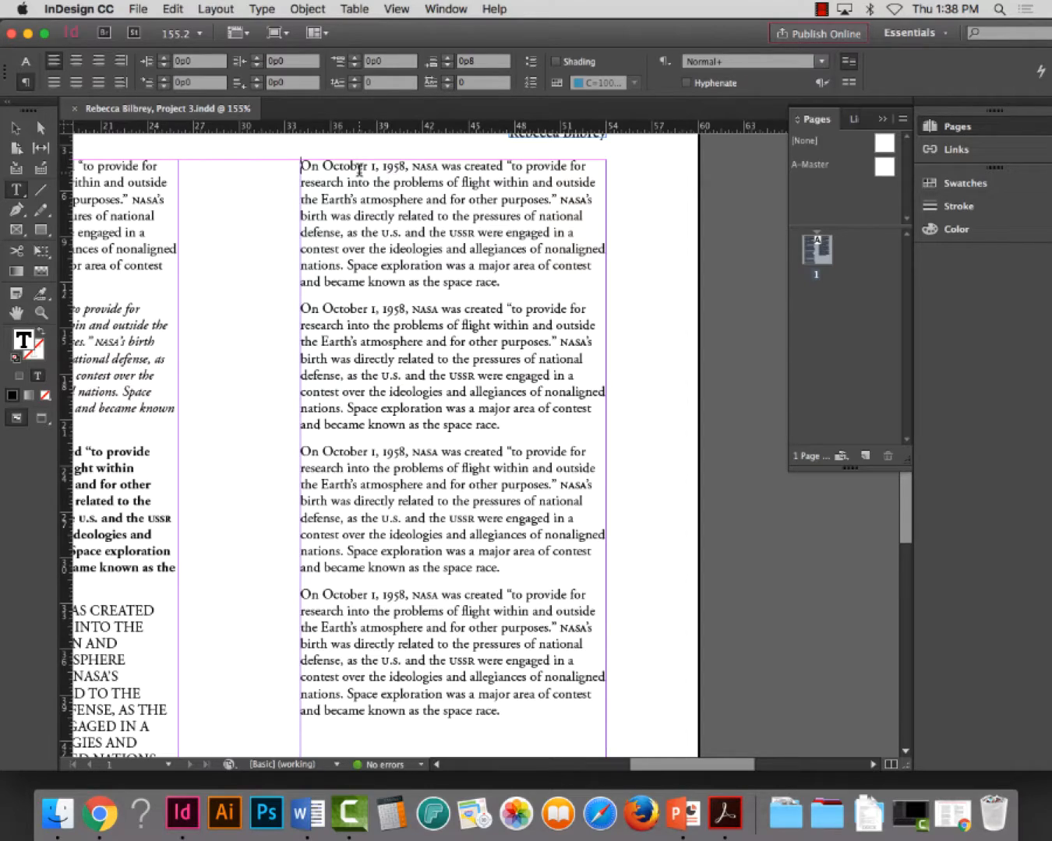
left_click(100, 814)
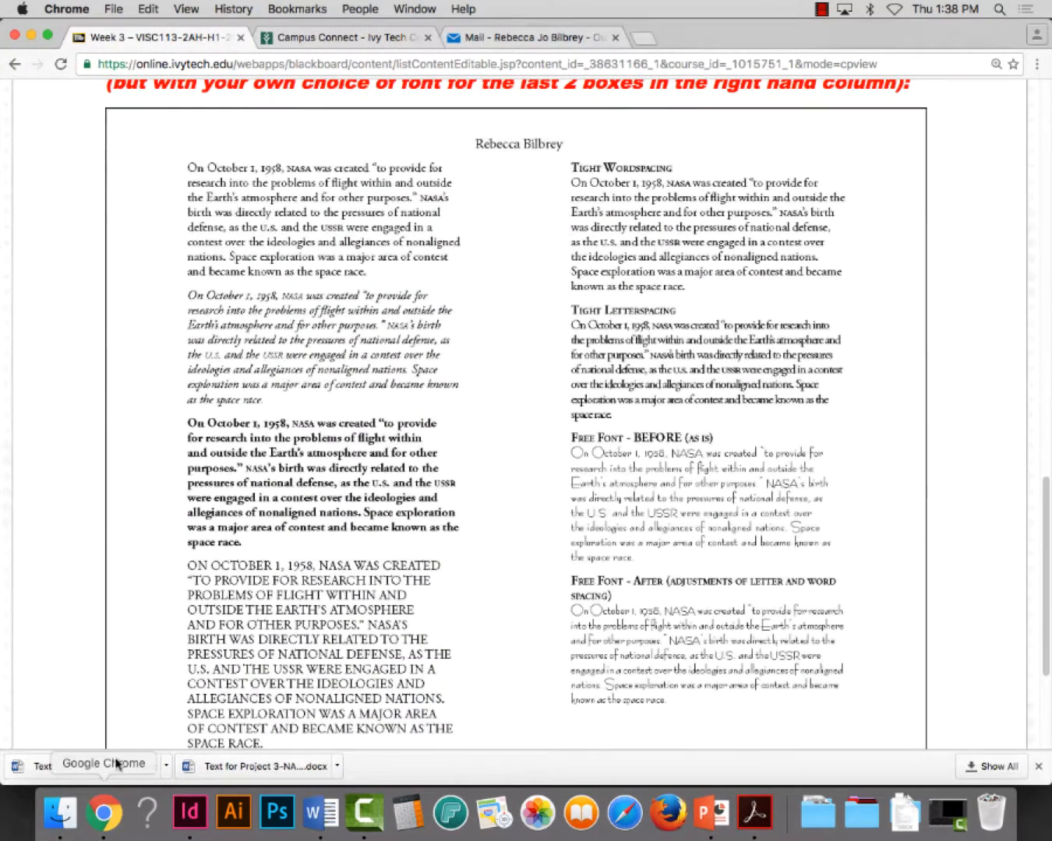
left_click(192, 815)
type("TIGHT")
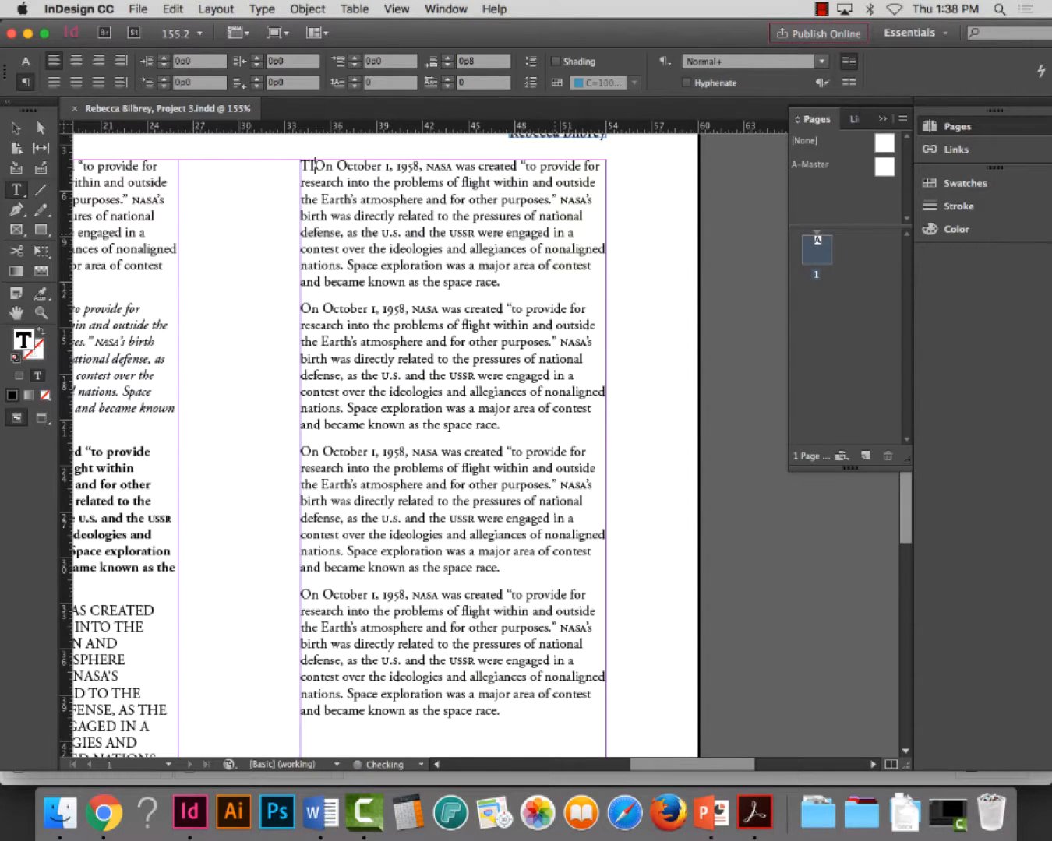
type(" WORD")
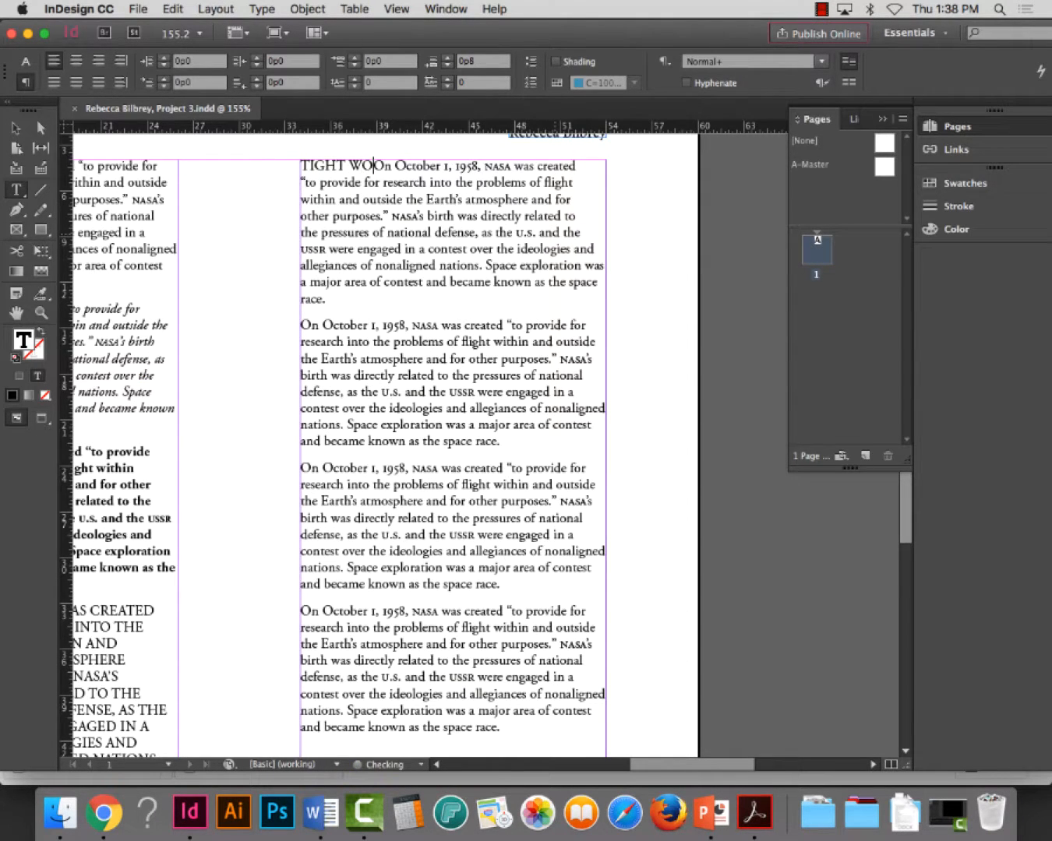
type("SPACING")
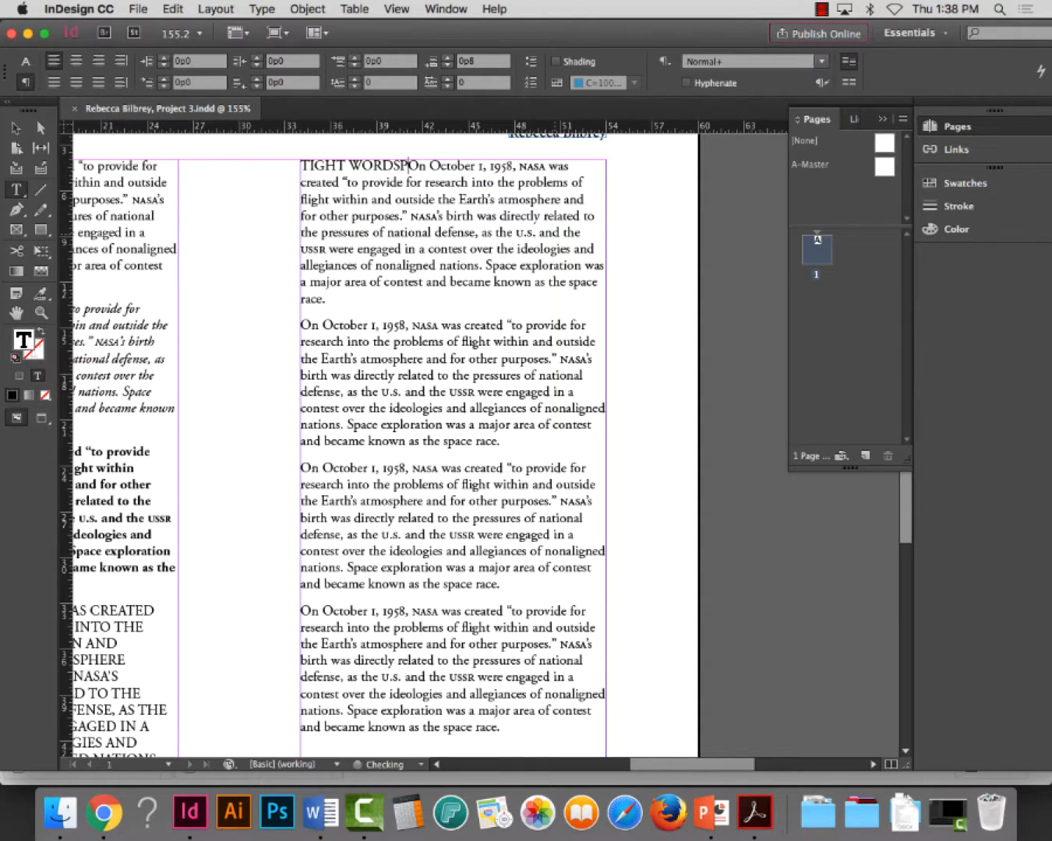
key("Return")
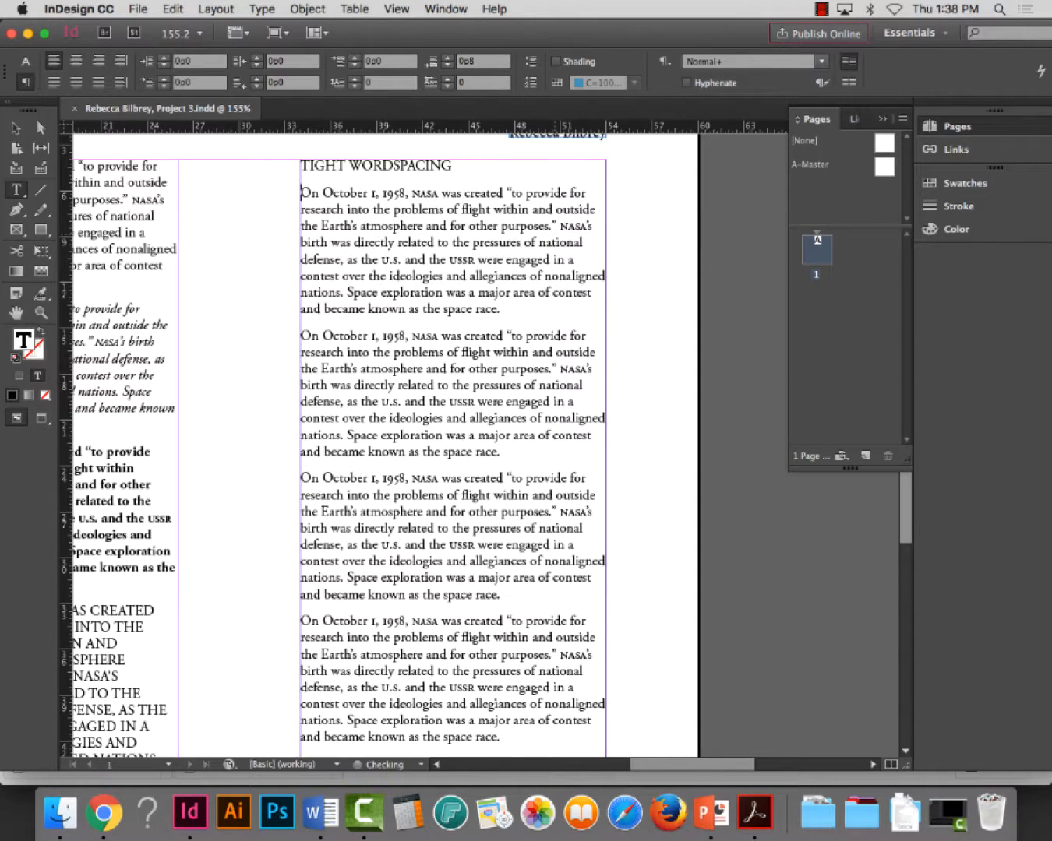
Set the TIGHT WORDSPACING heading at the top of the second column in bold
left_click_drag(460, 165, 283, 166)
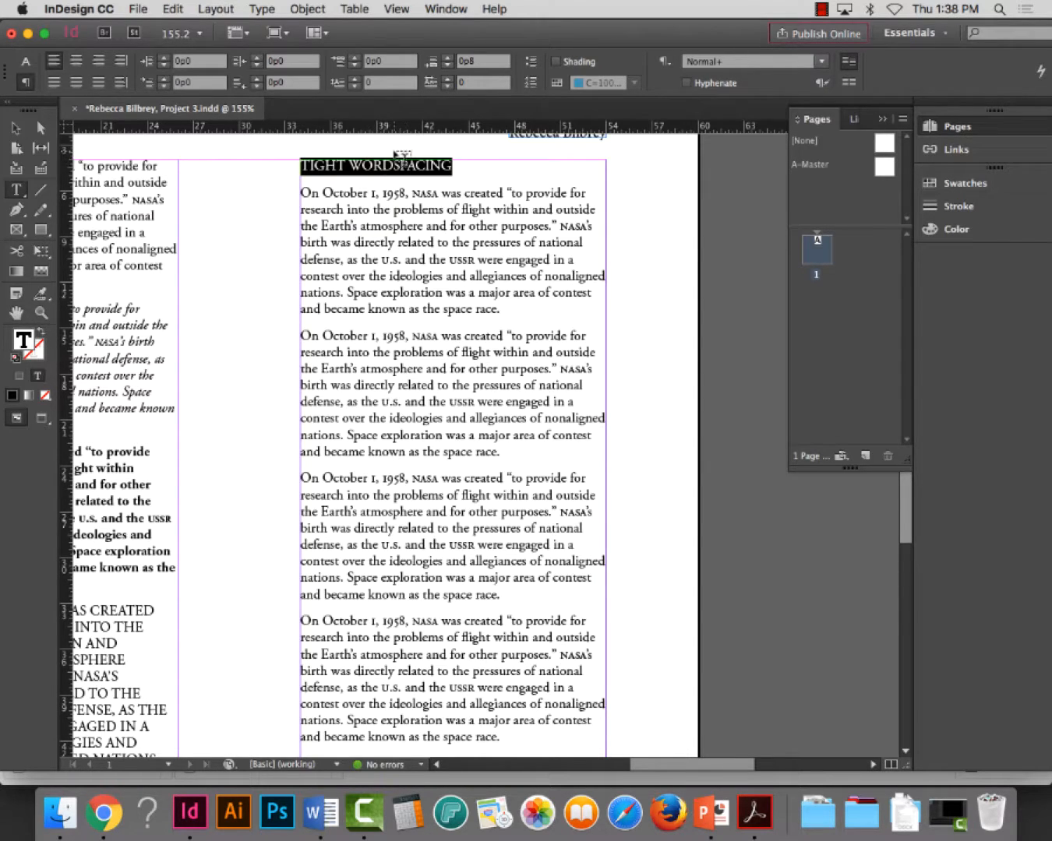
left_click(25, 61)
left_click(147, 84)
left_click(164, 84)
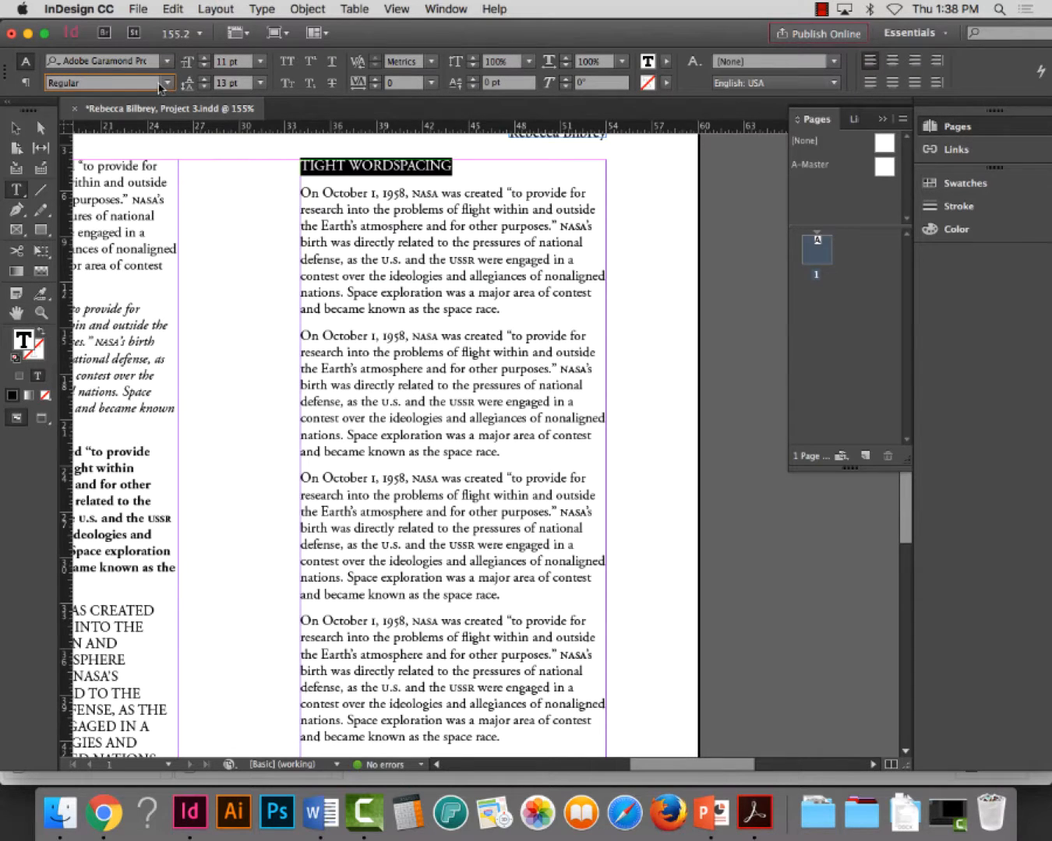
left_click(166, 84)
left_click(137, 135)
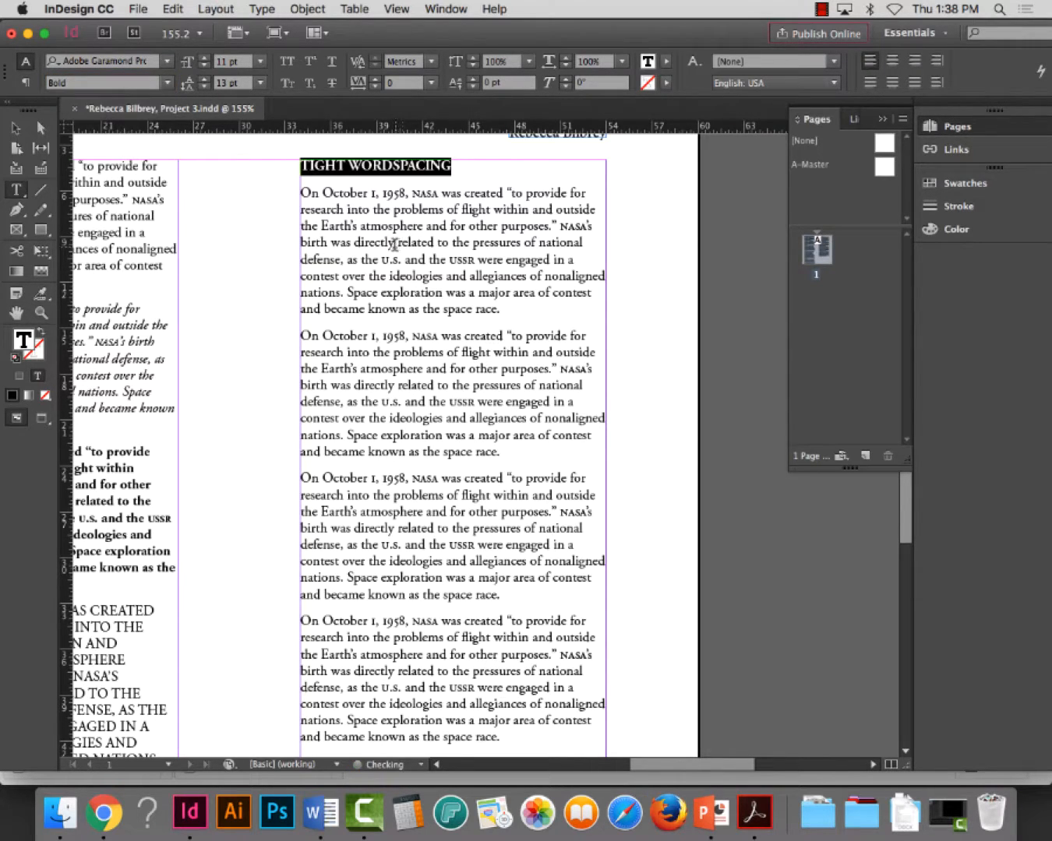
left_click(398, 166)
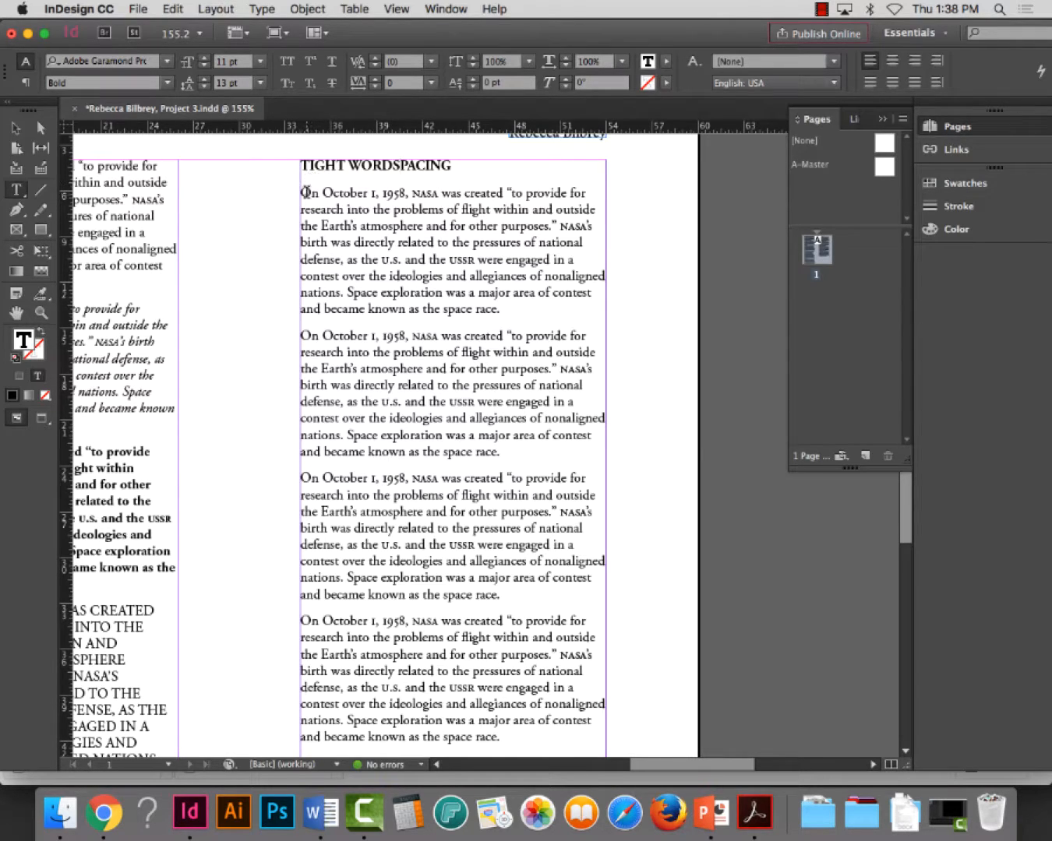
Examine the spacing below the heading up close and compare it with the finished assignment example in Chrome, returning to InDesign
left_click_drag(321, 194, 395, 193)
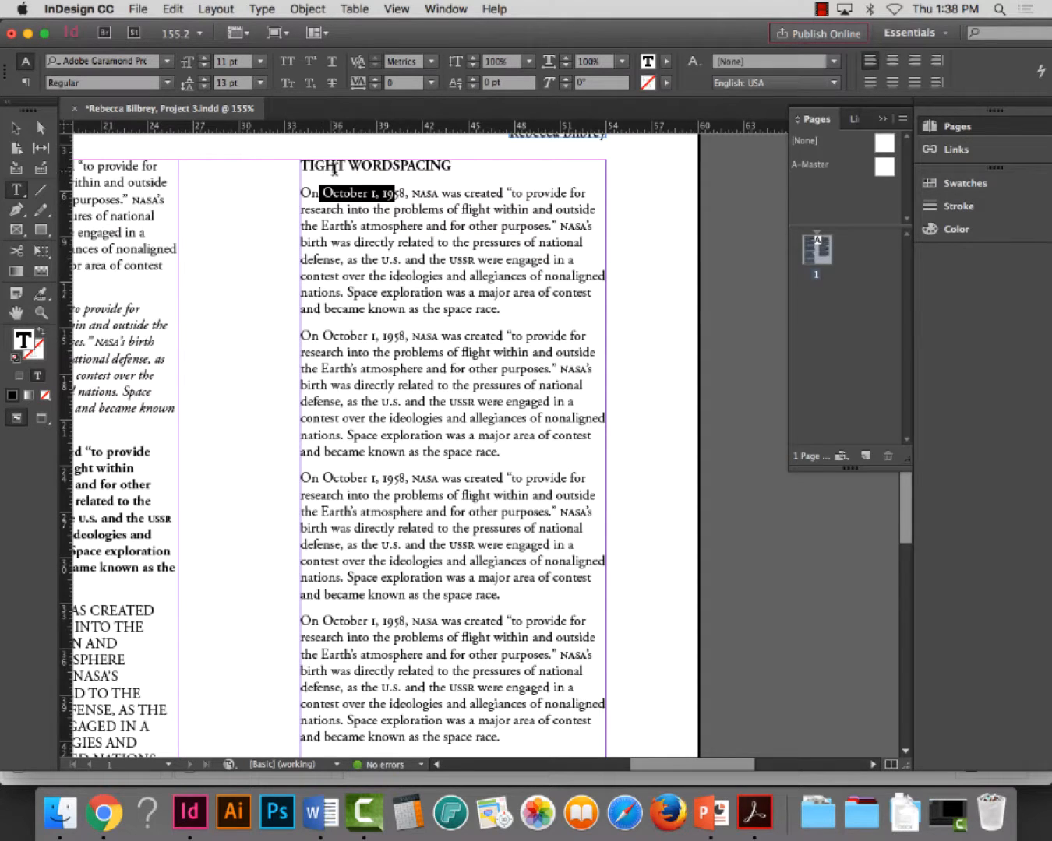
left_click(41, 312)
left_click_drag(296, 154, 661, 379)
left_click(22, 193)
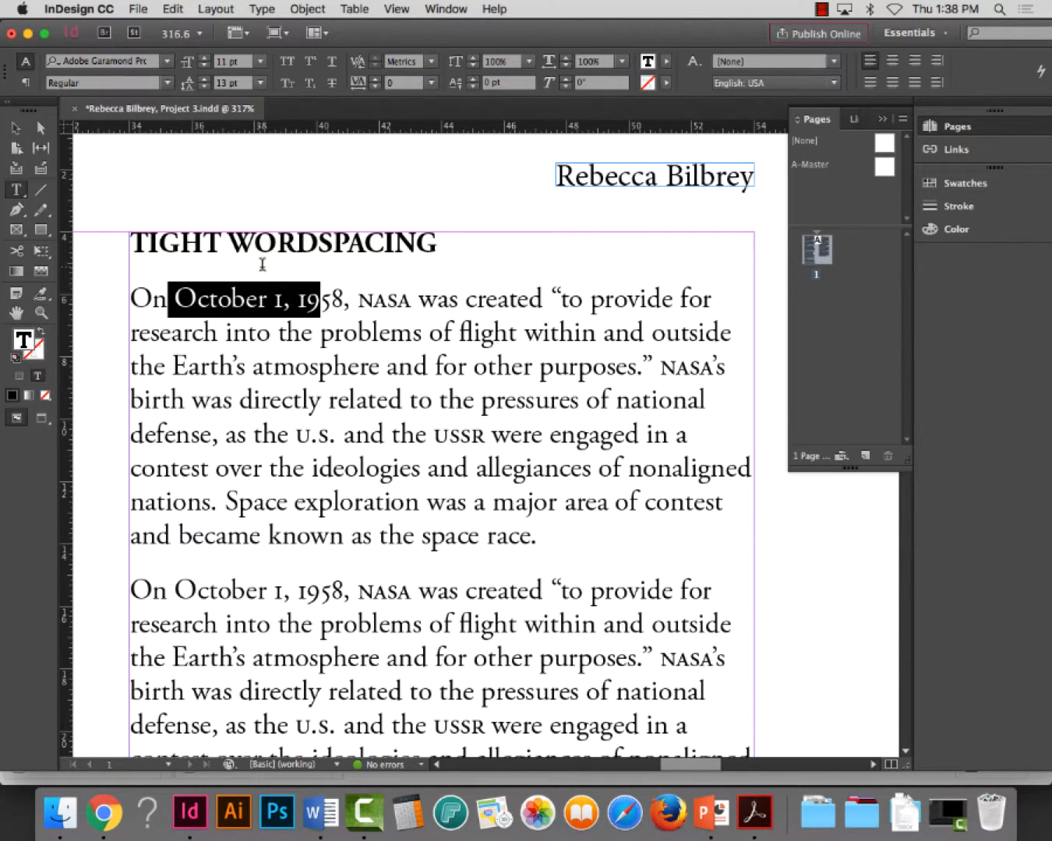
left_click(104, 813)
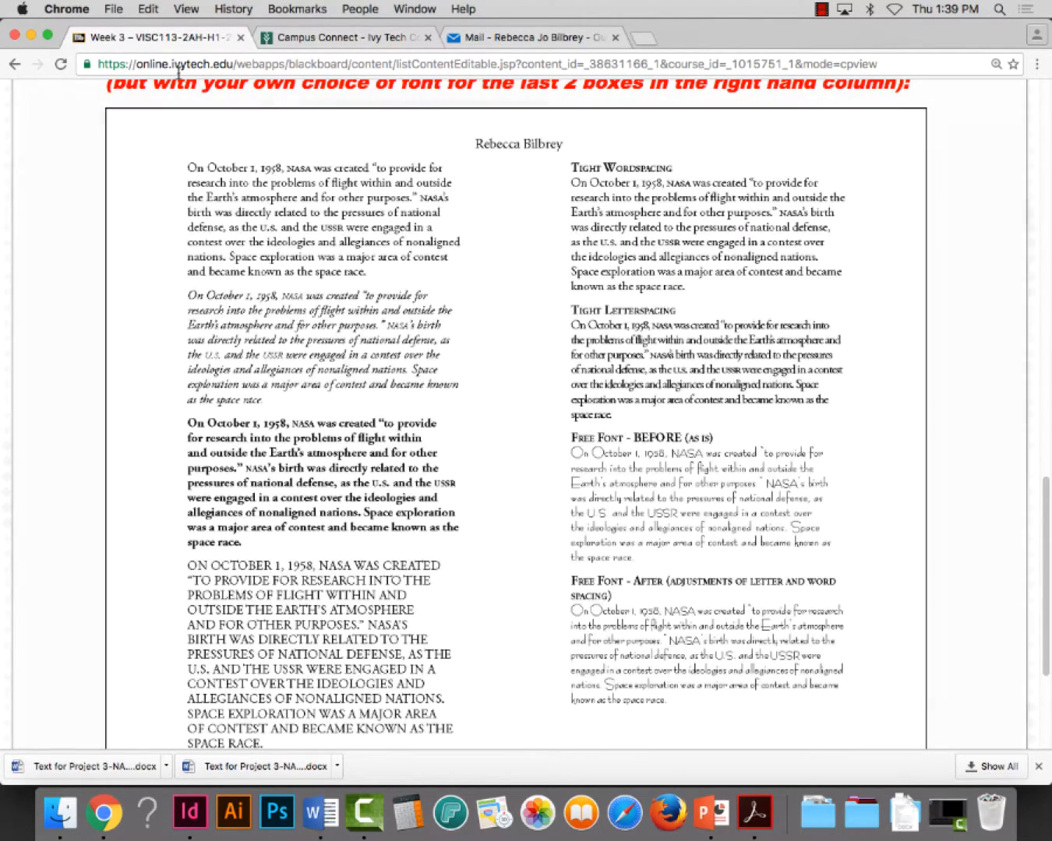
left_click(32, 36)
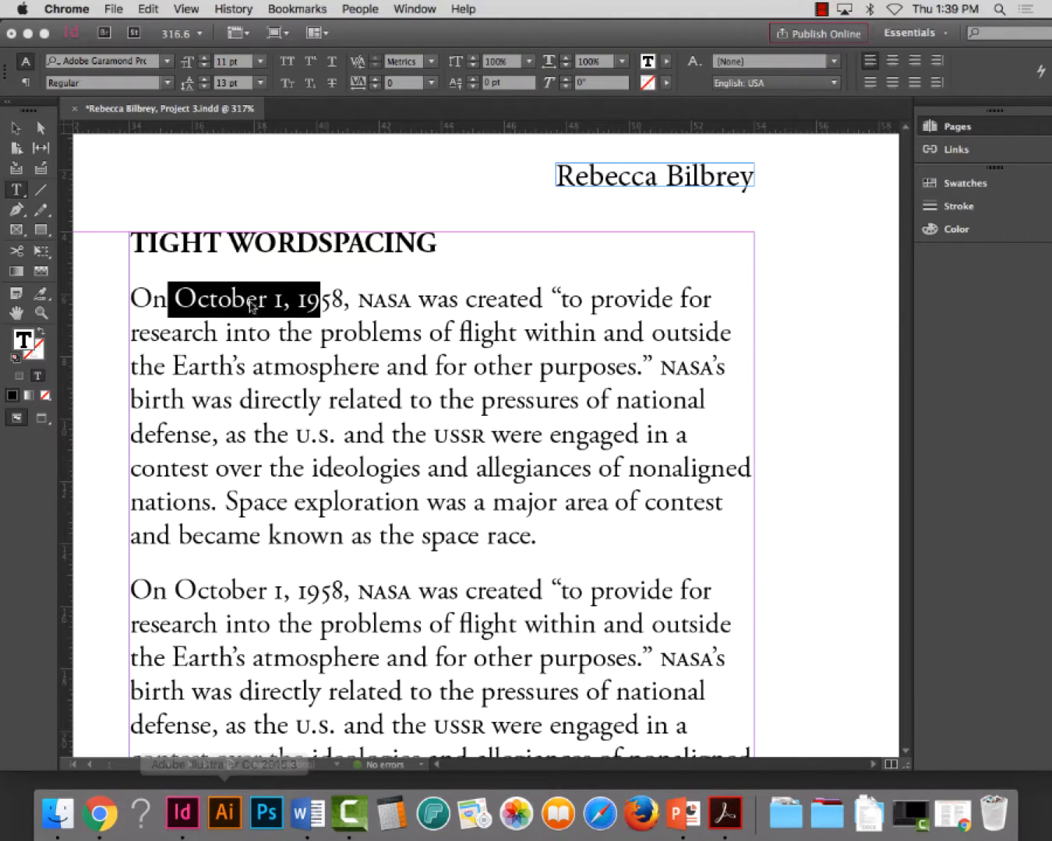
left_click(188, 287)
left_click(164, 262)
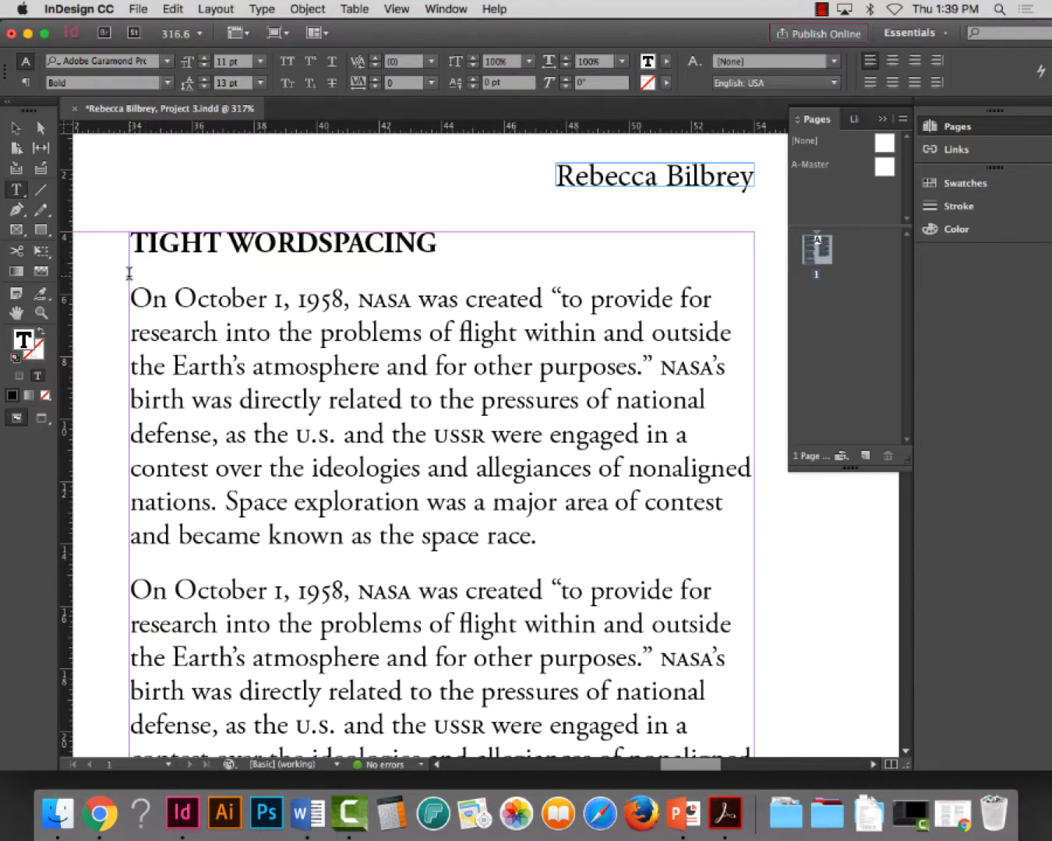
Try to close the gap between the heading and its paragraph by deleting before the paragraph's first word, and undo the deletion
double_click(137, 271)
left_click(130, 258)
left_click(135, 273)
key("BackSpace")
key("super+z")
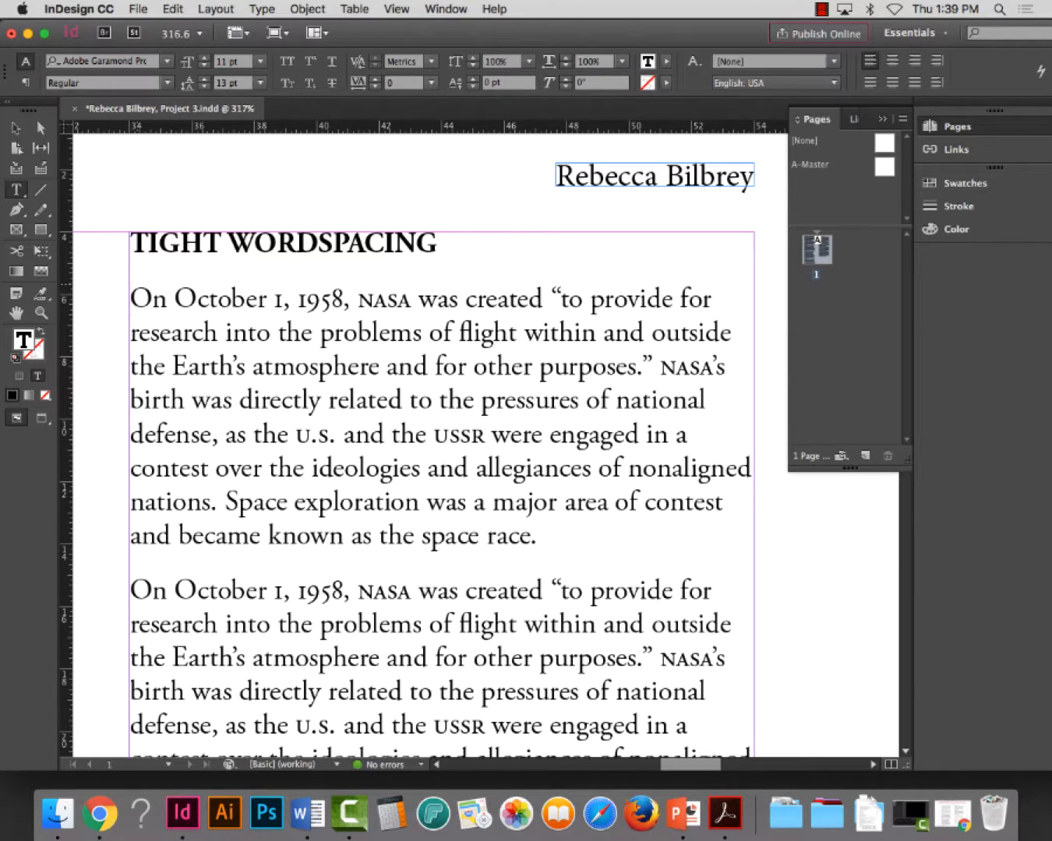
Set the space after the TIGHT WORDSPACING heading to 0
triple_click(136, 242)
key("super+c")
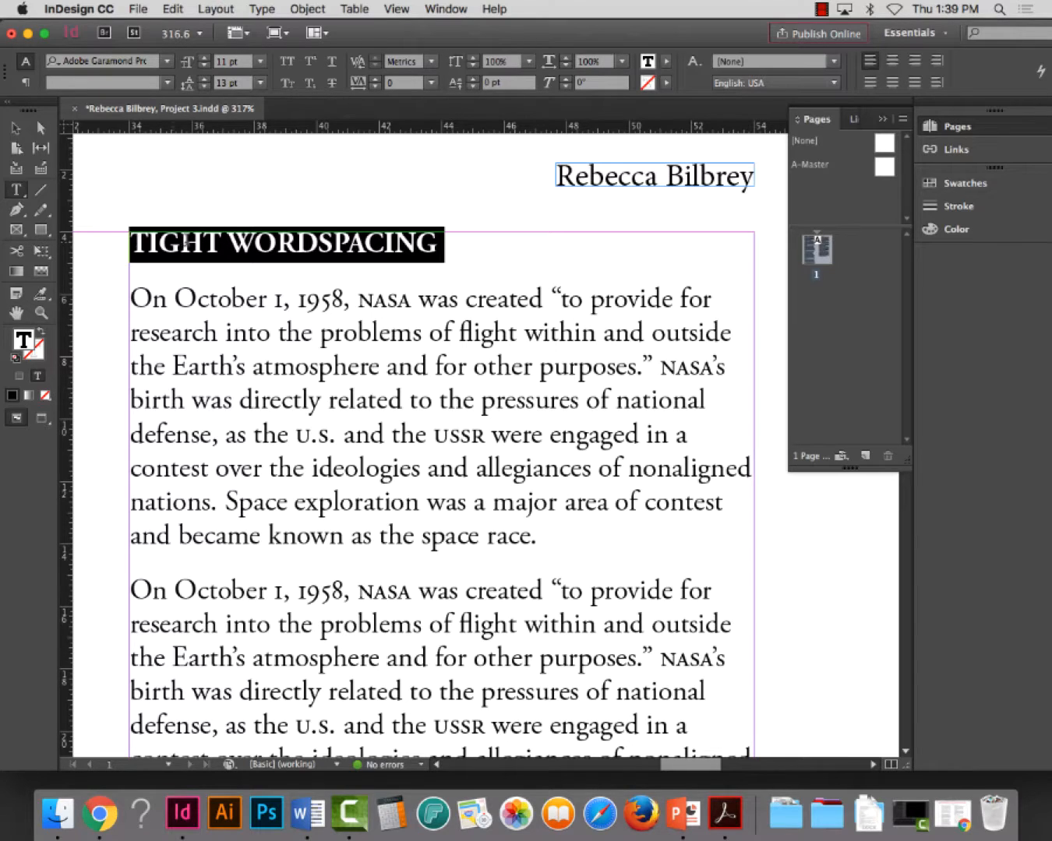
left_click(26, 83)
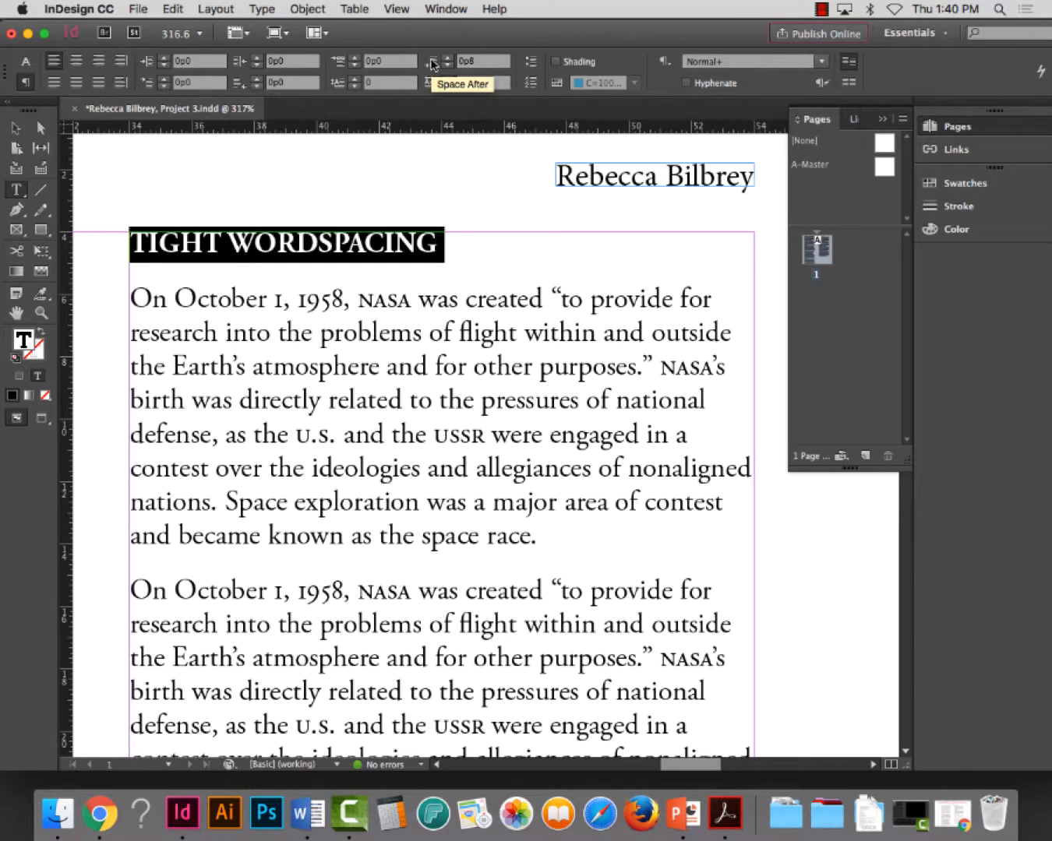
left_click(444, 61)
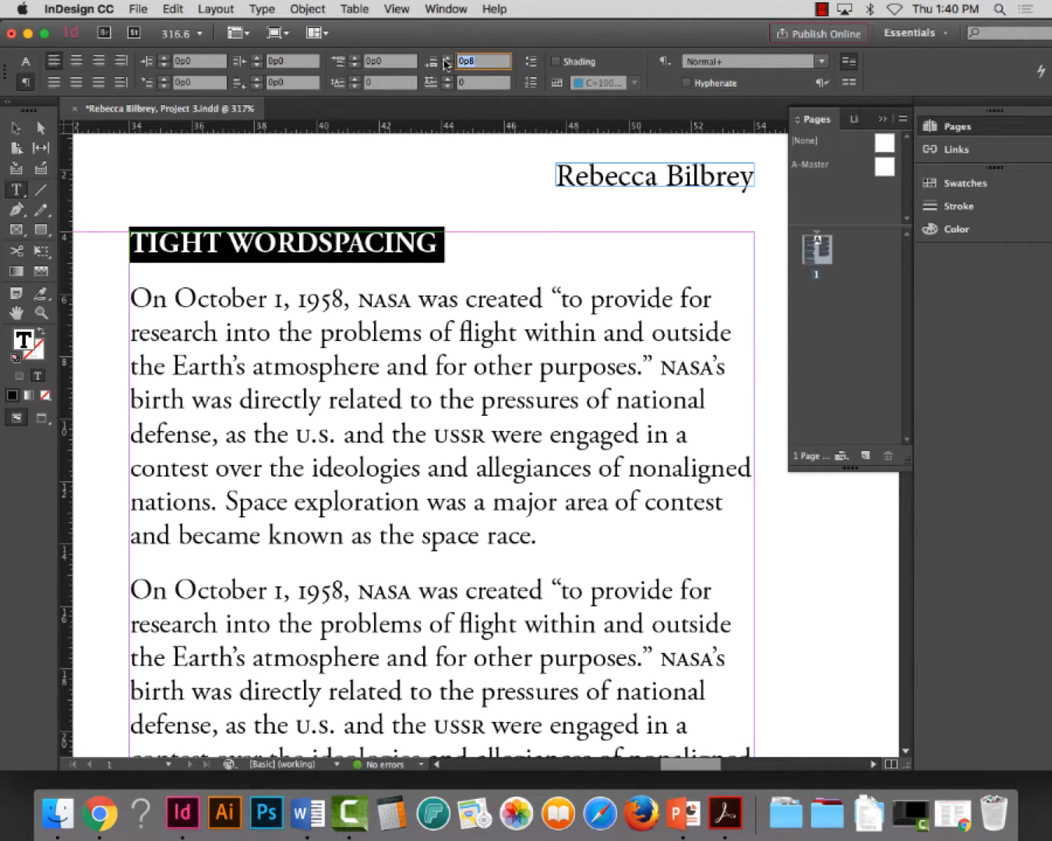
type("0")
key("Tab")
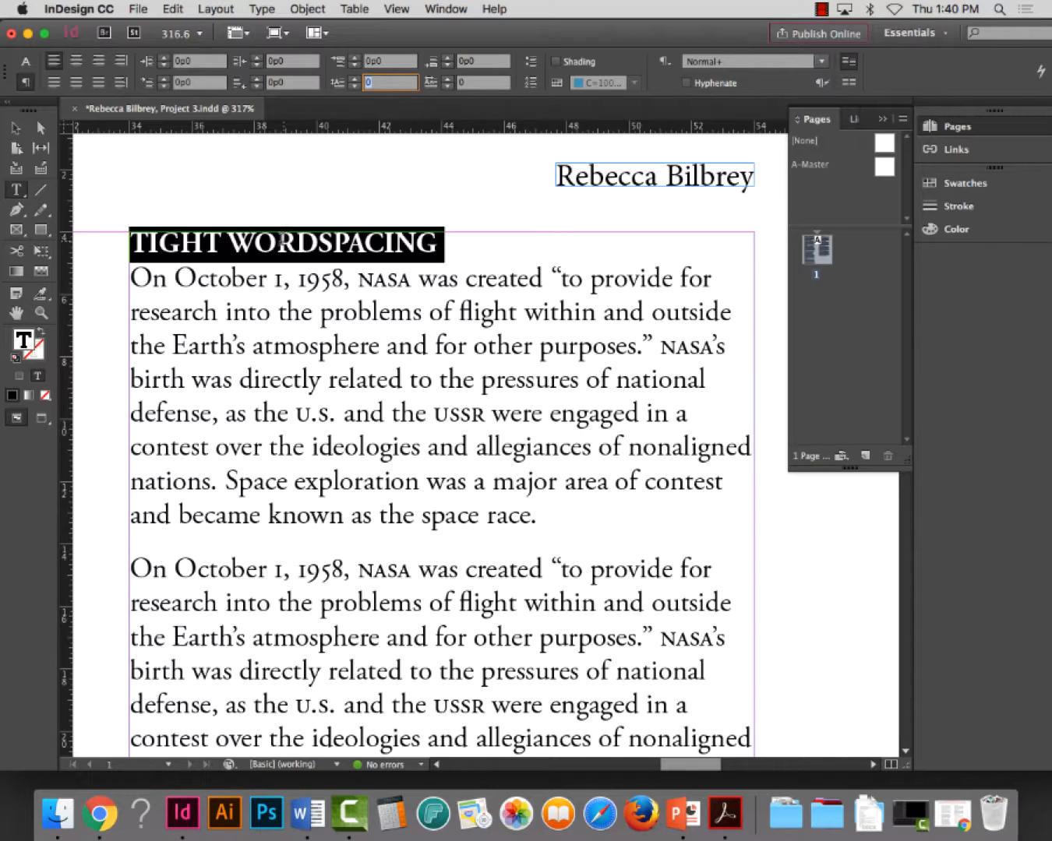
Copy the TIGHT WORDSPACING heading line and paste it above the second paragraph of the column
left_click(281, 240)
key("super")
left_click(138, 563)
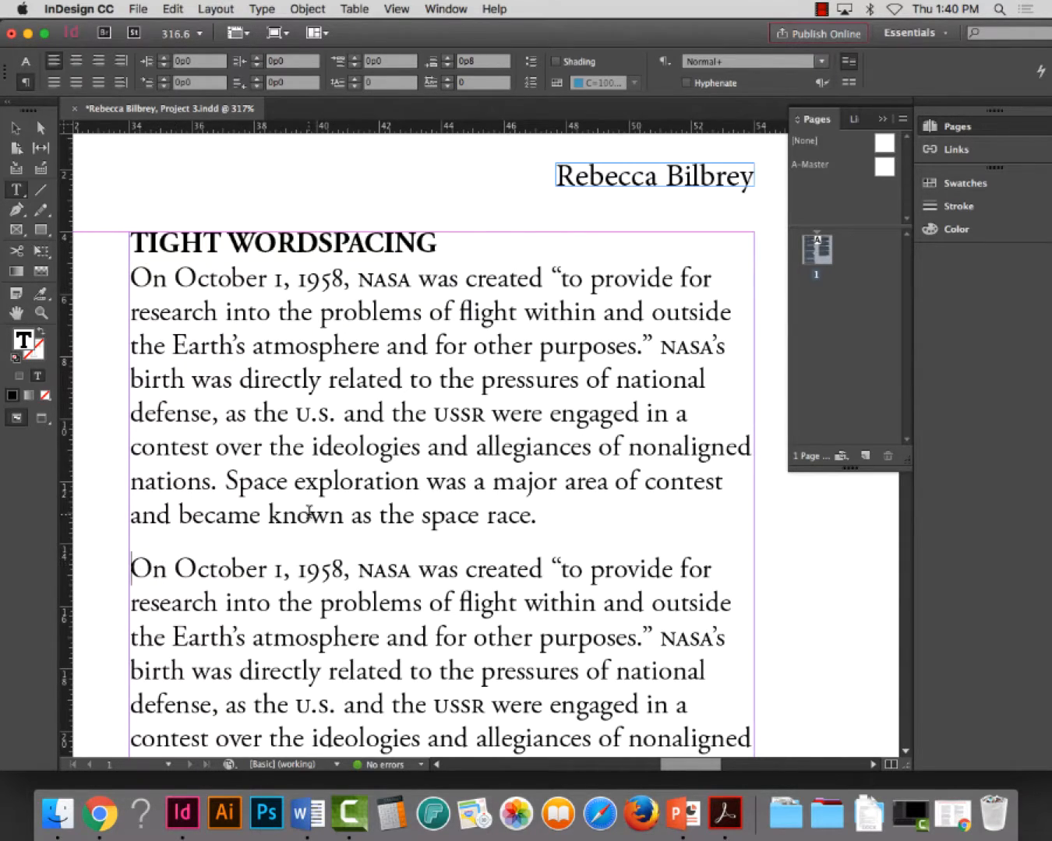
scroll(312, 544, "down", 3)
scroll(311, 511, "down", 3)
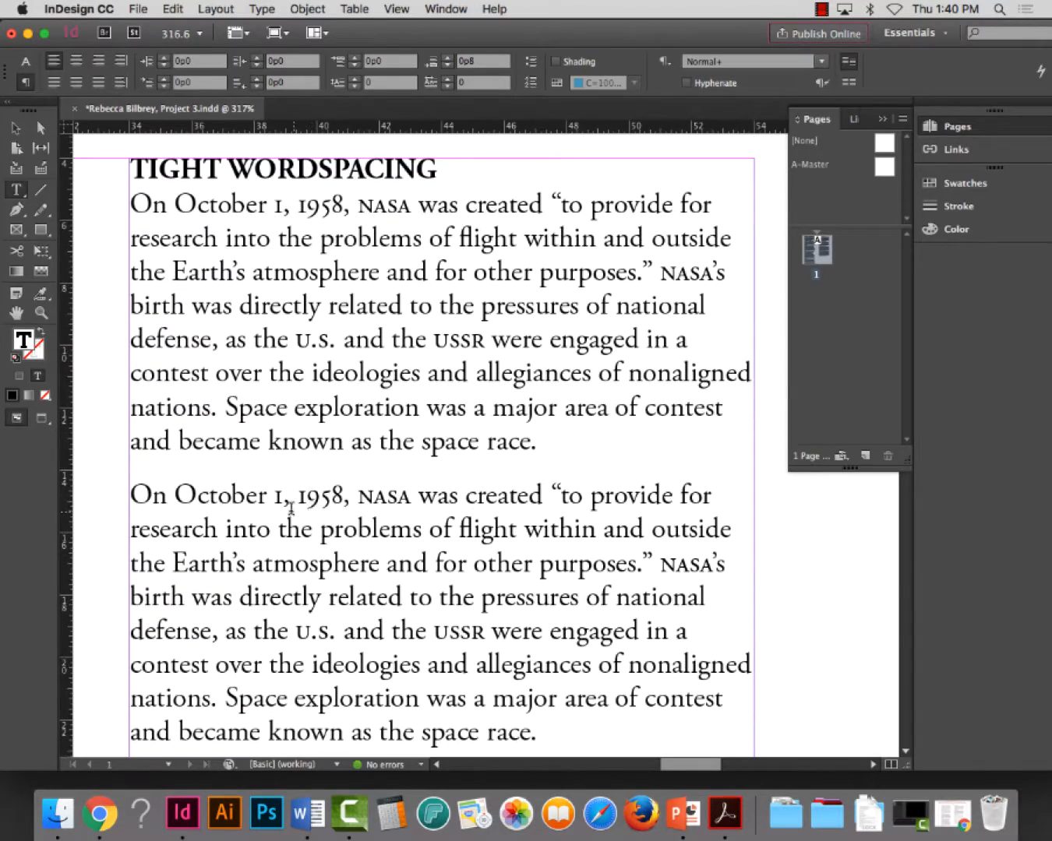
scroll(141, 470, "down", 1)
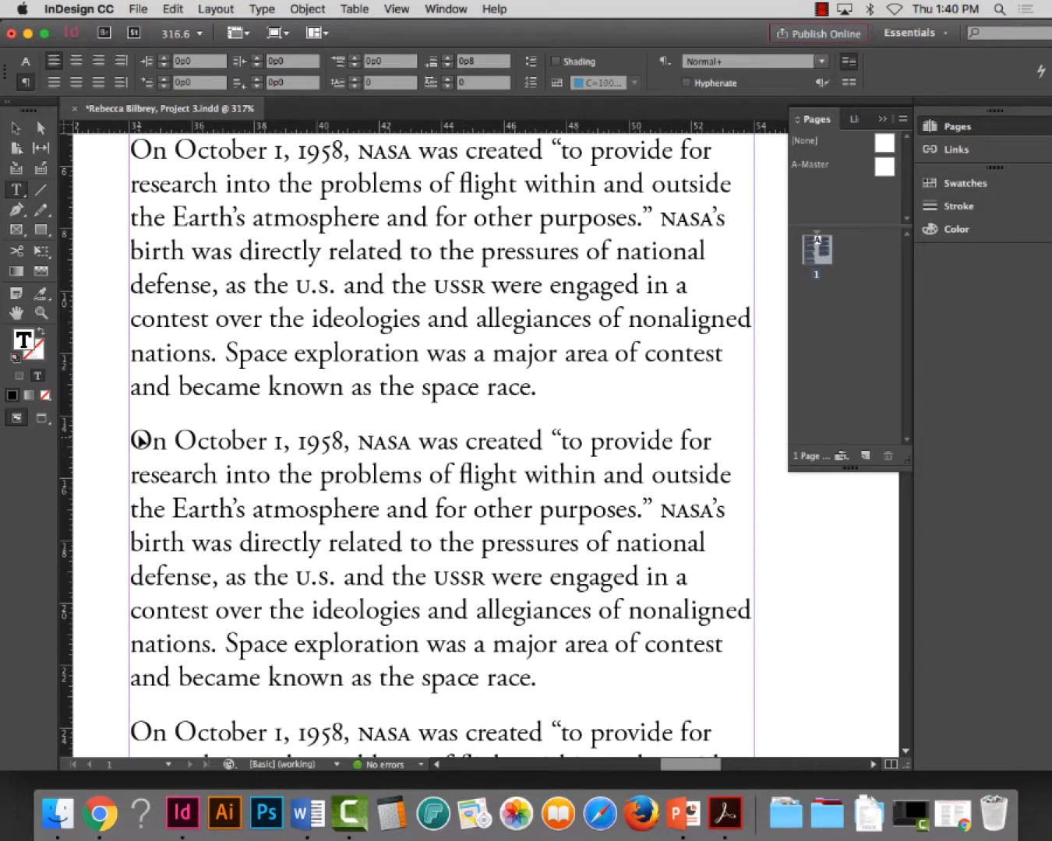
key("super+v")
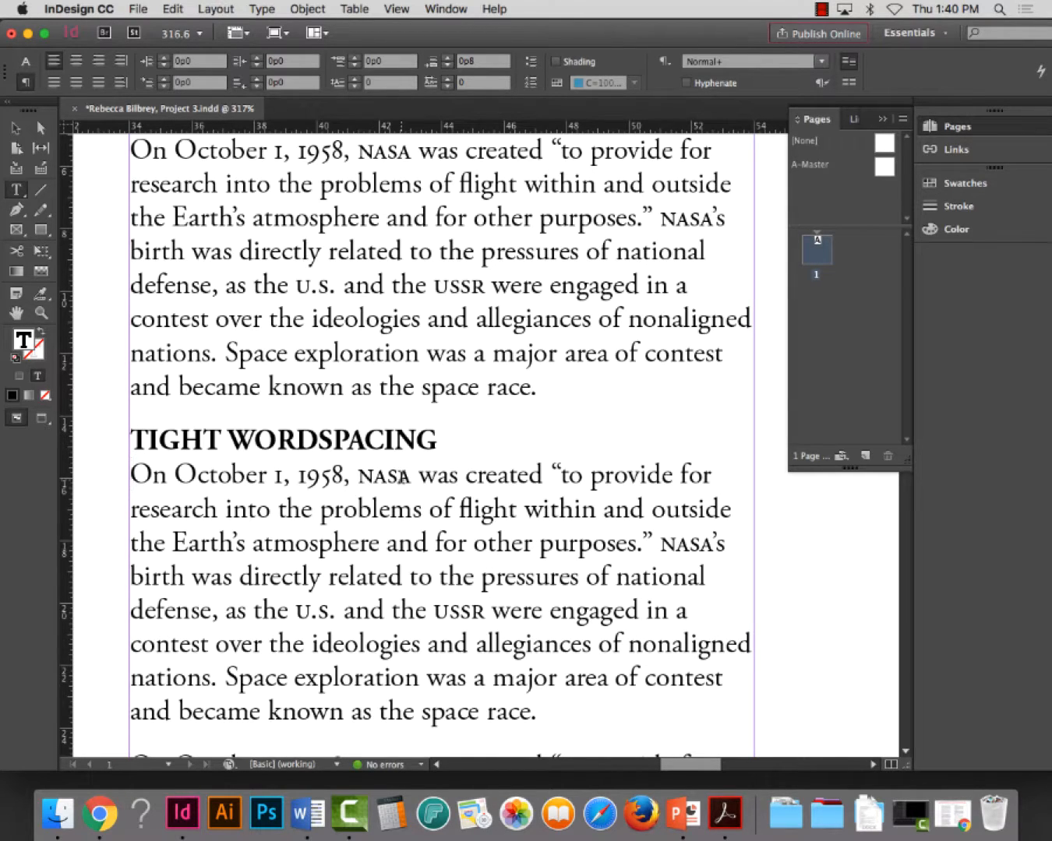
Change the pasted heading to TIGHT LETTERSPACING and save the document
left_click_drag(330, 438, 229, 441)
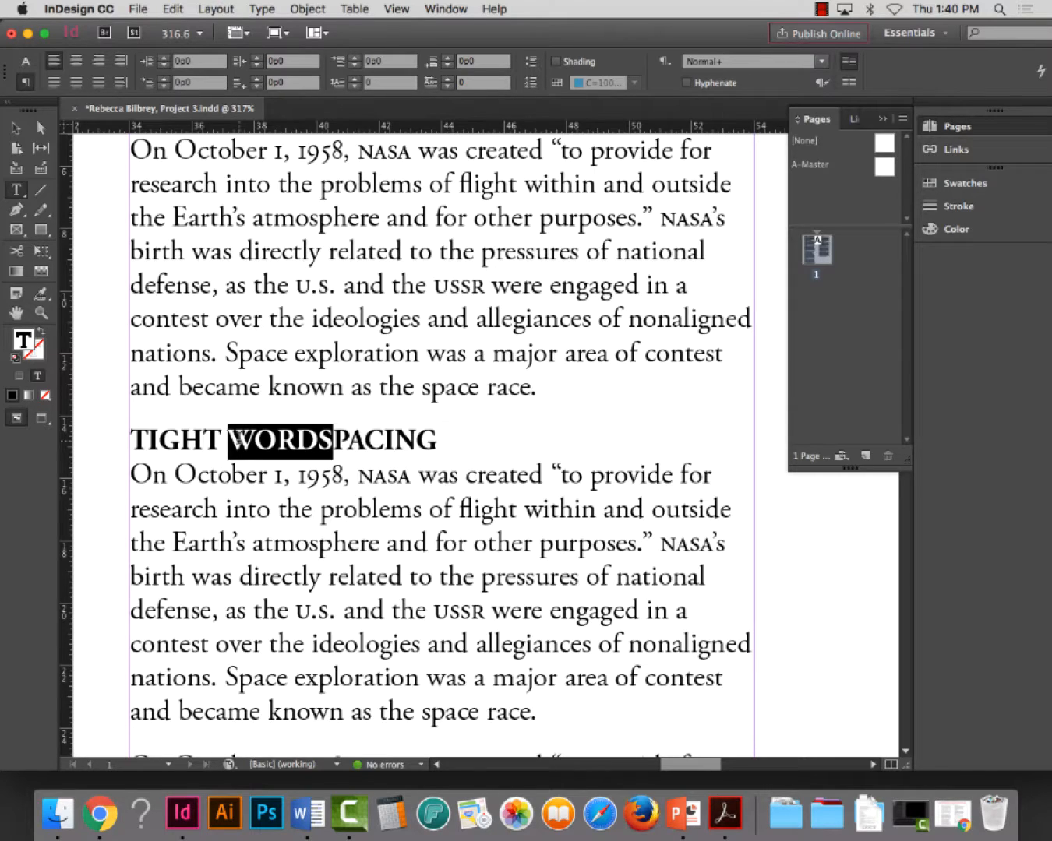
type("LETTER")
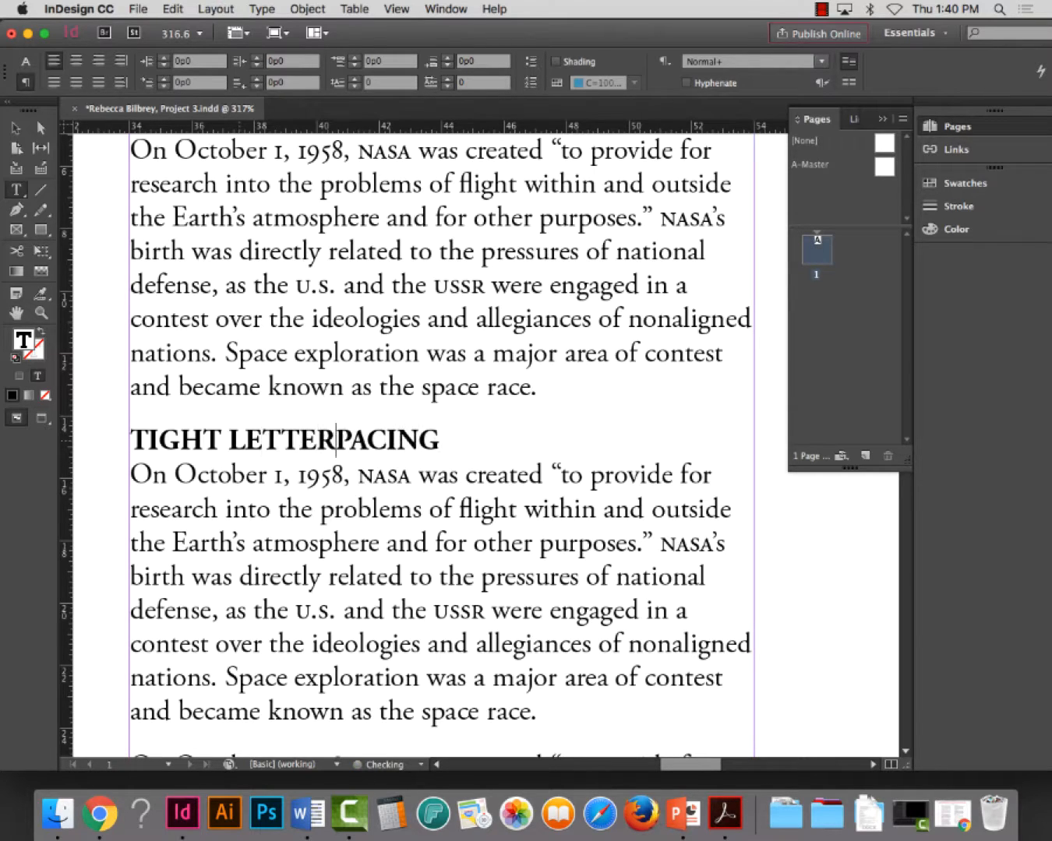
type("S")
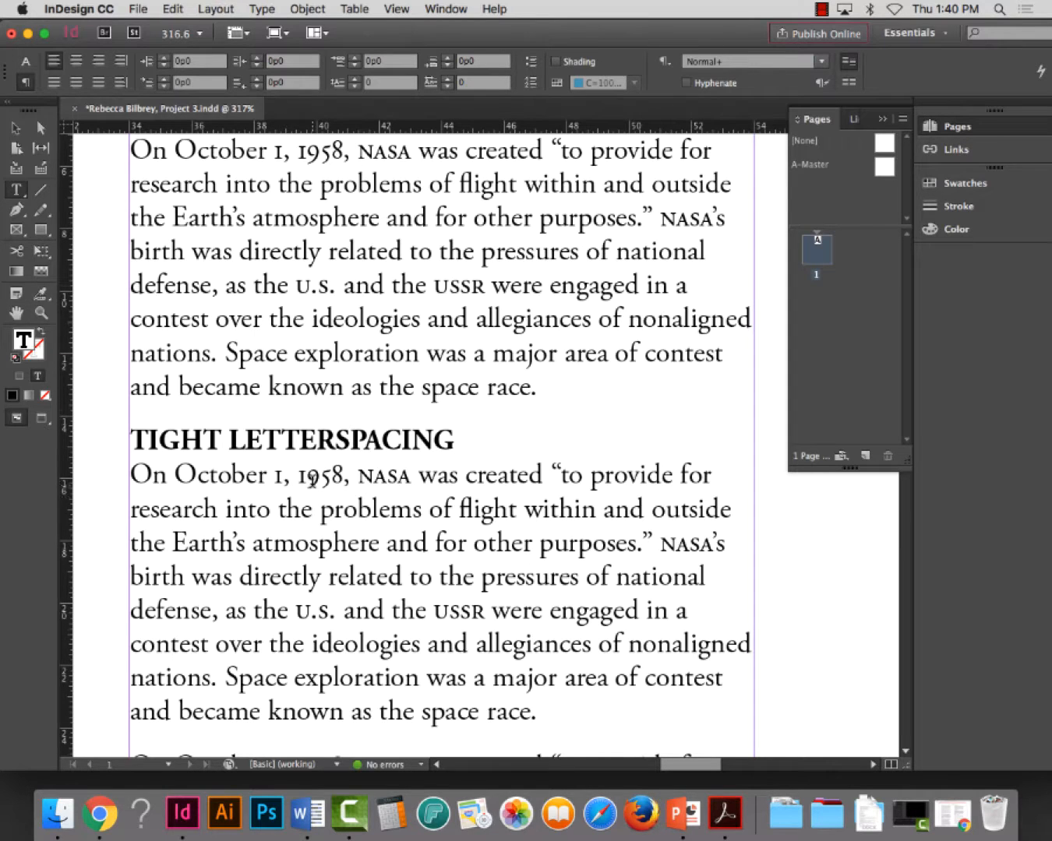
scroll(310, 486, "up", 1)
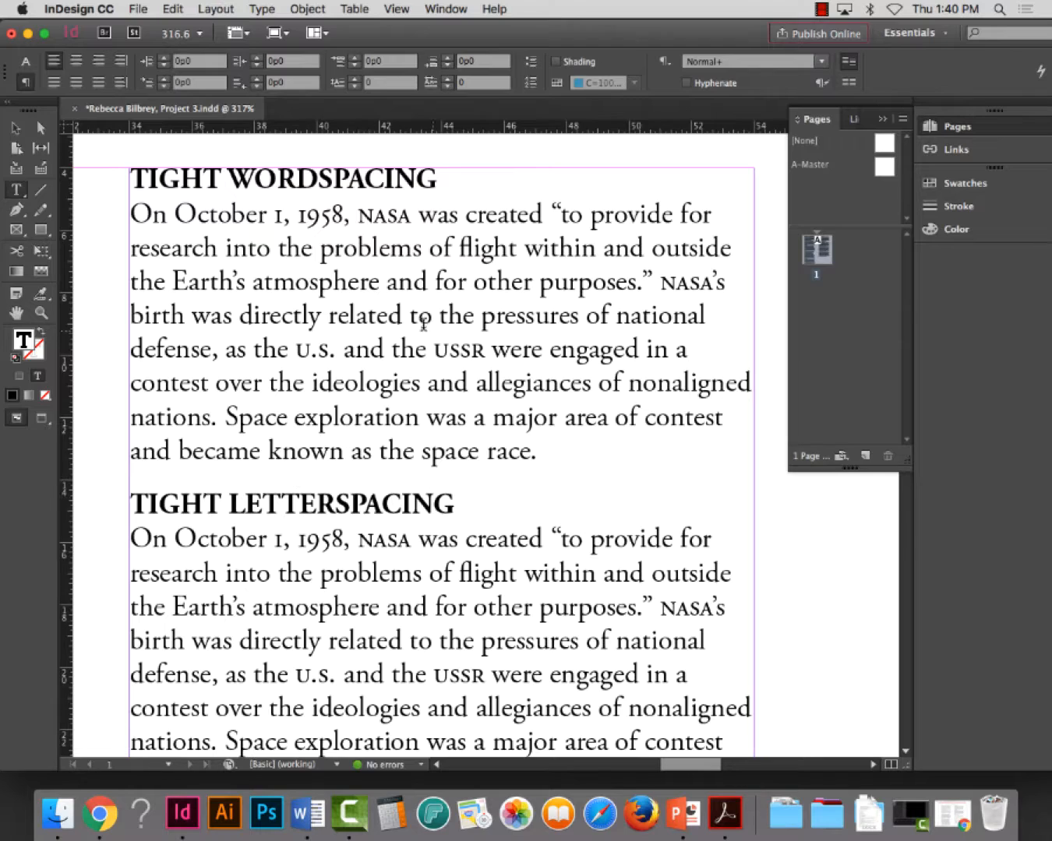
left_click(499, 343)
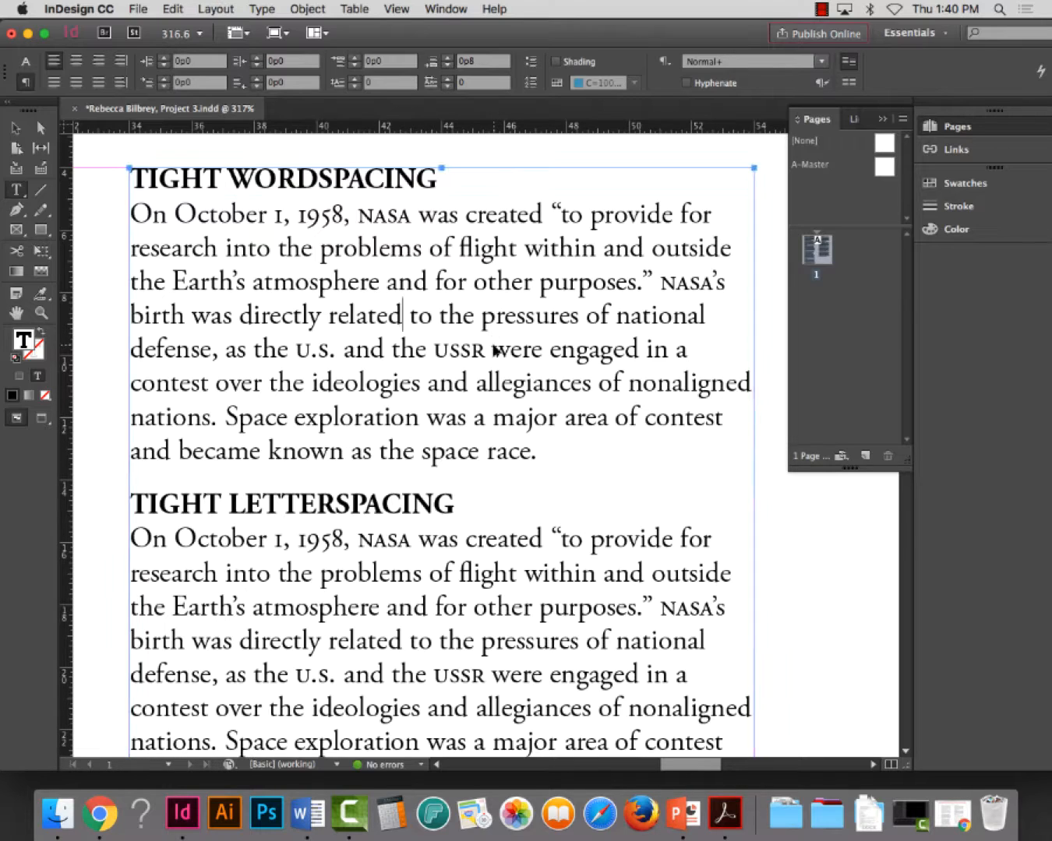
key("super+s")
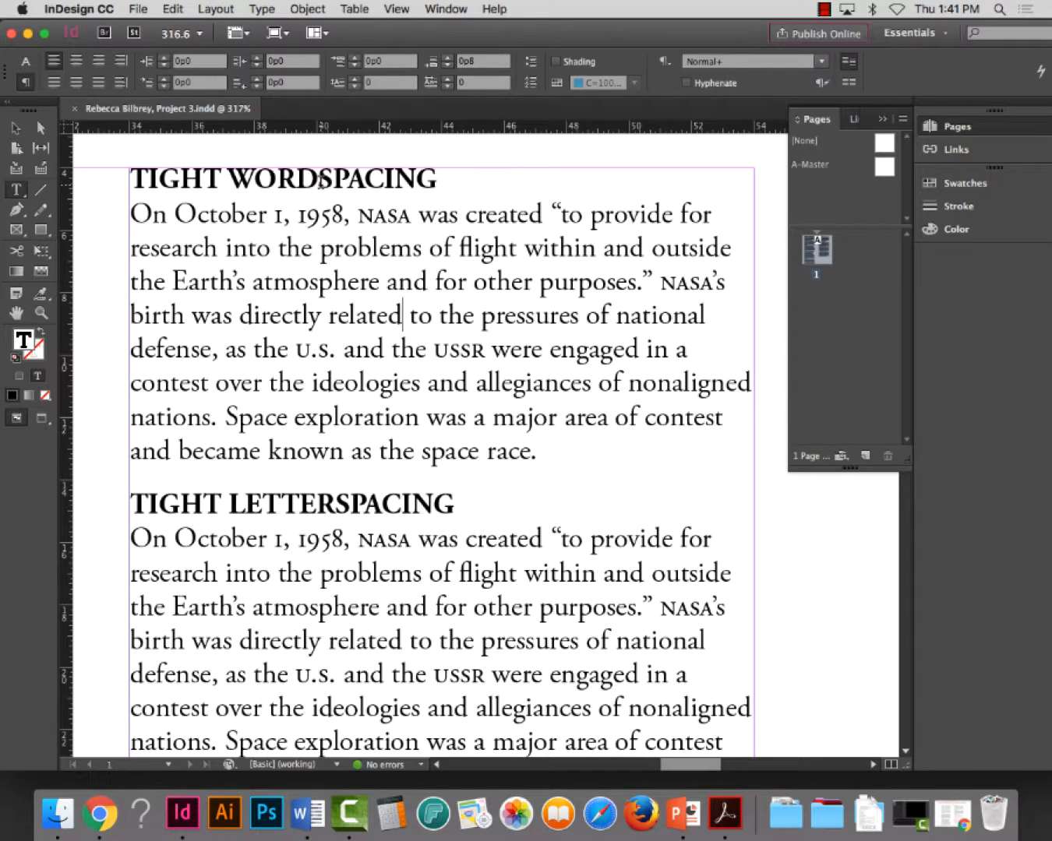
Try writing the headings as TIGHT WORD SPACING and TIGHT LETTER SPACING, and remove the added spaces again
left_click(336, 184)
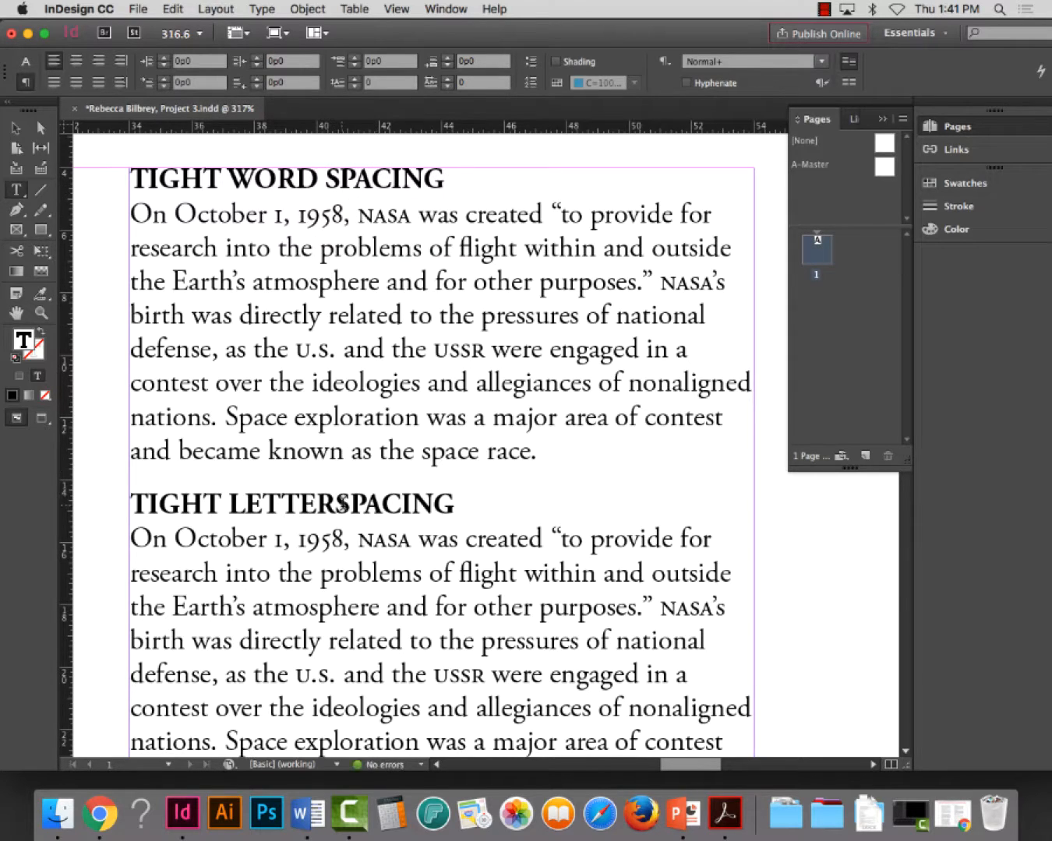
left_click(340, 505)
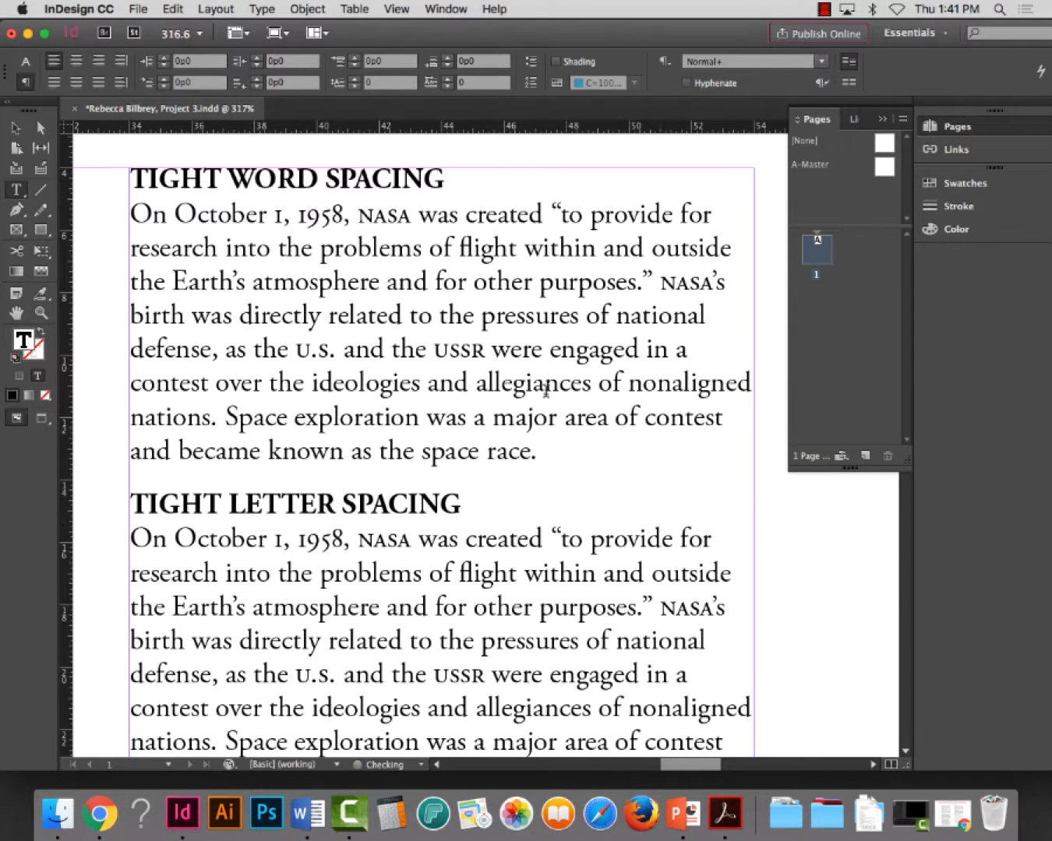
left_click(326, 179)
key("BackSpace")
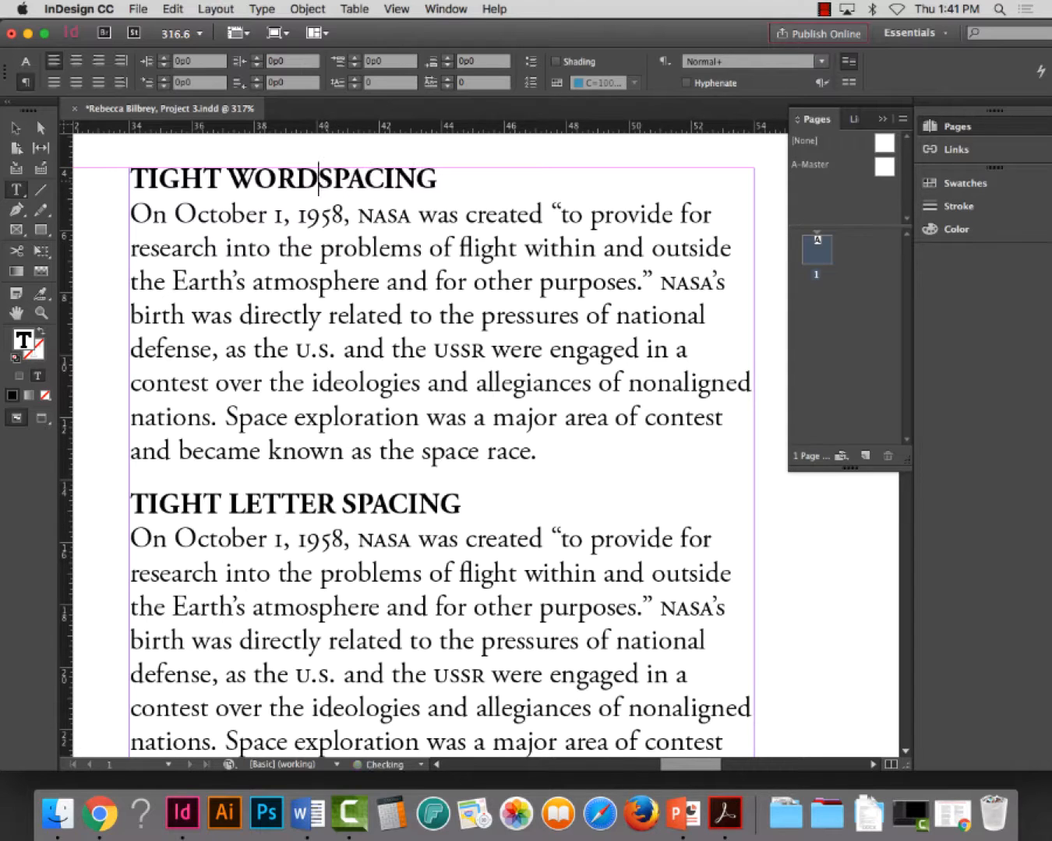
left_click(341, 503)
key("BackSpace")
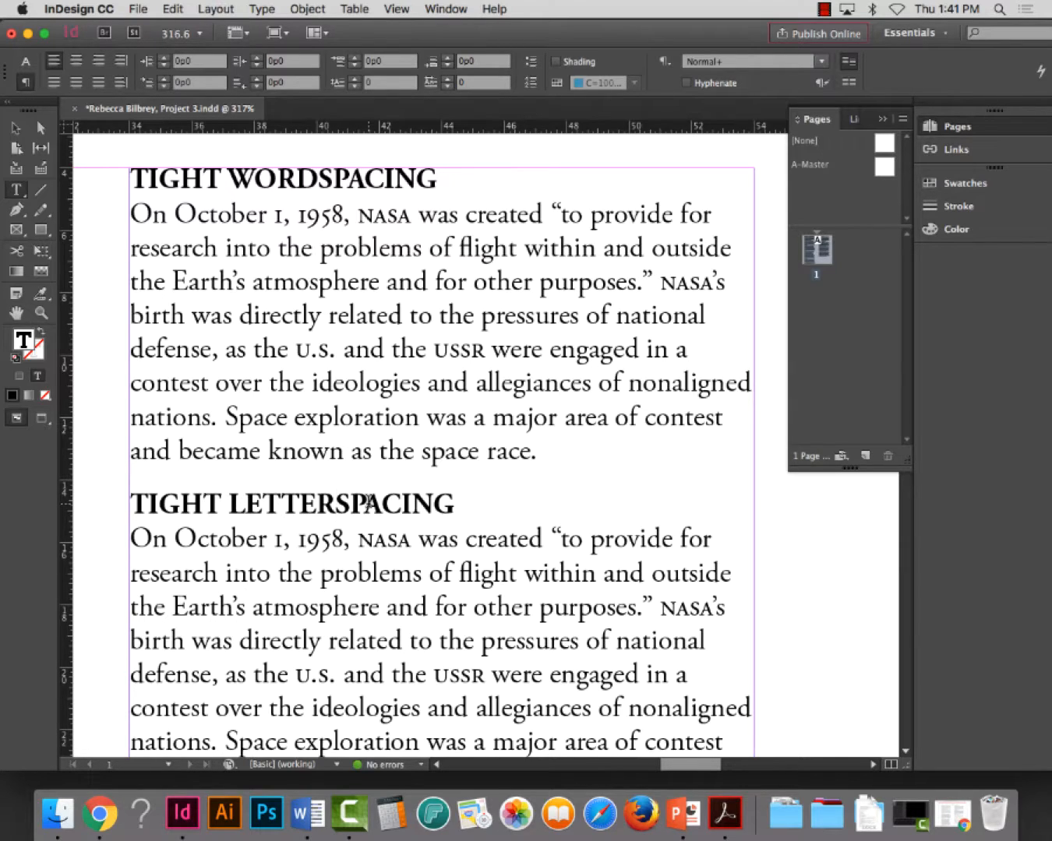
Select the whole paragraph under the TIGHT WORDSPACING heading and align it left
key("super+minus")
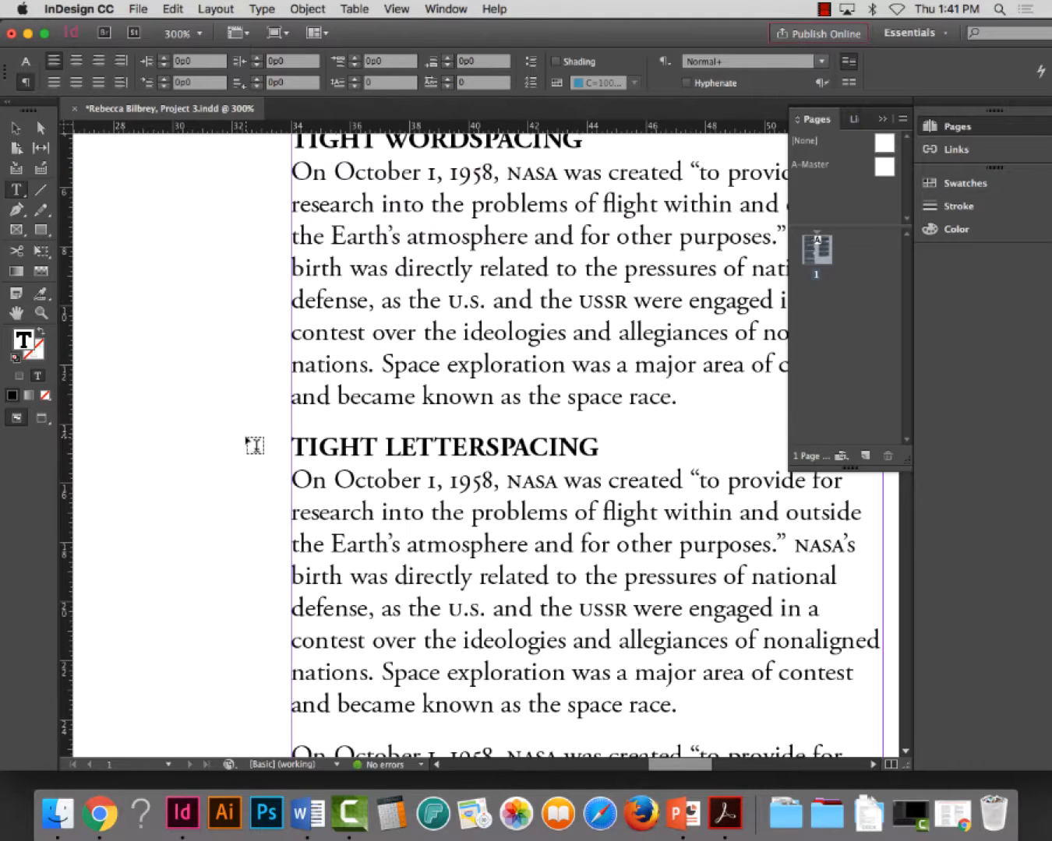
key("super+minus")
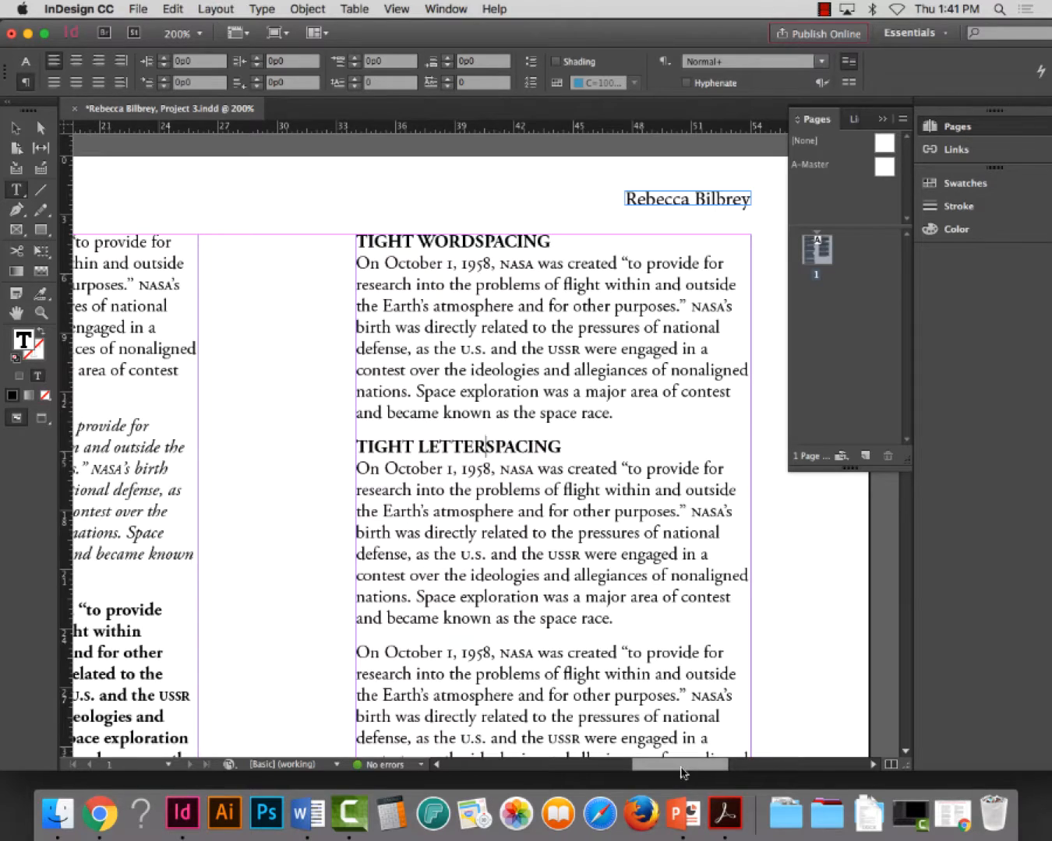
mouse_move(683, 766)
left_mouse_down()
mouse_move(710, 769)
mouse_move(699, 768)
left_mouse_up()
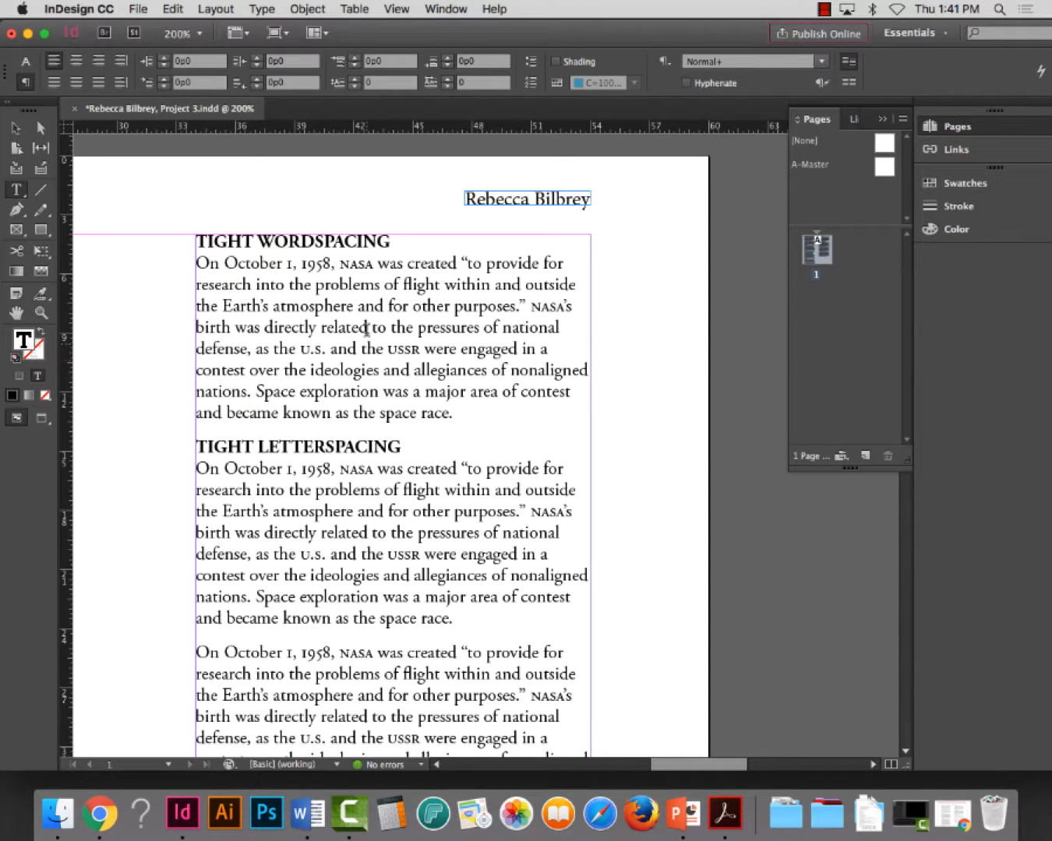
triple_click(355, 302)
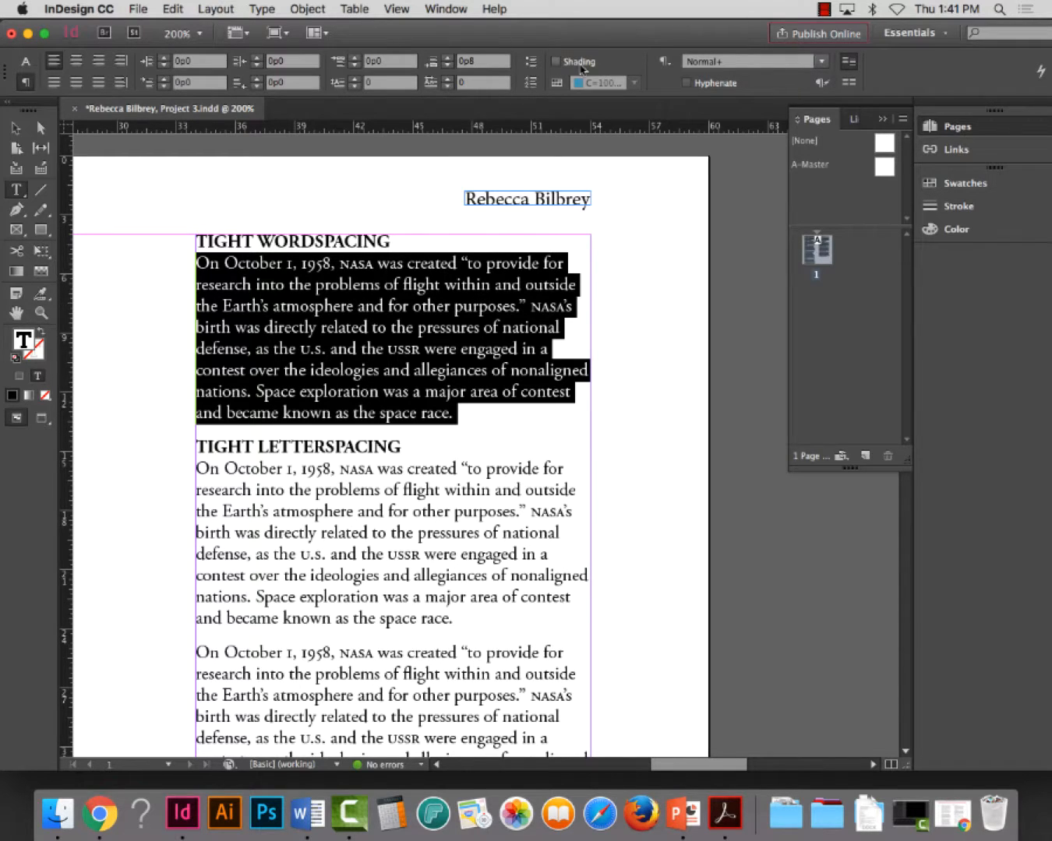
left_click_drag(635, 37, 614, 38)
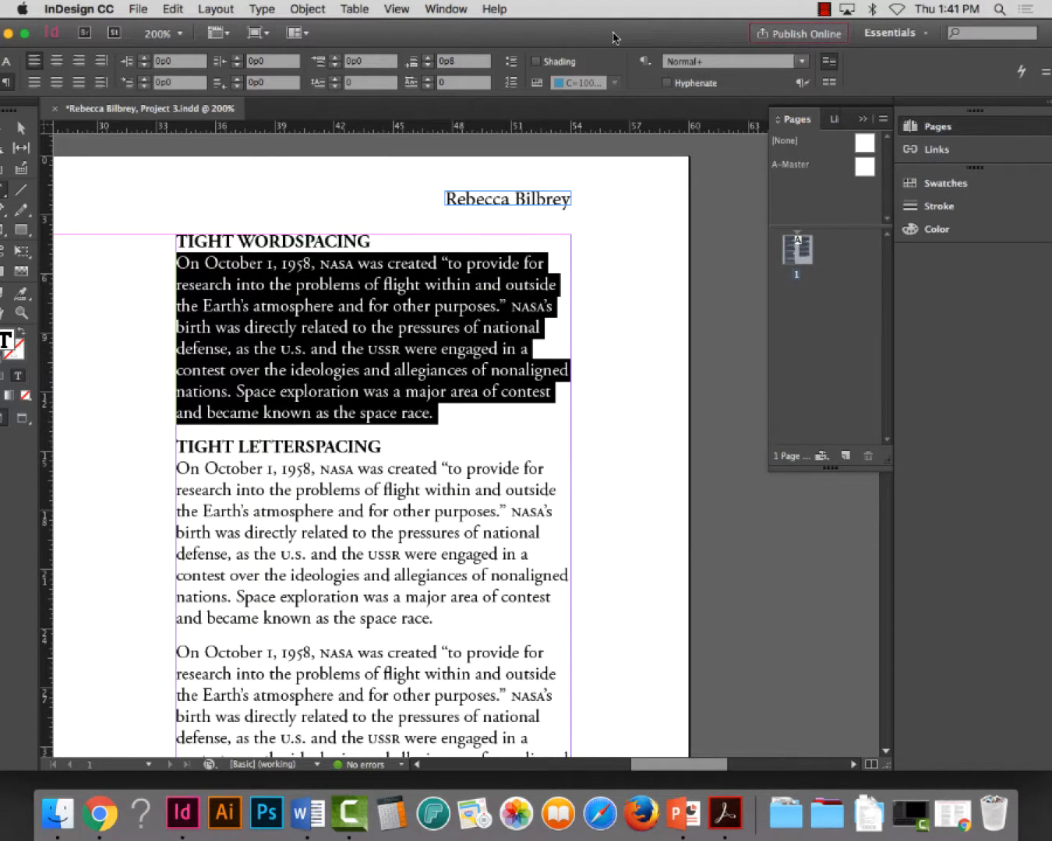
left_click(33, 84)
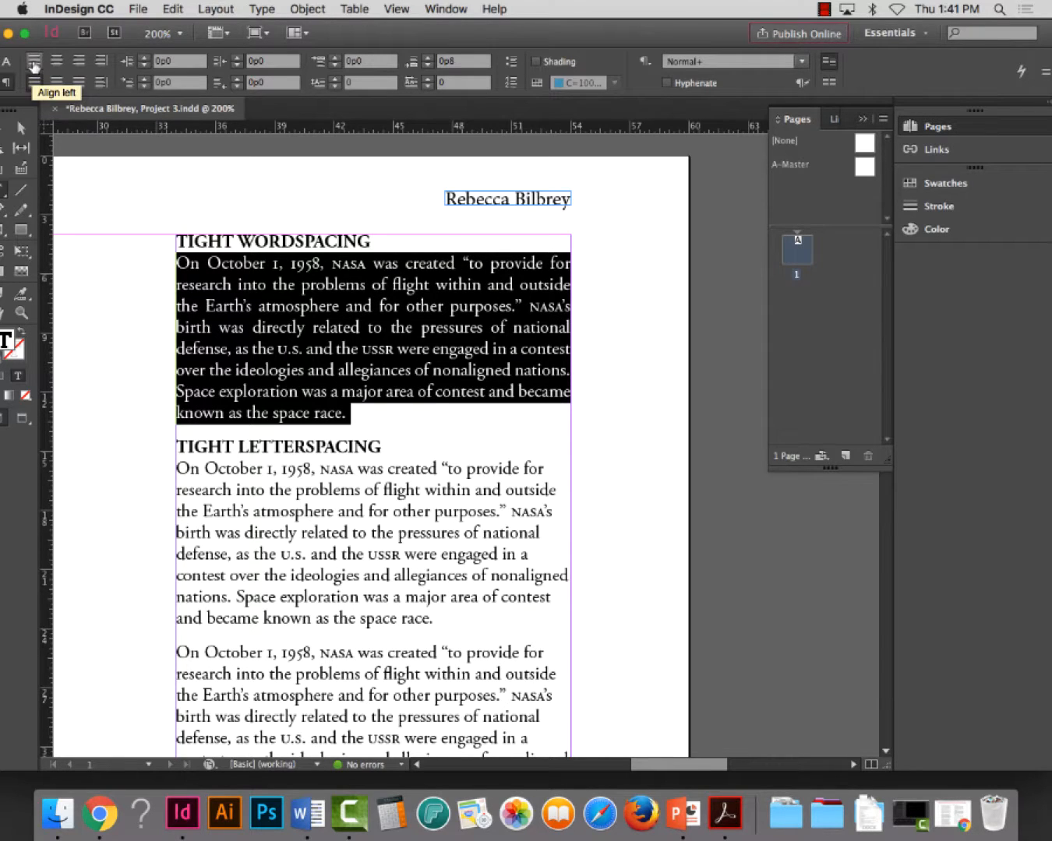
left_click(33, 60)
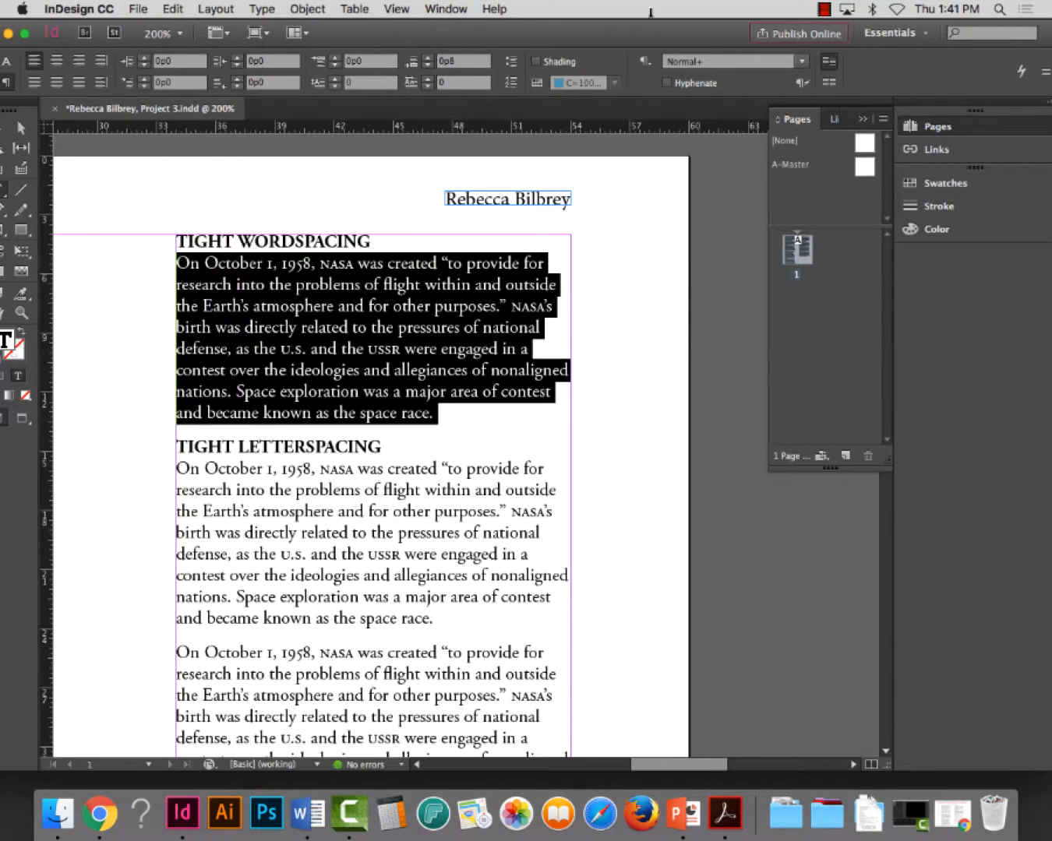
Shift the application window into view, open the Justification settings for the selected paragraph, and place the dialog clear of the text
left_click_drag(678, 33, 646, 32)
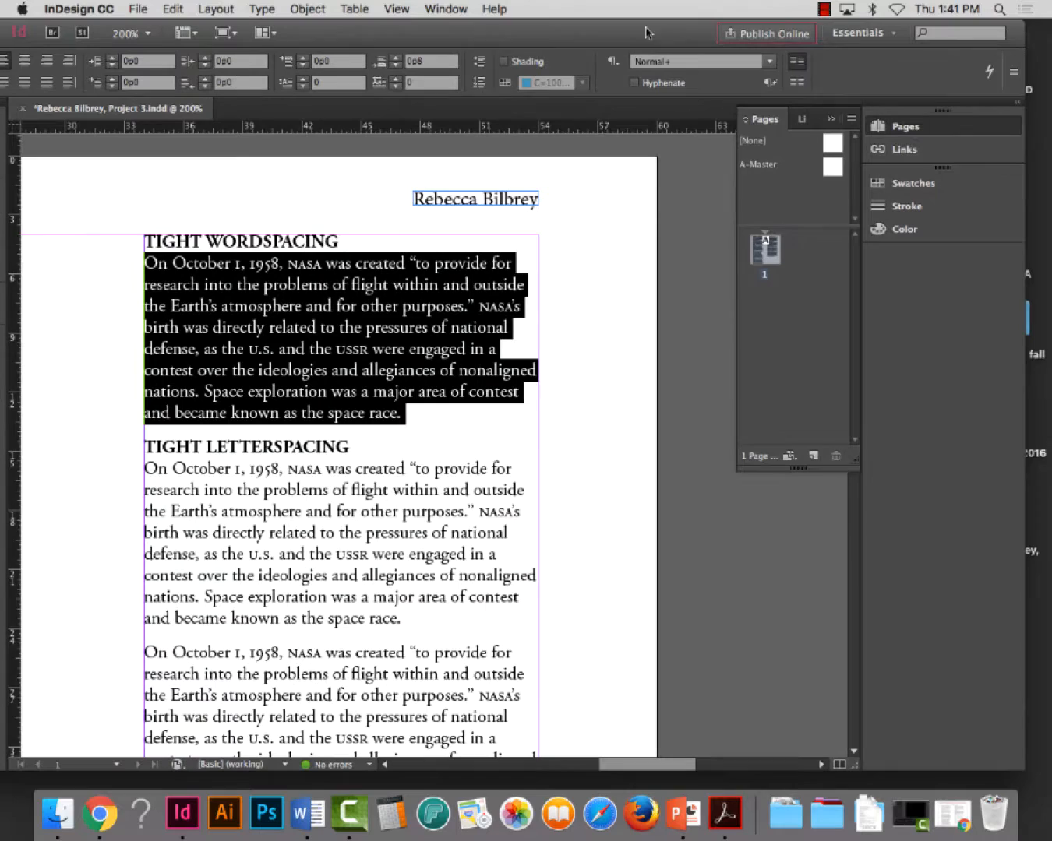
left_click(1014, 73)
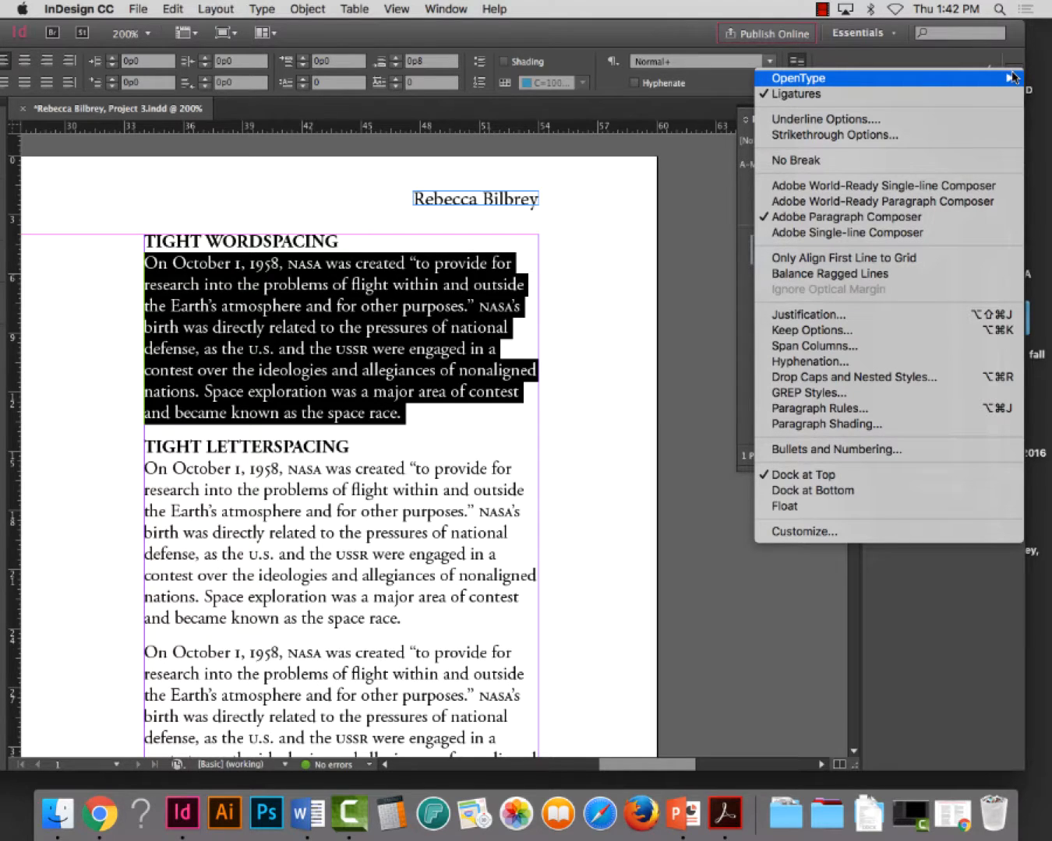
left_click(780, 315)
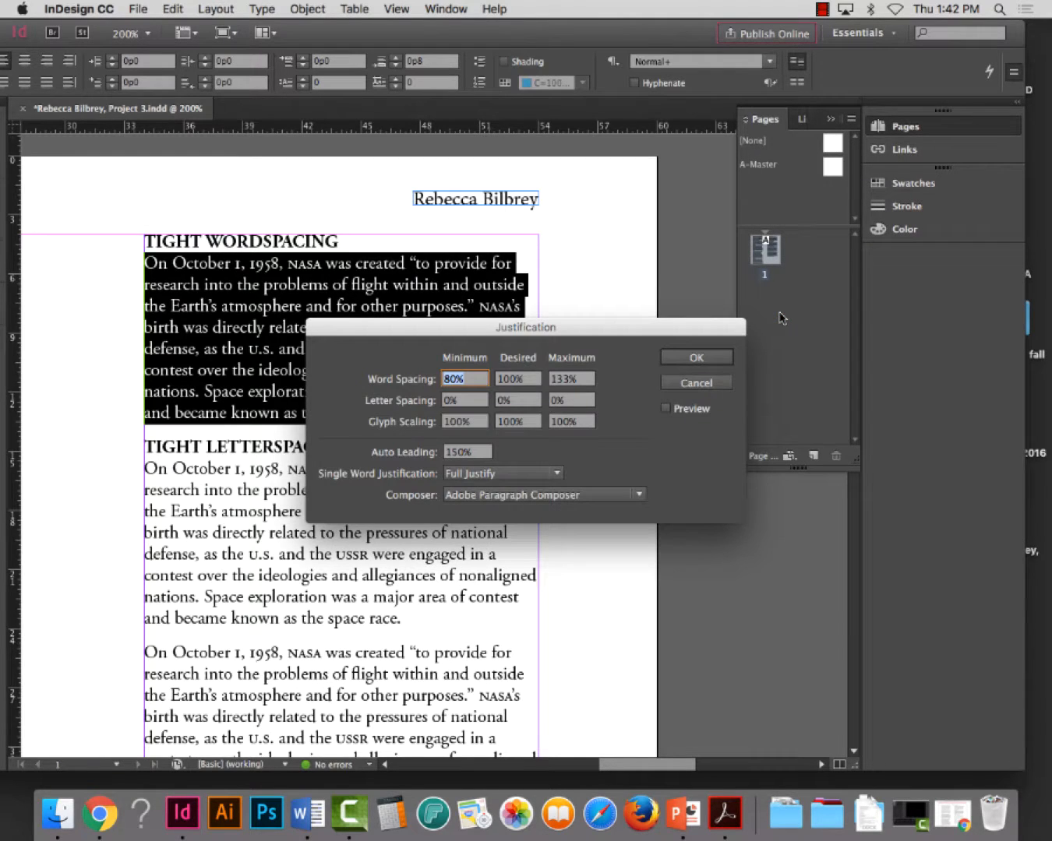
left_click_drag(625, 327, 838, 88)
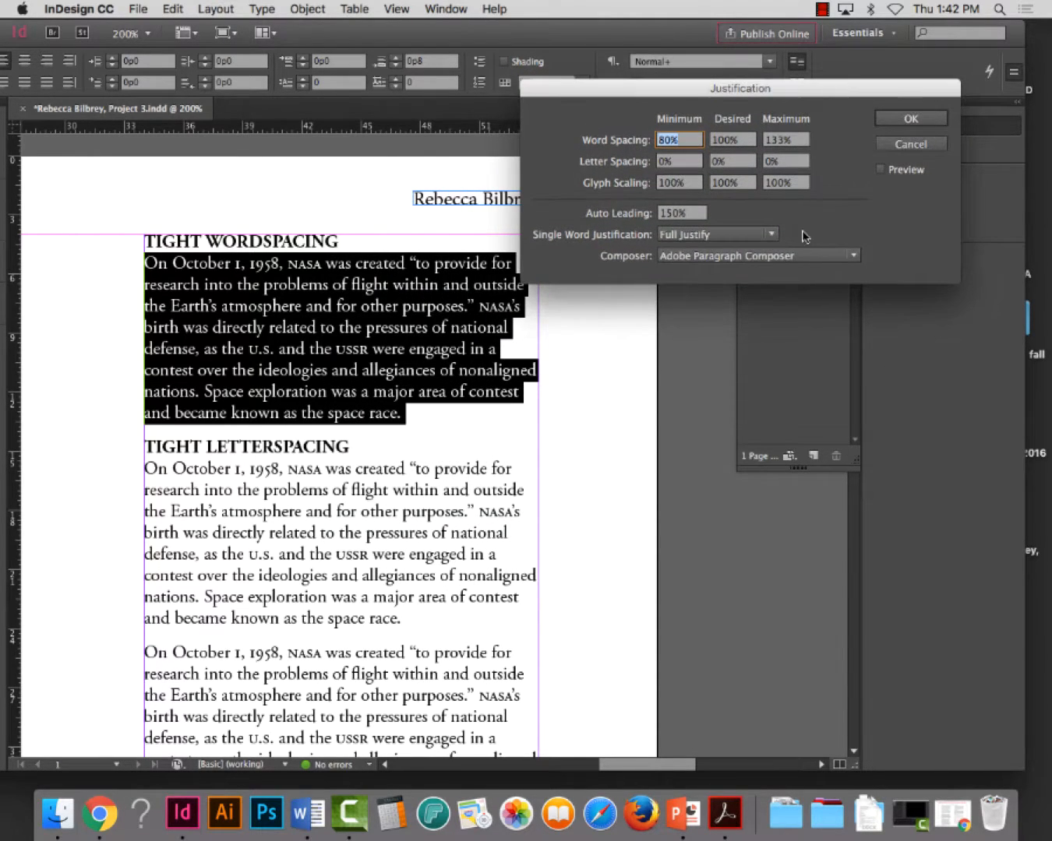
left_click_drag(687, 87, 682, 68)
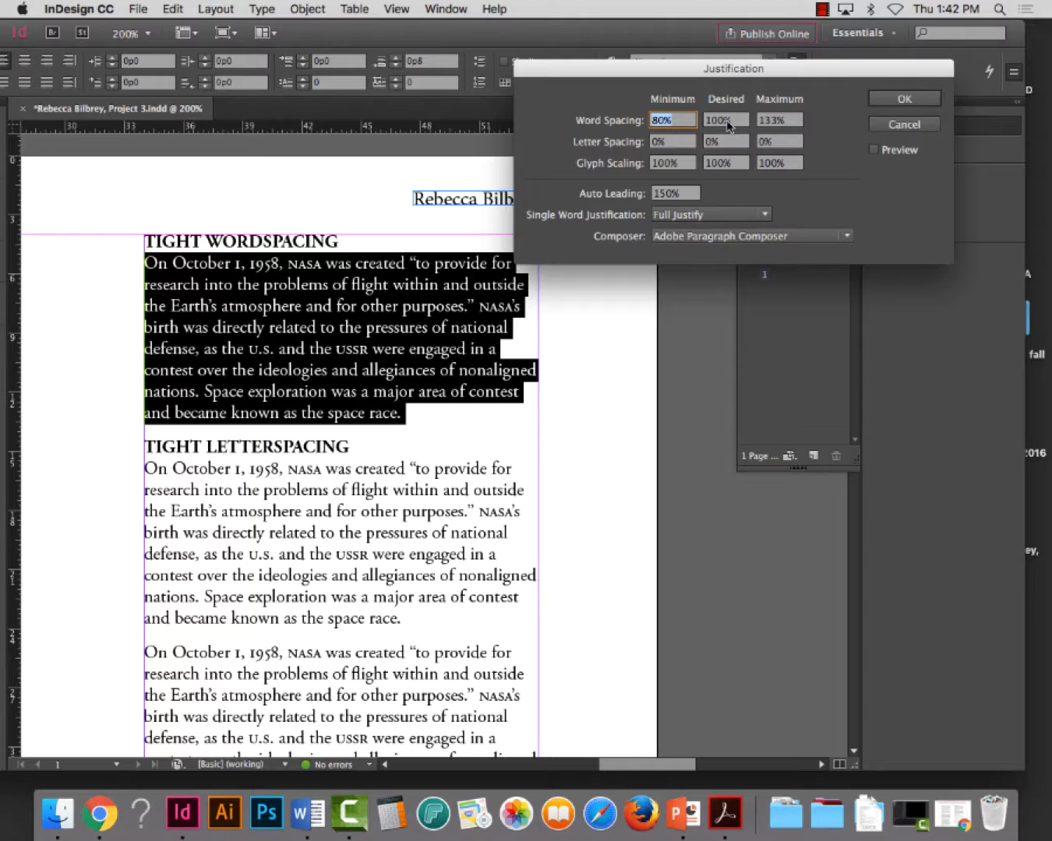
double_click(770, 121)
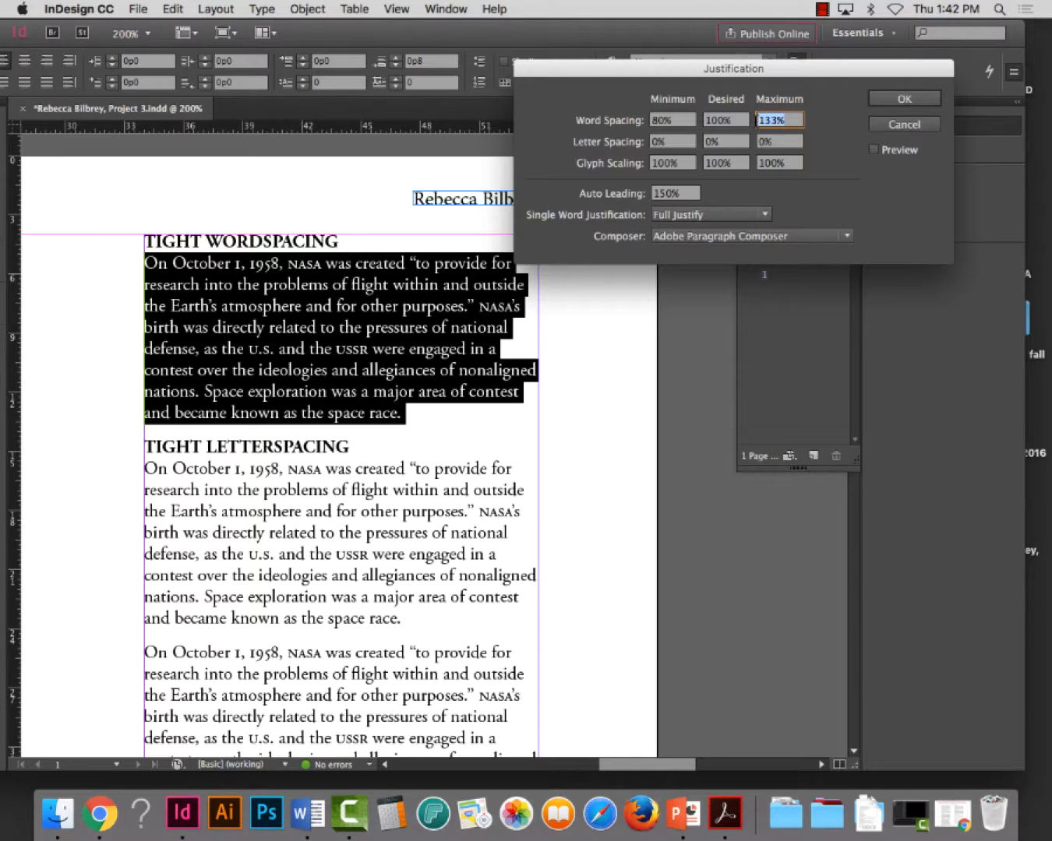
type("90")
key("shift+Tab")
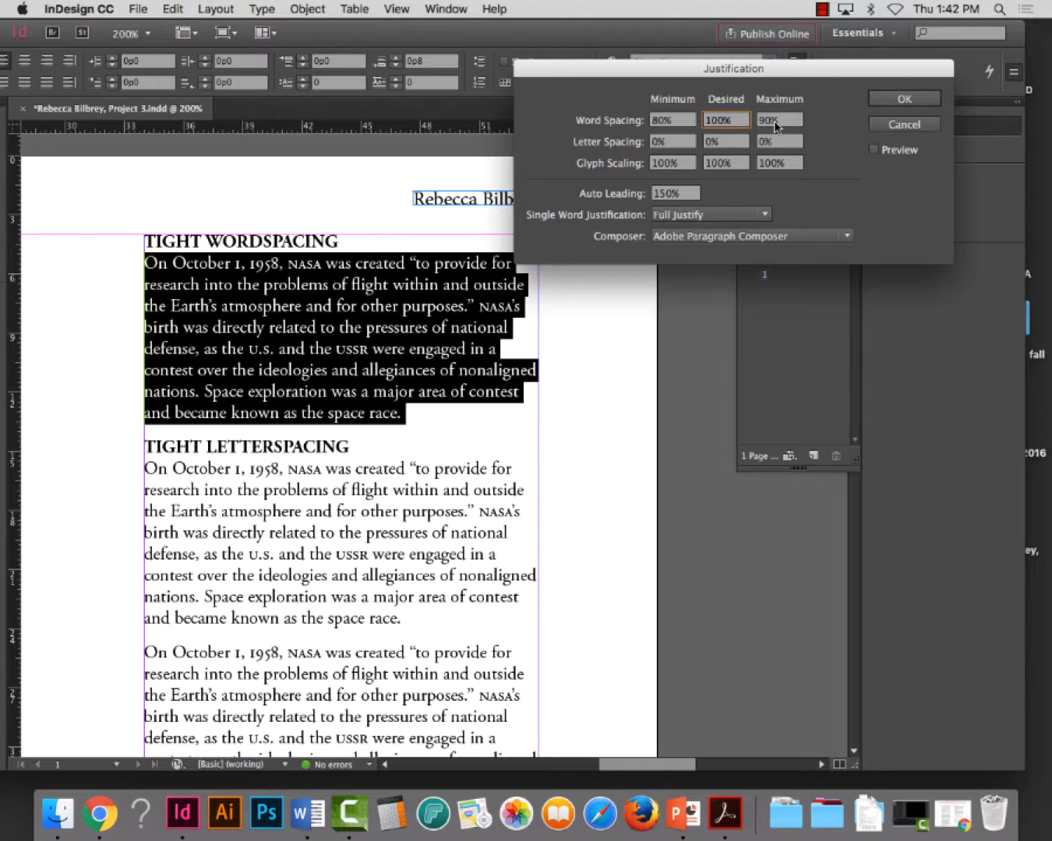
key("Tab")
type("1")
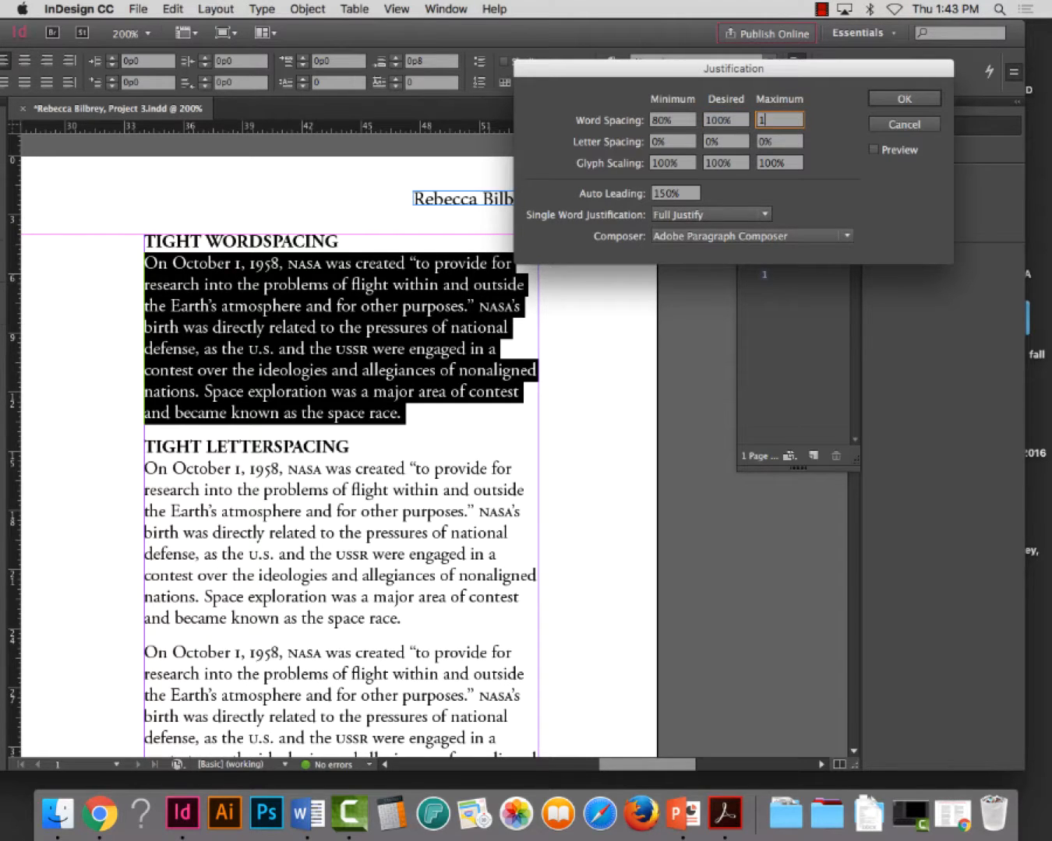
key("shift+Tab")
key("shift+Tab")
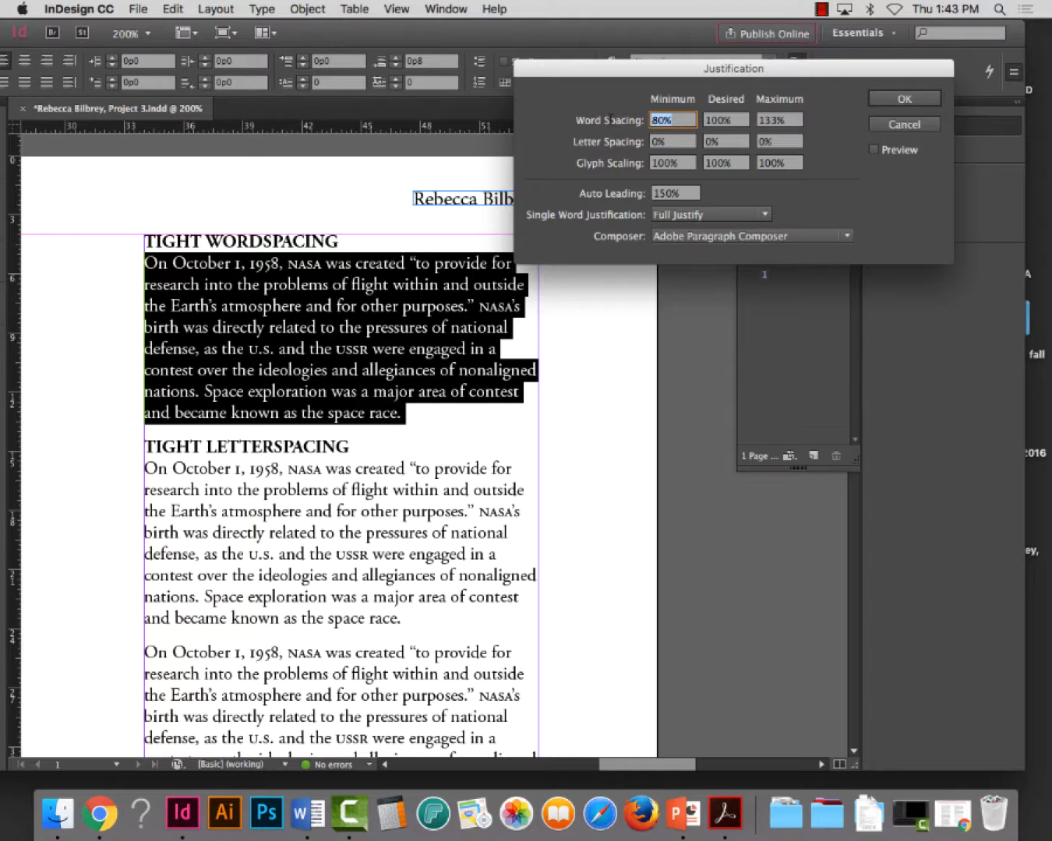
type("50")
key("Tab")
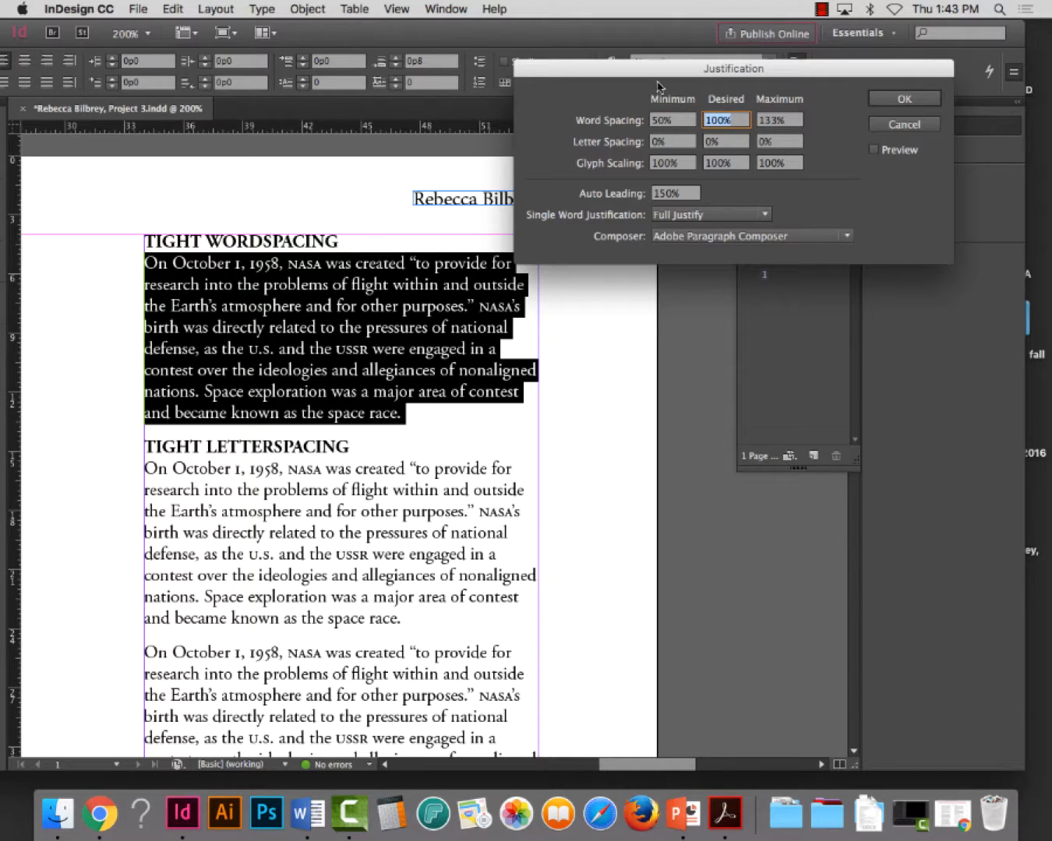
left_click_drag(683, 119, 630, 118)
type("80")
key("Tab")
type("75")
key("Tab")
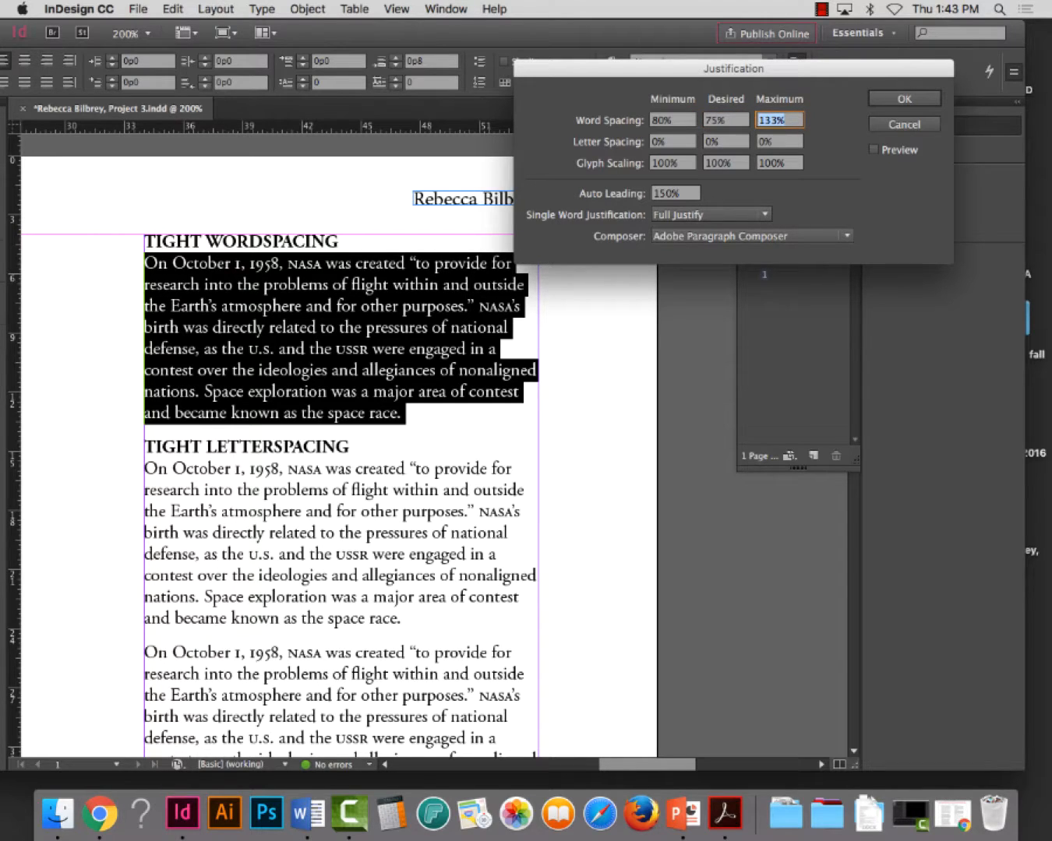
left_click(731, 122)
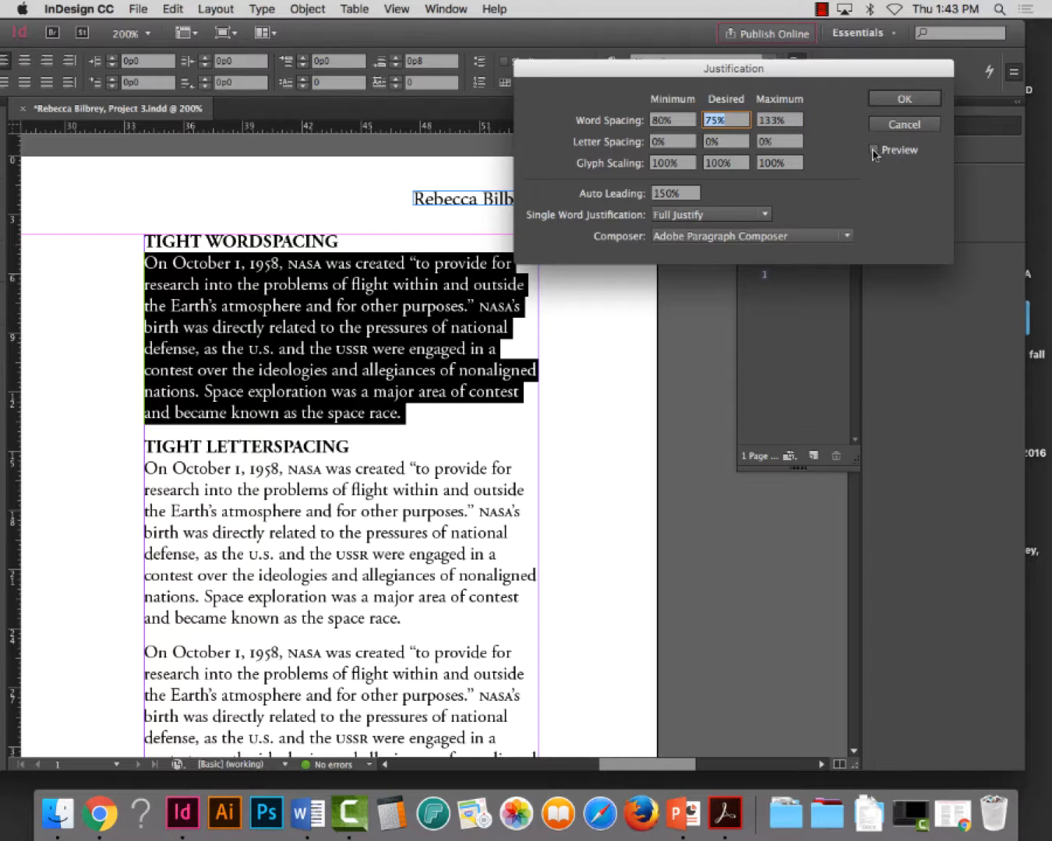
left_click(904, 125)
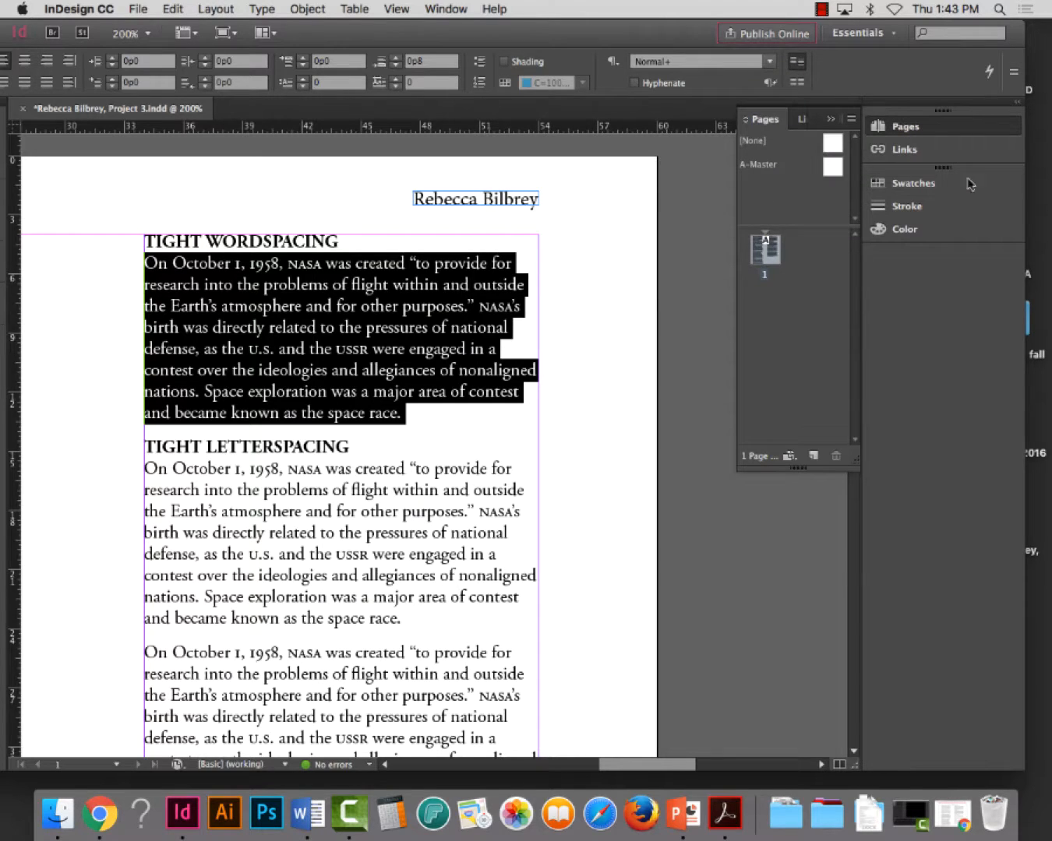
Reopen the Justification settings for the selected paragraph and turn on the preview
left_click(1014, 71)
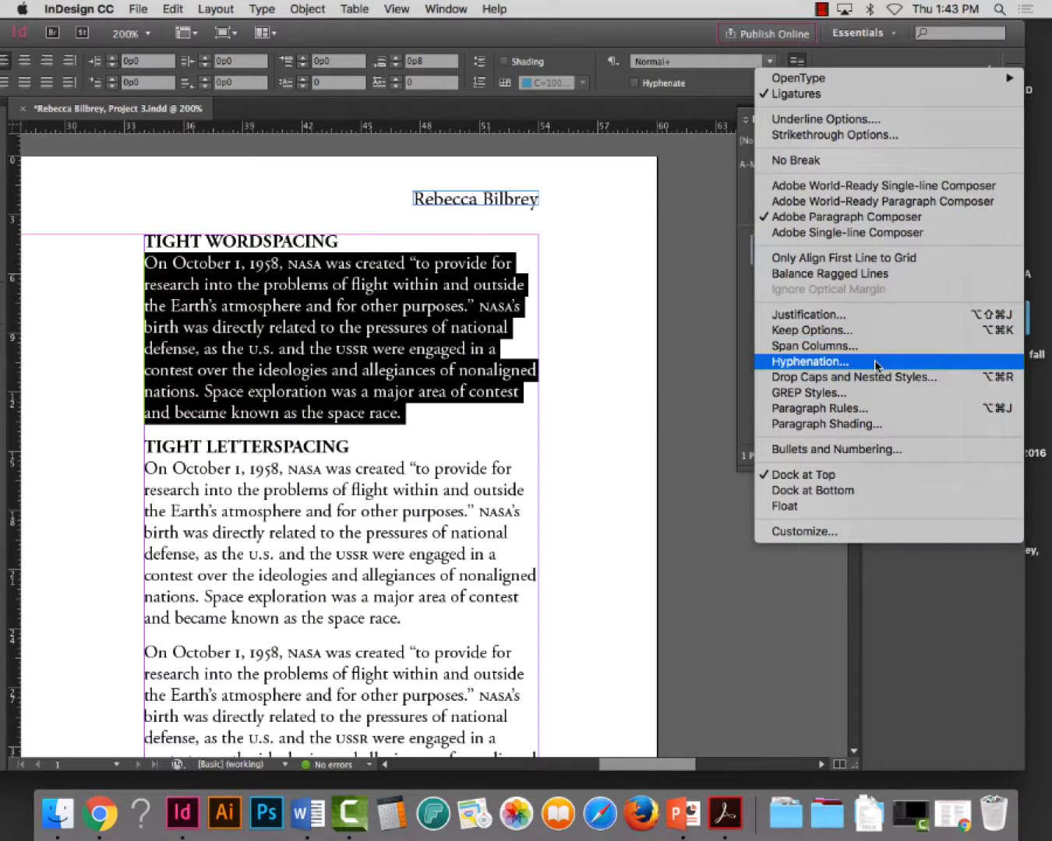
left_click(864, 320)
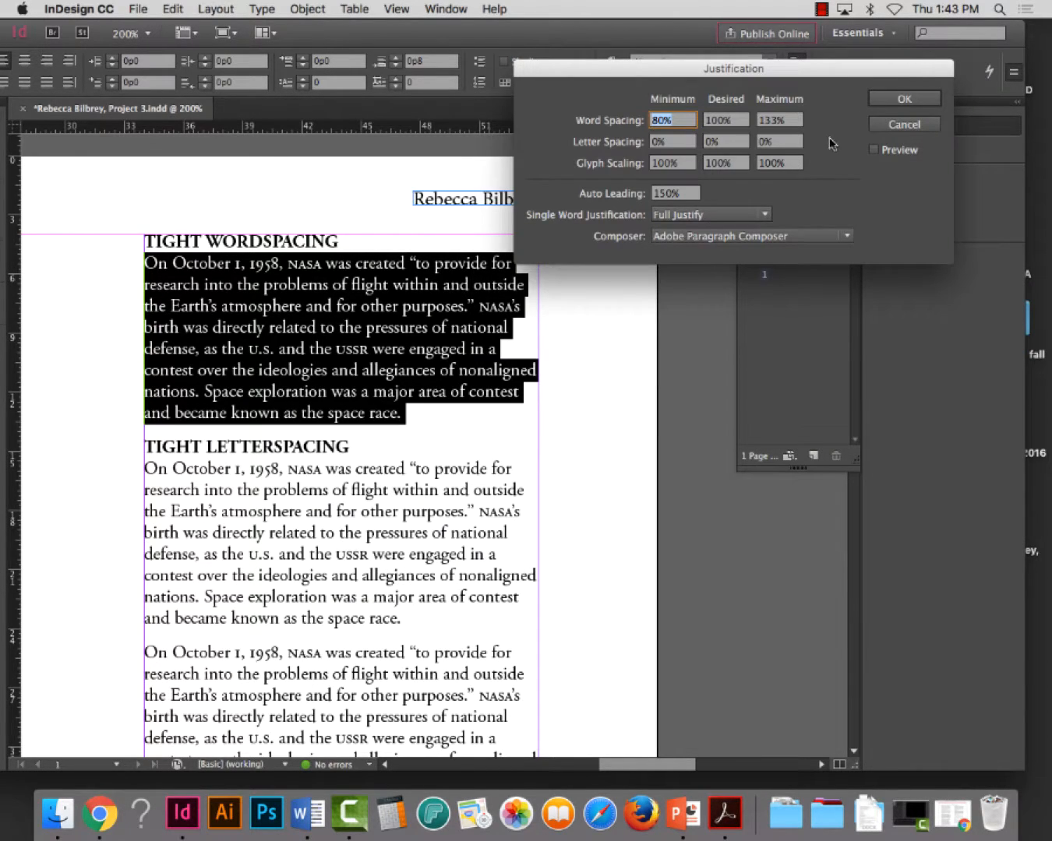
left_click(876, 150)
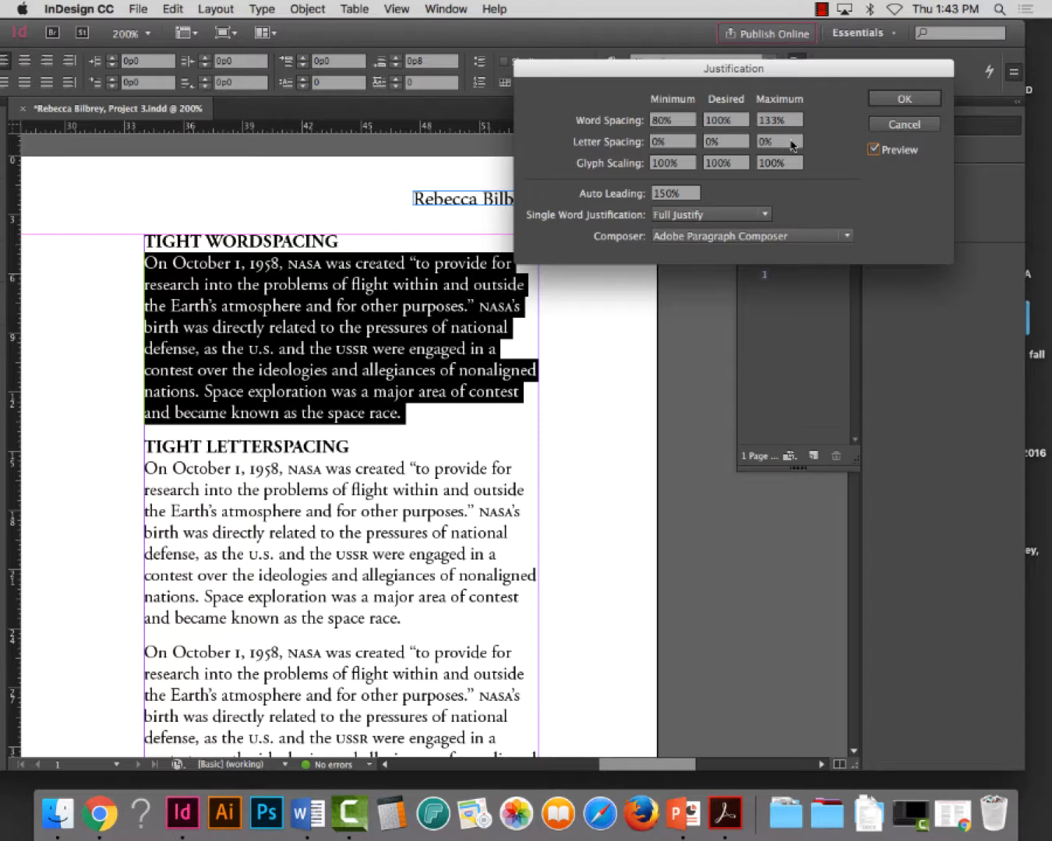
Try a desired word spacing of 75% against the 80% minimum, and dismiss the alert
left_click(685, 121)
left_click_drag(686, 121, 657, 119)
left_click(767, 126)
left_click(741, 123)
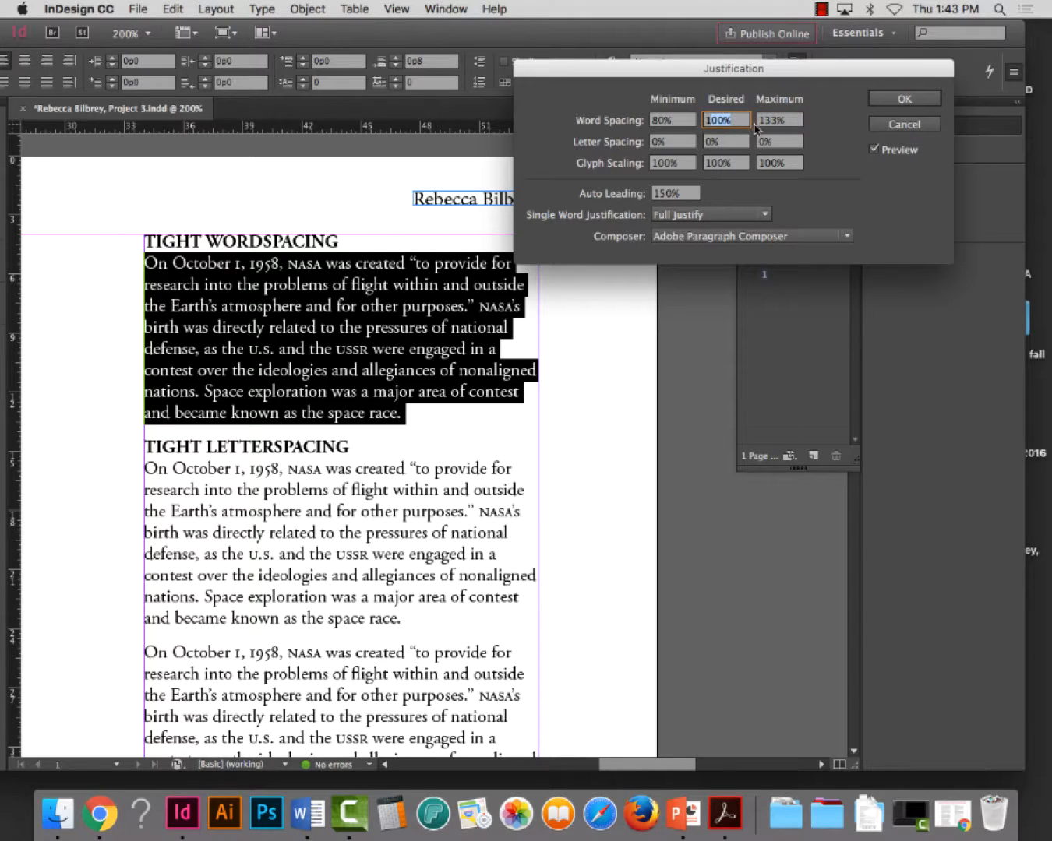
left_click_drag(740, 123, 704, 120)
type("70")
key("Return")
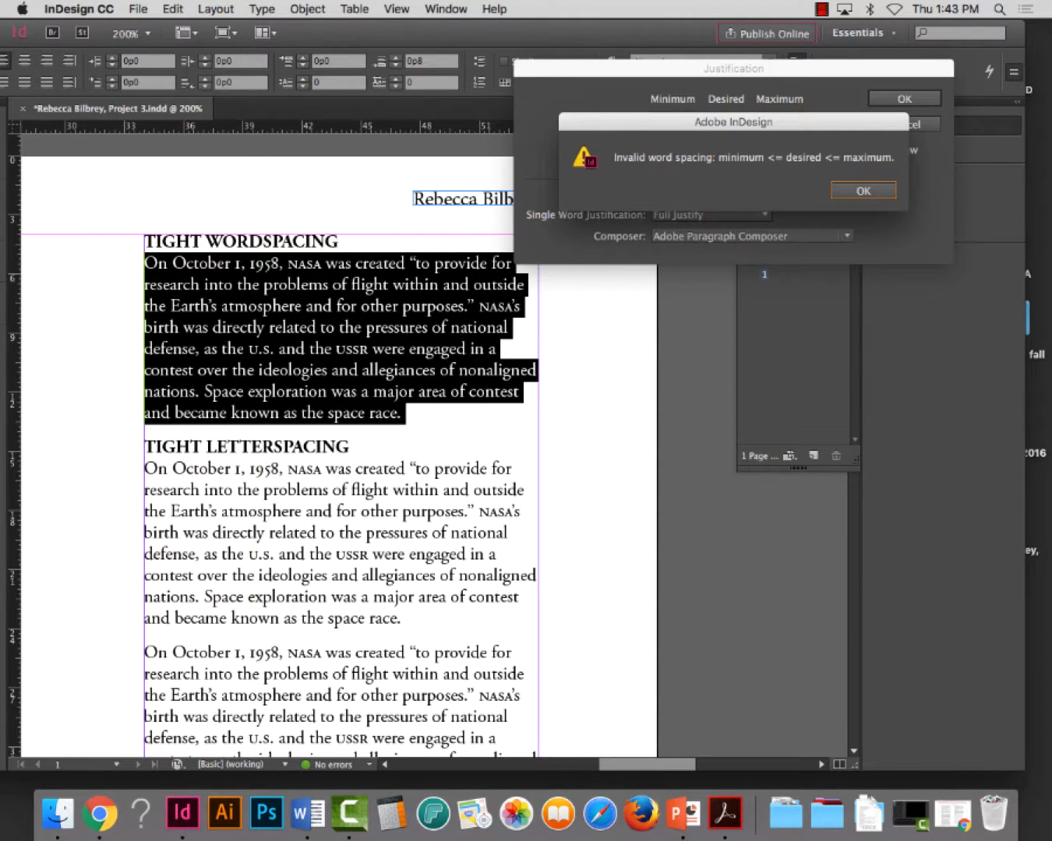
left_click_drag(736, 123, 470, 84)
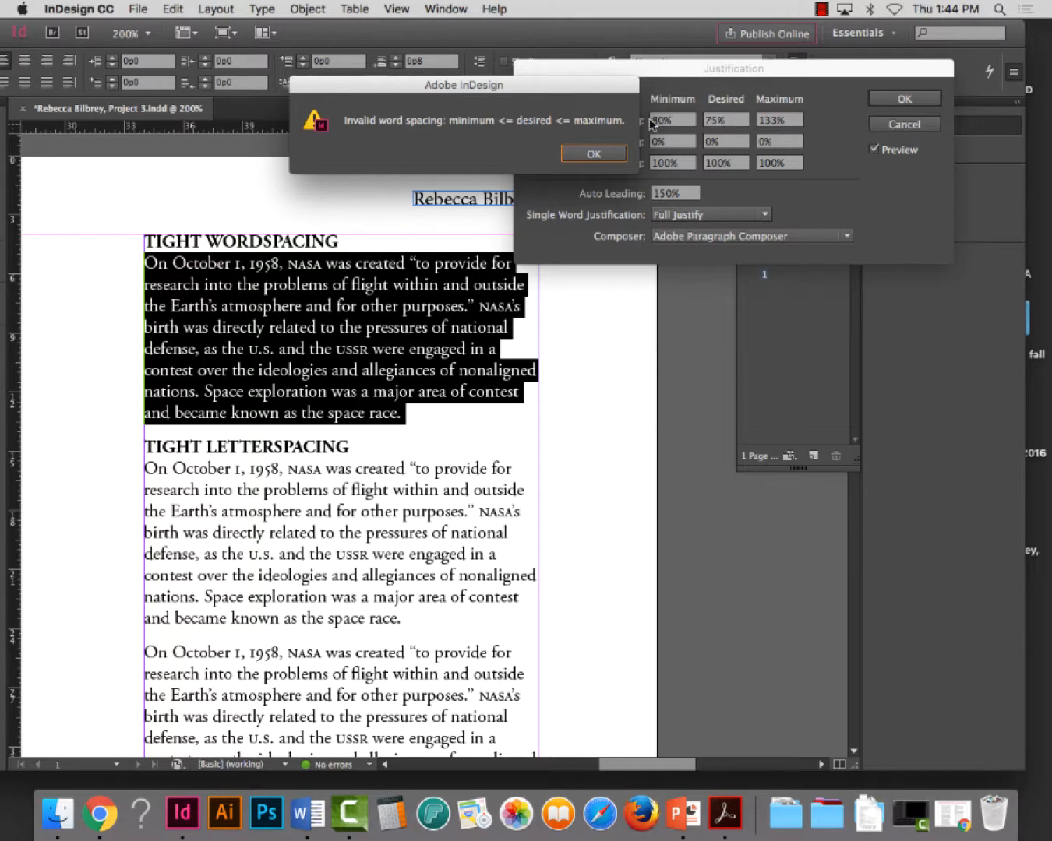
left_click(615, 159)
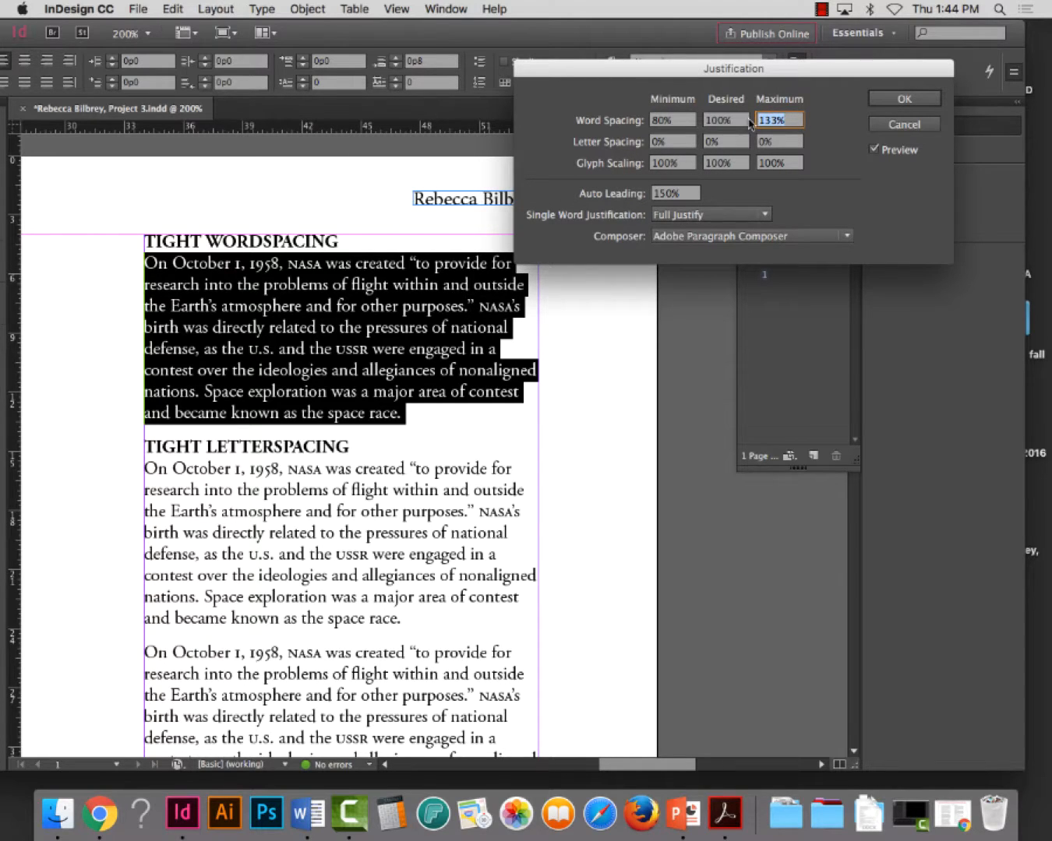
Try a maximum word spacing of 90% against the 100% desired value, and dismiss the alert
left_click(707, 122)
left_click(780, 121)
type("90")
key("Tab")
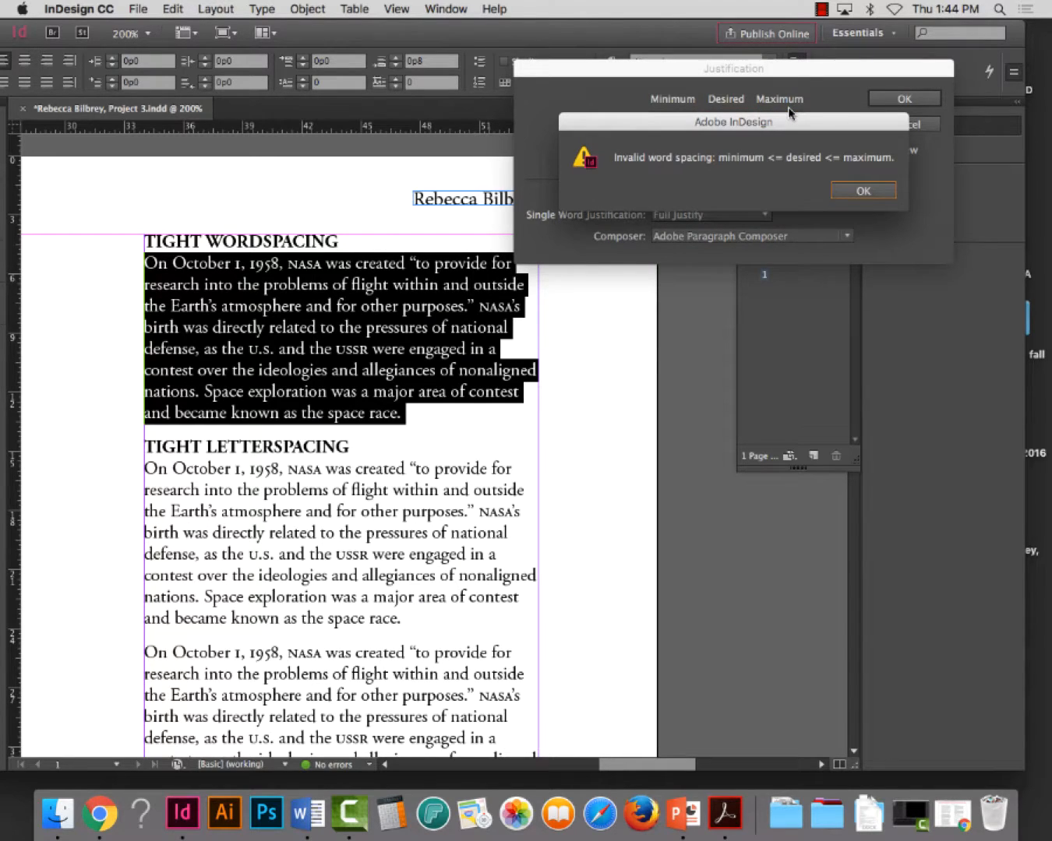
left_click_drag(798, 121, 460, 110)
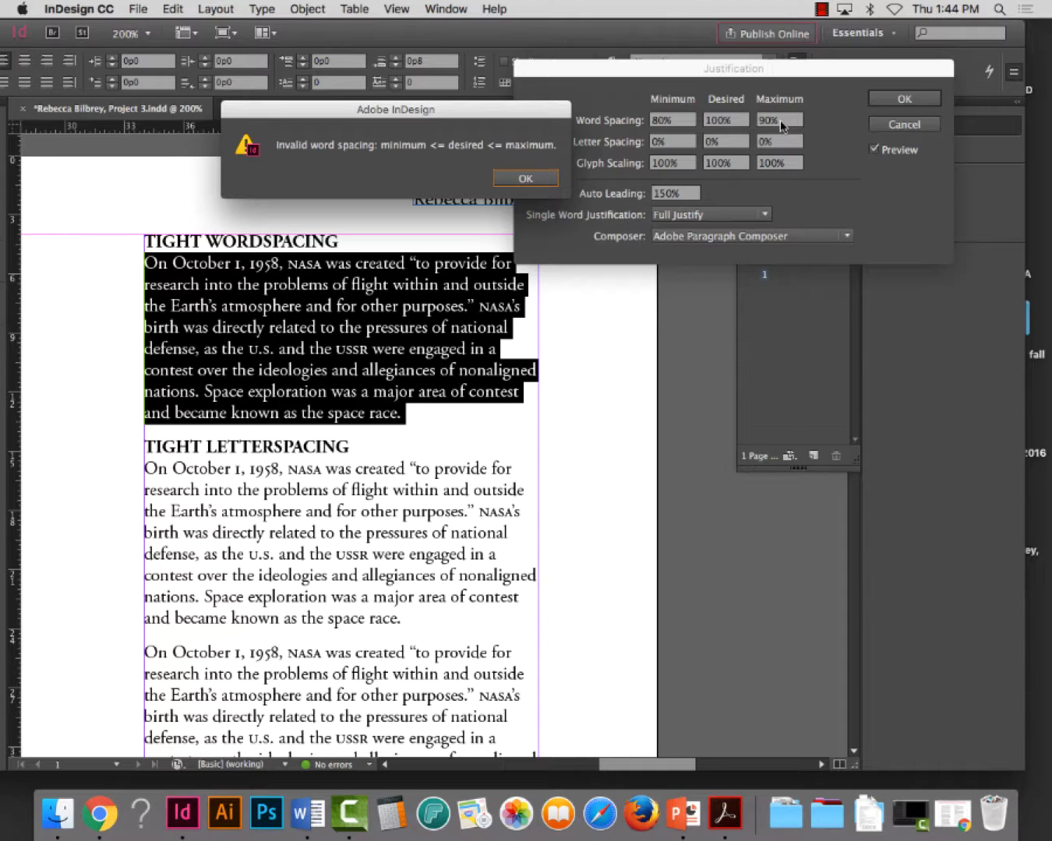
key("Return")
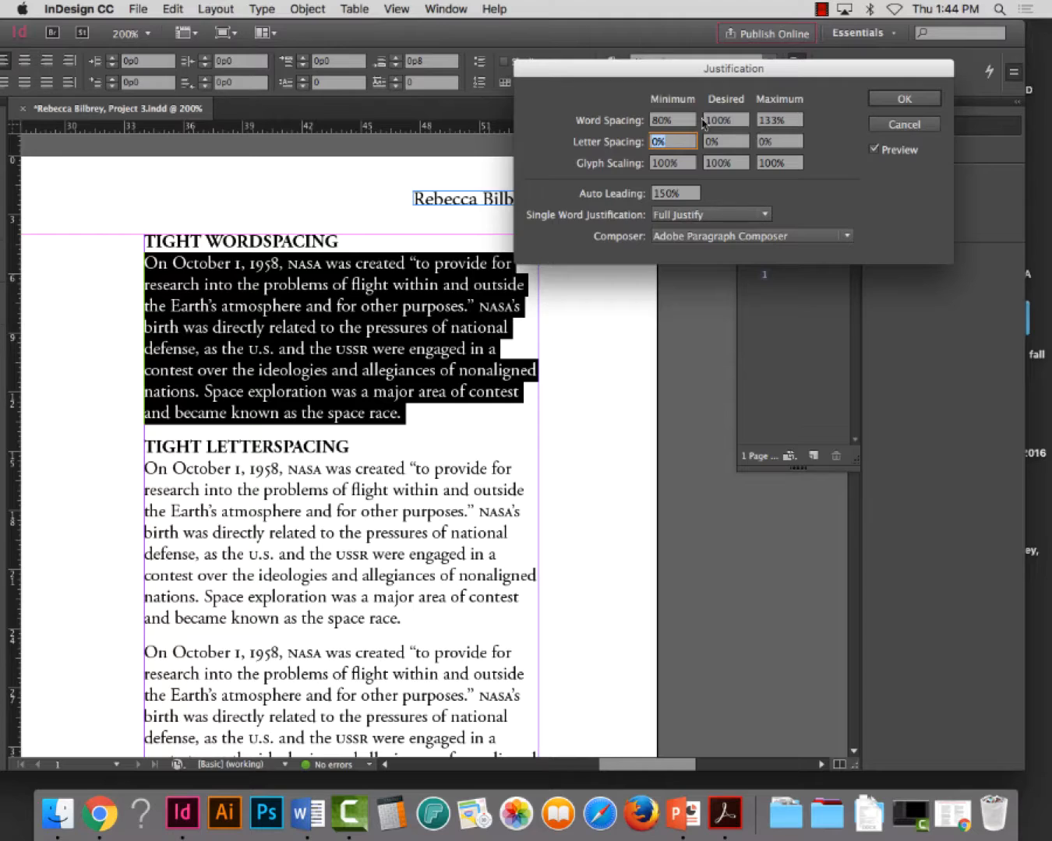
Set the paragraph's word spacing to 50% minimum, 70% desired and 90% maximum, and apply the justification
left_click(664, 120)
type("50")
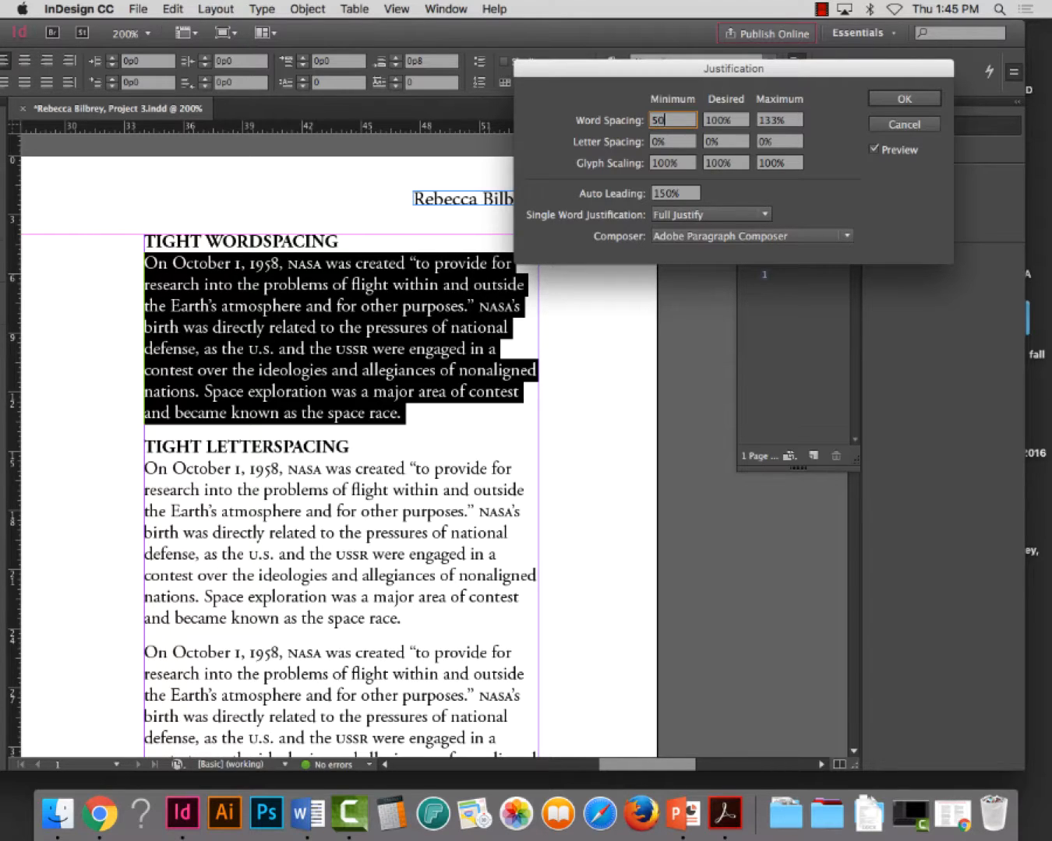
key("Tab")
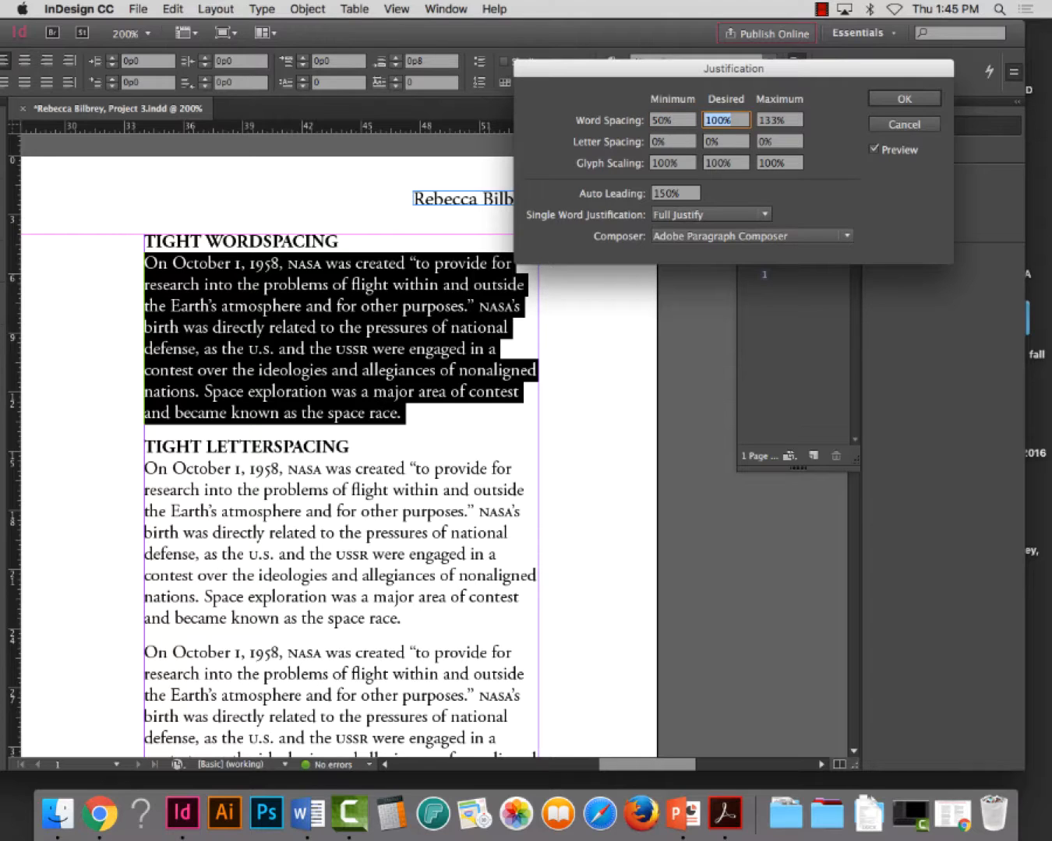
type("70")
key("Tab")
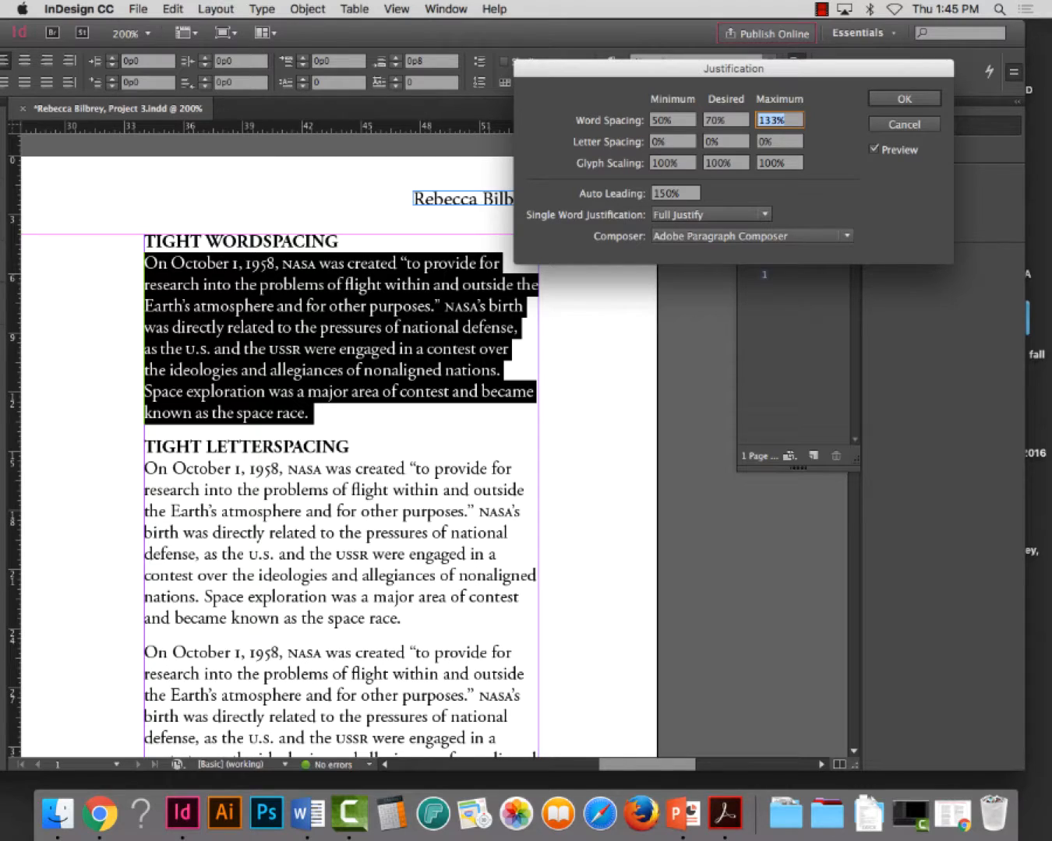
type("90")
key("Tab")
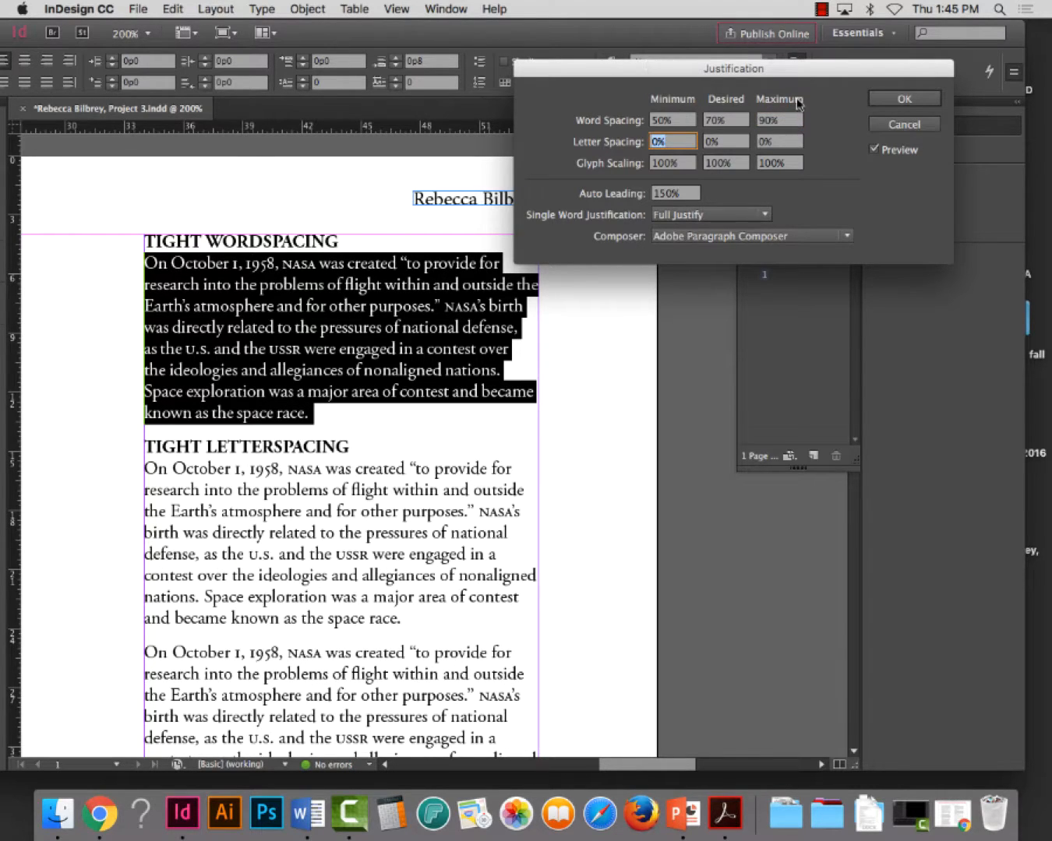
left_click(899, 100)
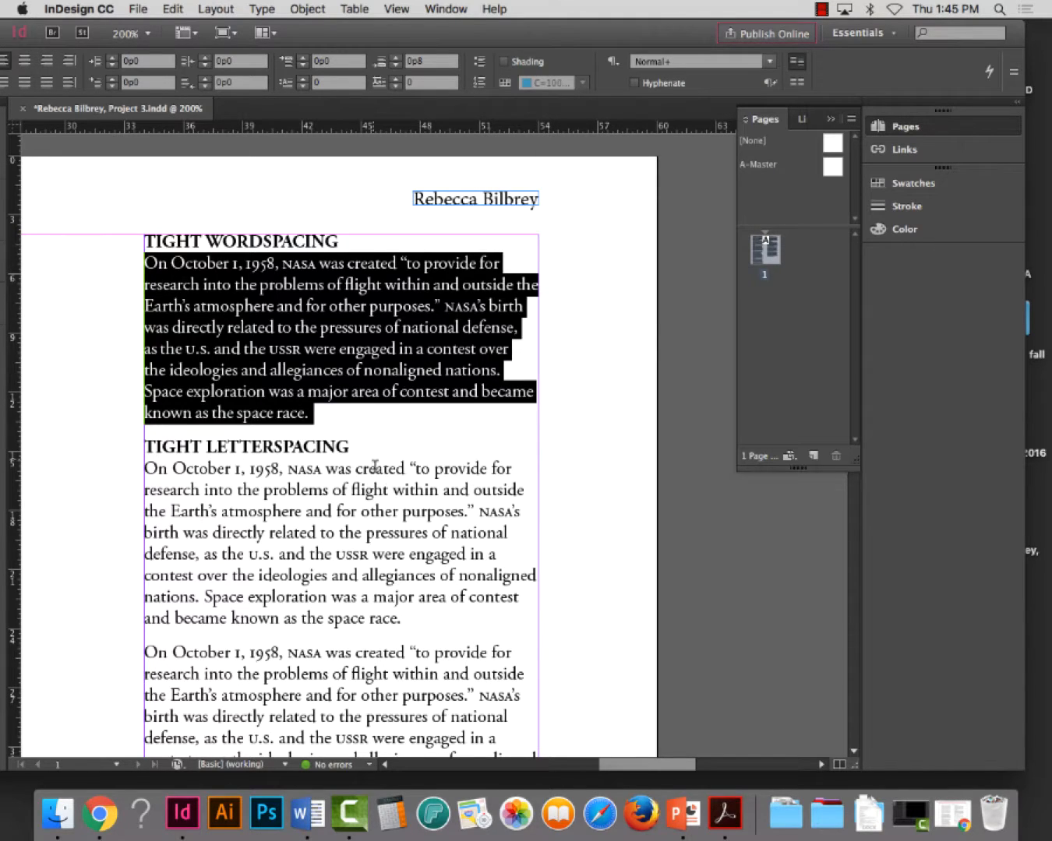
Deselect the paragraph and compare its word spacing with the paragraph under TIGHT LETTERSPACING
left_click(563, 515)
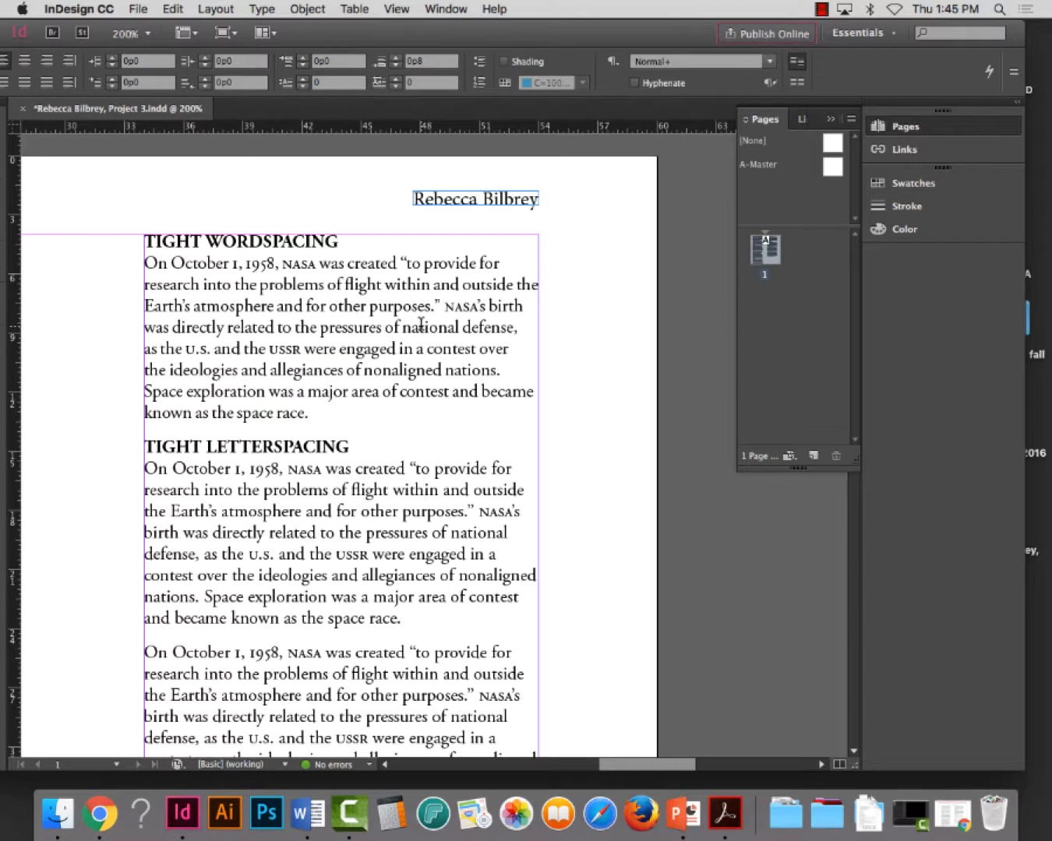
double_click(329, 533)
double_click(337, 533)
triple_click(204, 470)
left_click(226, 505, "shift")
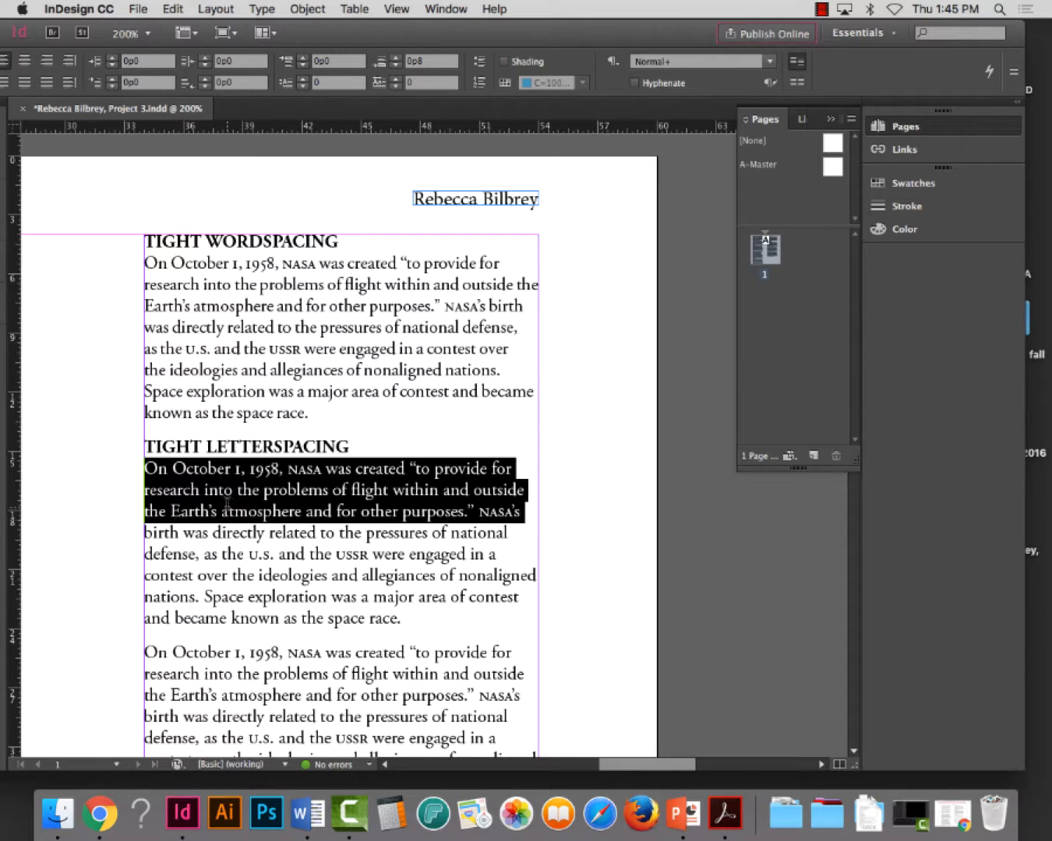
left_click(227, 504)
left_click(294, 266)
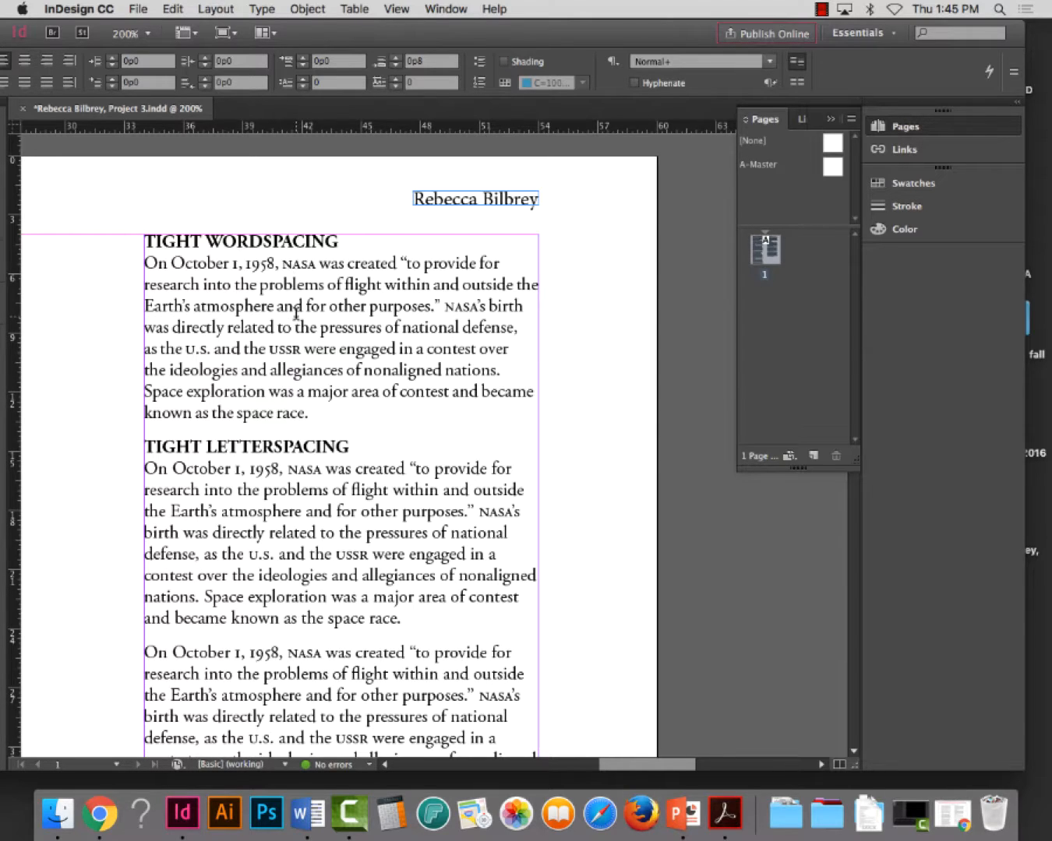
Review the word spacing values in the Justification settings of the paragraph under TIGHT WORDSPACING and close them
triple_click(293, 326)
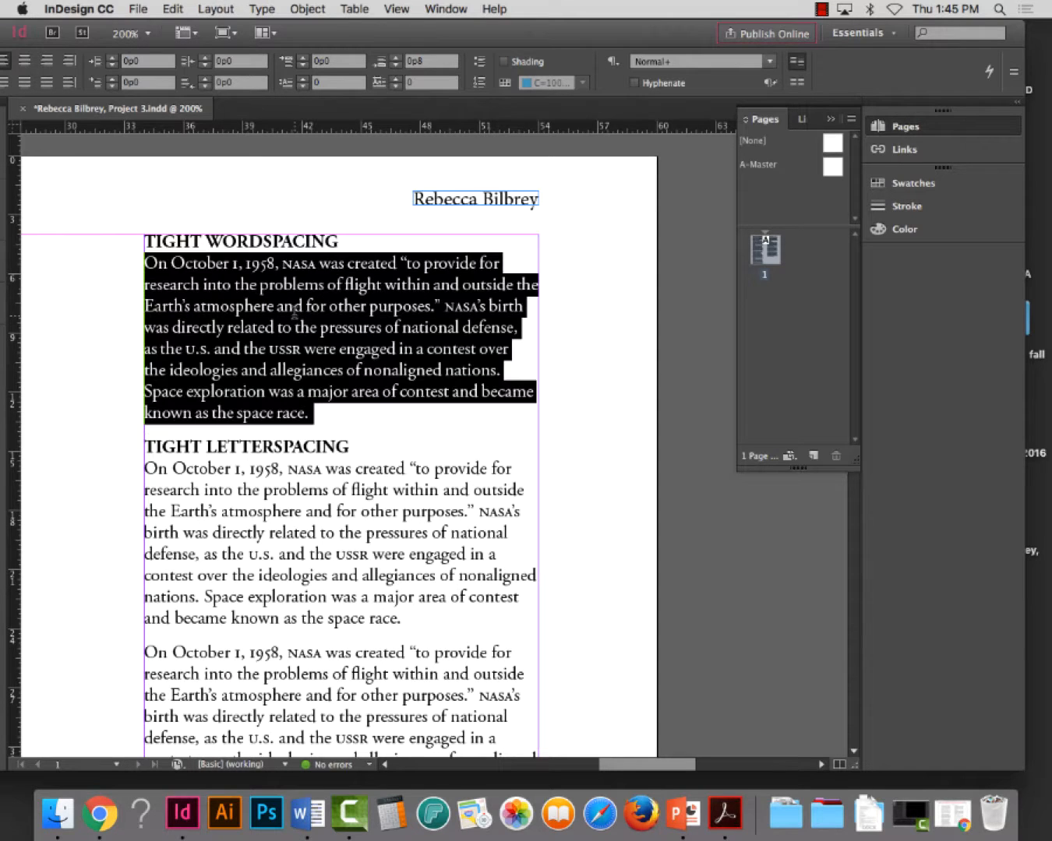
left_click(1015, 71)
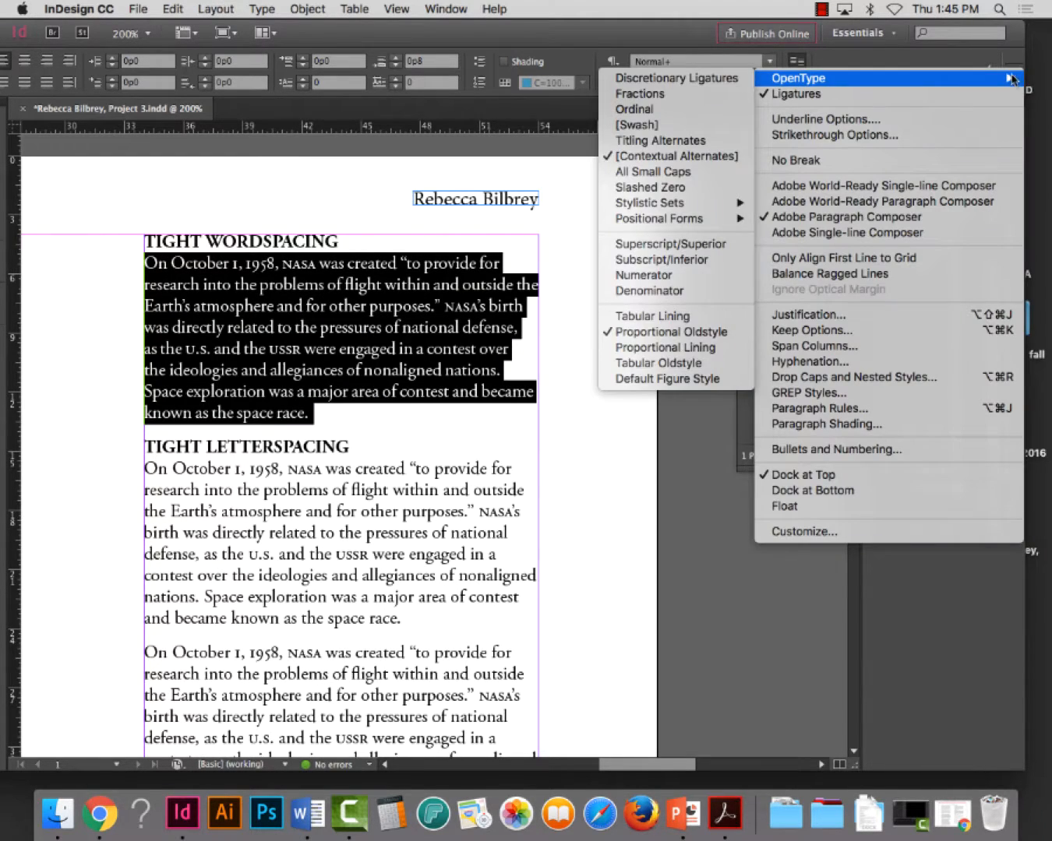
left_click(809, 314)
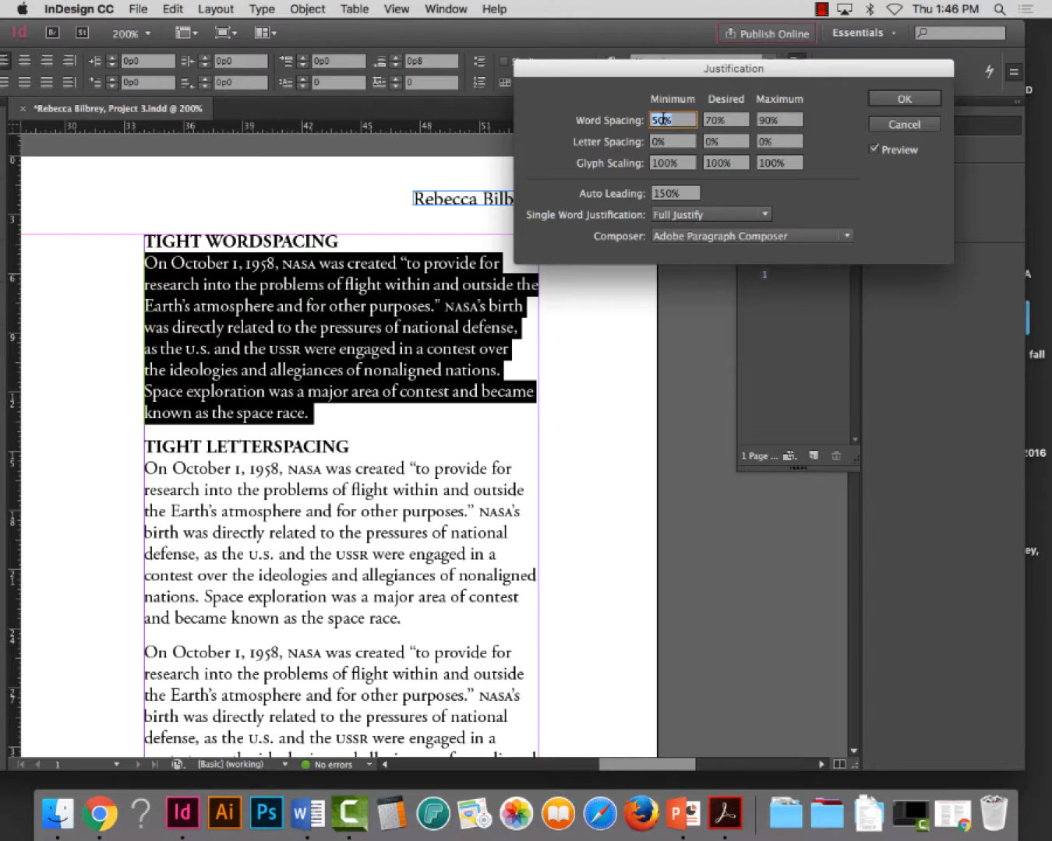
left_click(923, 104)
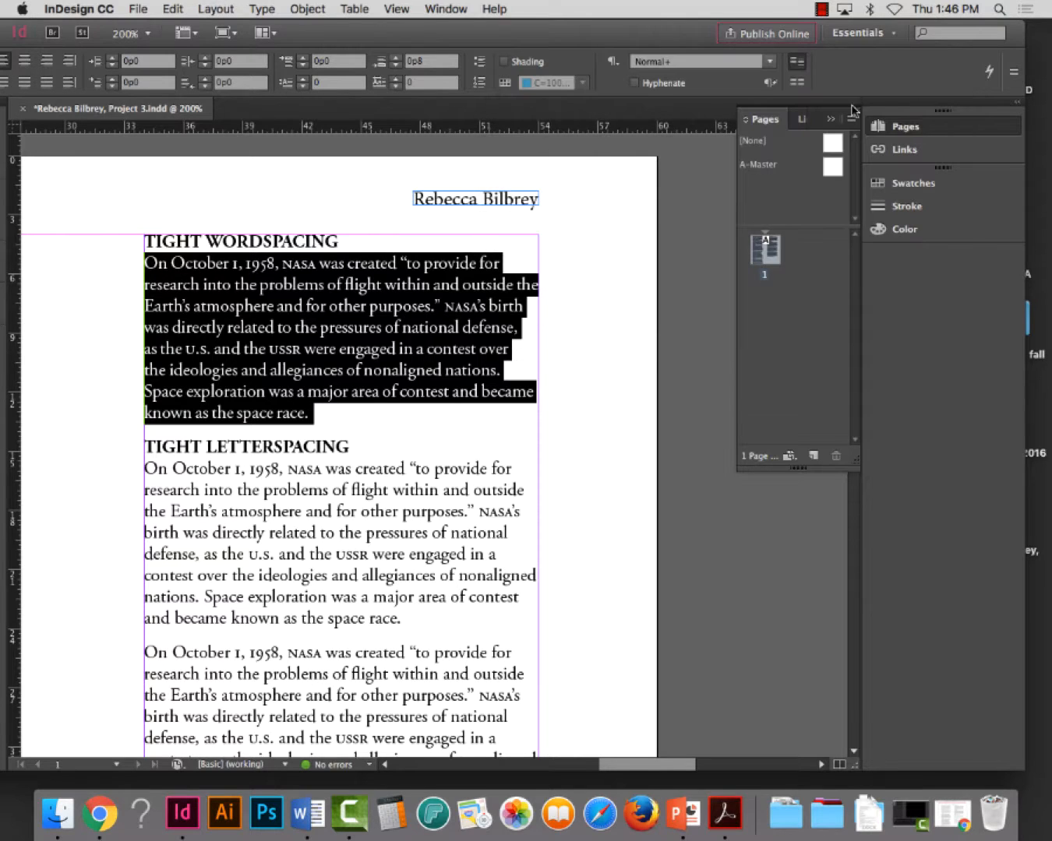
Set the word spacing of the paragraph under TIGHT WORDSPACING to 30% minimum, 50% desired and 65% maximum, and apply the justification
left_click(362, 368)
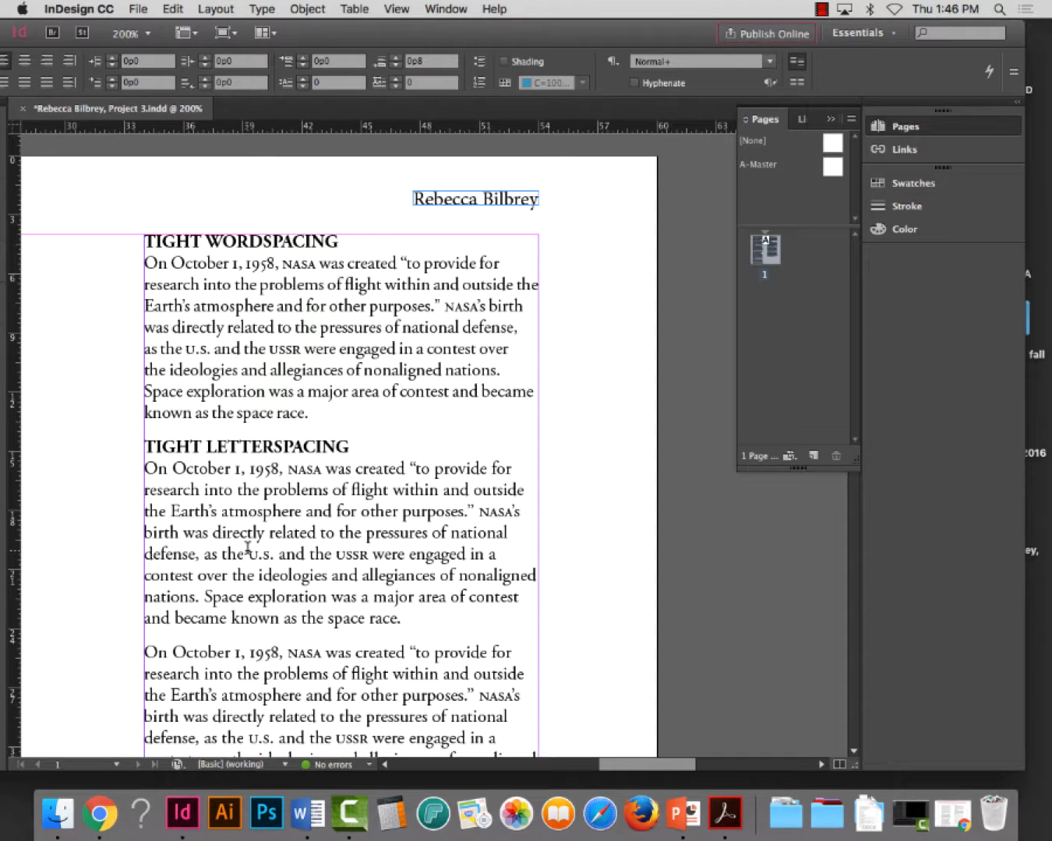
scroll(305, 292, "down", 1)
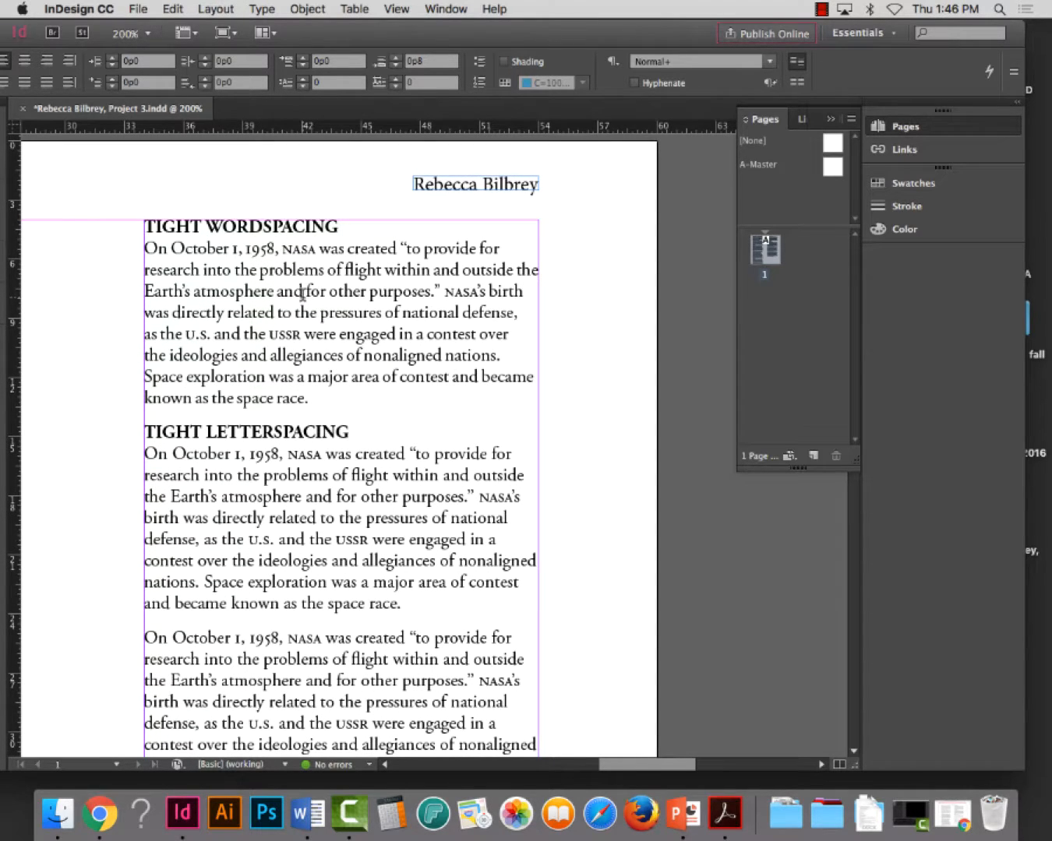
triple_click(302, 293)
left_click(303, 301)
double_click(306, 312)
double_click(305, 311)
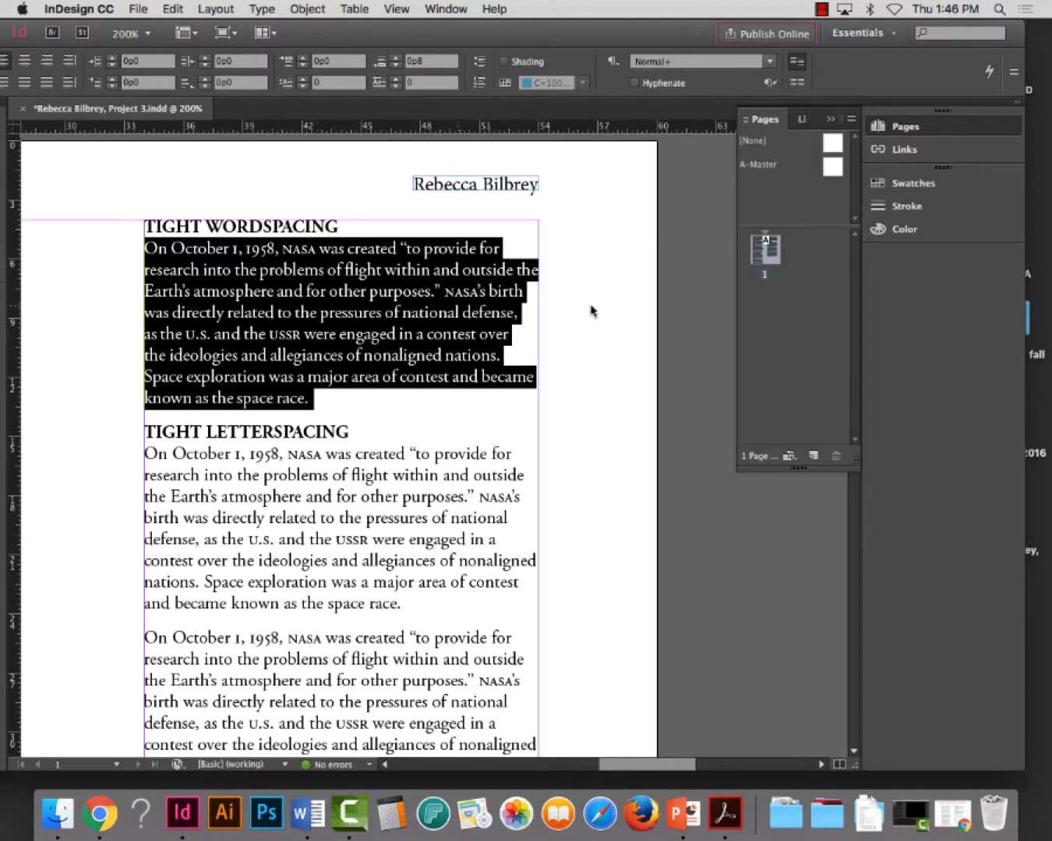
left_click(1014, 72)
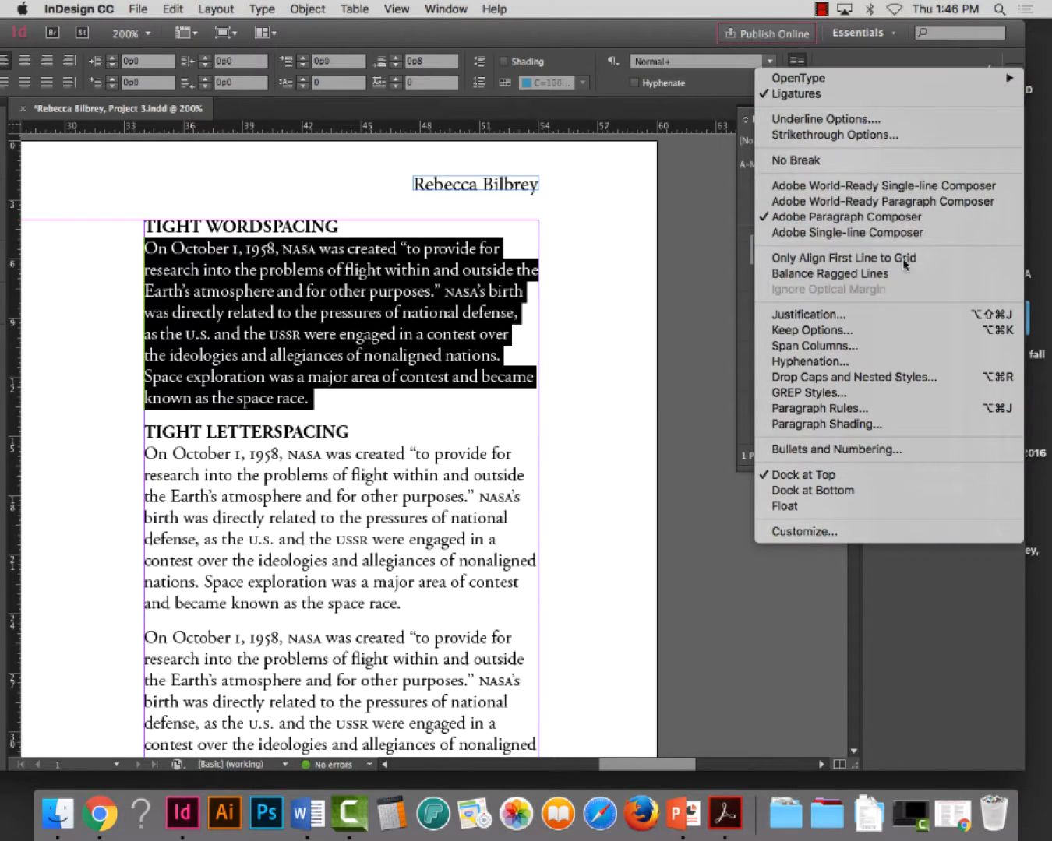
left_click(880, 315)
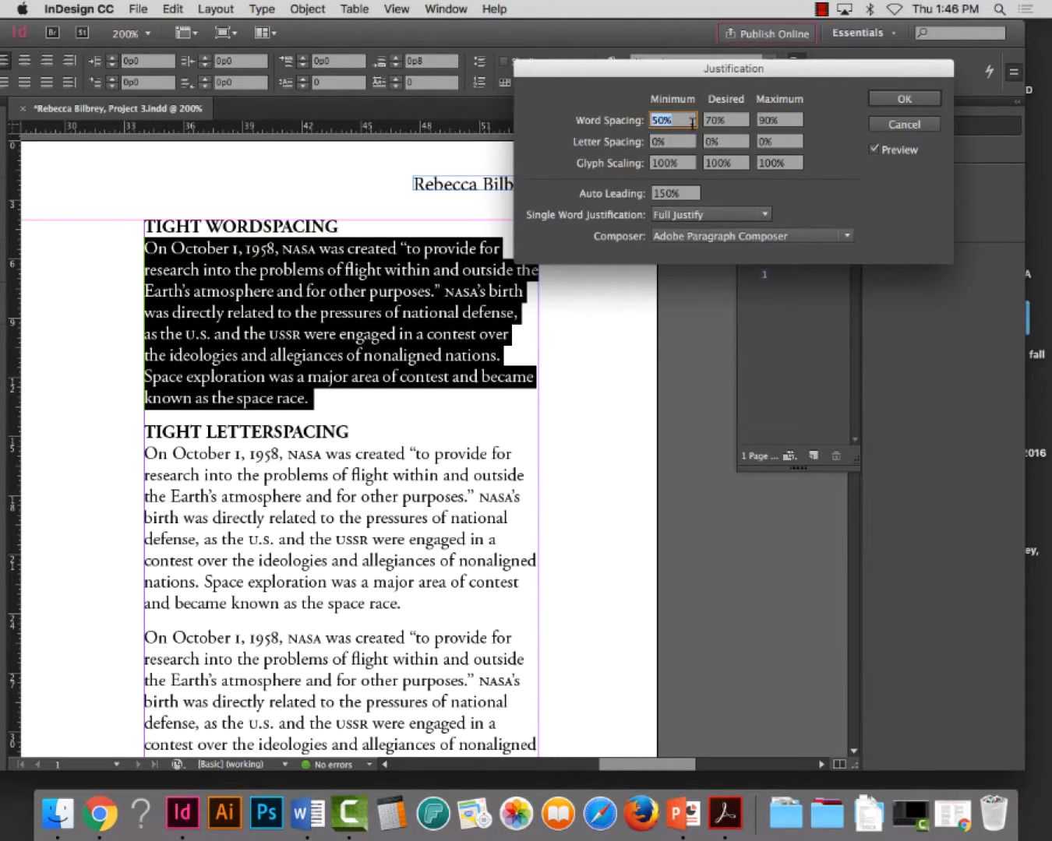
type("30")
key("Tab")
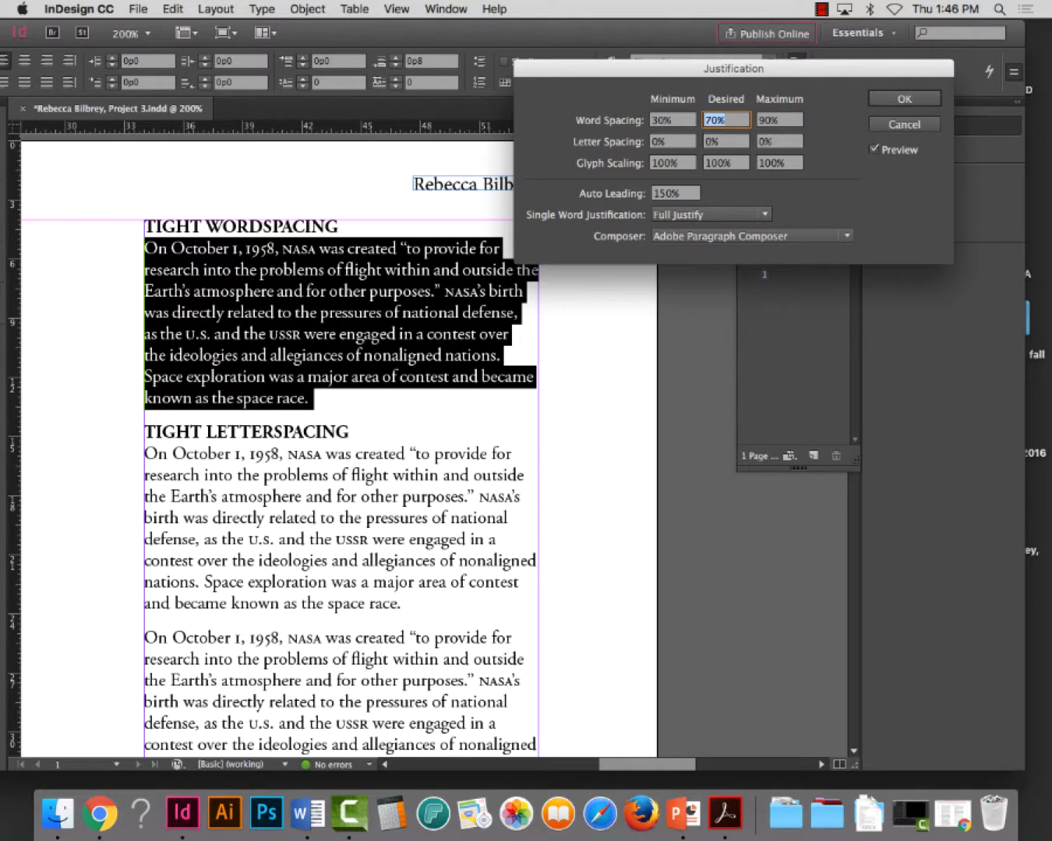
type("50")
key("Tab")
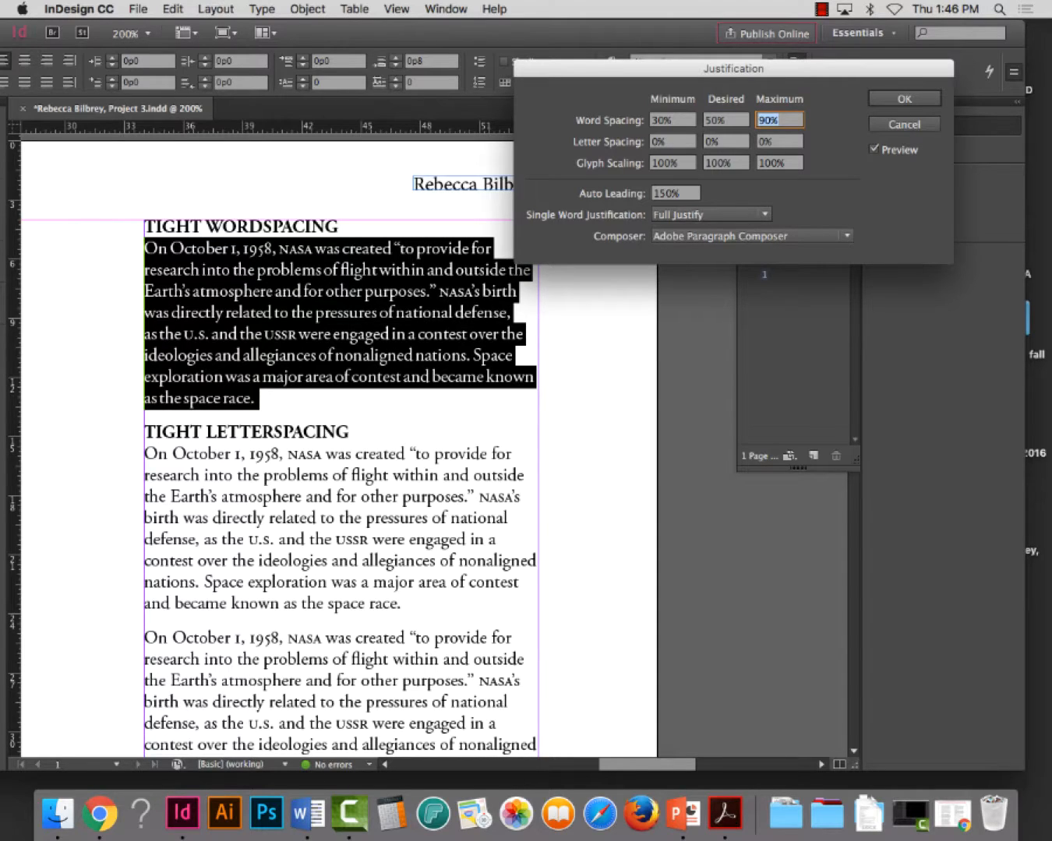
type("65")
key("Tab")
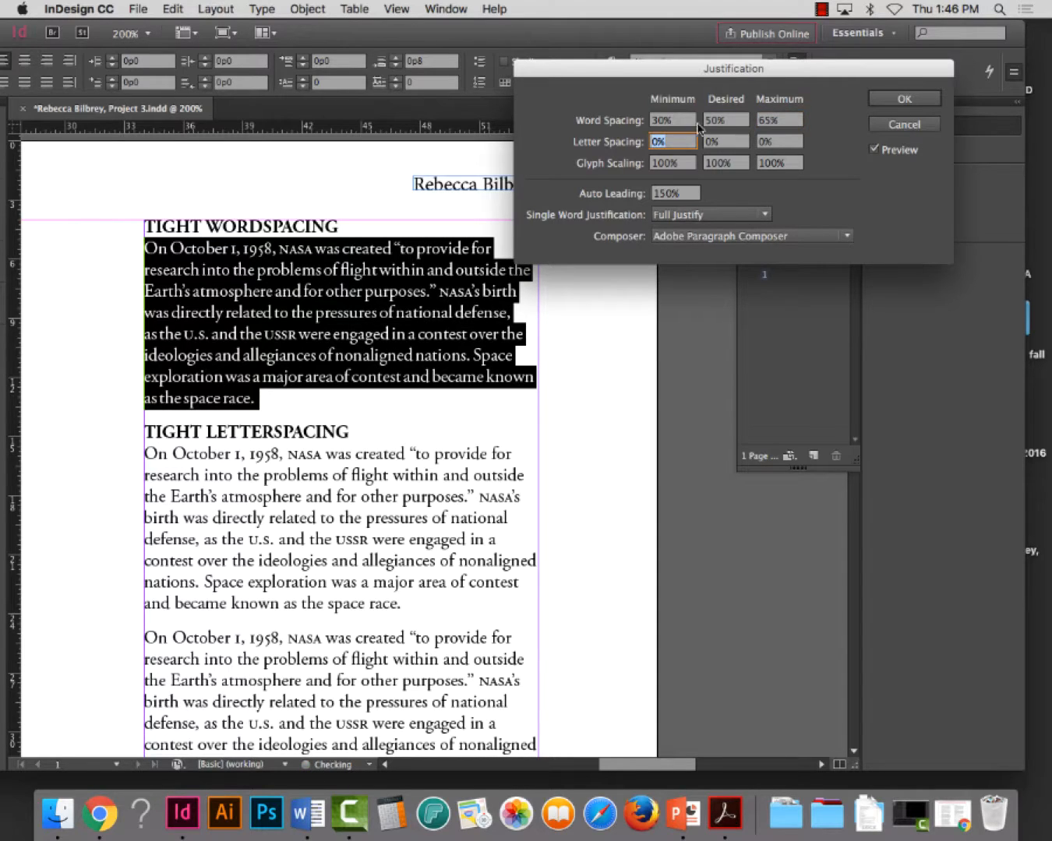
left_click(904, 98)
left_click(465, 311)
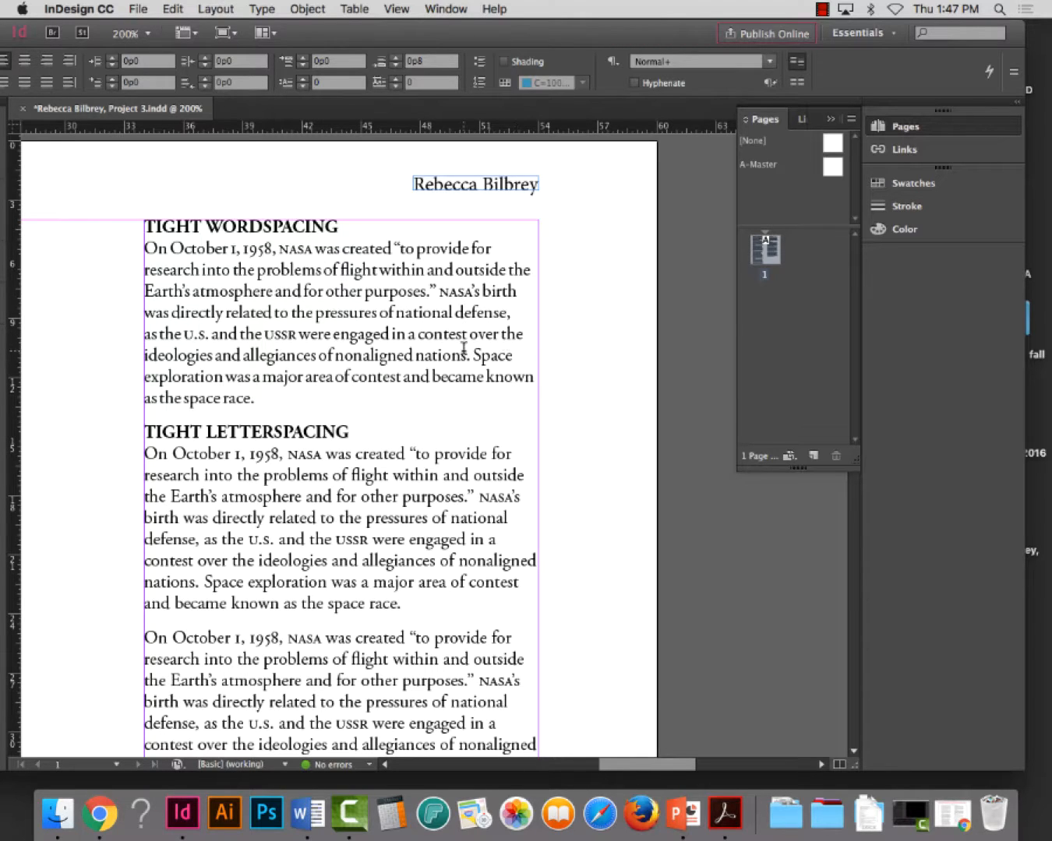
Open the Justification settings for the whole paragraph under TIGHT LETTERSPACING
scroll(459, 347, "down", 2)
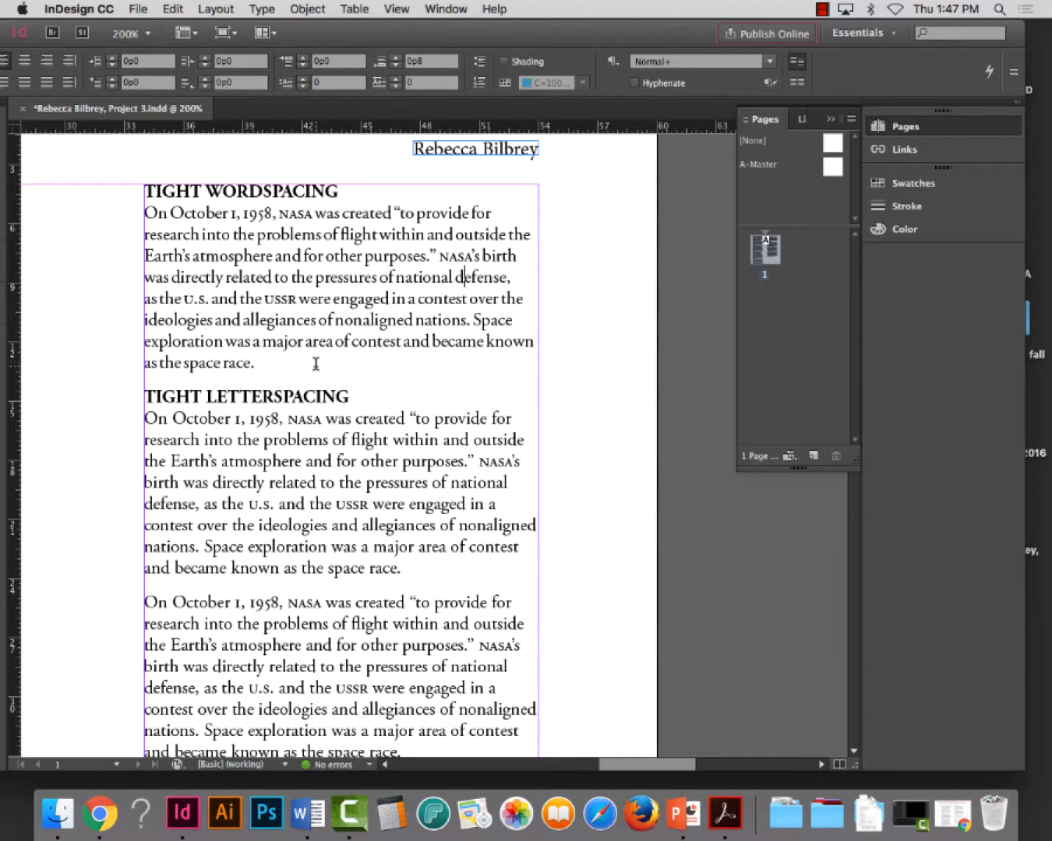
left_click(328, 439)
triple_click(328, 439)
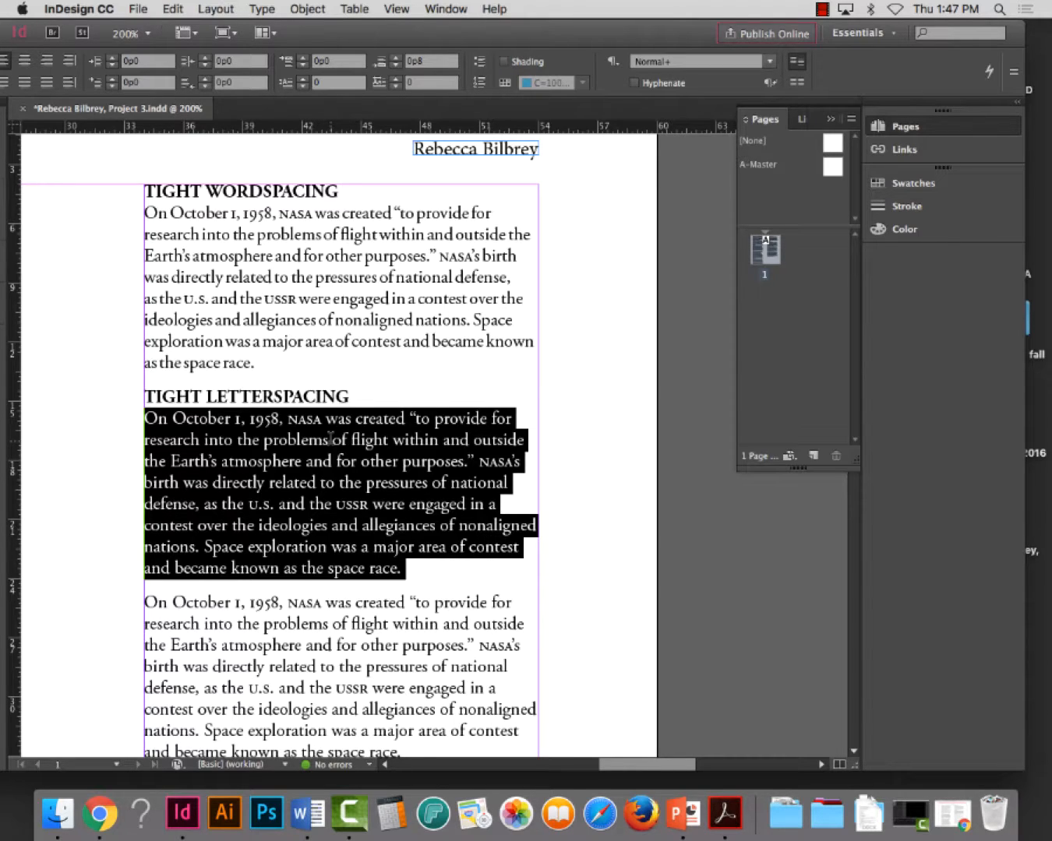
left_click(1013, 70)
mouse_move(1004, 79)
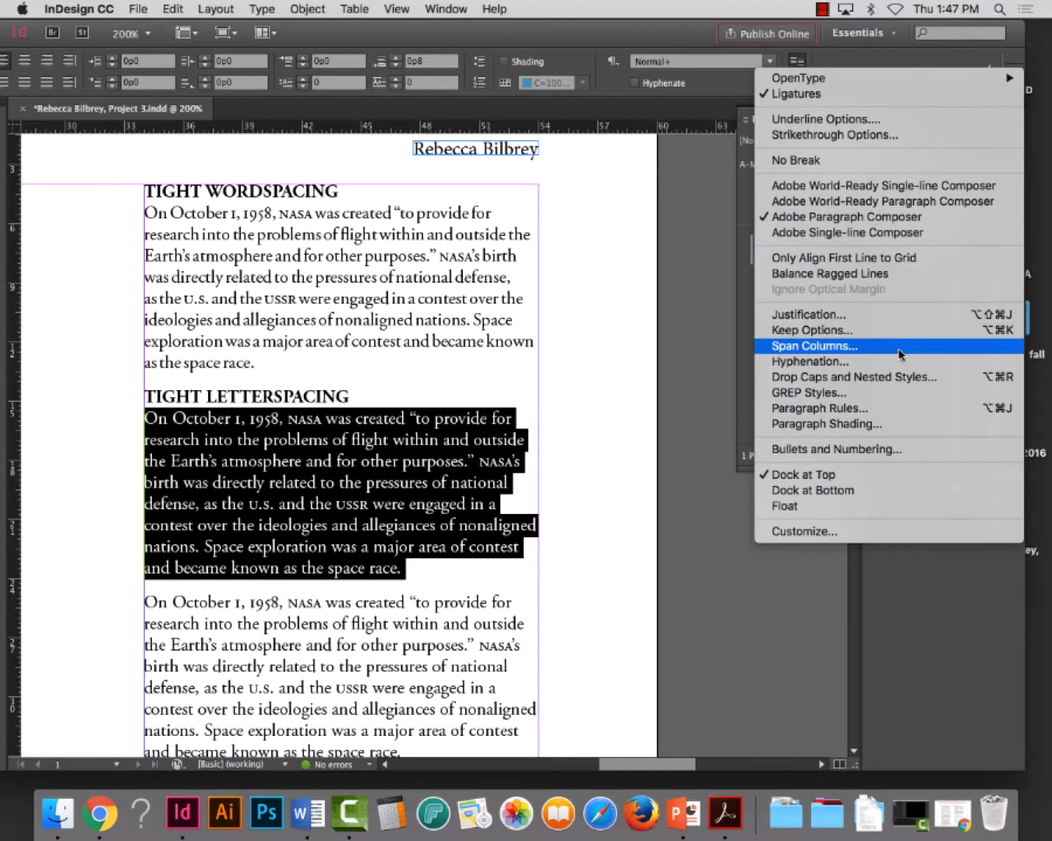
left_click(888, 315)
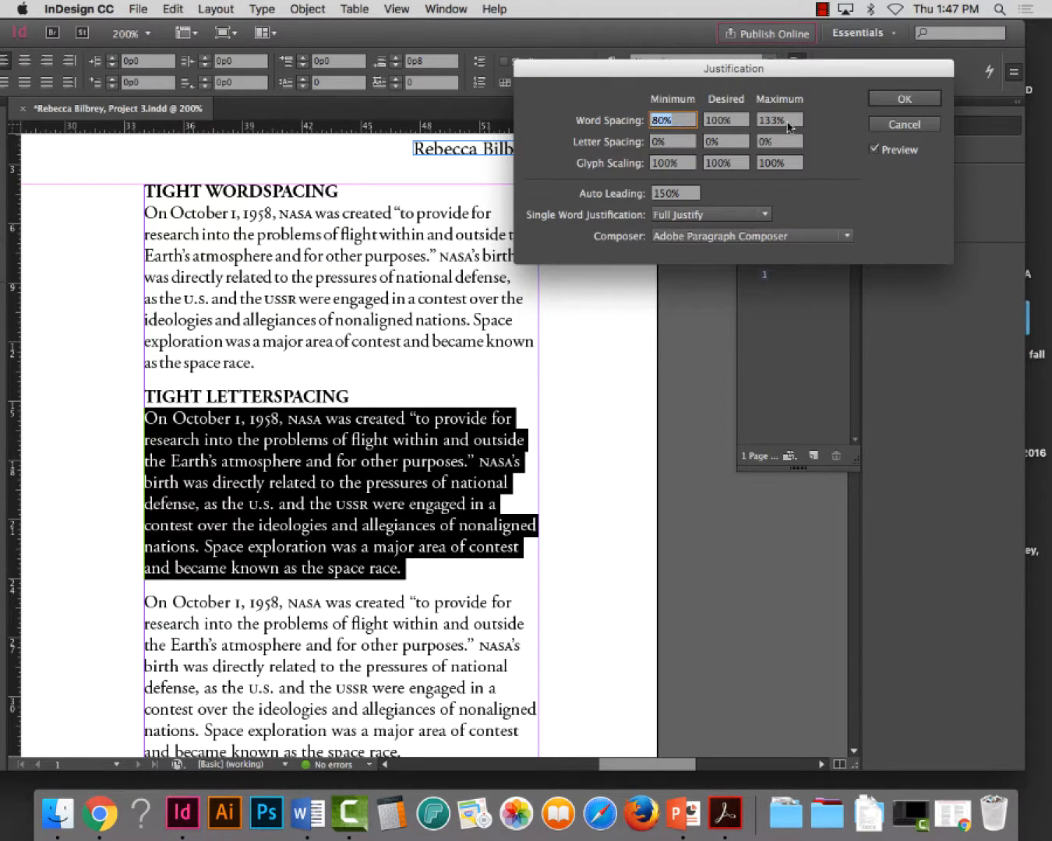
Try a minimum letter spacing of -20%, and reset it to 0%
left_click(679, 140)
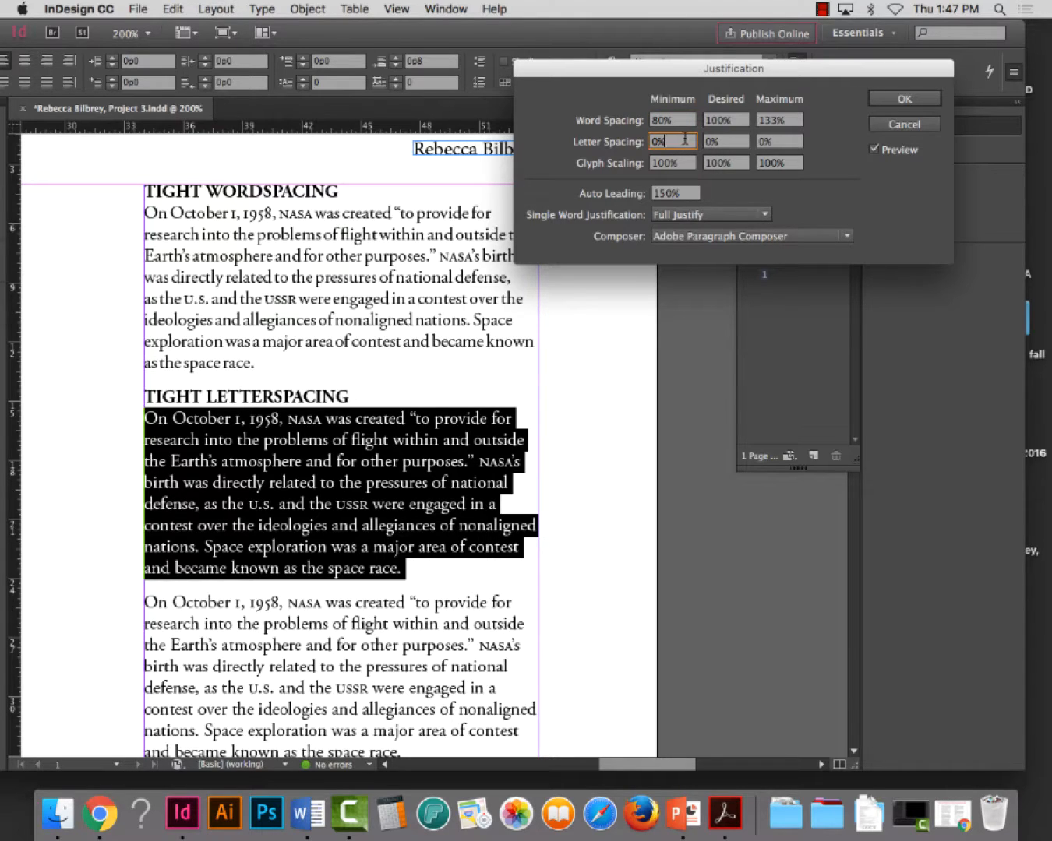
left_click_drag(681, 139, 635, 138)
type("-20")
key("Tab")
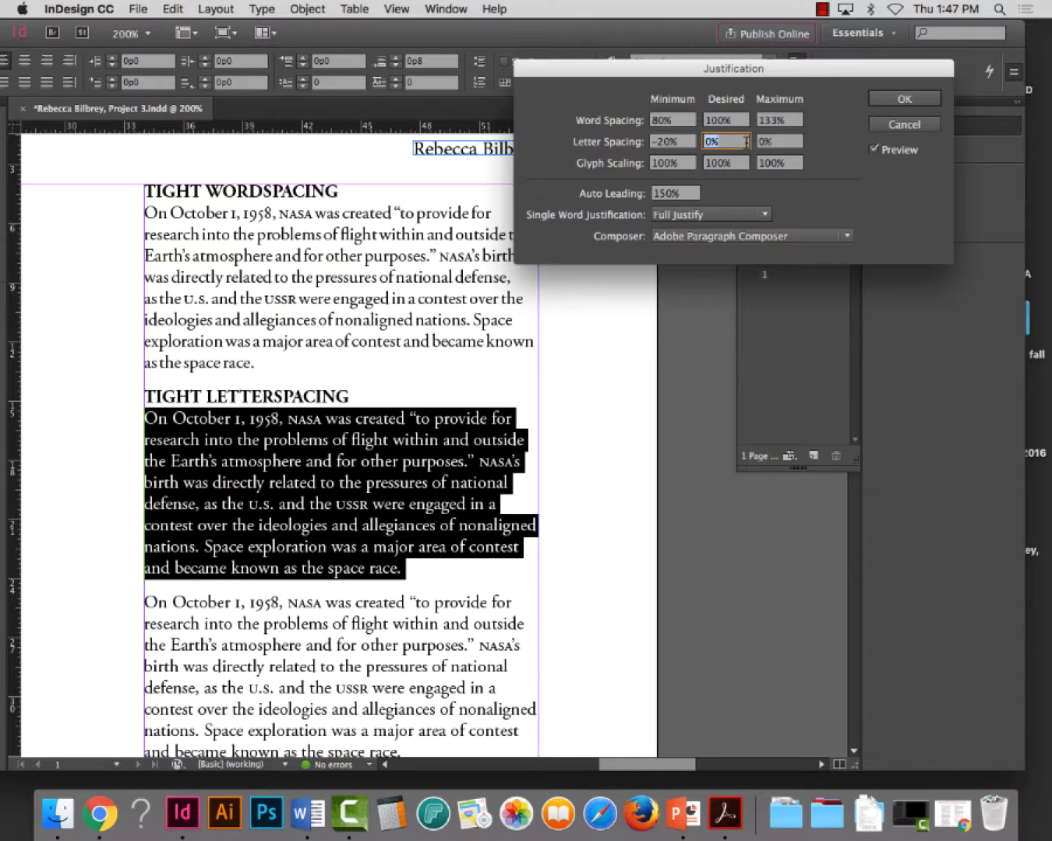
left_click(672, 141)
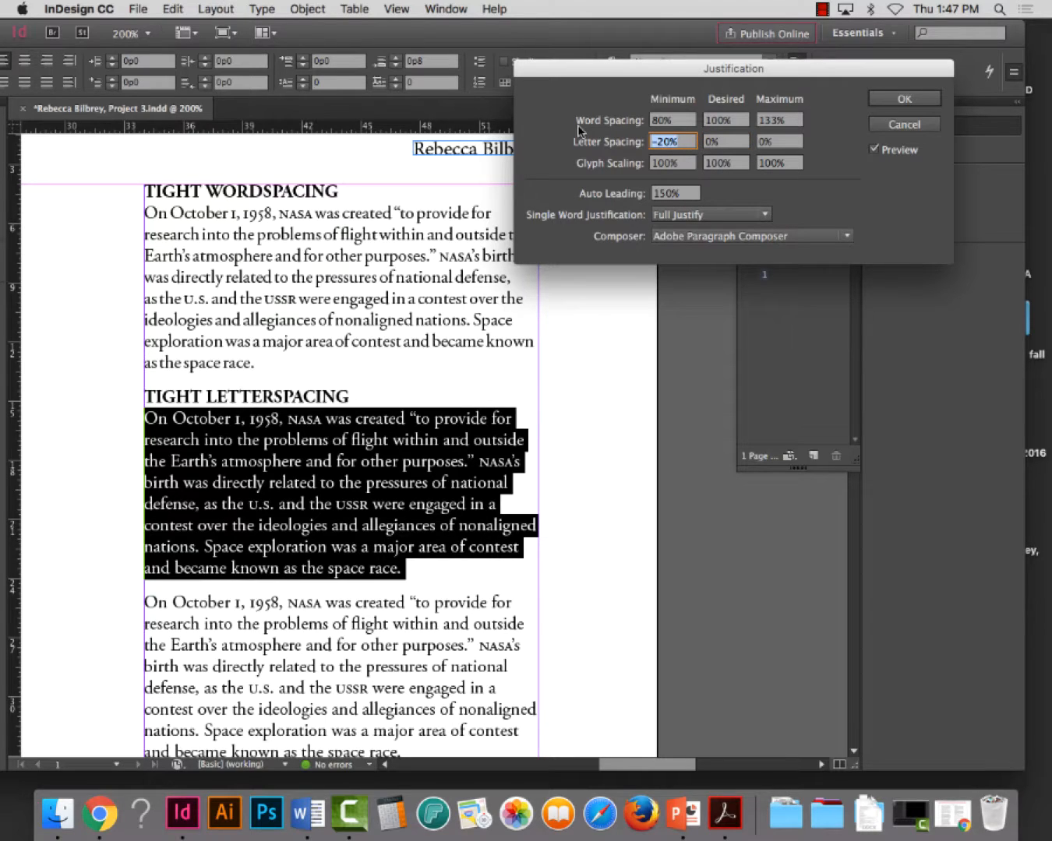
type("0")
key("Tab")
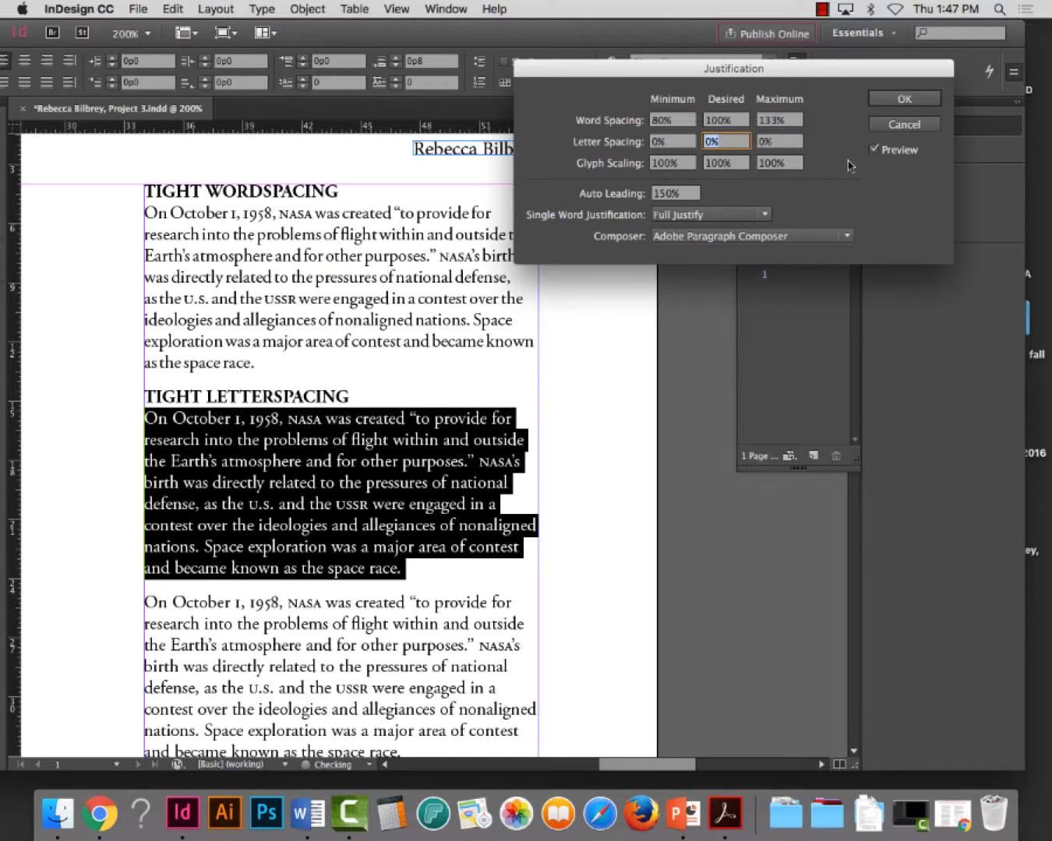
Try a maximum letter spacing of -20% against the 0% desired value, and dismiss the alert
left_click(774, 142)
type("-2")
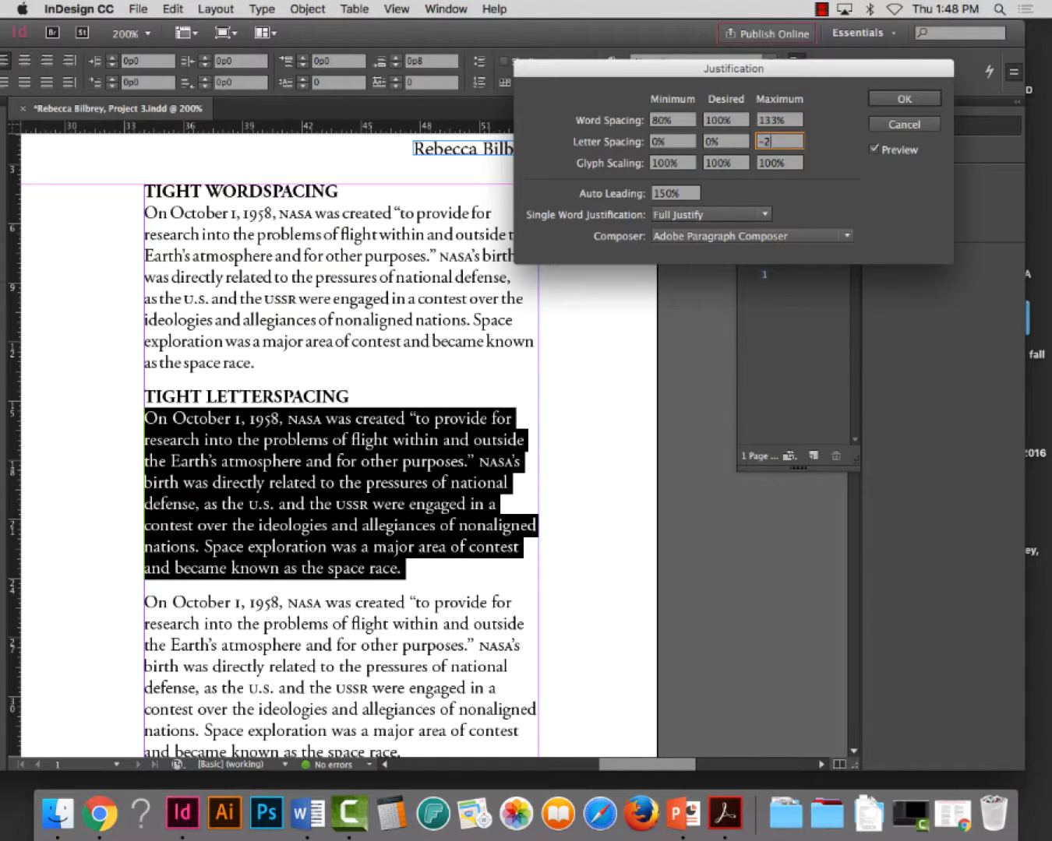
type("0")
key("Tab")
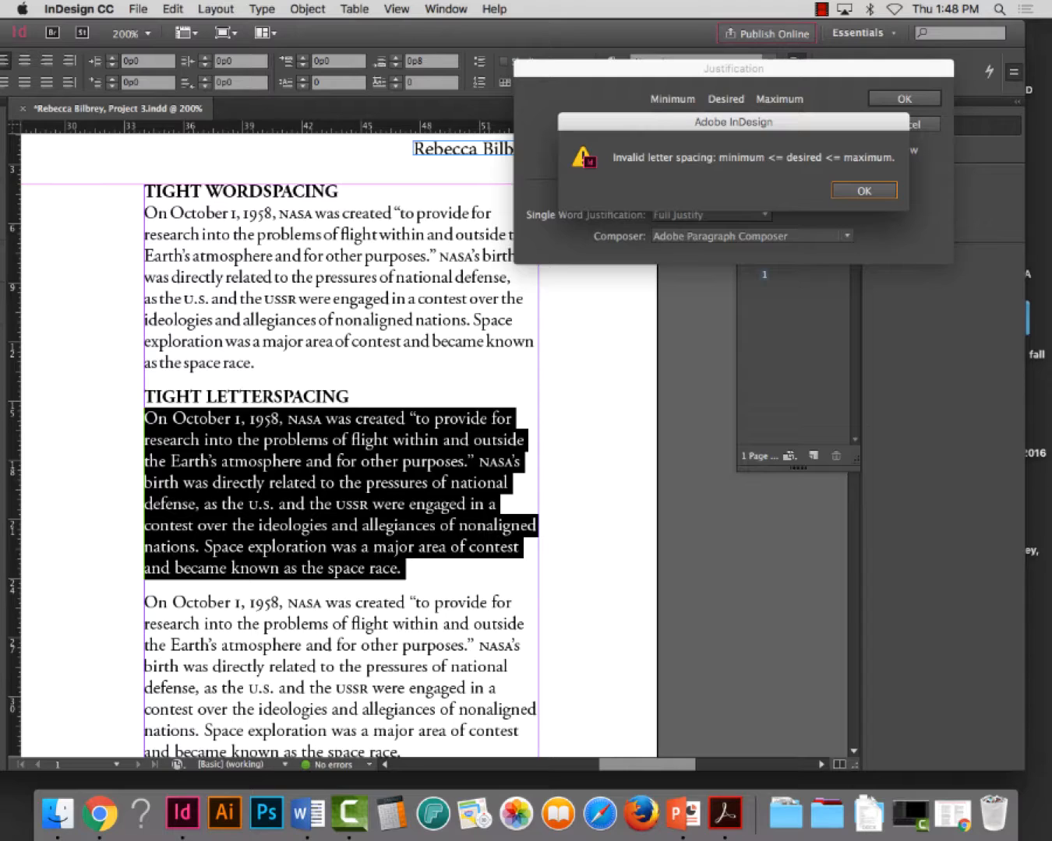
left_click(863, 191)
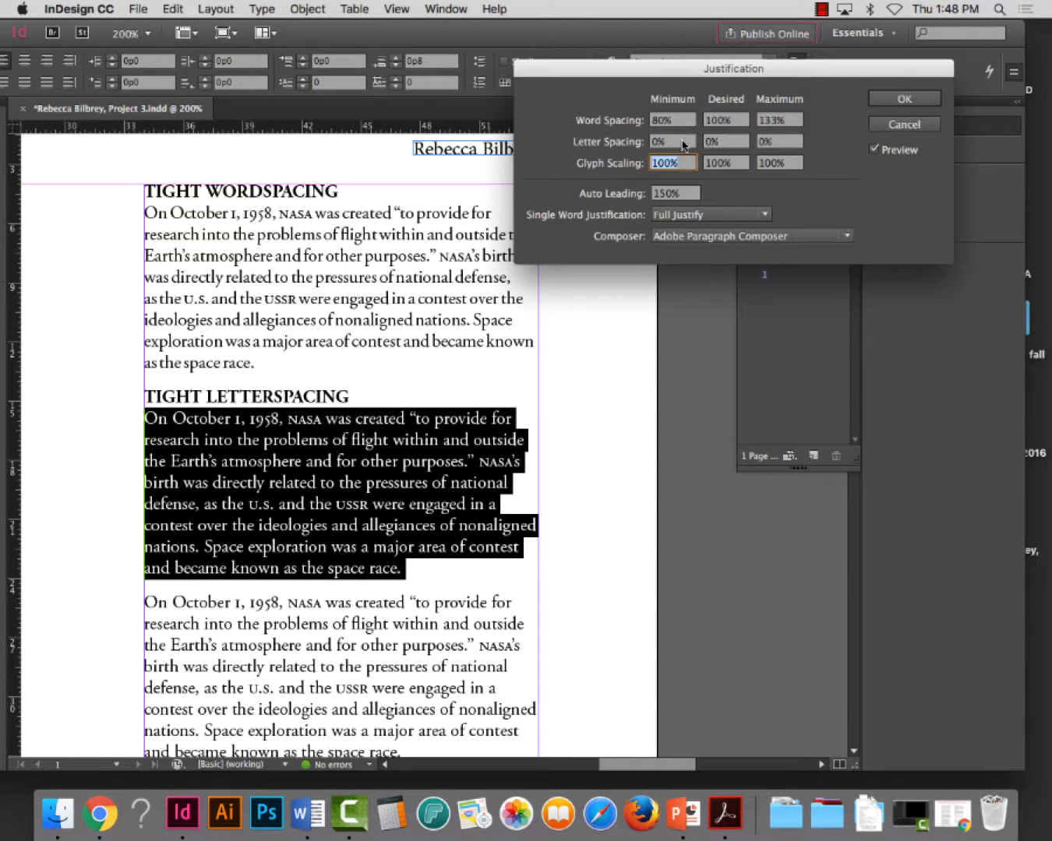
Set the paragraph's letter spacing to -20% minimum, -15% desired and -10% maximum, and apply the justification
left_click_drag(683, 143, 646, 134)
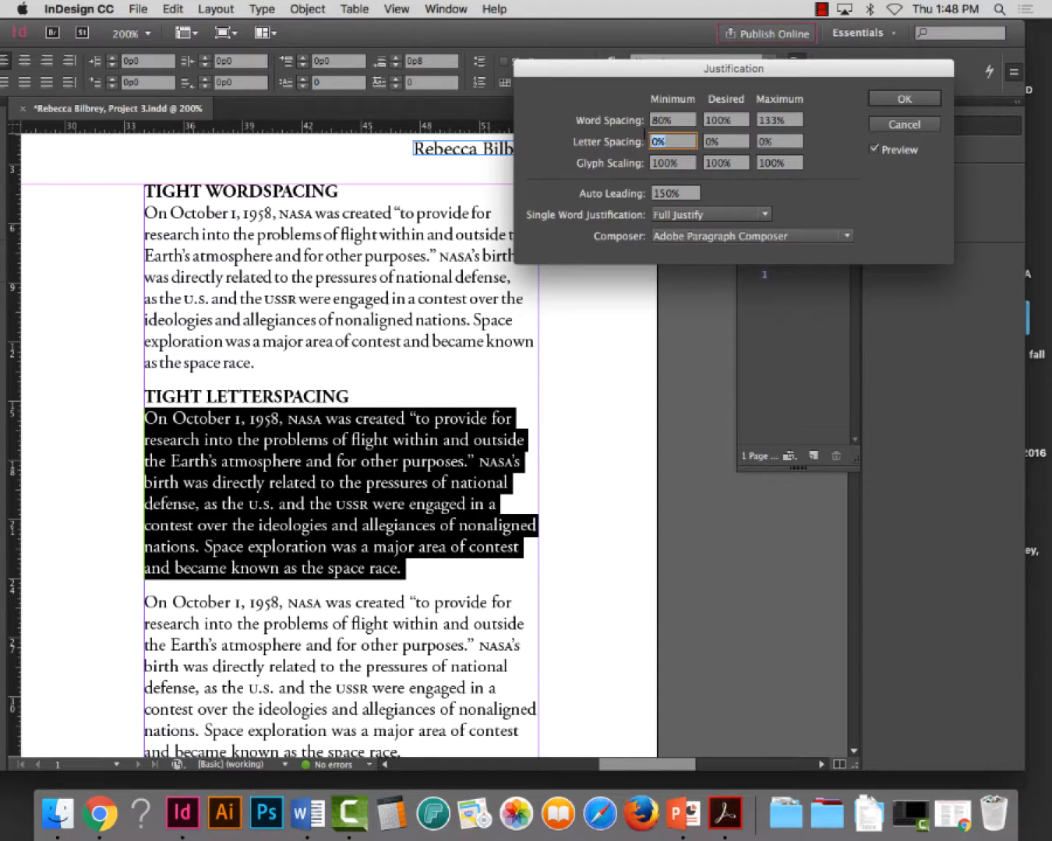
type("-20")
key("Tab")
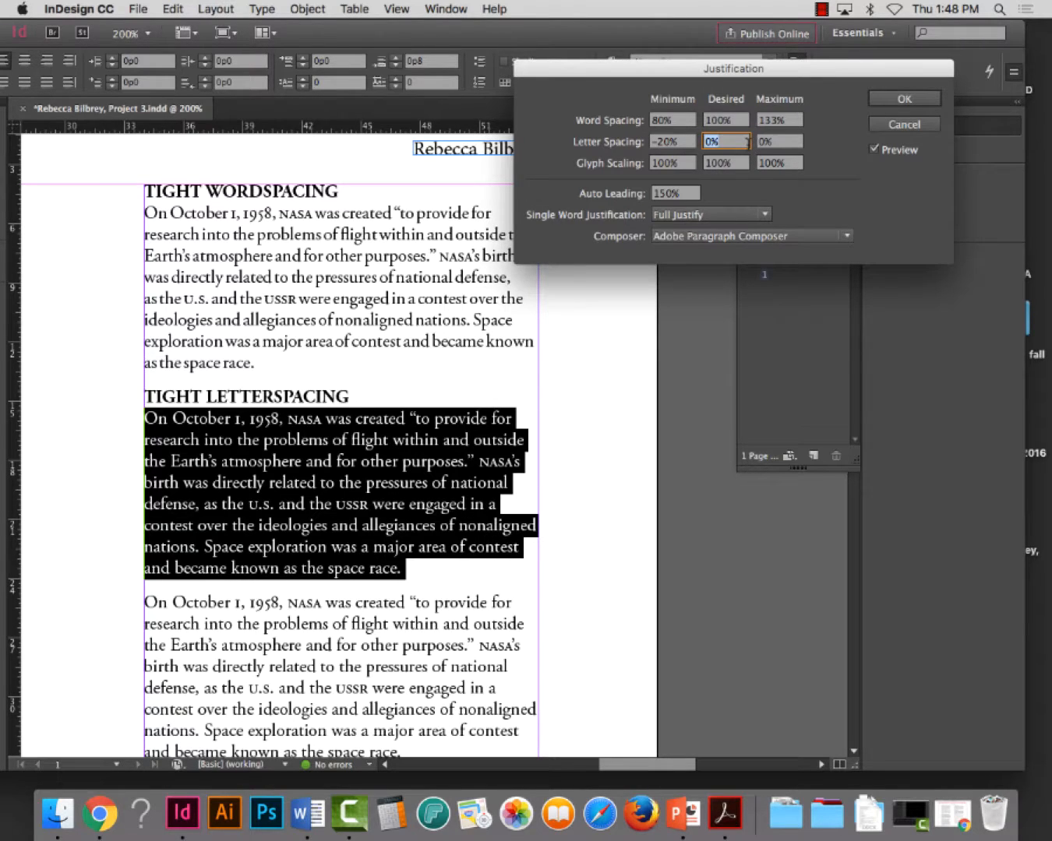
type("-15")
key("Tab")
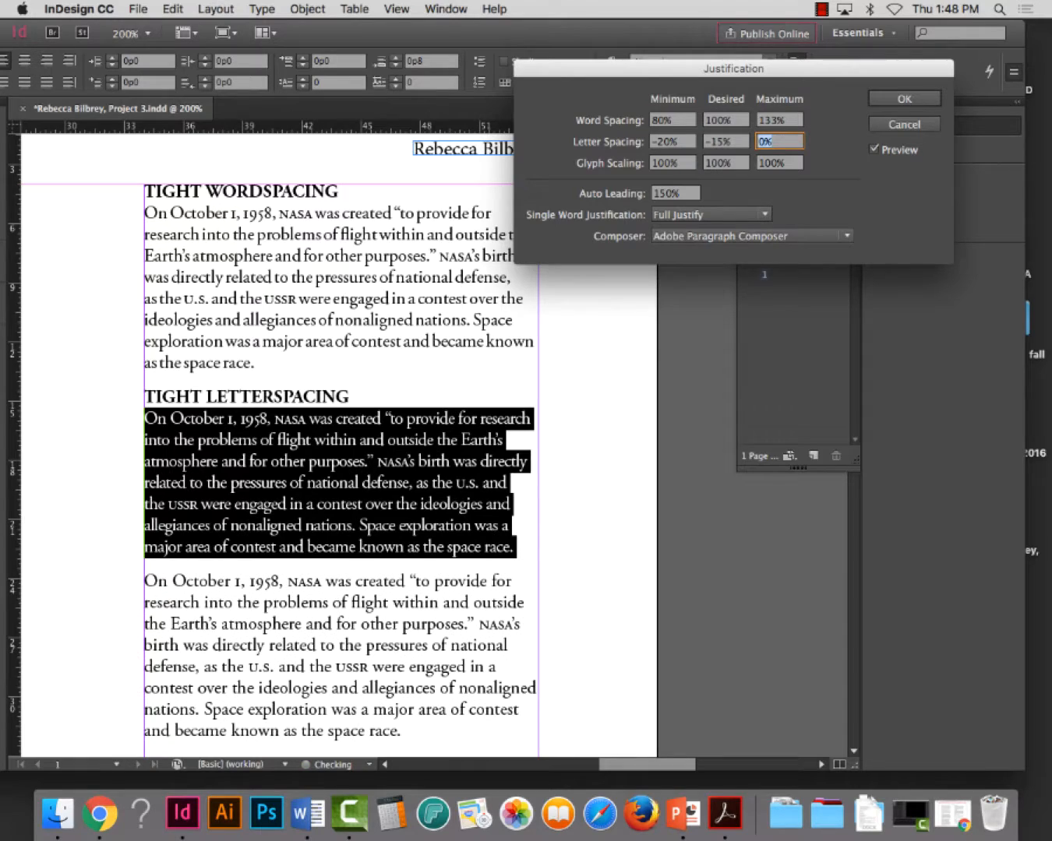
type("-10")
key("Tab")
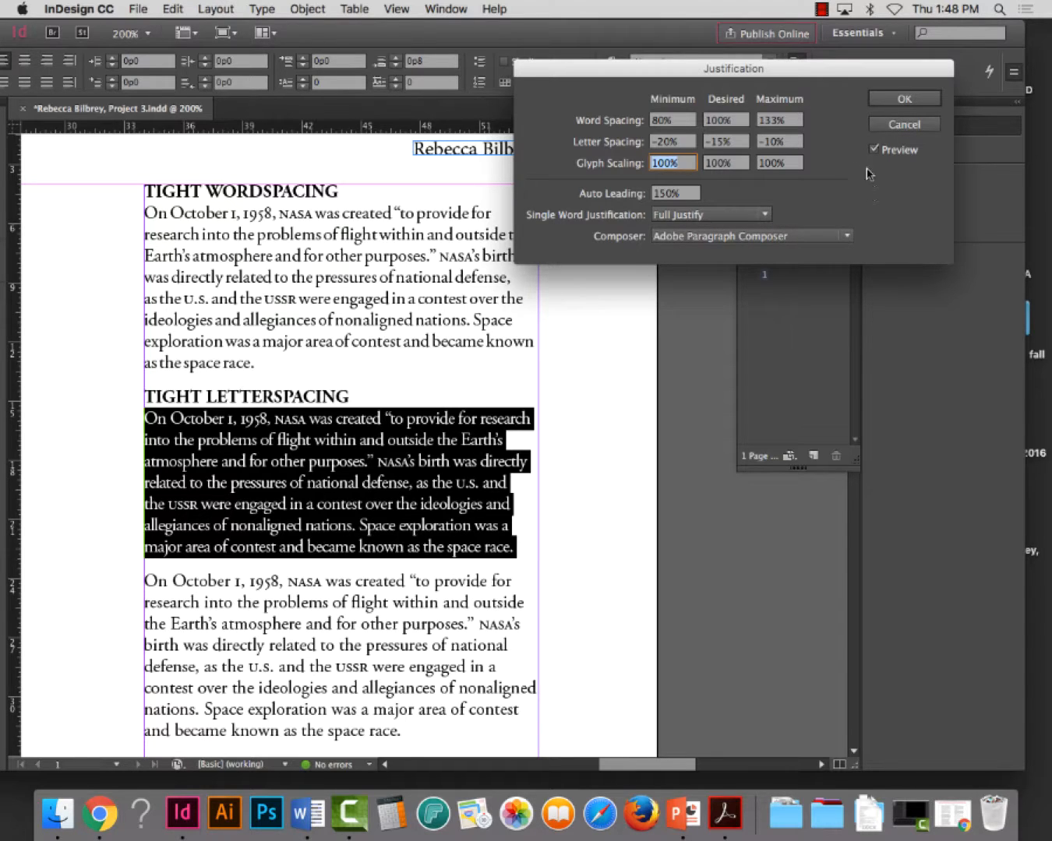
left_click(897, 102)
Compare the last lines and spacing of the paragraphs under TIGHT WORDSPACING and TIGHT LETTERSPACING with the unstyled paragraph below them
left_click_drag(483, 441, 467, 461)
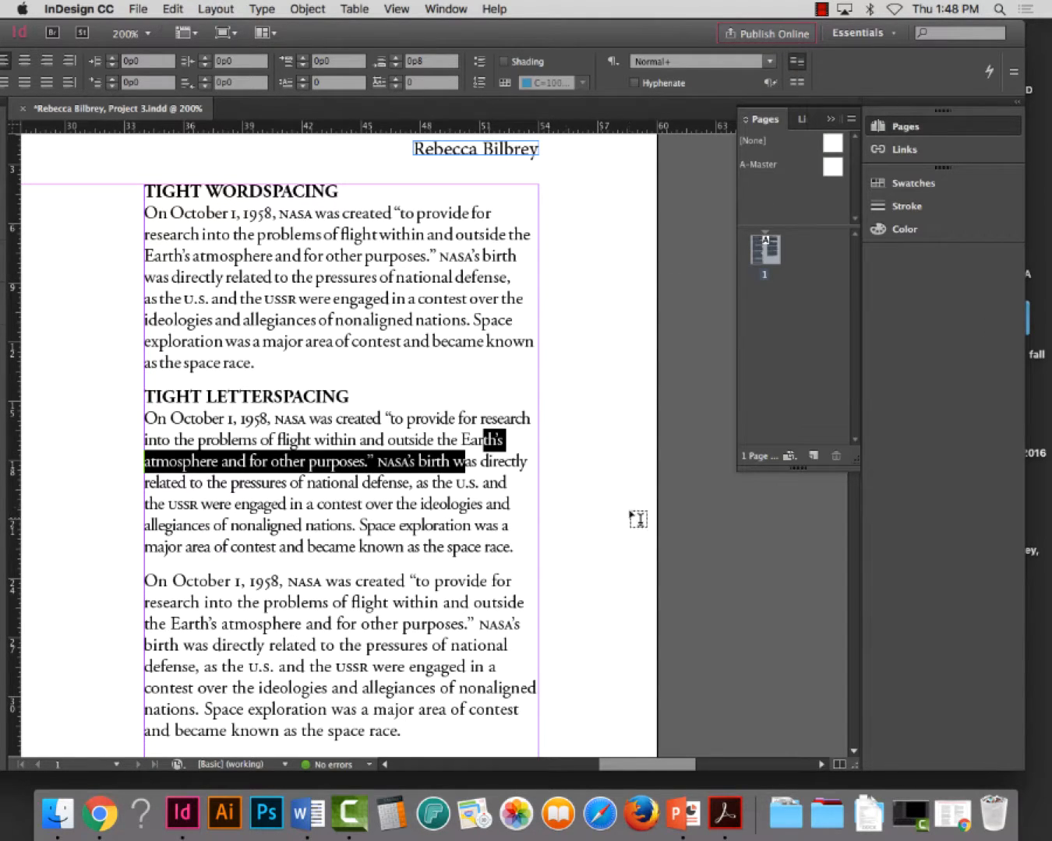
left_click(485, 503)
left_click(263, 361)
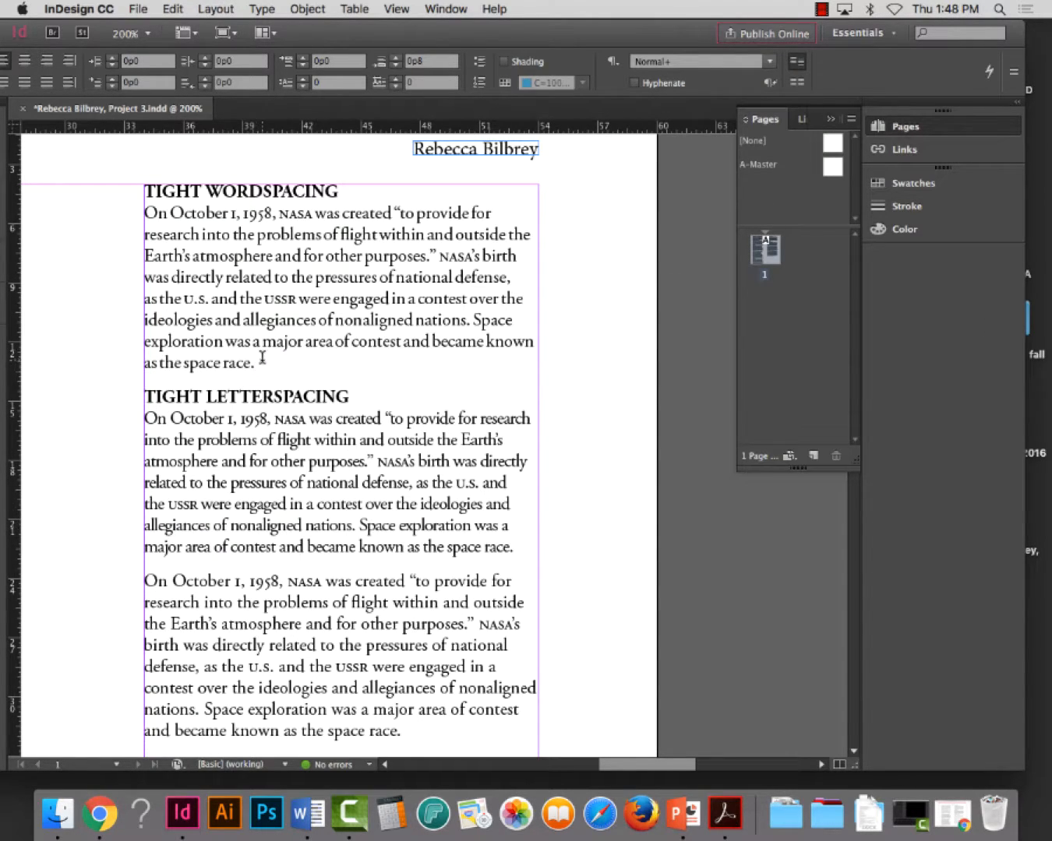
left_click(150, 360, "shift")
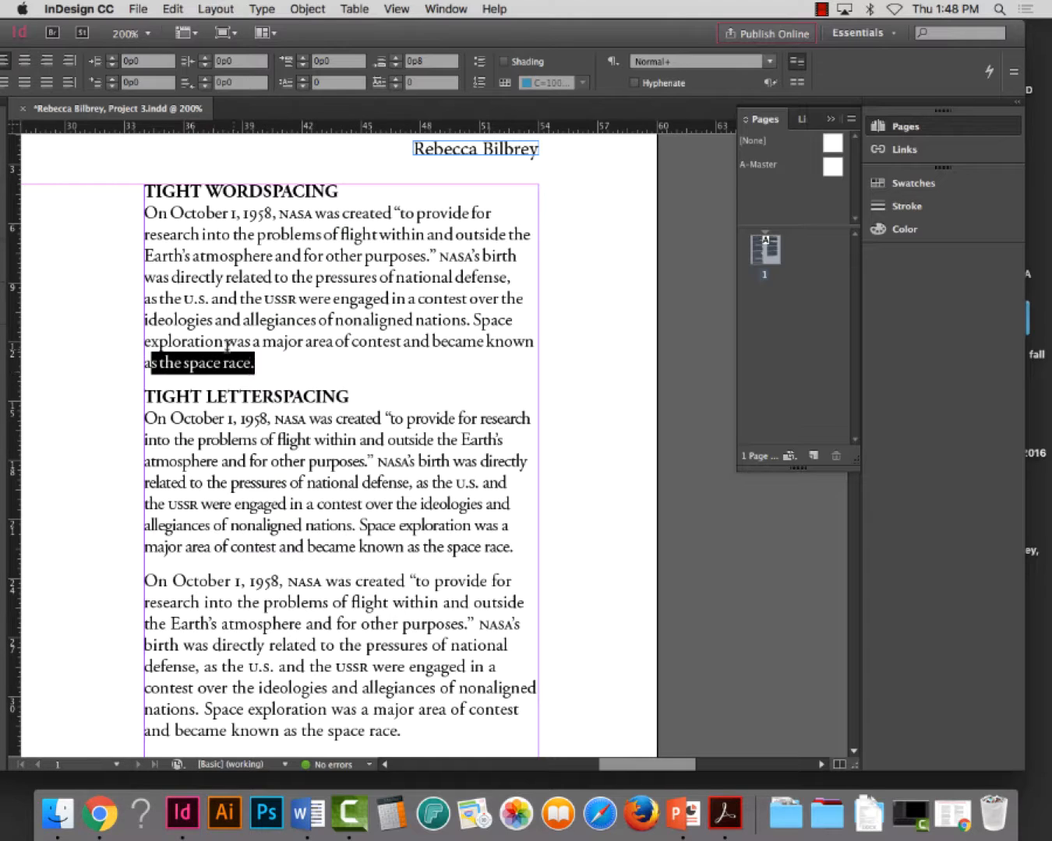
left_click(189, 362)
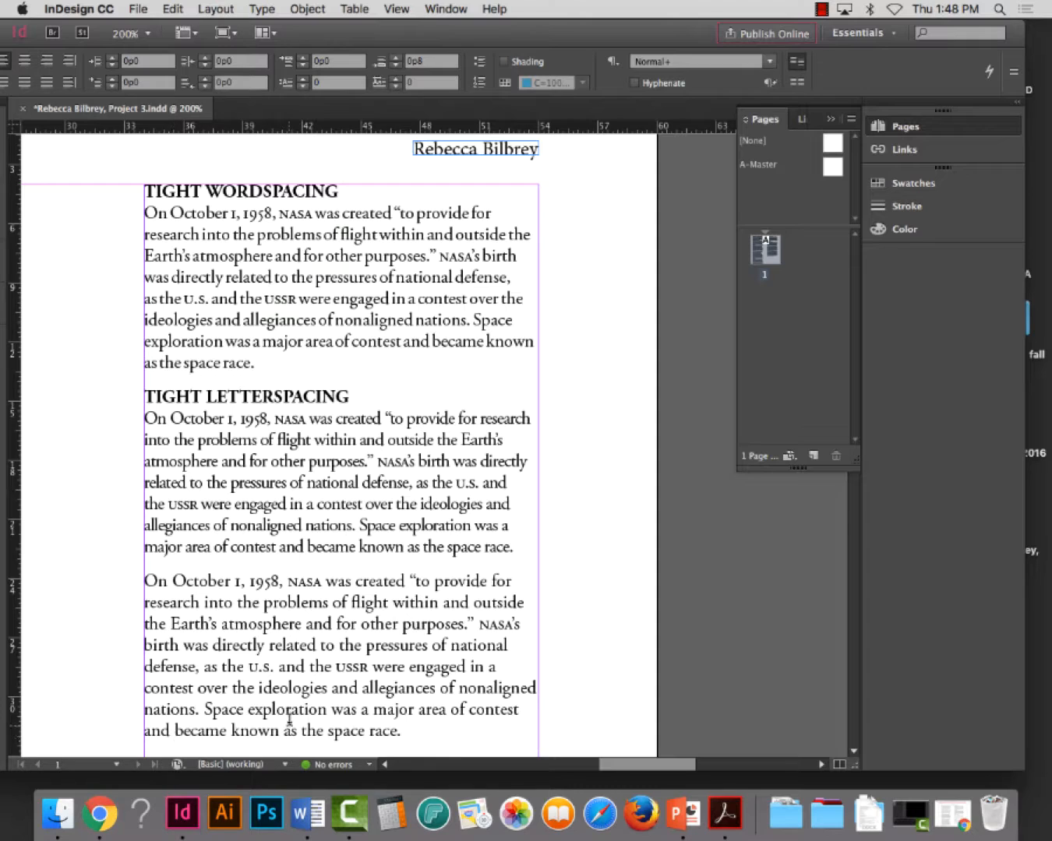
scroll(167, 725, "down", 1)
left_click_drag(162, 722, 407, 723)
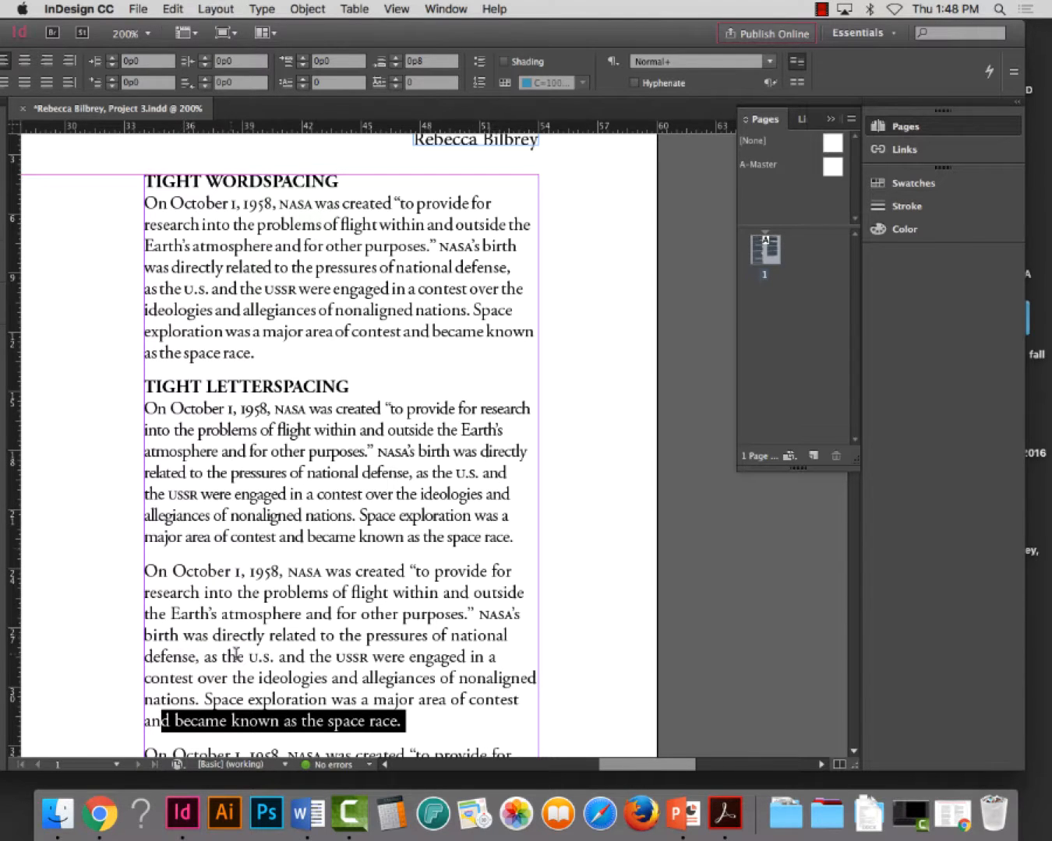
triple_click(272, 609)
left_click(274, 610)
Try letter spacing of -75% minimum, -60% desired and -50% maximum on the paragraph under TIGHT LETTERSPACING
triple_click(260, 474)
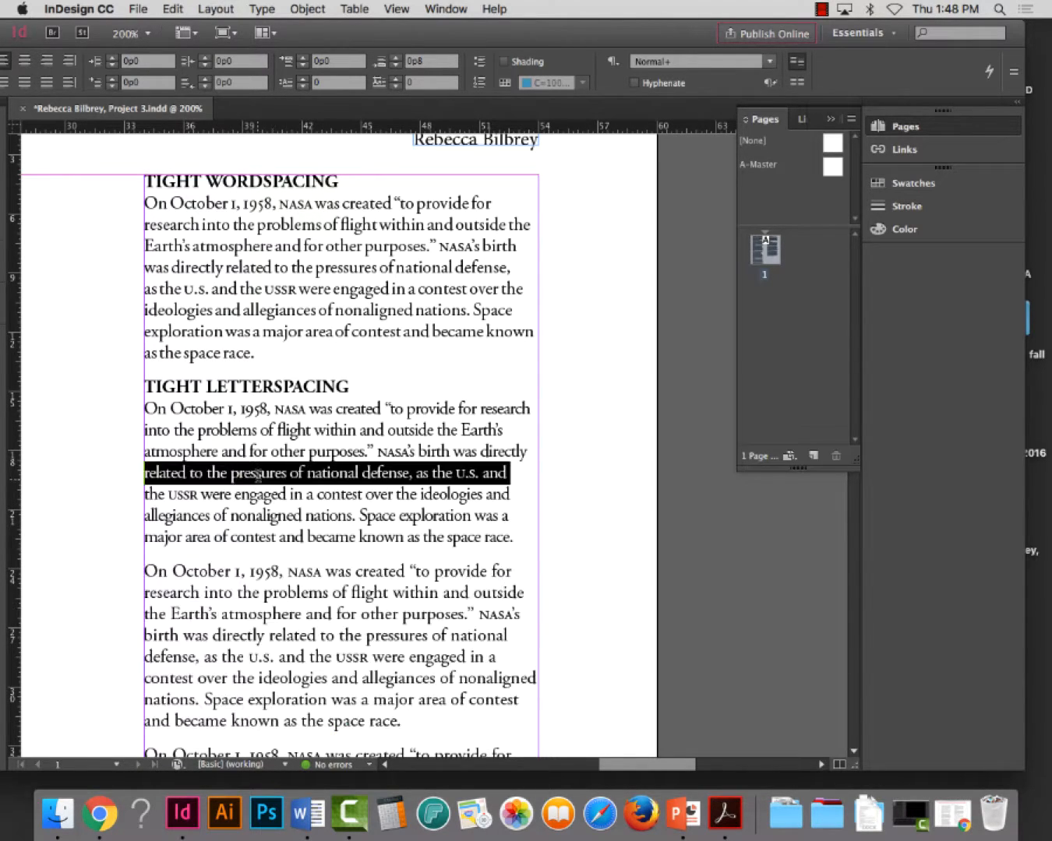
left_click(260, 472)
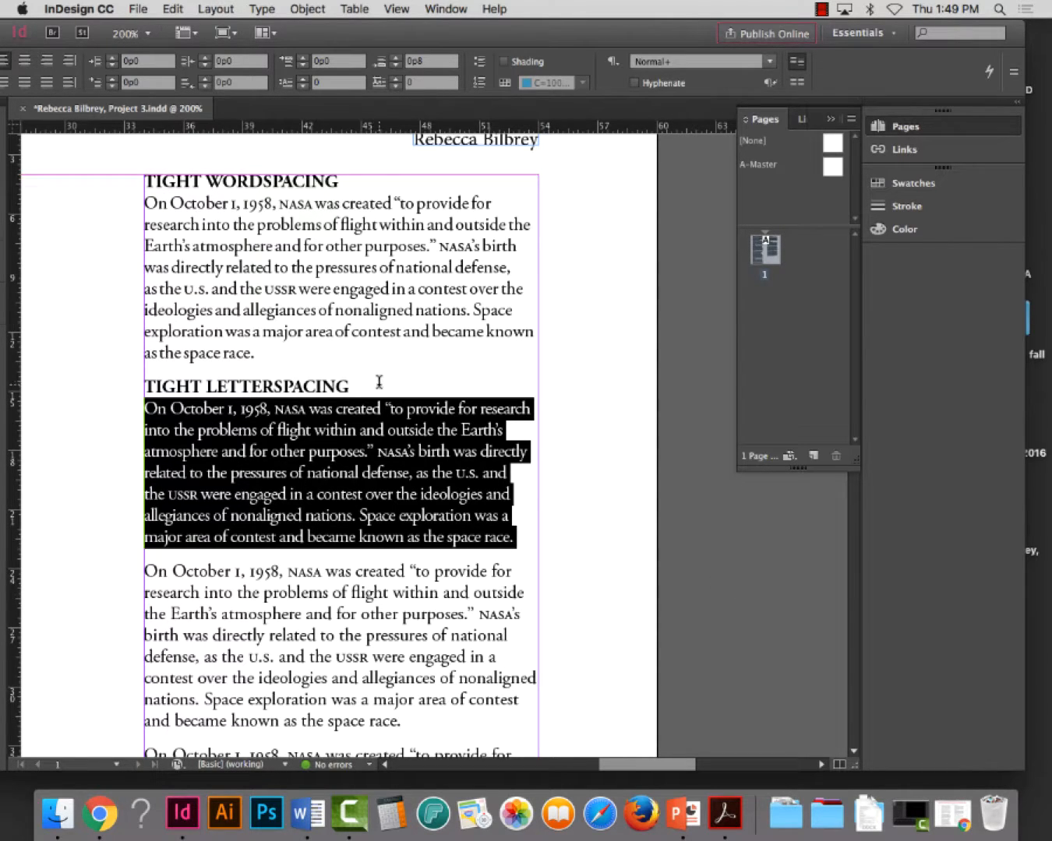
left_click(1014, 72)
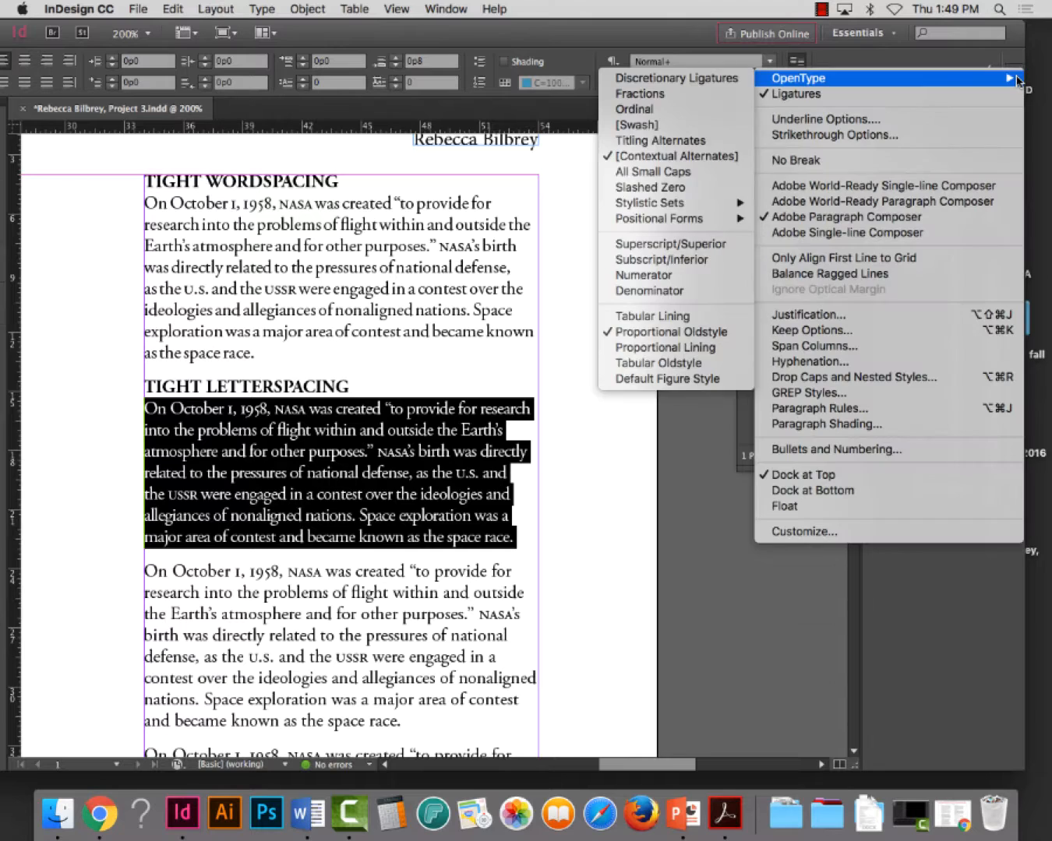
left_click(809, 315)
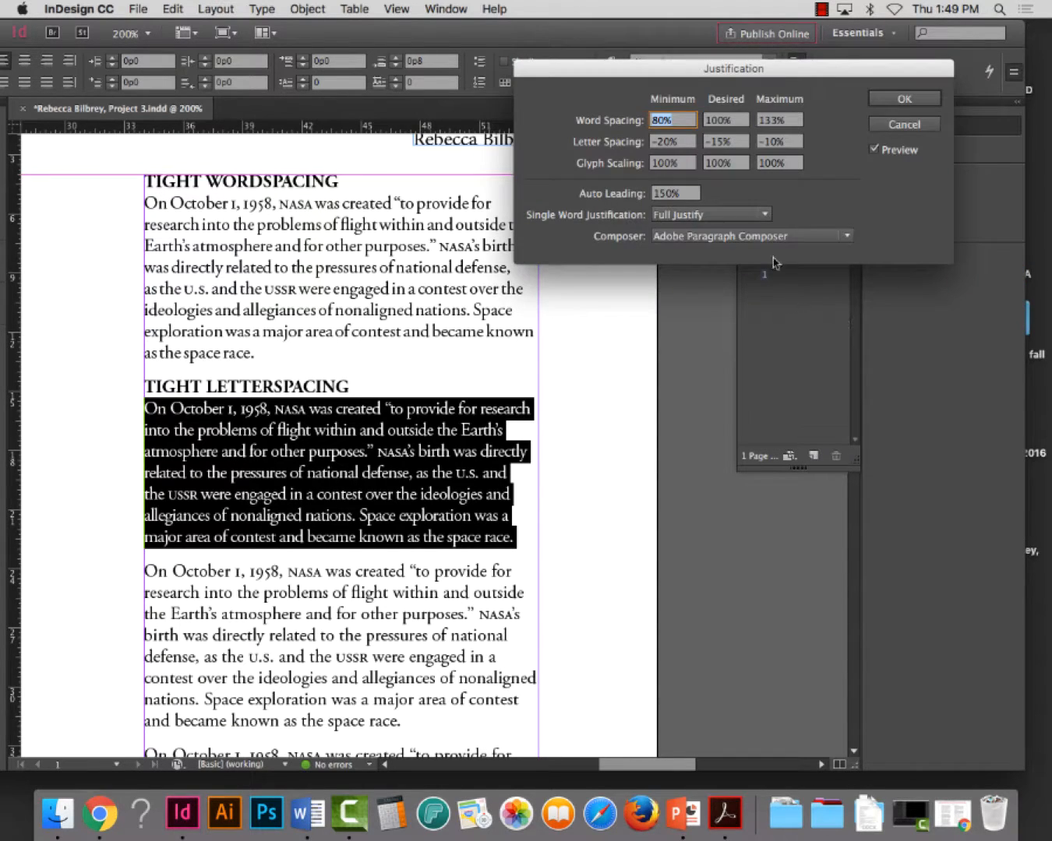
key("Tab")
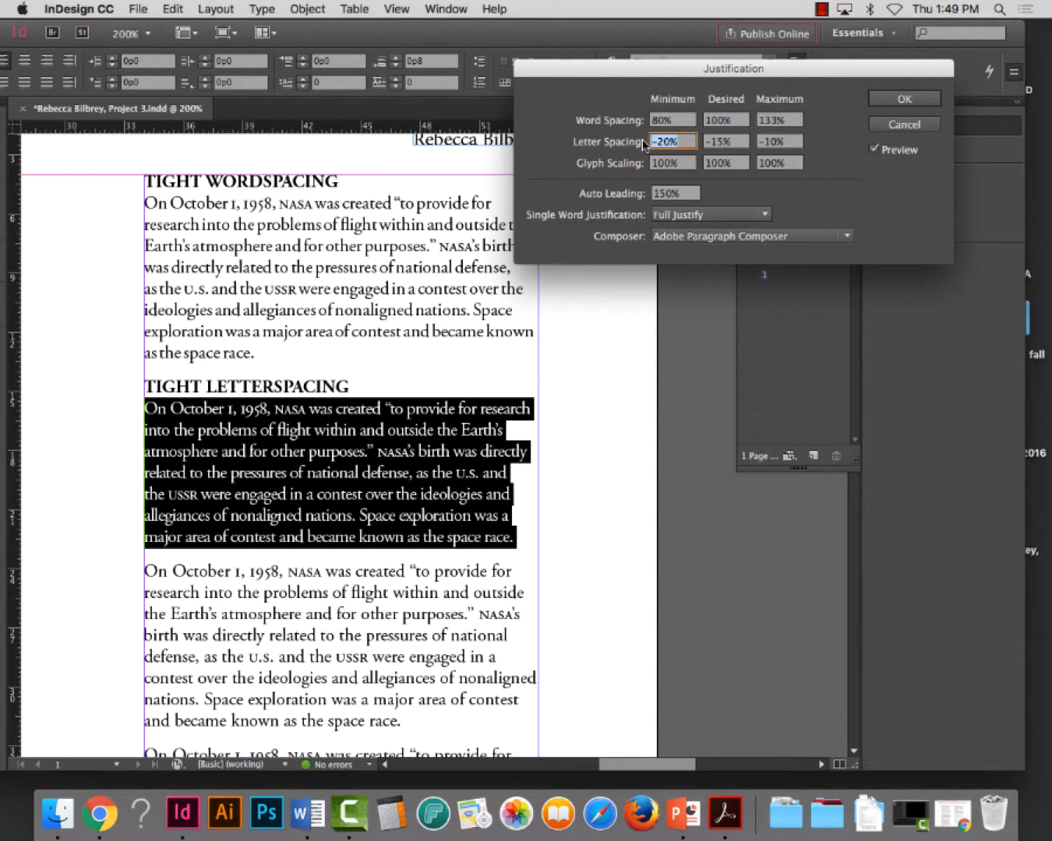
type("-75")
key("Tab")
type("-")
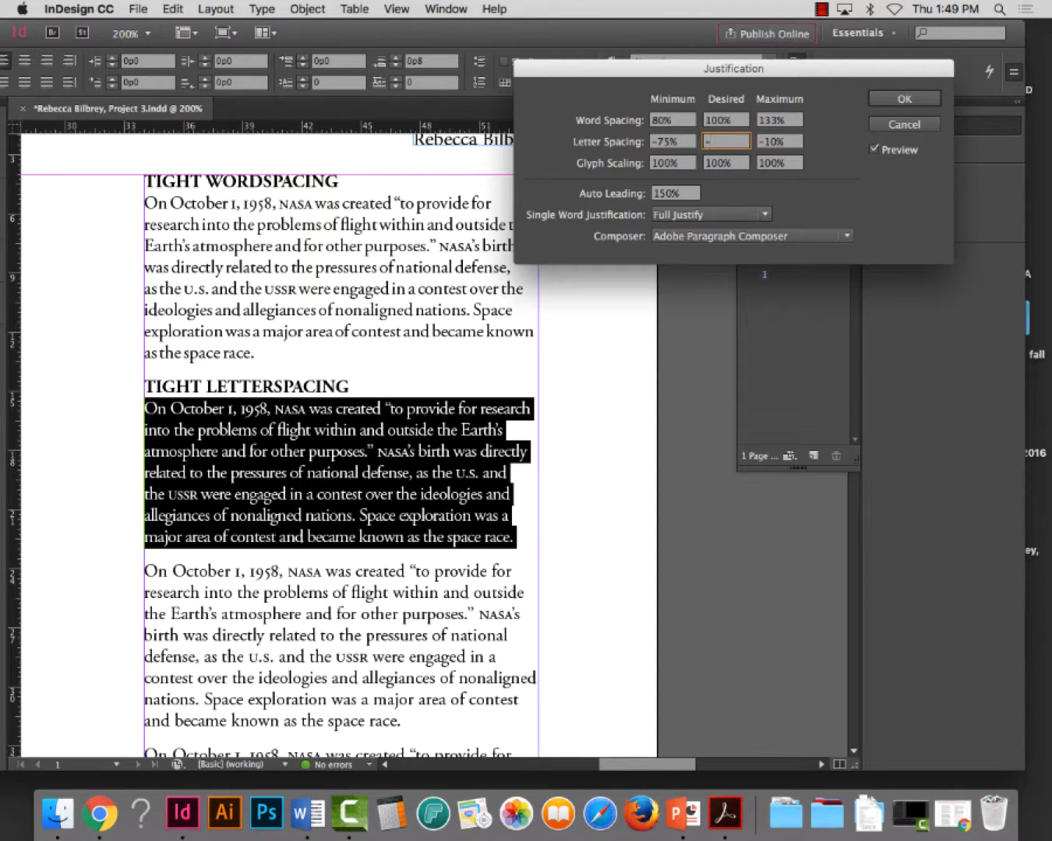
type("60")
key("Tab")
type("-")
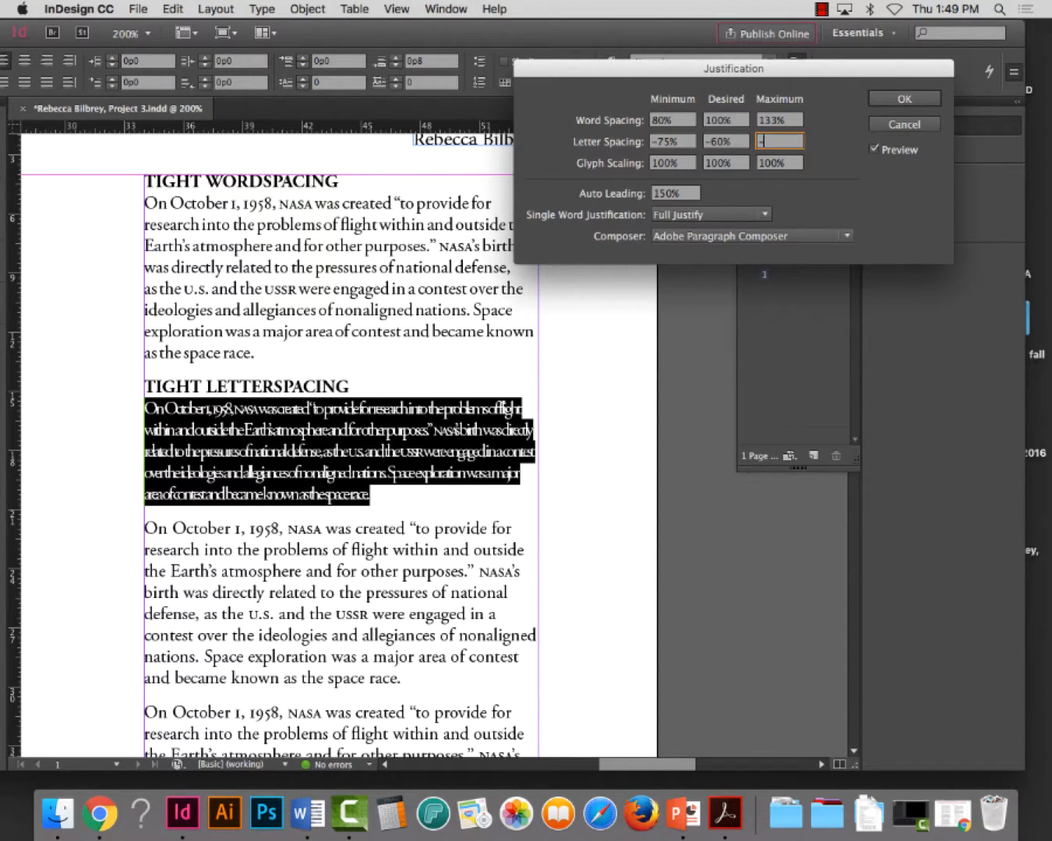
type("50")
key("Tab")
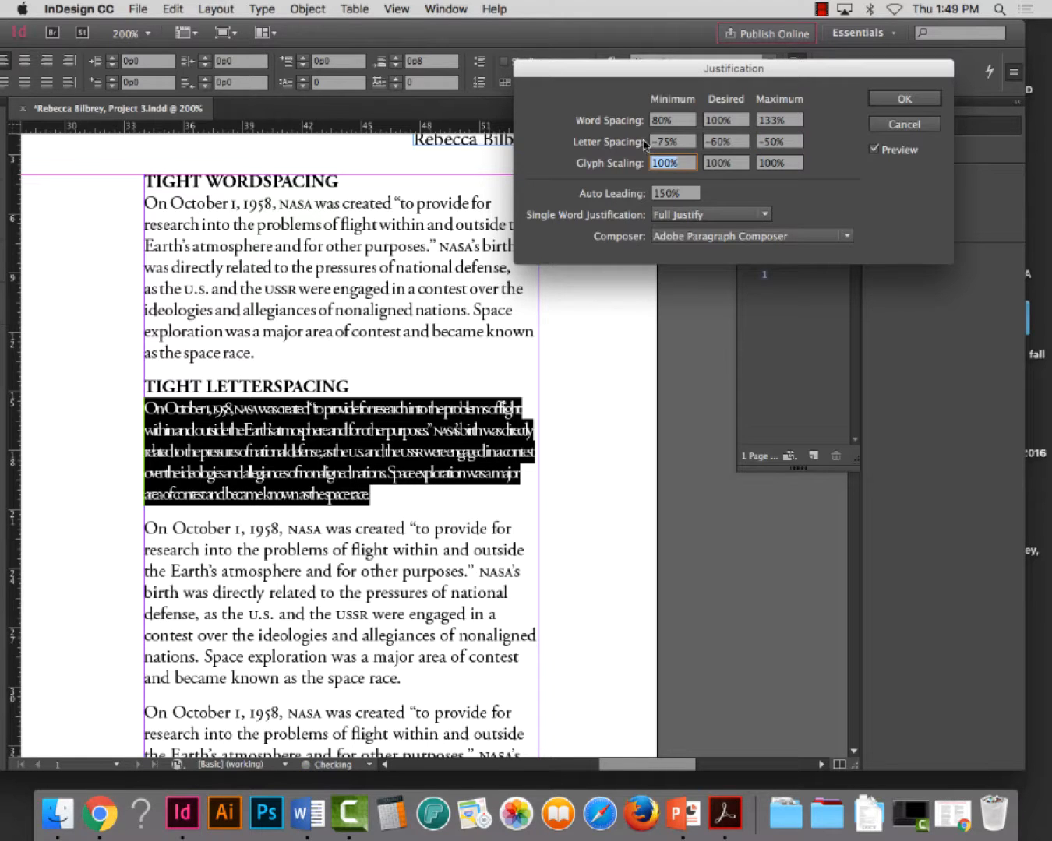
left_click(907, 99)
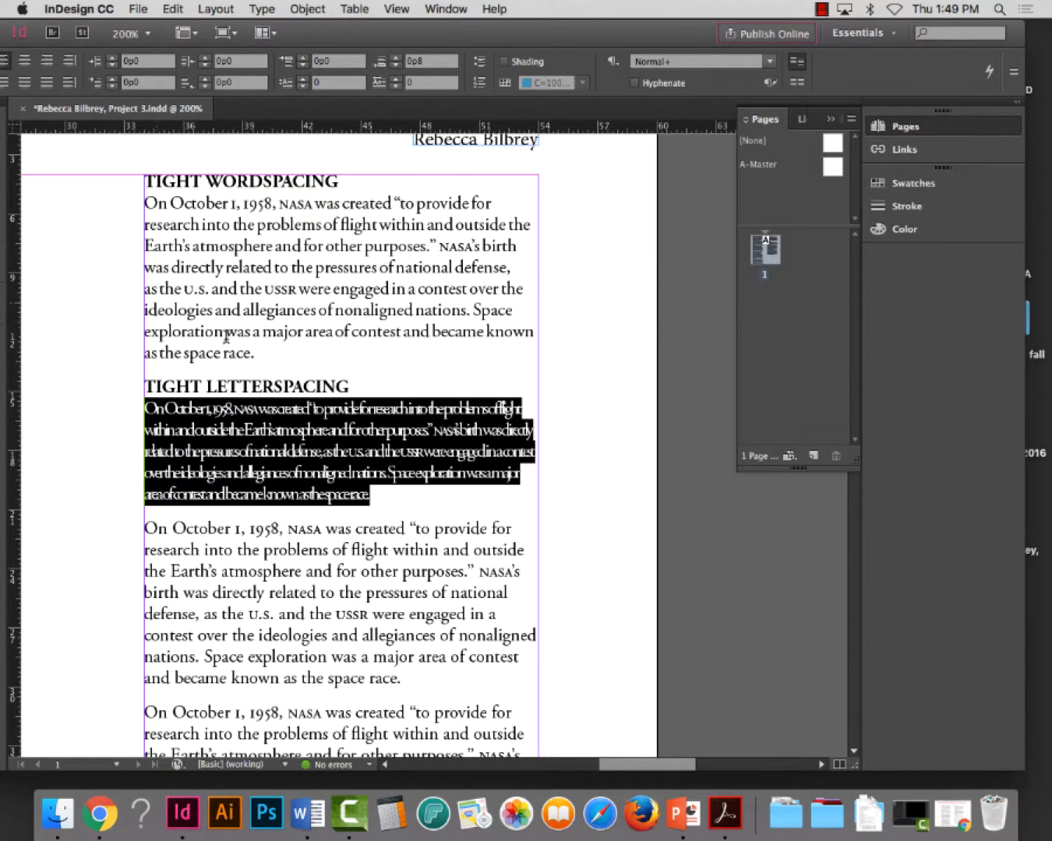
Inspect the letter fit of the paragraph under TIGHT LETTERSPACING up close, and undo its last justification change
scroll(419, 481, "down", 10)
scroll(420, 484, "up", 2)
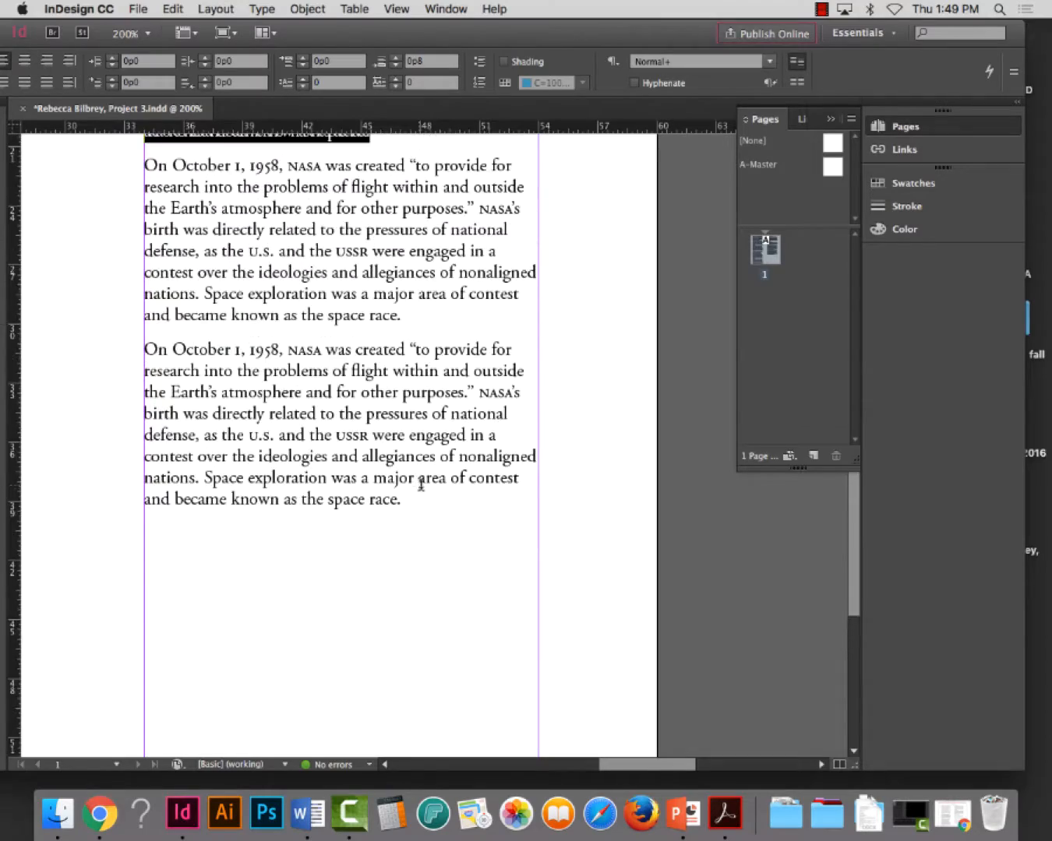
scroll(419, 484, "up", 11)
scroll(421, 483, "down", 3)
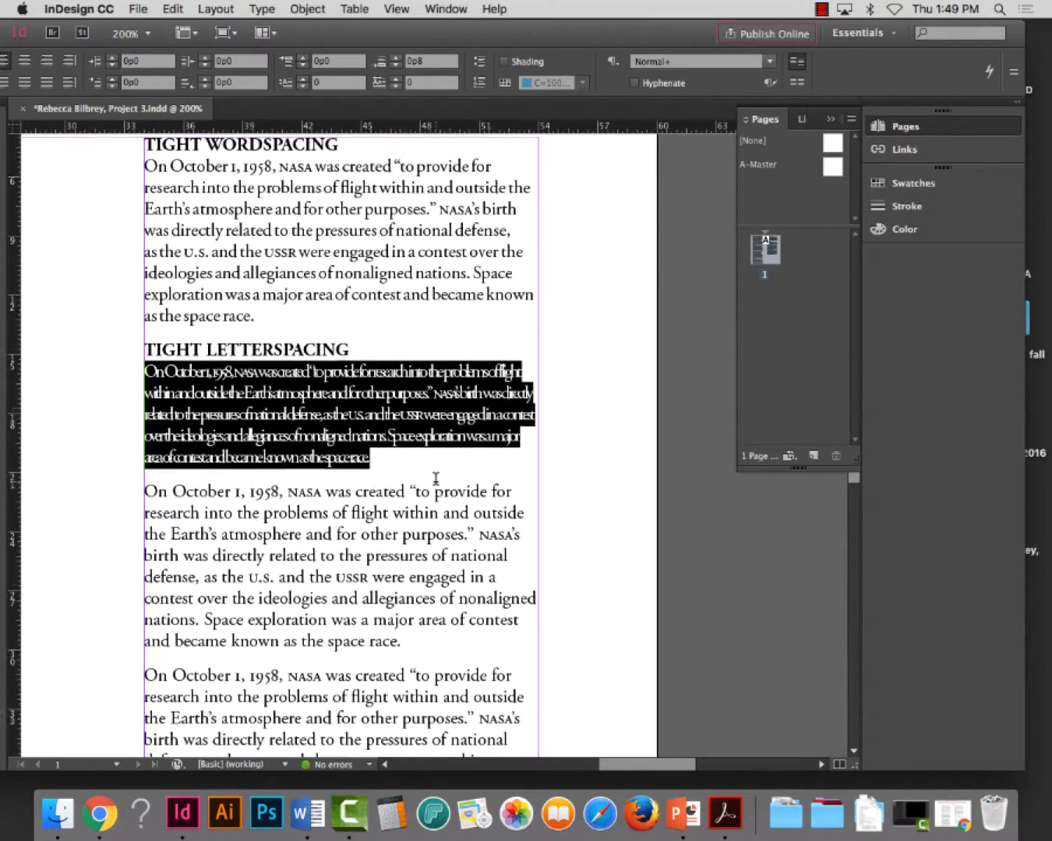
left_click_drag(311, 36, 344, 36)
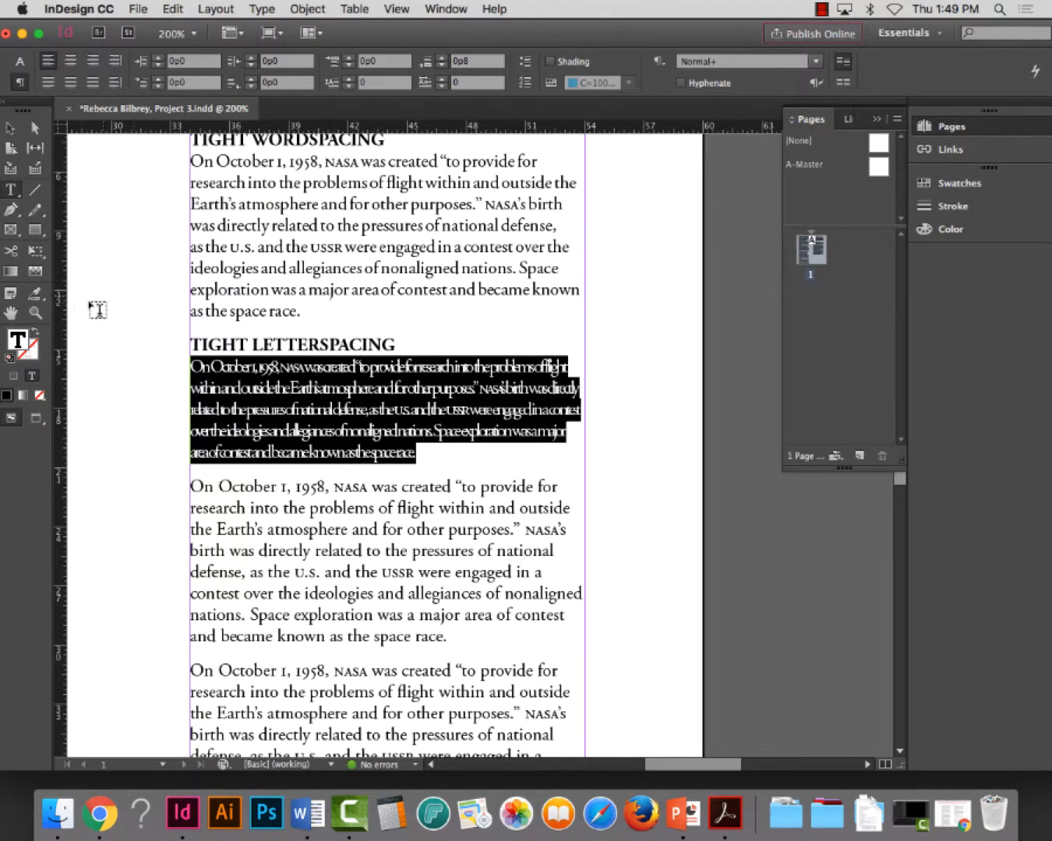
left_click(36, 311)
left_click_drag(180, 335, 643, 495)
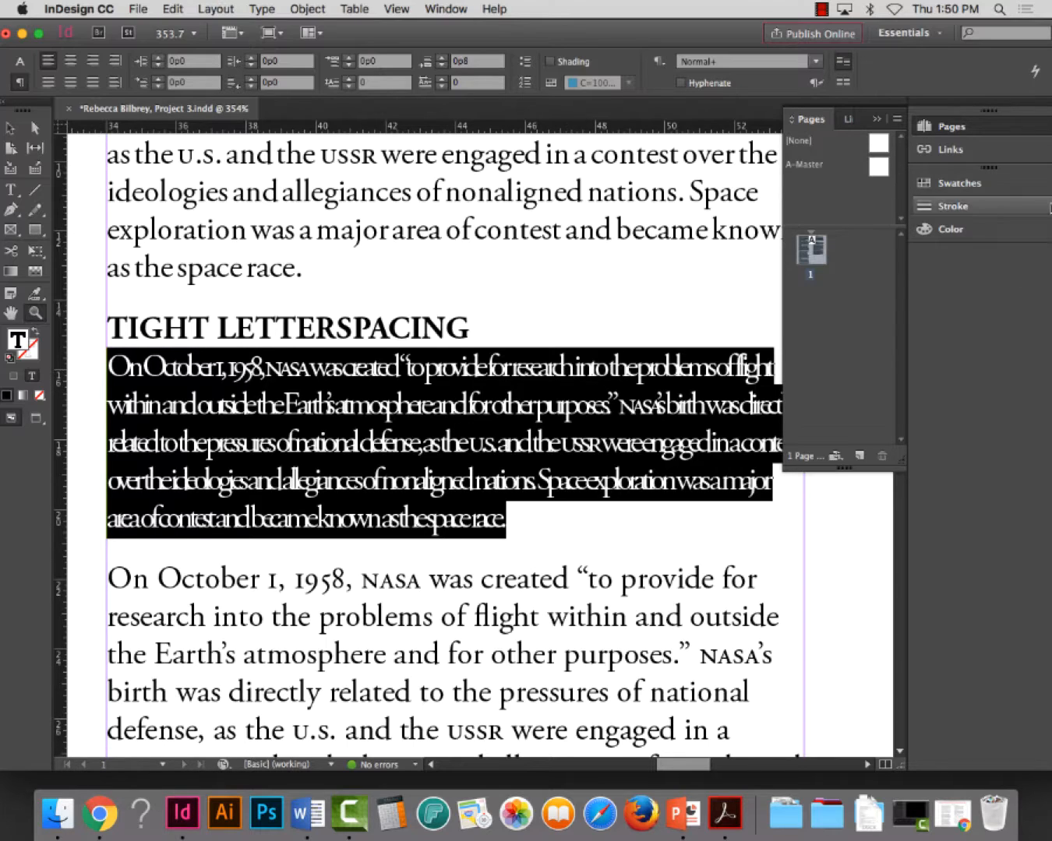
left_click_drag(713, 37, 699, 38)
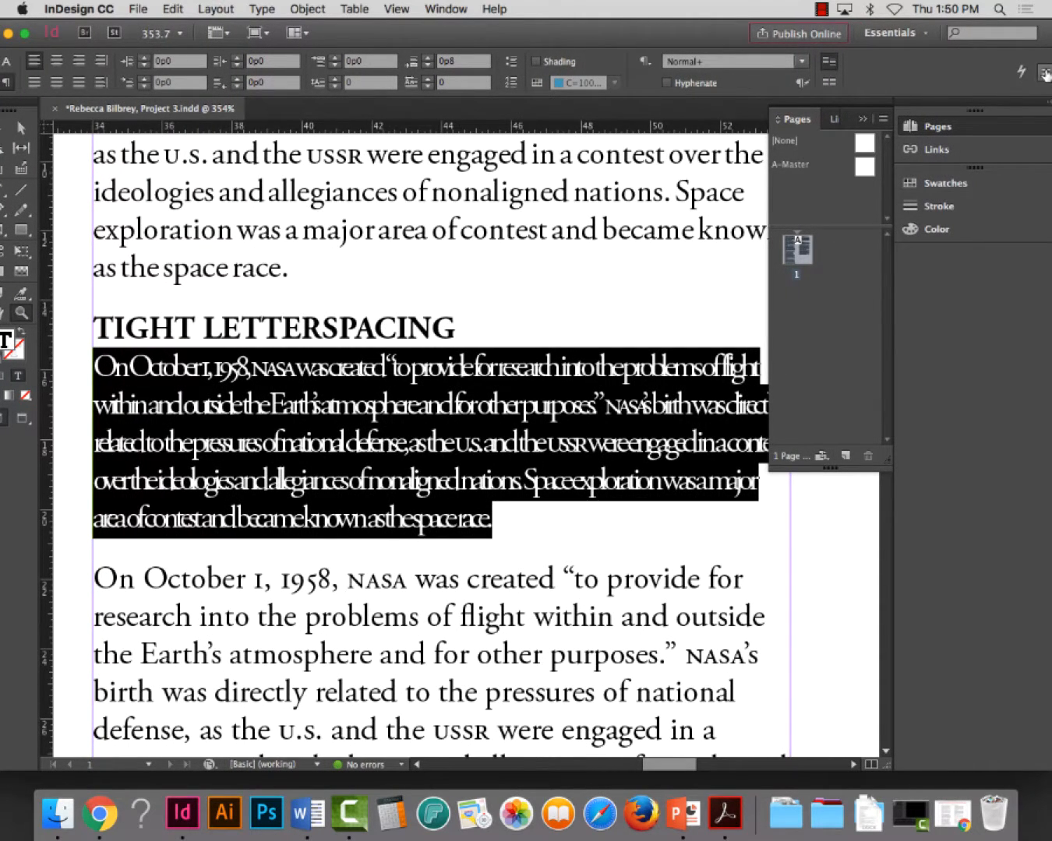
key("super+z")
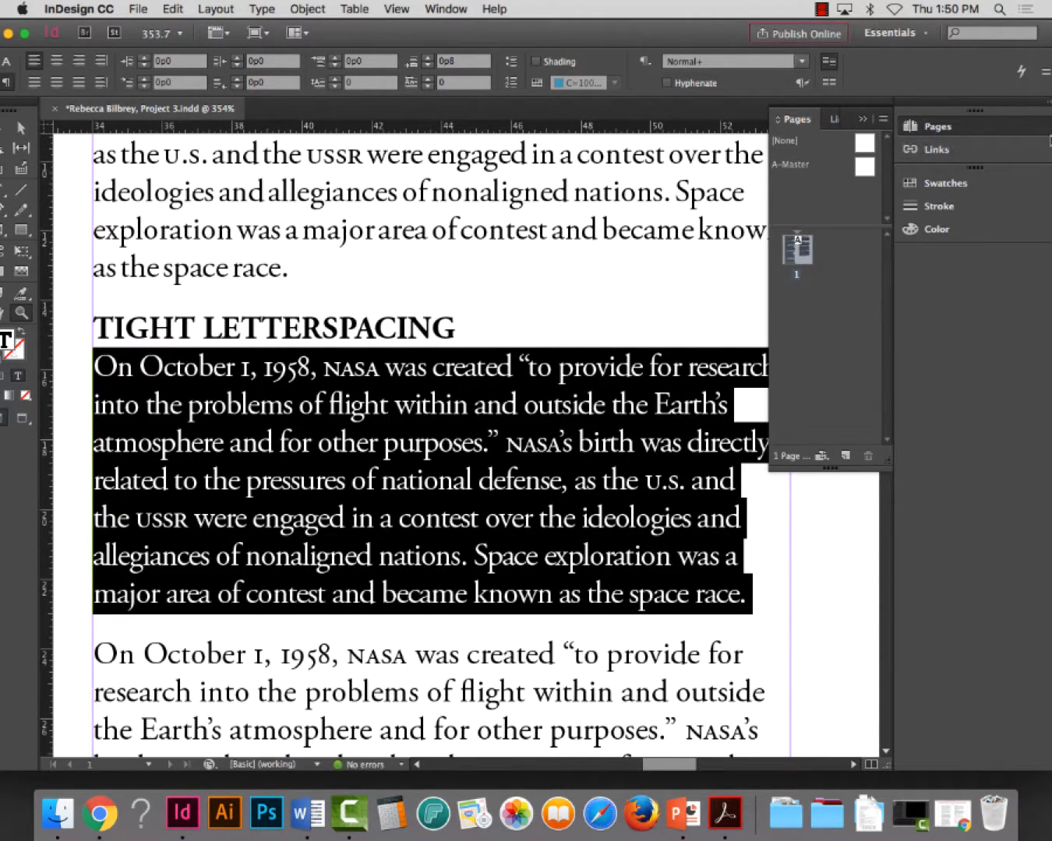
Set the TIGHT LETTERSPACING paragraph's letter spacing to -40% minimum, -20% desired and -15% maximum, and apply the justification
left_click(1044, 72)
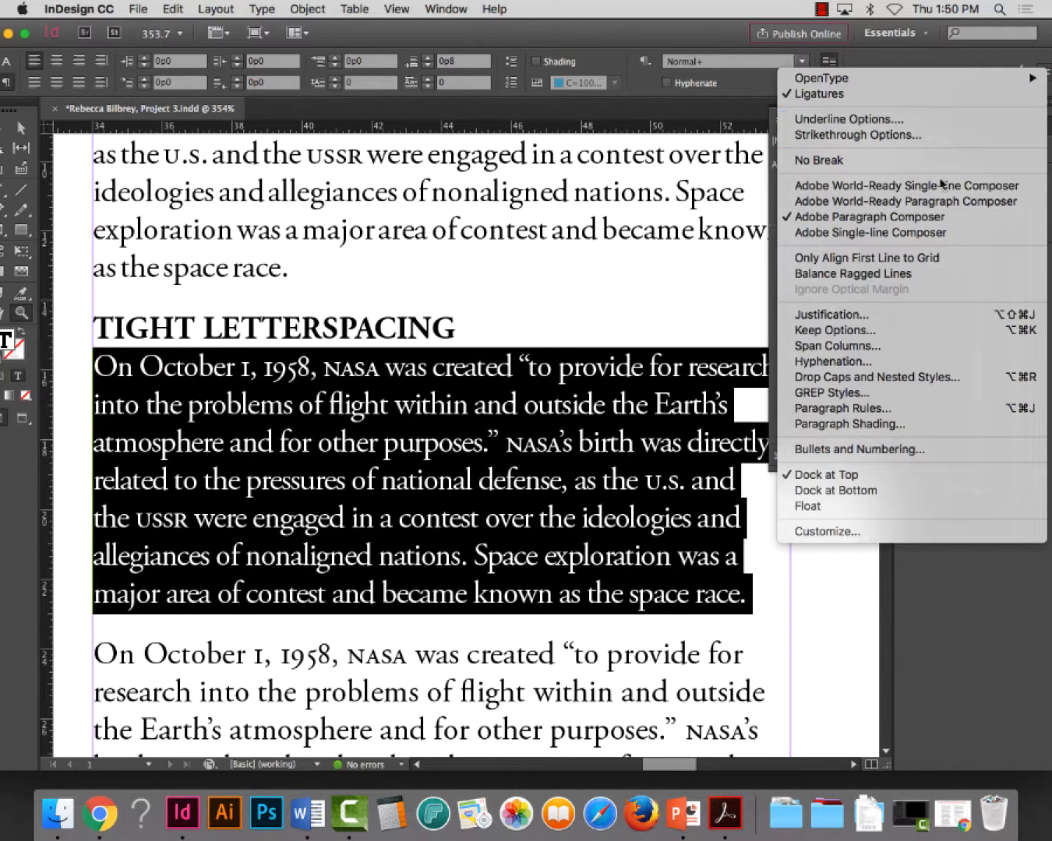
left_click(872, 315)
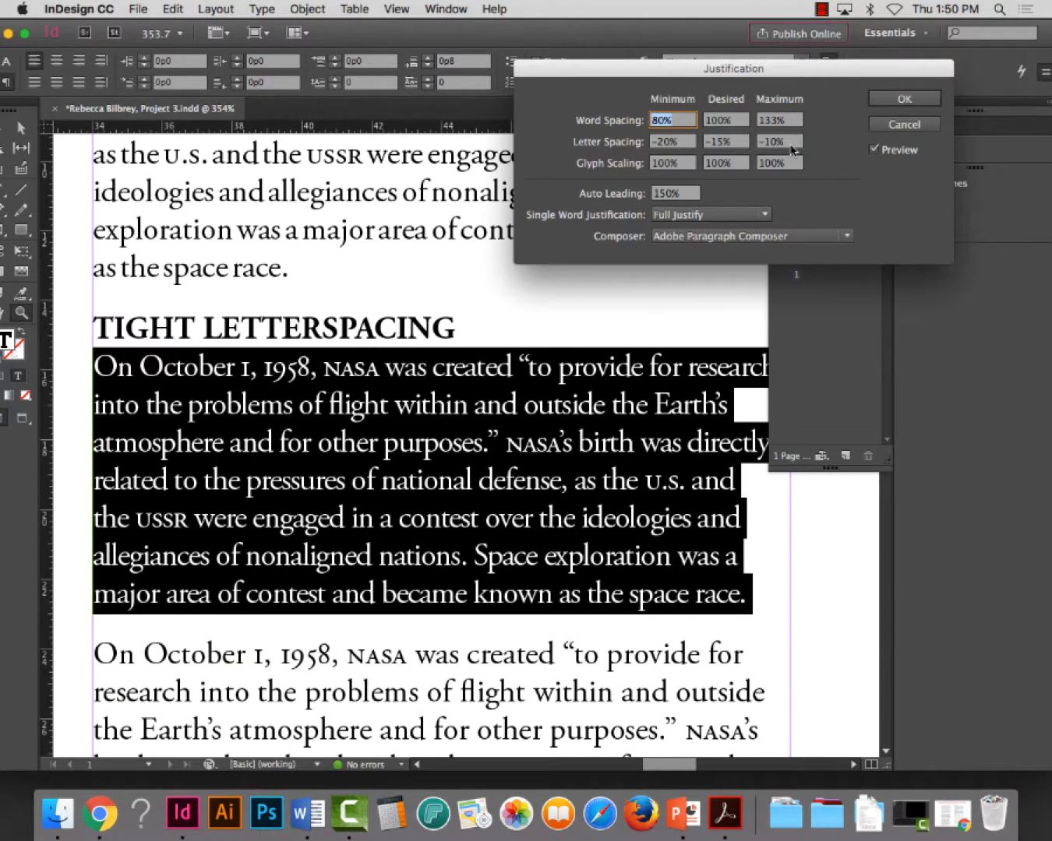
left_click(669, 142)
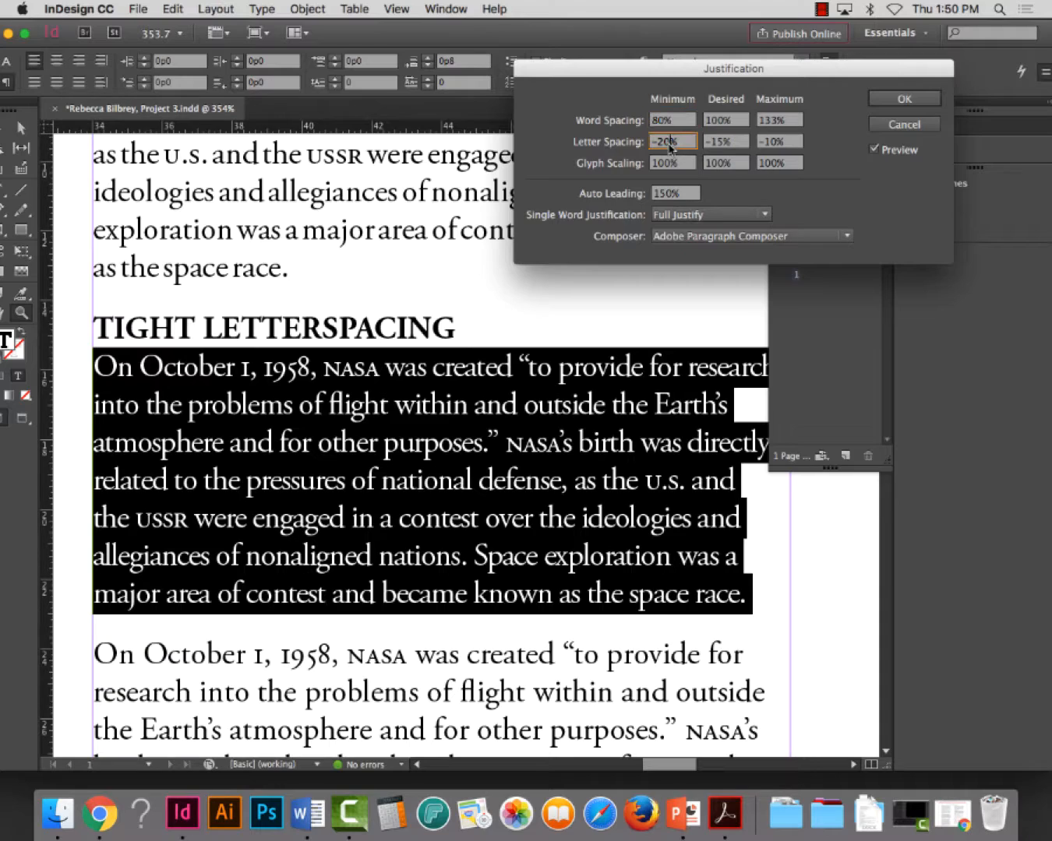
key("BackSpace")
key("BackSpace")
type("40")
left_click(727, 143)
key("BackSpace")
key("BackSpace")
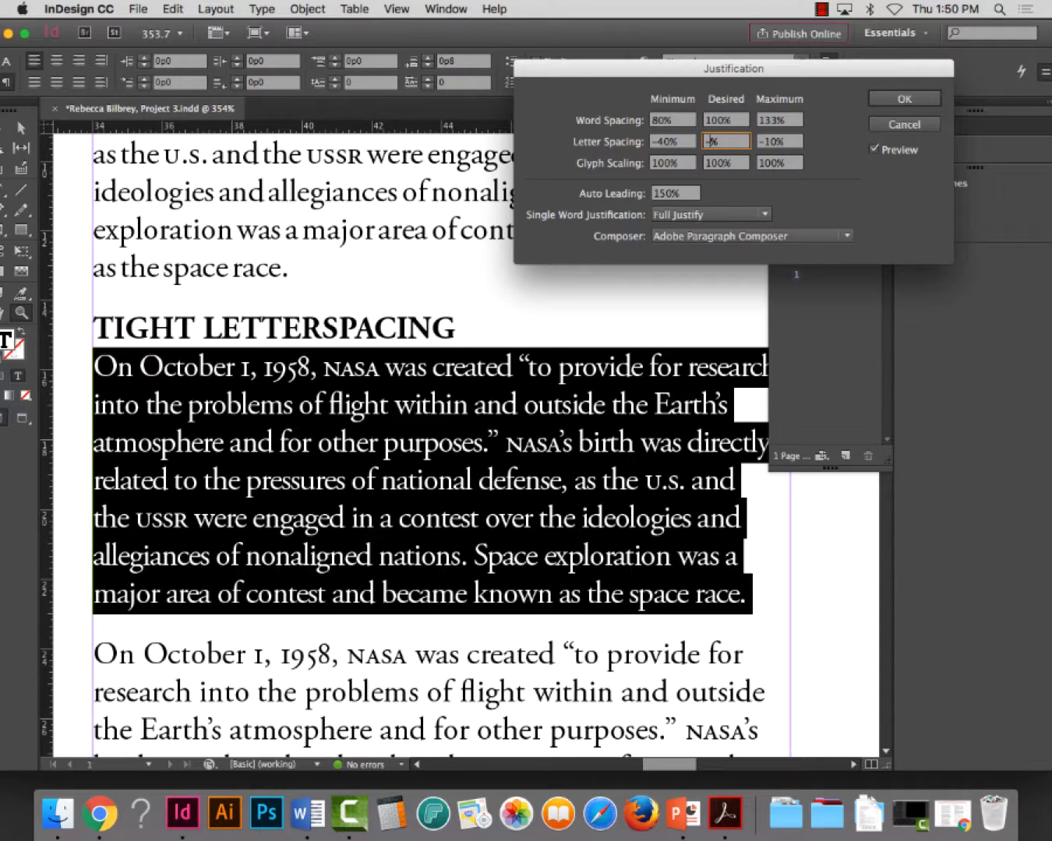
type("20")
left_click(769, 143)
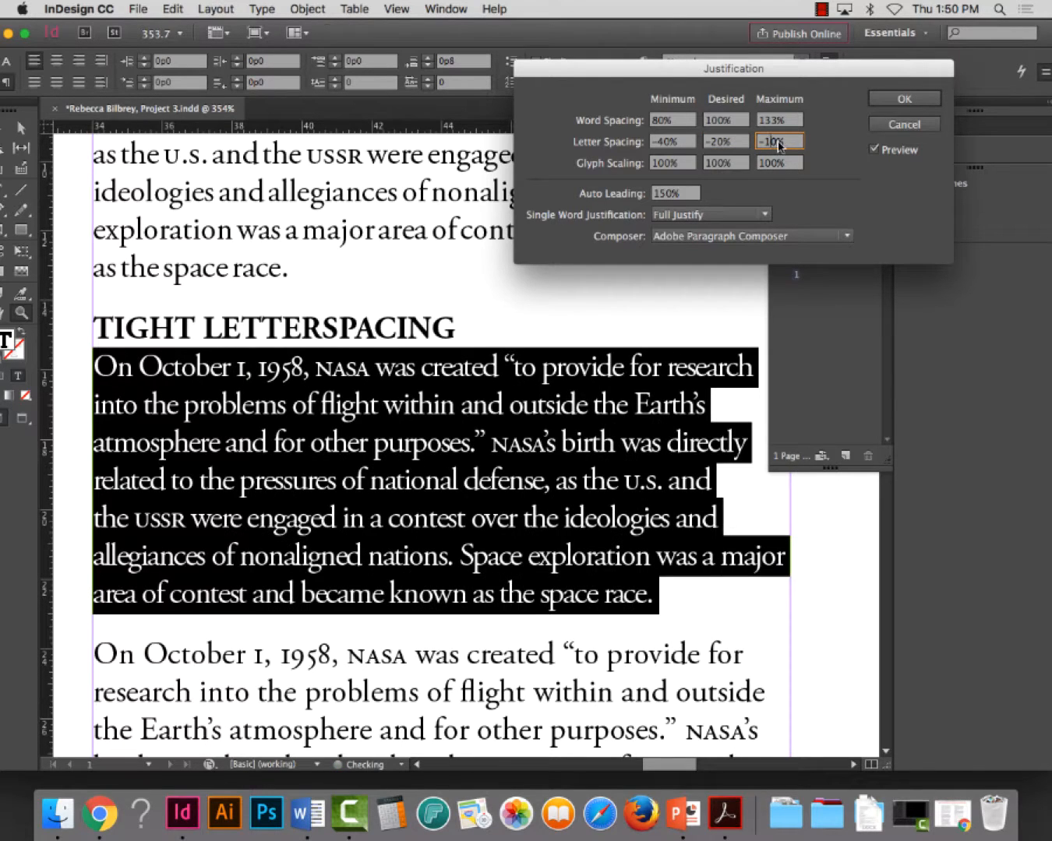
key("BackSpace")
type("5")
key("Tab")
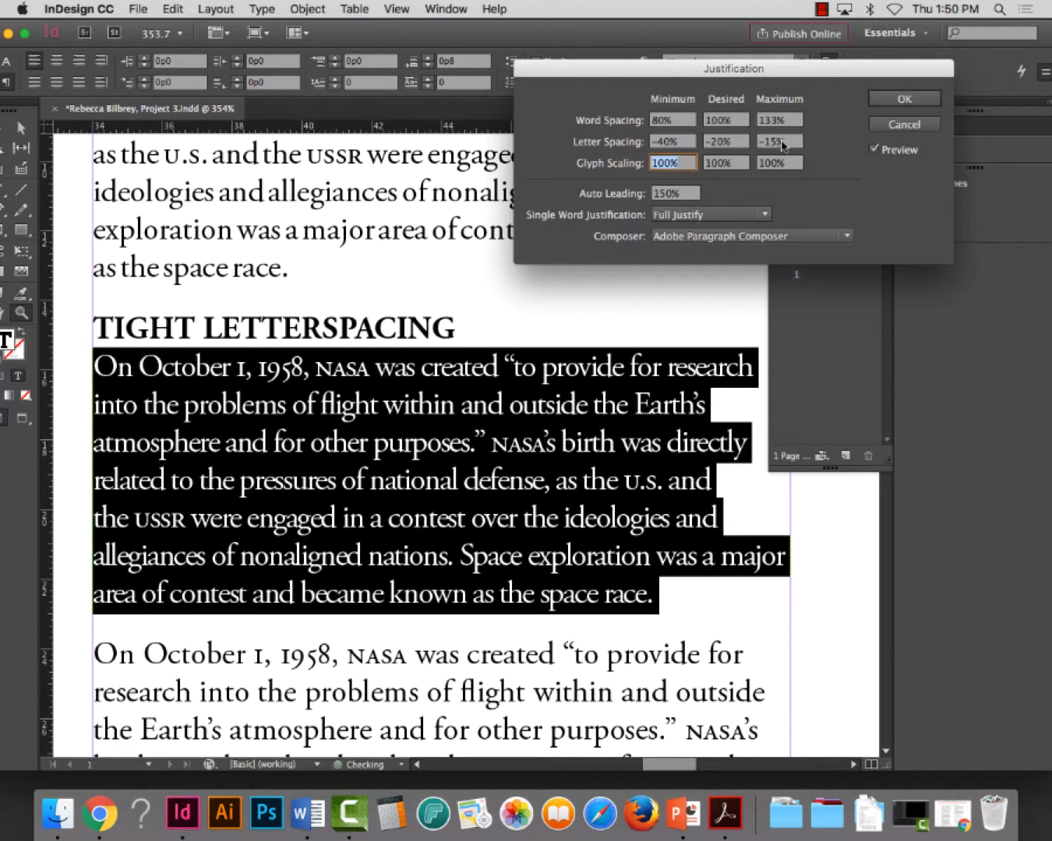
left_click(898, 101)
Check the spacing of the deselected TIGHT LETTERSPACING paragraph against the unstyled one below it, and save the document
left_click(591, 473)
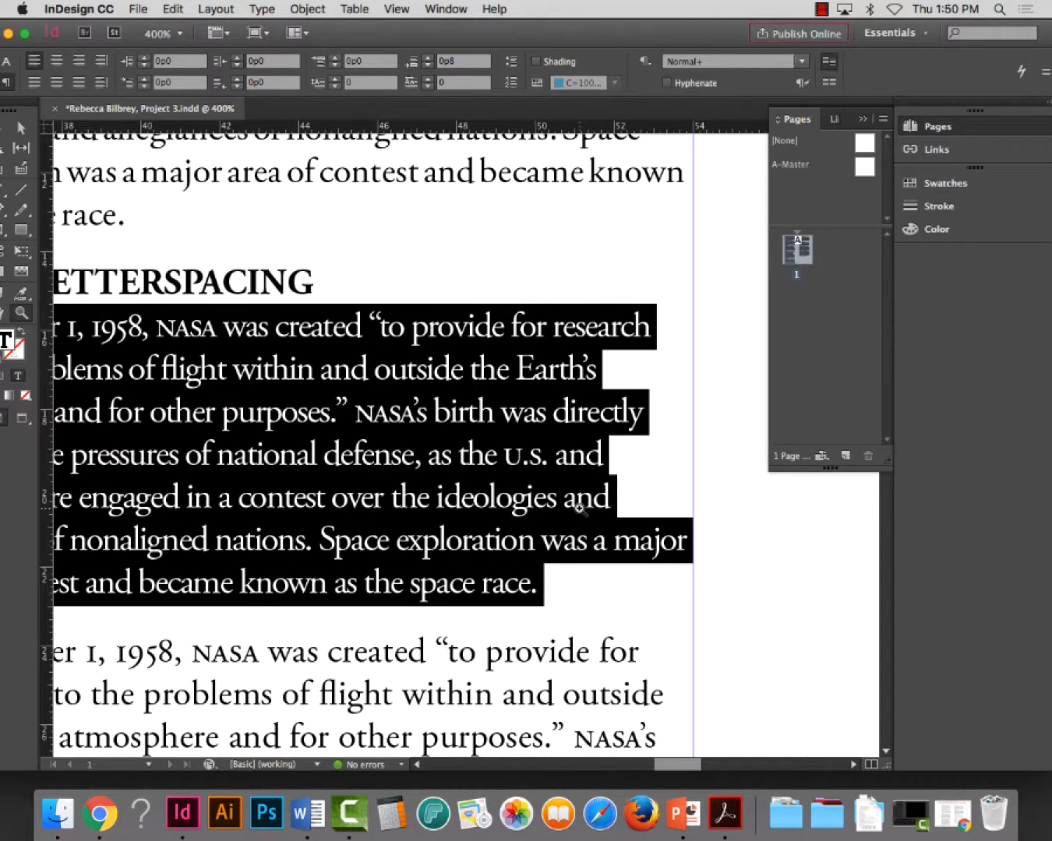
left_click(534, 504)
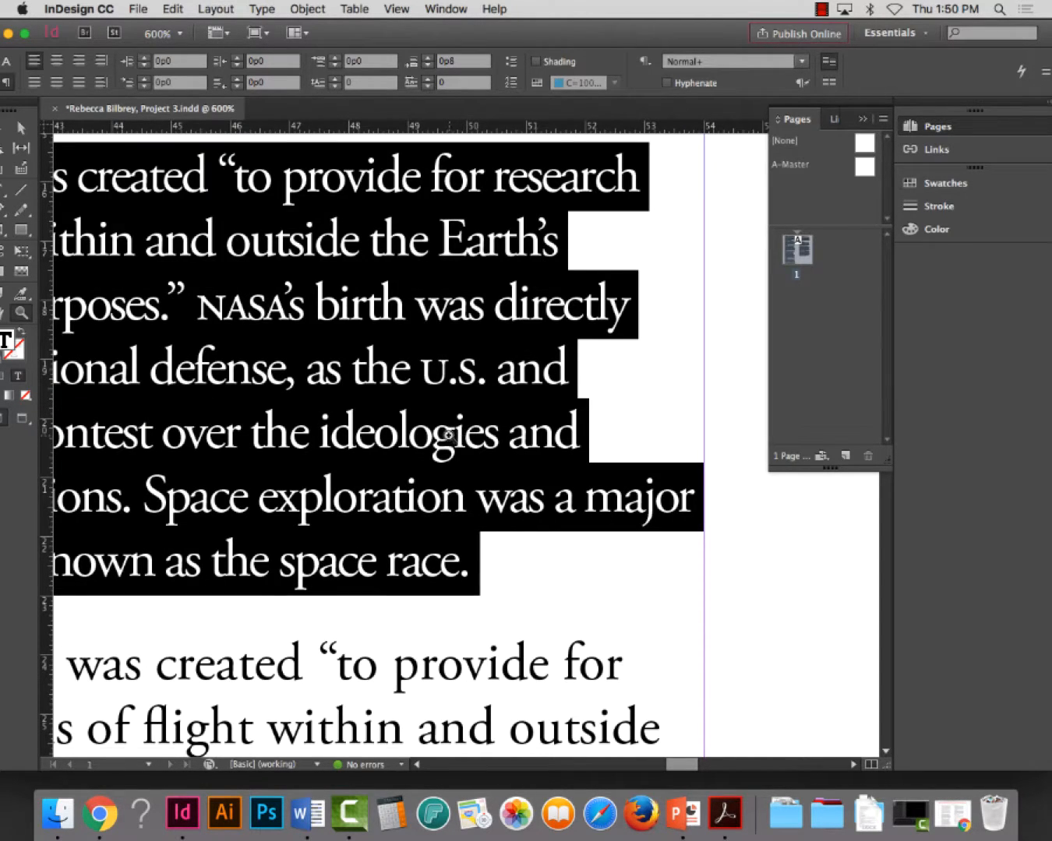
left_click(649, 480, "alt")
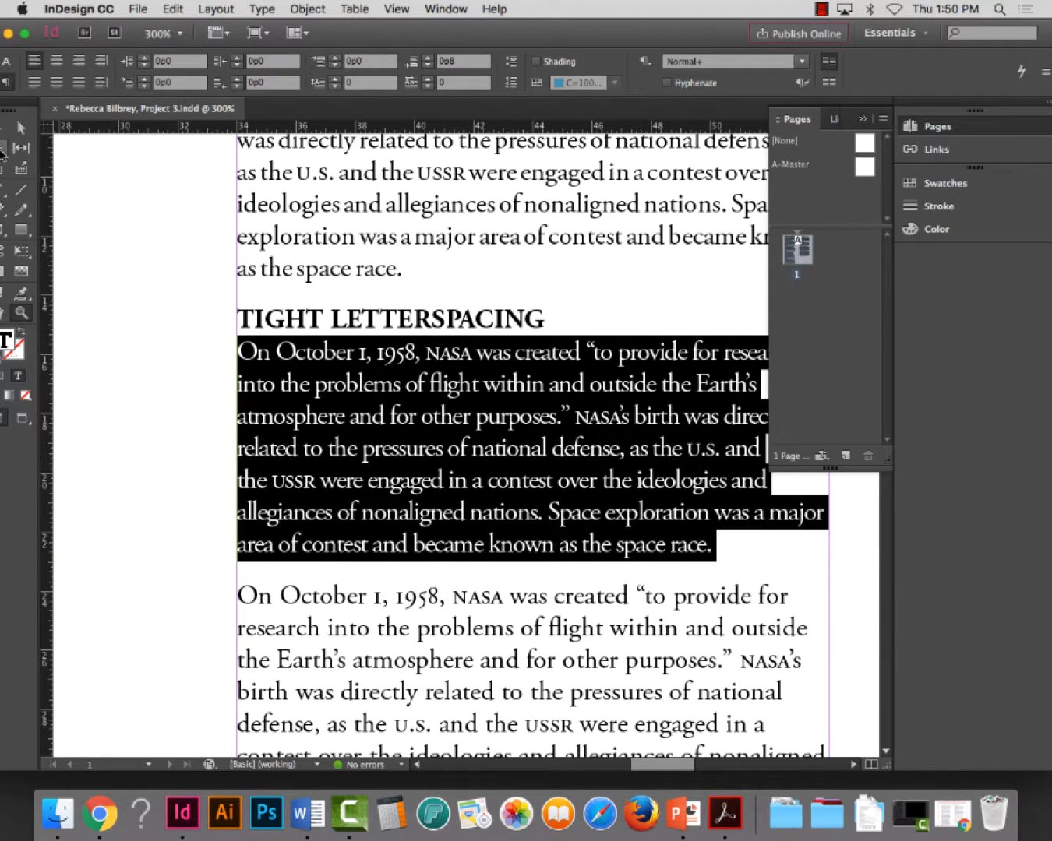
left_click_drag(337, 35, 367, 36)
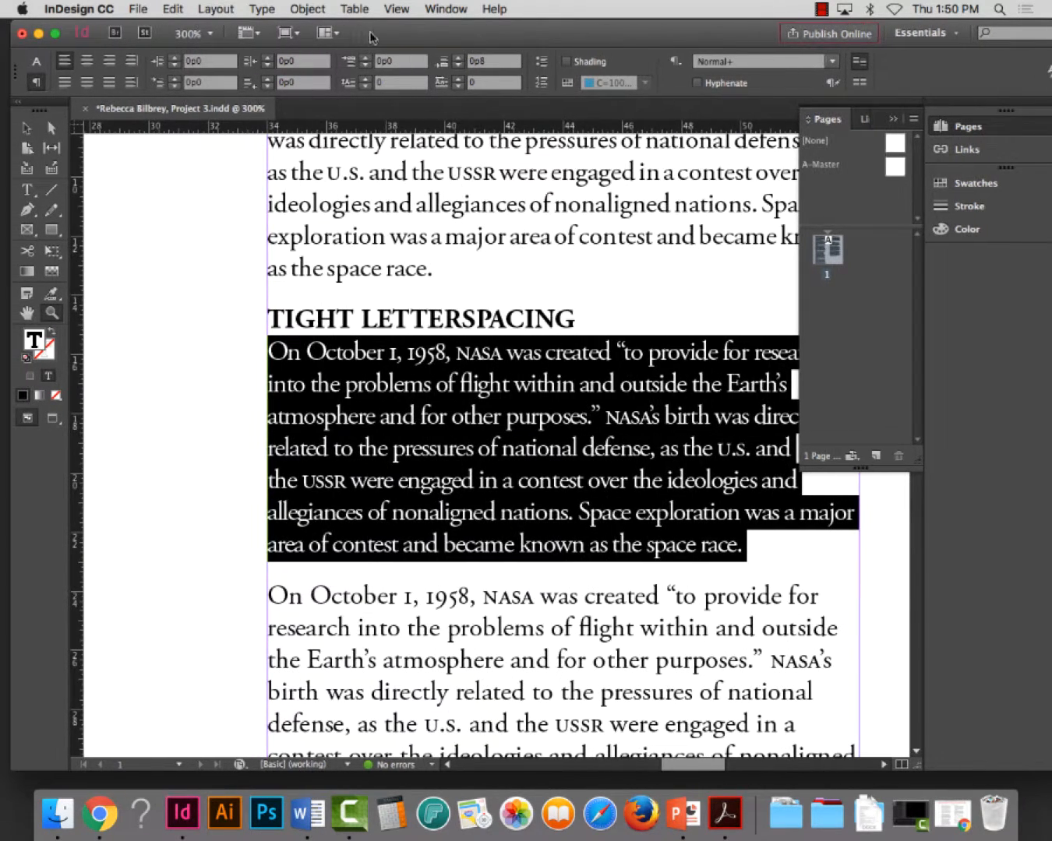
left_click(26, 127)
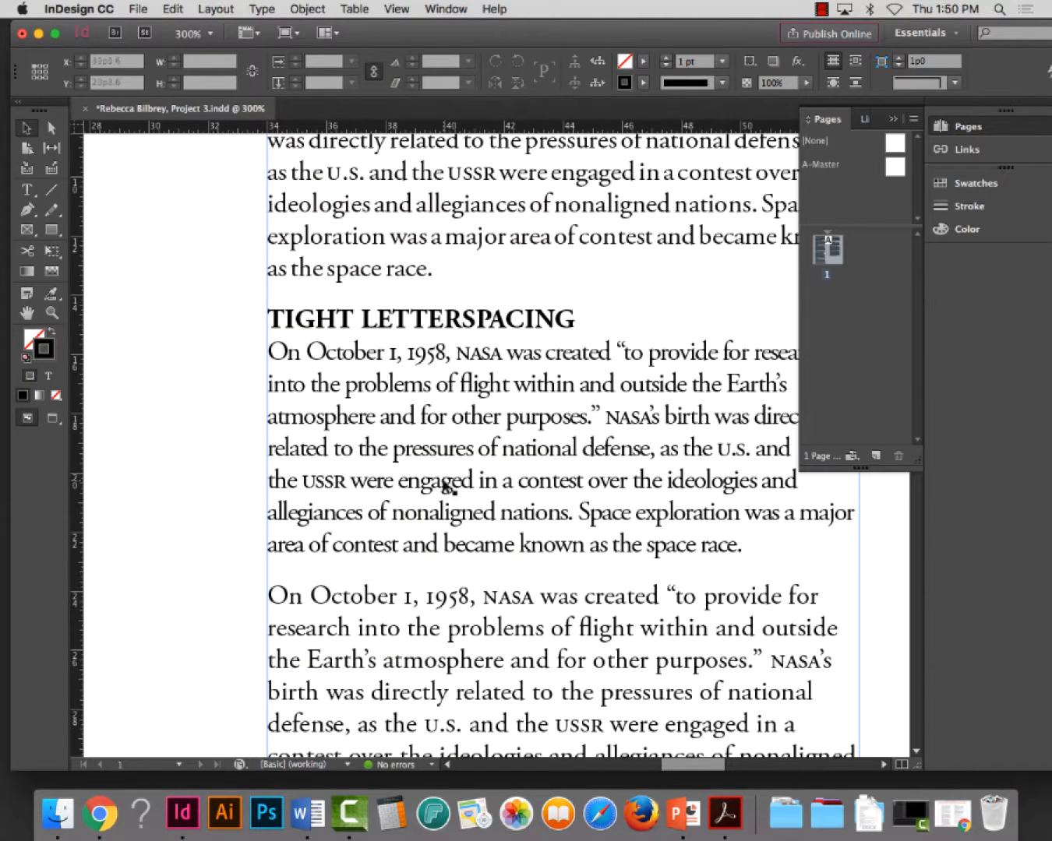
scroll(677, 768, "right", 5)
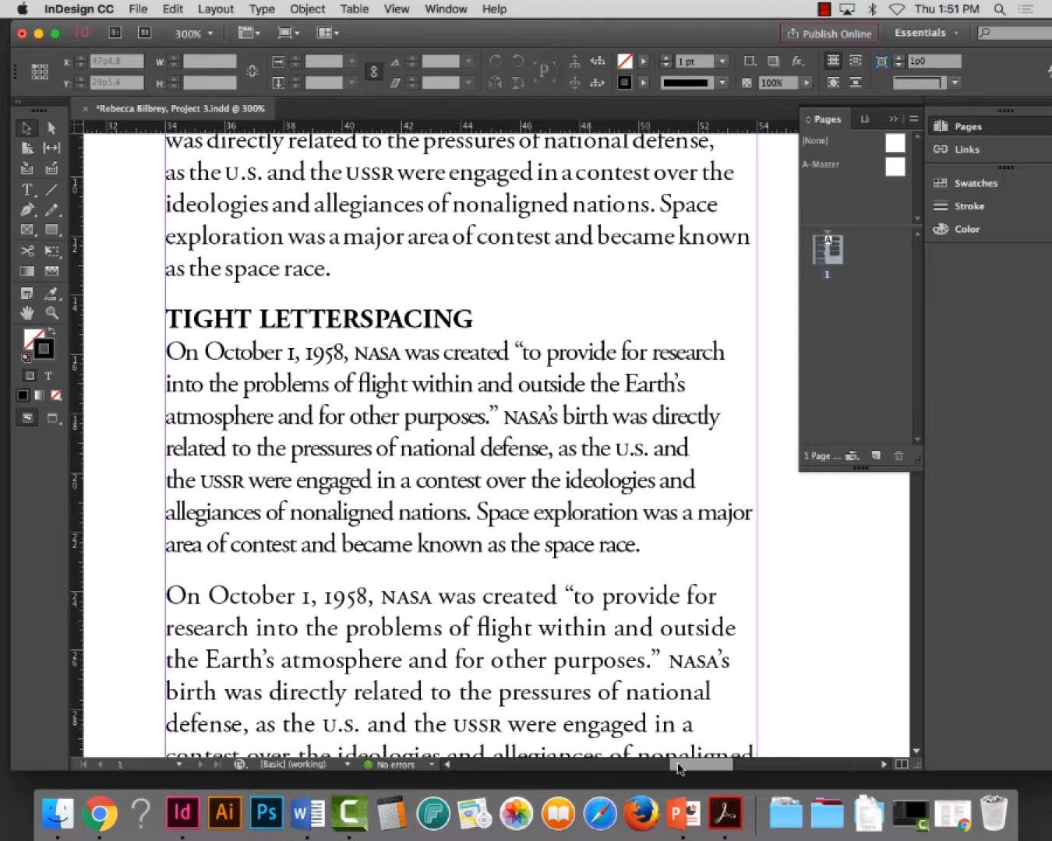
key("super+s")
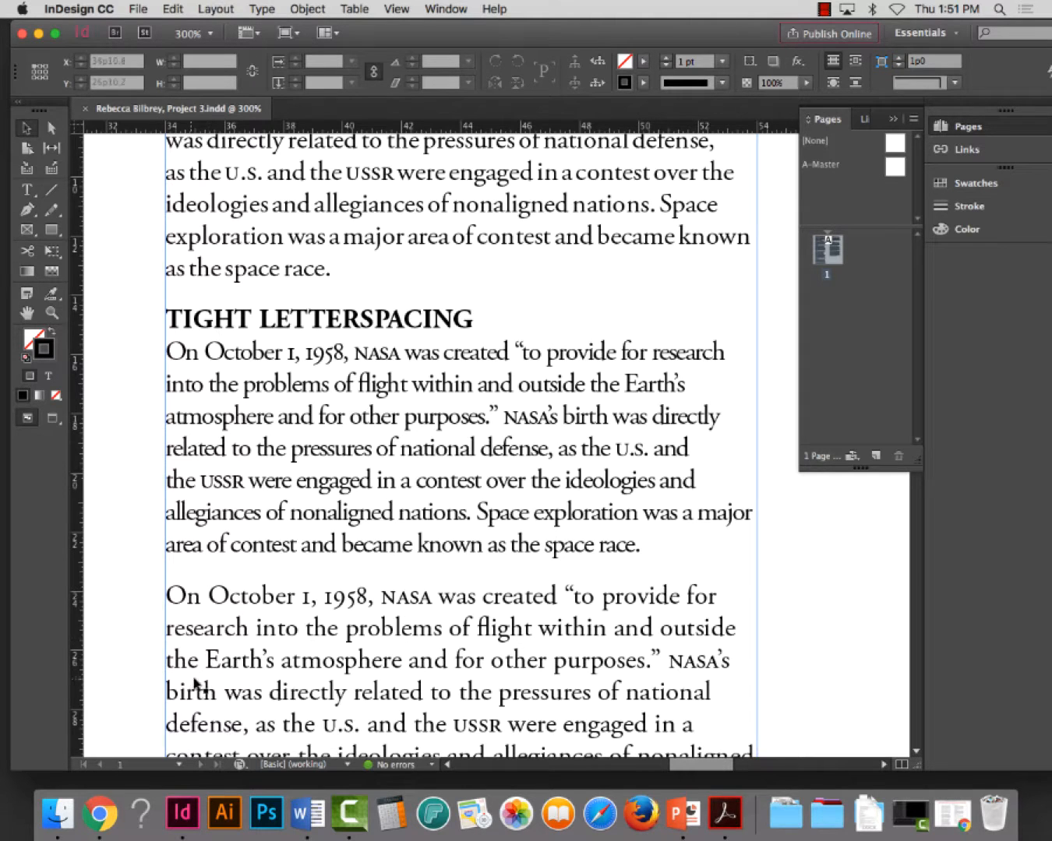
Review the Justification settings of the paragraph under TIGHT WORDSPACING, and close the dialog
scroll(204, 662, "down", 2)
scroll(203, 654, "up", 8)
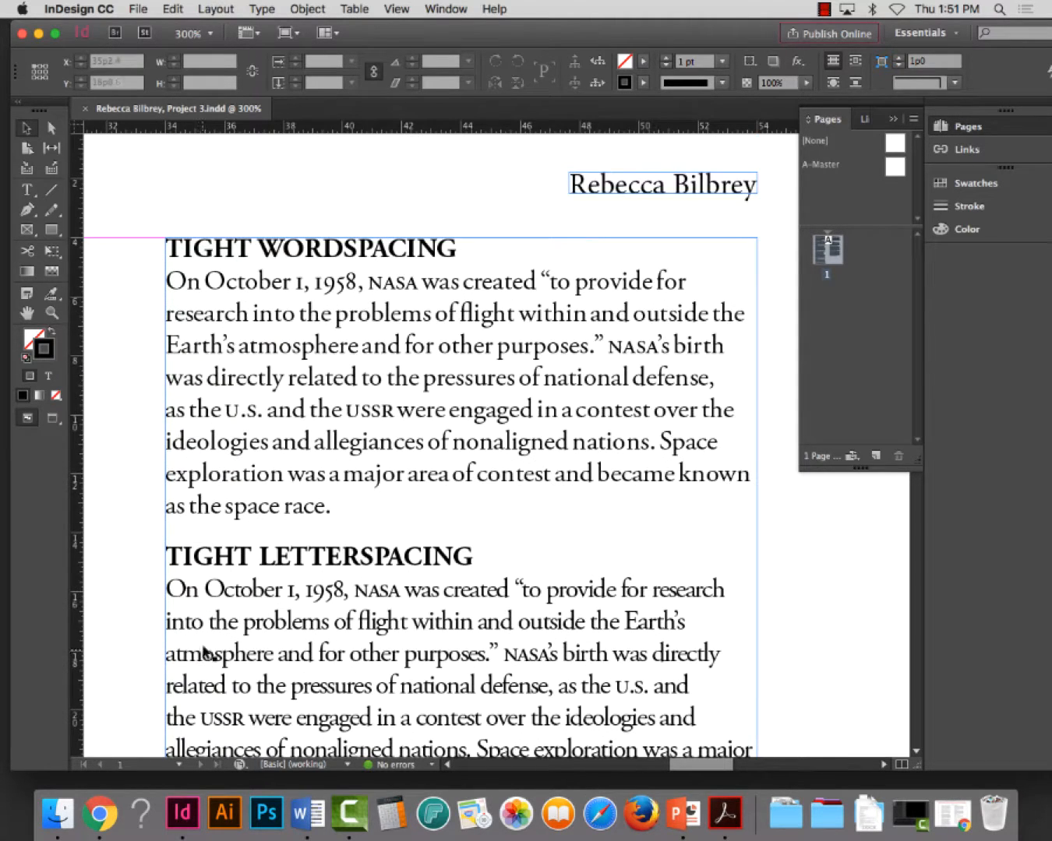
left_click(25, 189)
left_click(484, 427)
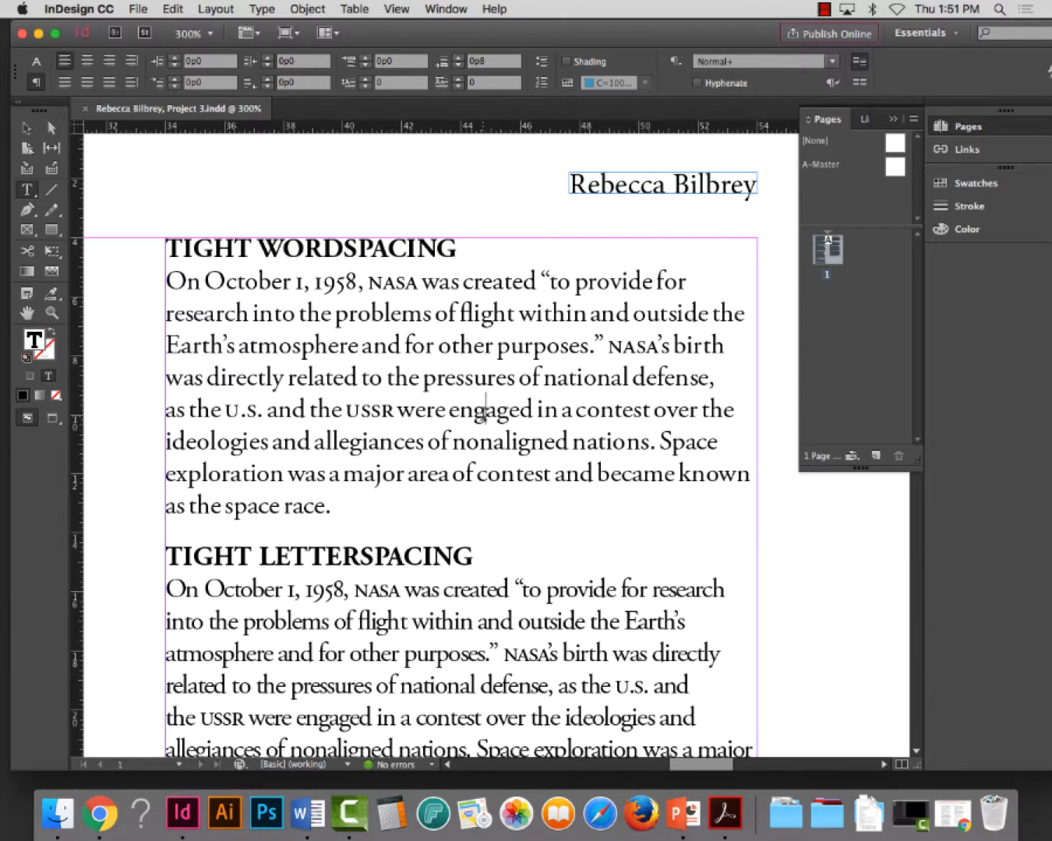
triple_click(488, 410)
double_click(491, 410)
double_click(492, 411)
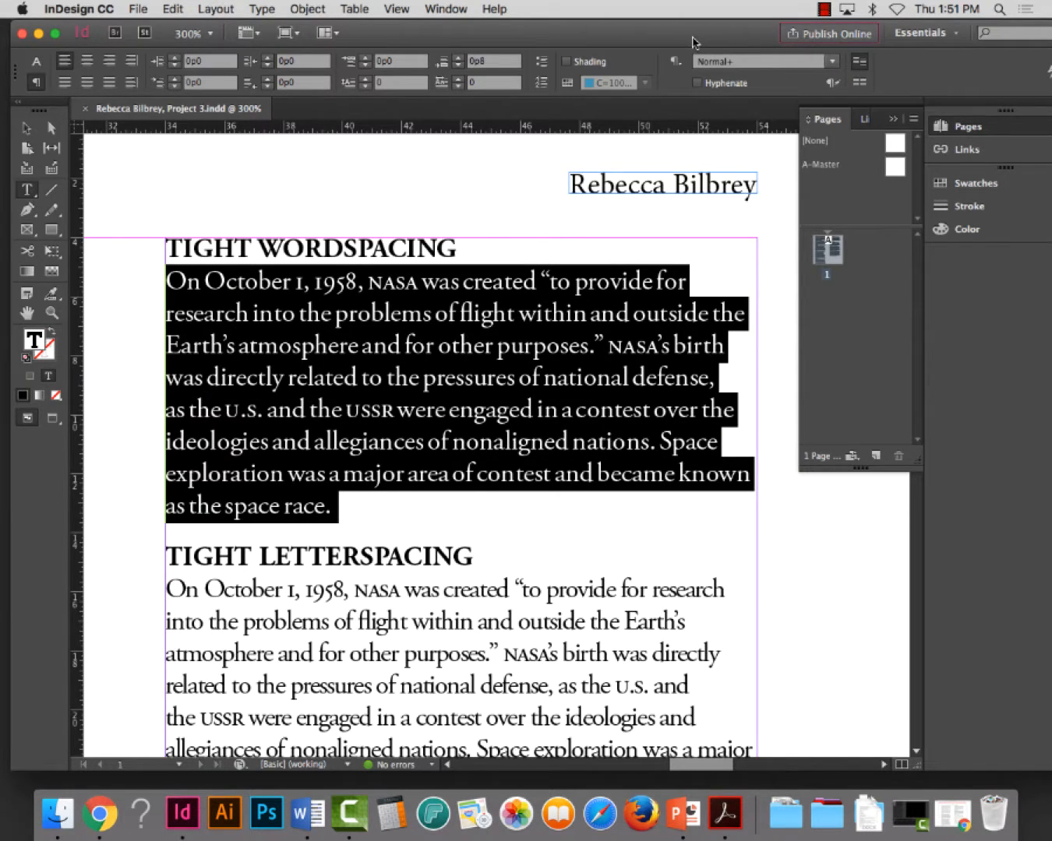
left_click_drag(694, 36, 678, 36)
left_click_drag(583, 36, 551, 36)
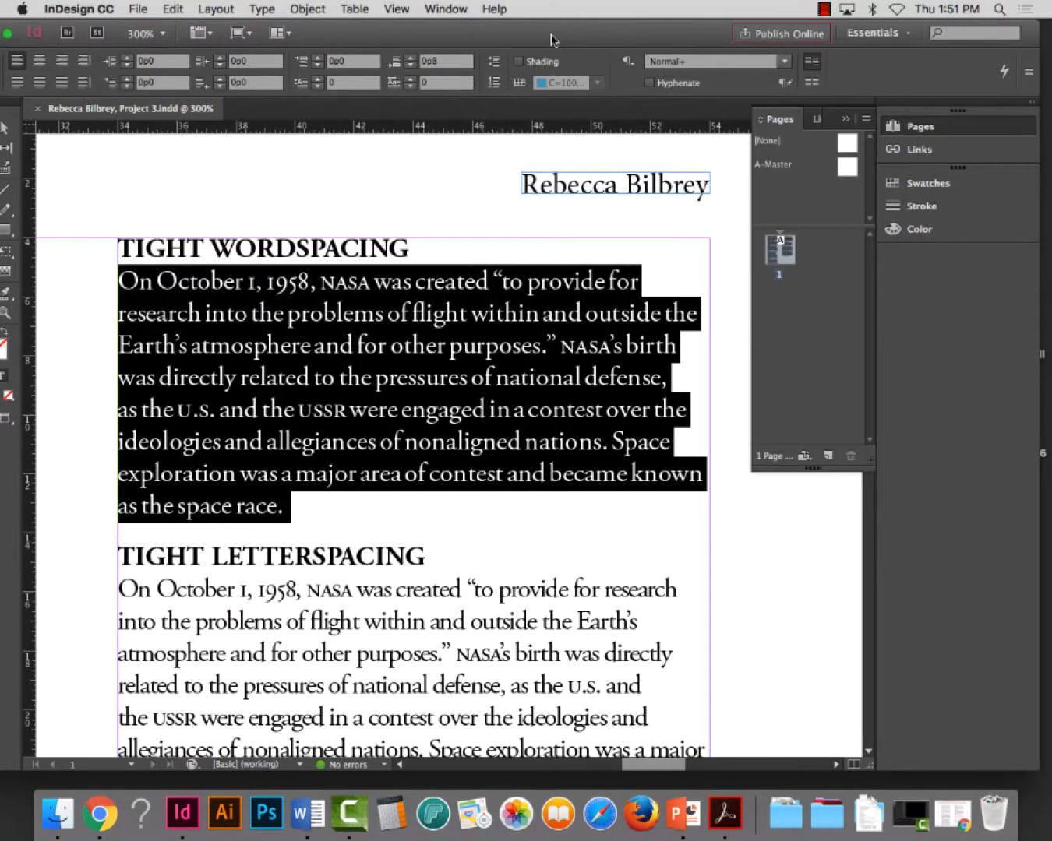
left_click(1030, 71)
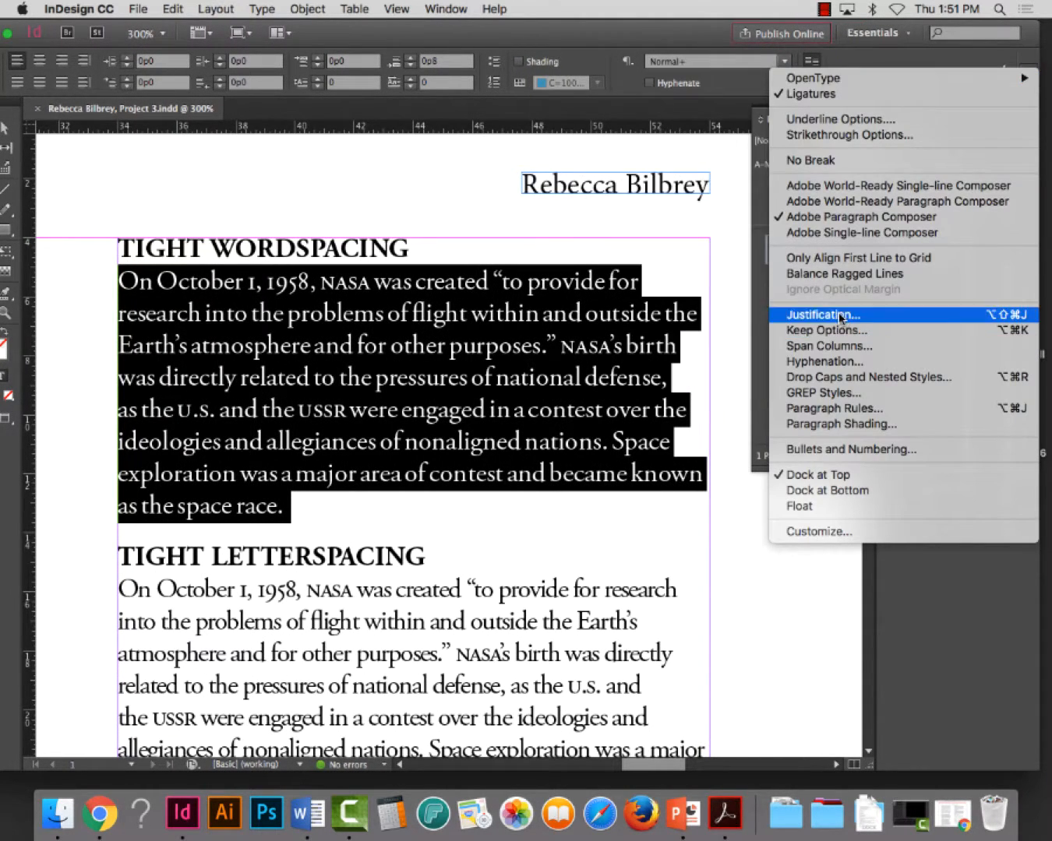
left_click(836, 316)
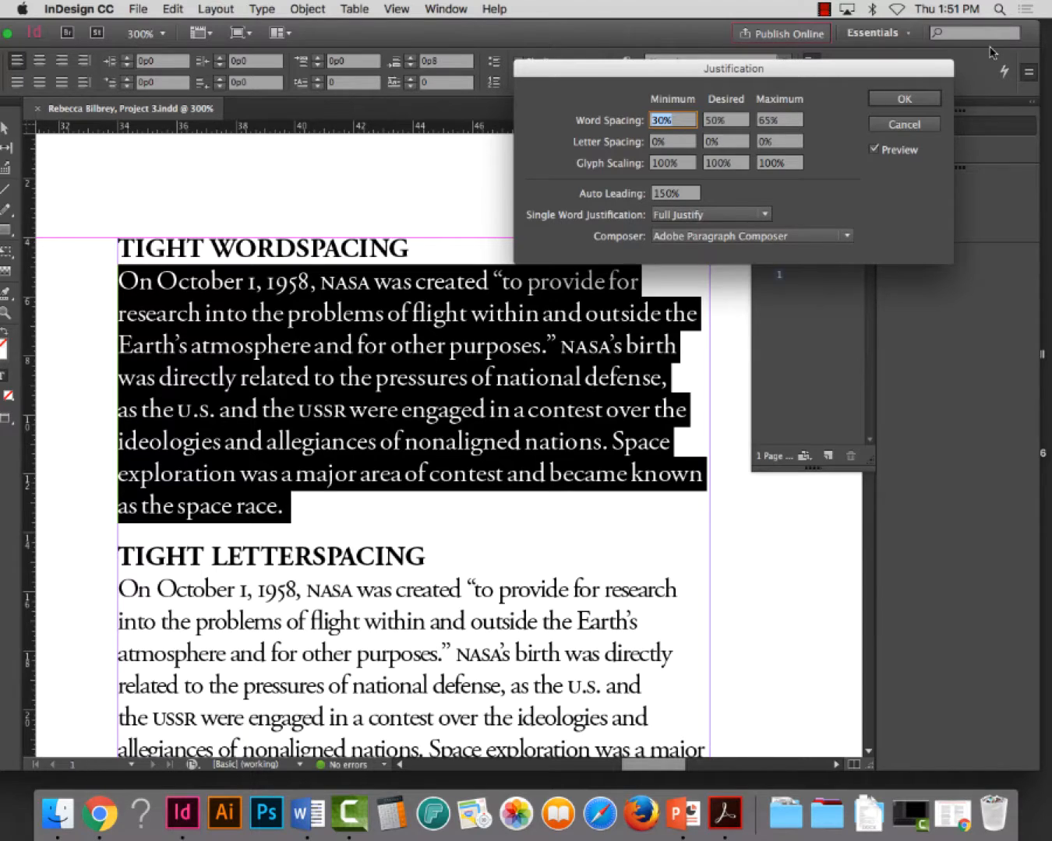
left_click(920, 101)
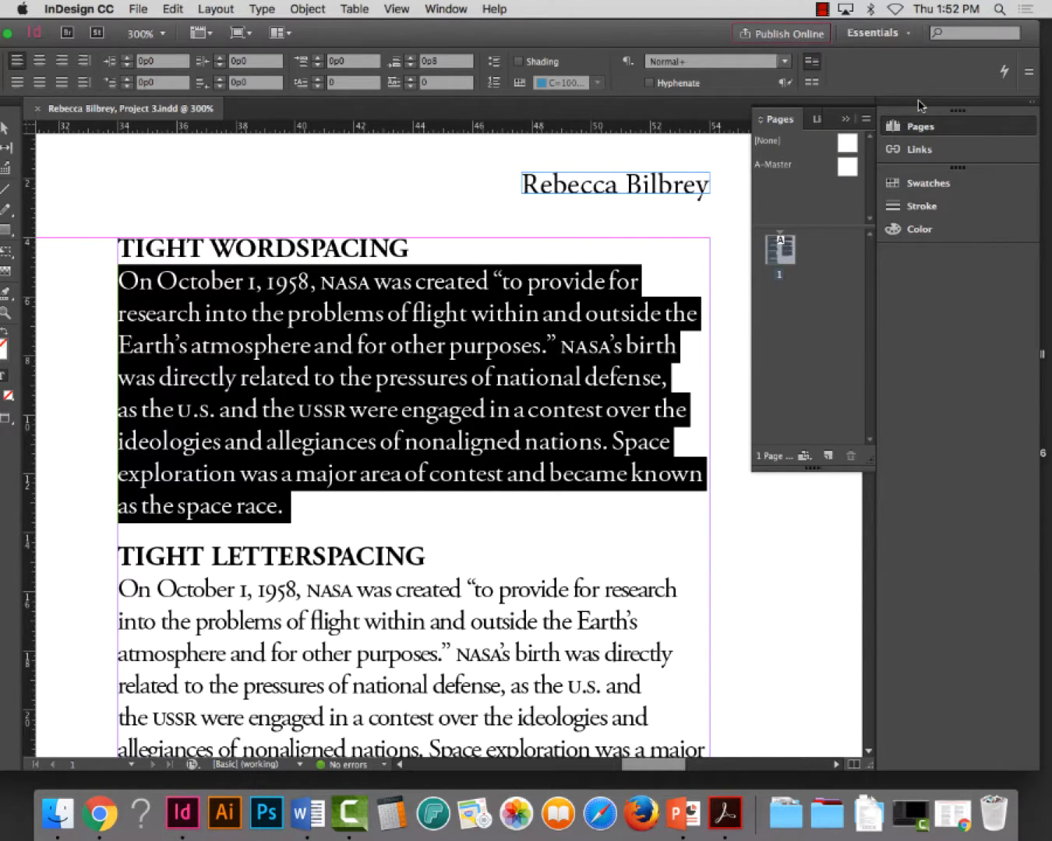
Switch to Chrome and examine the Free Font before and after samples in the project example, then minimize the browser
scroll(336, 507, "down", 5)
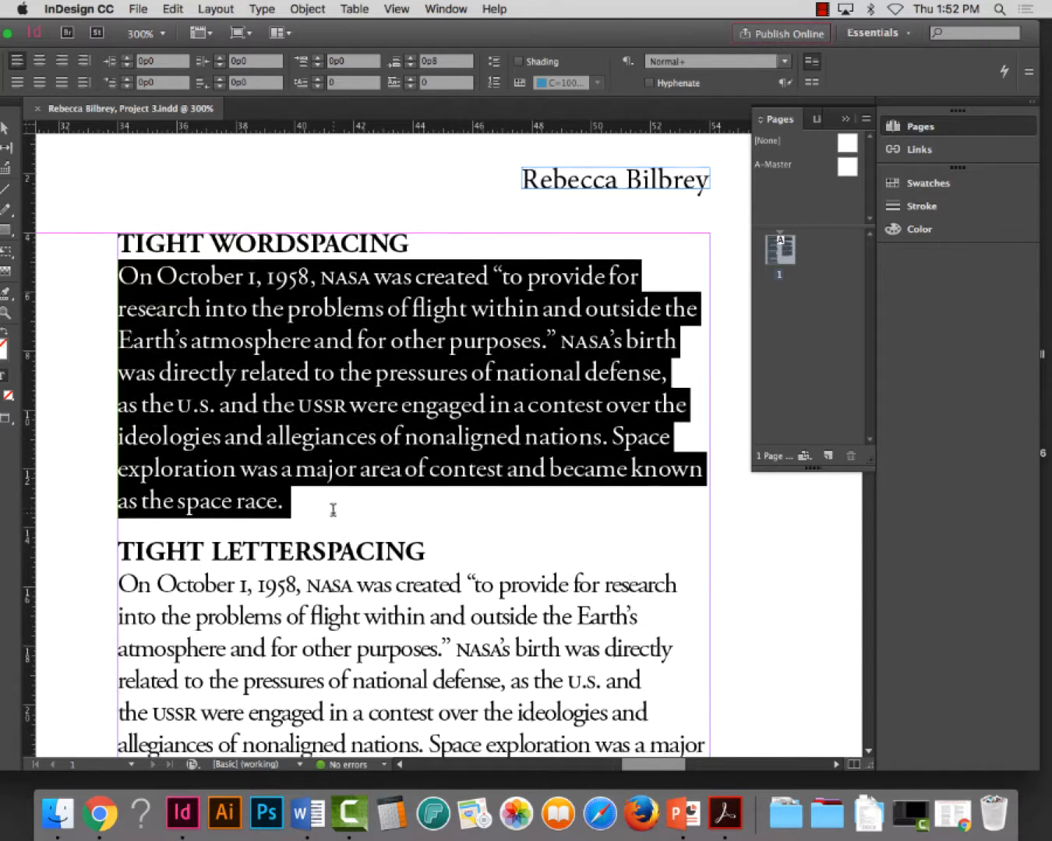
scroll(338, 495, "down", 2)
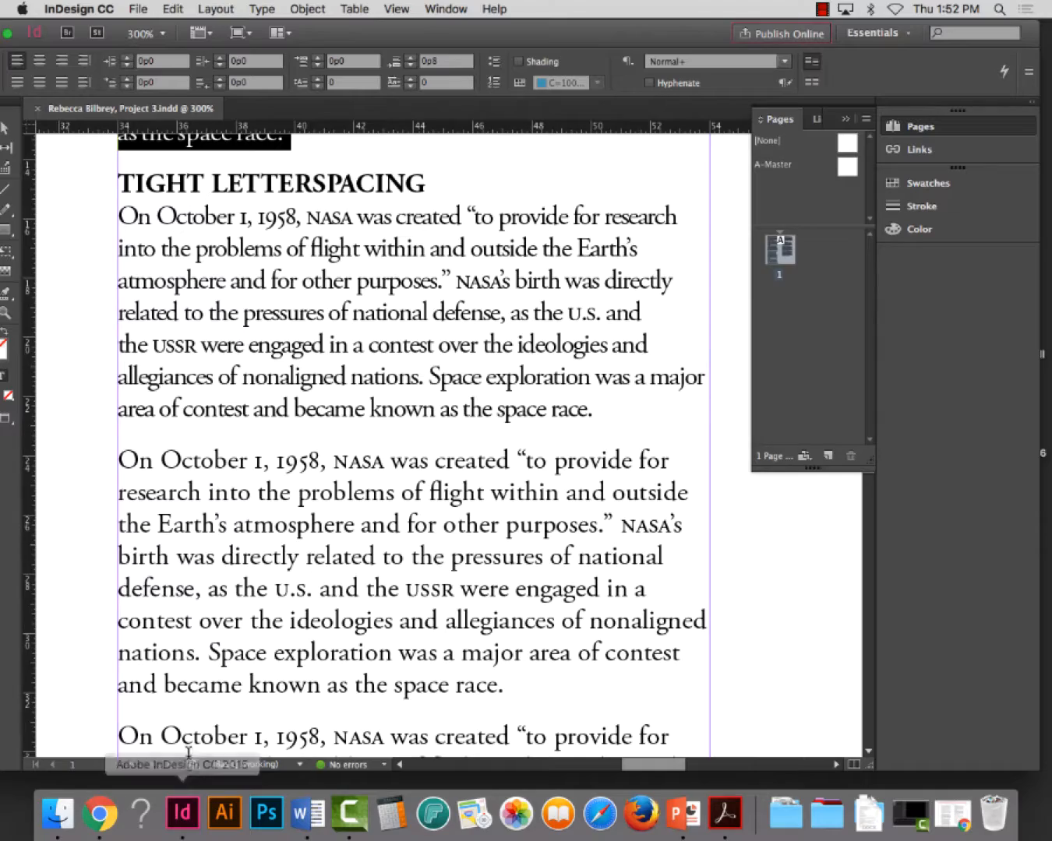
left_click(99, 814)
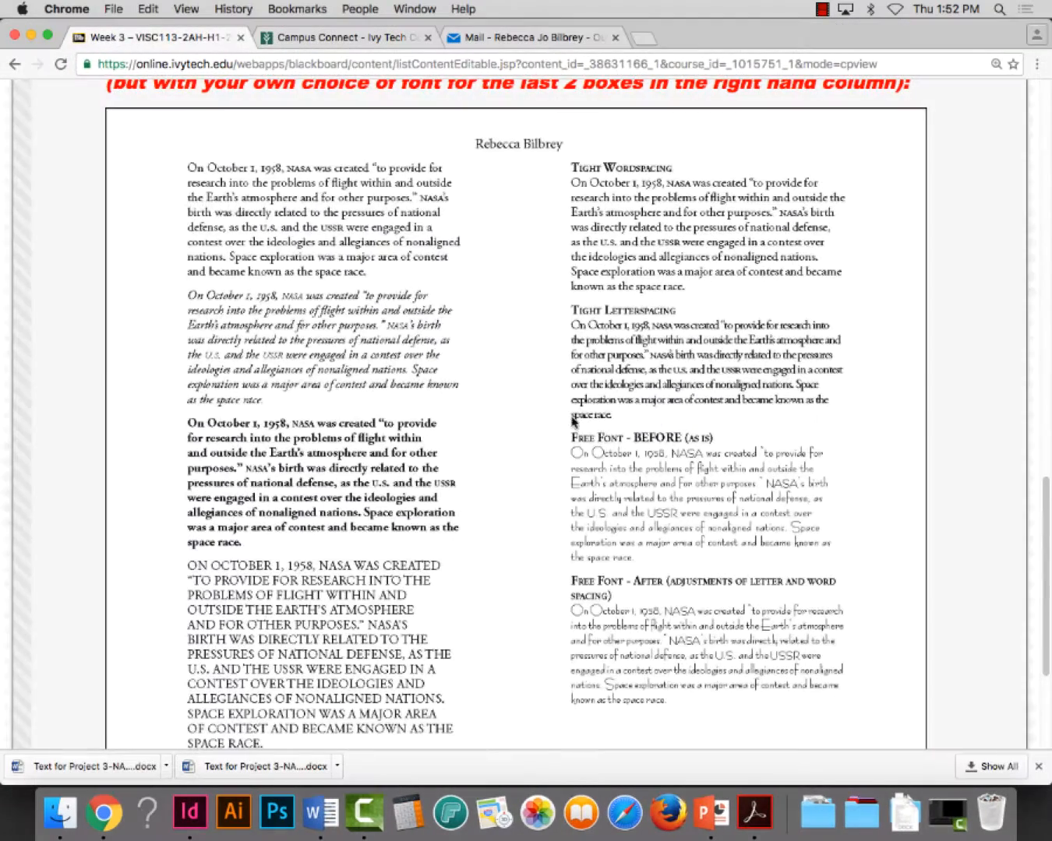
scroll(627, 440, "down", 3)
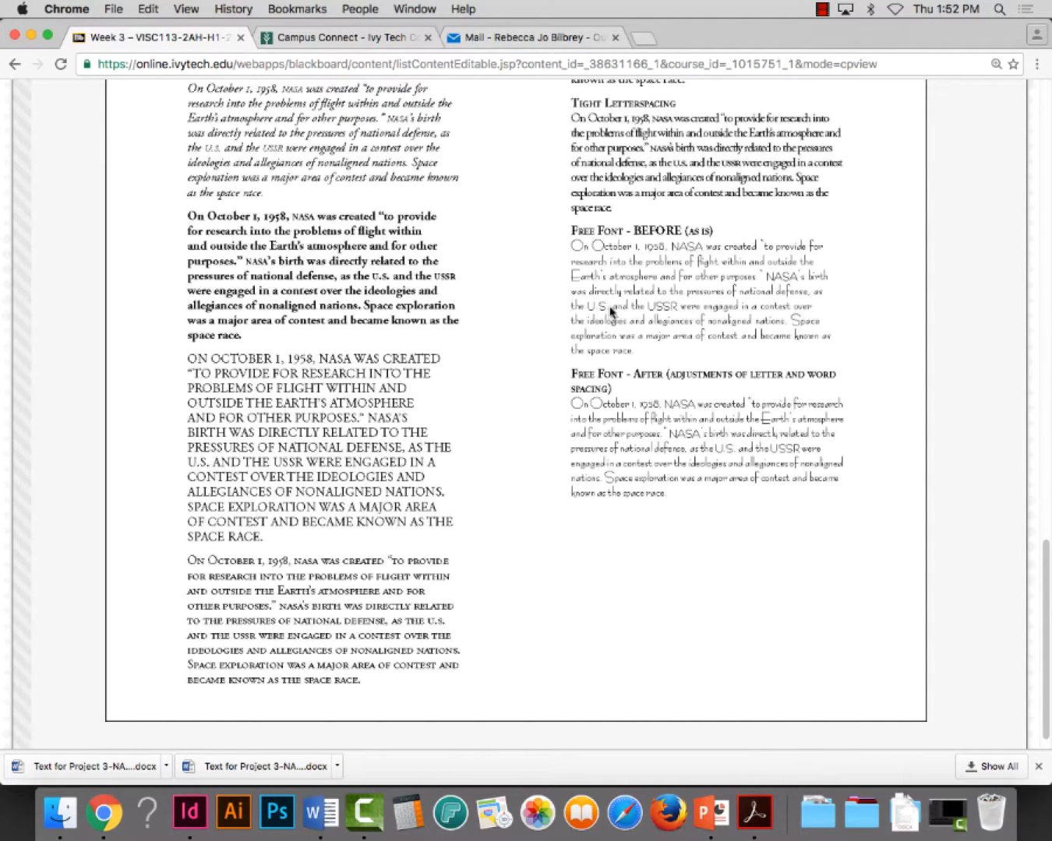
left_click(31, 35)
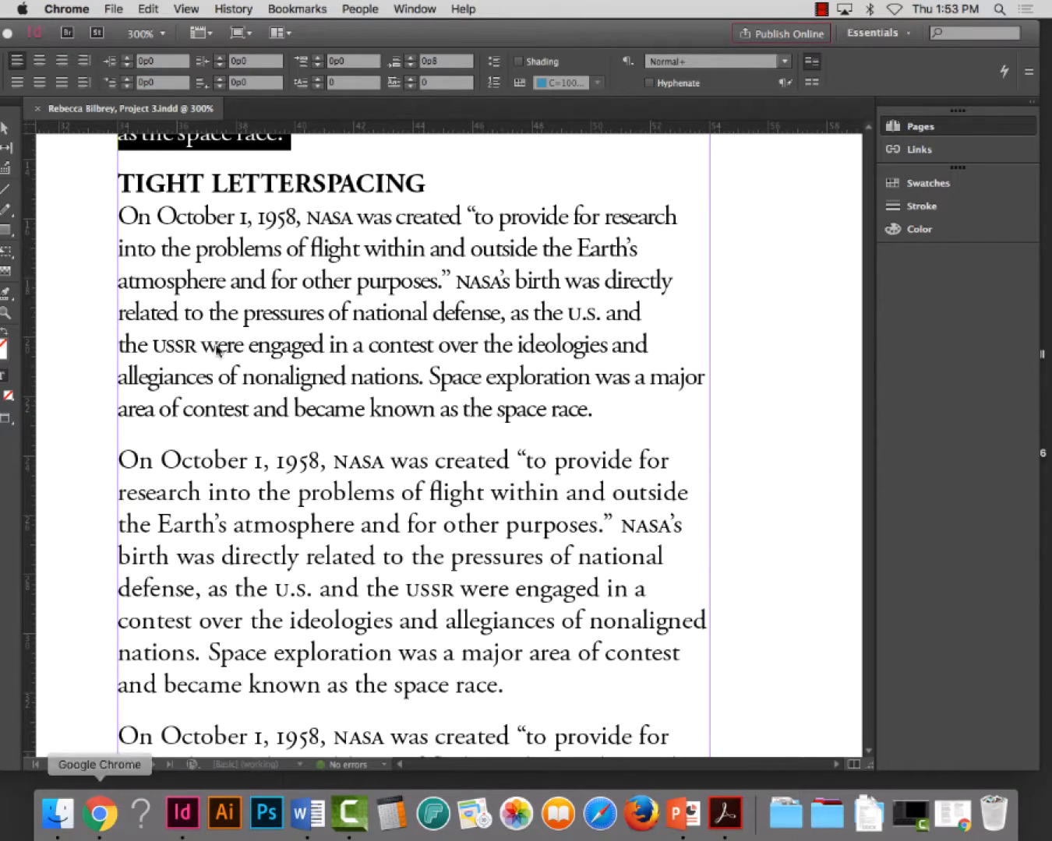
Return to Chrome and open dafont.com in a new browser tab
left_click(100, 814)
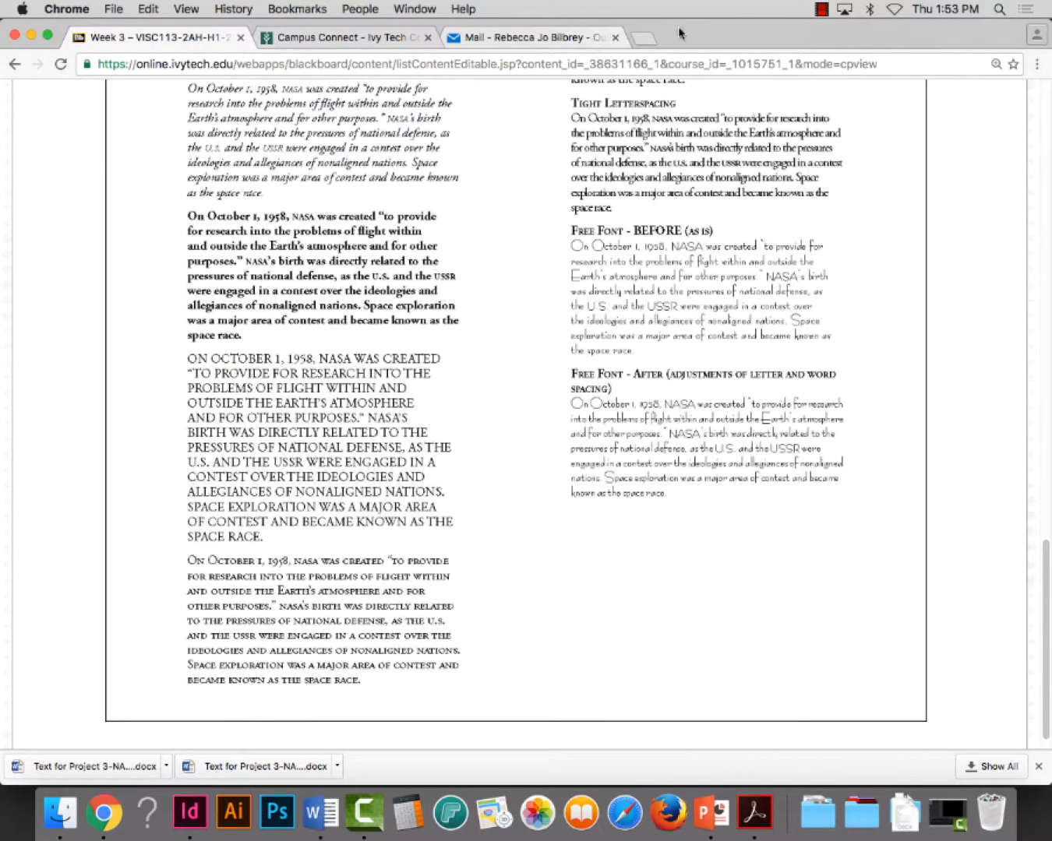
left_click(644, 39)
type("da")
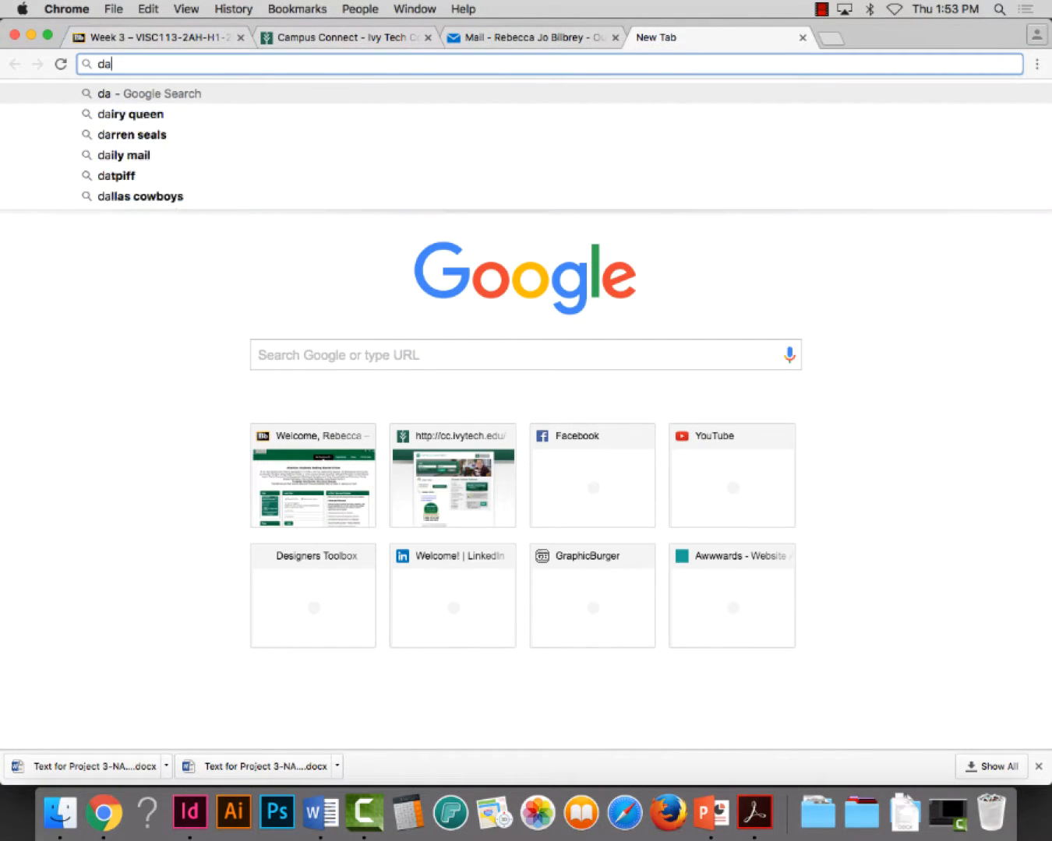
type("font.")
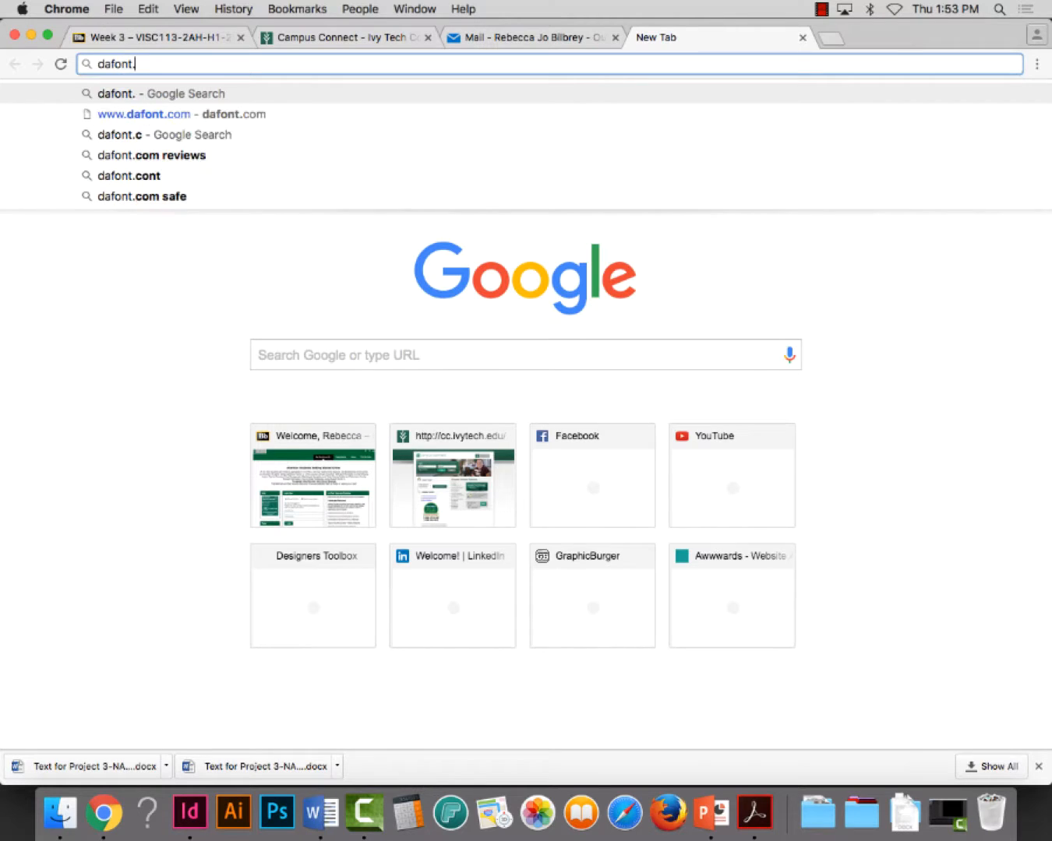
type("mo")
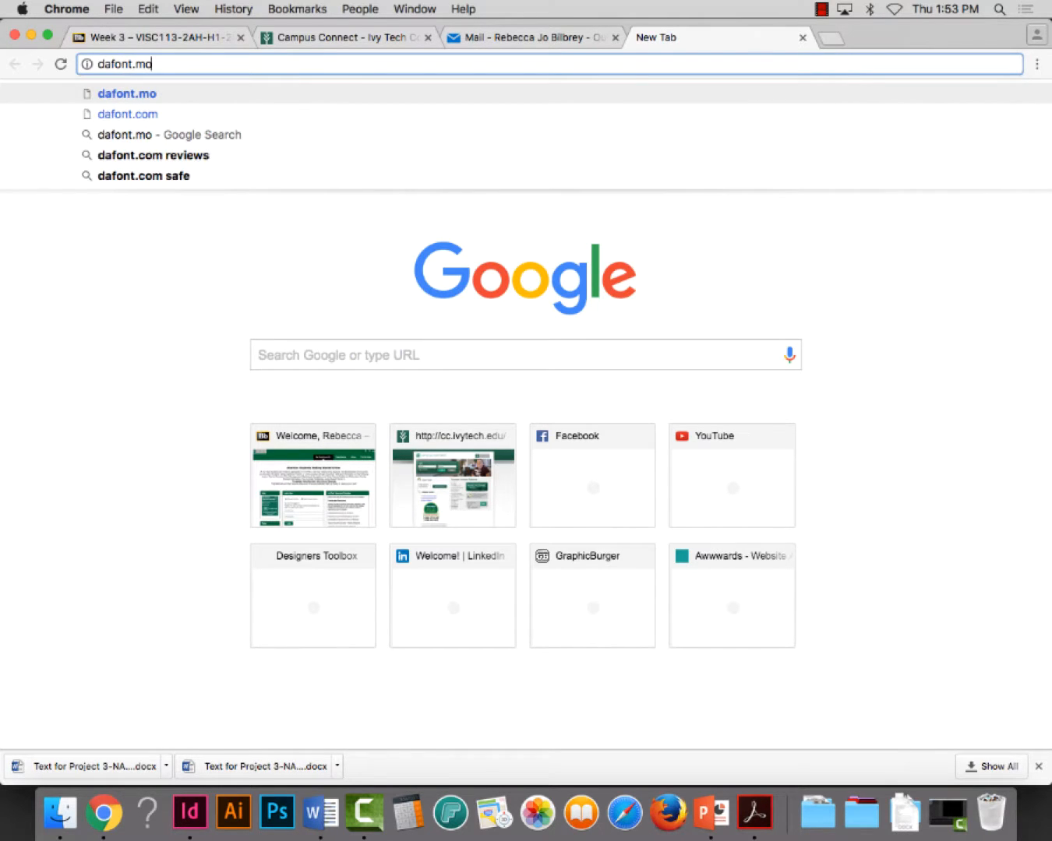
key("Return")
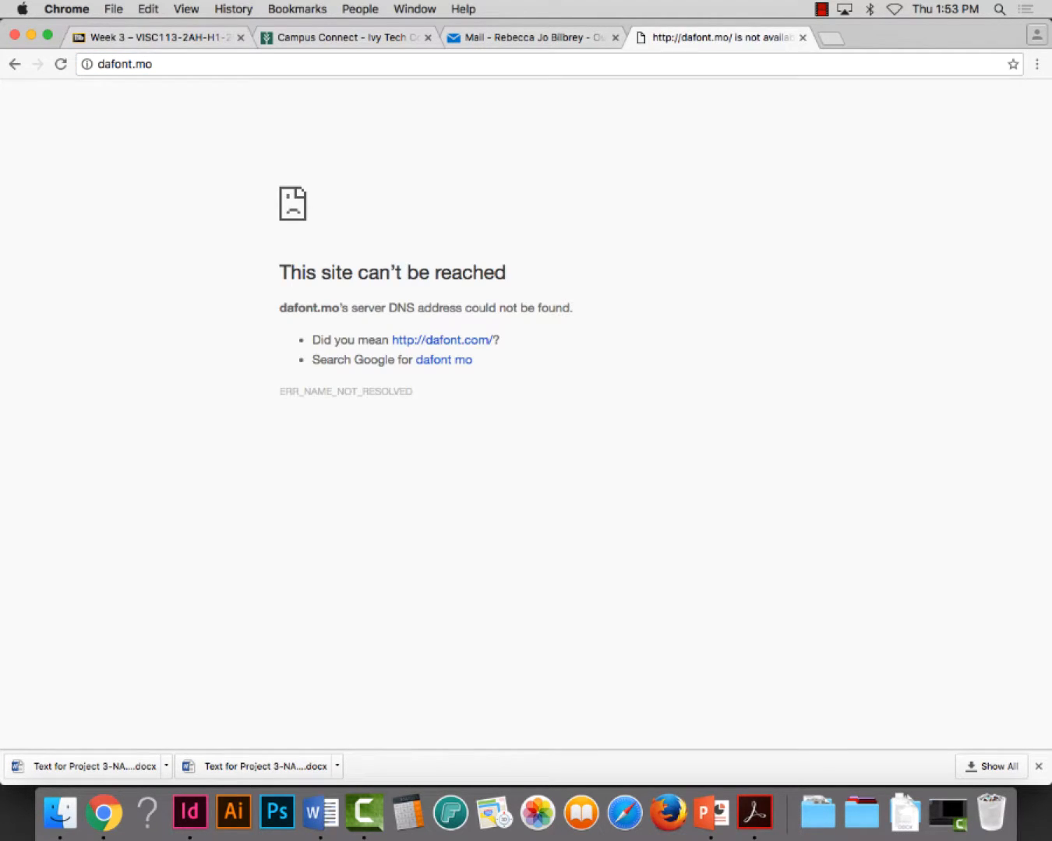
left_click(161, 69)
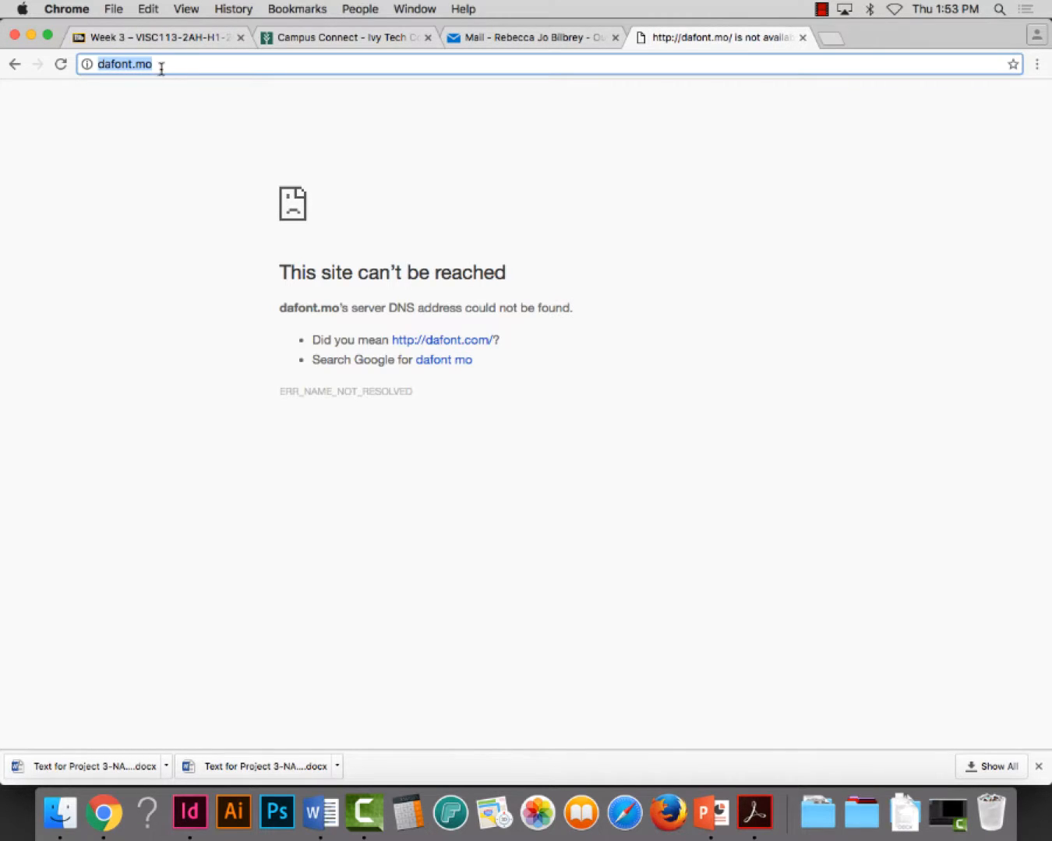
left_click(182, 66)
key("BackSpace")
key("BackSpace")
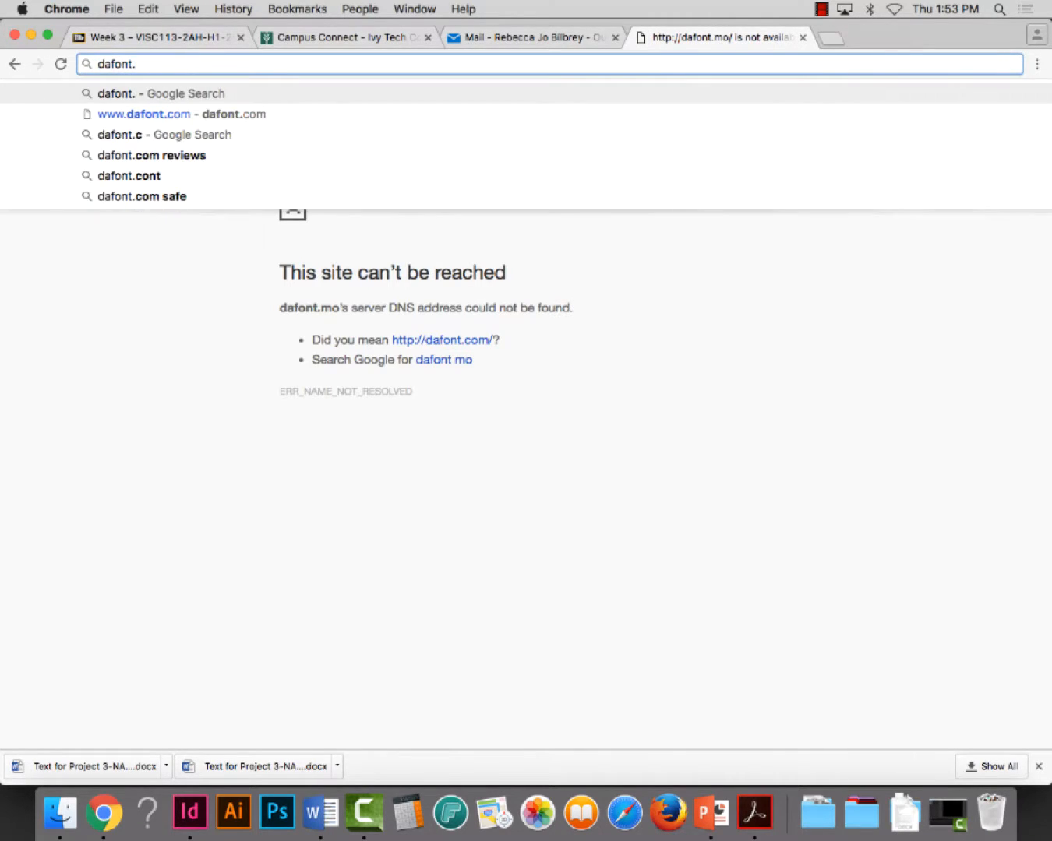
type("com")
key("Return")
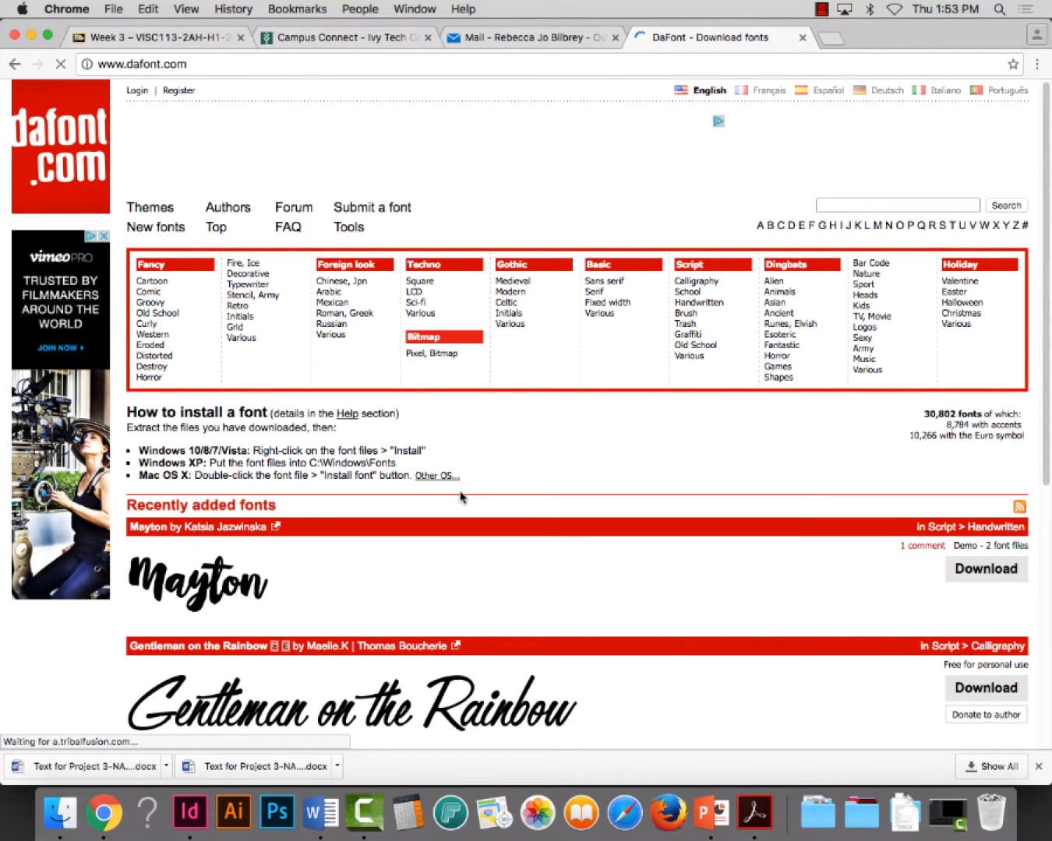
Look over the recently added fonts on the home page, and open the Typewriter category under Fancy
scroll(460, 495, "down", 5)
scroll(431, 496, "down", 2)
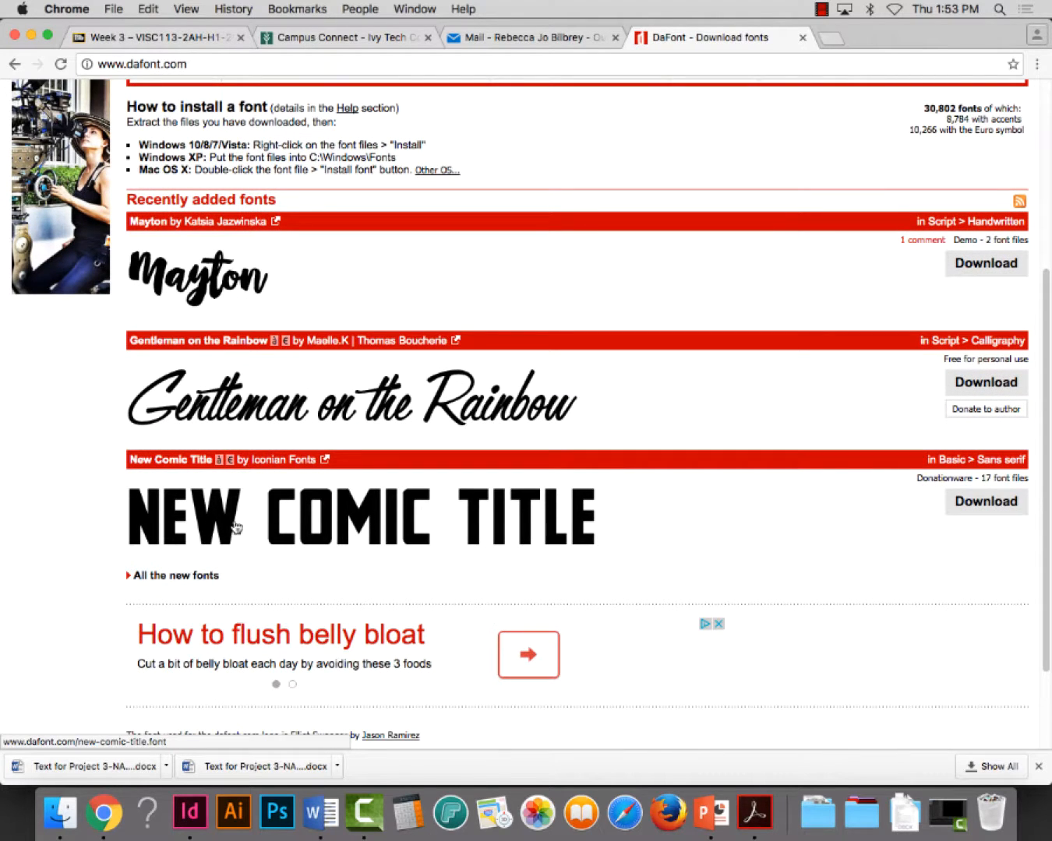
scroll(300, 584, "down", 3)
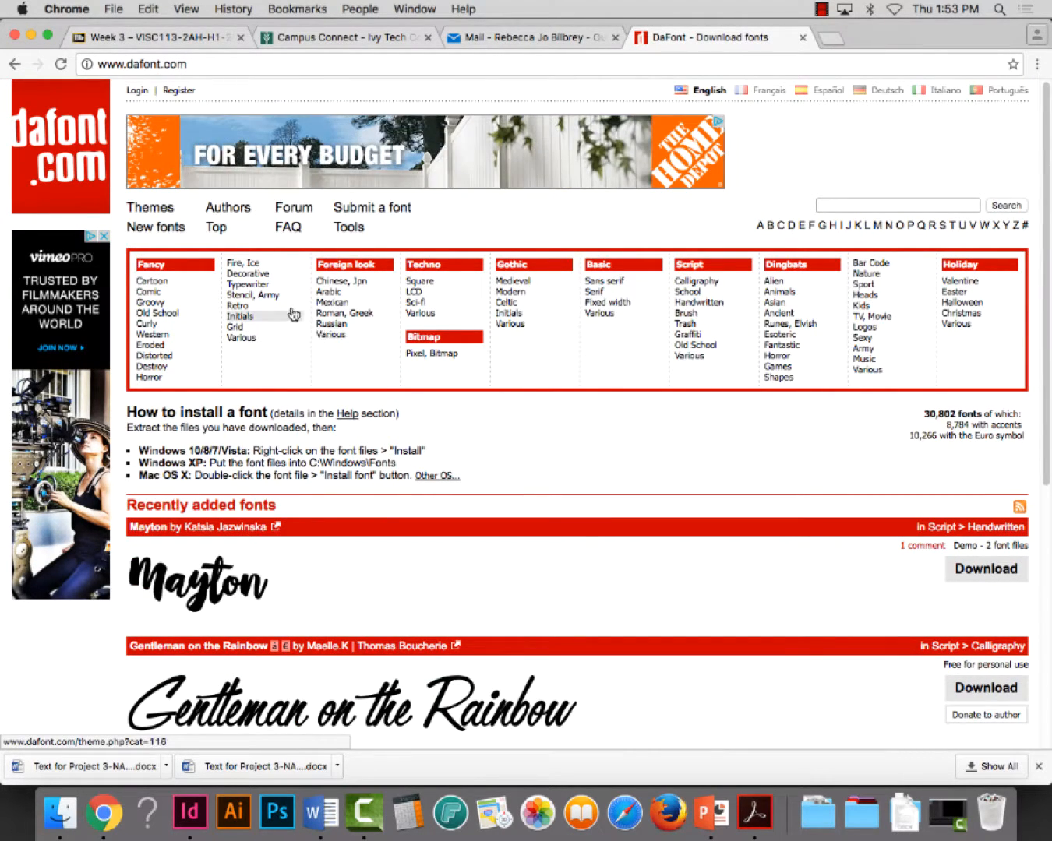
left_click(264, 285)
Browse the typewriter font samples and compare their styles and license notes to choose a free font
scroll(571, 585, "down", 3)
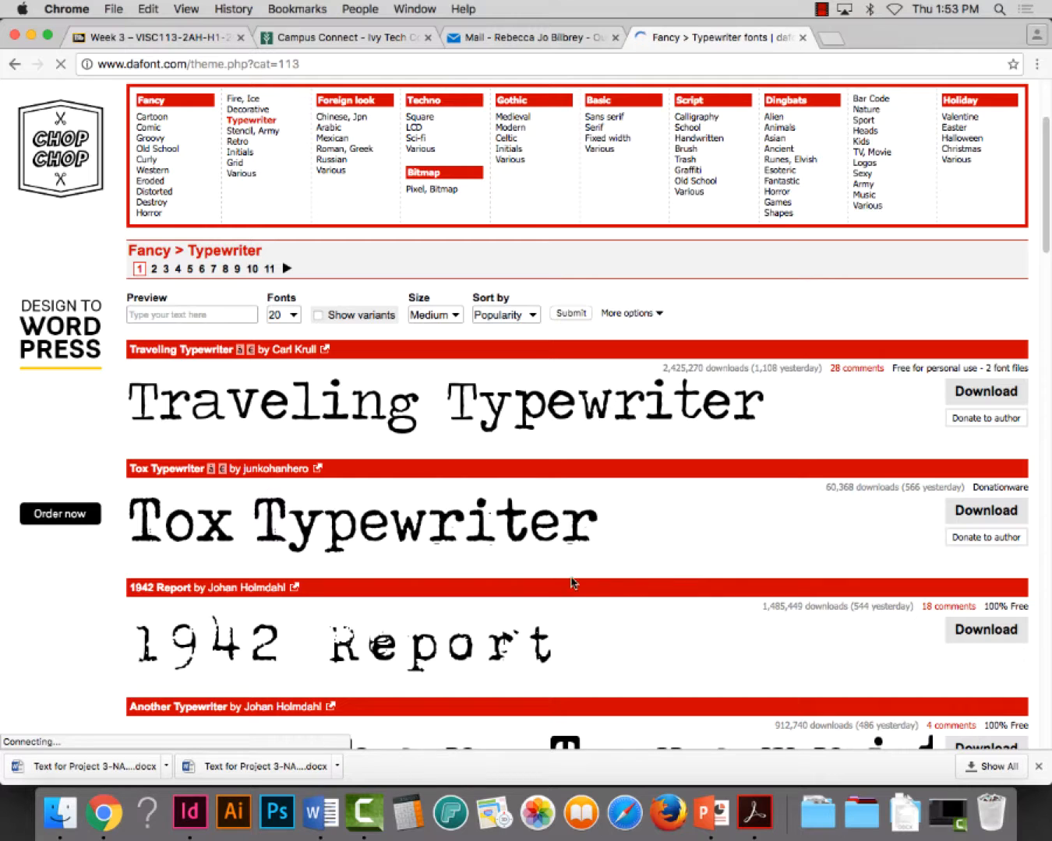
scroll(286, 561, "down", 1)
scroll(286, 562, "down", 7)
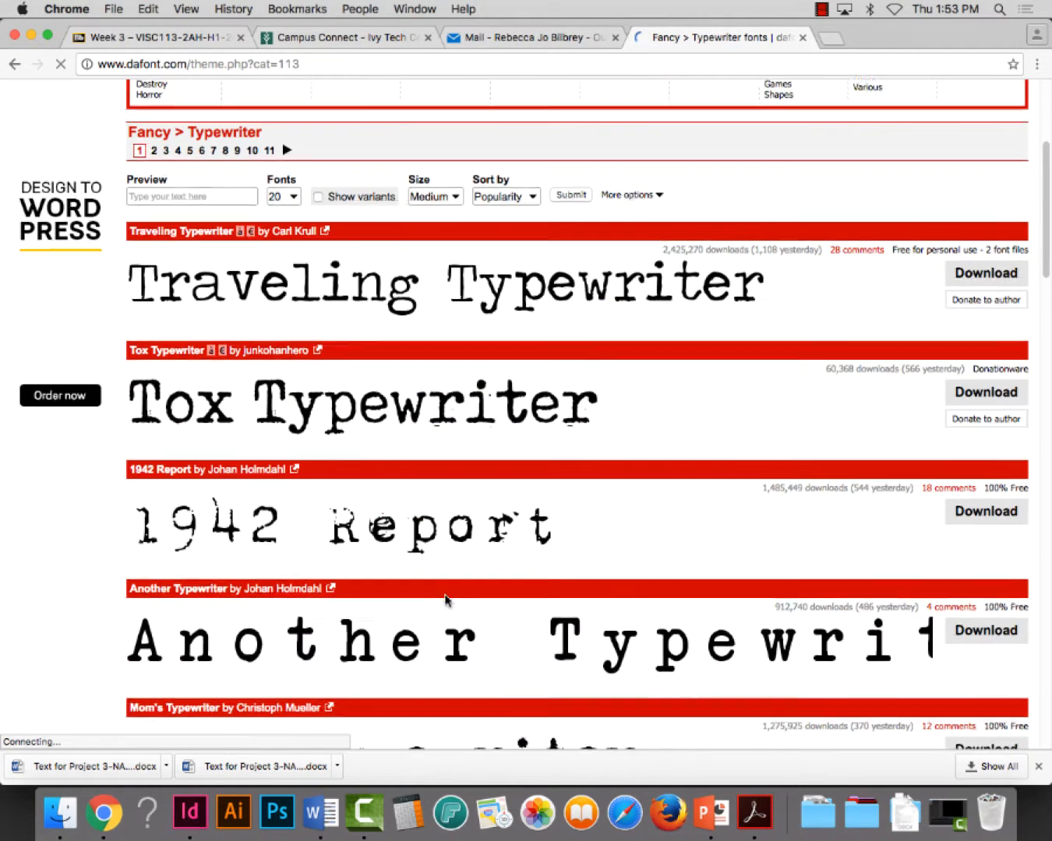
scroll(507, 592, "down", 6)
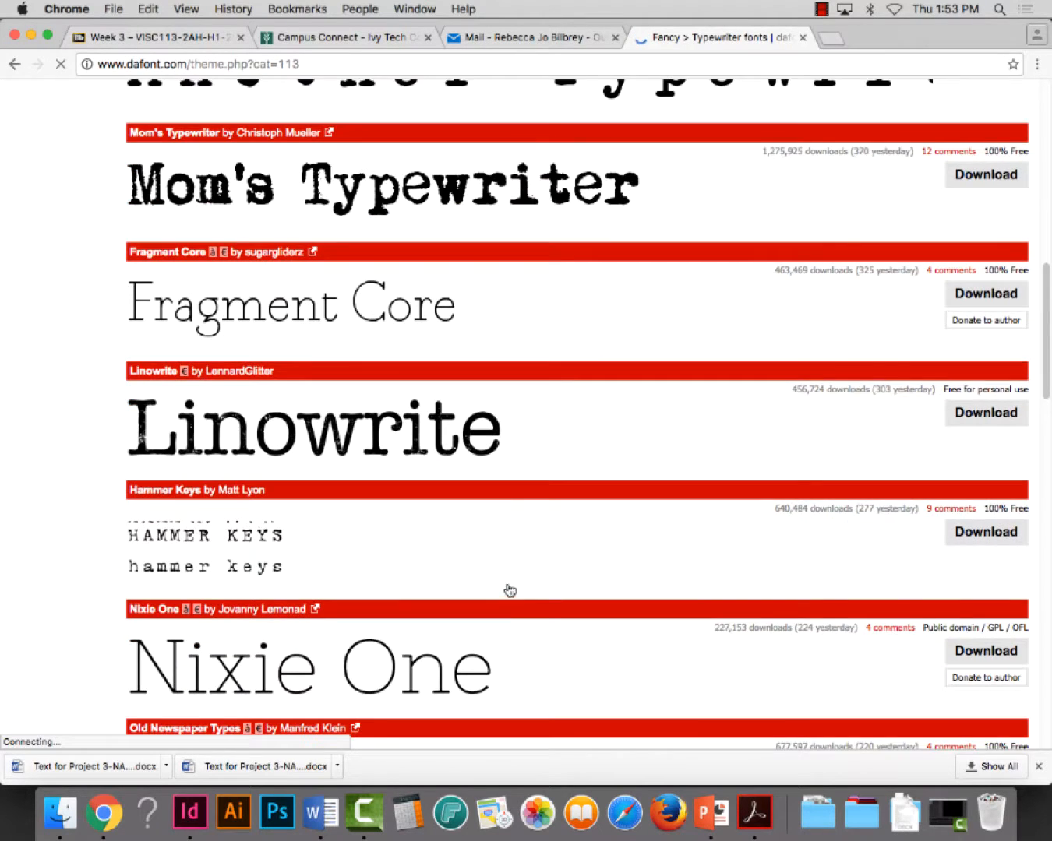
scroll(507, 591, "down", 4)
scroll(495, 585, "down", 1)
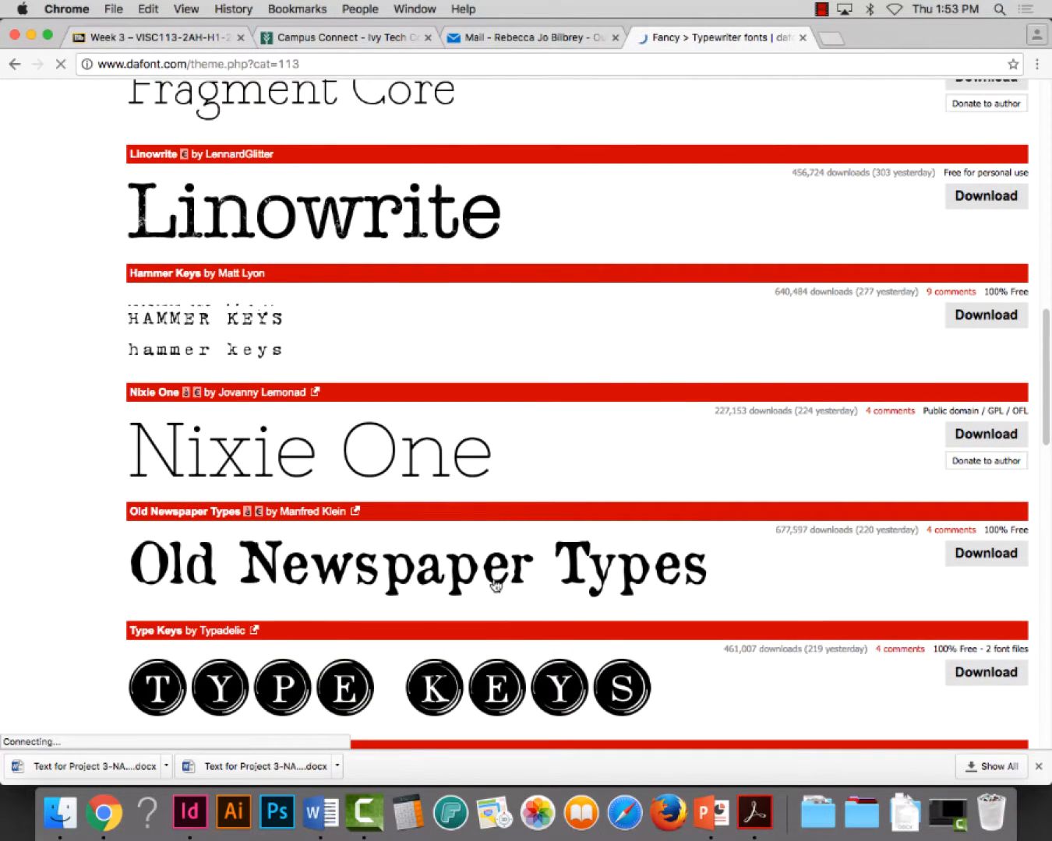
scroll(496, 586, "down", 1)
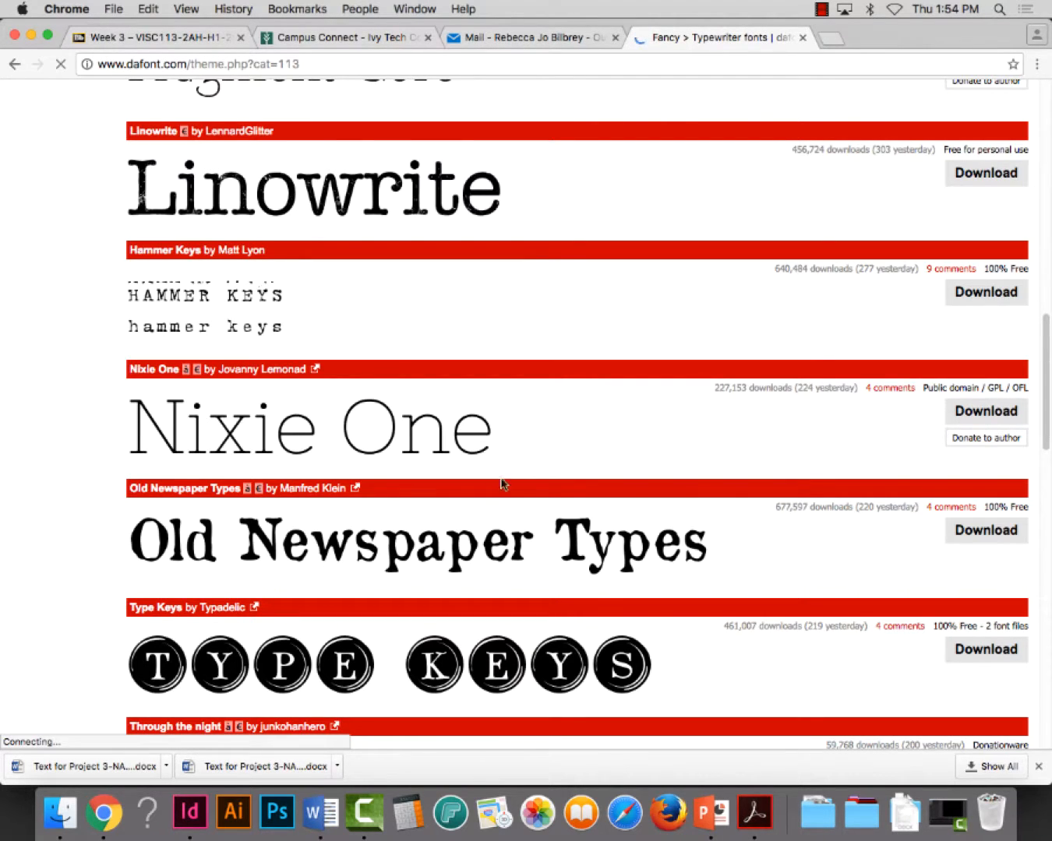
scroll(461, 347, "down", 2)
scroll(461, 347, "up", 15)
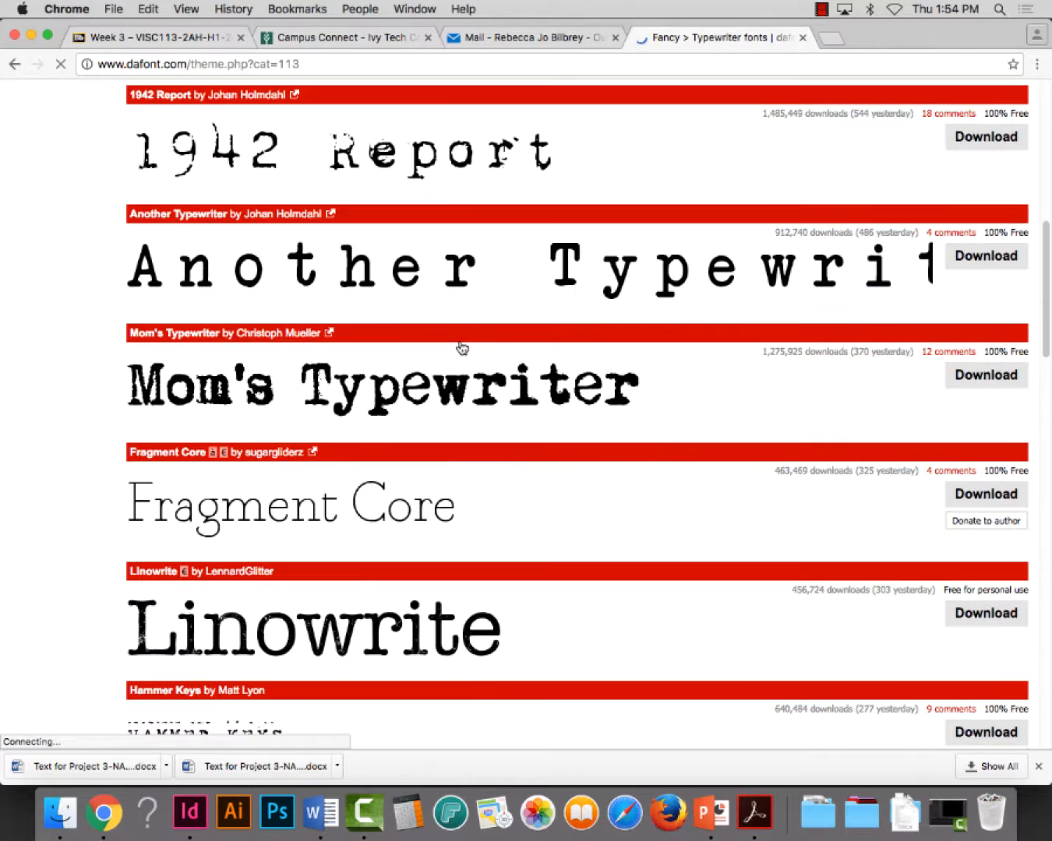
scroll(460, 347, "up", 3)
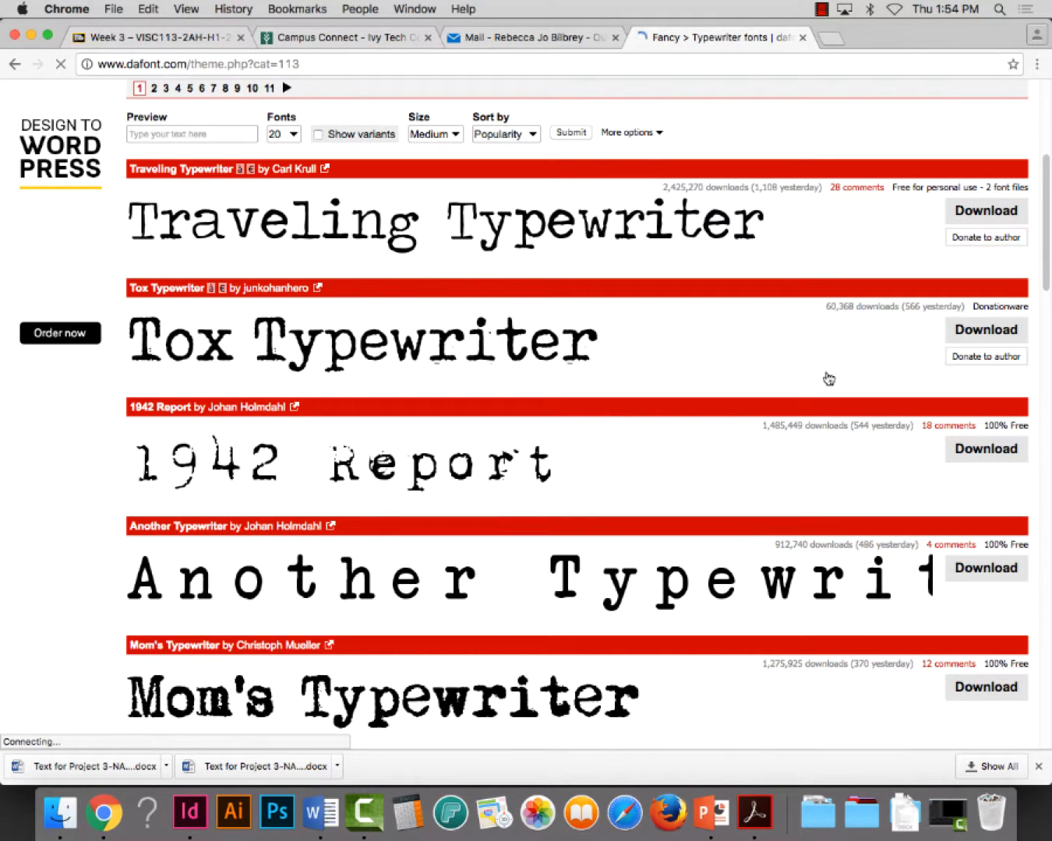
Download the Traveling Typewriter font and open traveling_typewriter.zip to extract its folder
left_click(982, 212)
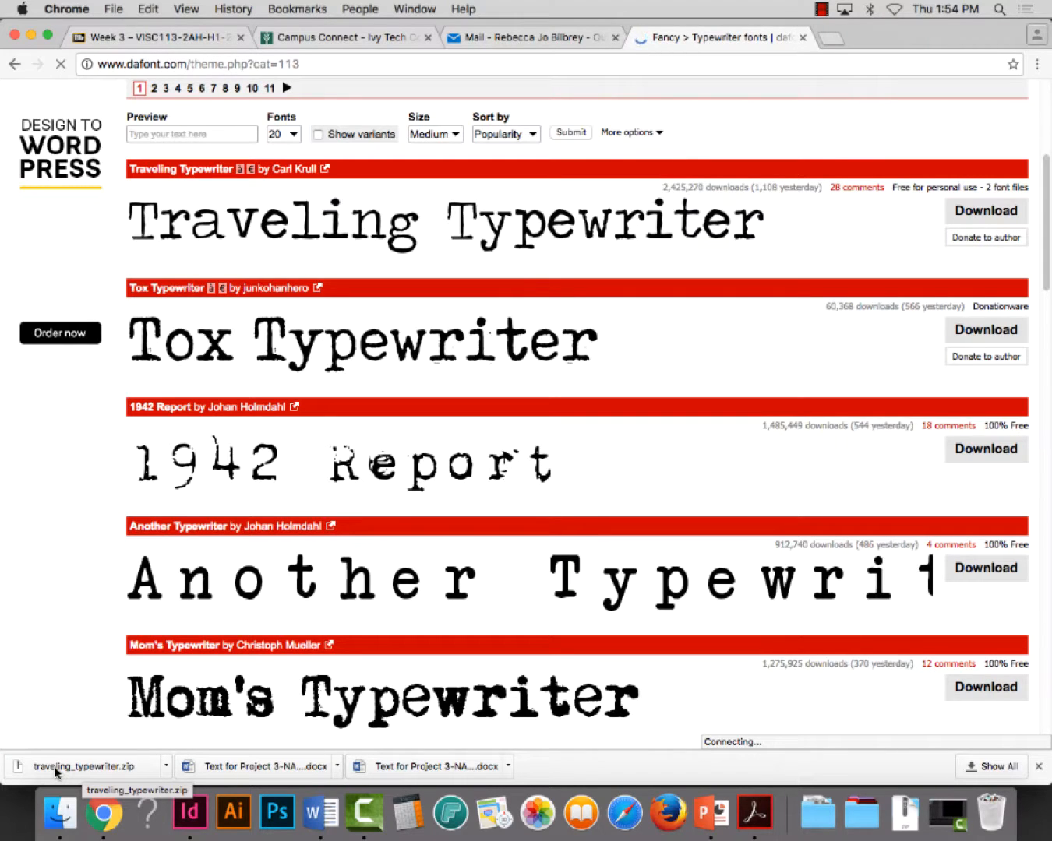
left_click(166, 765)
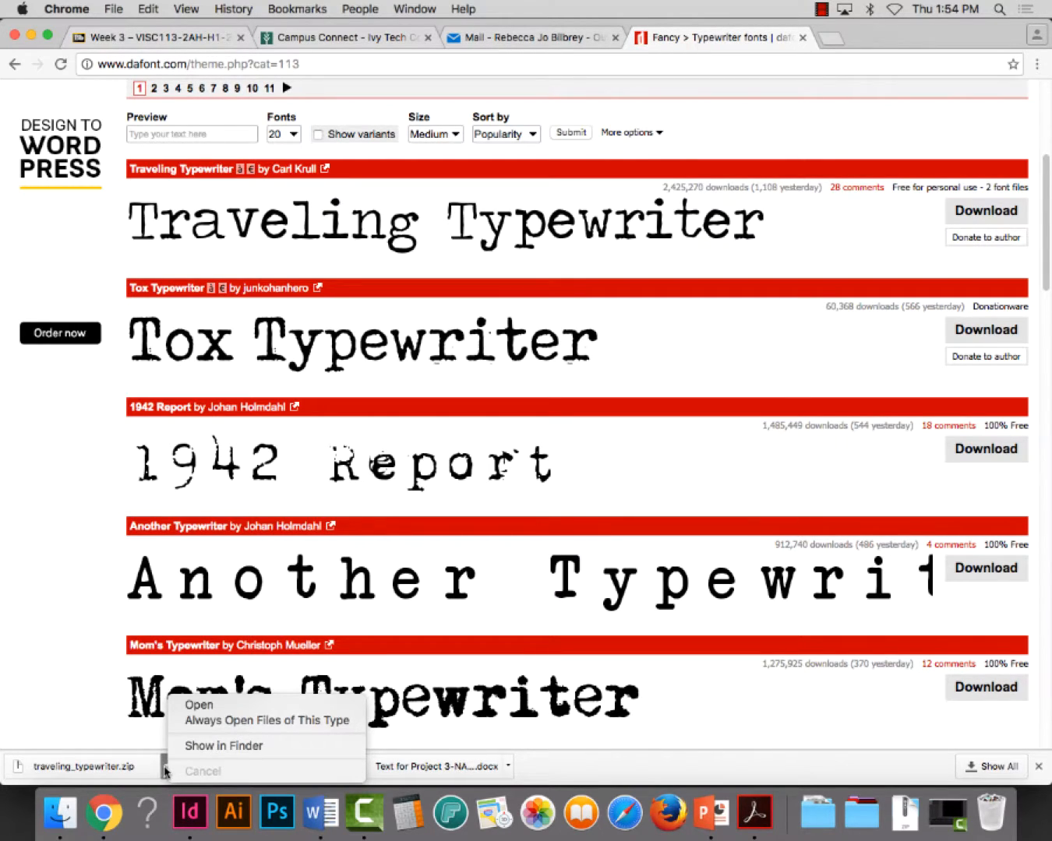
left_click(199, 705)
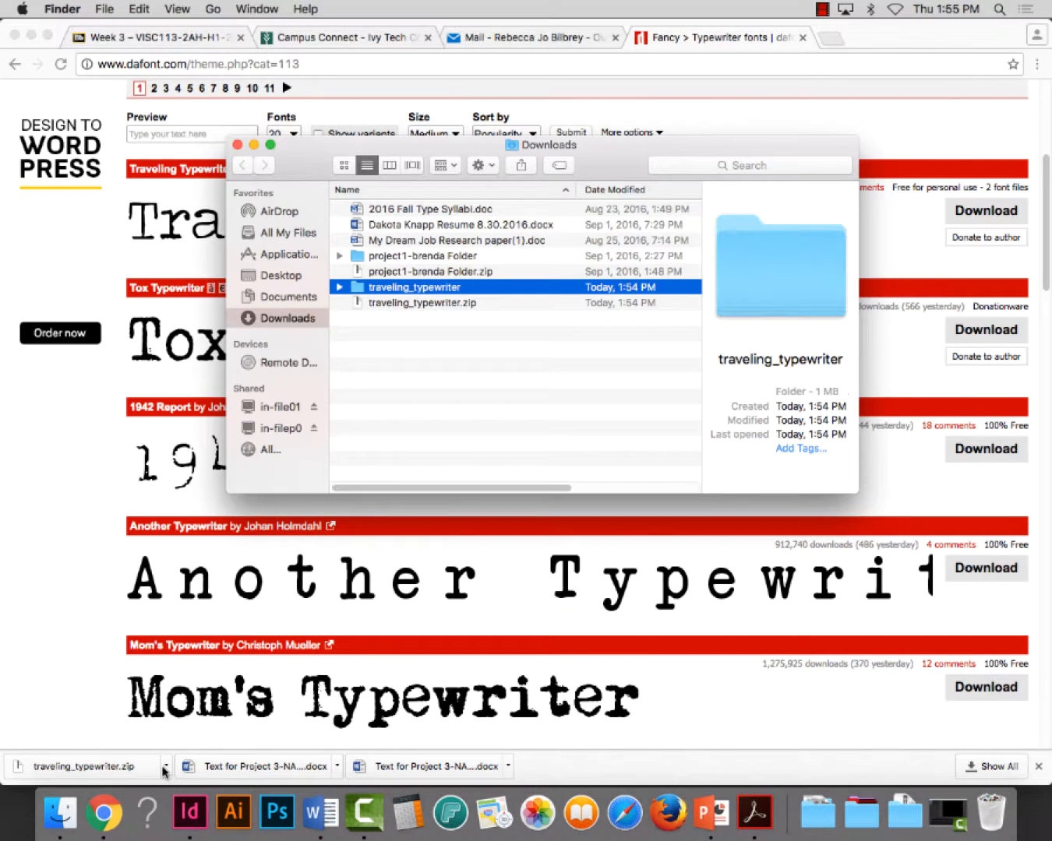
Close the Downloads window showing the extracted folder, and reveal the downloaded traveling_typewriter.zip in Finder
left_click(237, 145)
left_click(163, 768)
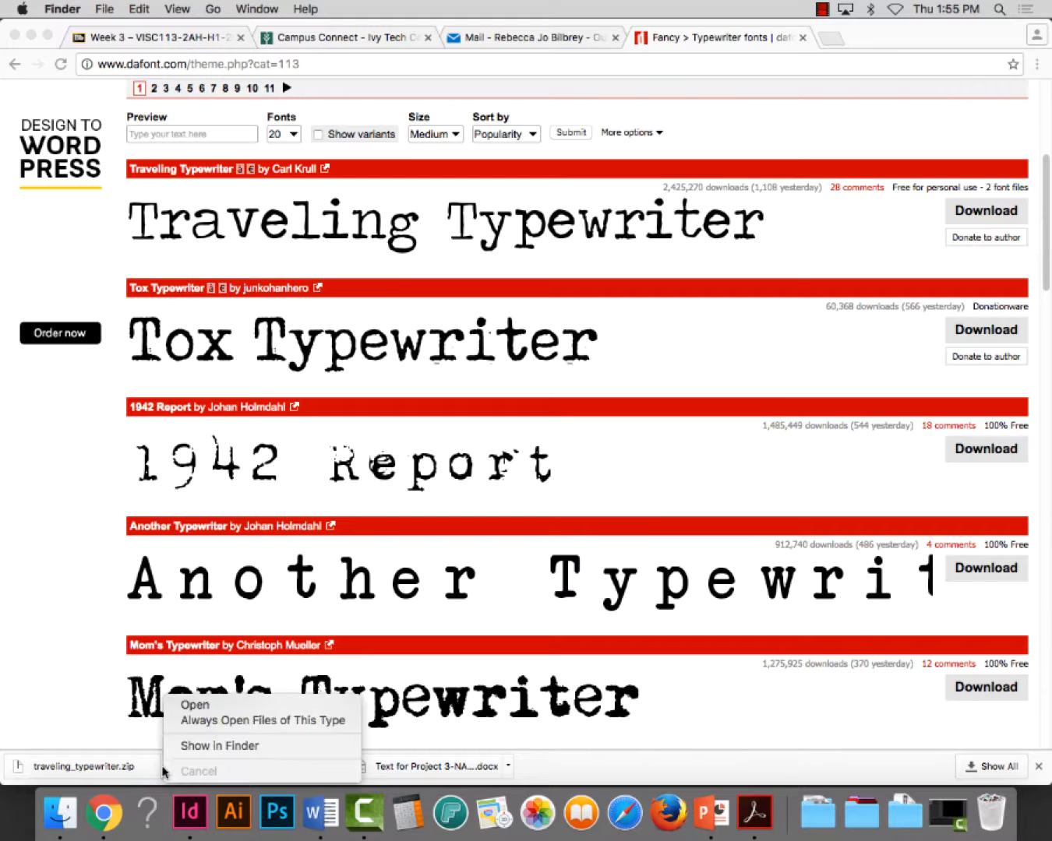
left_click(187, 745)
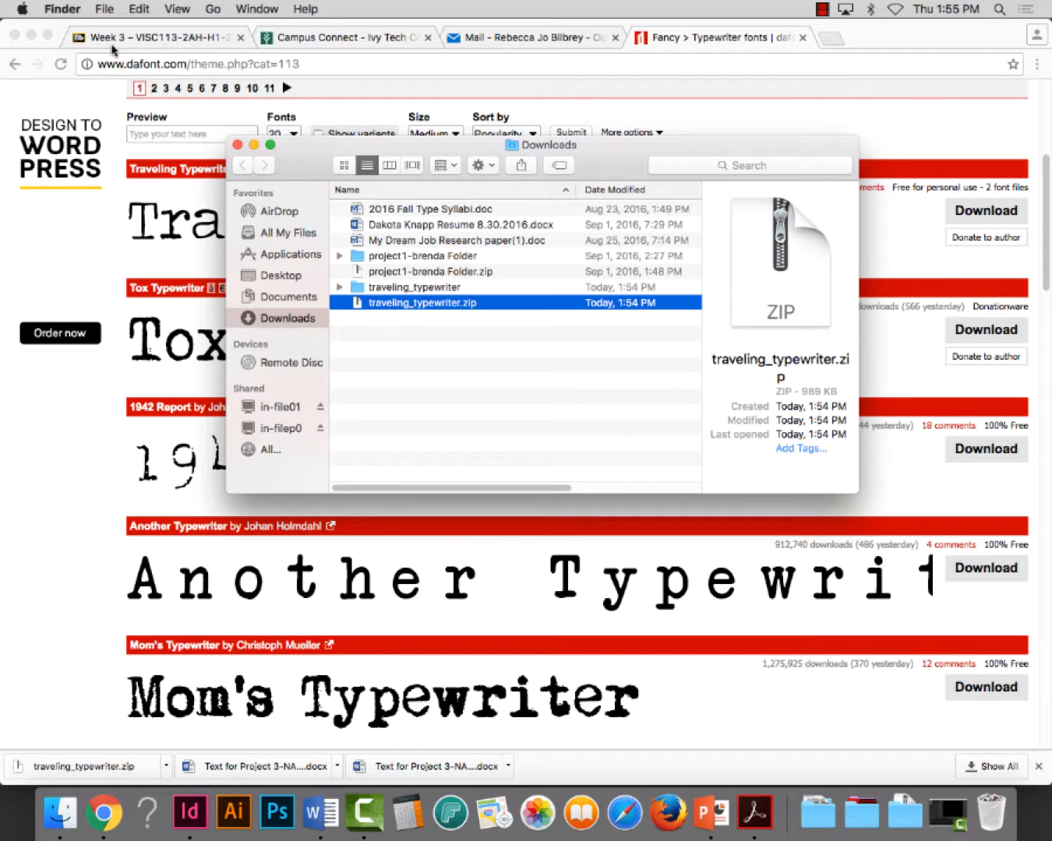
Minimize the Chrome and InDesign windows, and move the Downloads window aside to uncover the desktop folders
left_click(30, 37)
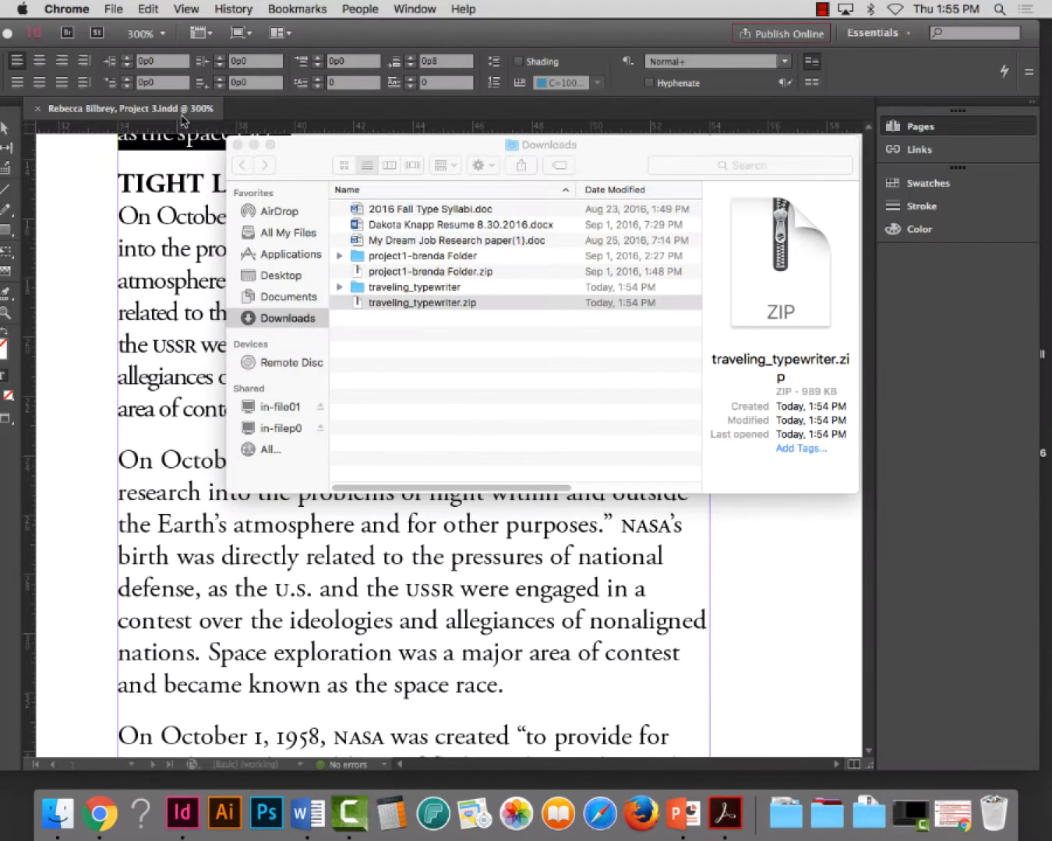
left_click(23, 30)
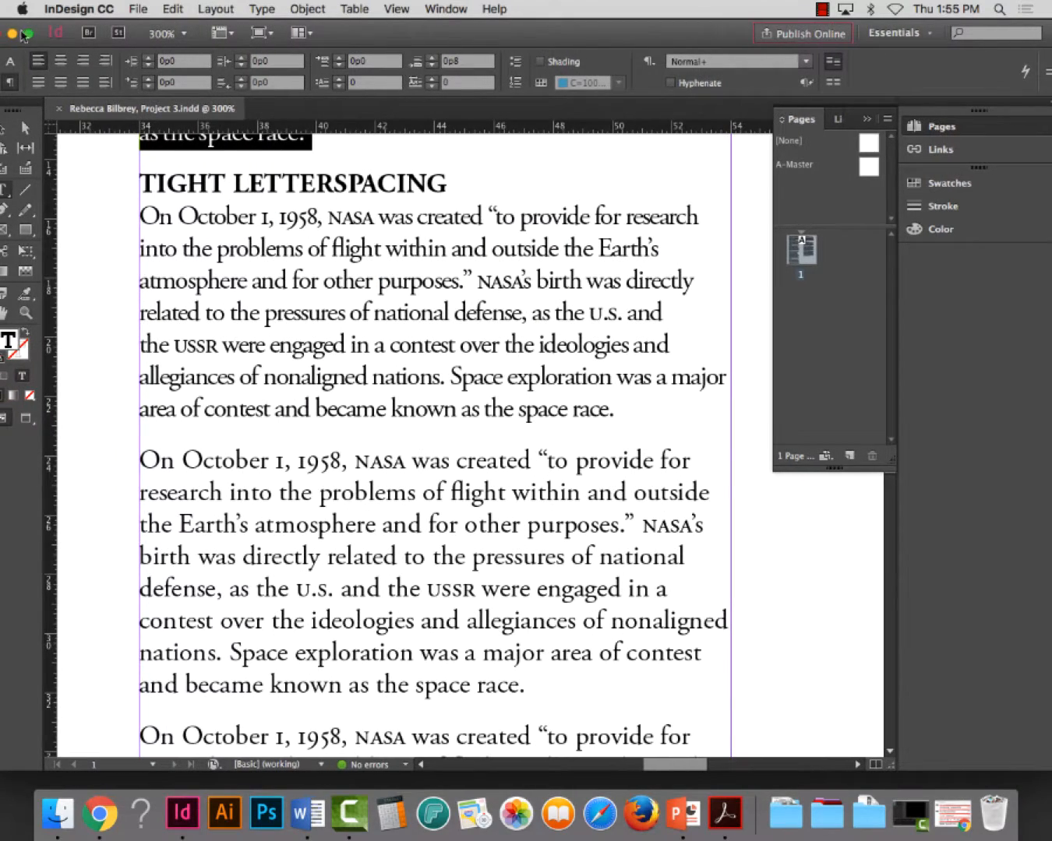
left_click(12, 35)
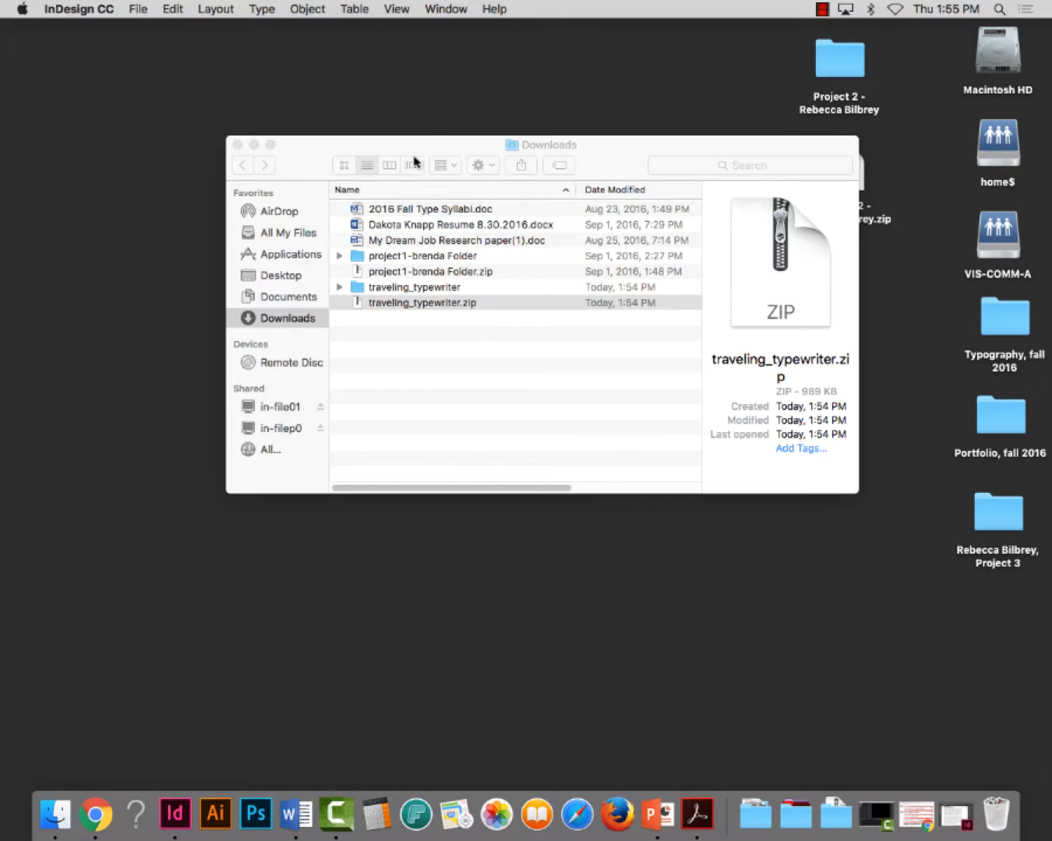
left_click_drag(436, 146, 191, 46)
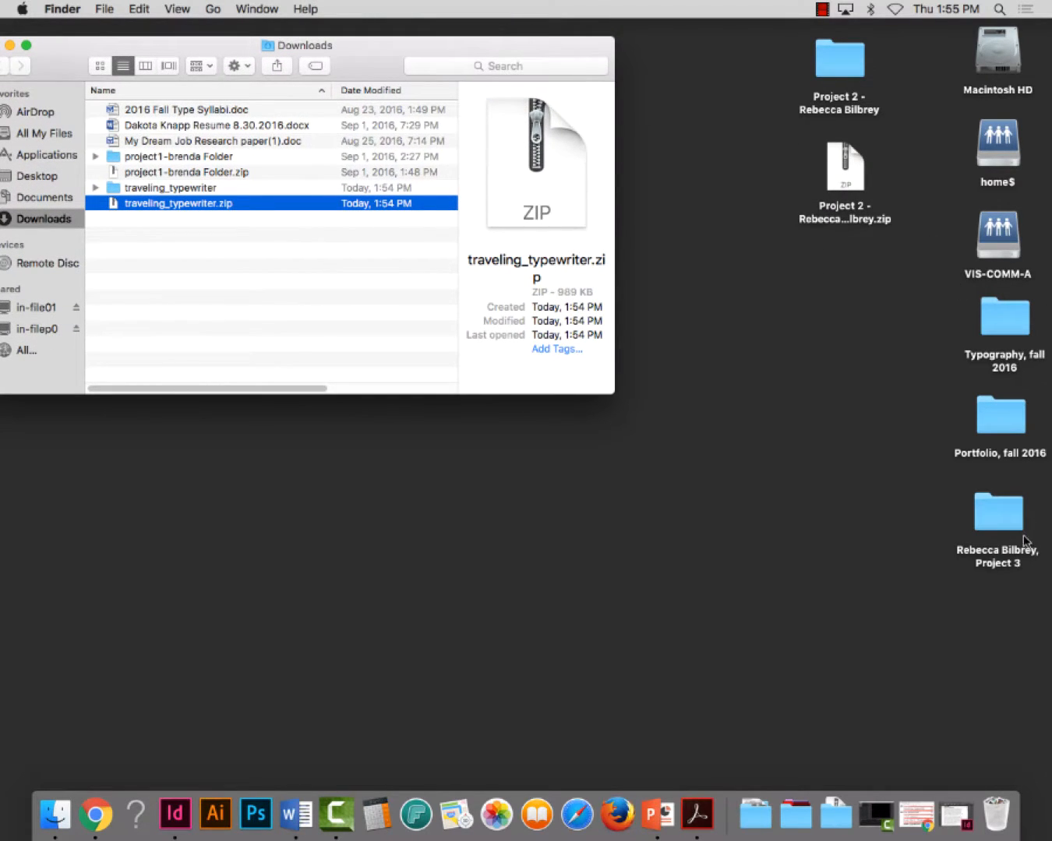
Open the Project 3 folder beside the Downloads window, and move traveling_typewriter.zip into it
double_click(993, 507)
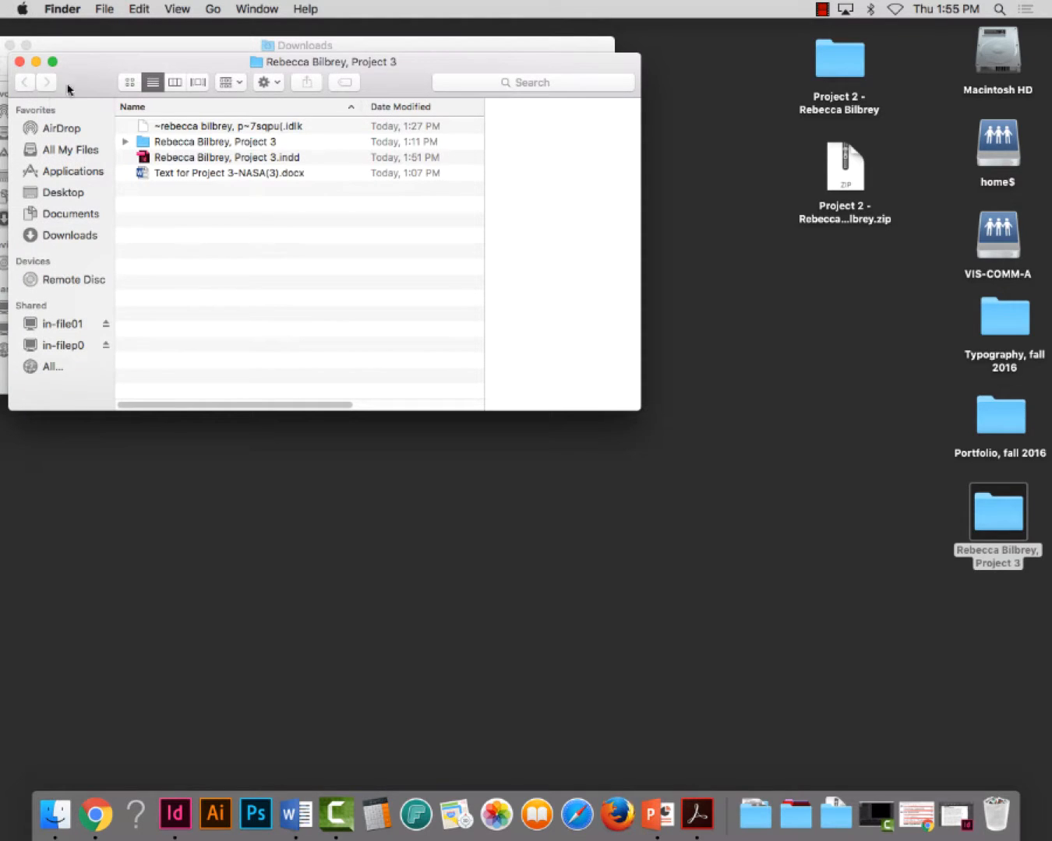
left_click_drag(77, 63, 700, 224)
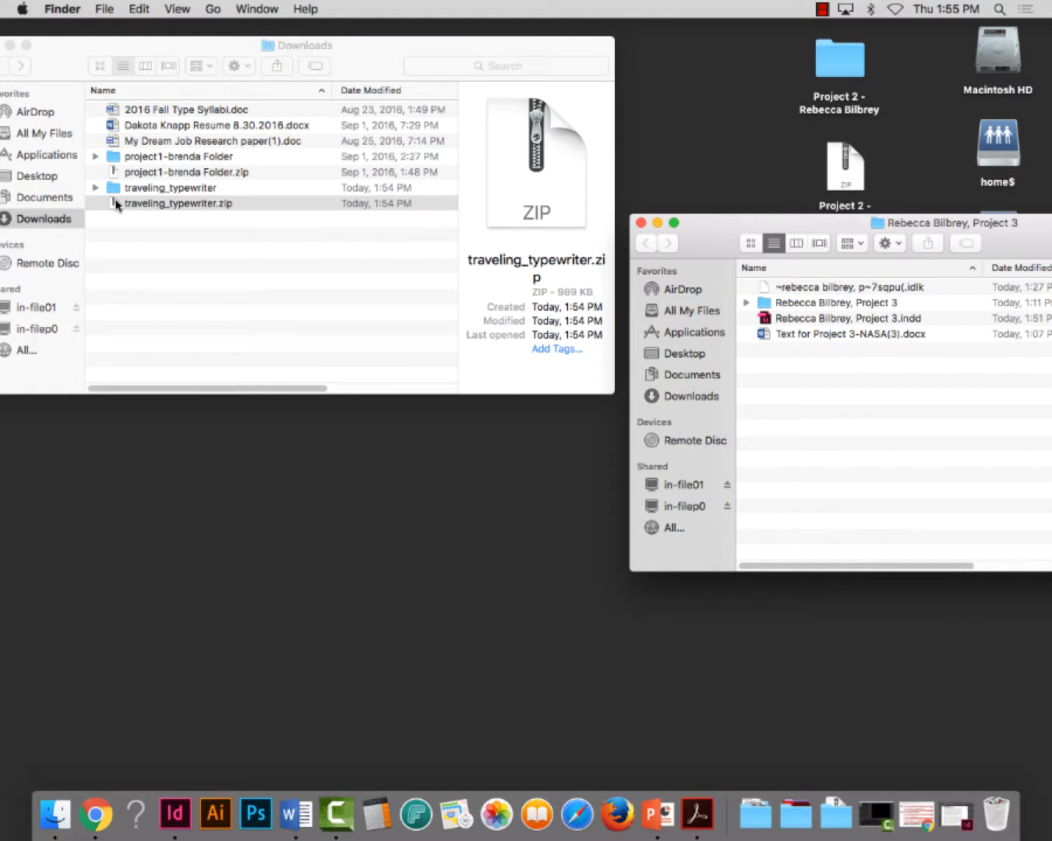
left_click_drag(115, 205, 860, 476)
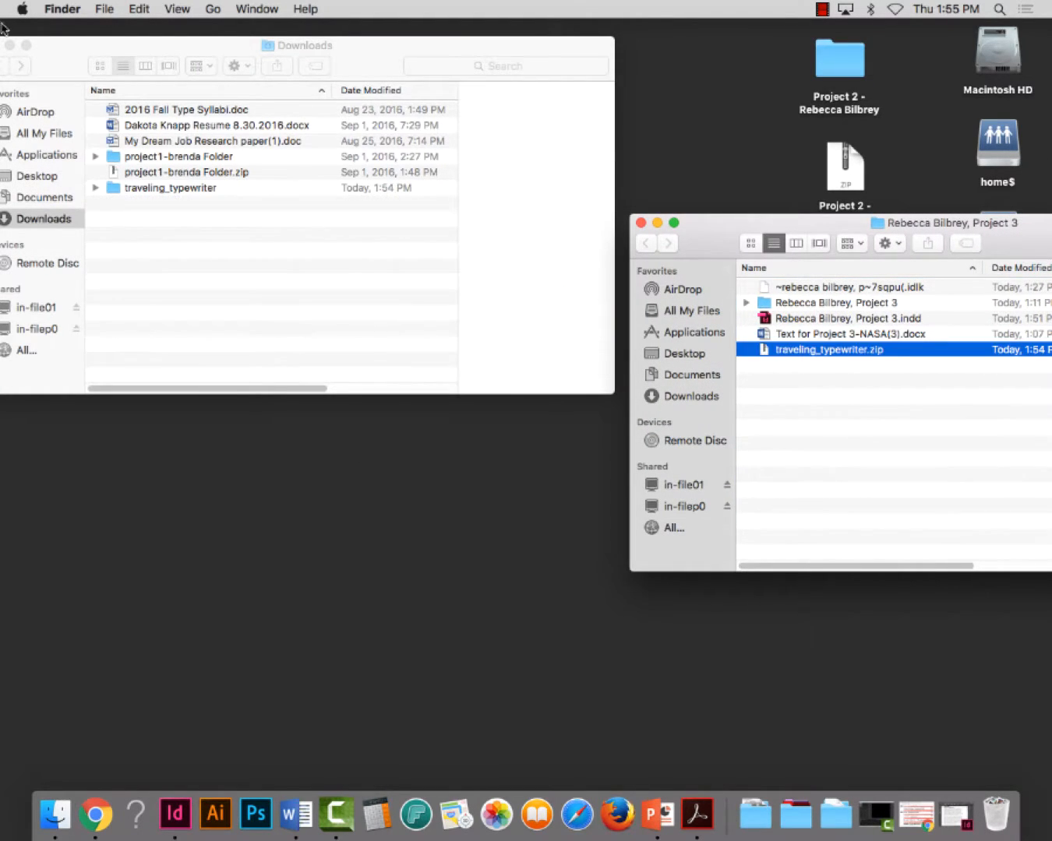
left_click_drag(33, 47, 100, 52)
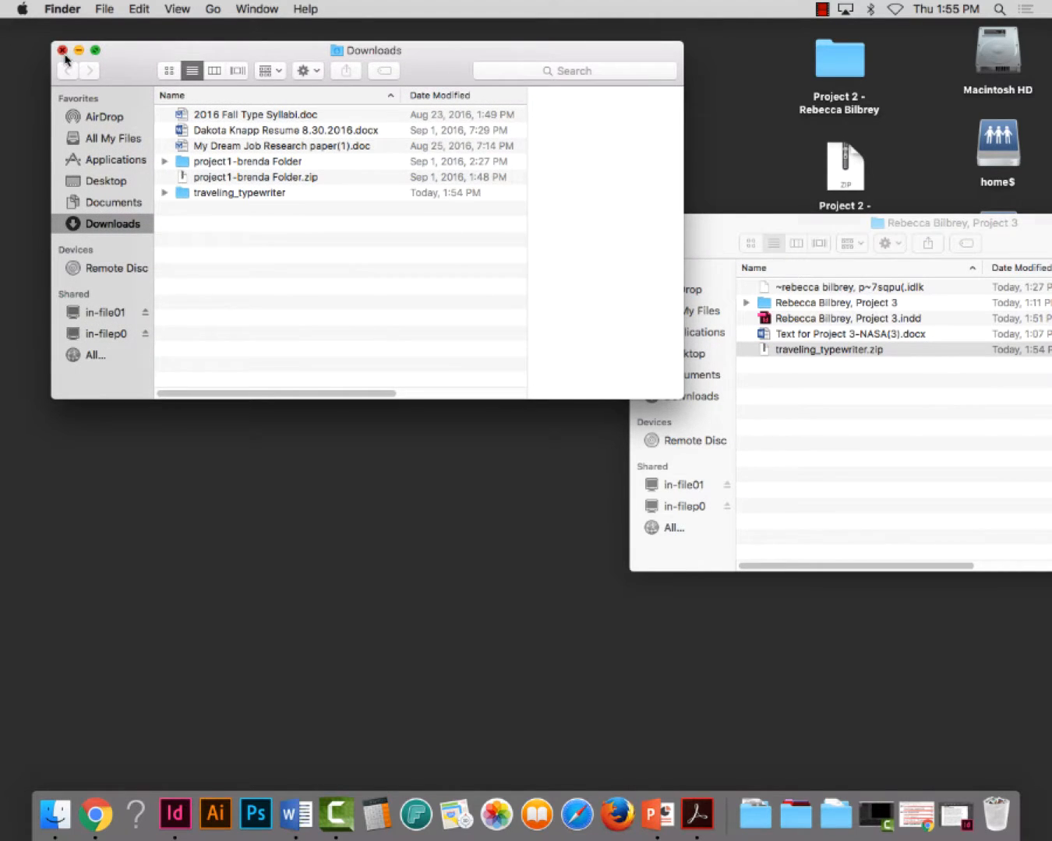
Close the Downloads window, extract traveling_typewriter.zip inside the Project 3 folder, and move that folder's window higher on the desktop
left_click(63, 51)
double_click(764, 353)
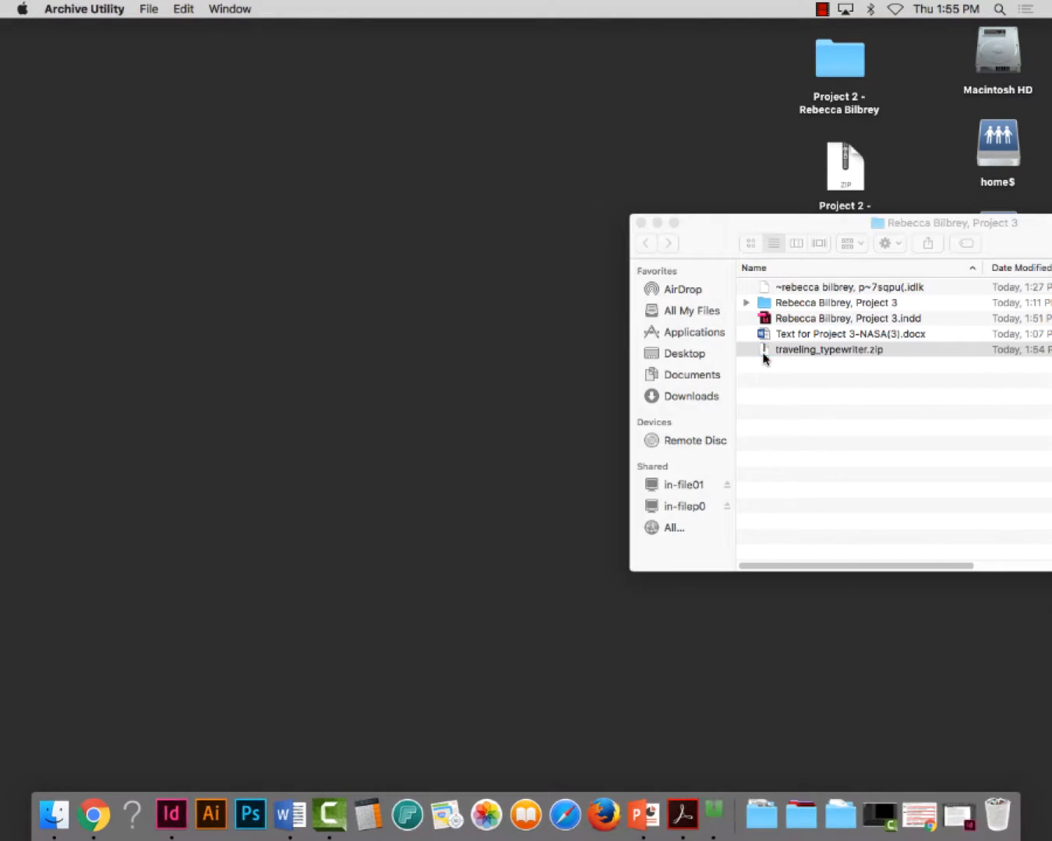
left_click_drag(747, 228, 582, 45)
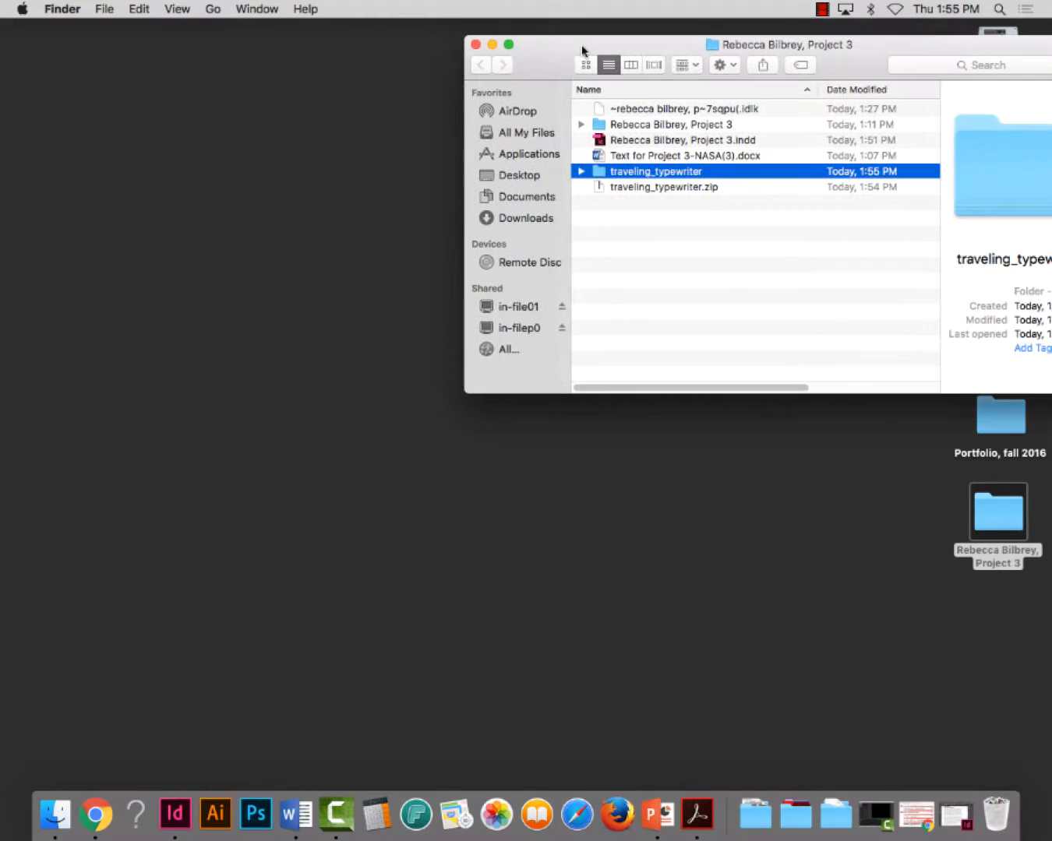
Open FontAgent and create a new font set named Project 3 Fonts
left_click(417, 829)
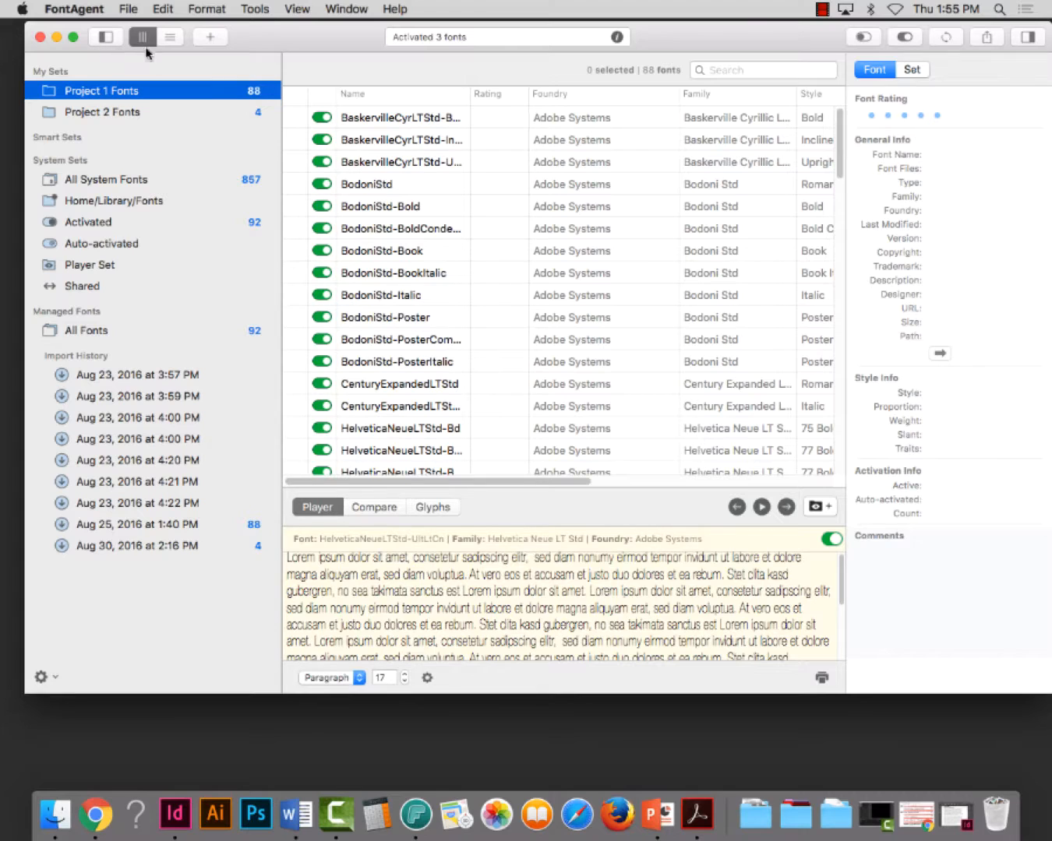
left_click(262, 8)
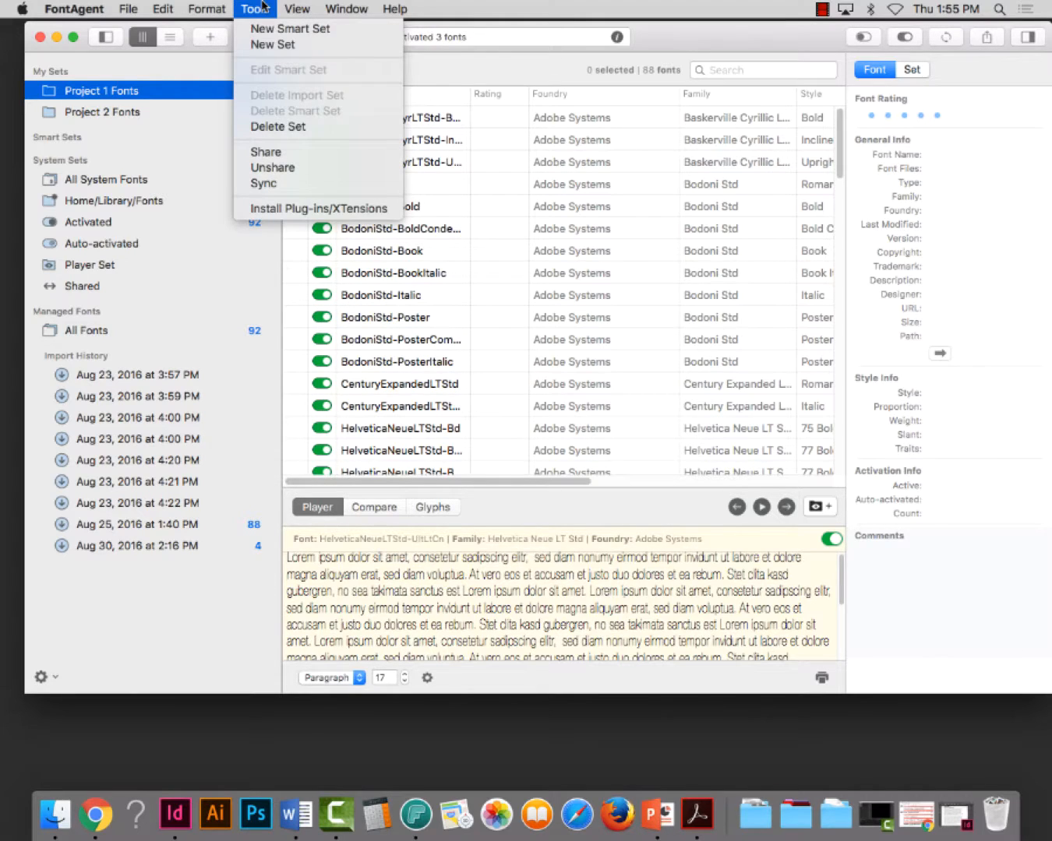
left_click(261, 44)
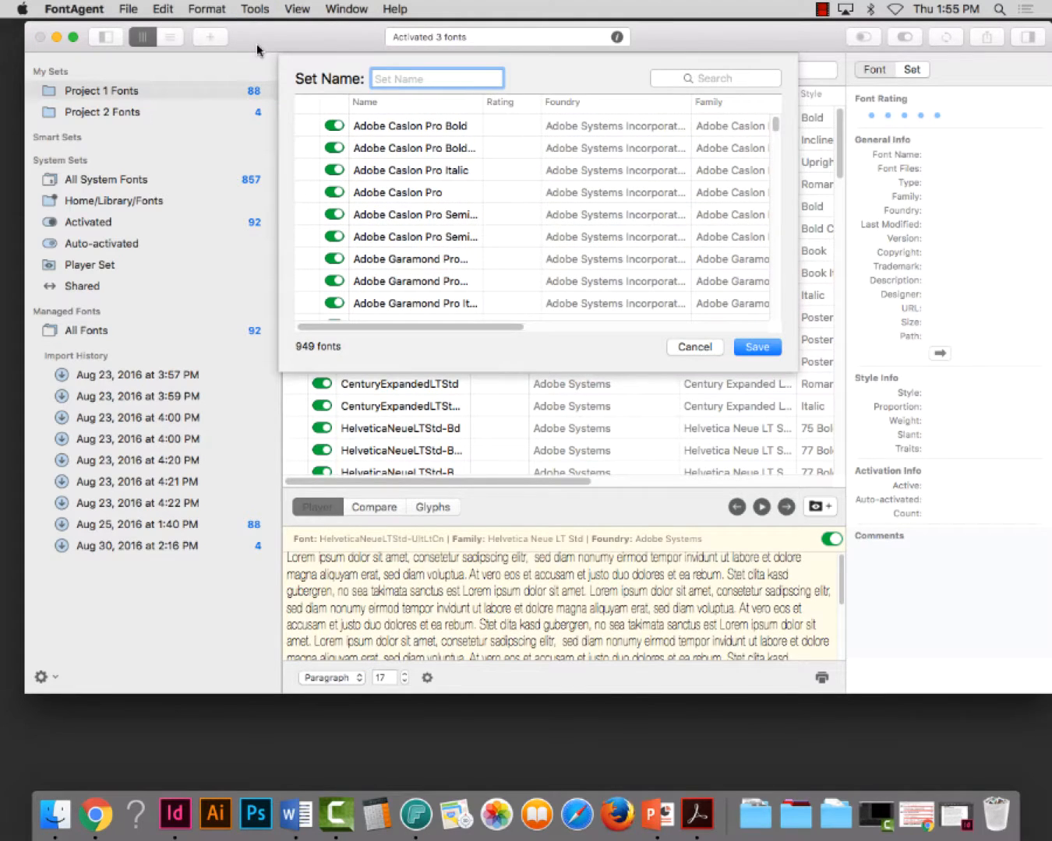
type("Project 3 Fonts")
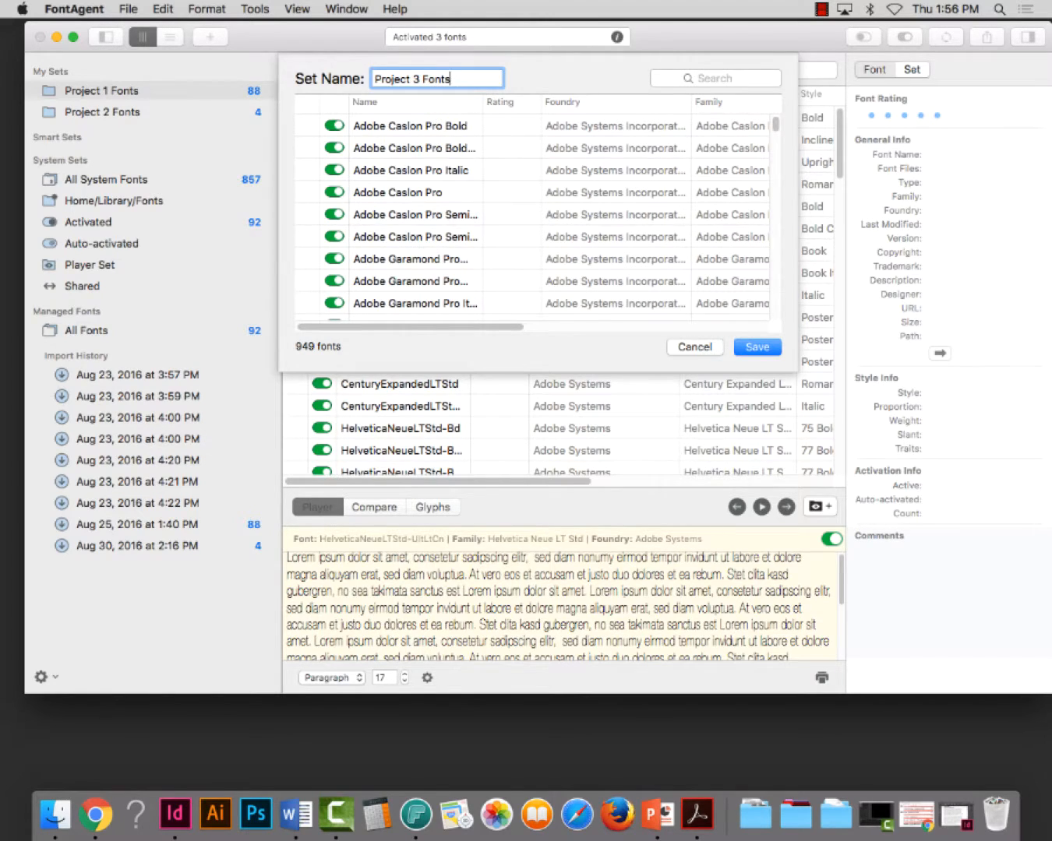
key("Return")
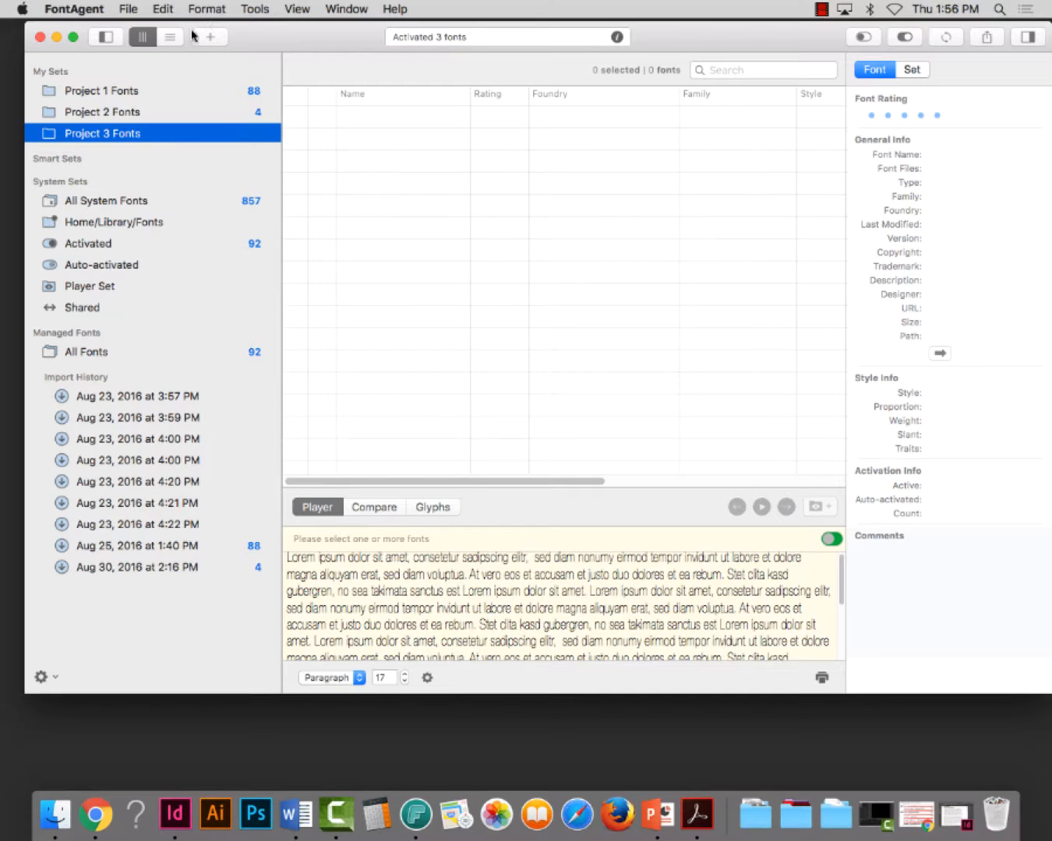
Import the traveling_typewriter folder from the desktop's Project 3 folder through the Project 3 Fonts set, and dismiss the import report
mouse_move(144, 141)
right_click(134, 138)
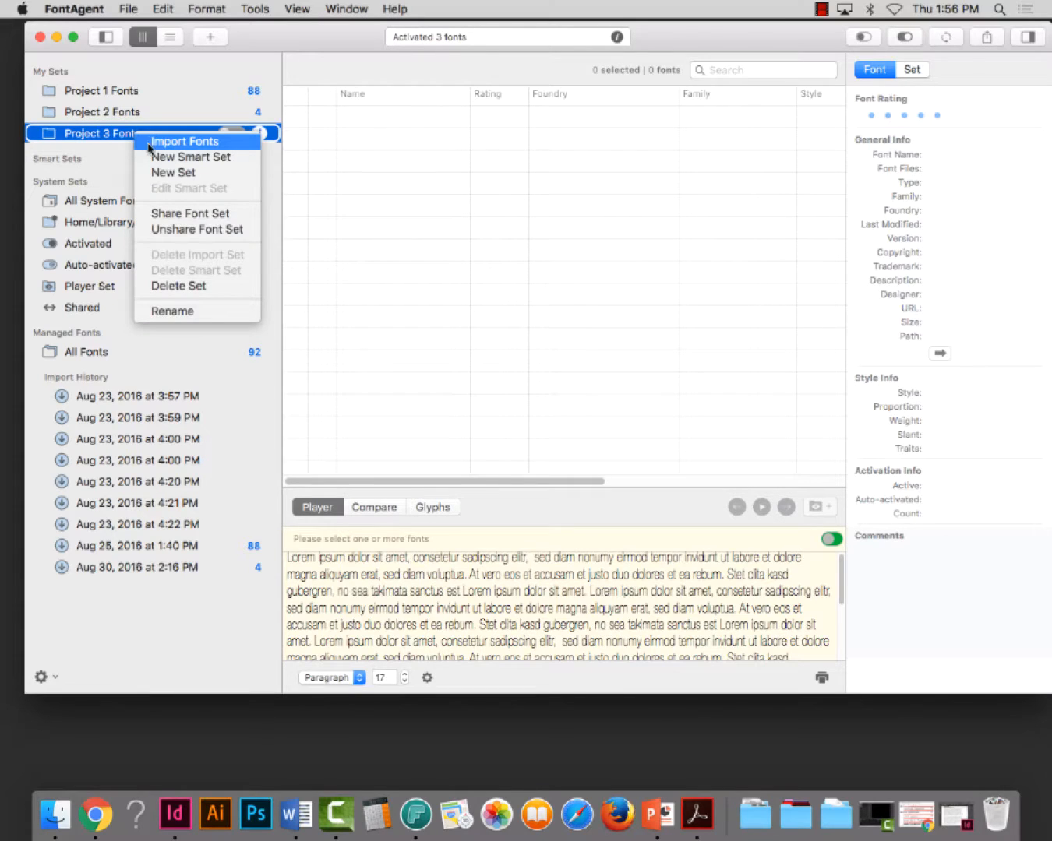
left_click(157, 144)
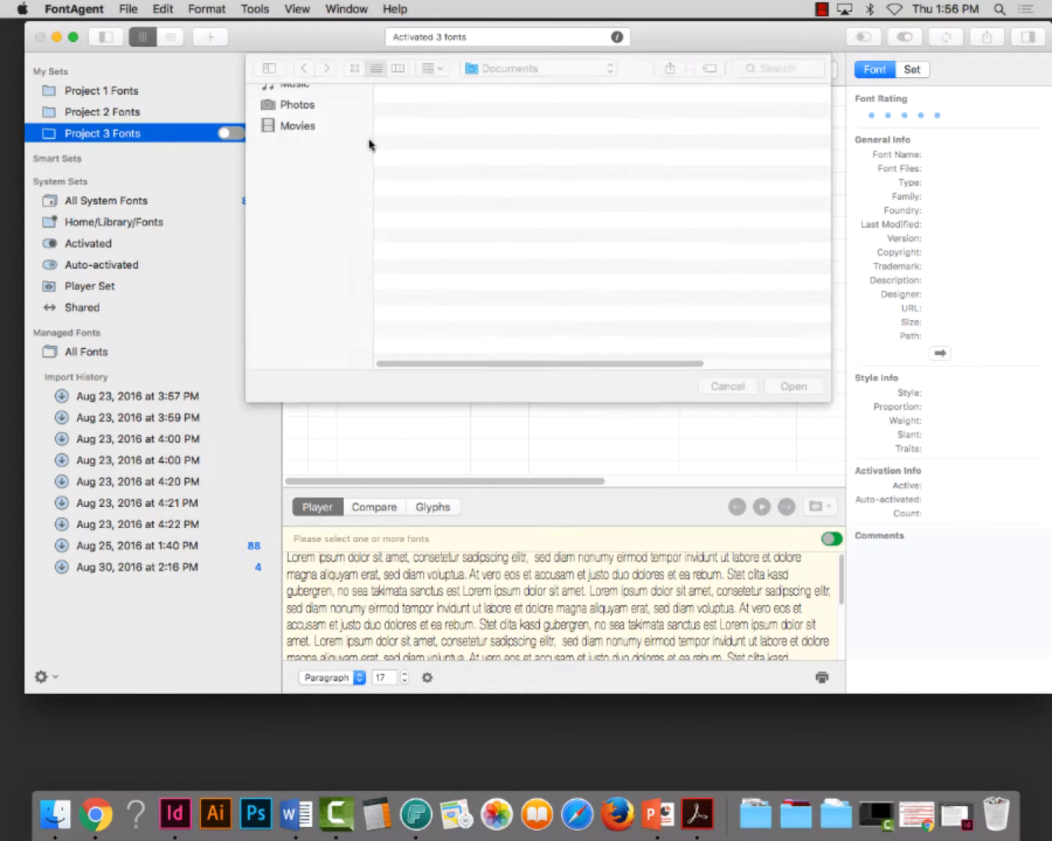
left_click(313, 140)
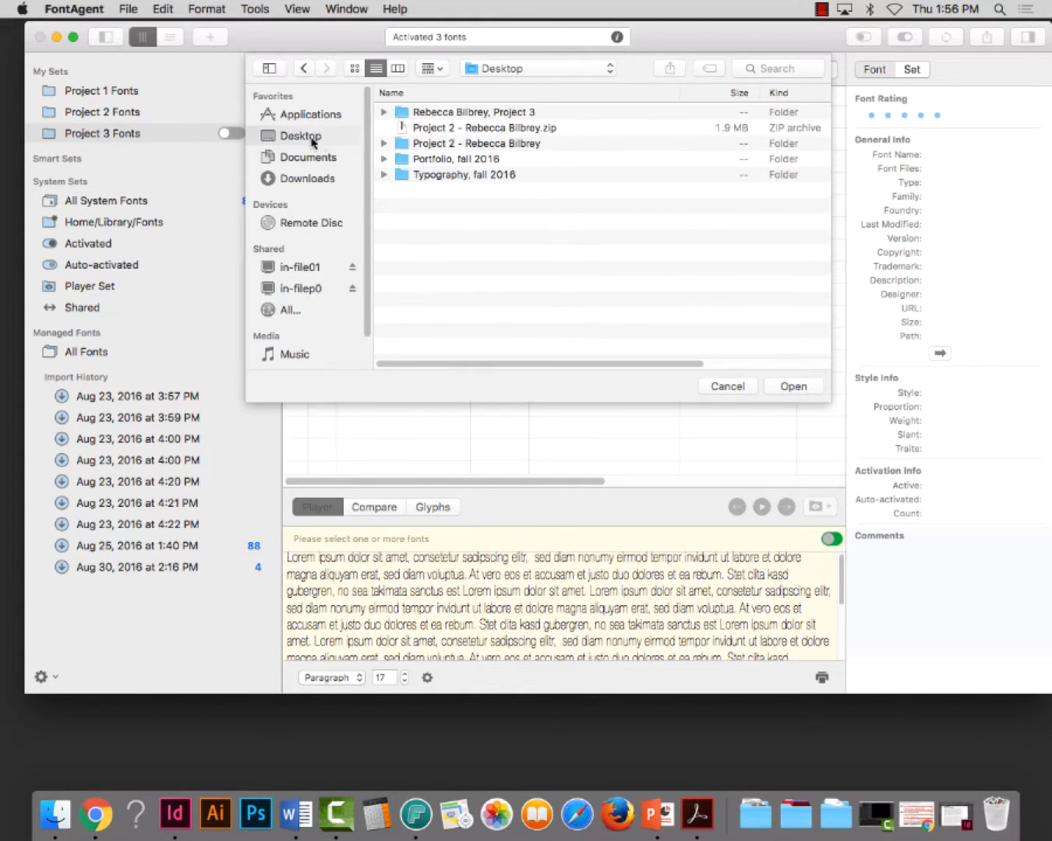
left_click(443, 116)
double_click(443, 116)
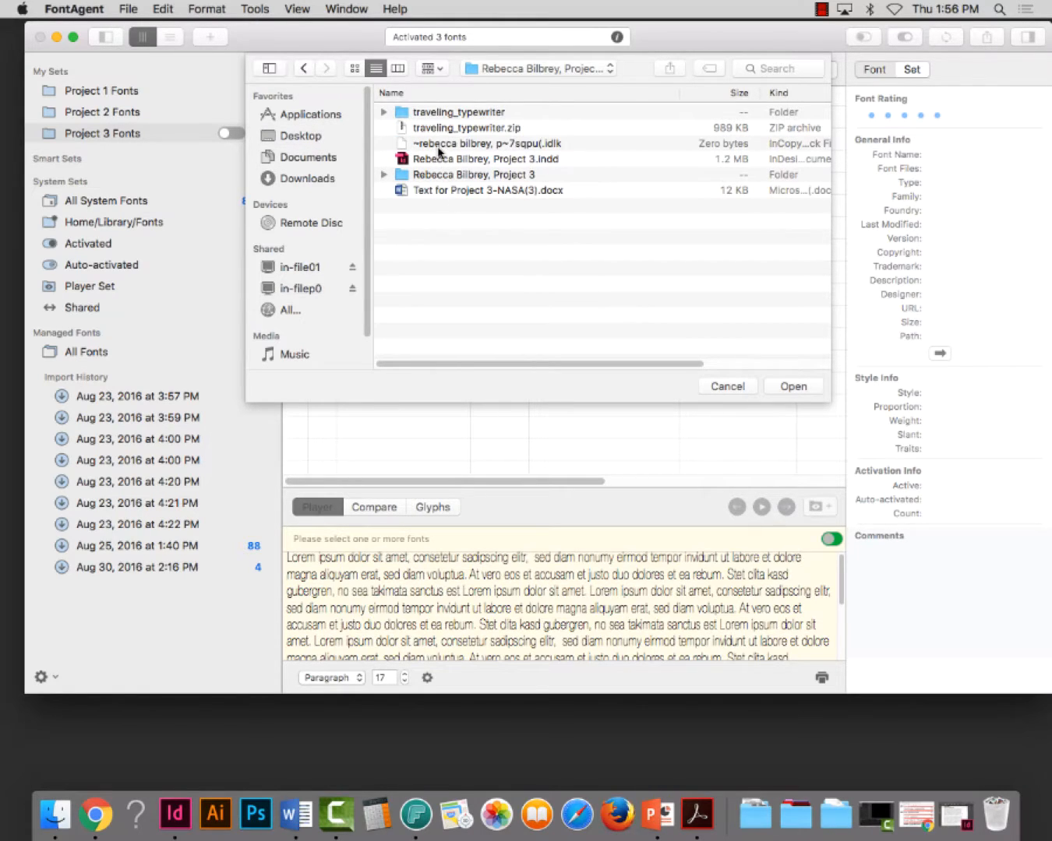
left_click(417, 113)
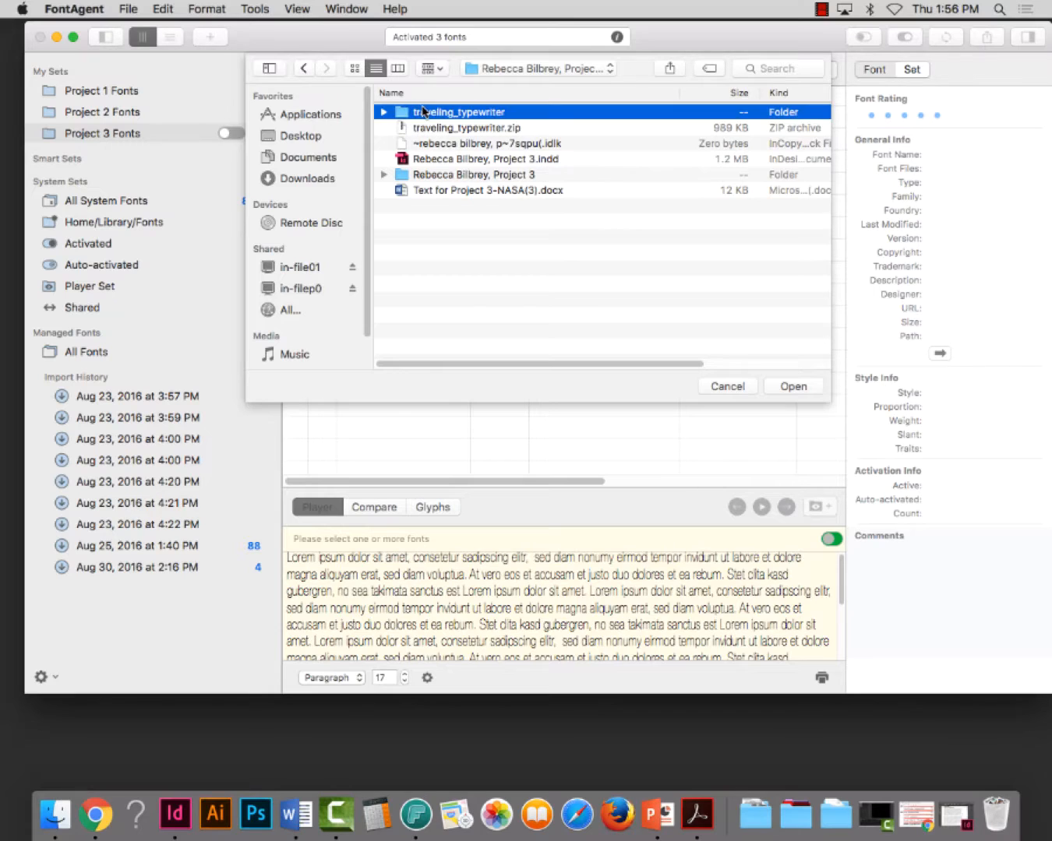
left_click(786, 387)
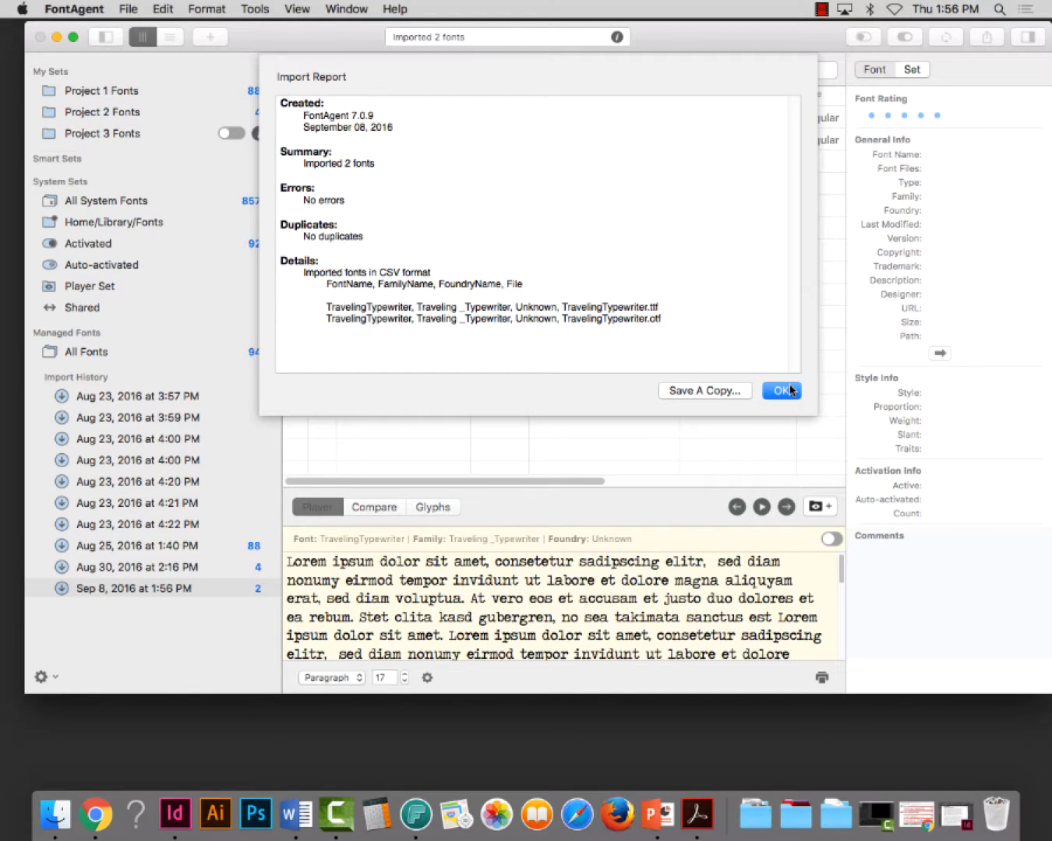
left_click(786, 392)
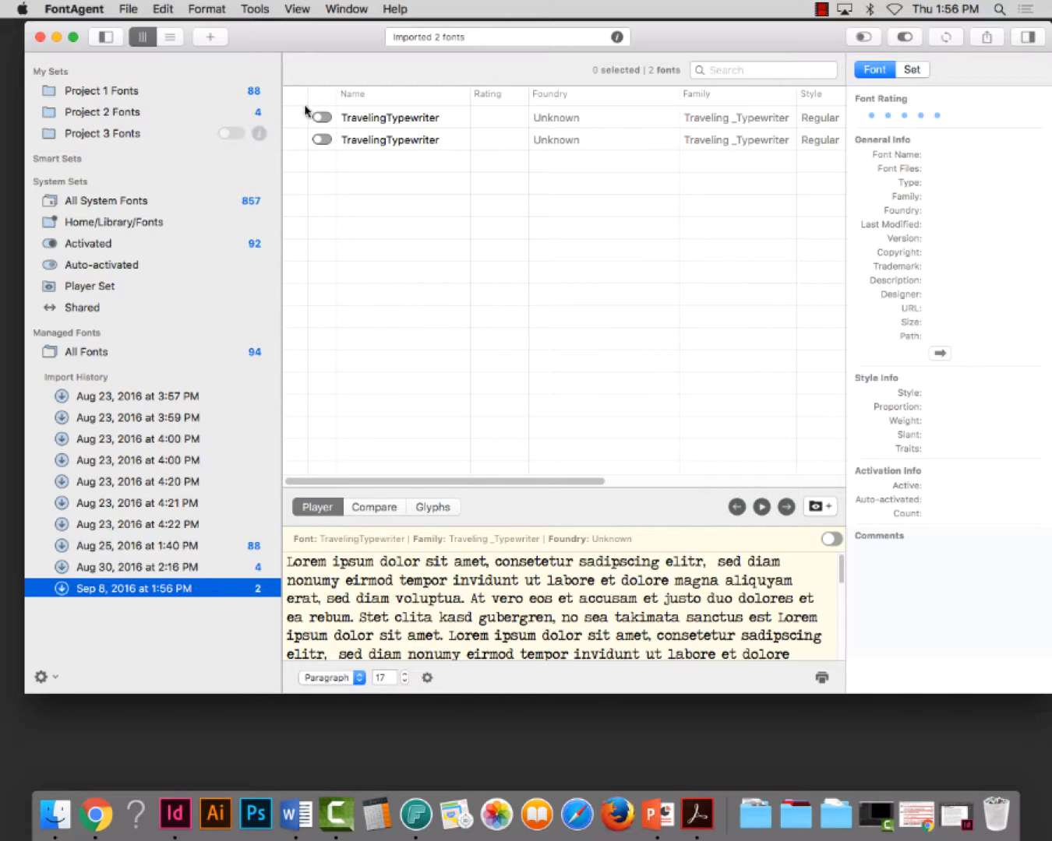
Add both imported TravelingTypewriter fonts to the Project 3 Fonts set, activate the set, and close the FontAgent window
left_click(356, 117)
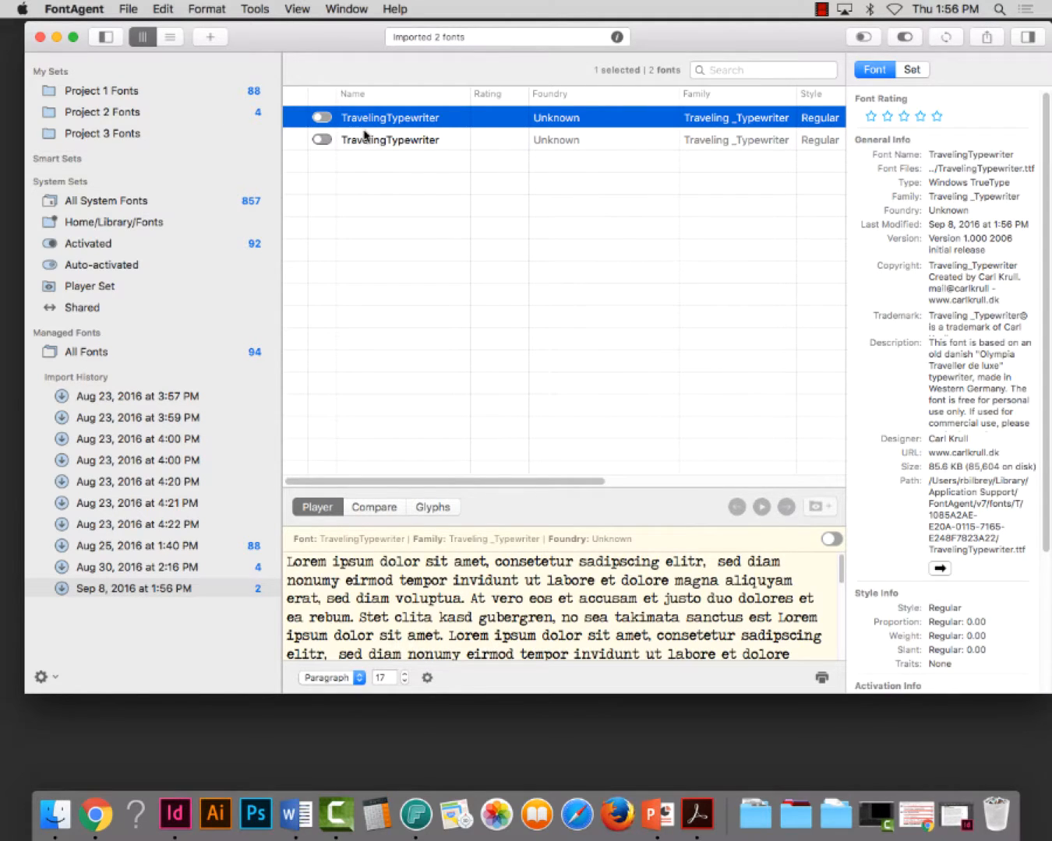
left_click(364, 140, "shift")
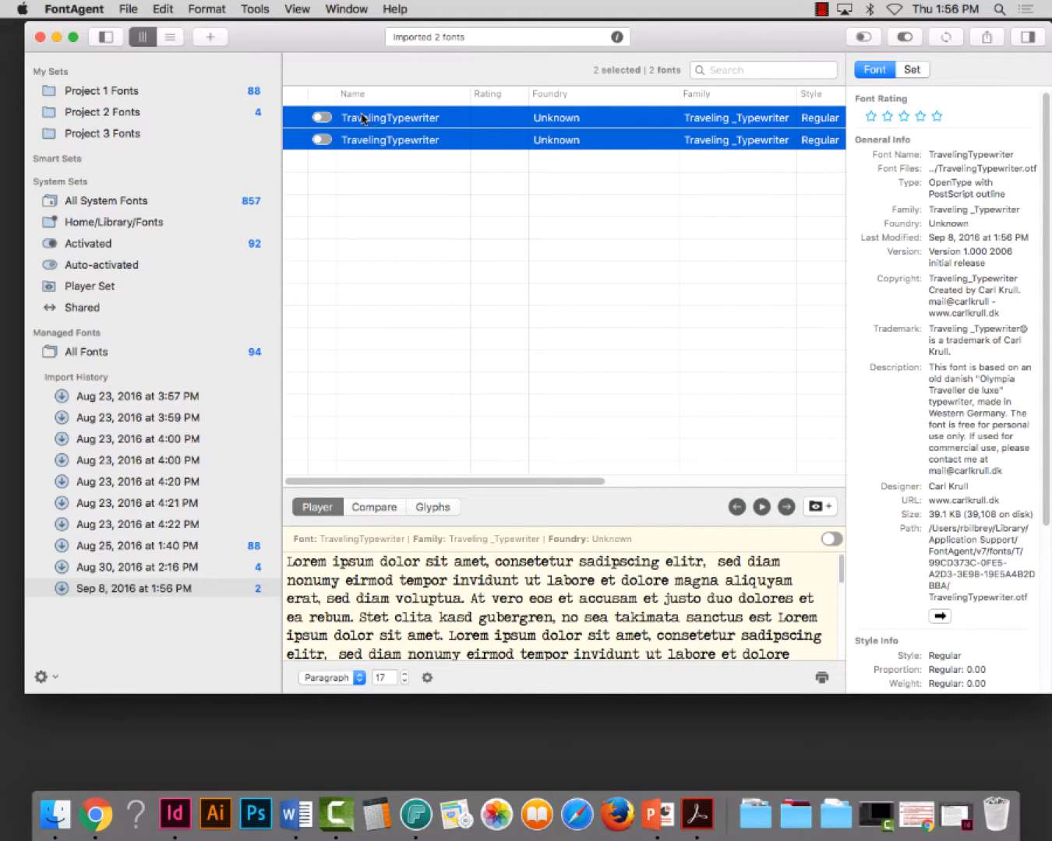
left_click_drag(362, 118, 97, 134)
left_click(224, 135)
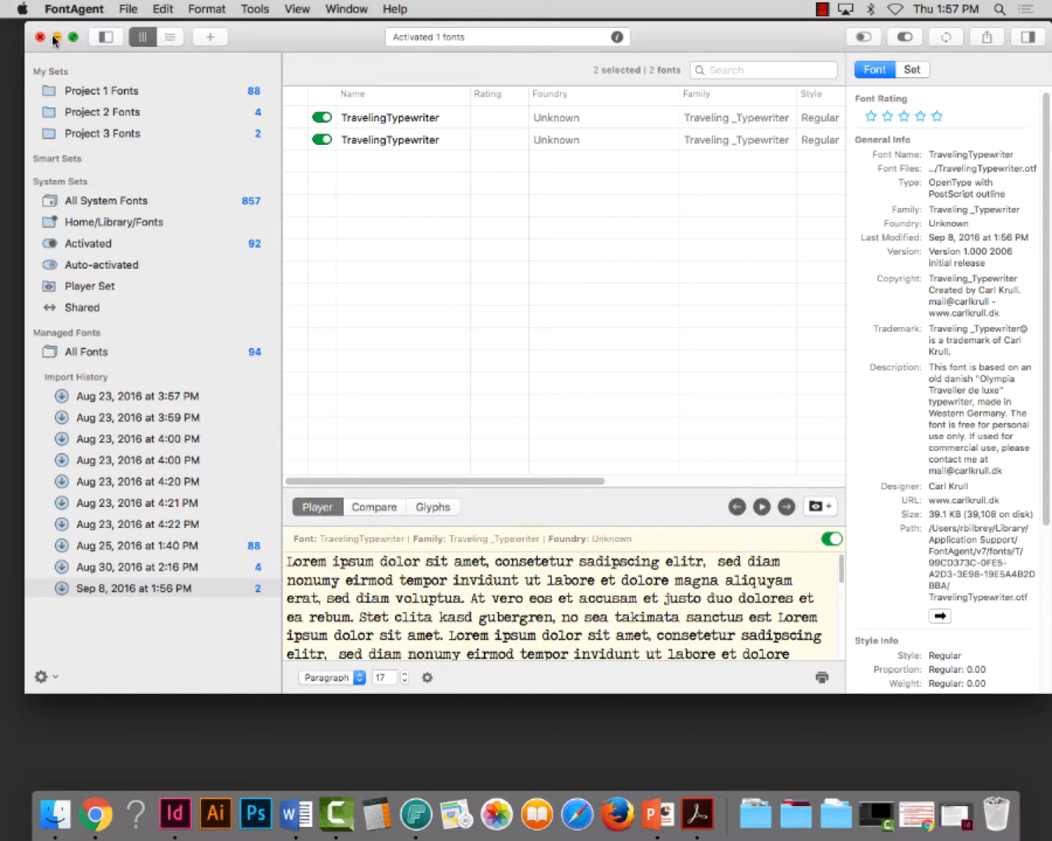
left_click(40, 36)
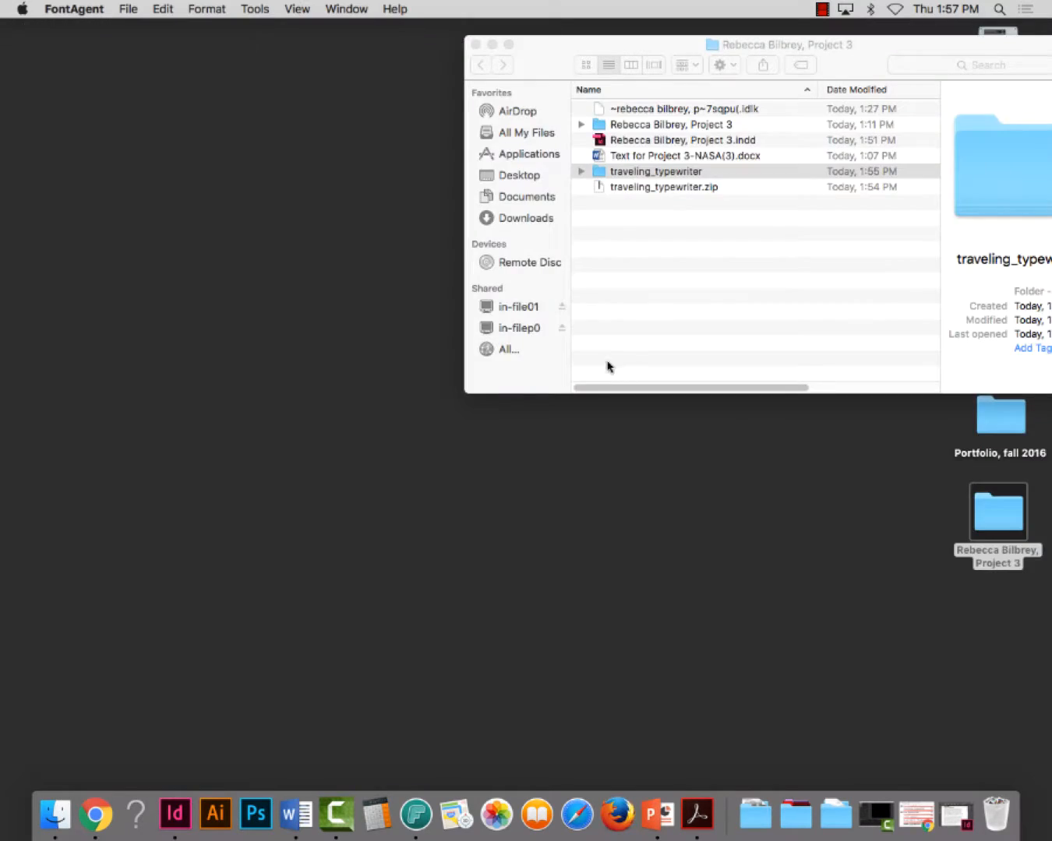
Restore the InDesign document, and view the Free Font before and after samples on the Week 3 course page in Chrome
left_click(168, 827)
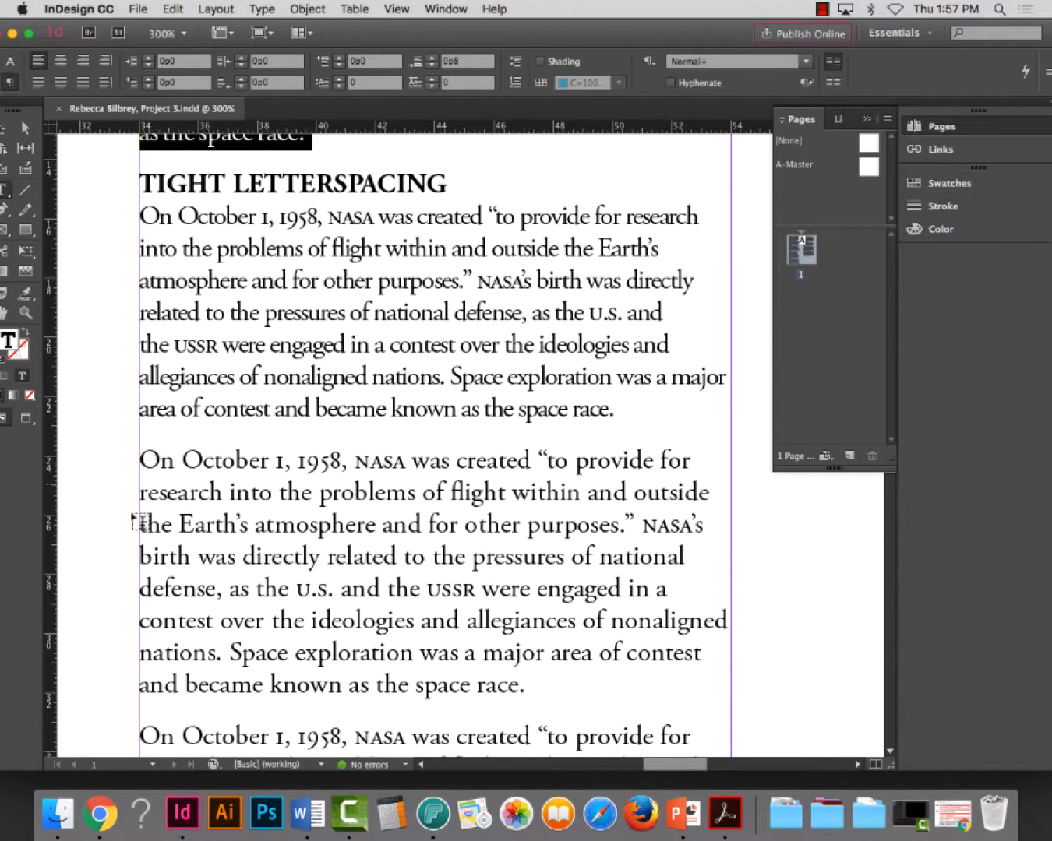
left_click(99, 815)
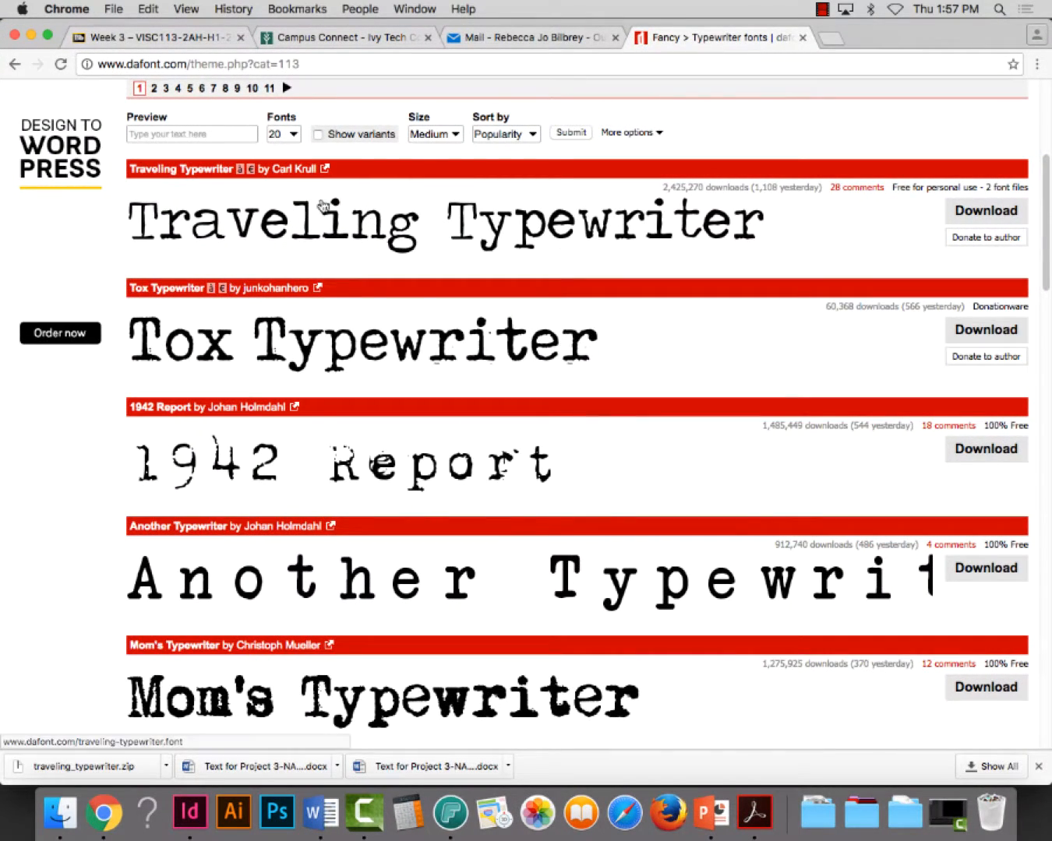
left_click(197, 38)
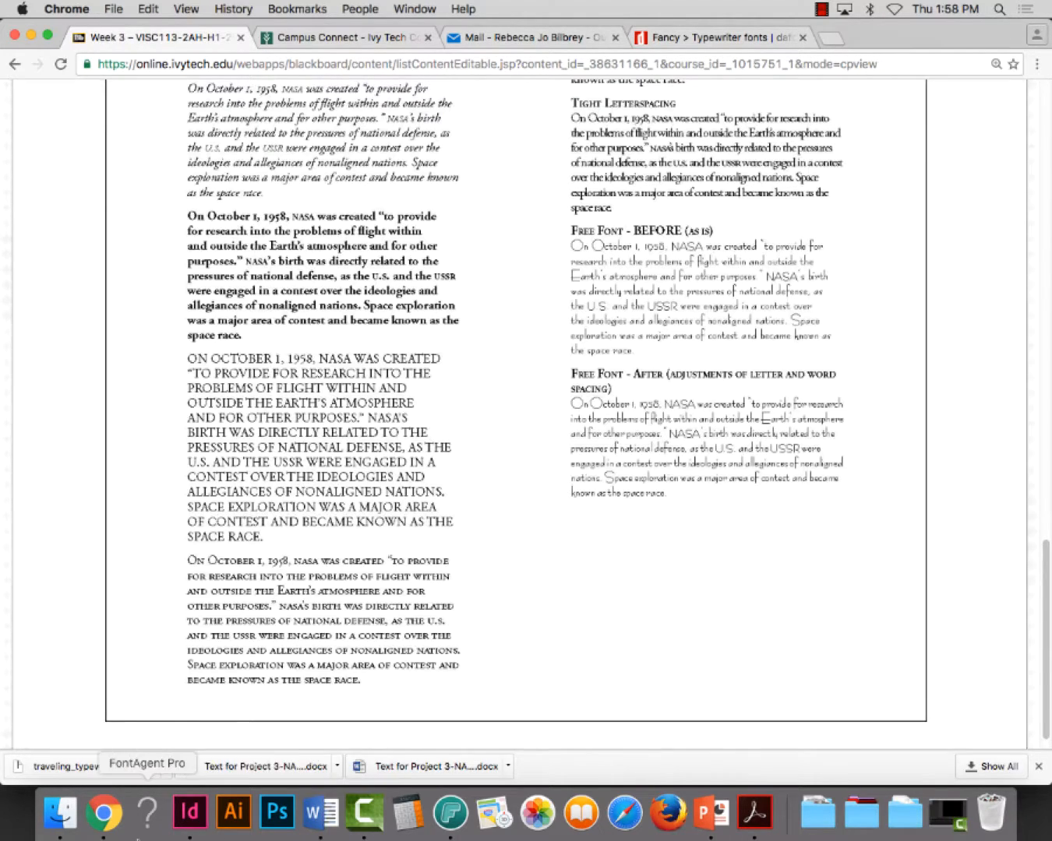
Return to InDesign and copy the TIGHT LETTERSPACING heading to its own line above the next NASA paragraph
left_click(192, 813)
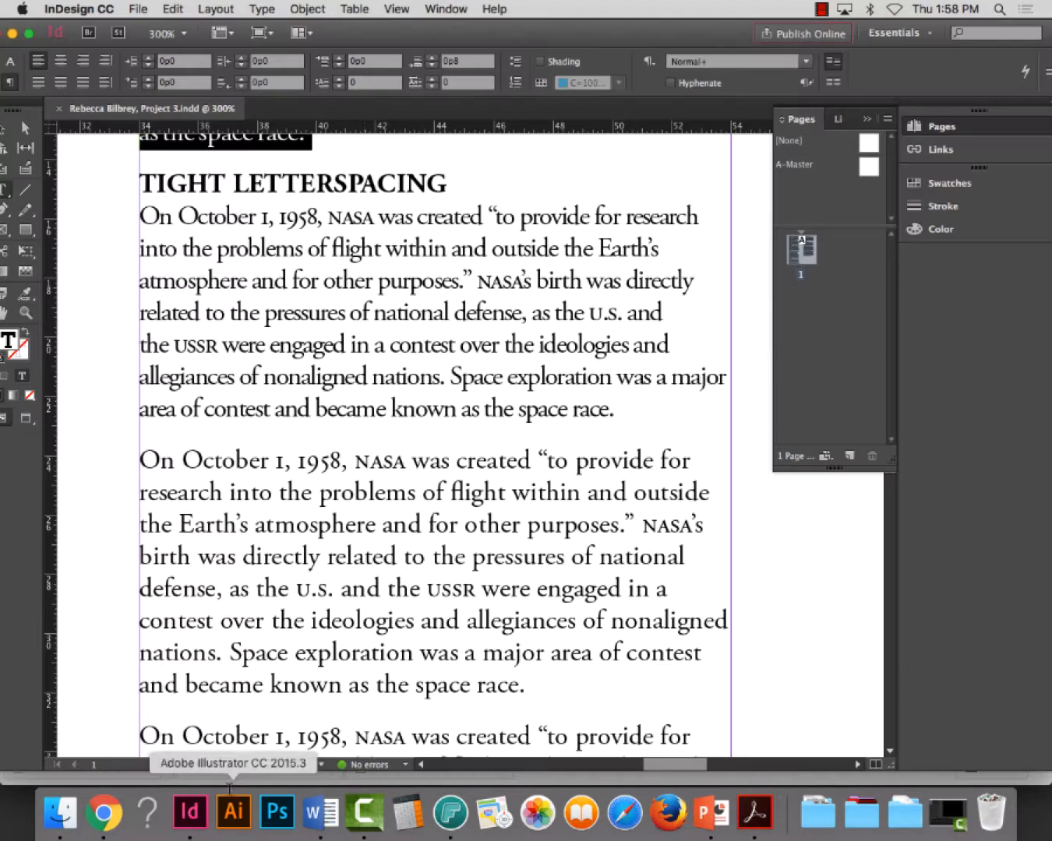
triple_click(231, 183)
key("super+c")
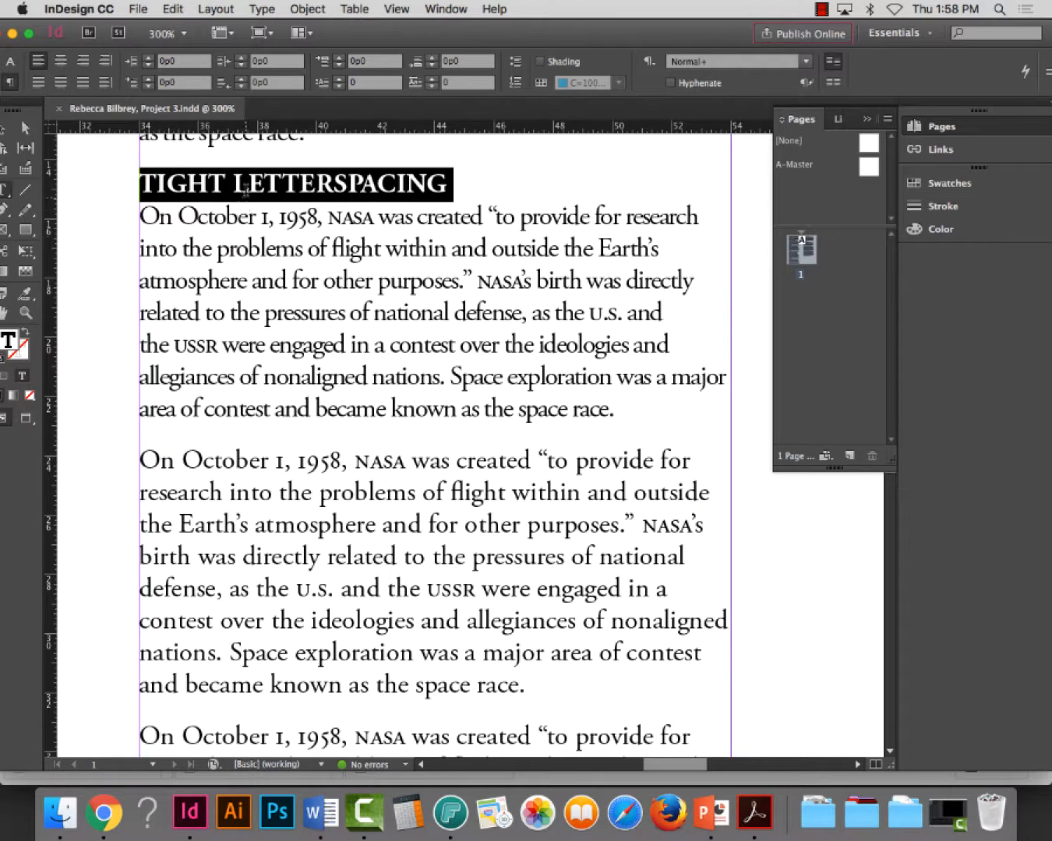
left_click(141, 459)
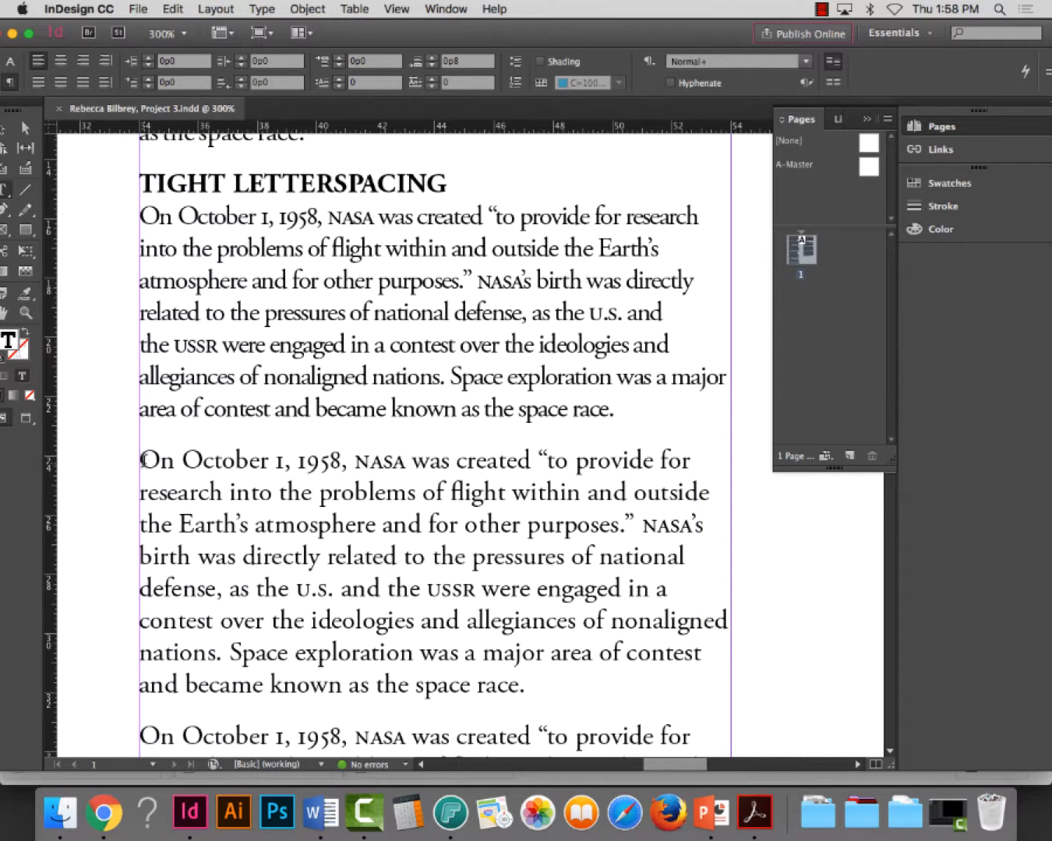
key("super+v")
key("Return")
key("BackSpace")
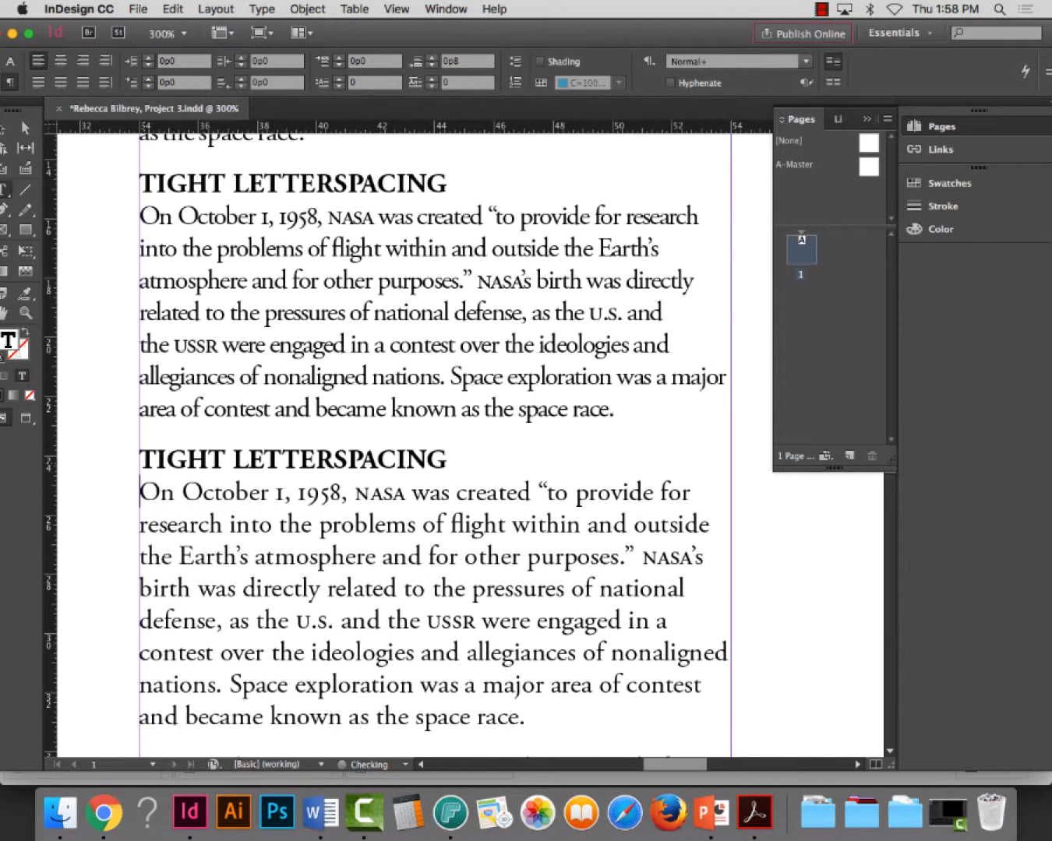
Replace the duplicated TIGHT LETTERSPACING heading with FREE FONT - BEFORE on its own line
triple_click(243, 466)
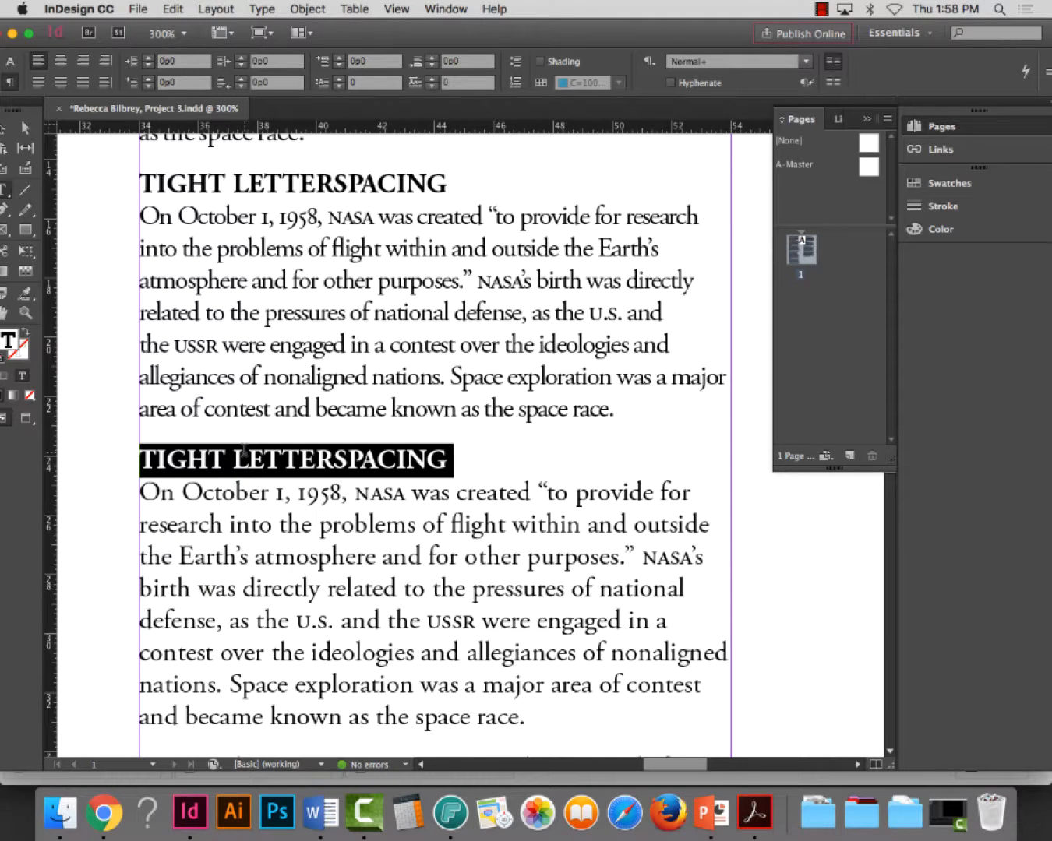
type("FREE")
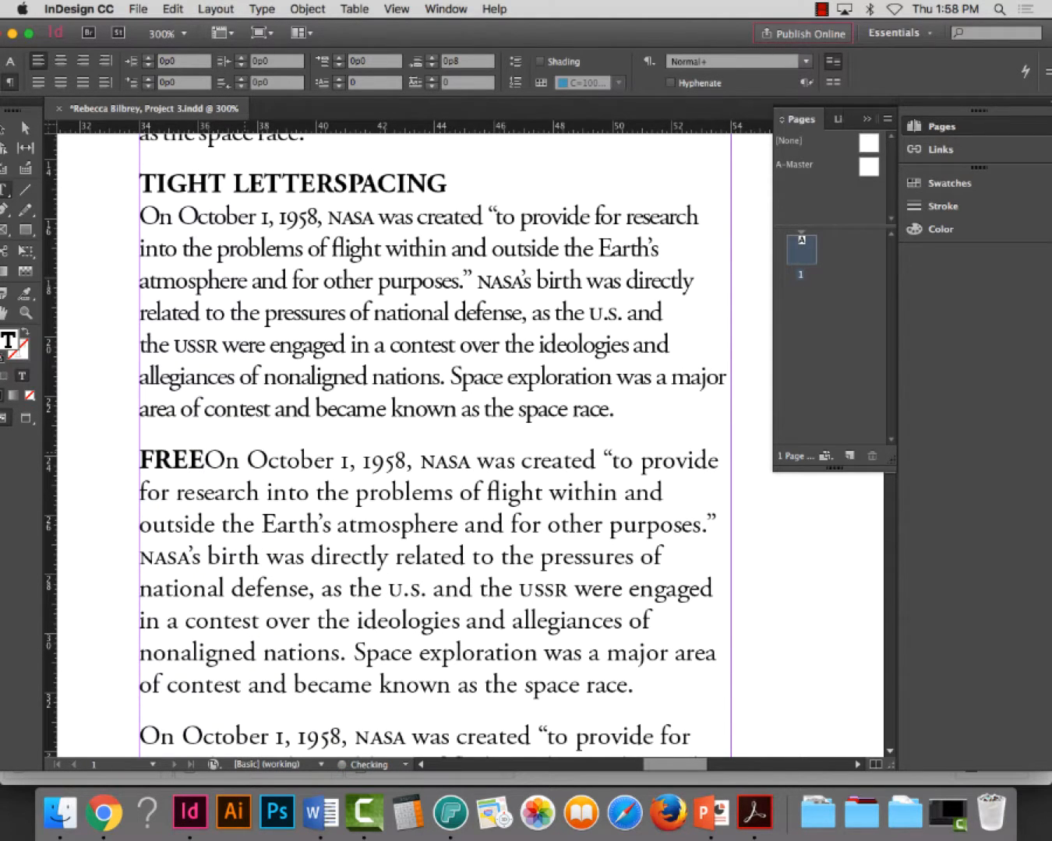
type(" FONT - BE")
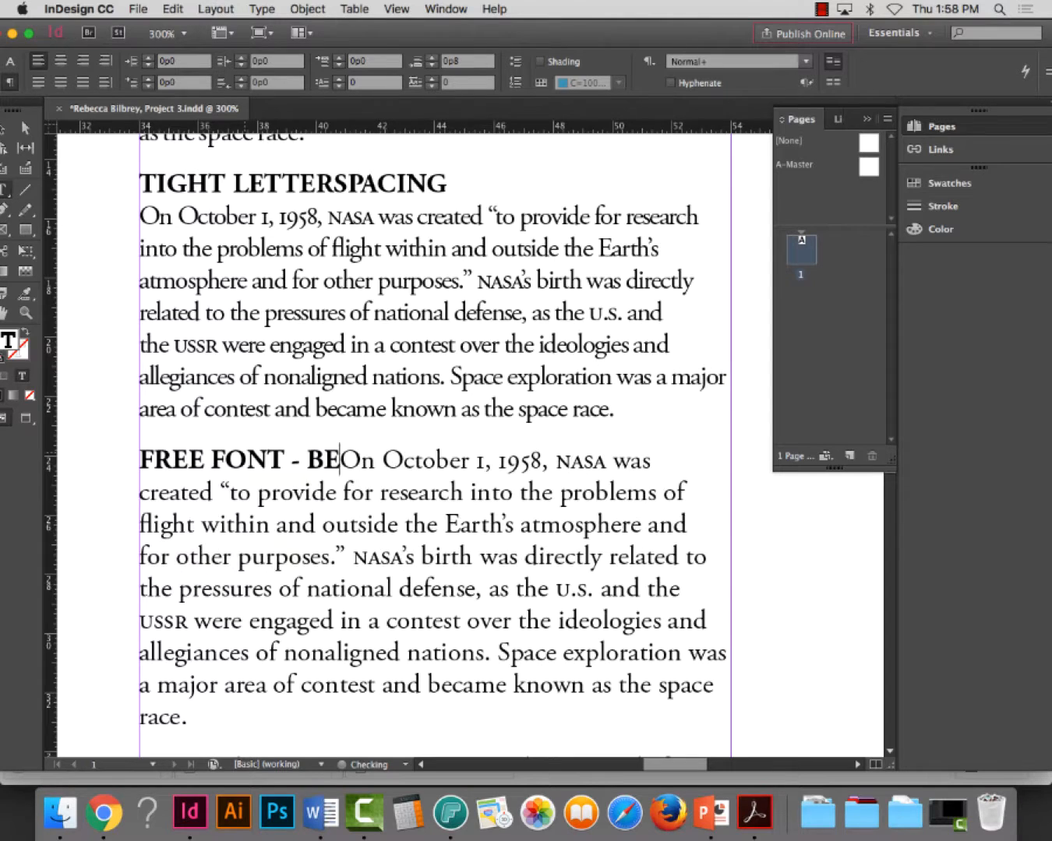
type("FORE")
key("Return")
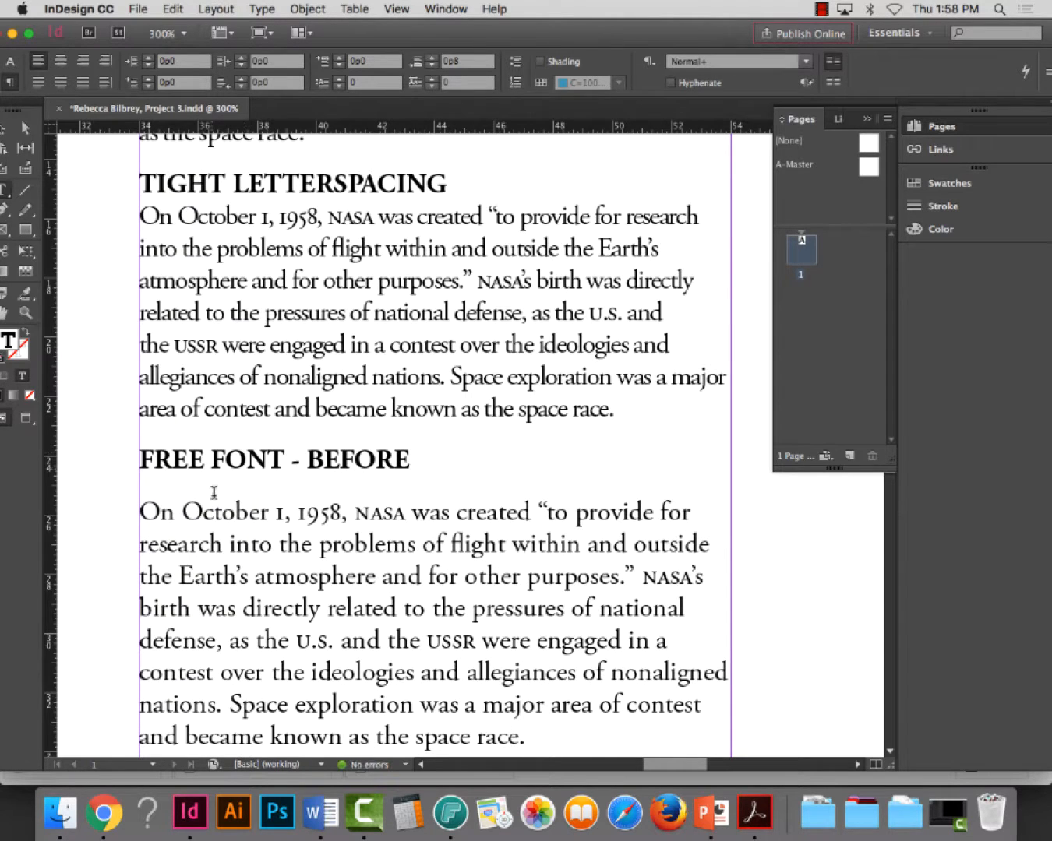
Set the space after the FREE FONT - BEFORE heading to 0
double_click(249, 465)
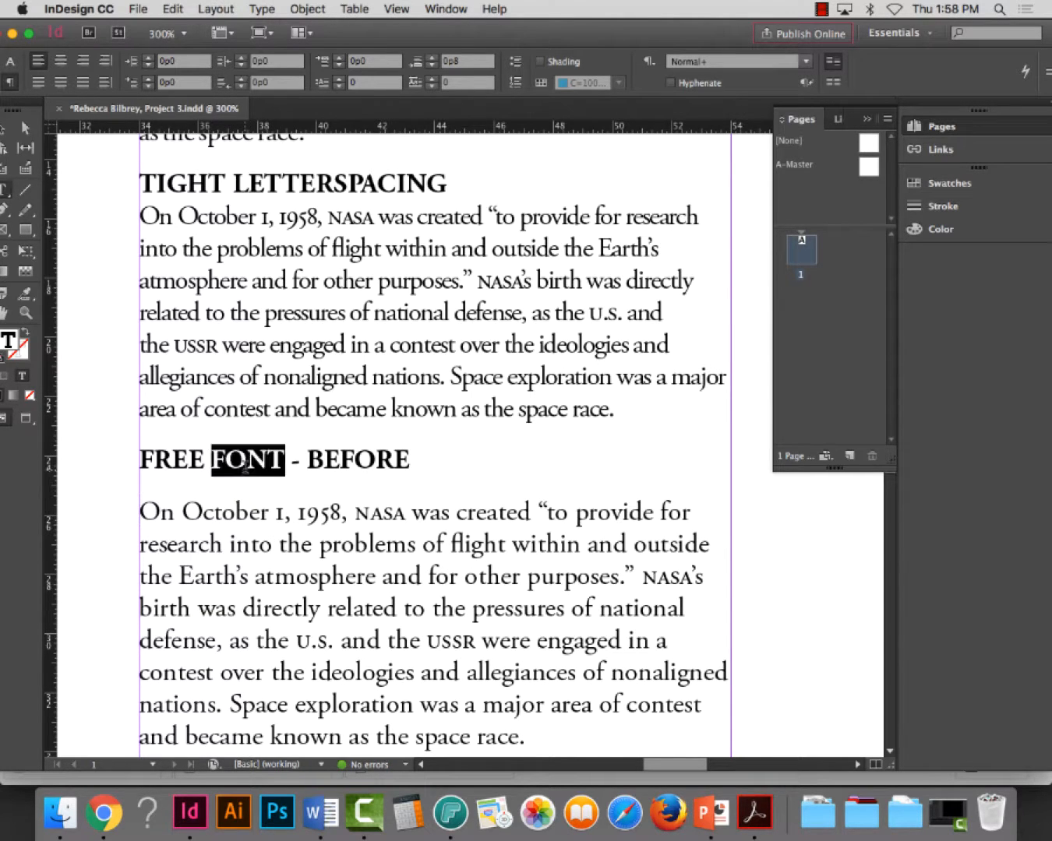
triple_click(255, 469)
key("cmd+c")
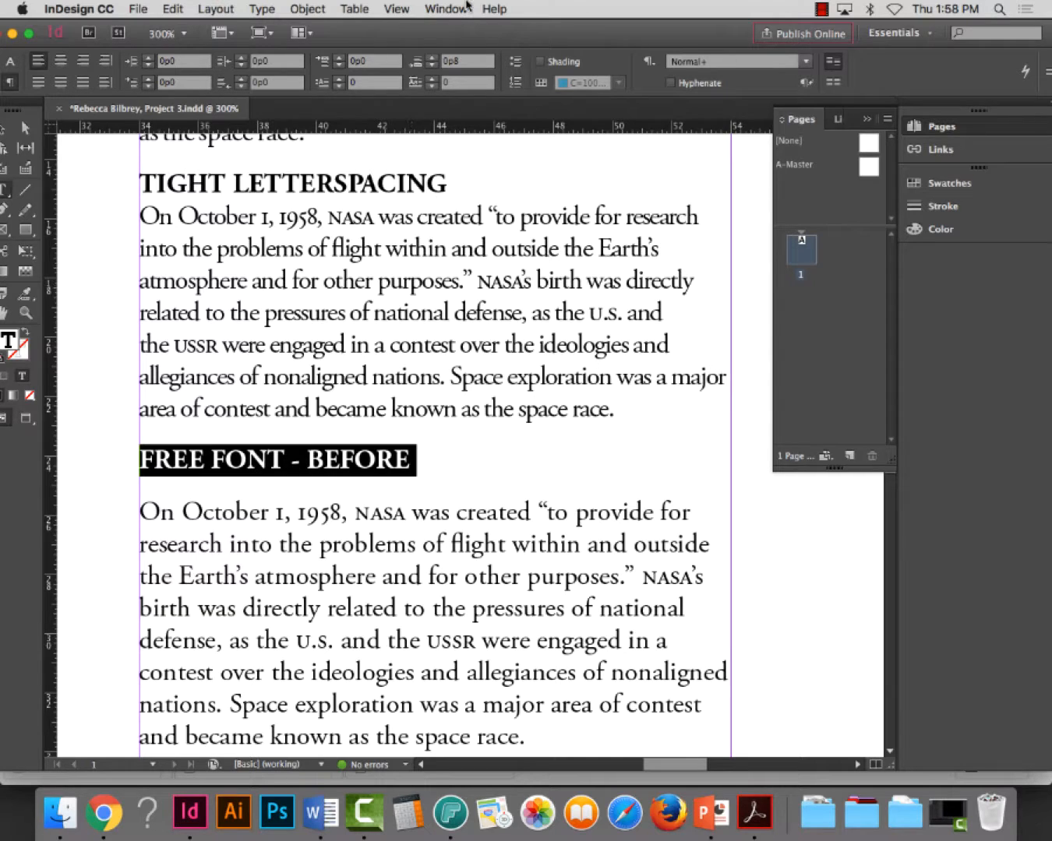
left_click(467, 61)
type("0")
key("Return")
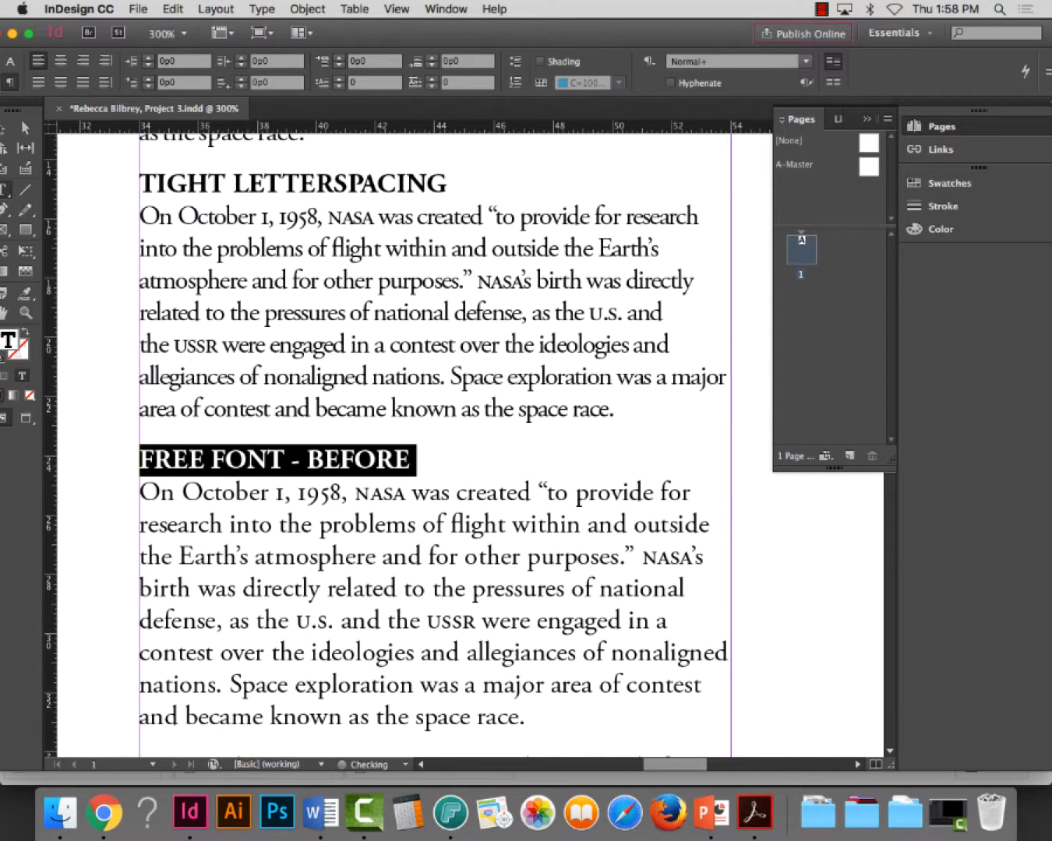
Insert a copy of the FREE FONT - BEFORE heading above the following NASA paragraph
scroll(307, 499, "down", 6)
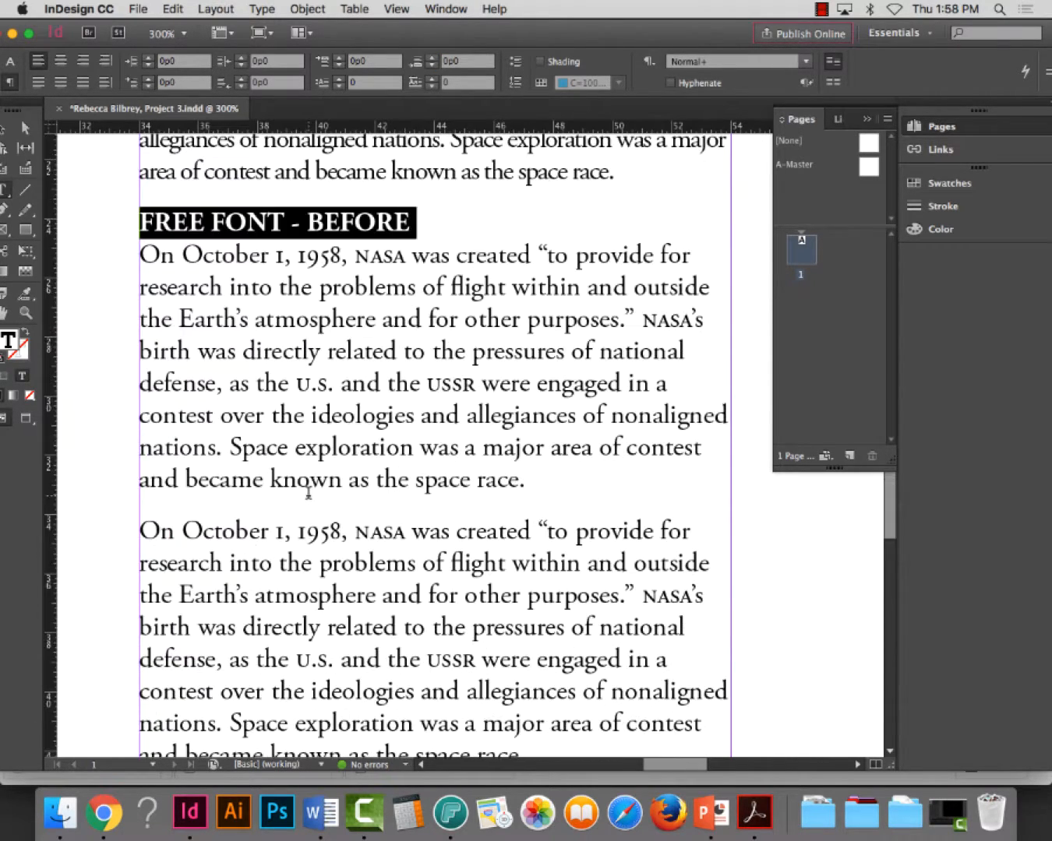
left_click(147, 532)
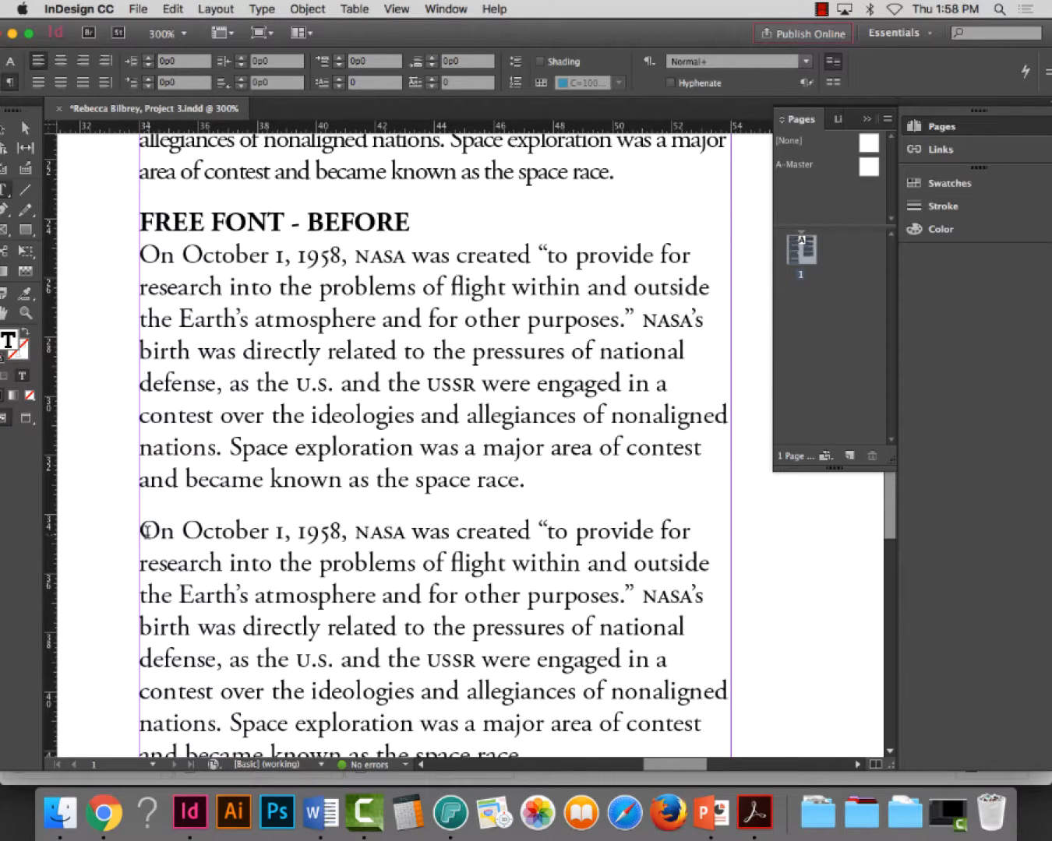
key("cmd+v")
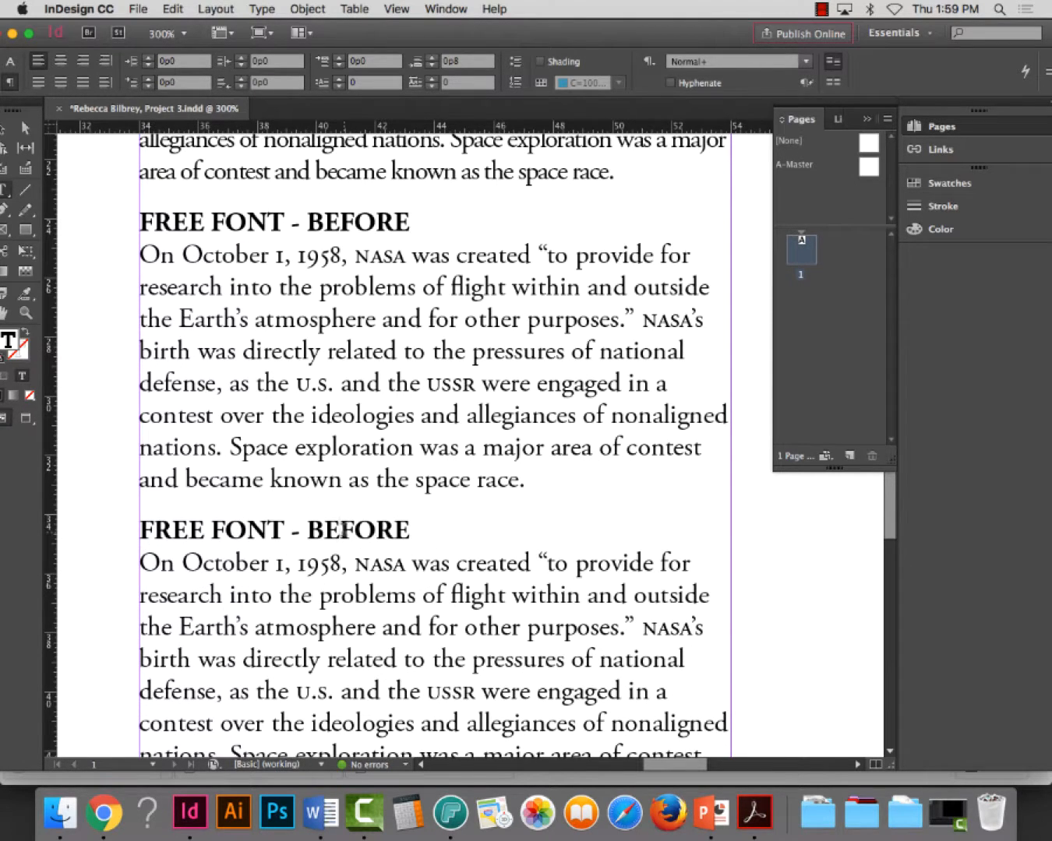
Change the second FREE FONT heading to read FREE FONT - AFTER and save the document
double_click(346, 531)
type("AFT")
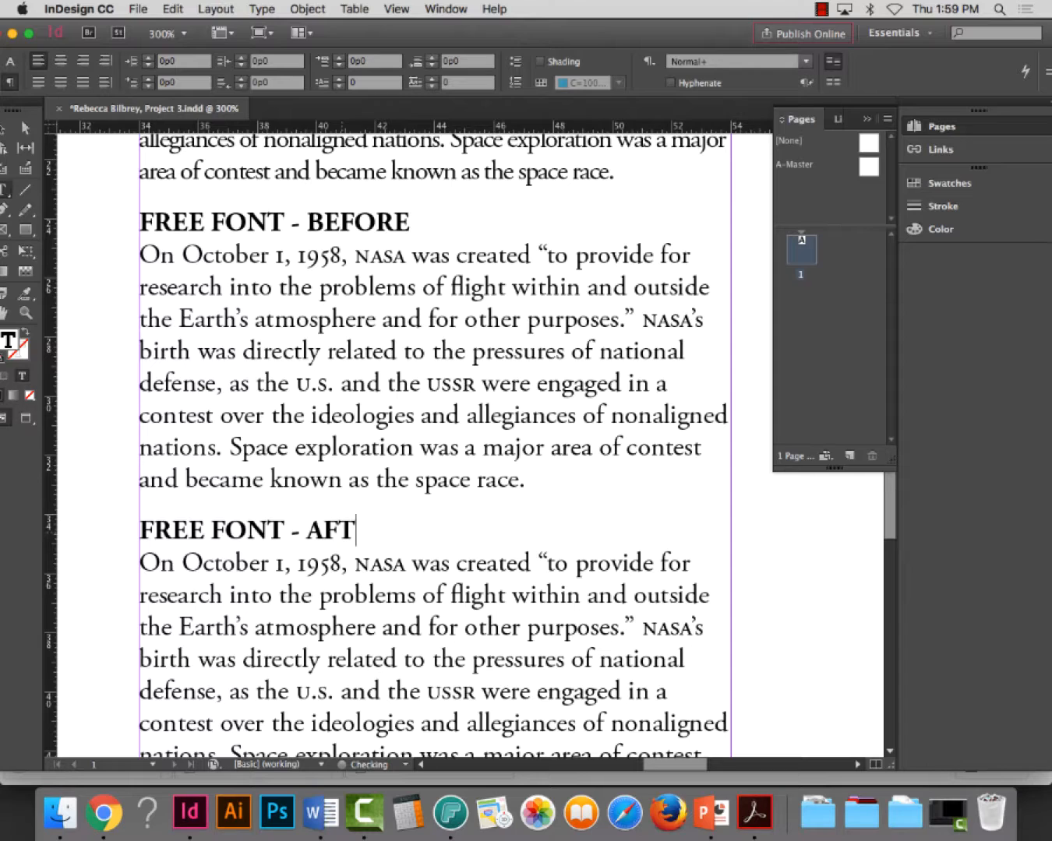
type("ER")
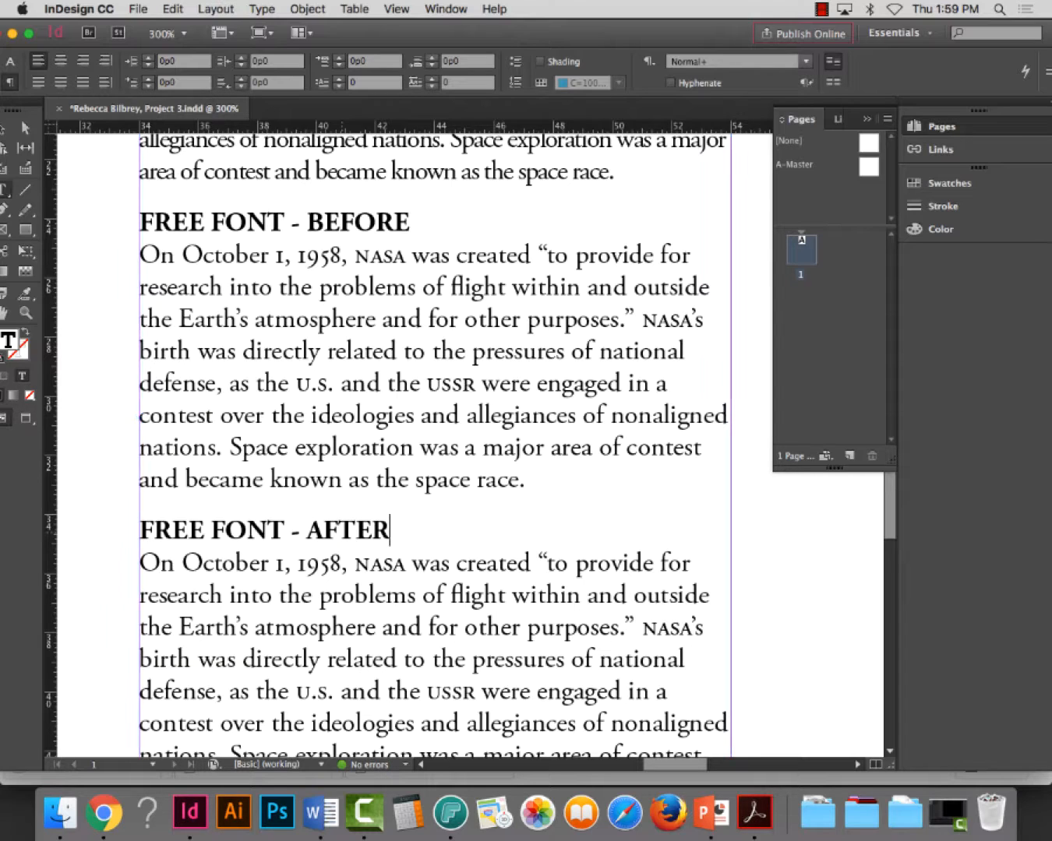
key("super+s")
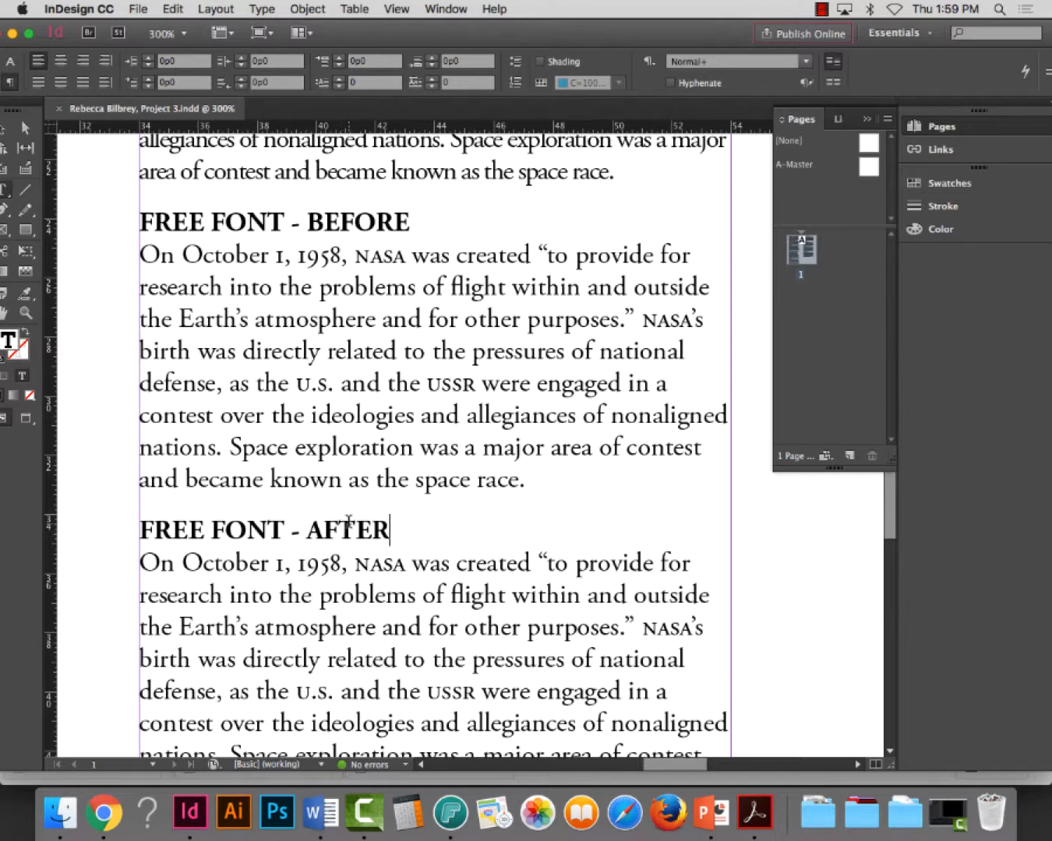
Select the NASA paragraph under FREE FONT - BEFORE and check the downloaded typewriter font's name on the dafont page in Chrome
triple_click(292, 367)
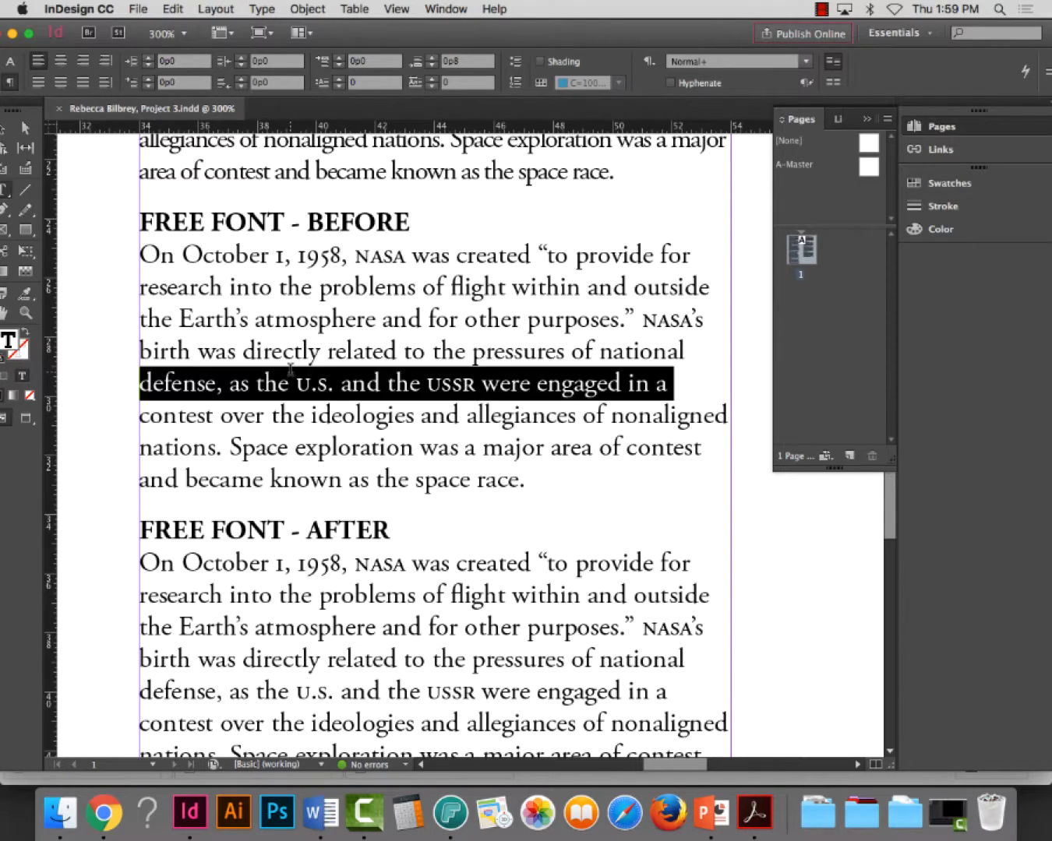
left_click(294, 367)
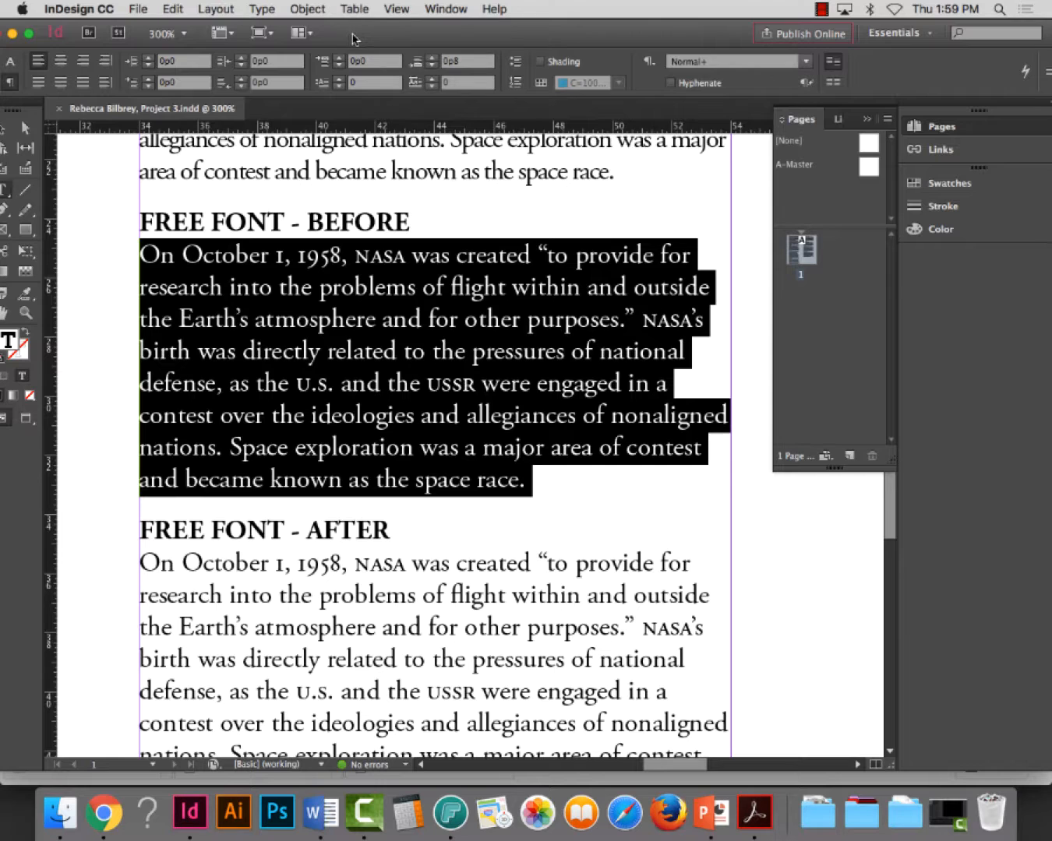
left_click_drag(350, 36, 355, 36)
left_click(16, 60)
left_click(105, 61)
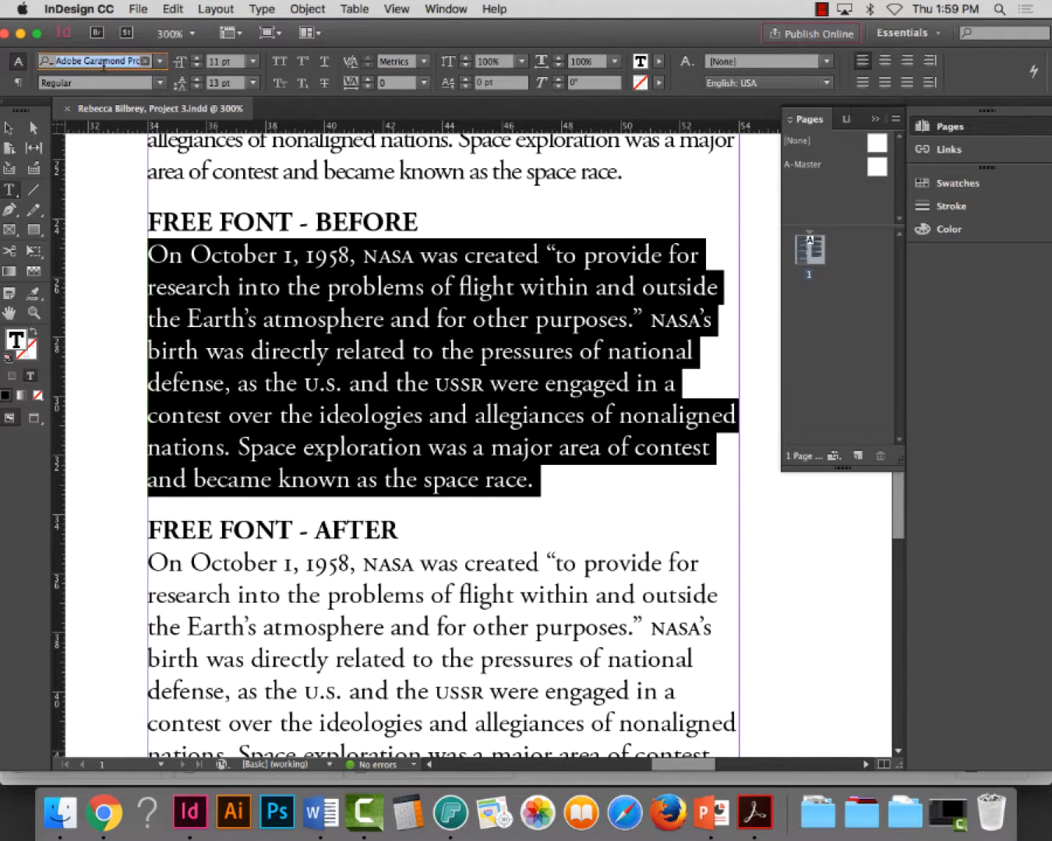
left_click(160, 61)
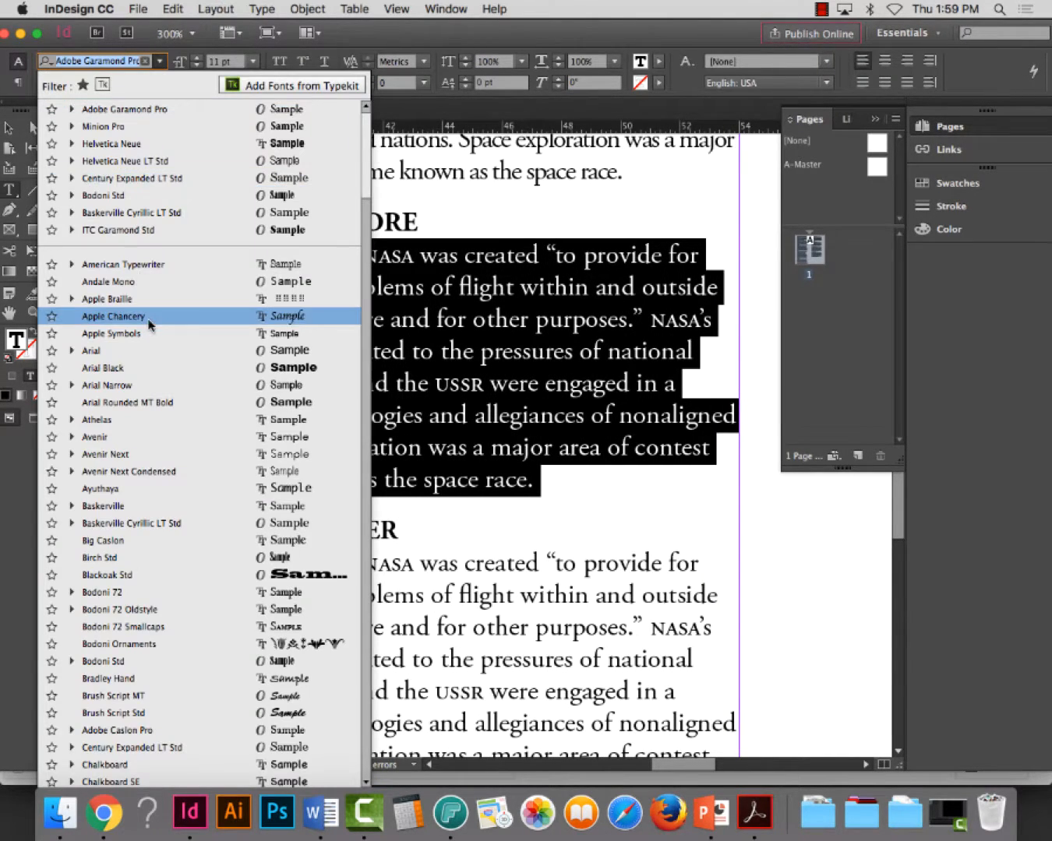
left_click(103, 813)
left_click(683, 39)
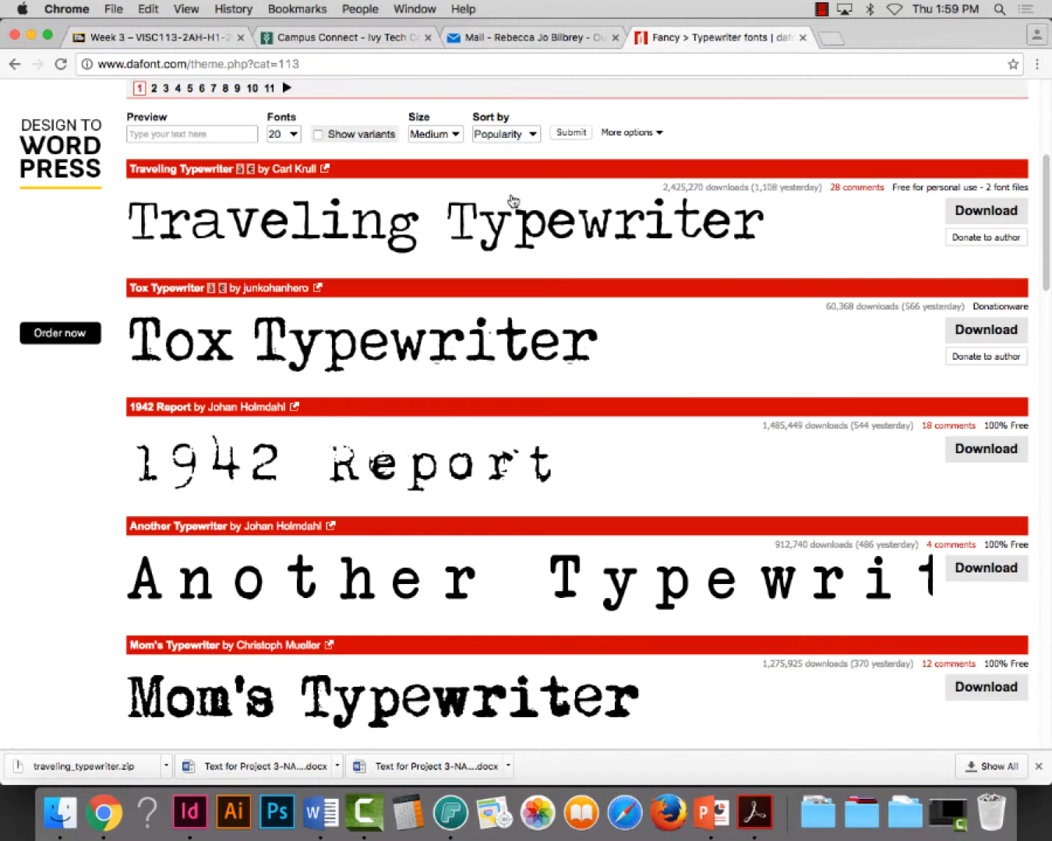
Return to InDesign and set the selected NASA paragraph in the Traveling _Typewriter font
left_click(189, 813)
left_click(123, 63)
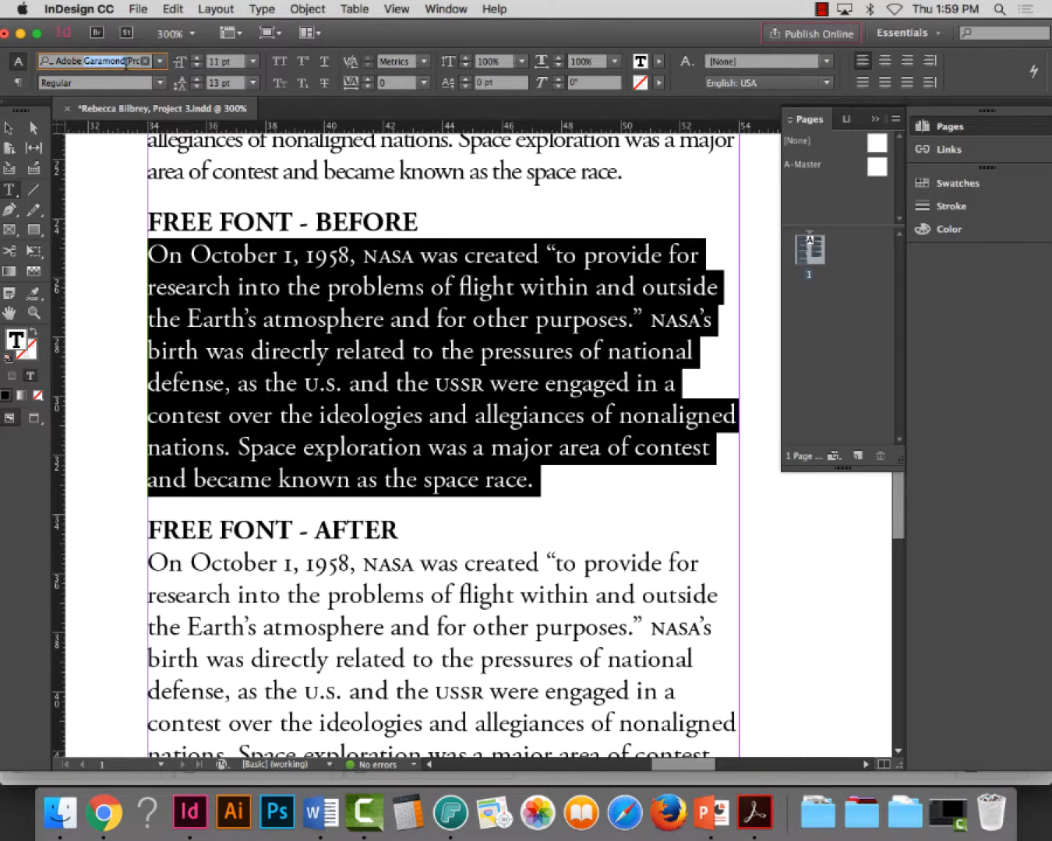
left_click(122, 62)
type("trav")
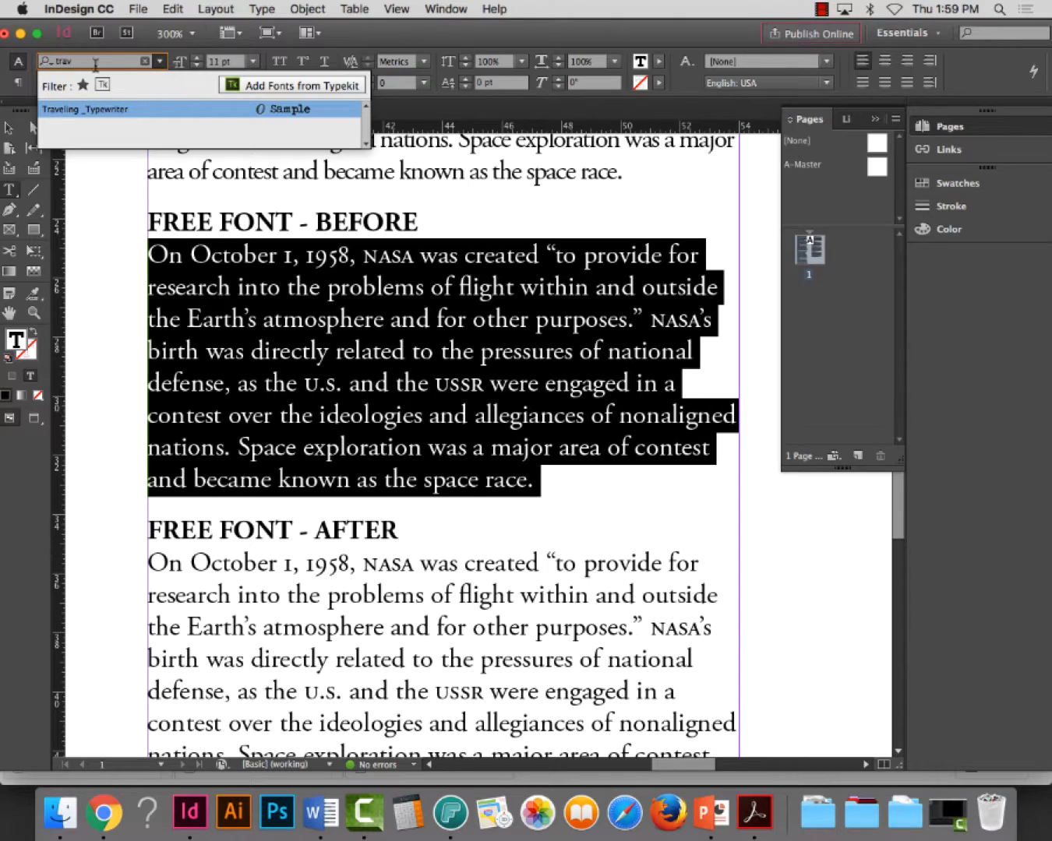
left_click(81, 114)
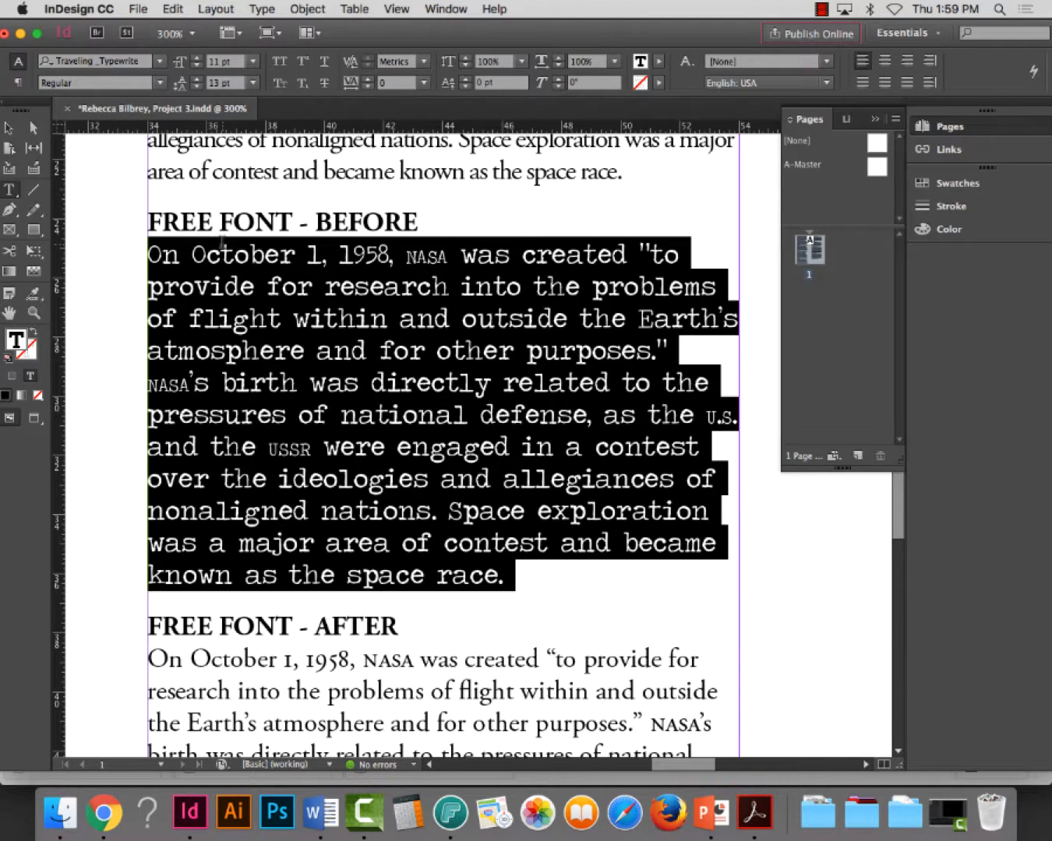
Change both NASA acronyms in the FREE FONT - BEFORE paragraph from small caps to all caps
left_click(325, 320)
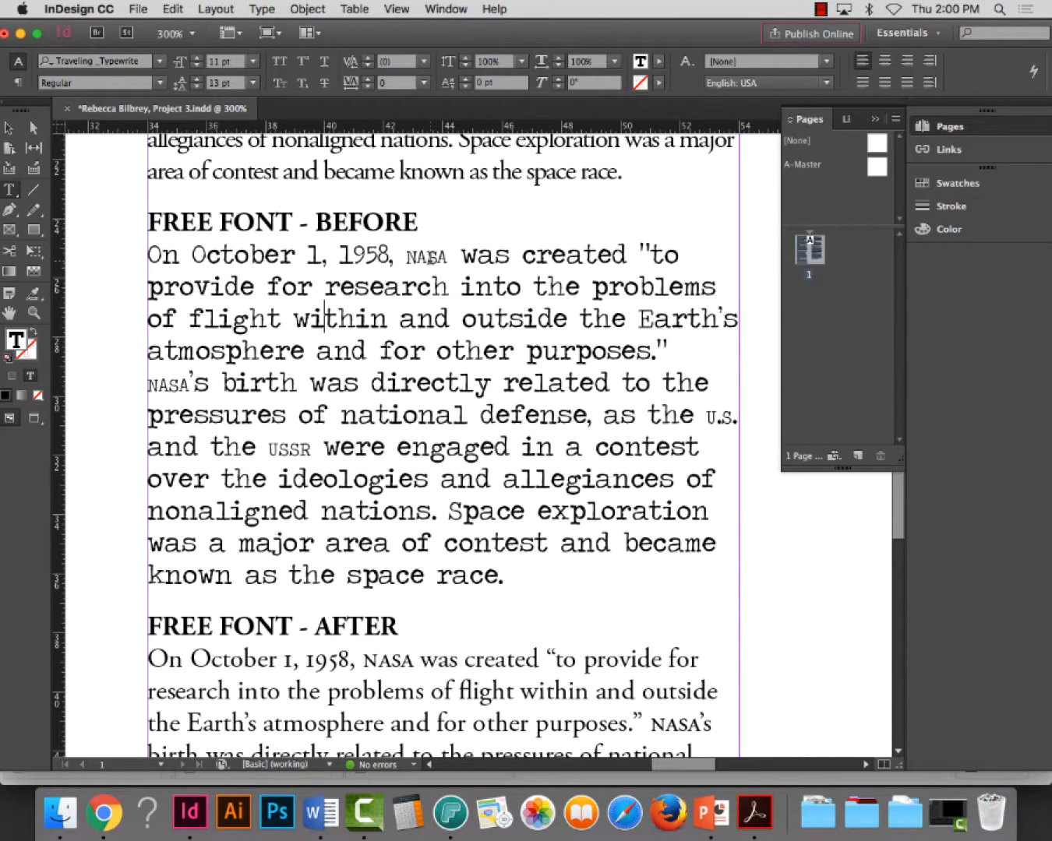
double_click(427, 257)
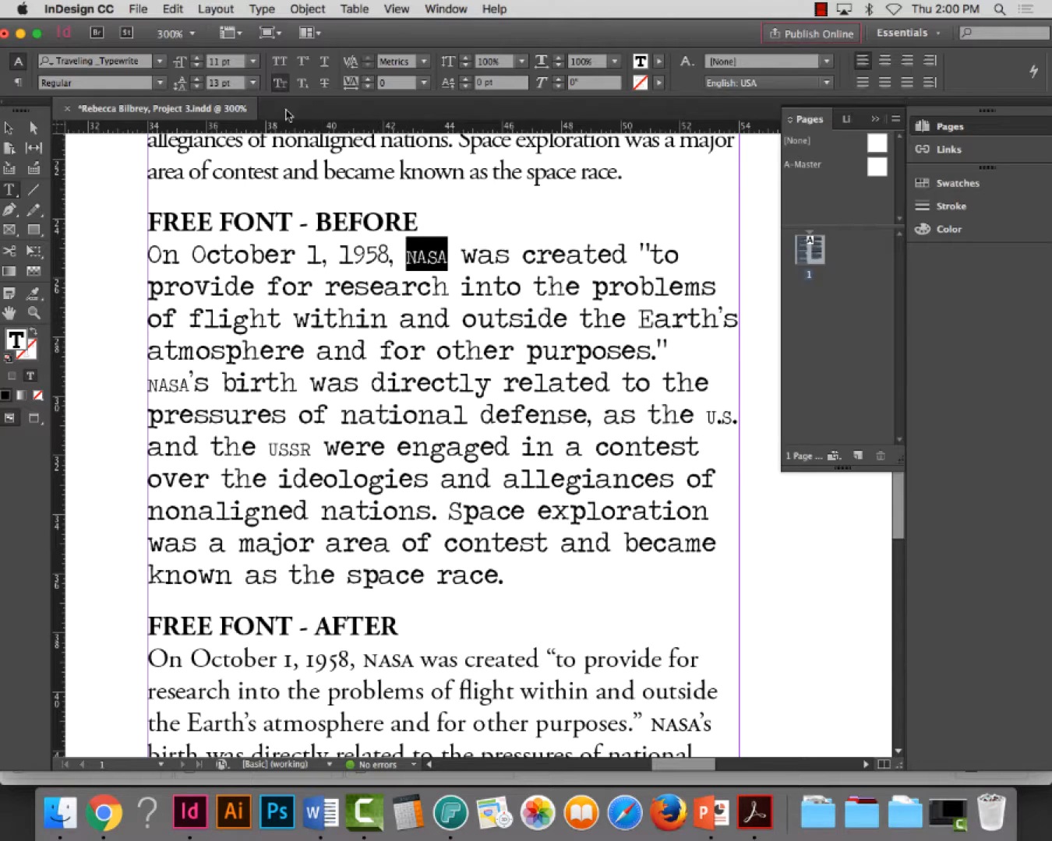
left_click(280, 83)
left_click(279, 60)
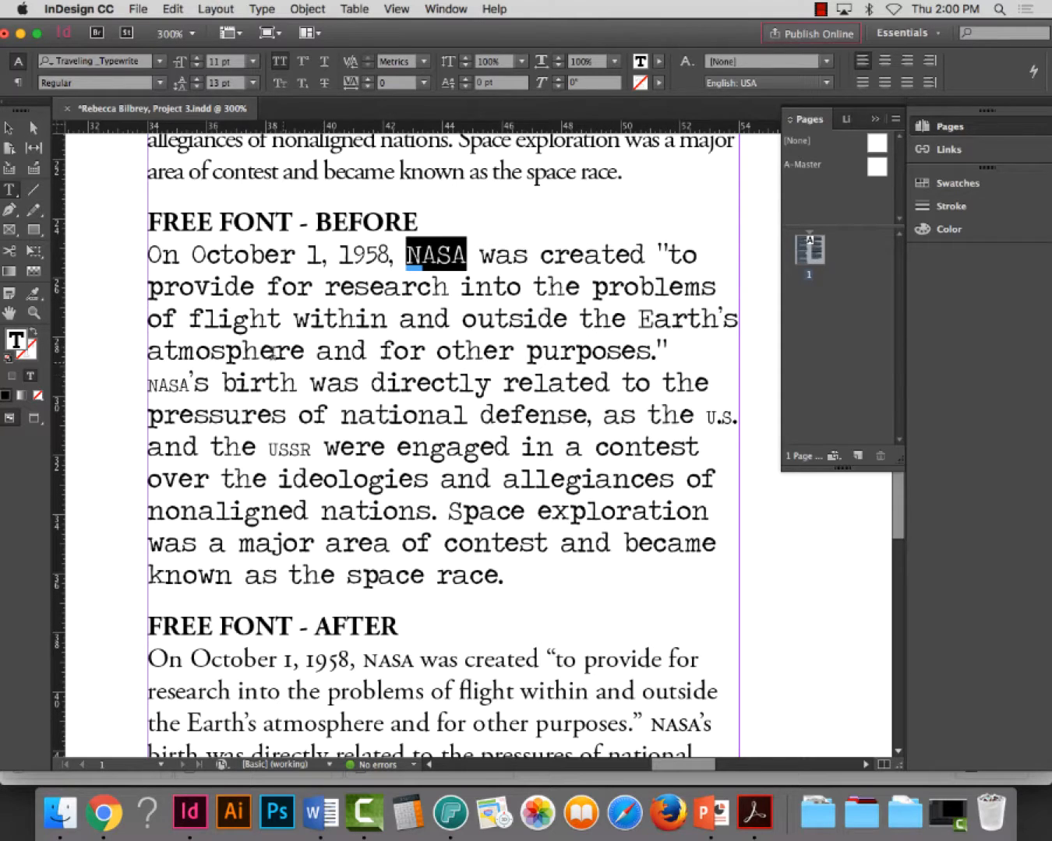
left_click_drag(189, 383, 171, 384)
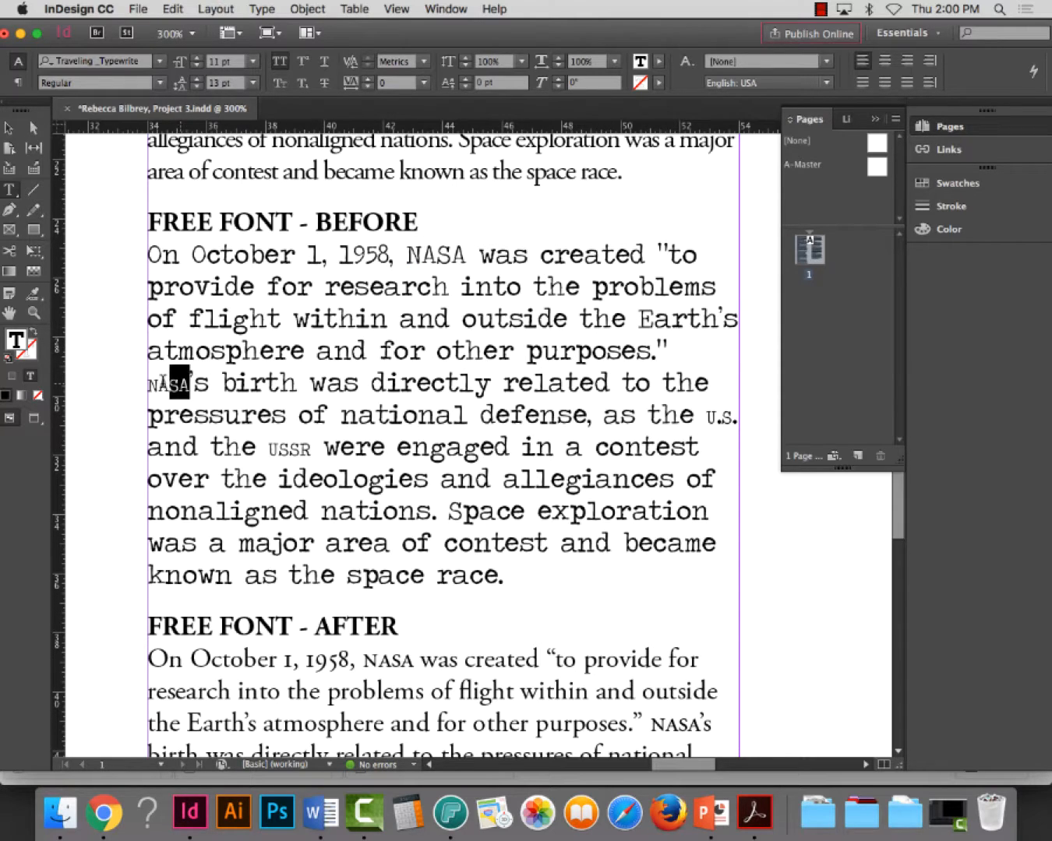
left_click(279, 66)
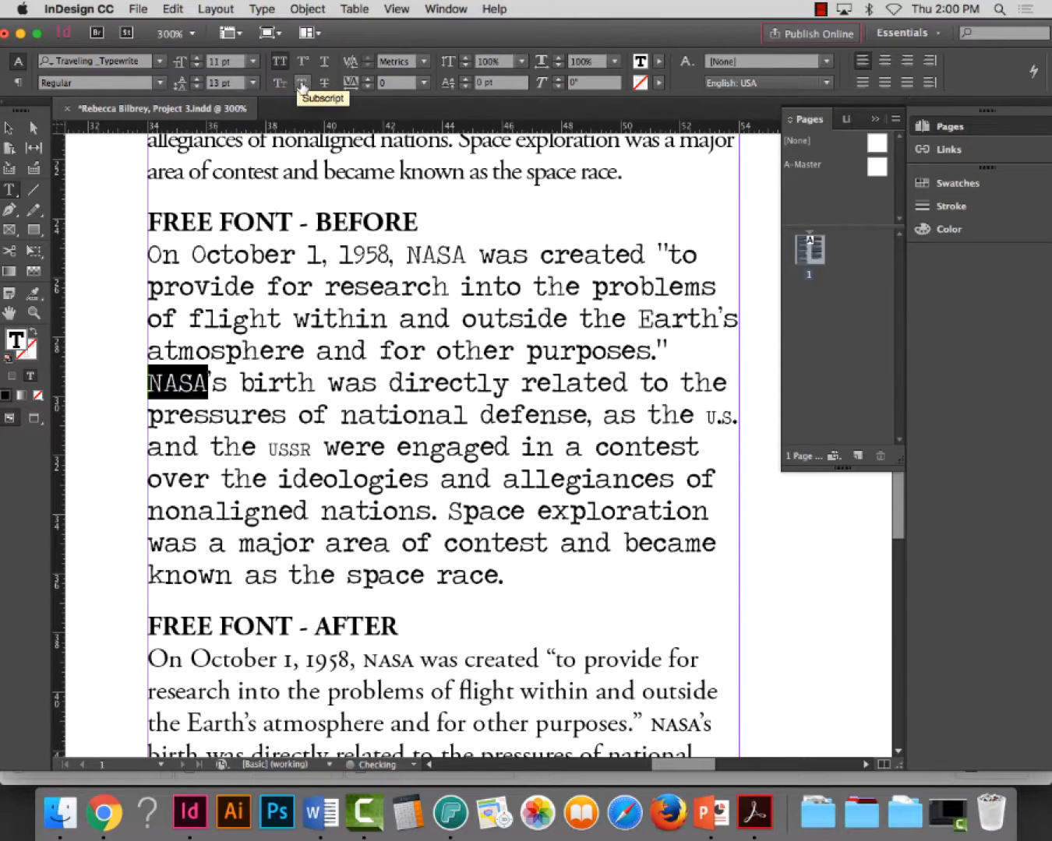
Change USSR and U.S. in the FREE FONT - BEFORE paragraph from small caps to all caps
left_click(300, 448)
triple_click(300, 448)
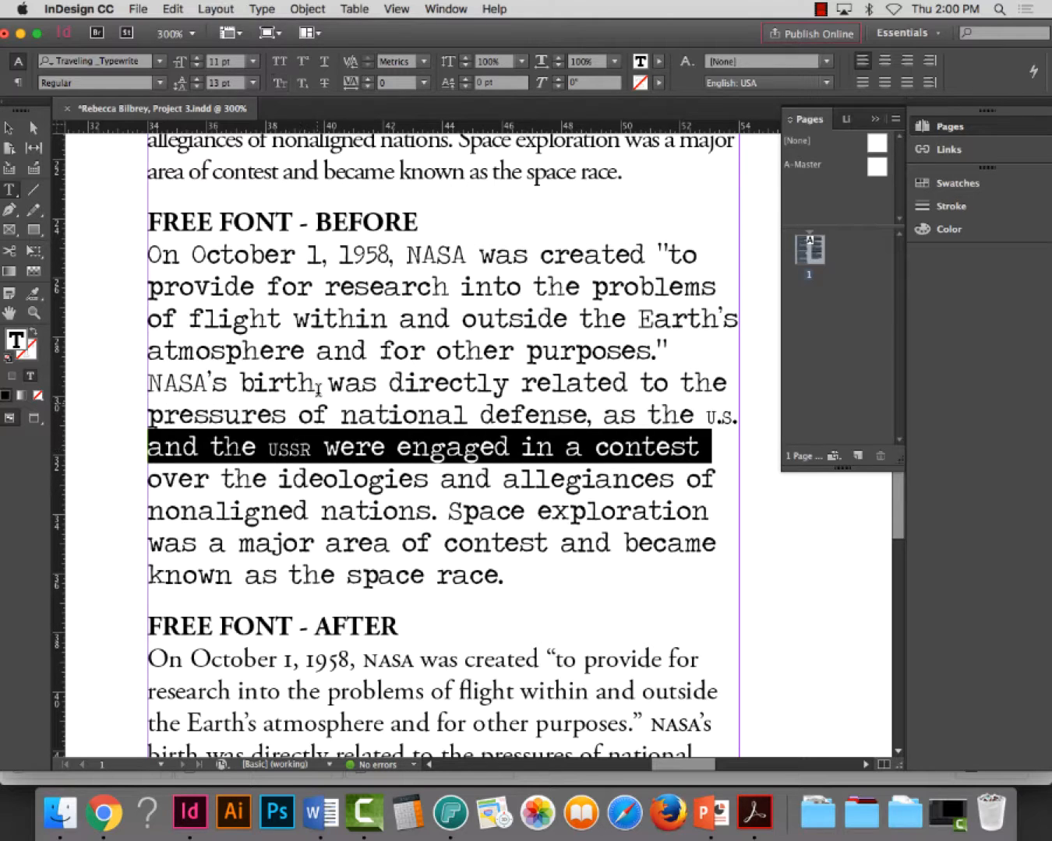
left_click_drag(312, 448, 269, 448)
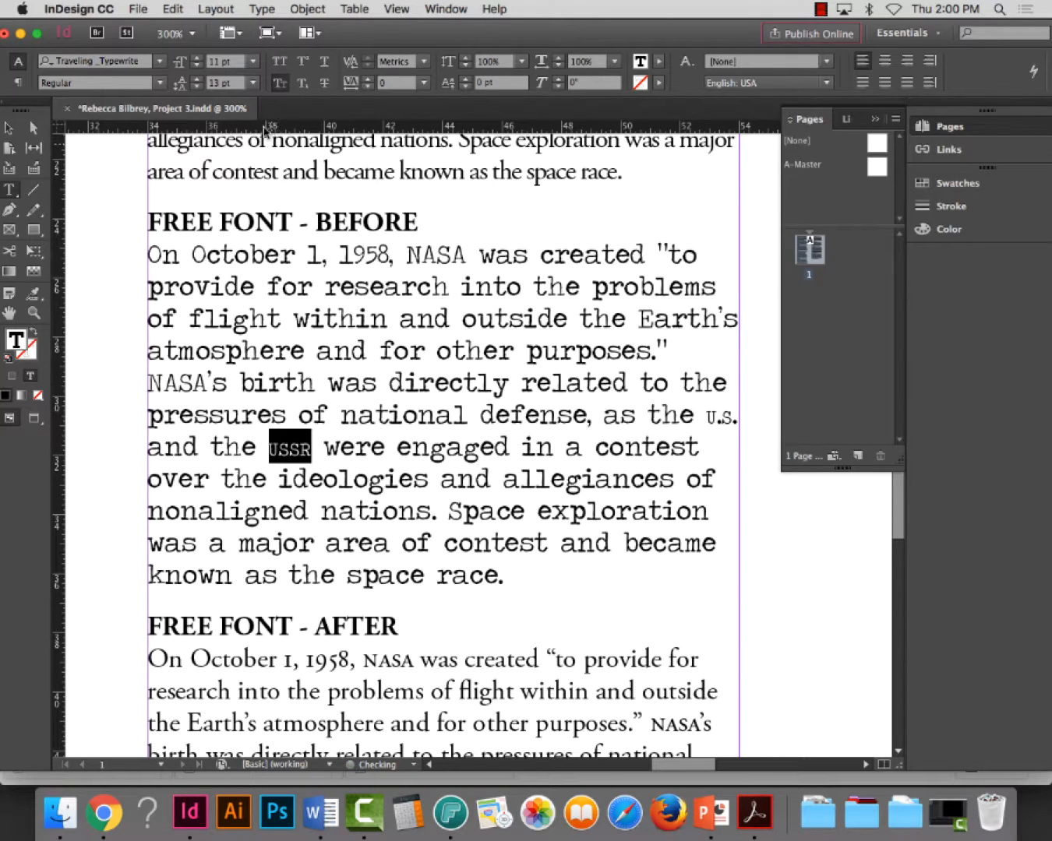
left_click(280, 62)
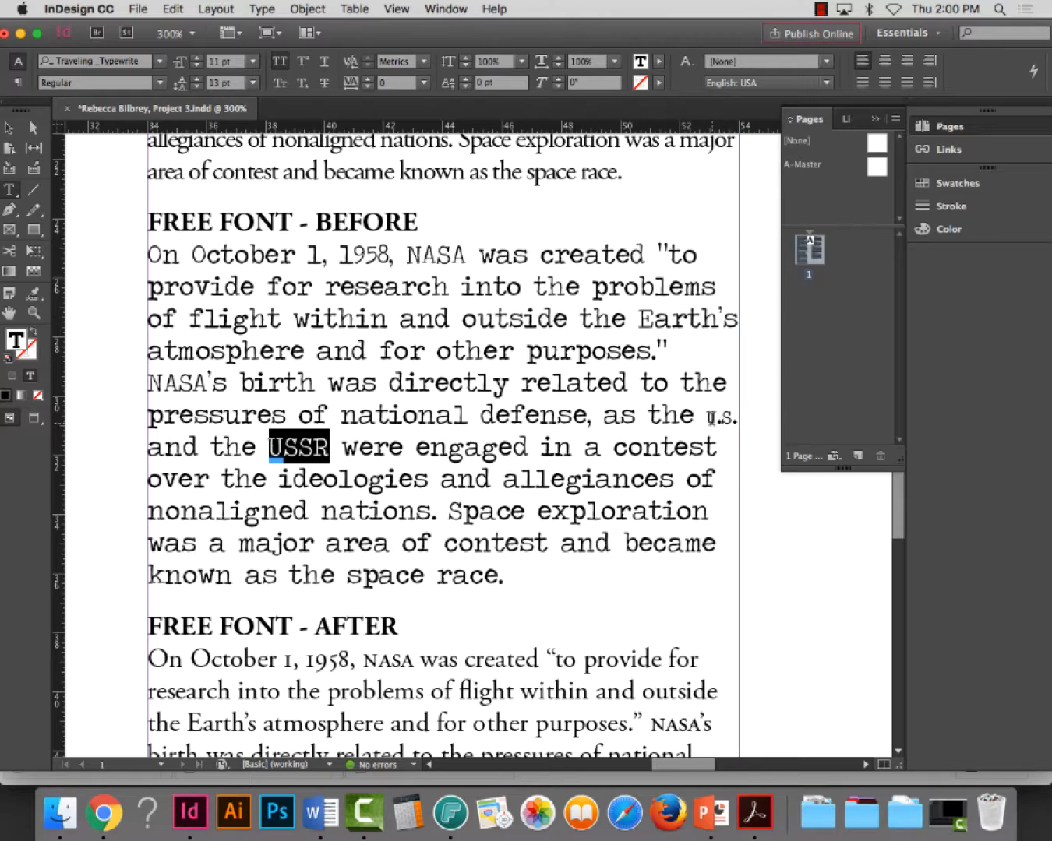
left_click_drag(706, 415, 733, 418)
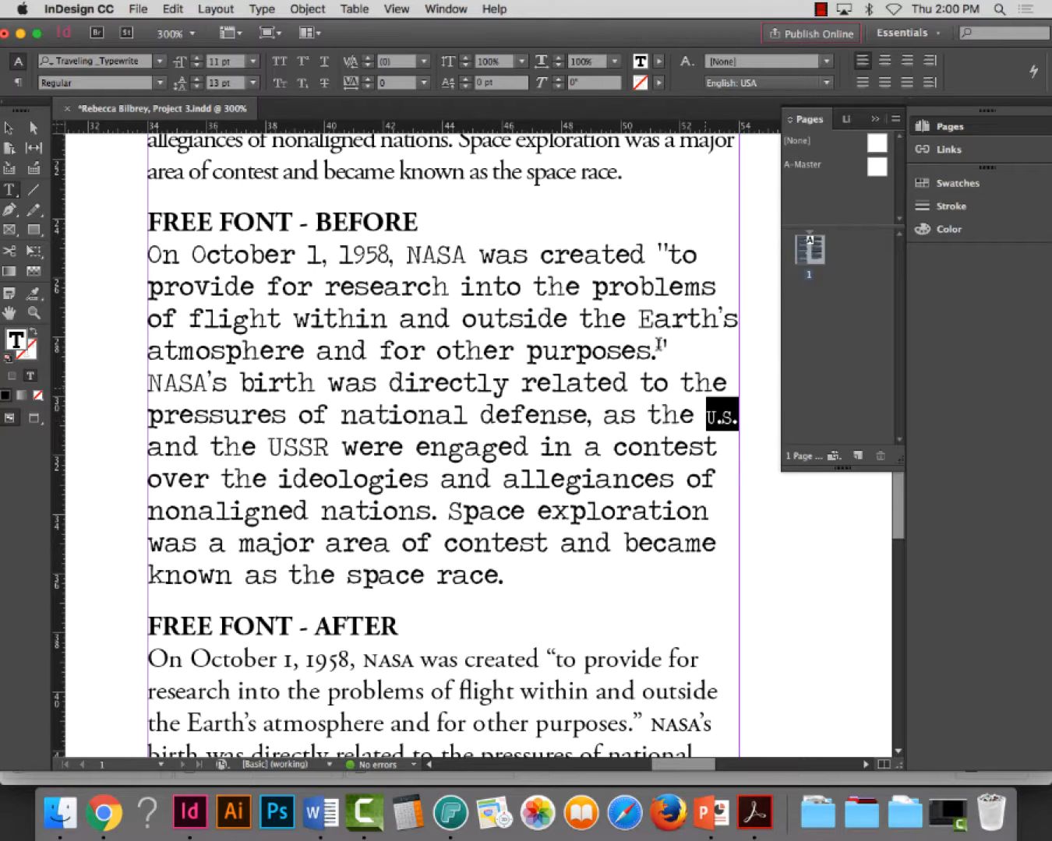
left_click(279, 61)
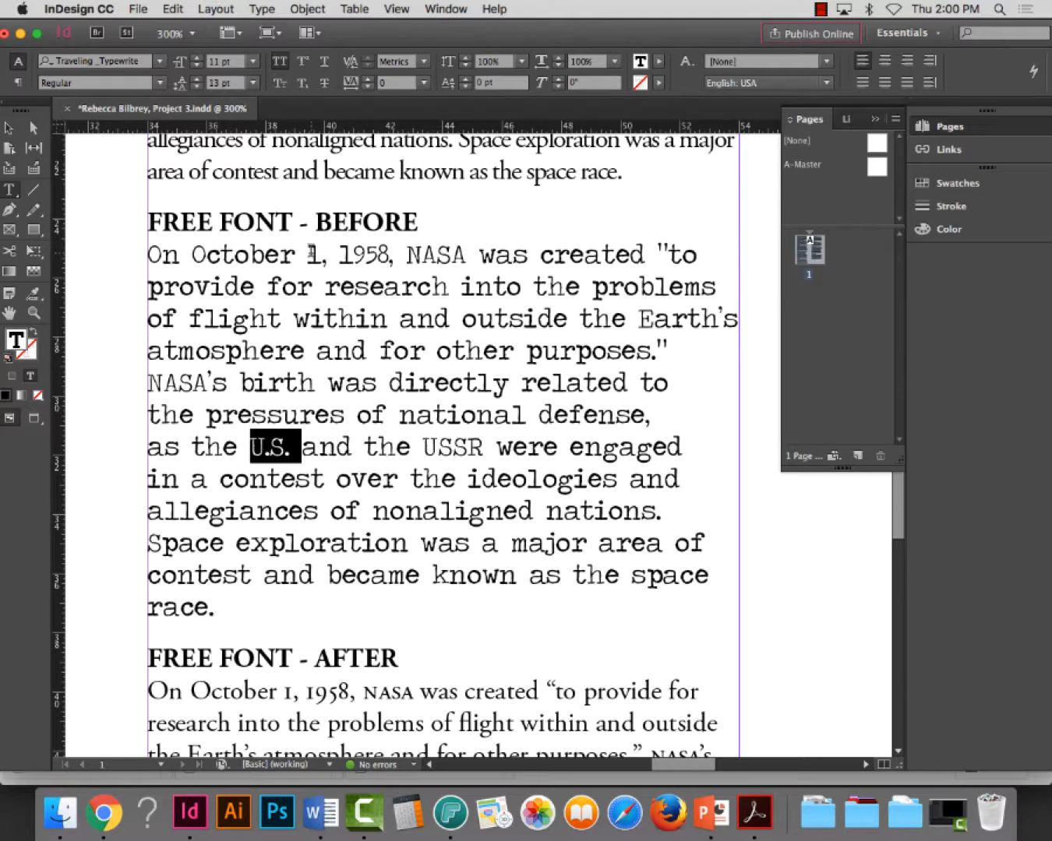
Select the date figures "1, 1958," in the first line of the FREE FONT - BEFORE paragraph
left_click_drag(308, 251, 396, 254)
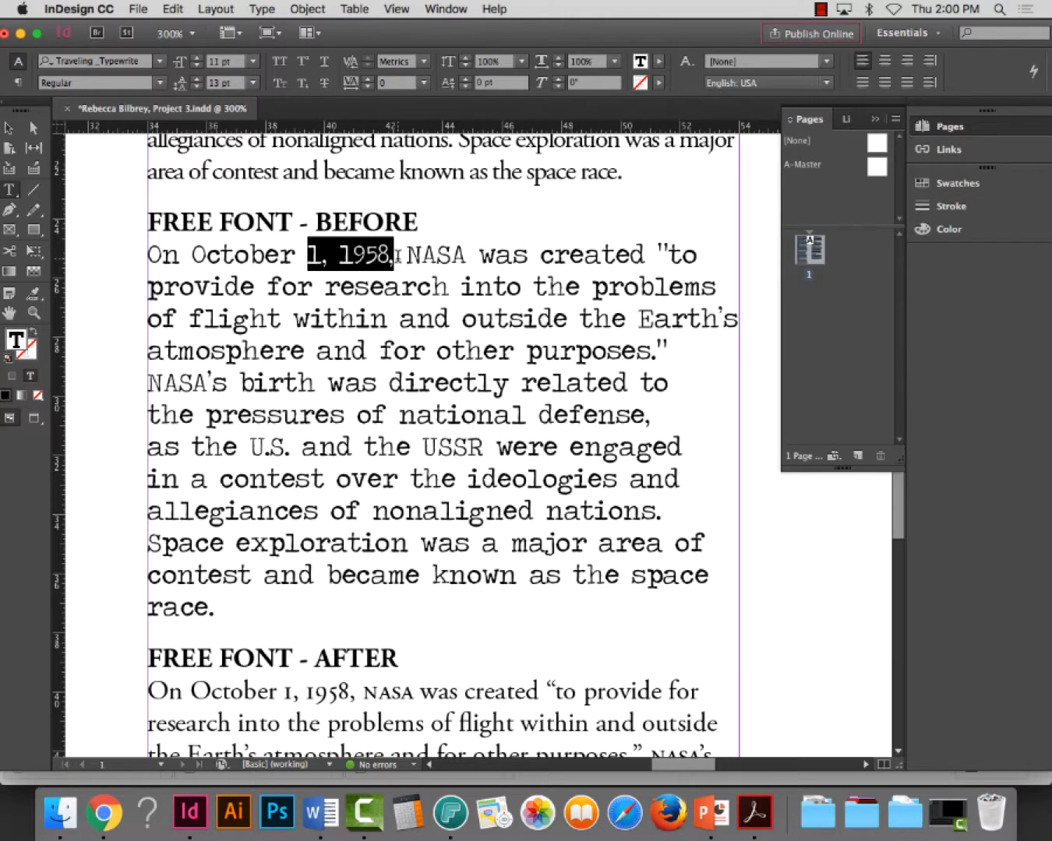
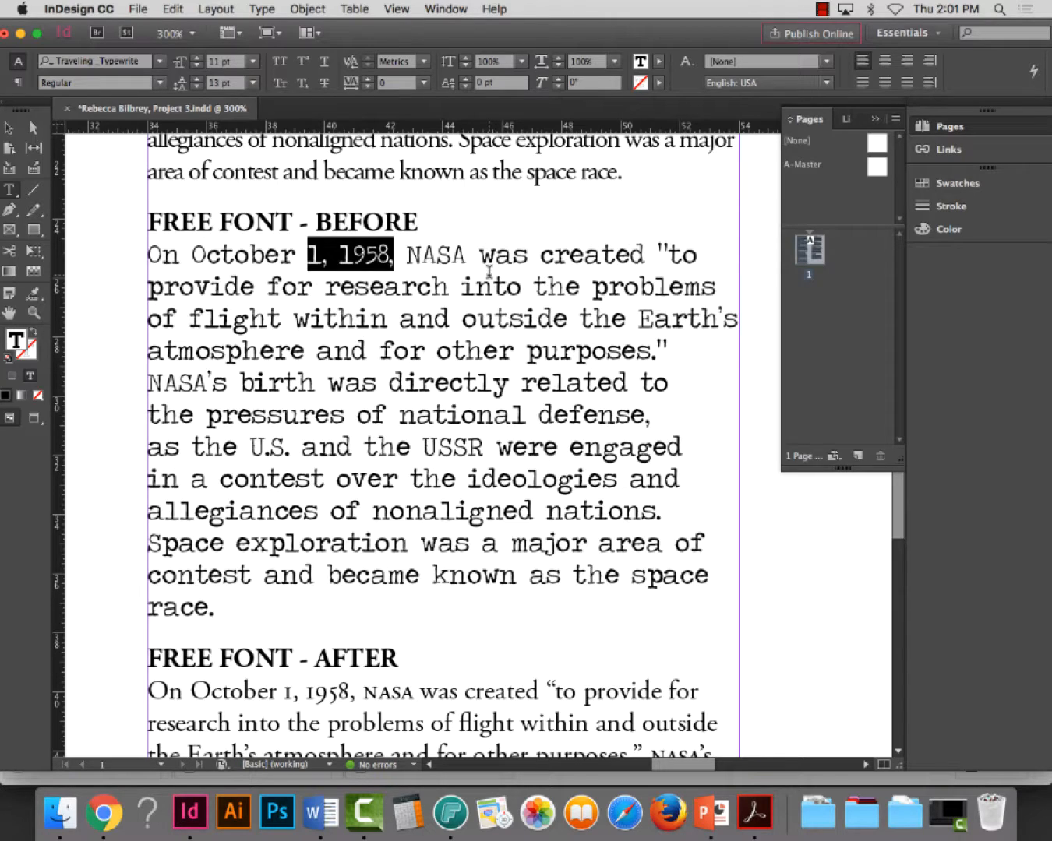
Select the opening quotation mark before "to" in the FREE FONT - BEFORE paragraph and save the document
mouse_move(671, 254)
left_mouse_down()
mouse_move(651, 254)
mouse_move(675, 249)
left_mouse_up()
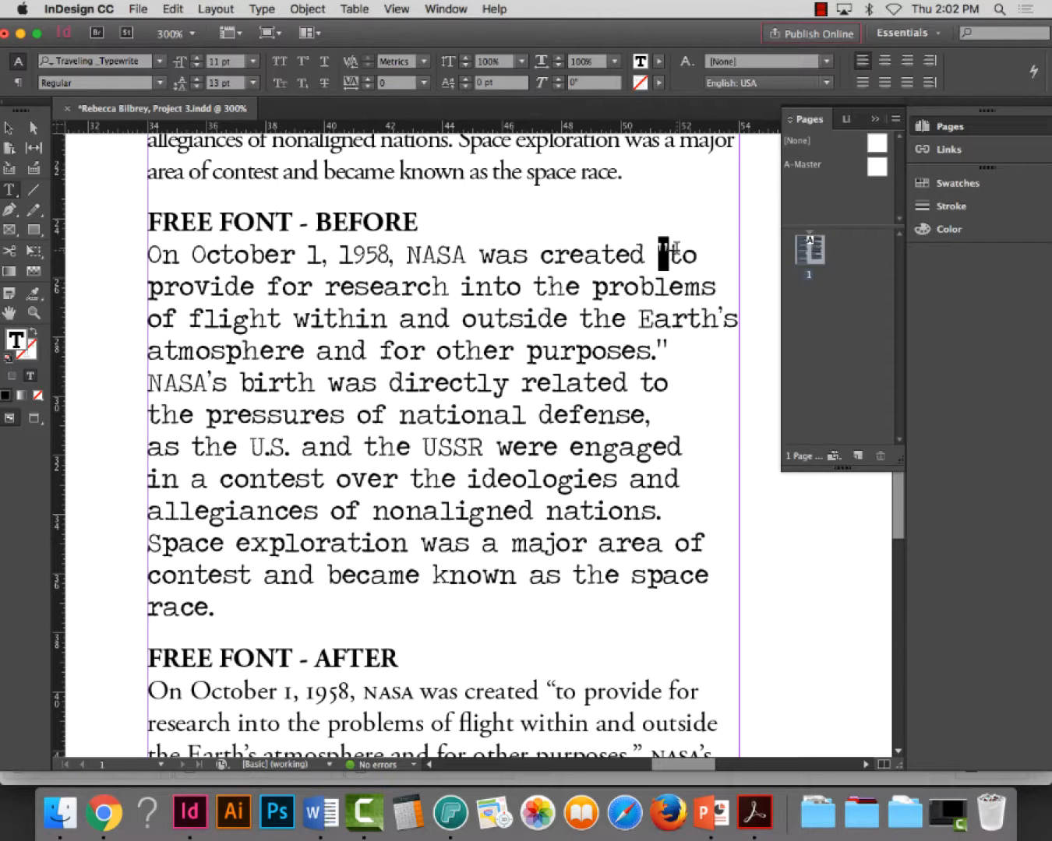
key("super+s")
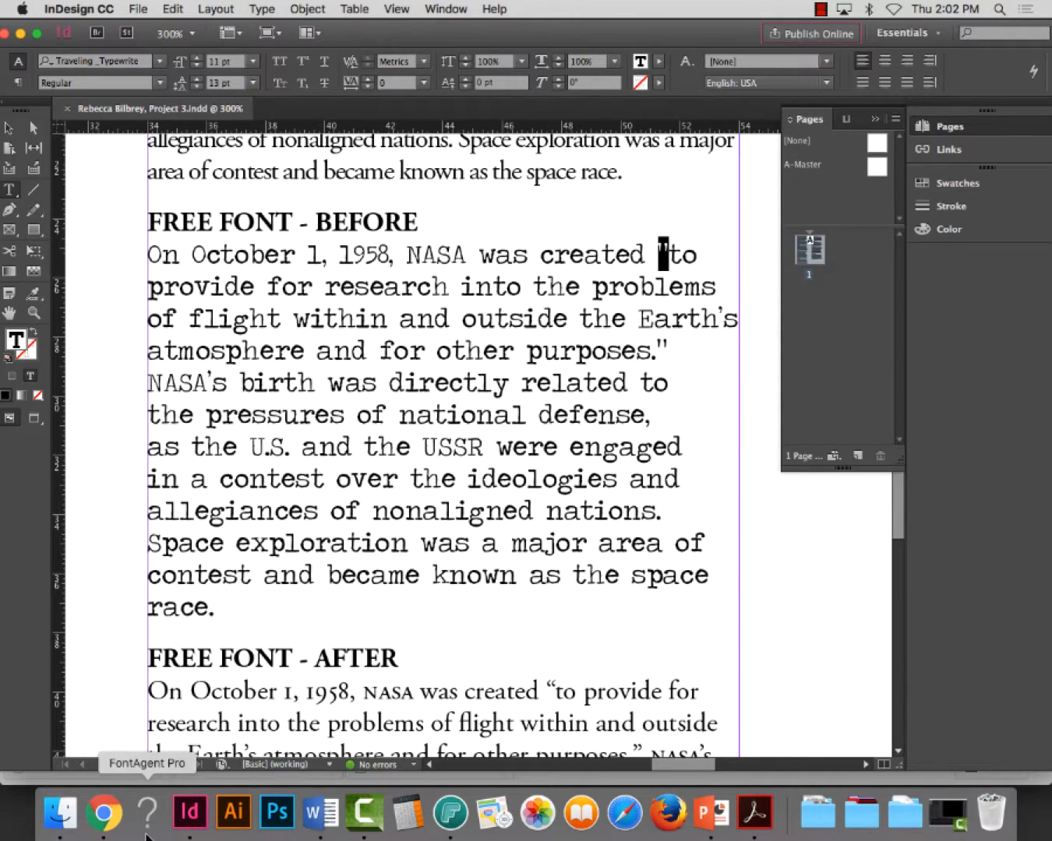
Switch to Chrome and download the Old Newspaper Types font from the dafont typewriter fonts page
left_click(103, 813)
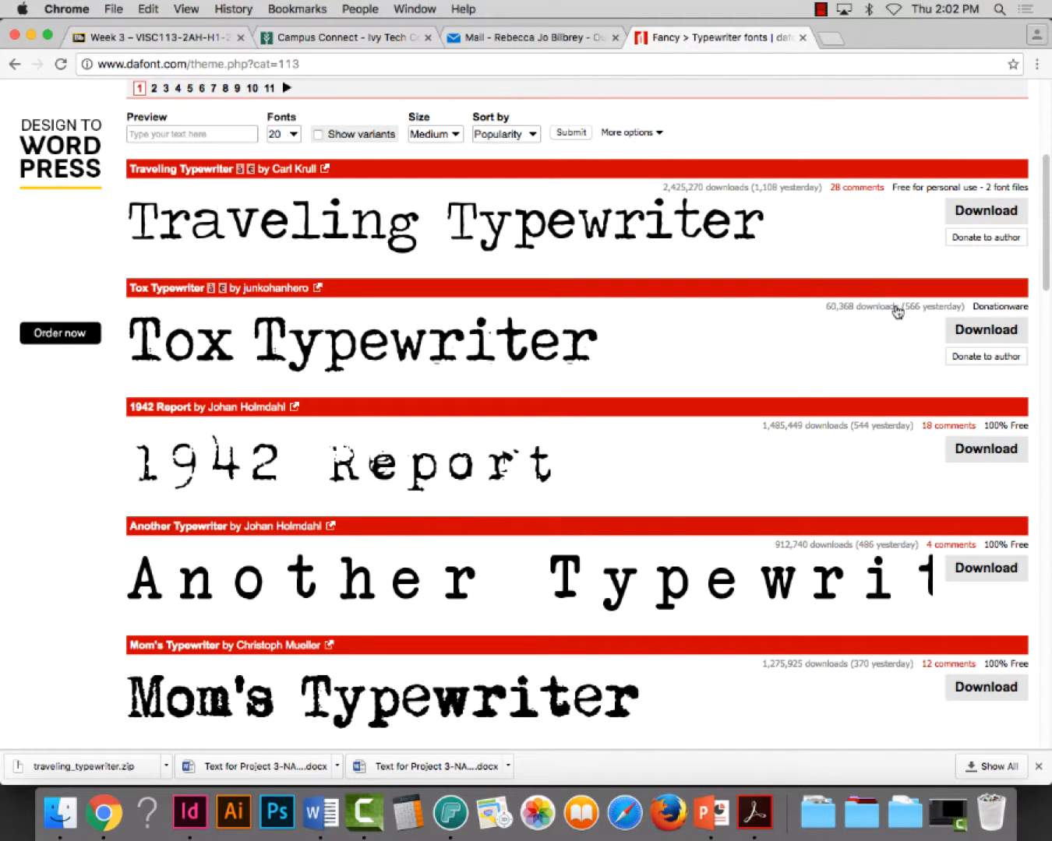
scroll(838, 394, "down", 10)
scroll(838, 393, "down", 2)
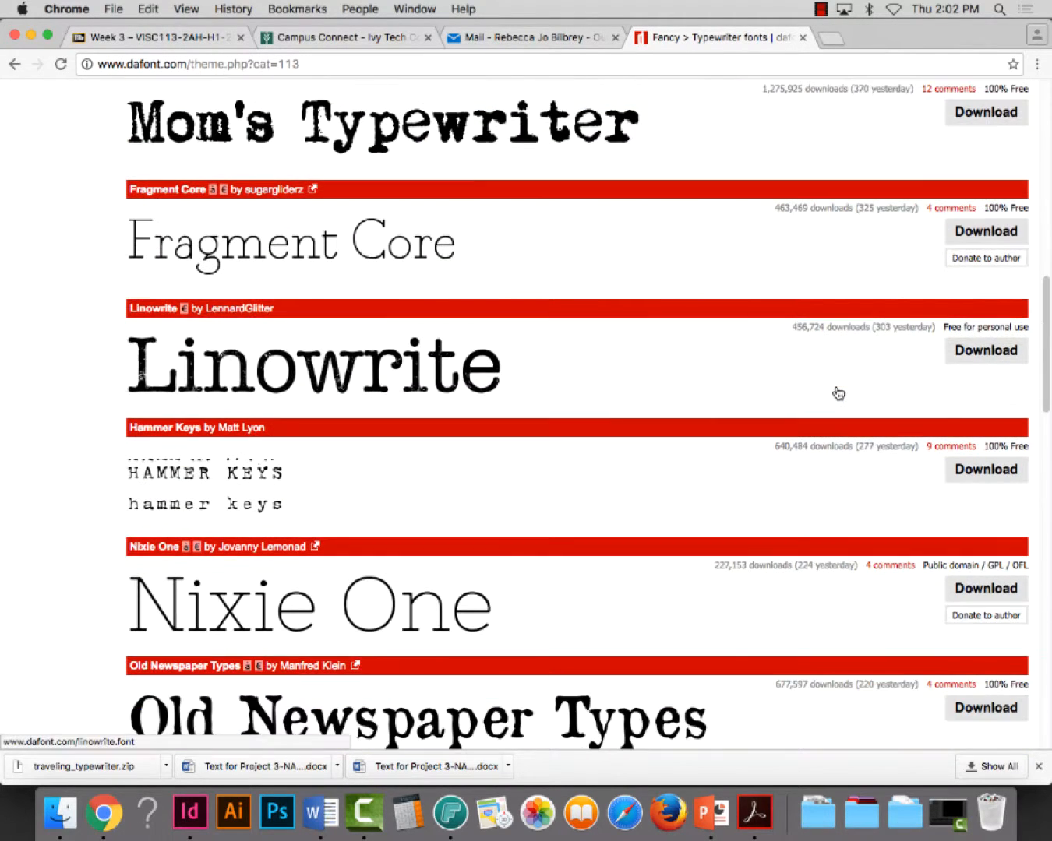
scroll(760, 381, "down", 5)
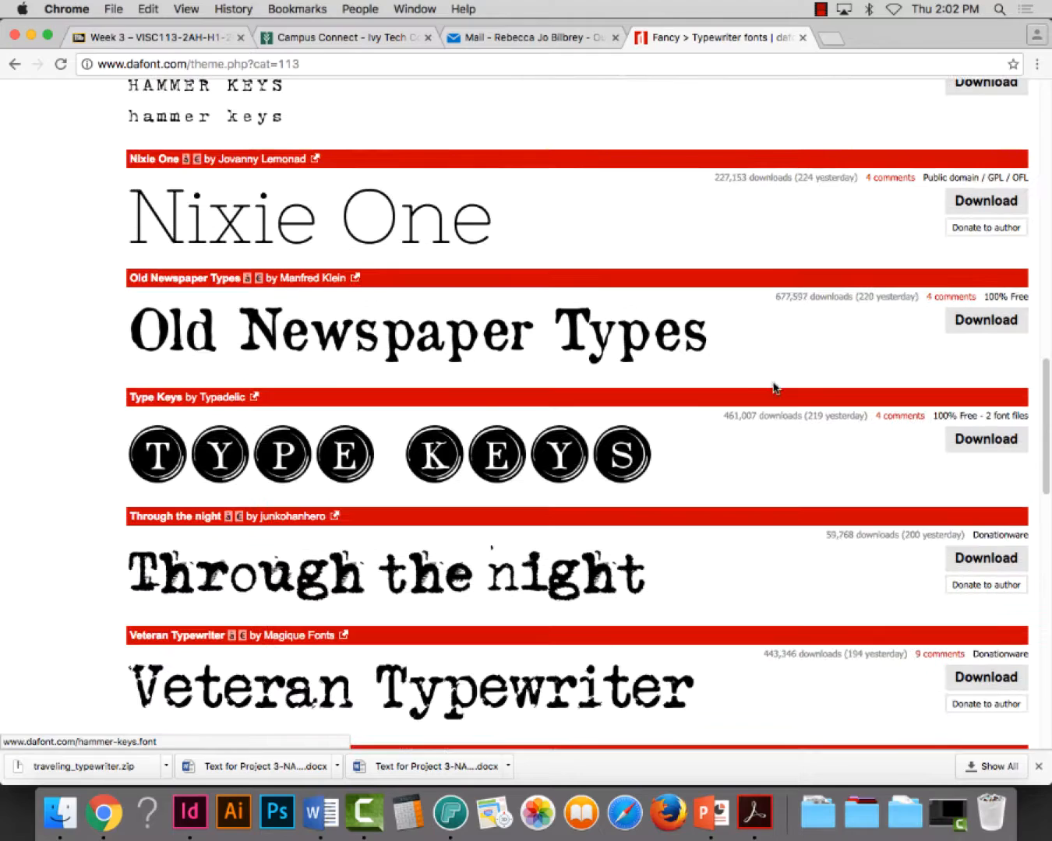
left_click(1001, 325)
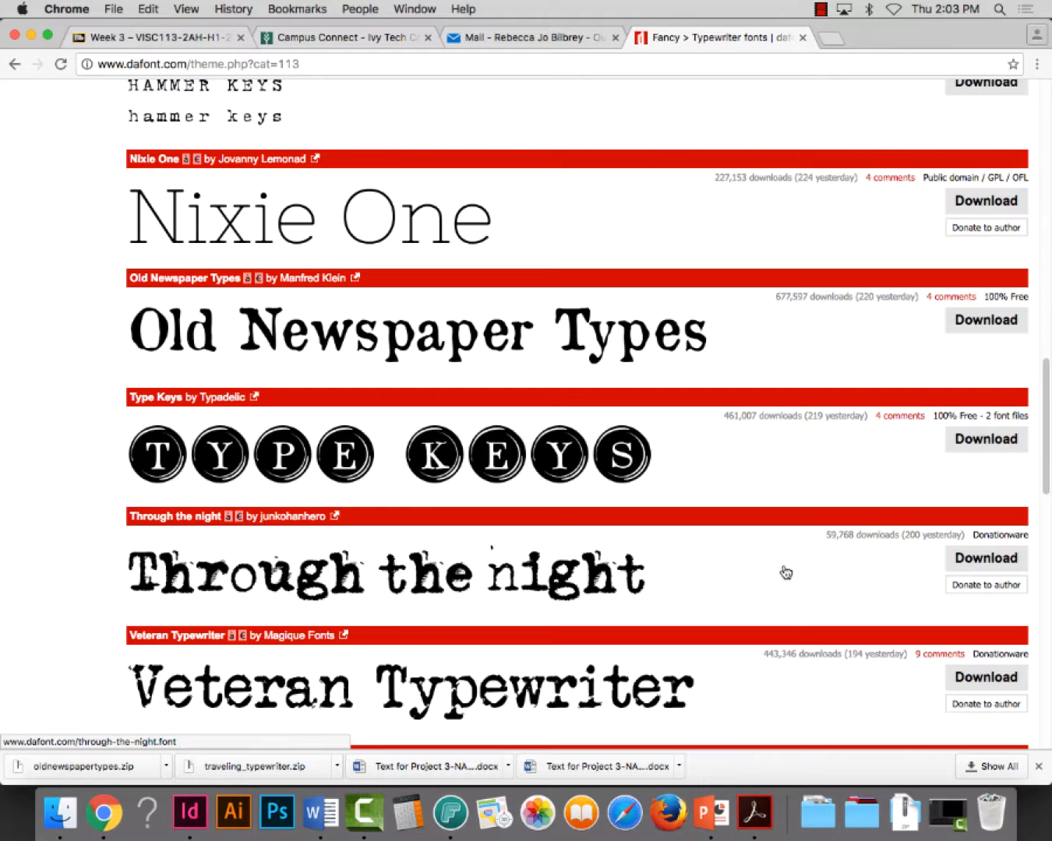
Reveal the downloaded oldnewspapertypes.zip in Finder and copy the file
left_click(167, 768)
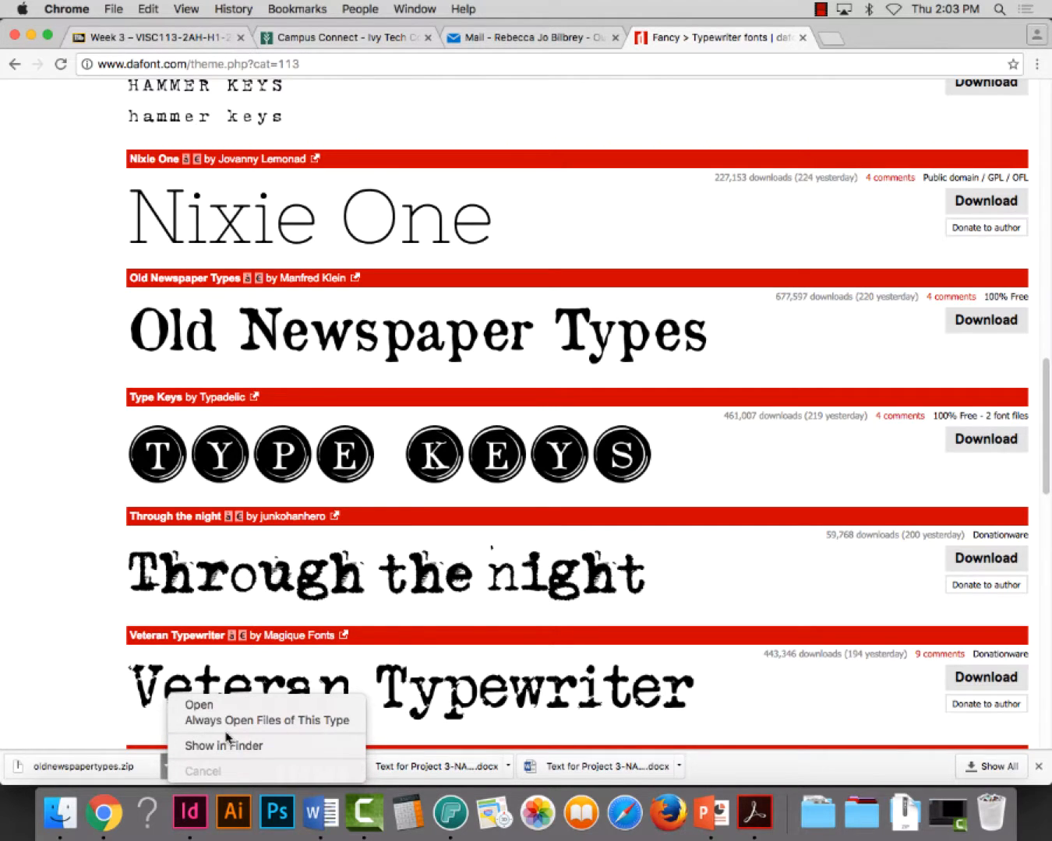
left_click(224, 745)
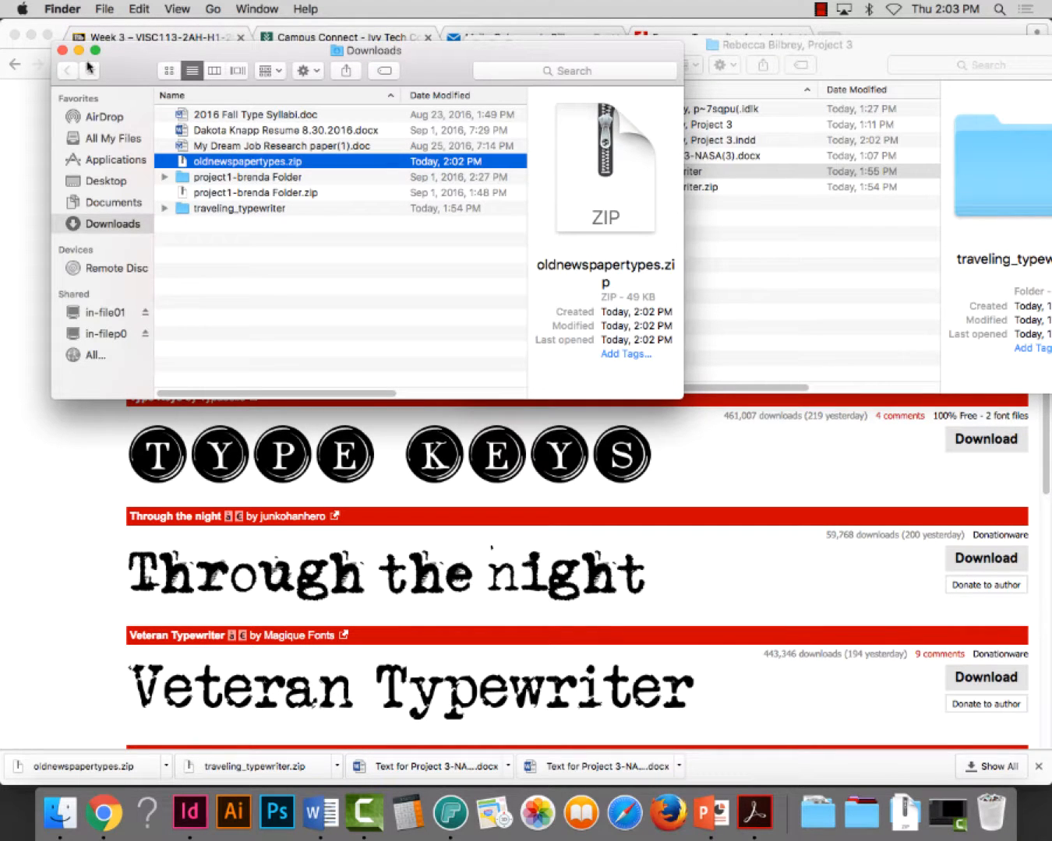
right_click(222, 160)
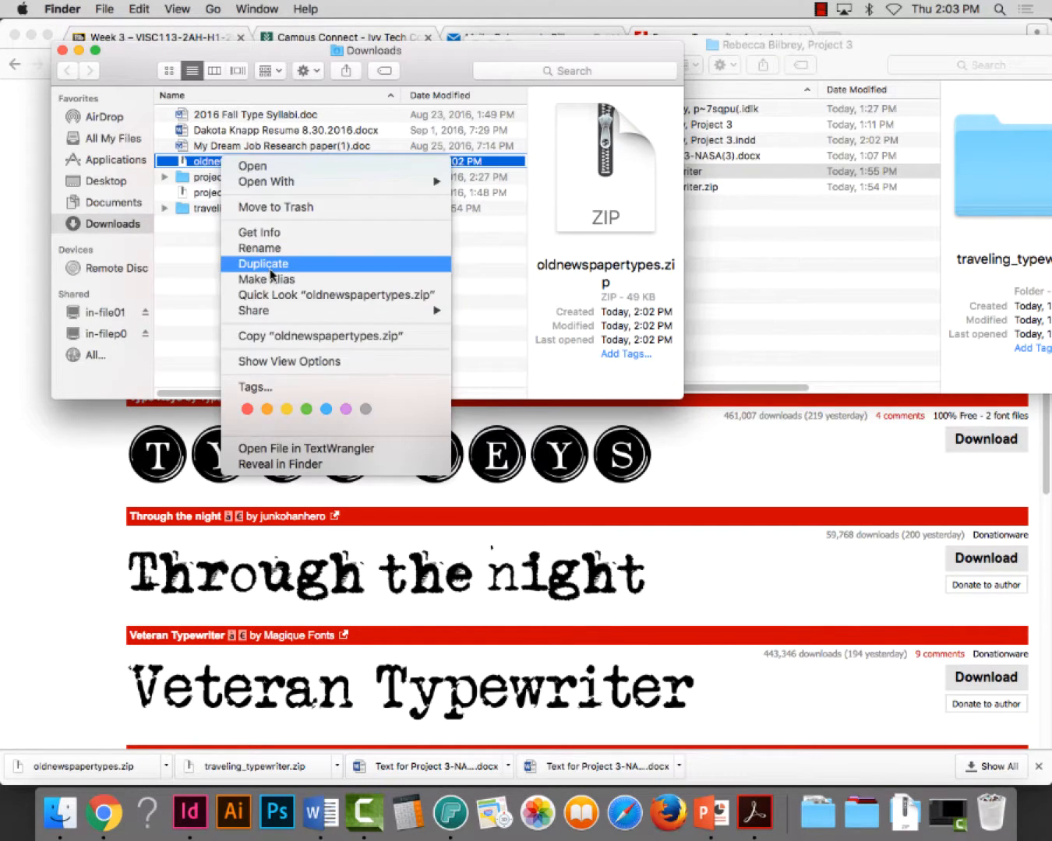
left_click(274, 336)
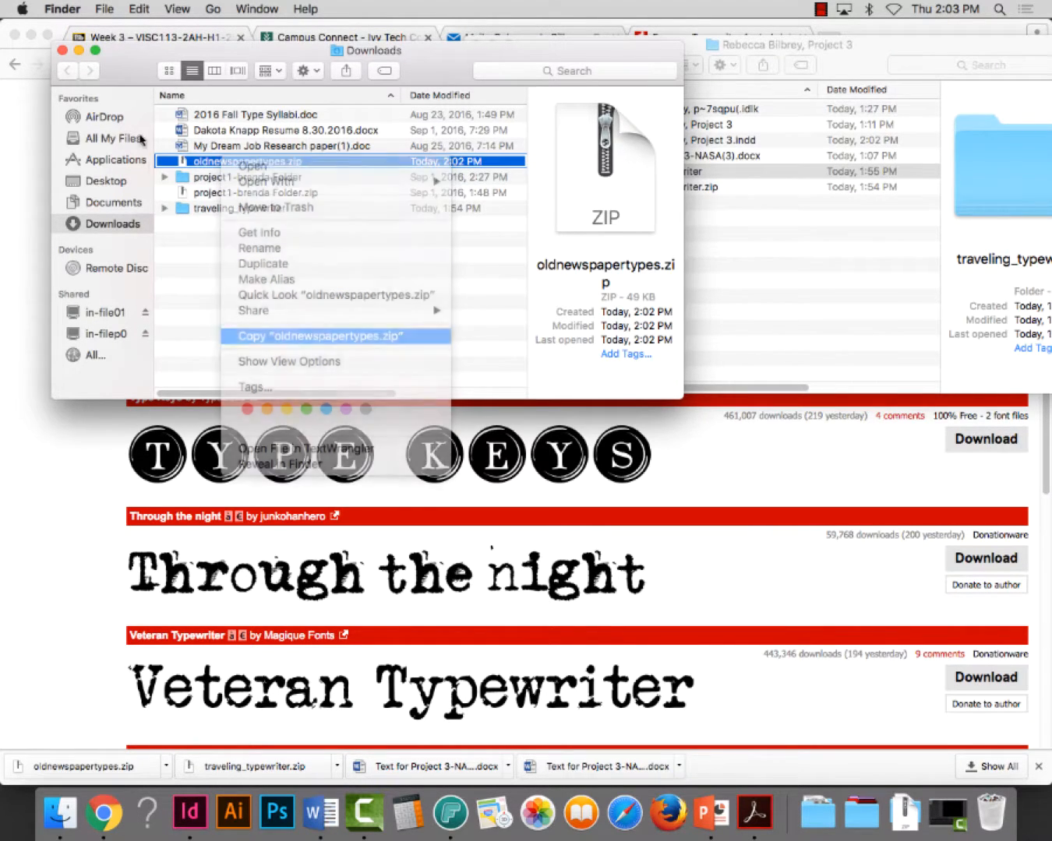
Paste oldnewspapertypes.zip into the Project 3 folder and extract the archive there
left_click(79, 51)
left_click(31, 36)
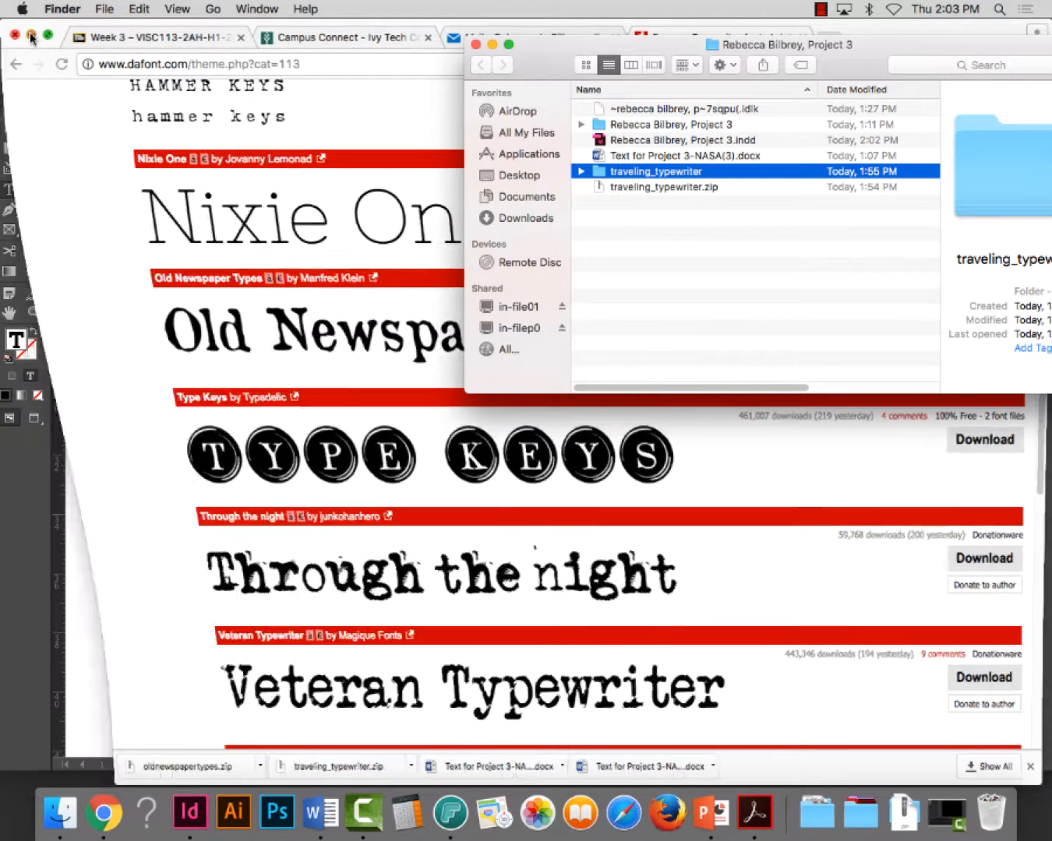
right_click(670, 225)
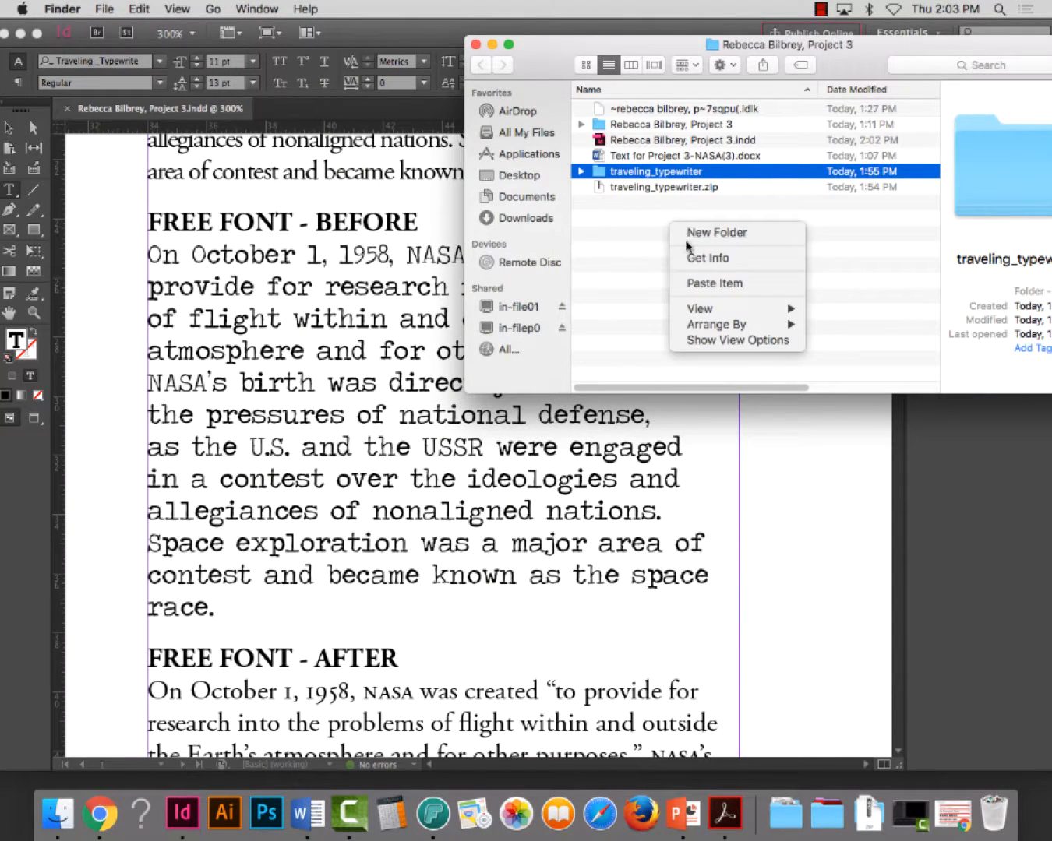
left_click(705, 285)
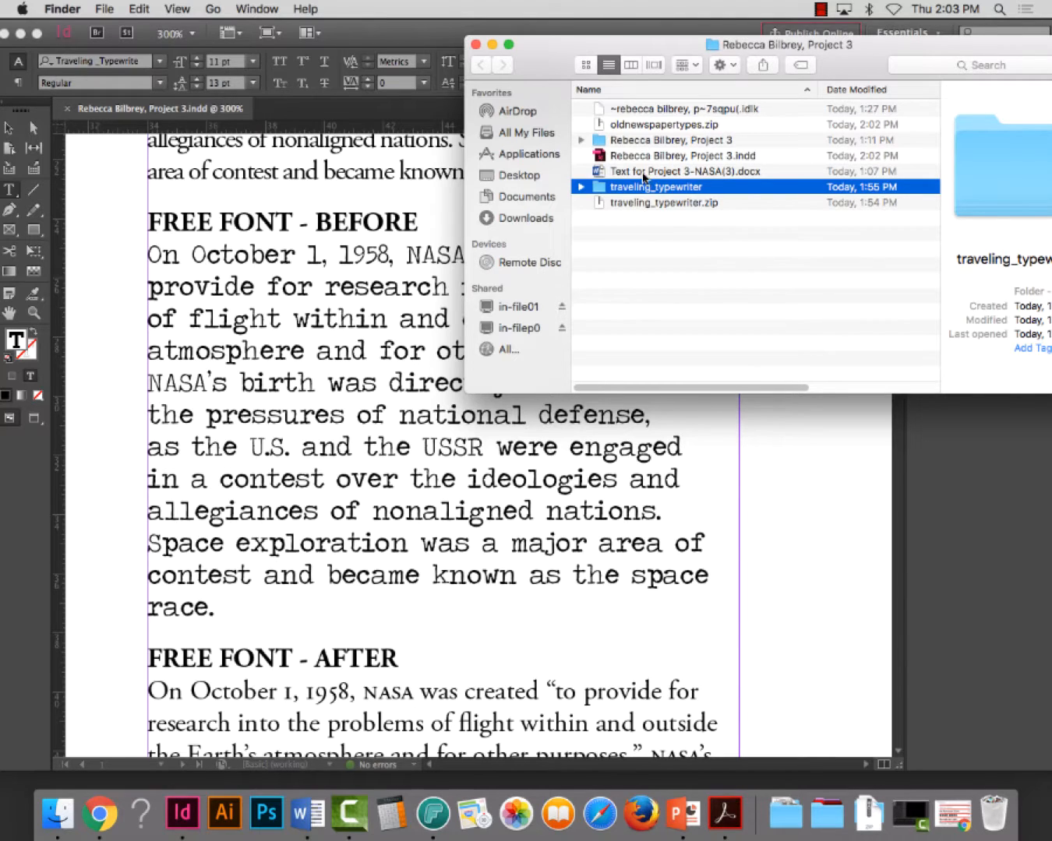
double_click(616, 126)
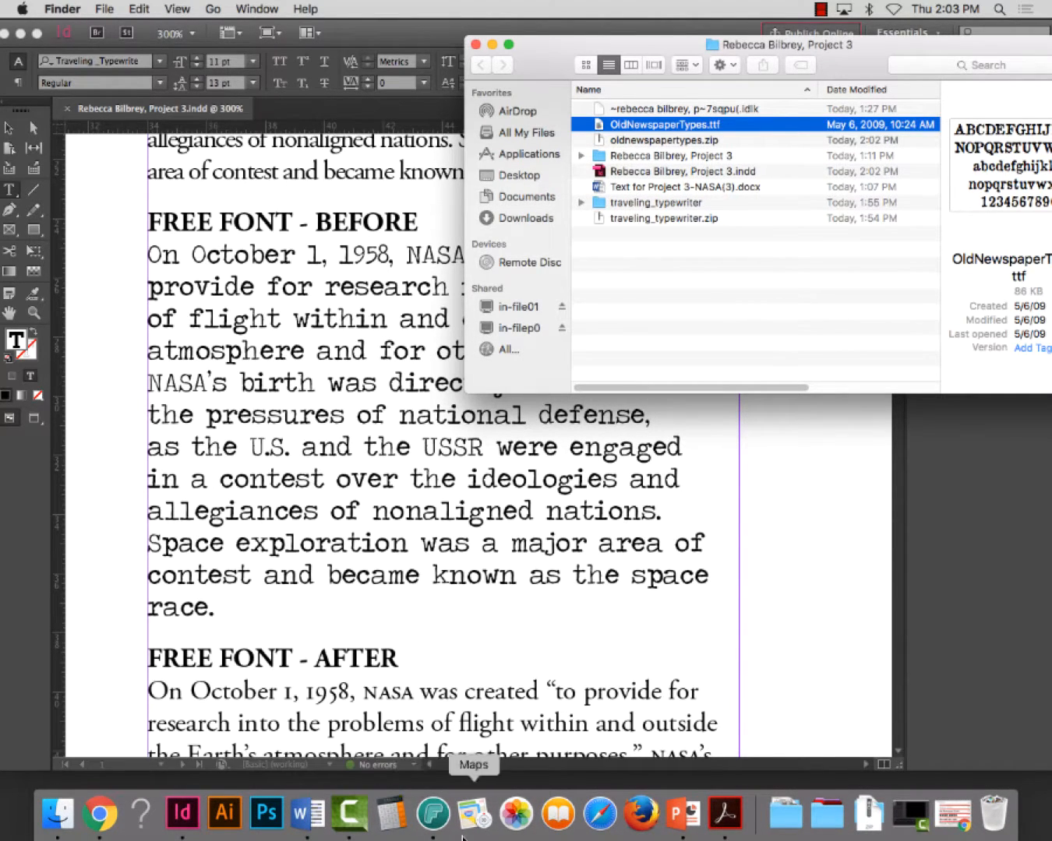
Switch to FontAgent and import OldNewspaperTypes.ttf from the Project 3 folder, closing the import report
left_click(435, 830)
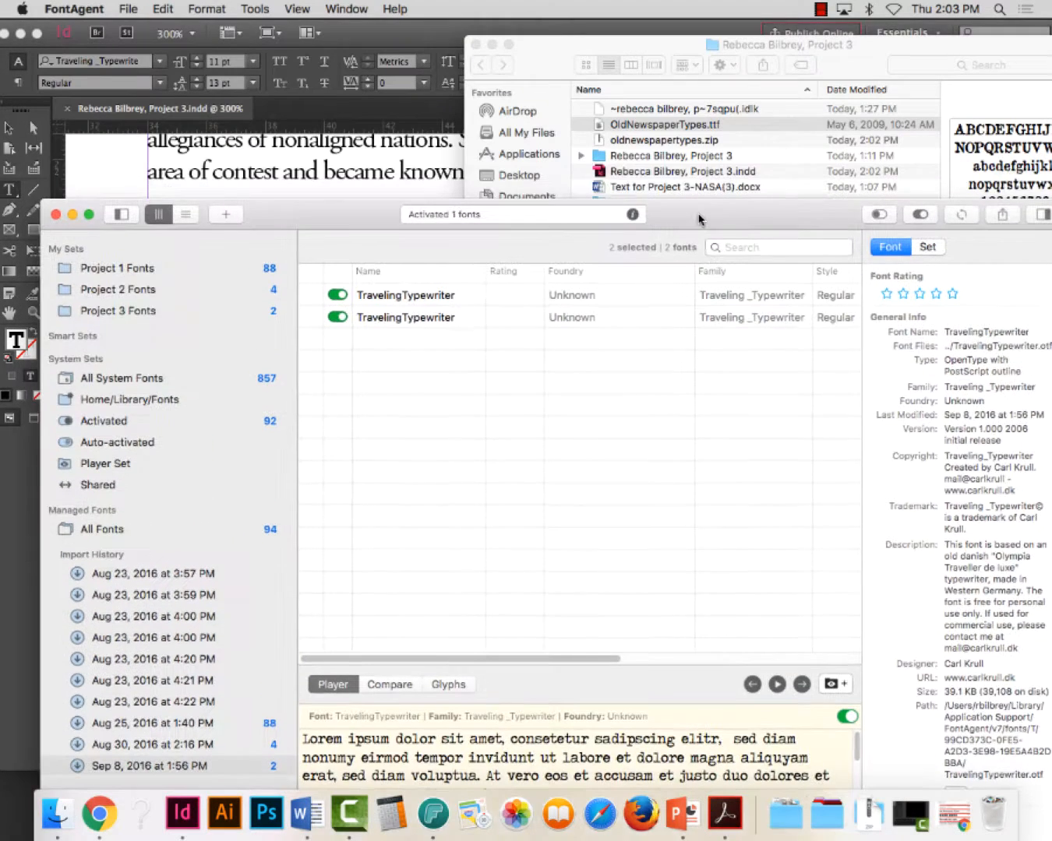
right_click(395, 341)
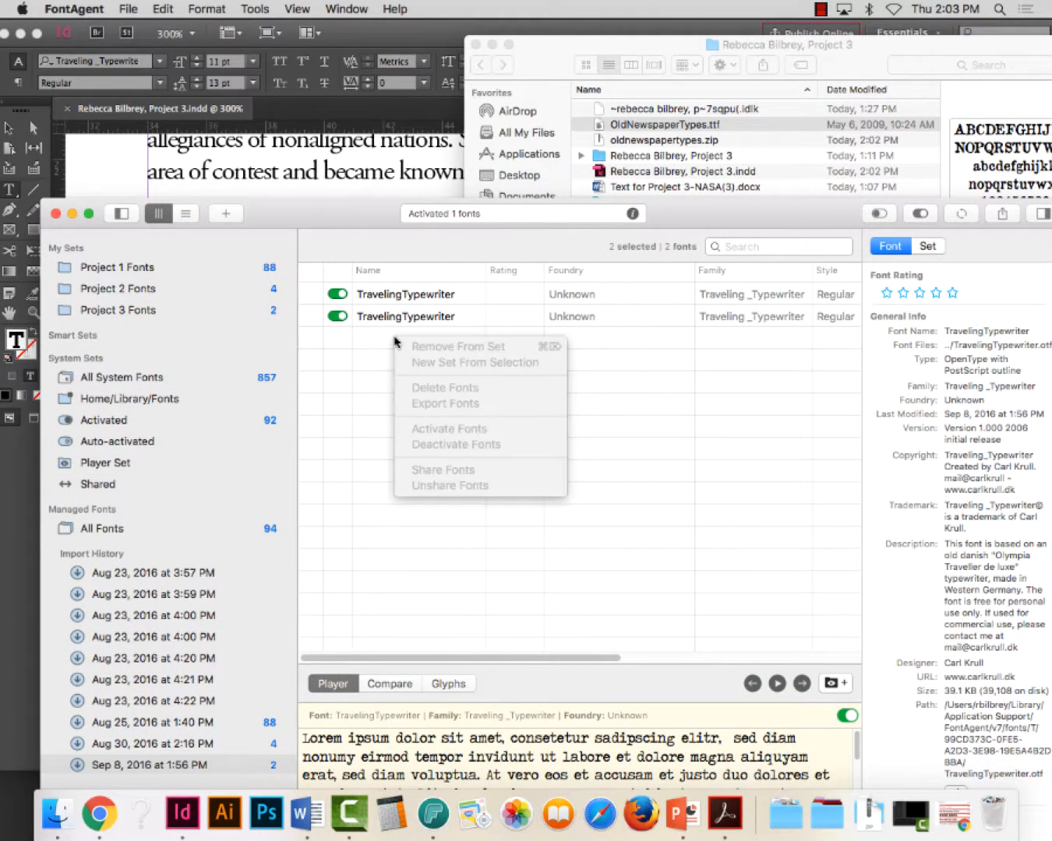
left_click(125, 313)
right_click(124, 312)
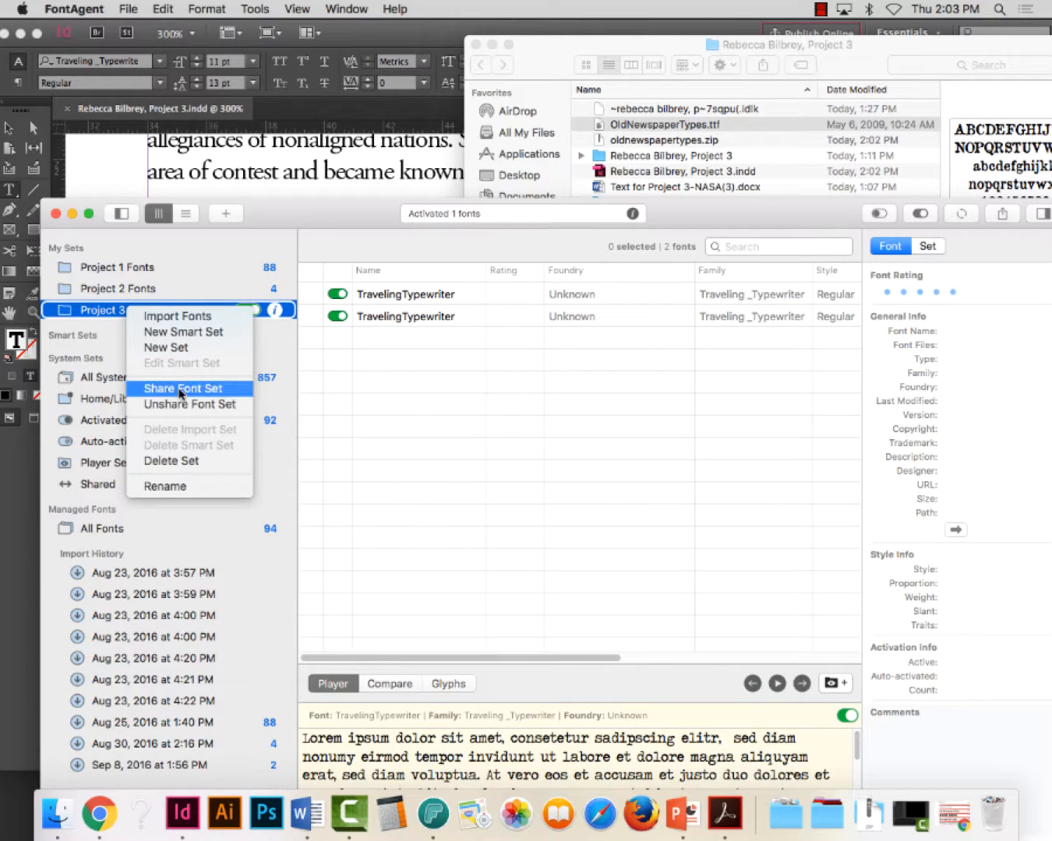
left_click(165, 316)
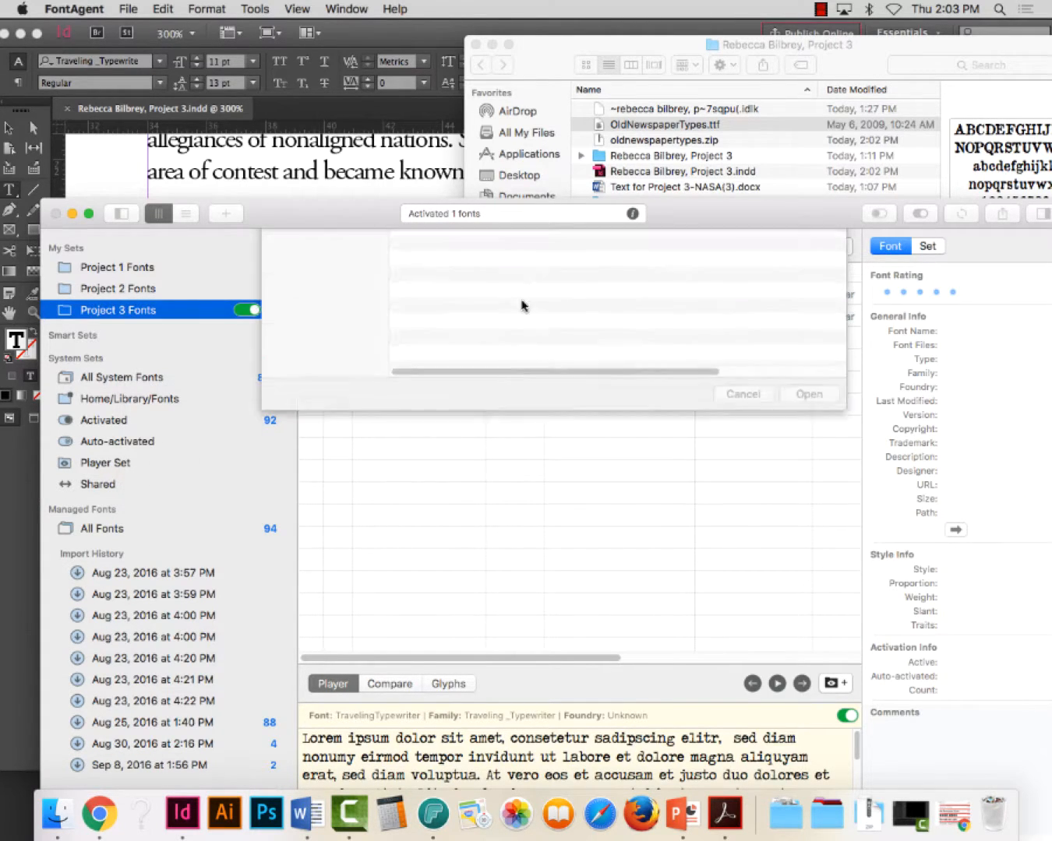
left_click(472, 293)
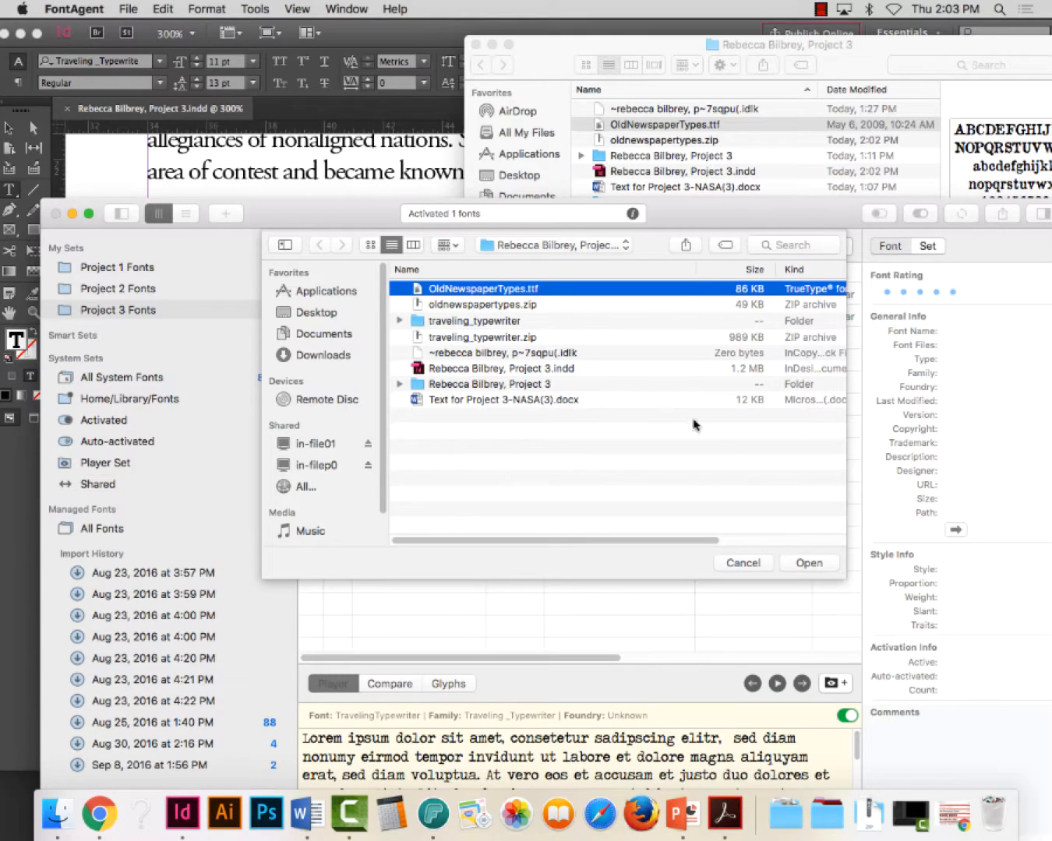
left_click(810, 562)
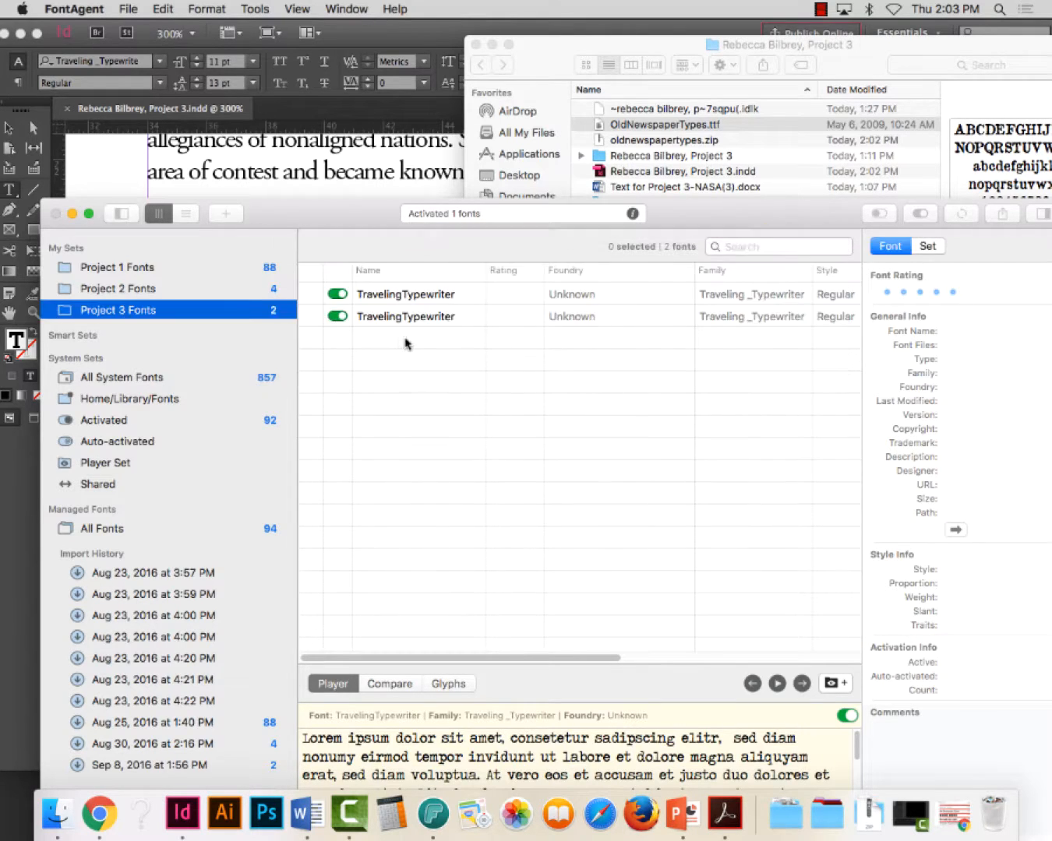
left_click(803, 567)
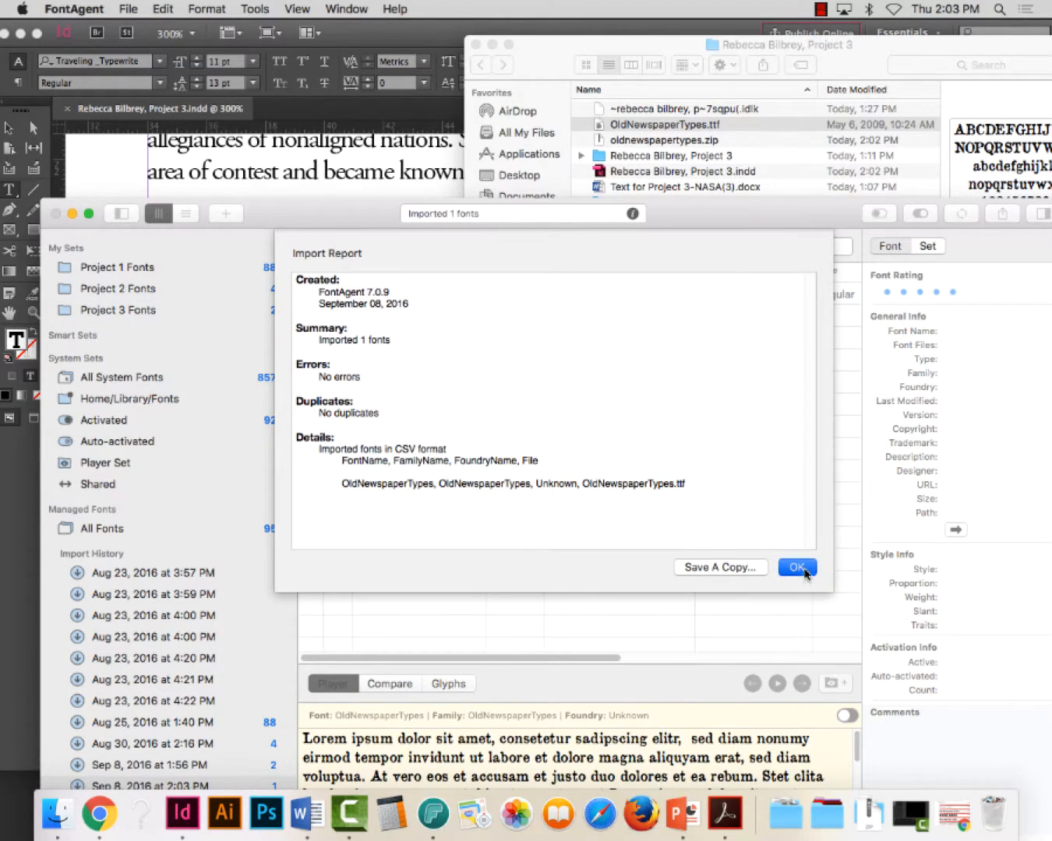
Add the imported OldNewspaperTypes font to the Project 3 Fonts set, activate it, and minimize FontAgent
left_click_drag(372, 295, 78, 310)
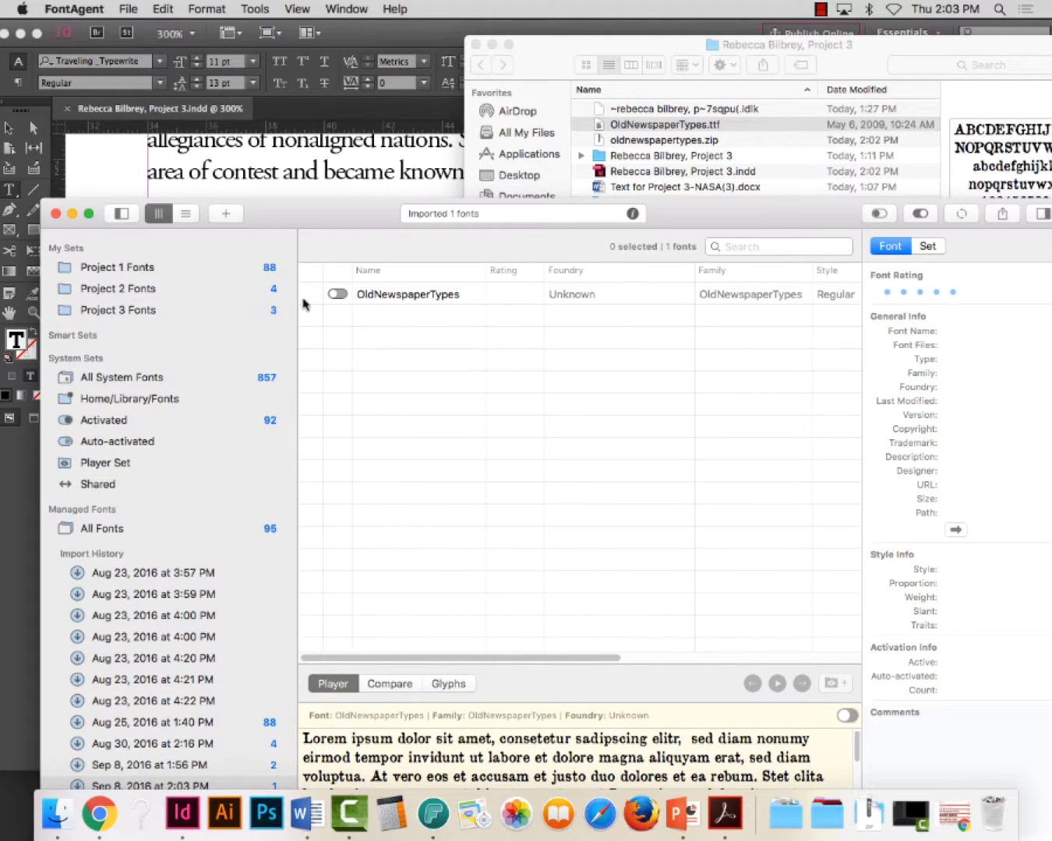
left_click(337, 293)
left_click(72, 214)
Back in InDesign, set the entire FREE FONT - BEFORE paragraph in the OldNewspaperTypes font
double_click(233, 319)
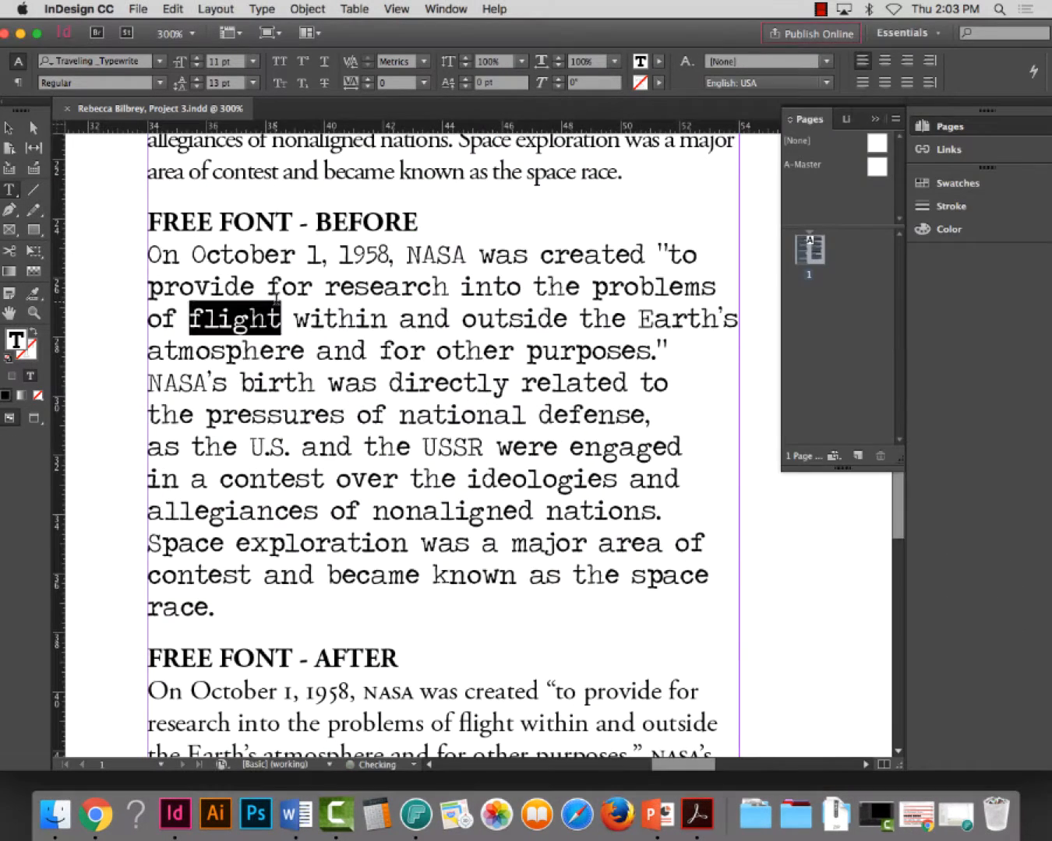
double_click(234, 320)
key("super+c")
left_click(106, 60)
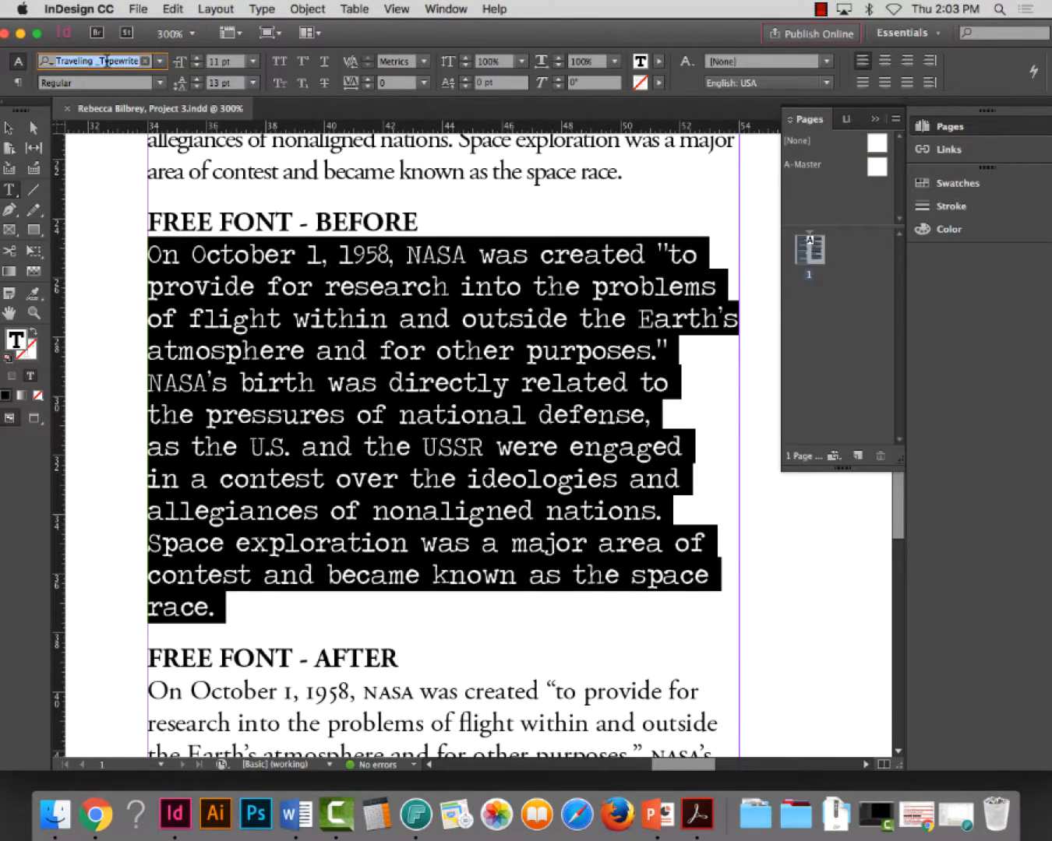
type("old")
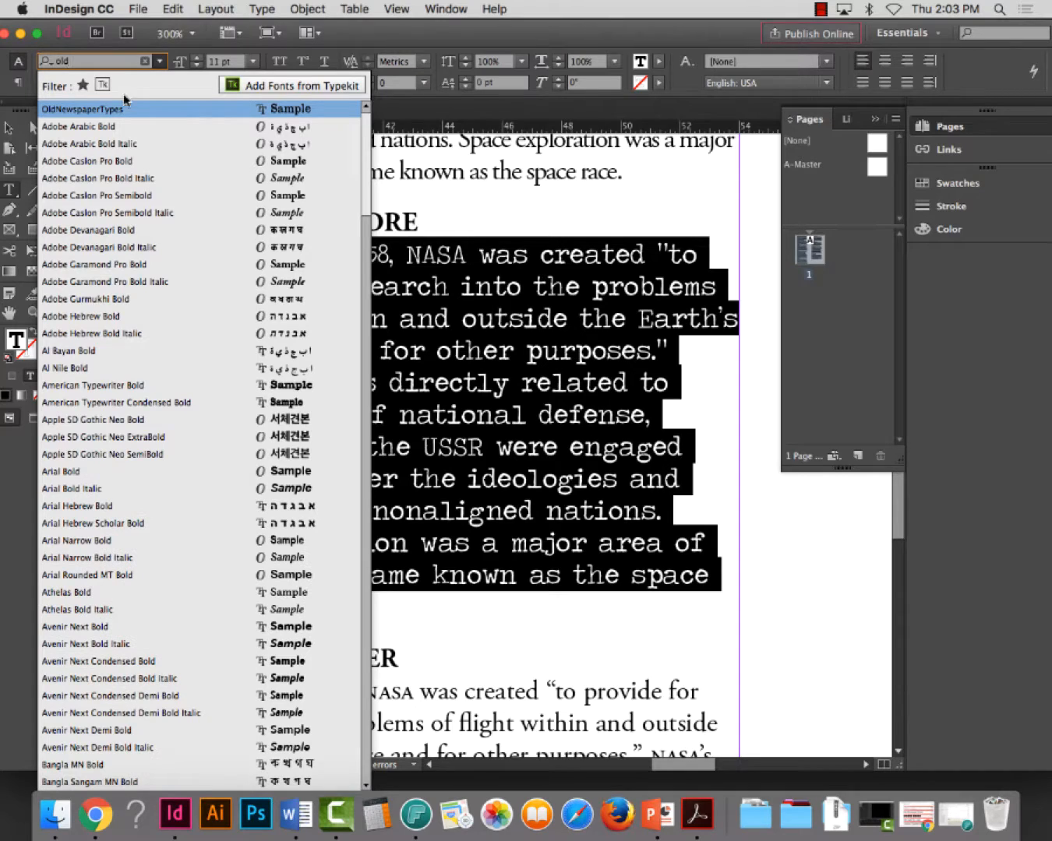
left_click(128, 111)
left_click(713, 372)
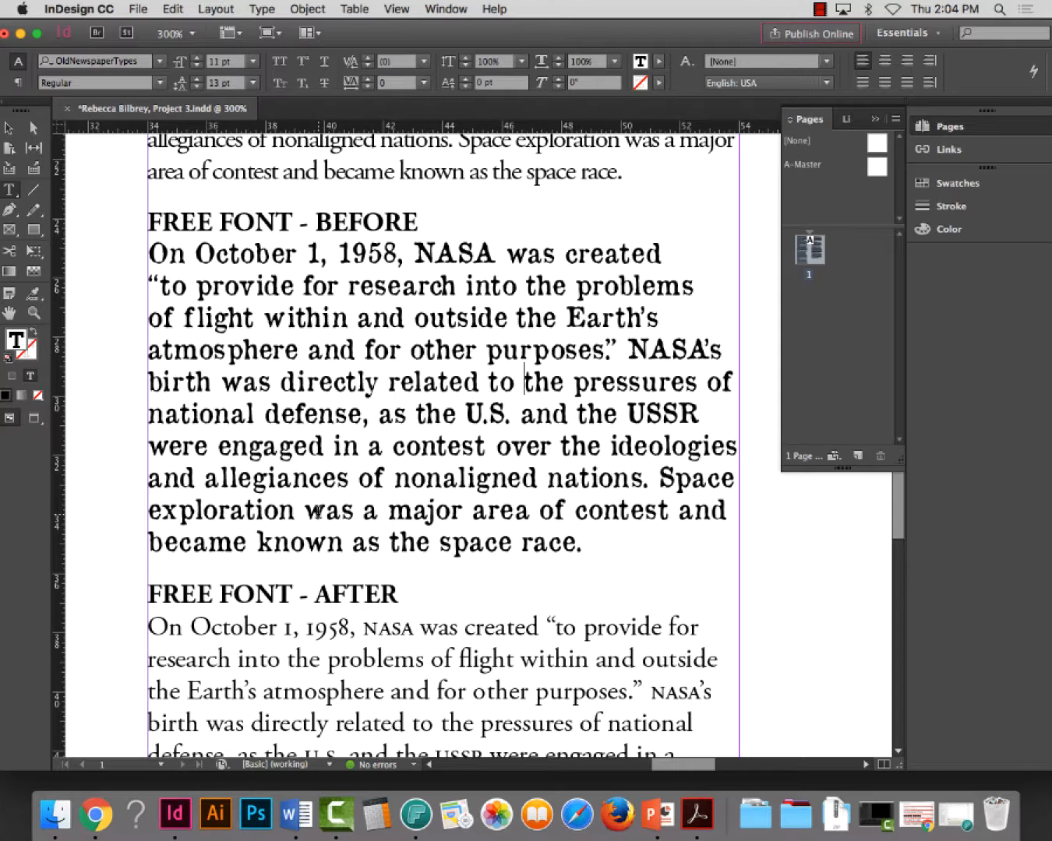
Replace the FREE FONT - AFTER paragraph with a copy of the BEFORE paragraph and remove the extra blank line after it
triple_click(359, 335)
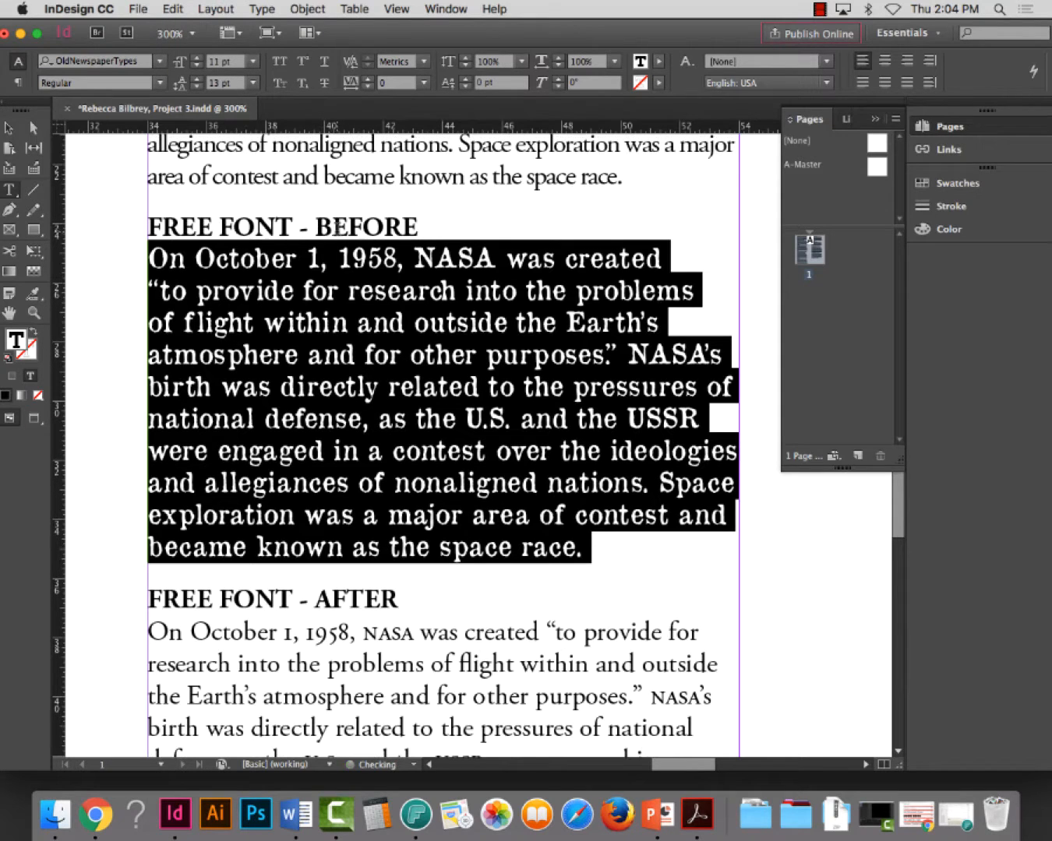
scroll(343, 226, "down", 4)
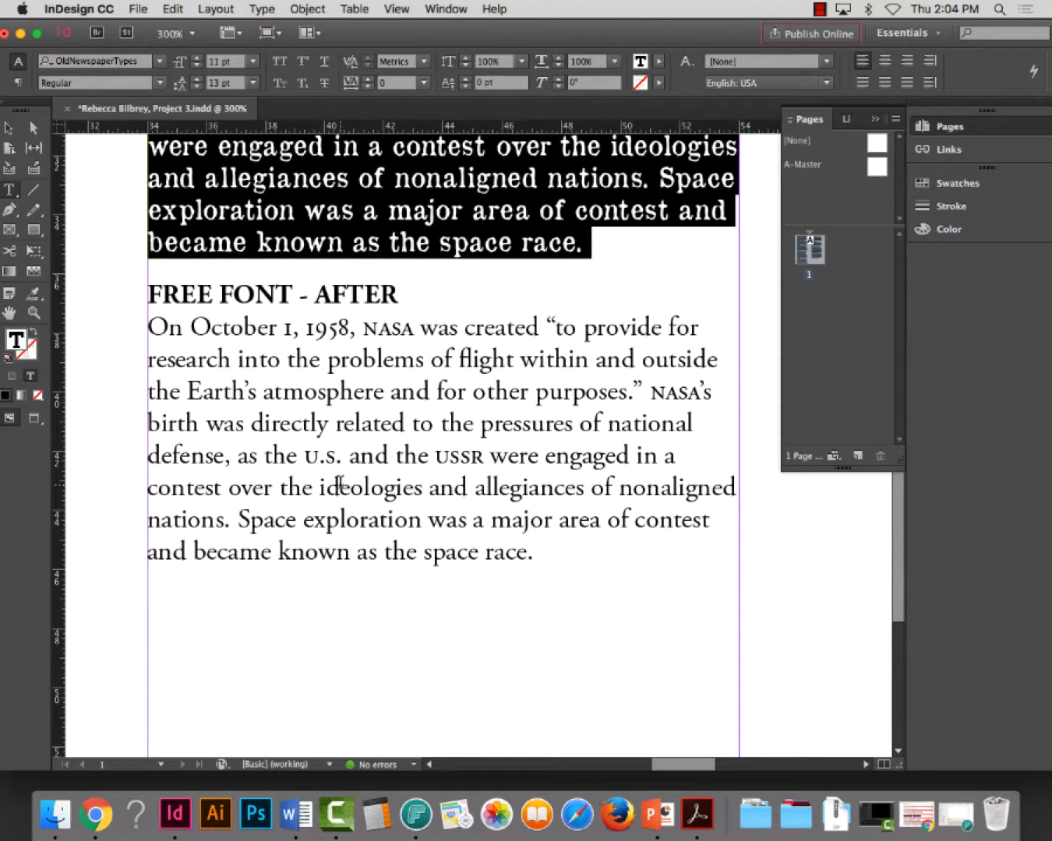
left_click(361, 424)
triple_click(362, 428)
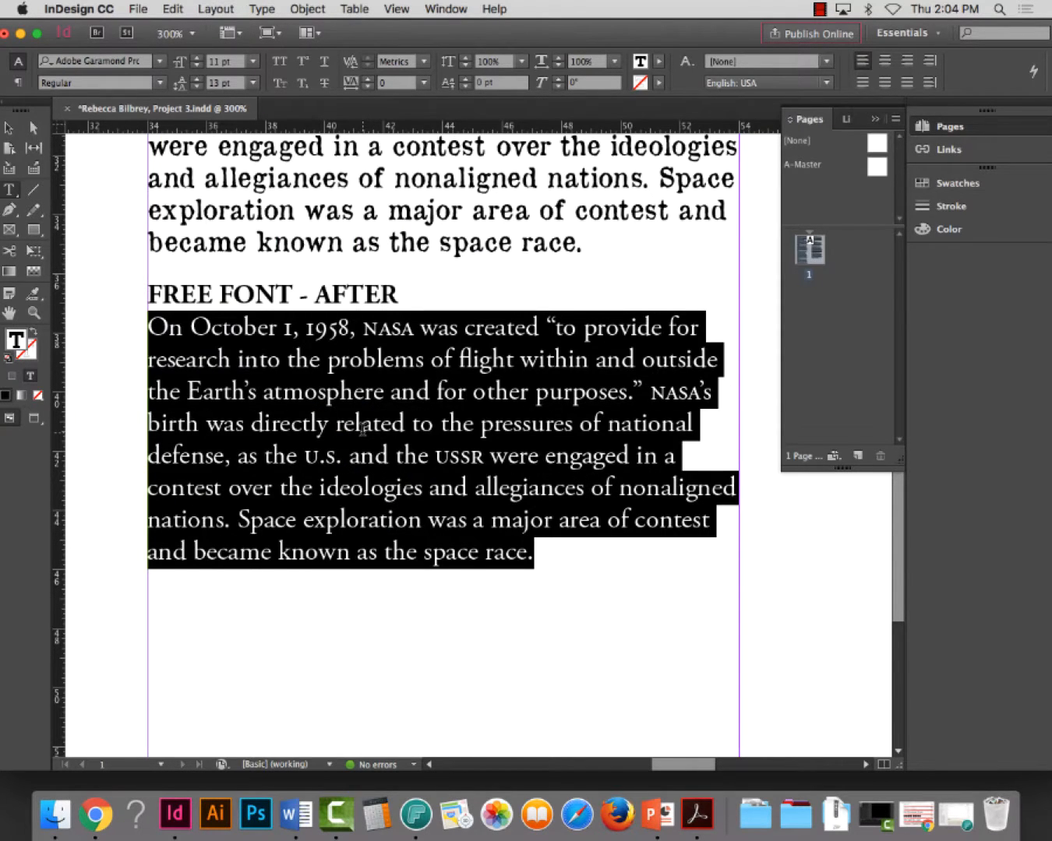
key("super+v")
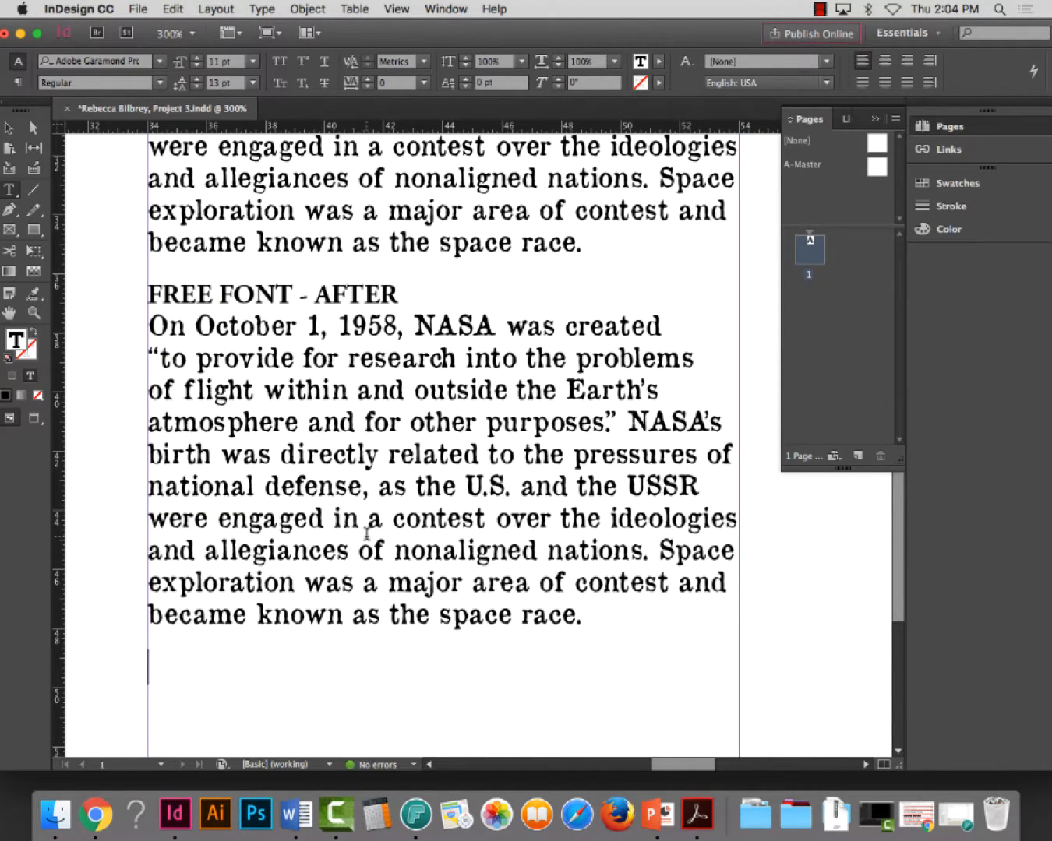
key("BackSpace")
Select the whole paragraph under FREE FONT - AFTER and compare it with the BEFORE paragraph
double_click(399, 356)
double_click(398, 357)
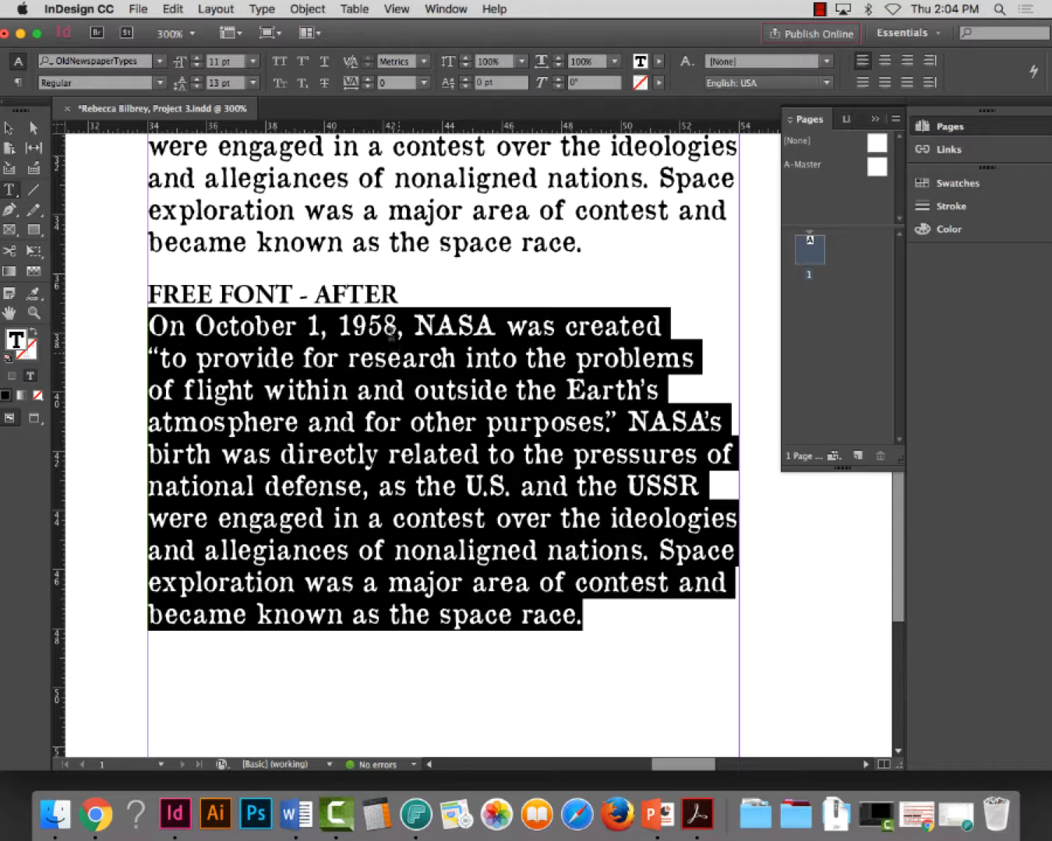
key("super+minus")
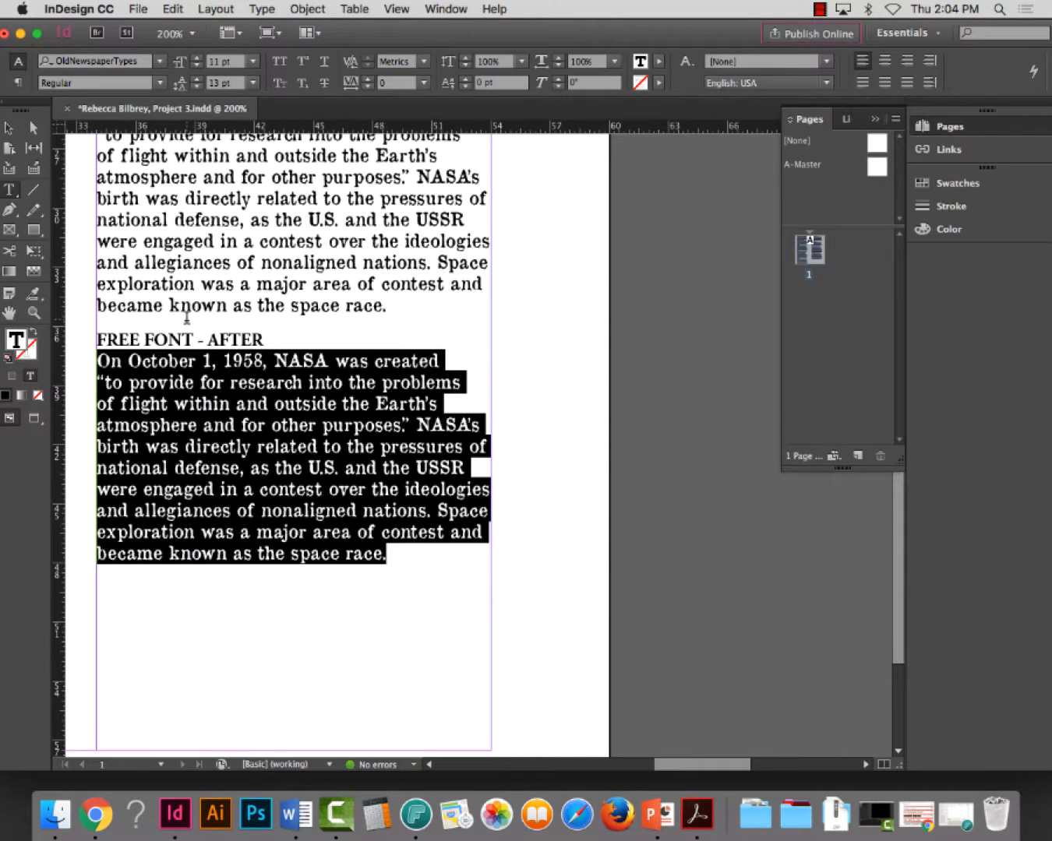
scroll(192, 277, "up", 3)
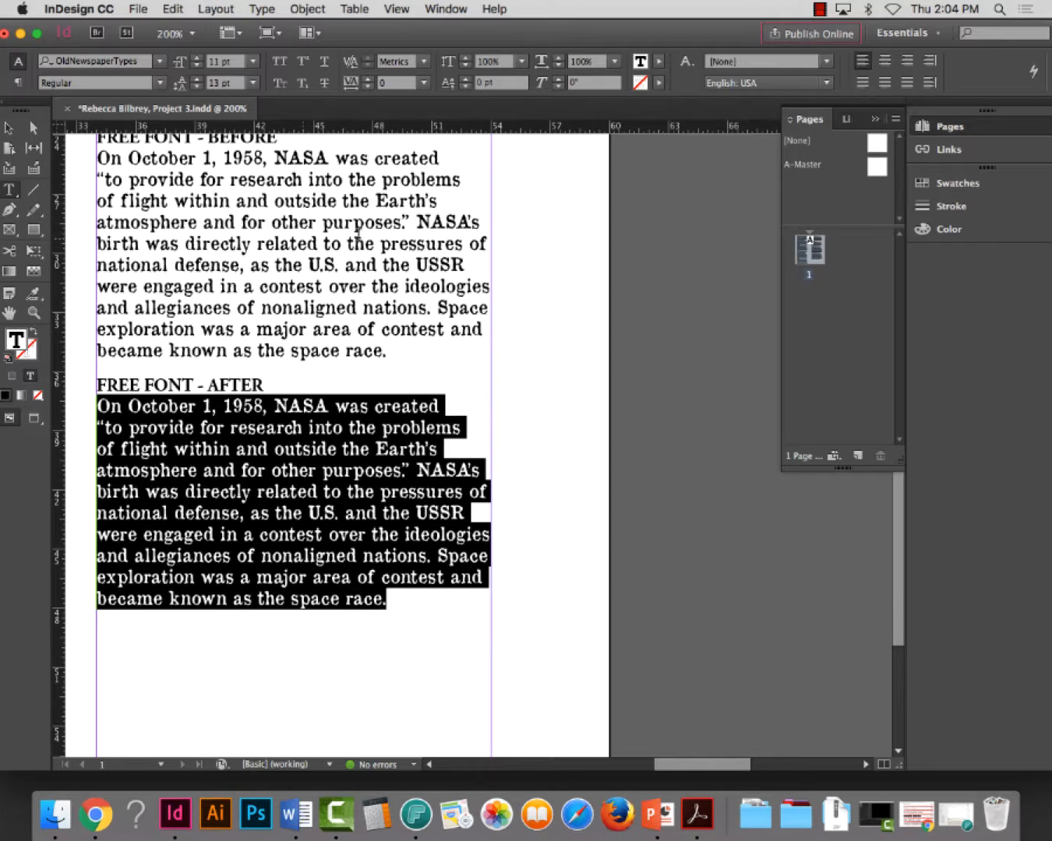
Examine the letterspacing of "purposes" in the FREE FONT - BEFORE paragraph, selecting the letters "rpo" with the Type tool
left_click(33, 312)
left_click_drag(84, 144, 531, 414)
left_click(17, 192)
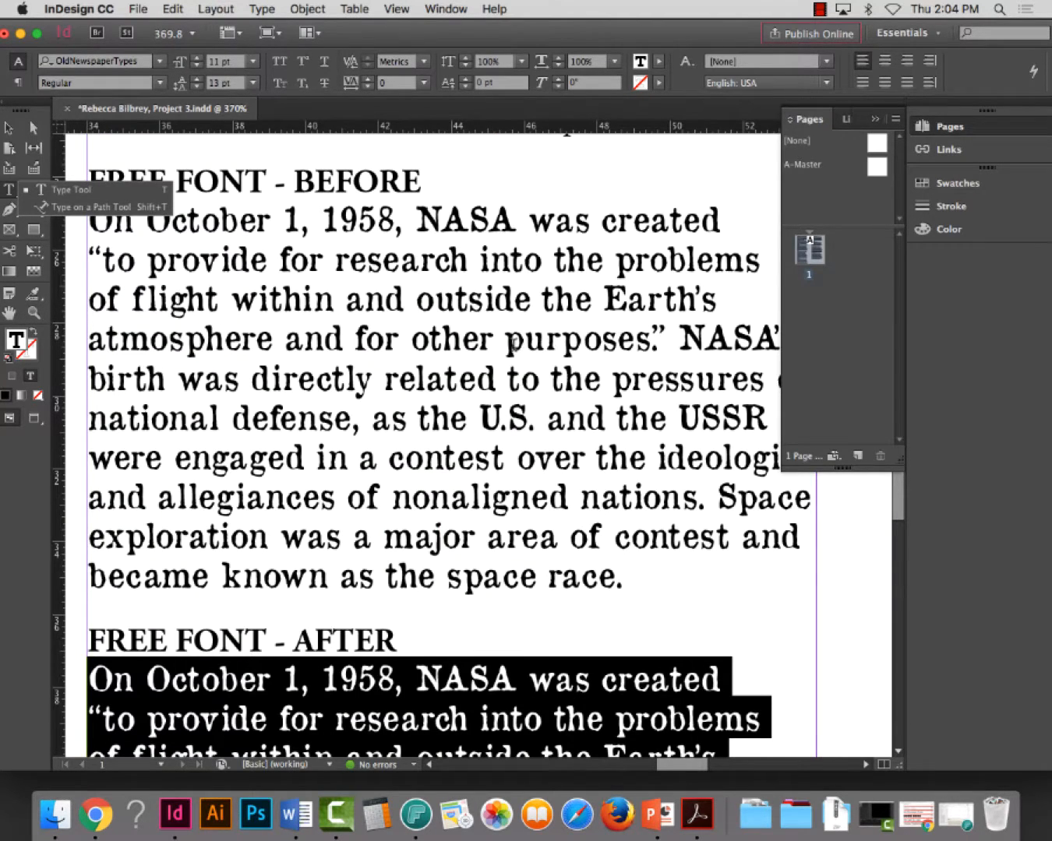
left_click_drag(513, 343, 593, 344)
left_click(616, 339)
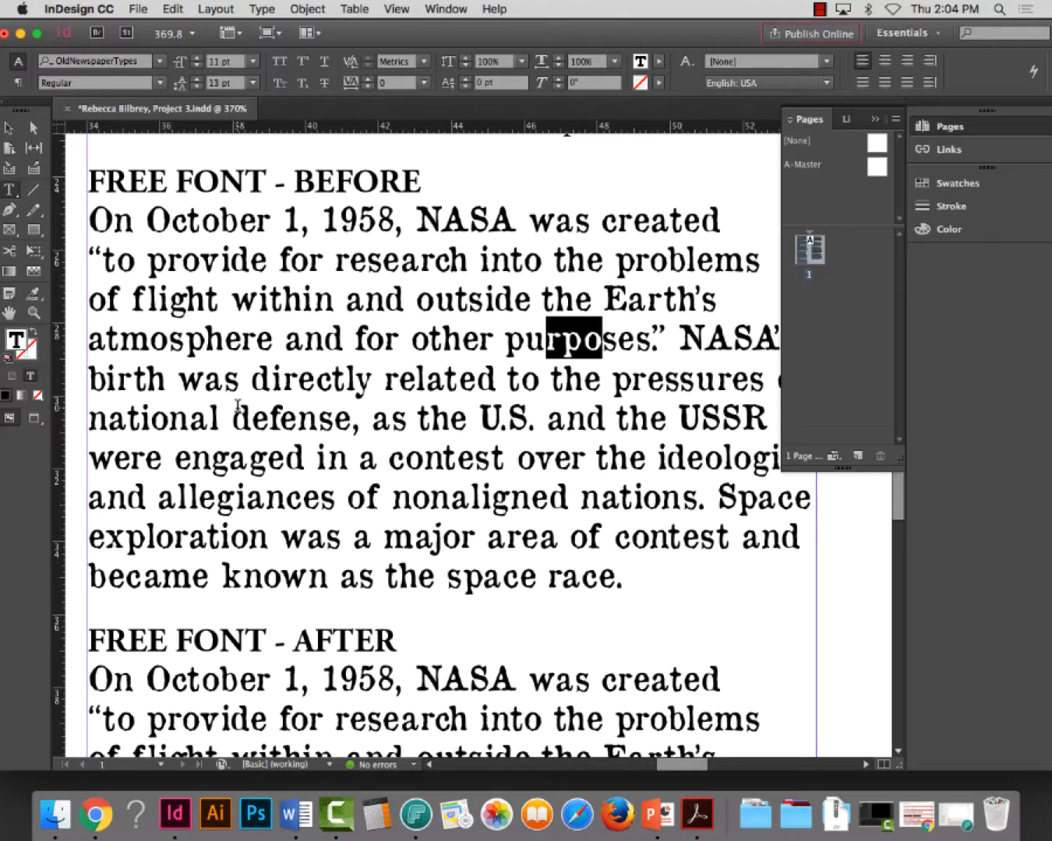
Examine the letterspacing in the FREE FONT - BEFORE paragraph, checking "sp" in "atmosphere", "fl" in "flight", "rt" in "Earth's" and the word "engaged"
left_click_drag(168, 342, 204, 343)
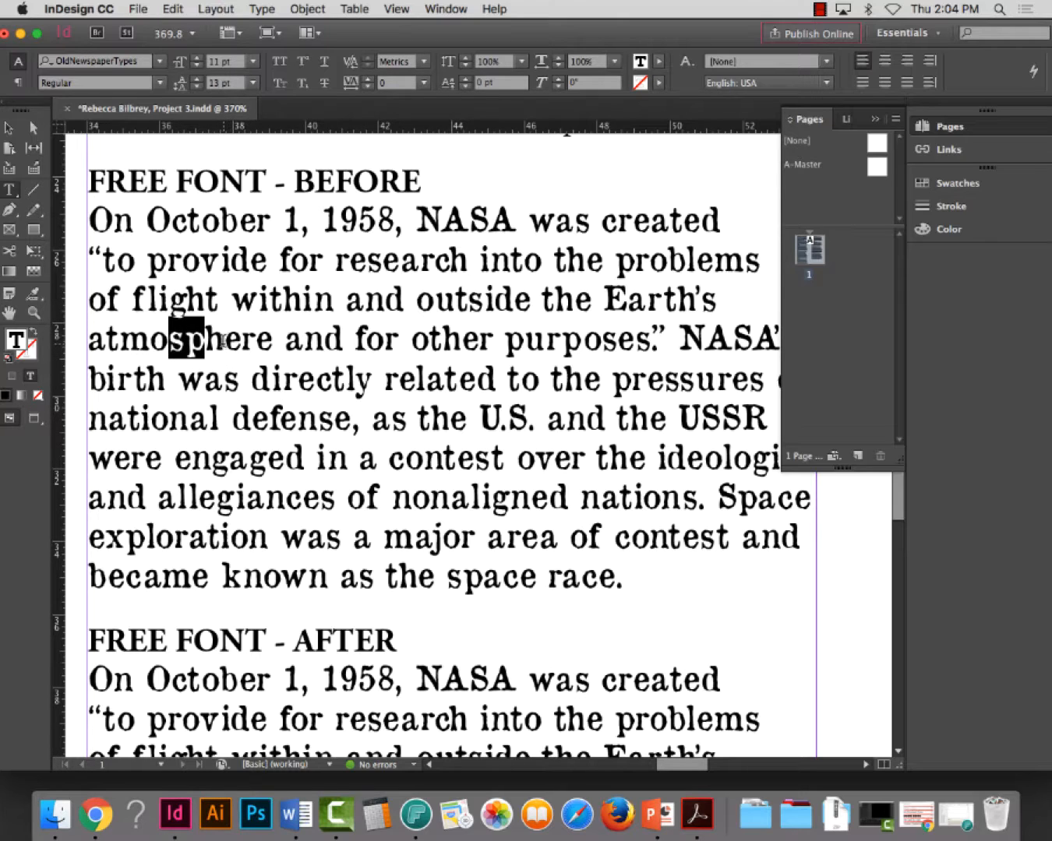
left_click_drag(132, 298, 157, 299)
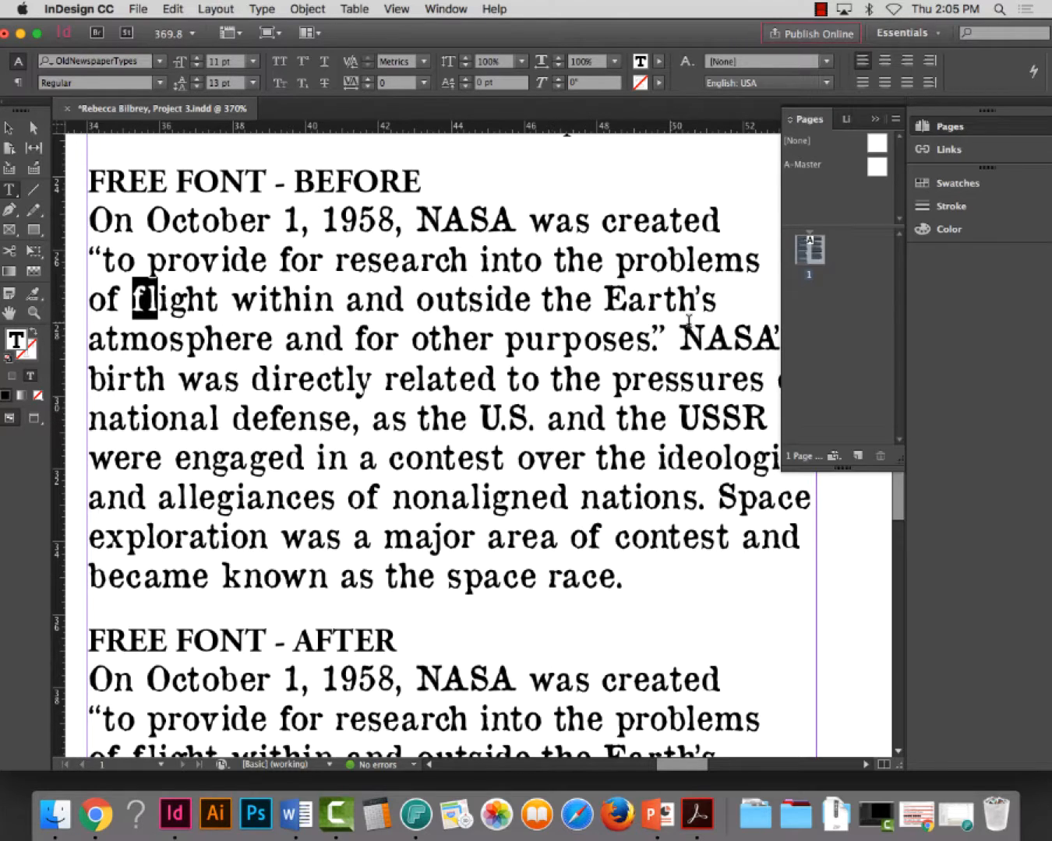
left_click(663, 300)
left_click_drag(648, 300, 676, 299)
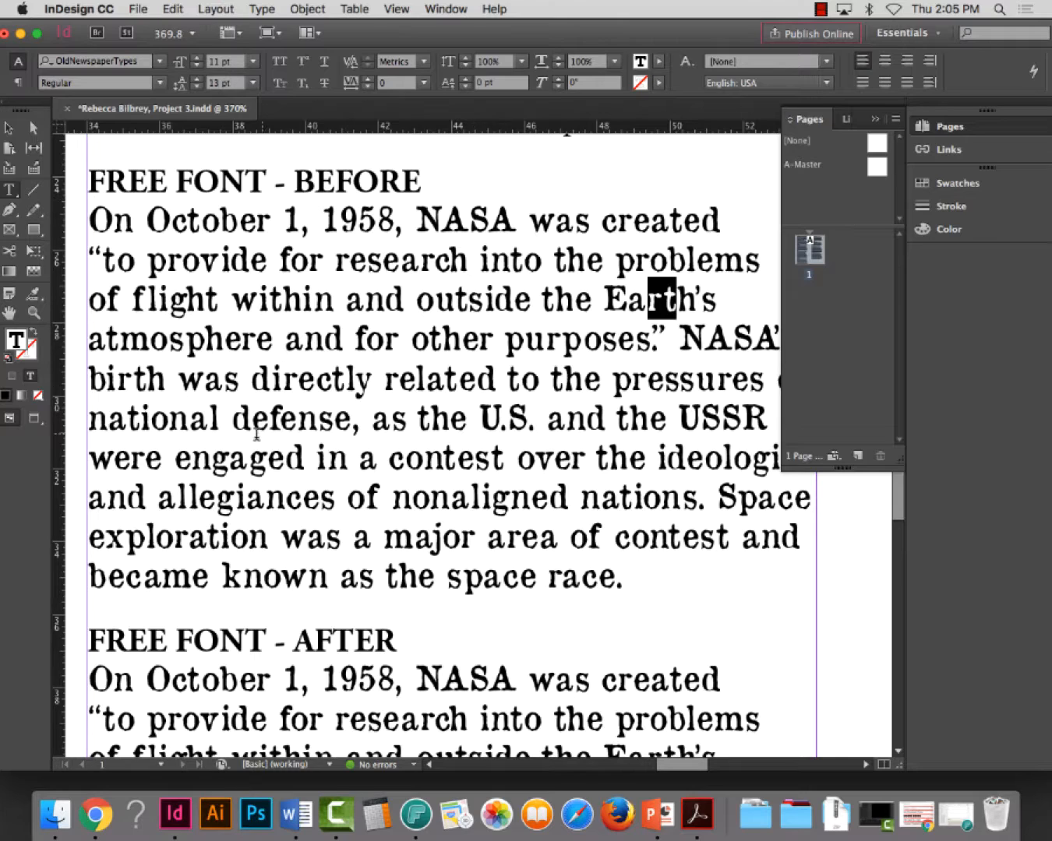
left_click_drag(230, 459, 272, 479)
left_click(238, 461)
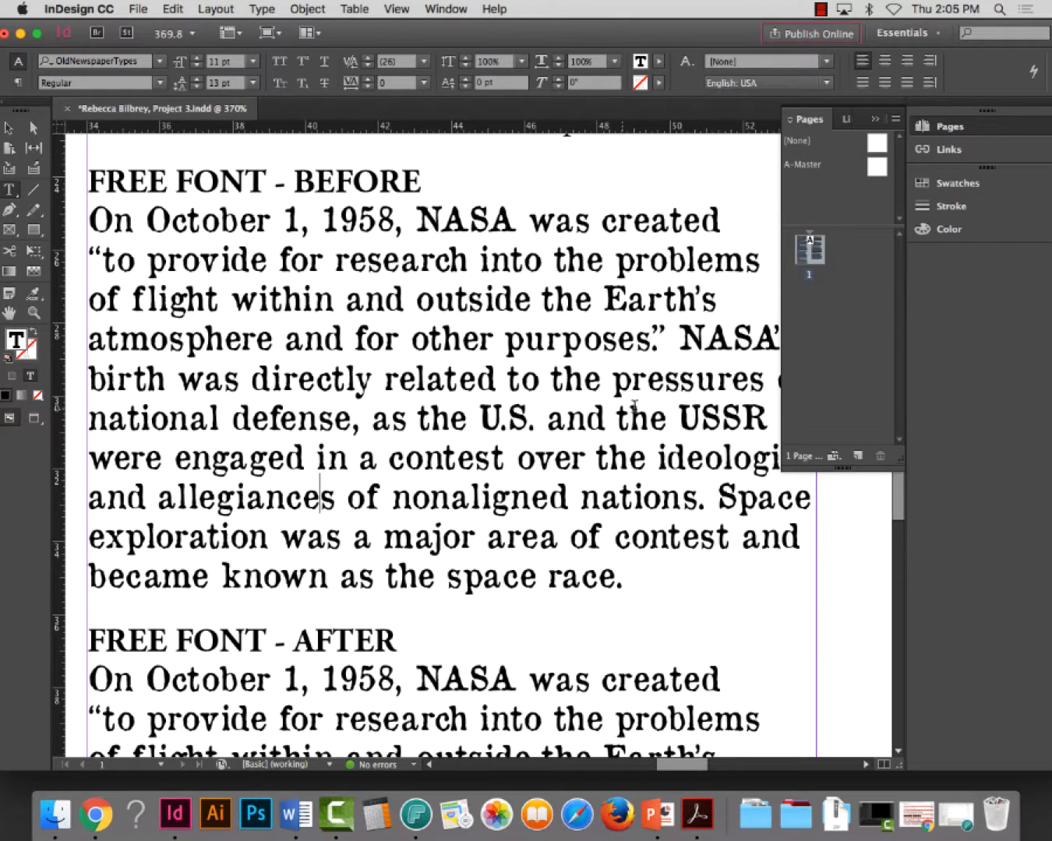
left_click(250, 459)
triple_click(290, 387)
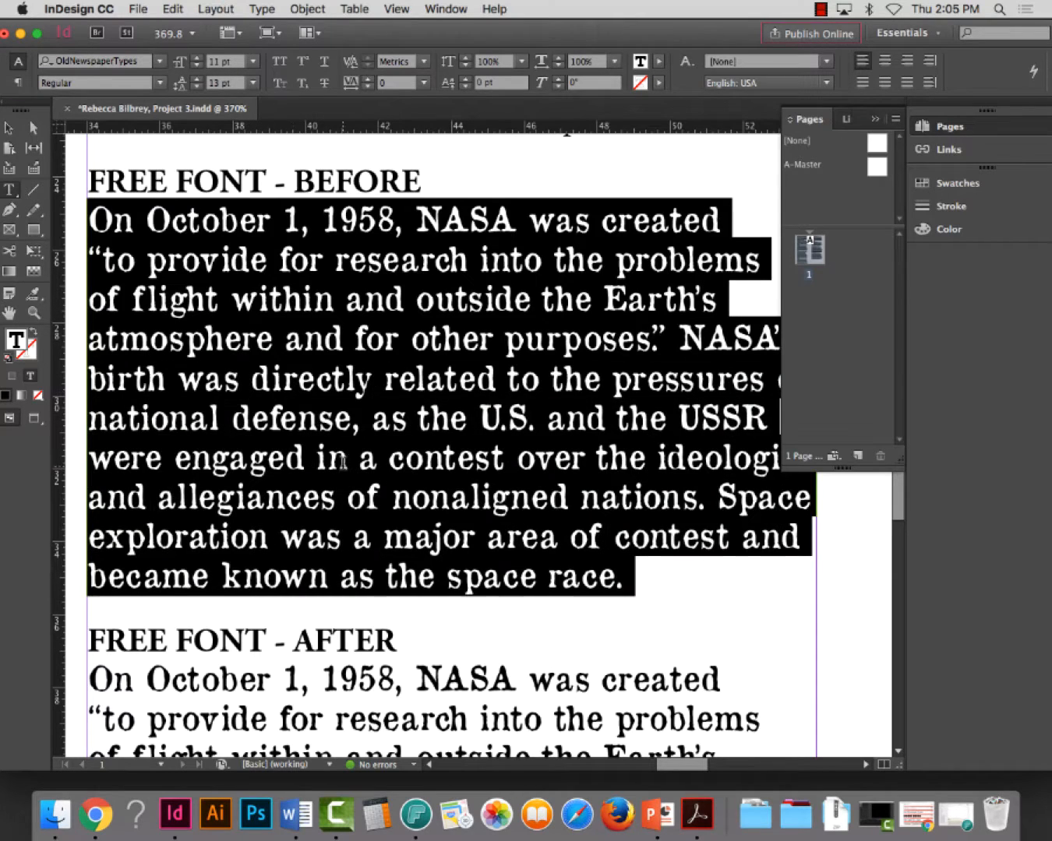
Select the whole paragraph under FREE FONT - AFTER and open its Justification settings
scroll(346, 459, "down", 5)
triple_click(331, 383)
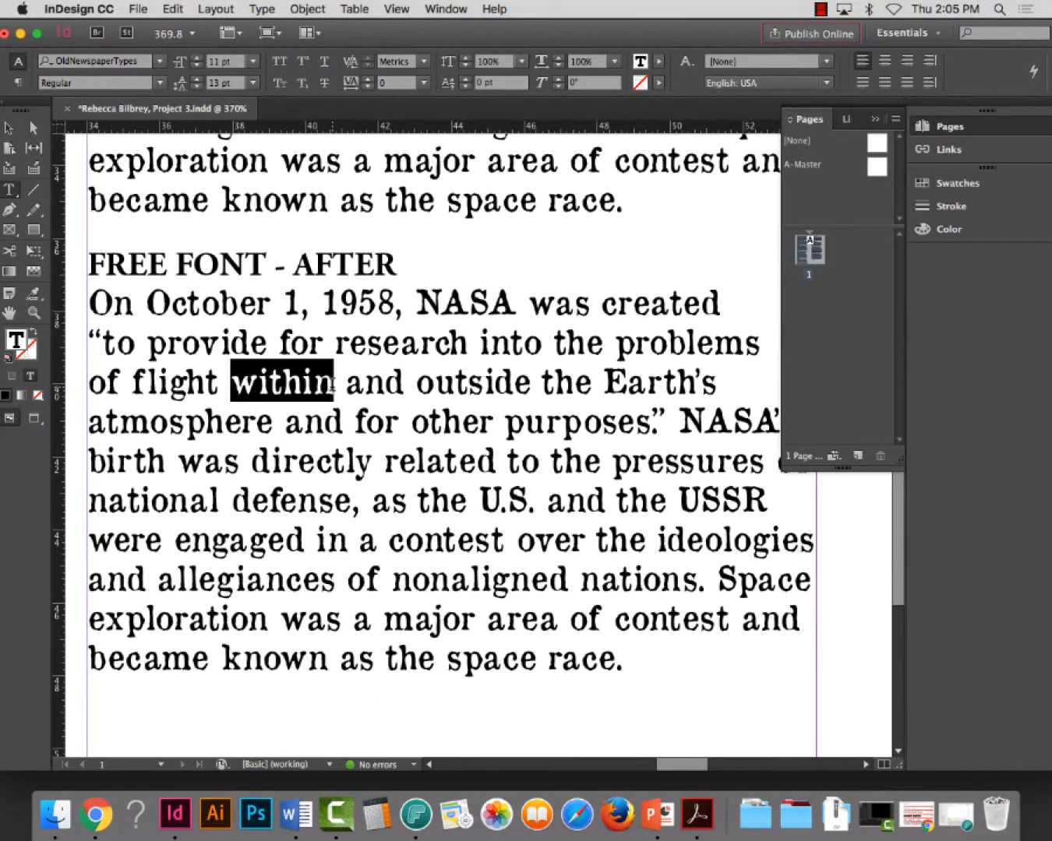
double_click(331, 425)
left_click(328, 427)
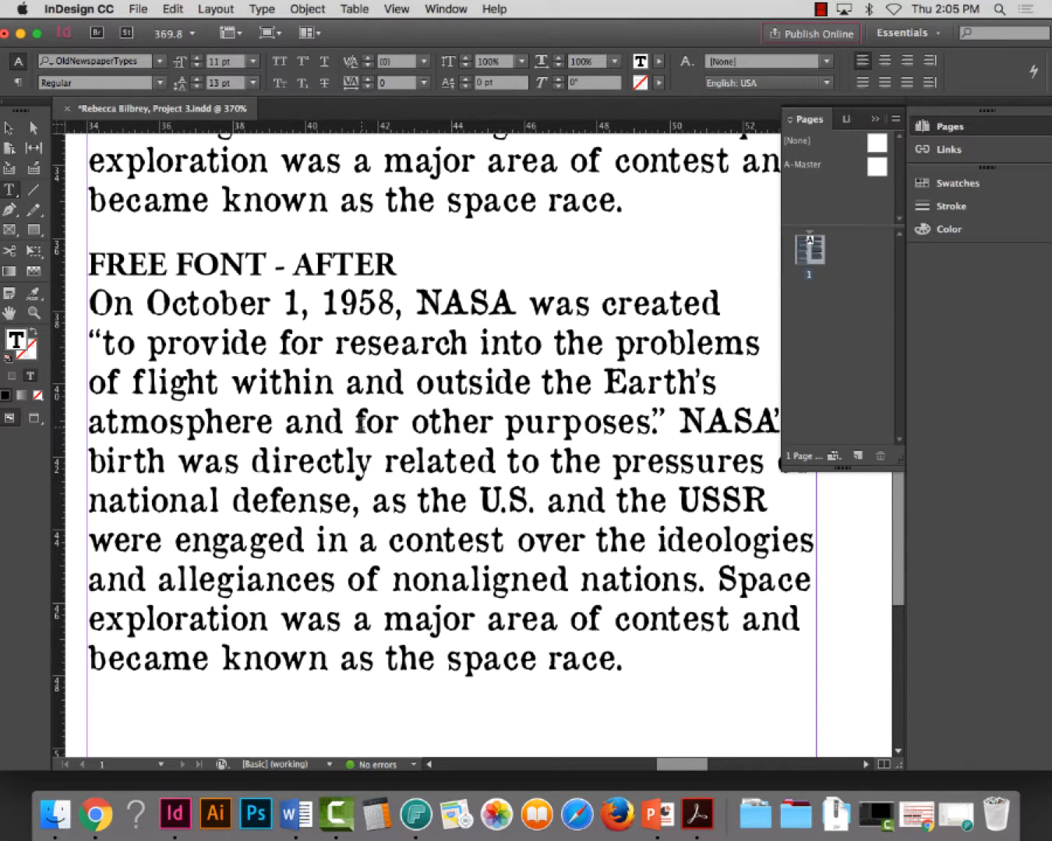
triple_click(361, 426)
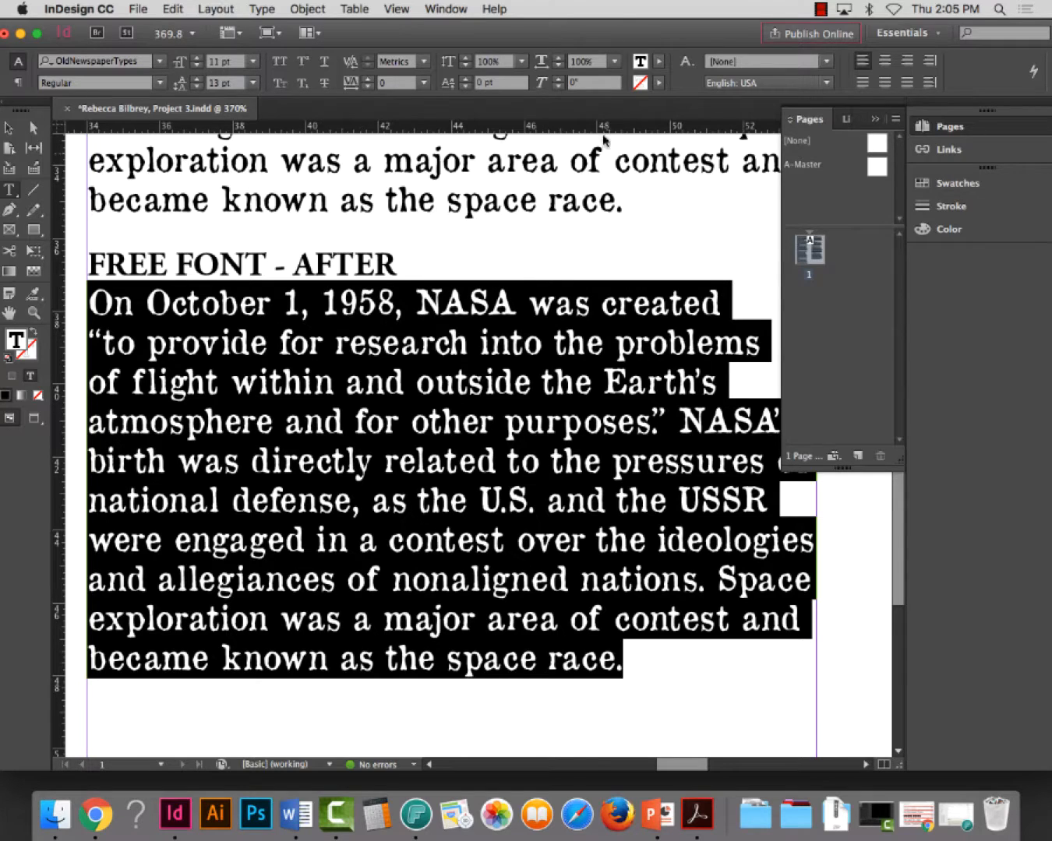
left_click_drag(604, 35, 573, 35)
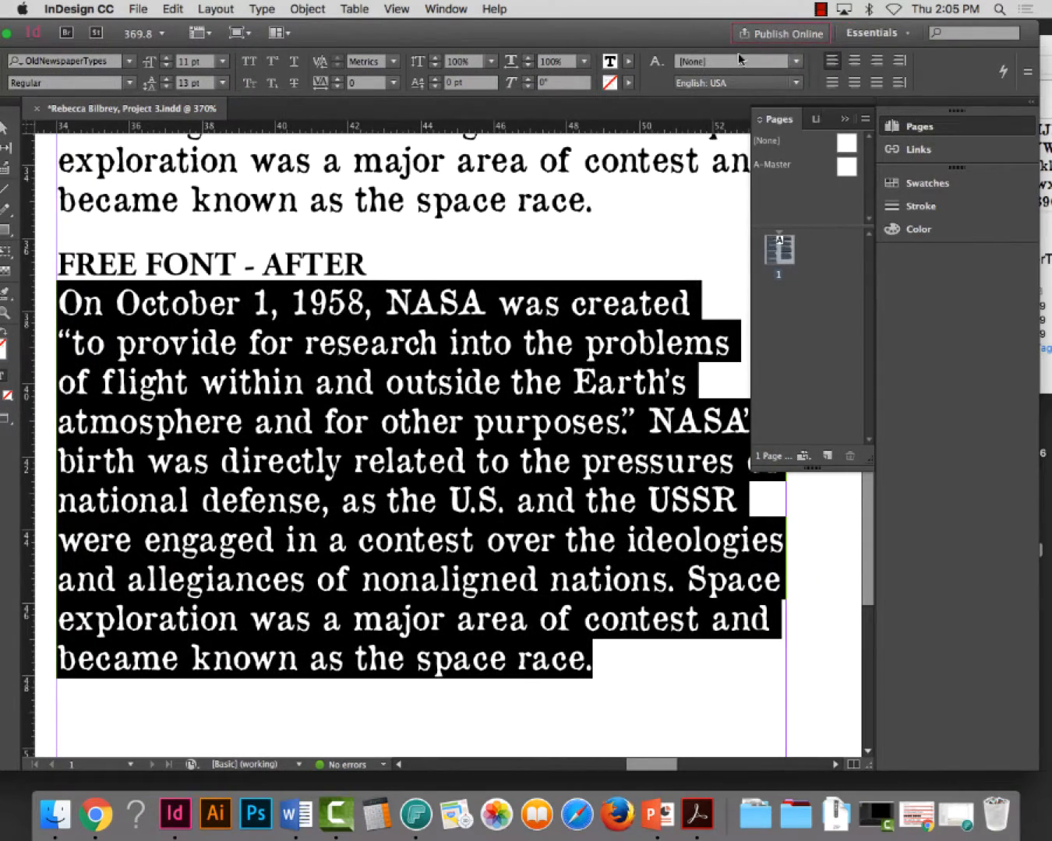
left_click(1029, 72)
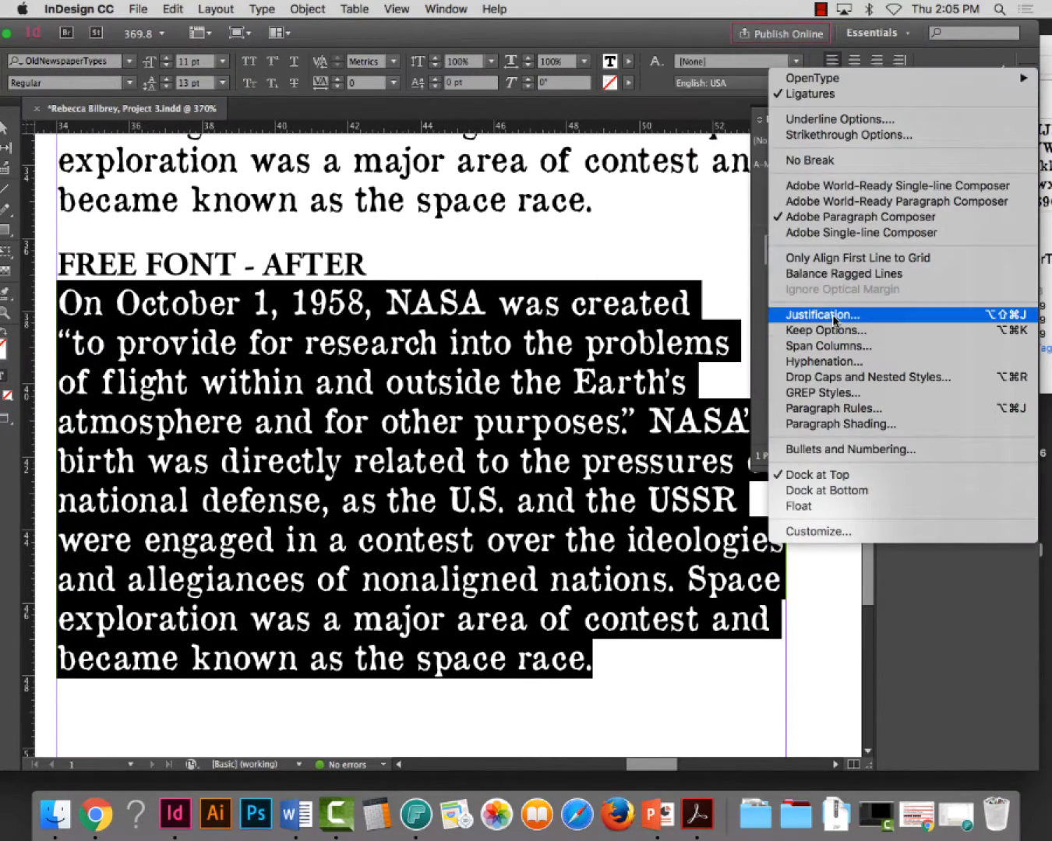
left_click(858, 315)
Try letter spacing of -50% minimum, -40% desired and -30% maximum on the AFTER paragraph
left_click_drag(684, 145, 645, 142)
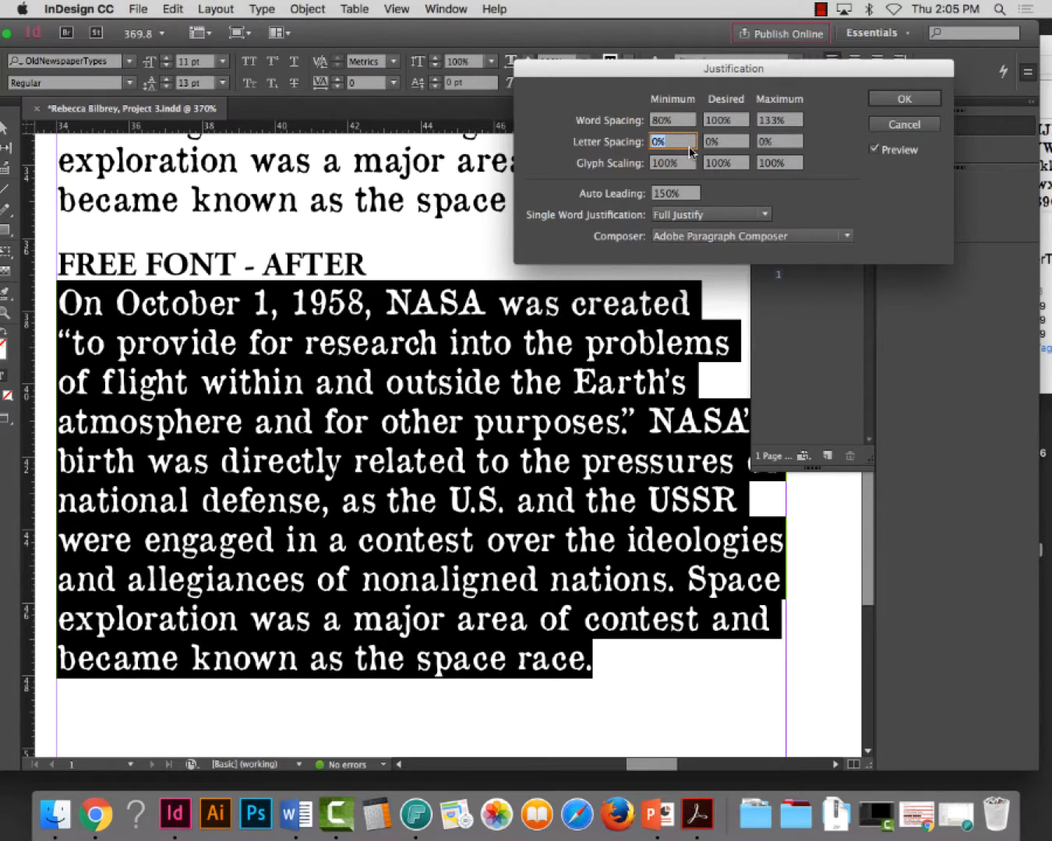
type("-50")
key("Tab")
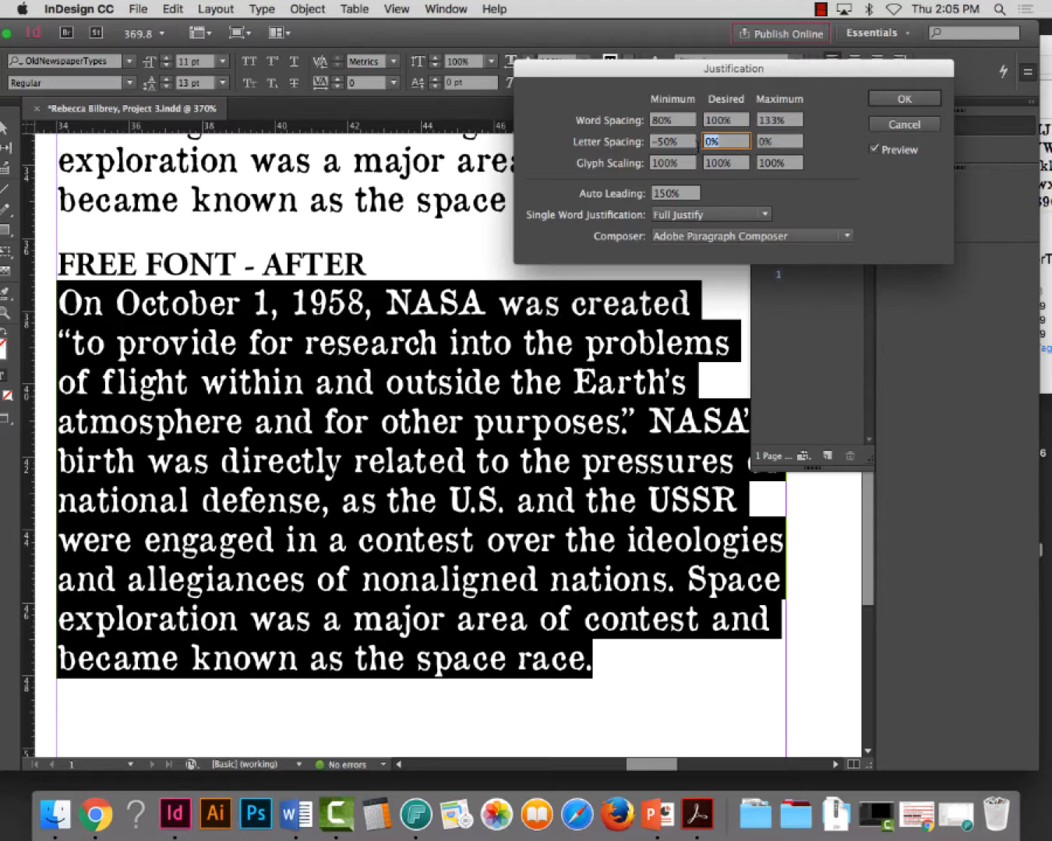
type("-40")
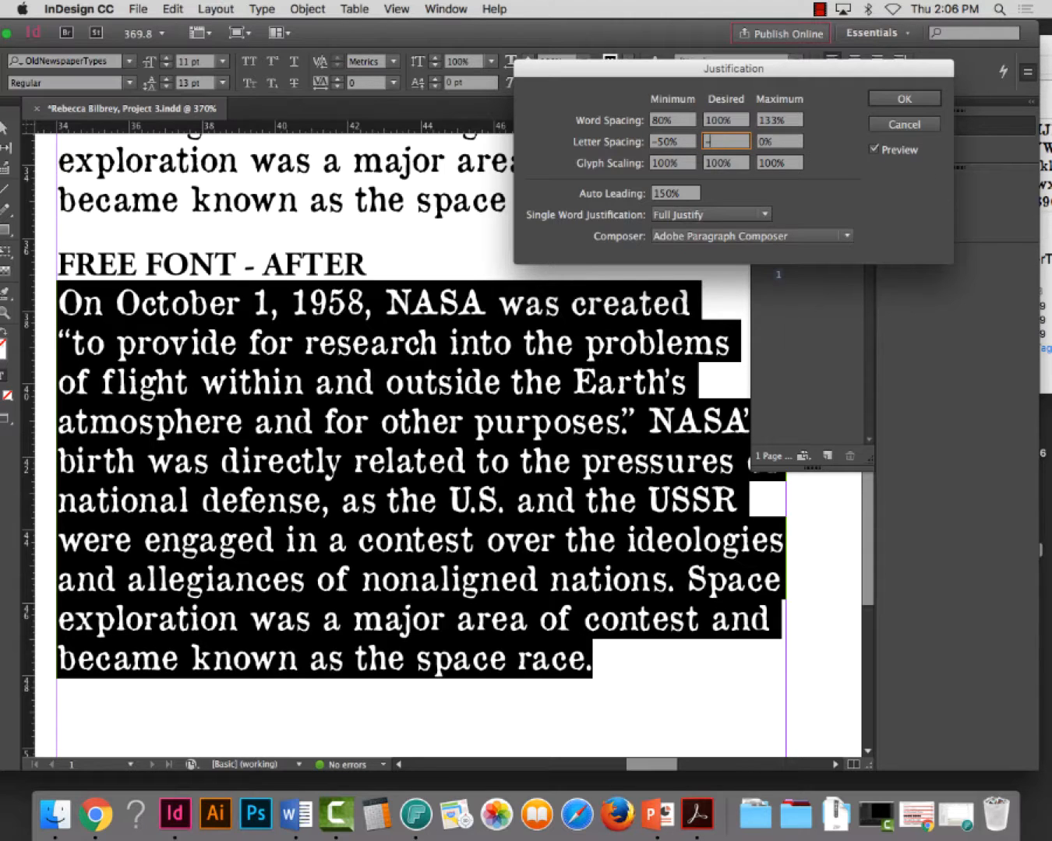
key("Tab")
type("-")
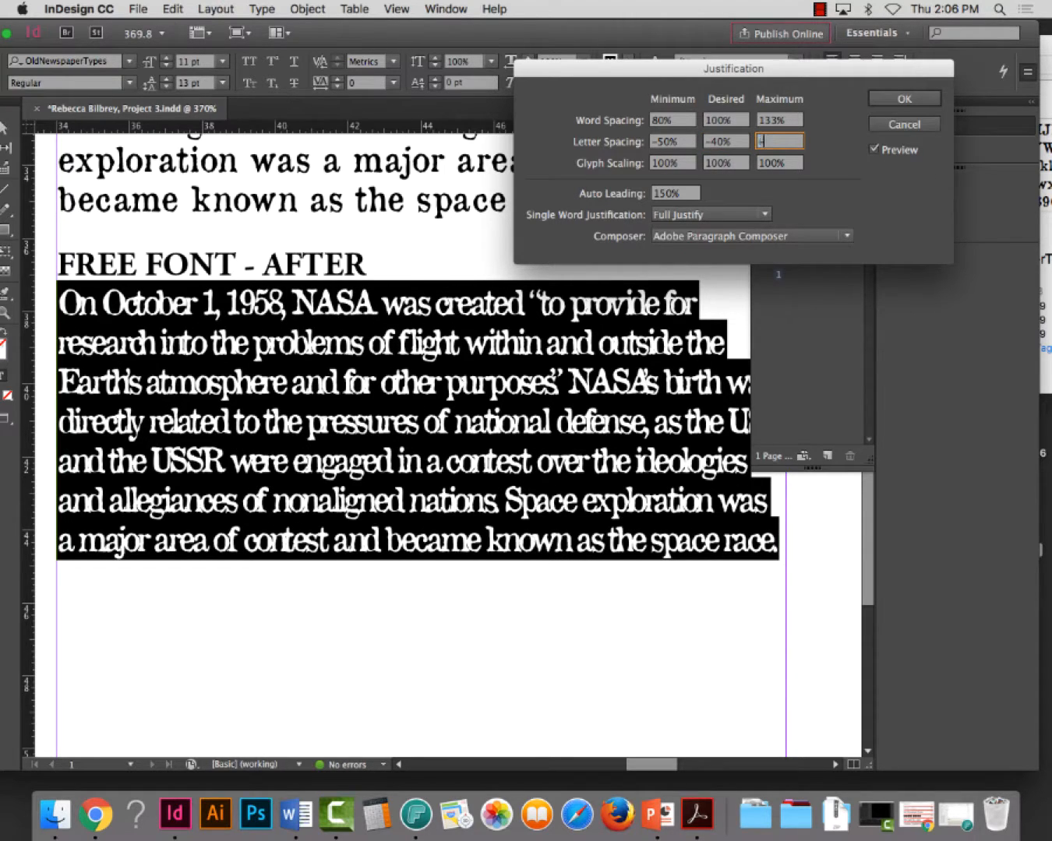
type("30")
key("Tab")
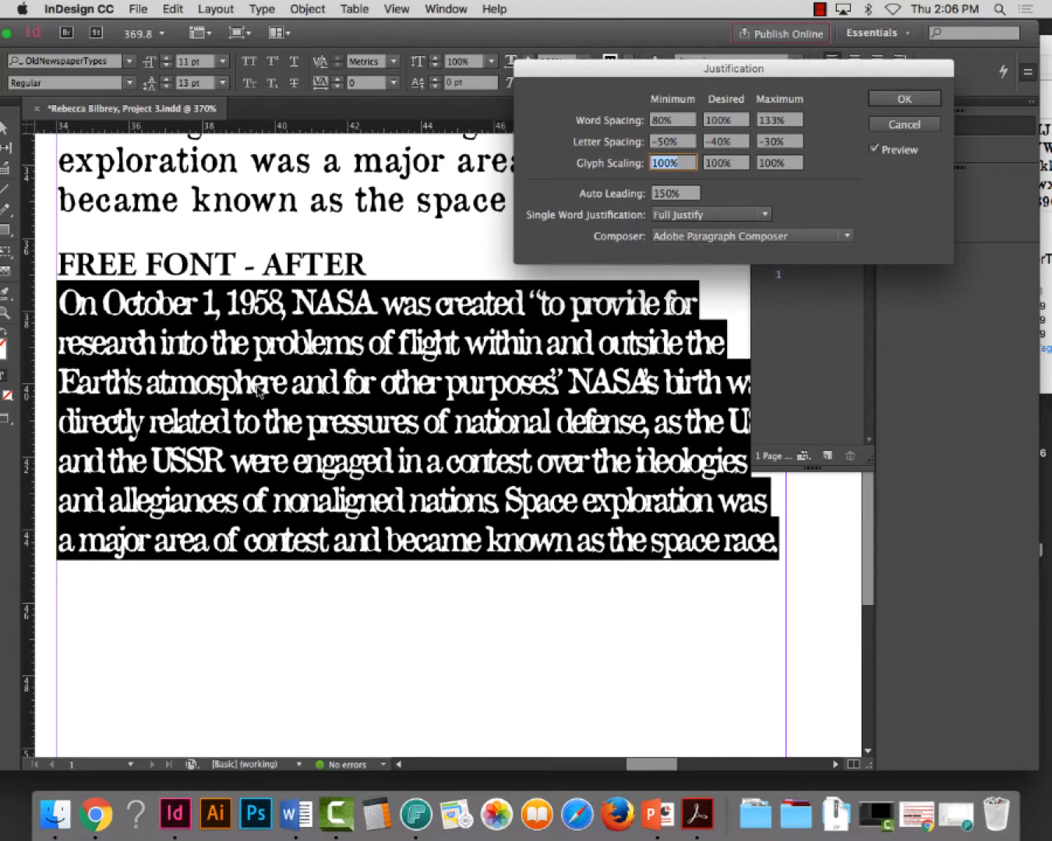
Try looser letter spacing of -30% minimum, -25% desired and -20% maximum, comparing the AFTER paragraph with the preview off and on
left_click(722, 143)
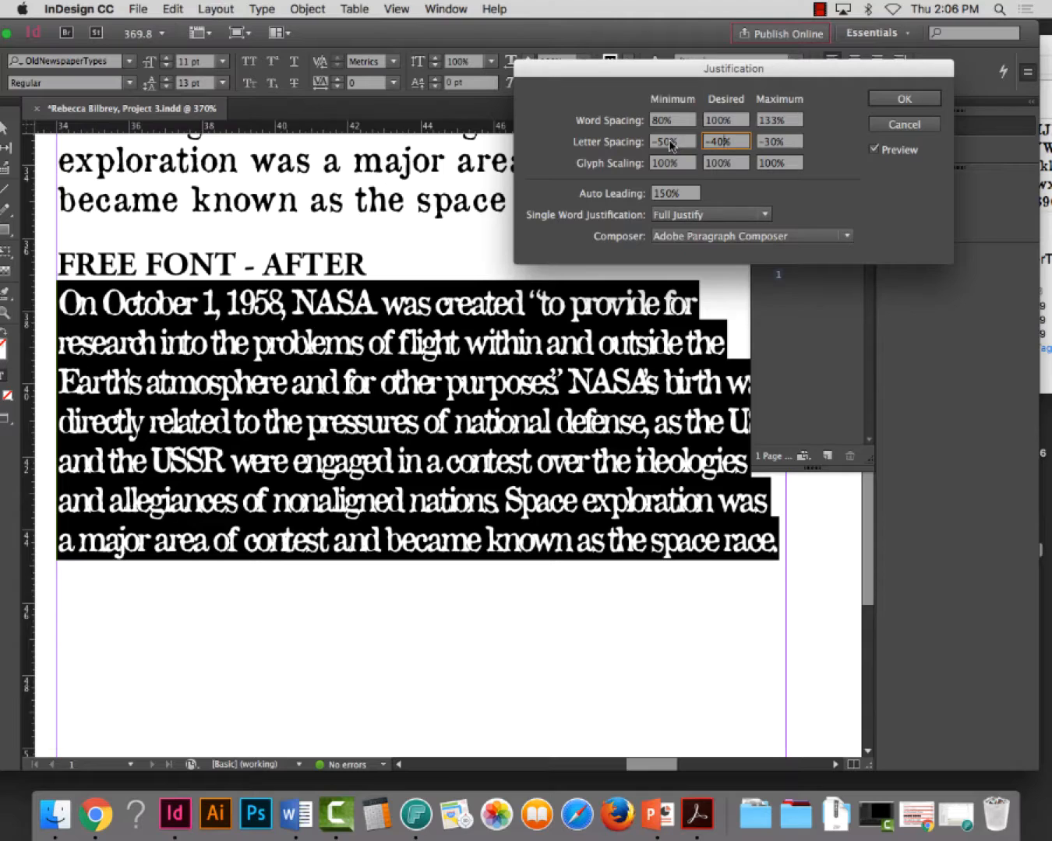
left_click_drag(670, 144, 660, 147)
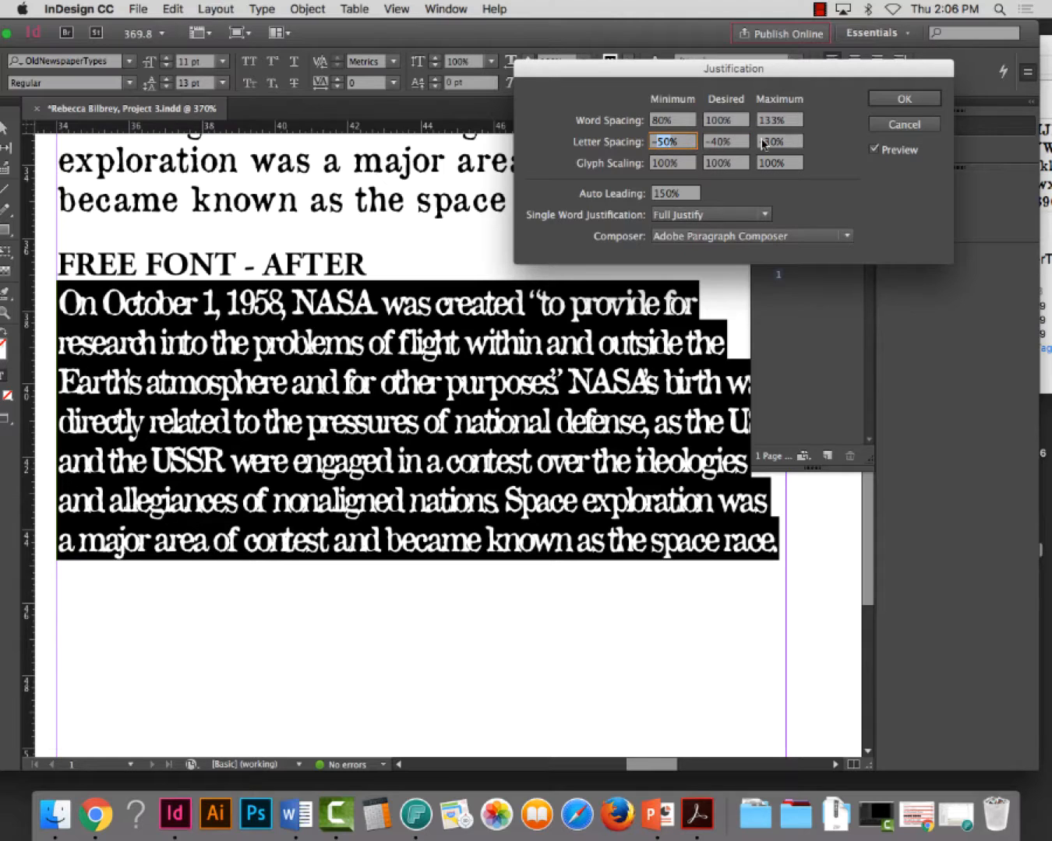
left_click_drag(774, 143, 766, 145)
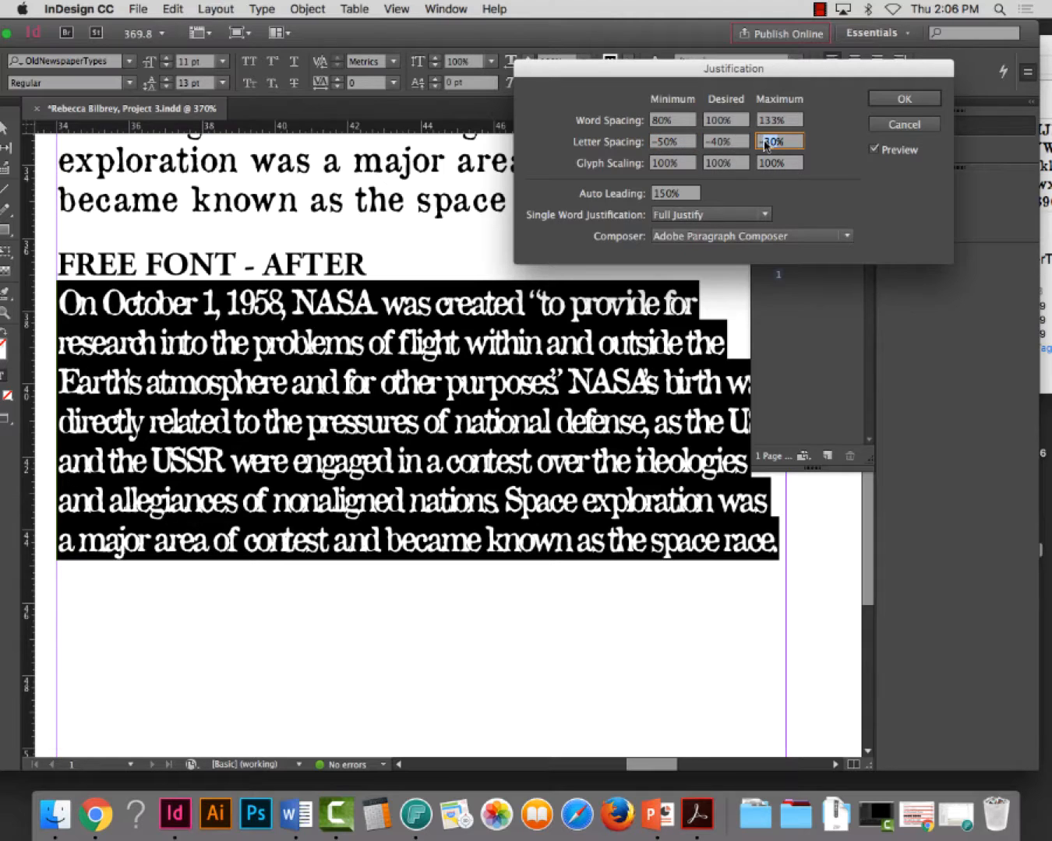
type("-20%")
left_click(726, 144)
key("BackSpace")
key("BackSpace")
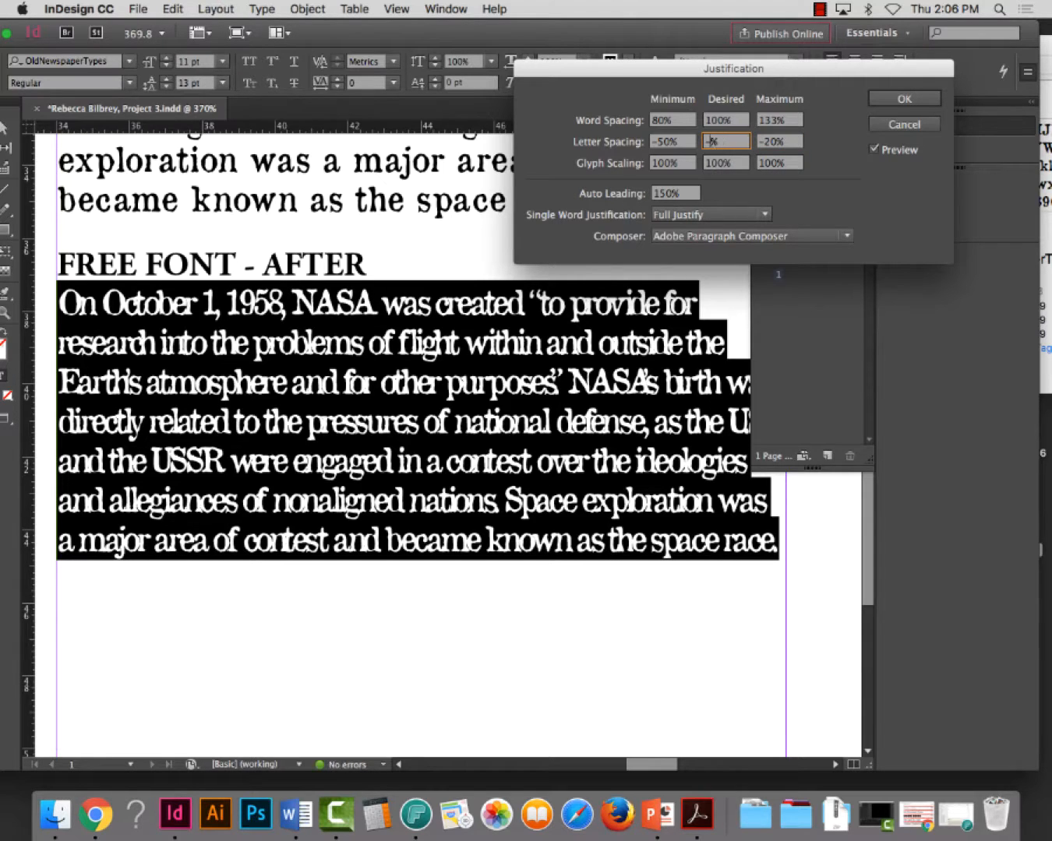
type("25")
key("Tab")
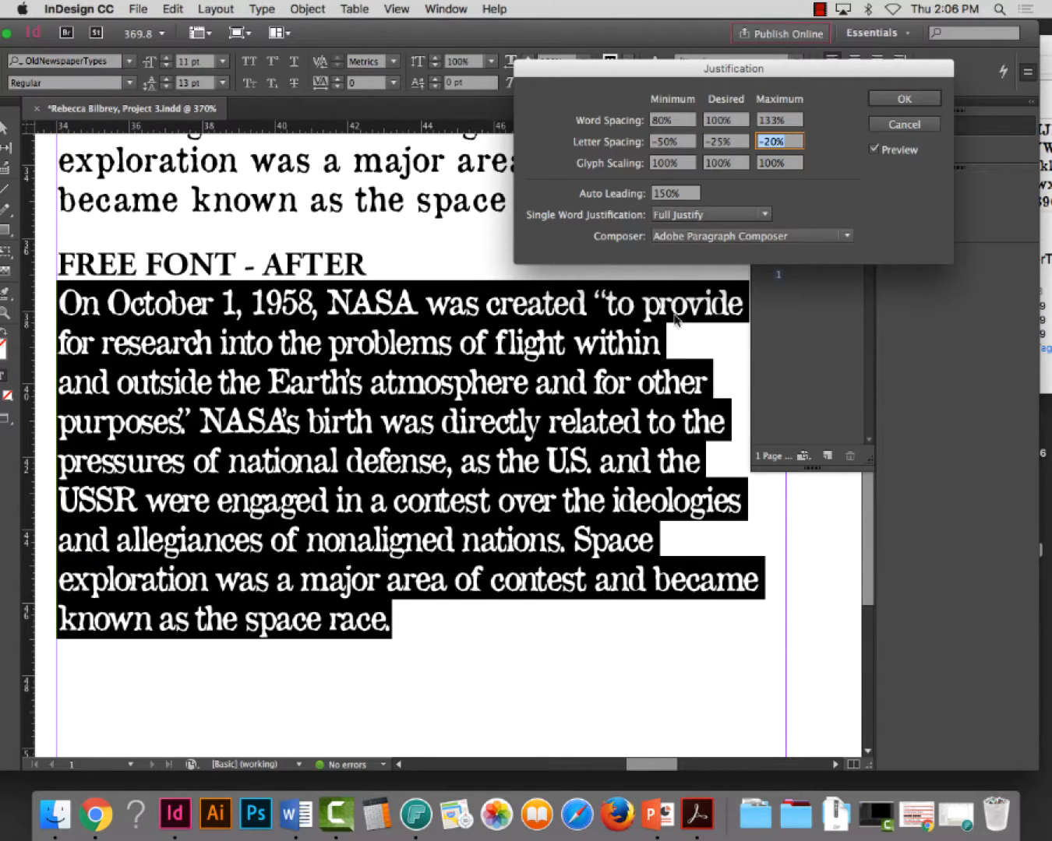
left_click(670, 144)
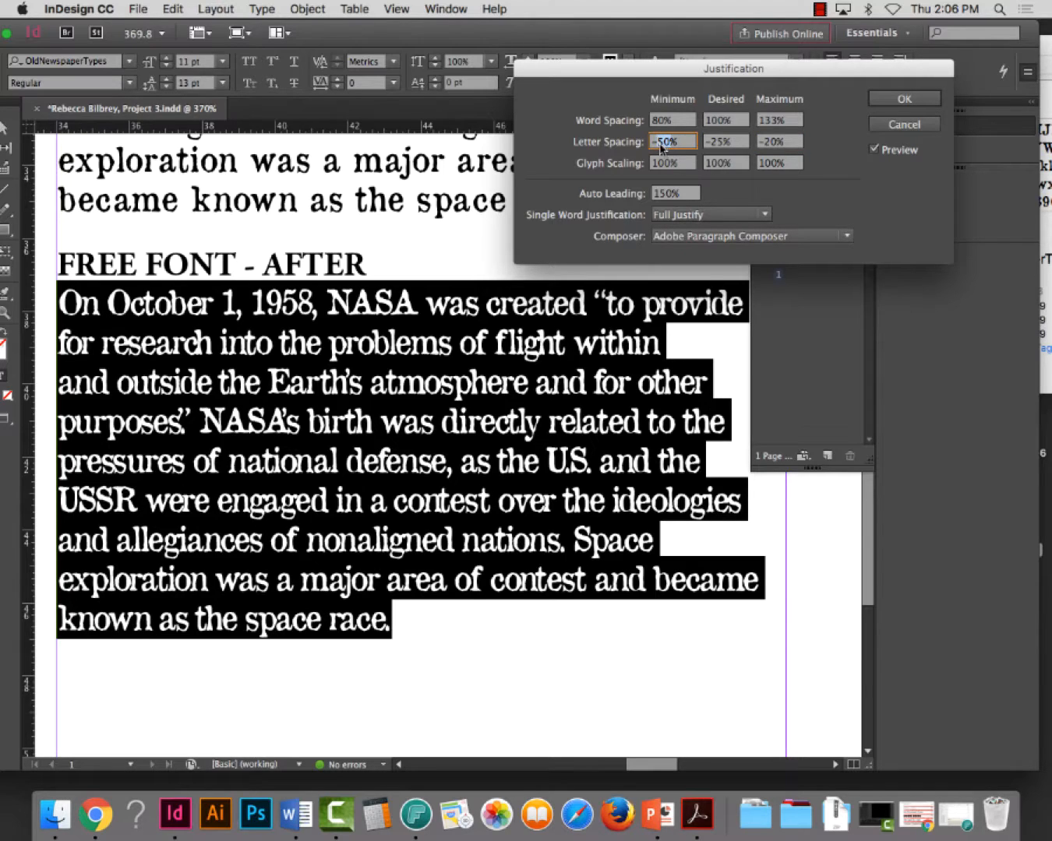
type("-30")
key("Tab")
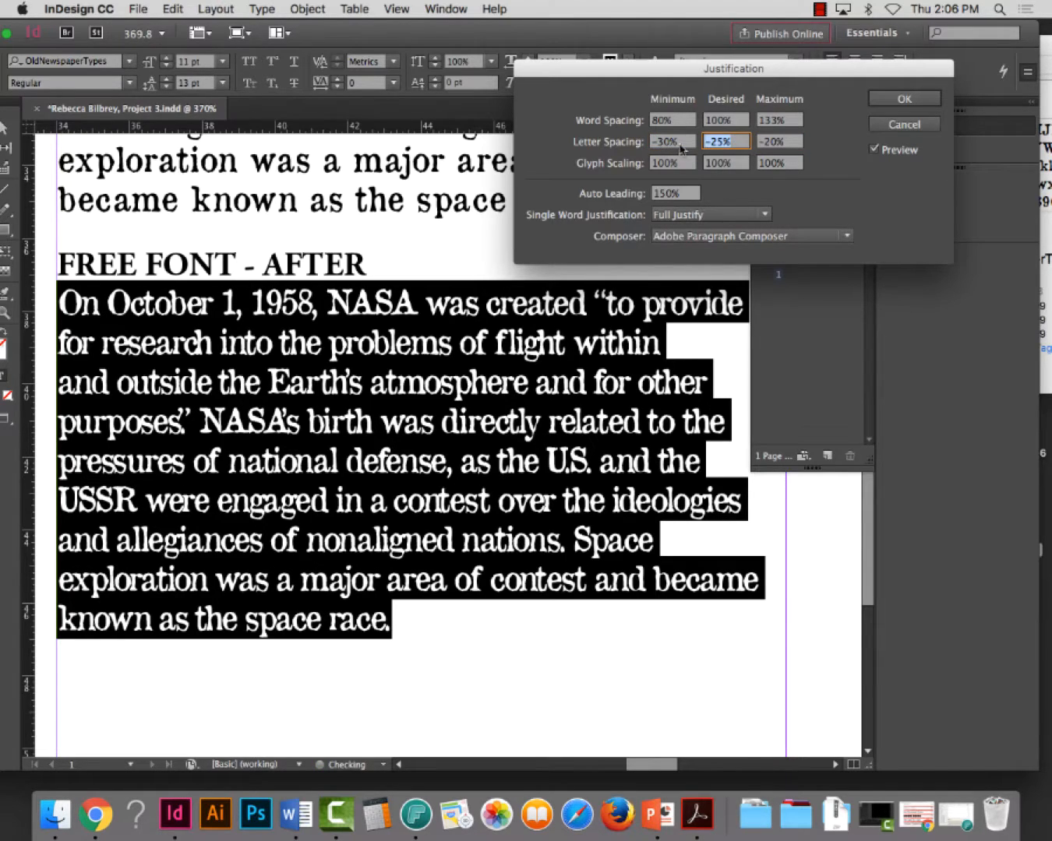
key("Tab")
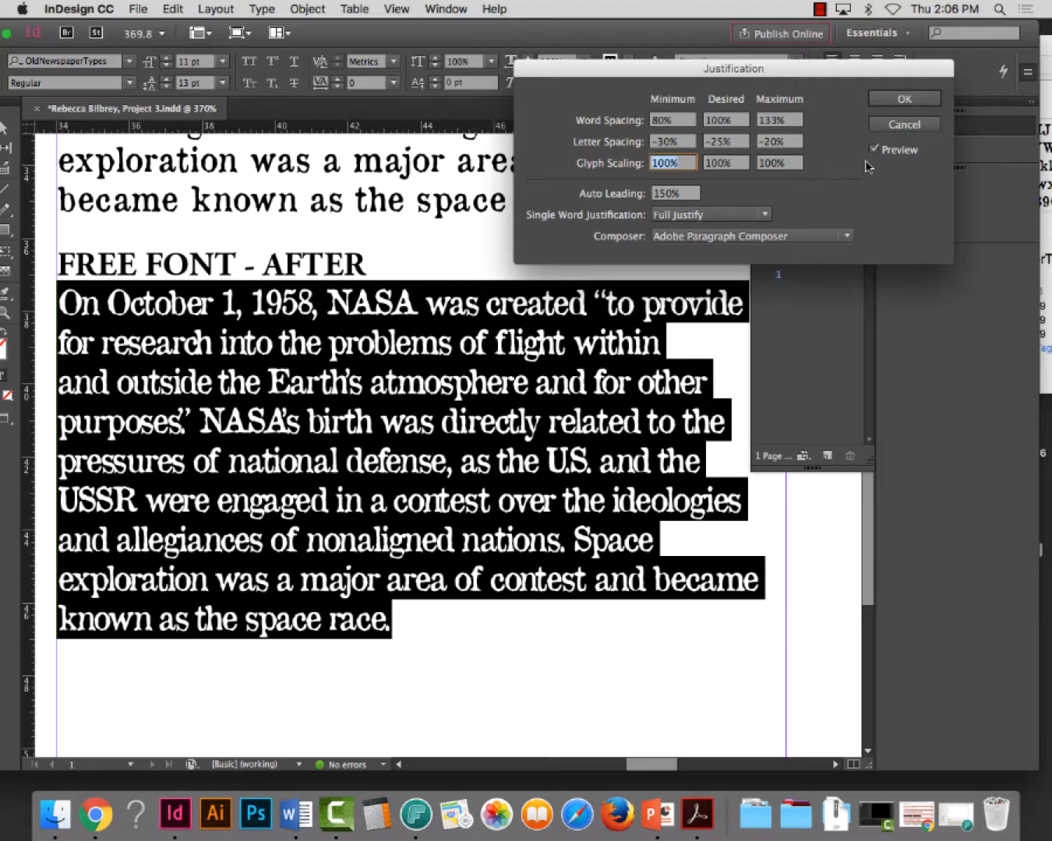
left_click(875, 148)
left_click(874, 149)
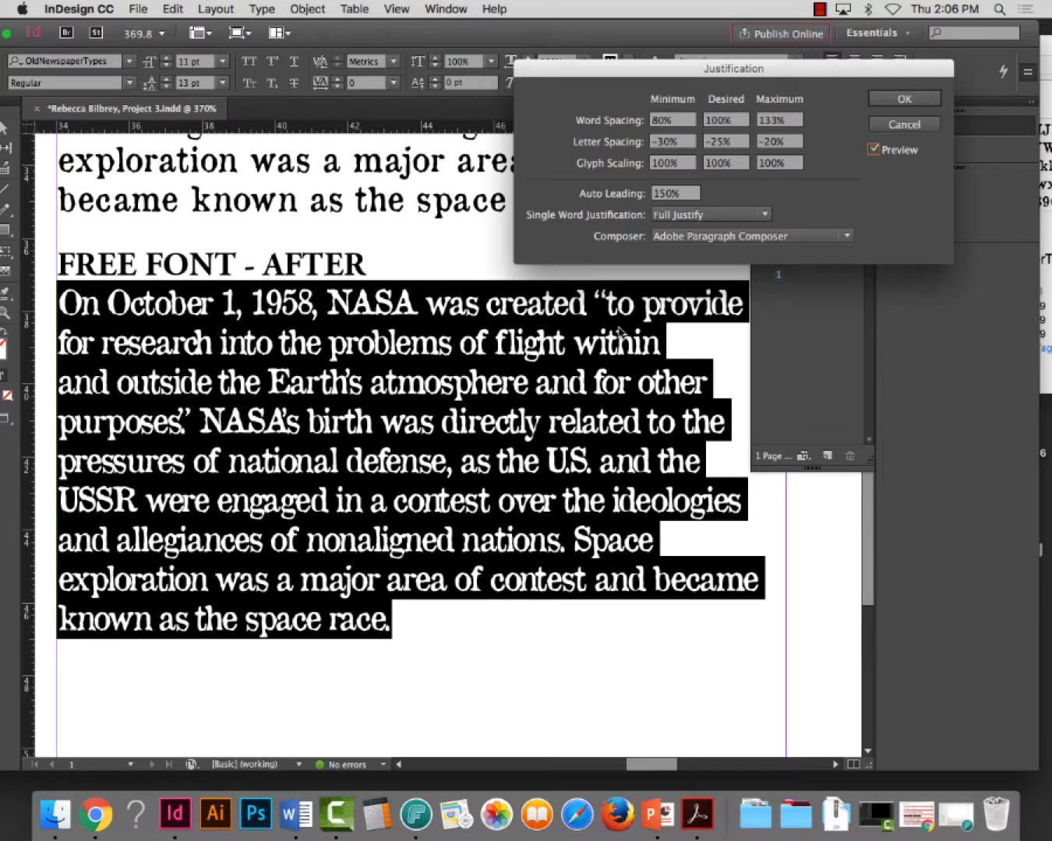
Try letter spacing of -25% minimum, -20% desired and -15% maximum on the AFTER paragraph
left_click(777, 144)
type("15")
left_click(716, 143)
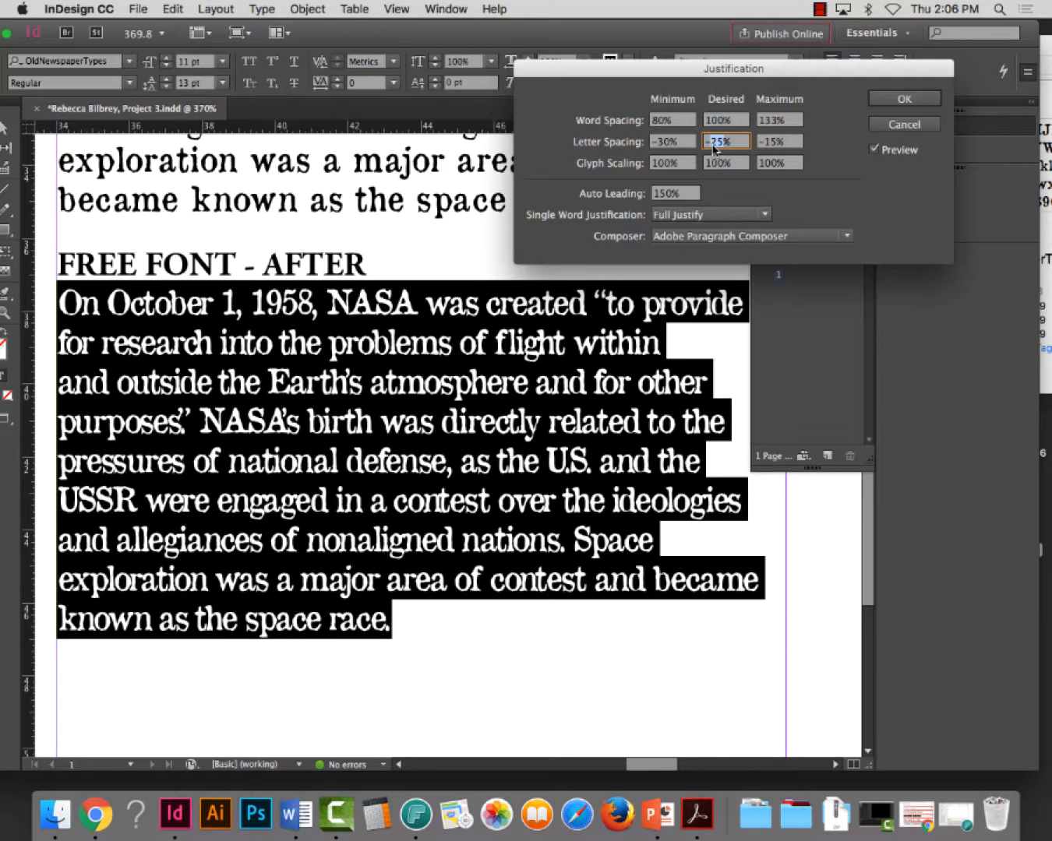
type("20")
key("Tab")
left_click(664, 144)
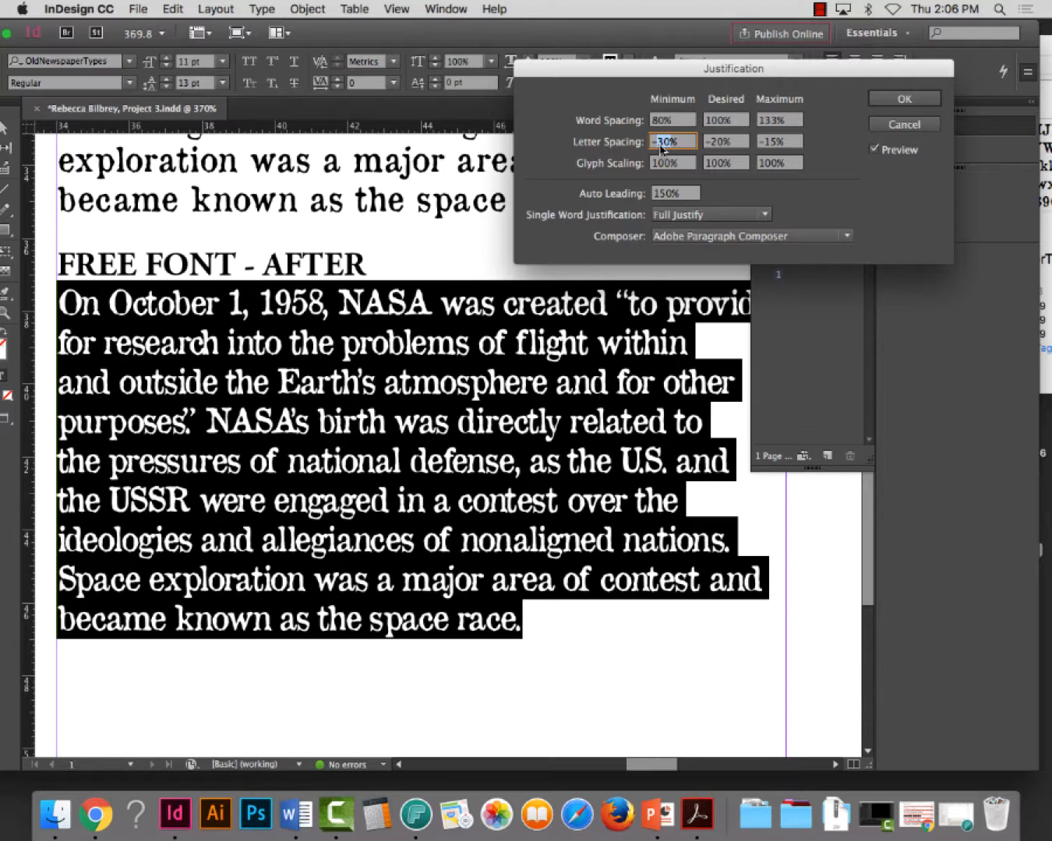
type("-25")
key("Tab")
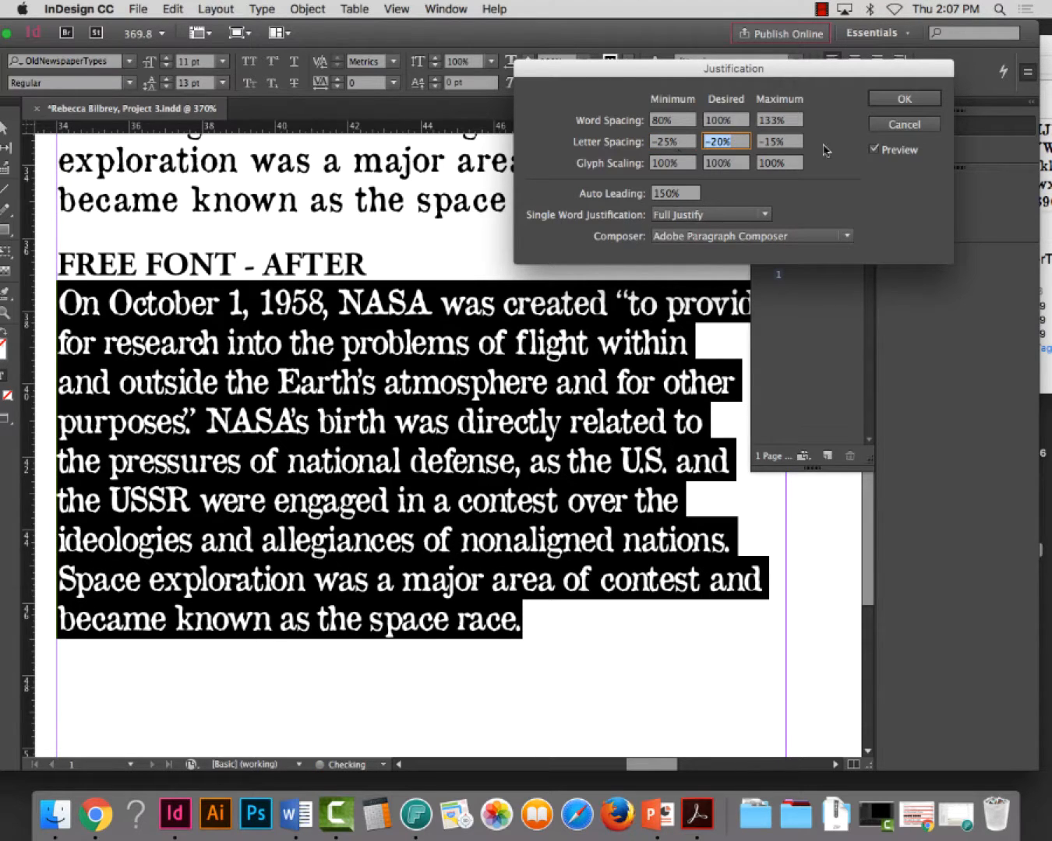
Compare the AFTER paragraph's original and adjusted letter spacing by switching the preview off and on
left_click(874, 149)
left_click(873, 149)
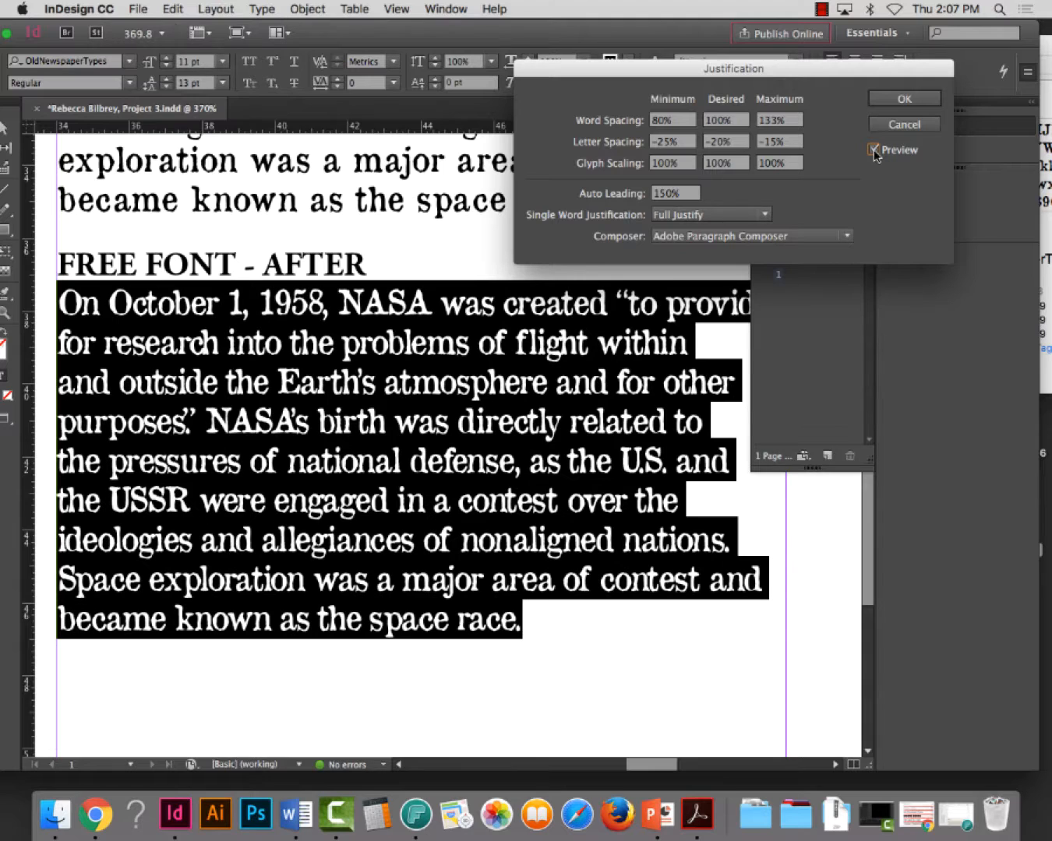
left_click(874, 149)
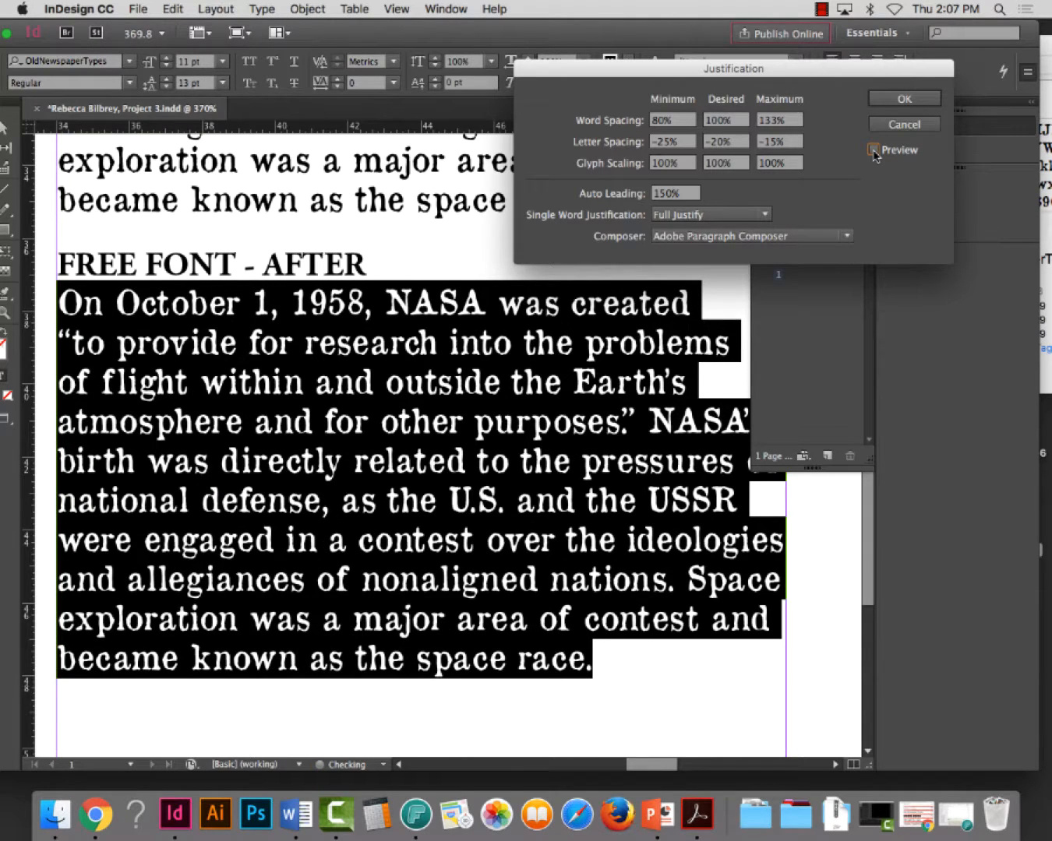
left_click(874, 149)
left_click(874, 150)
left_click(873, 151)
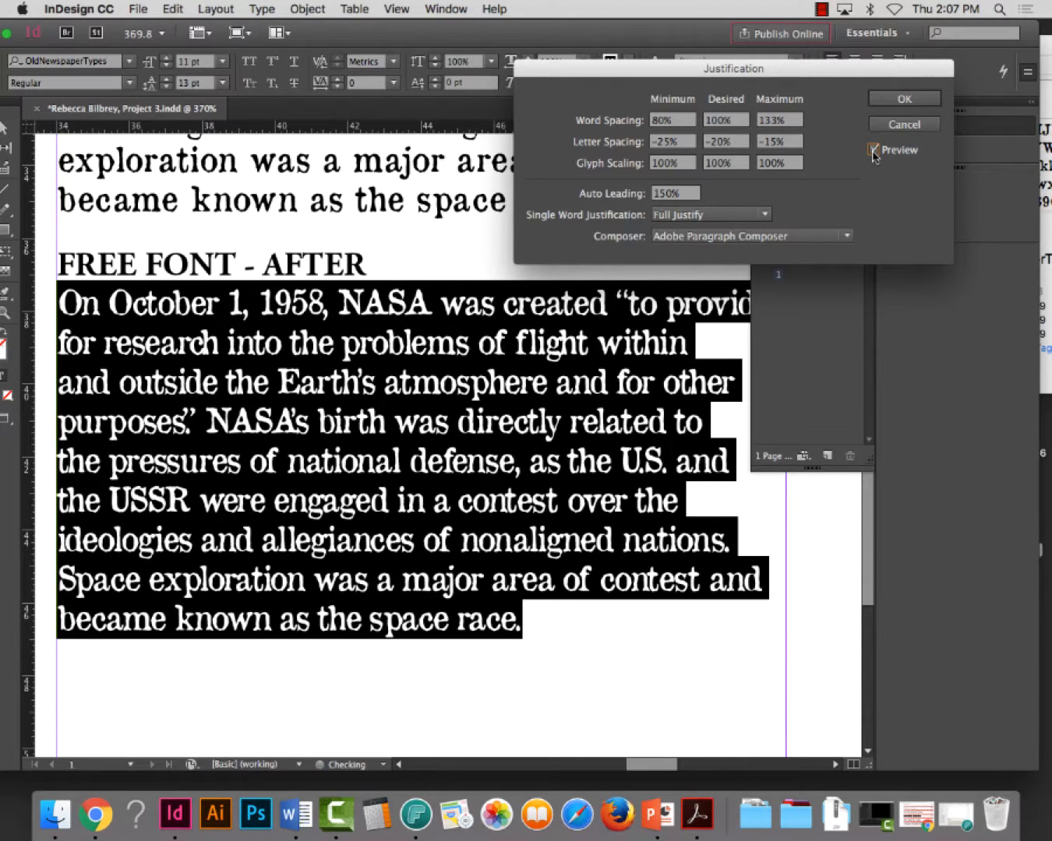
left_click(872, 152)
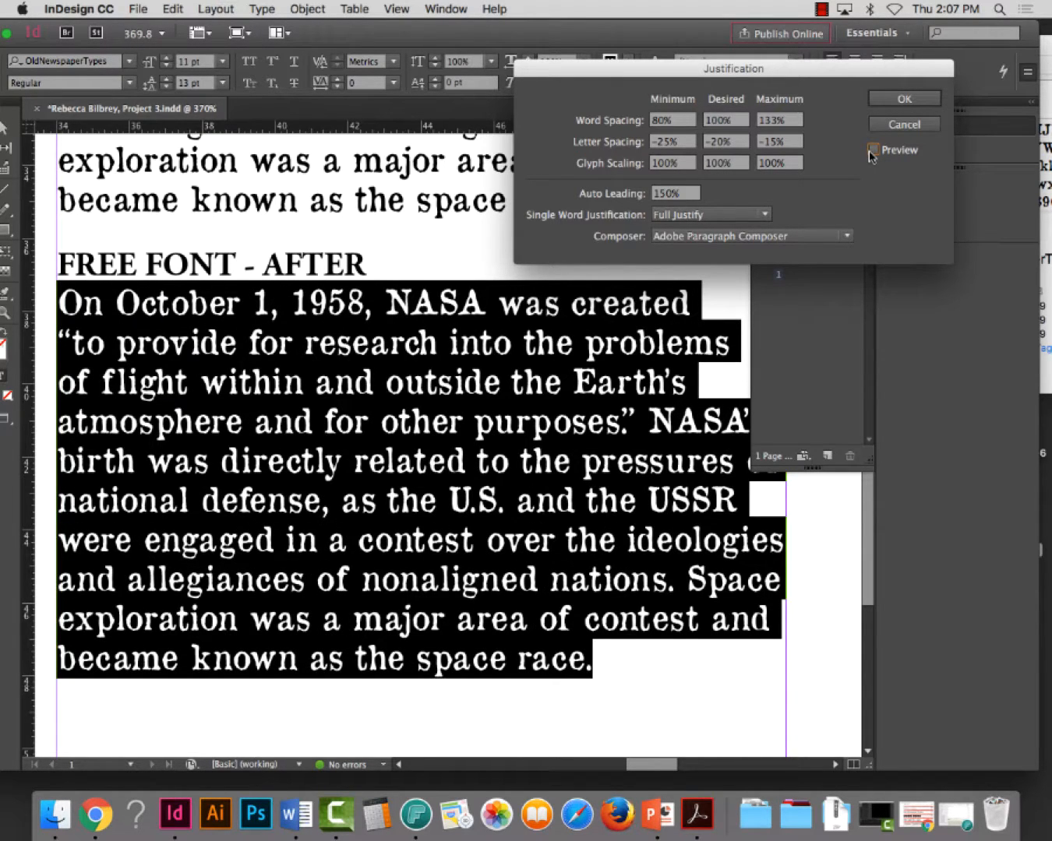
left_click(873, 151)
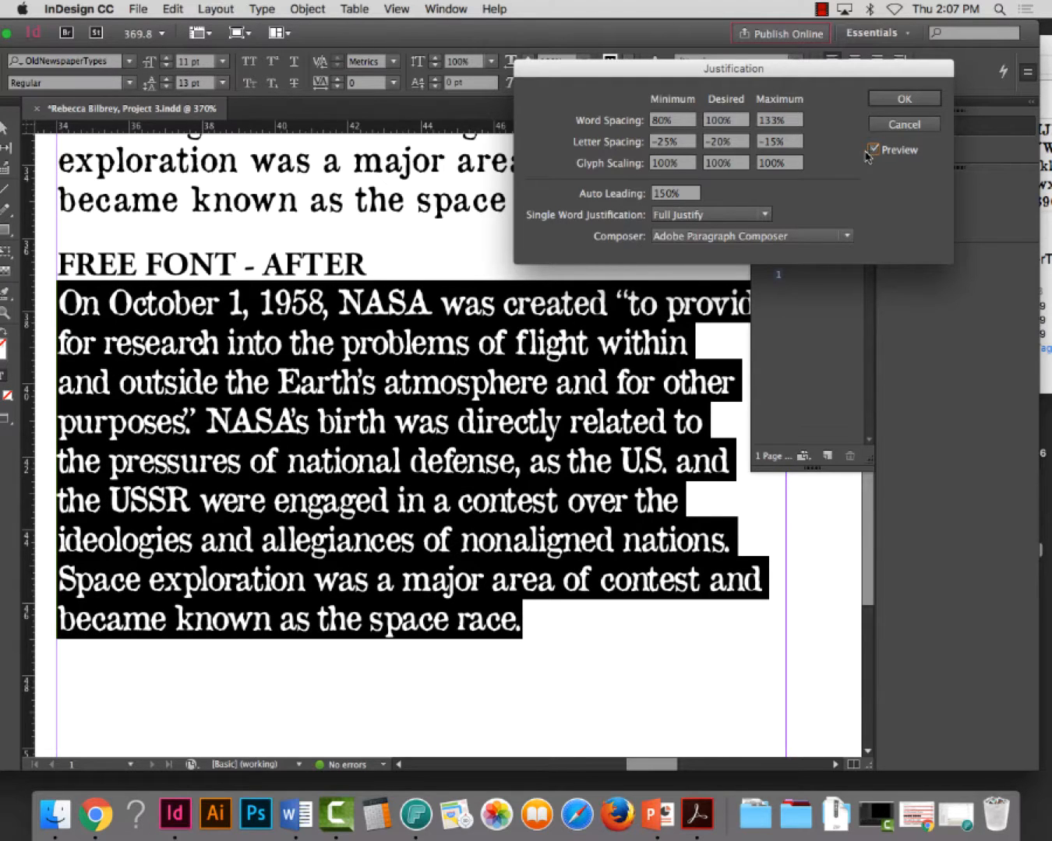
Set the AFTER paragraph's letter spacing to -20% minimum, -15% desired and -10% maximum, and check it against the original with the preview
left_click(775, 142)
type("-10")
left_click(713, 143)
type("-15")
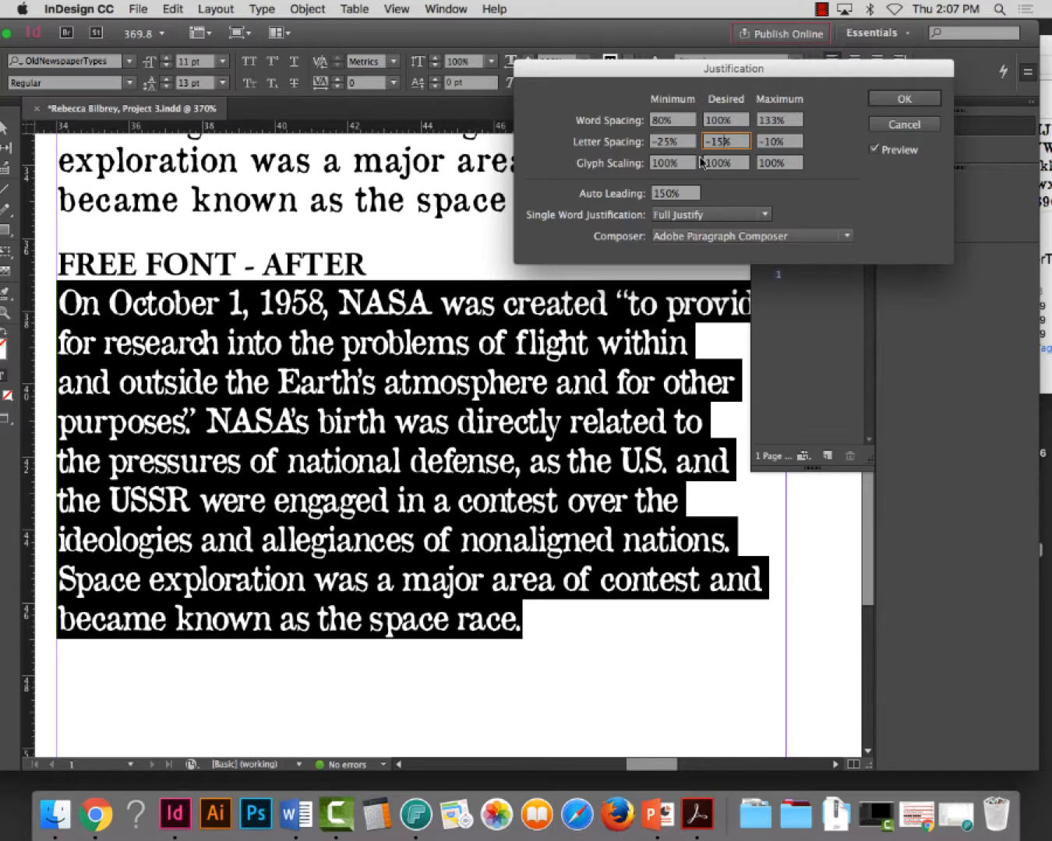
left_click(661, 144)
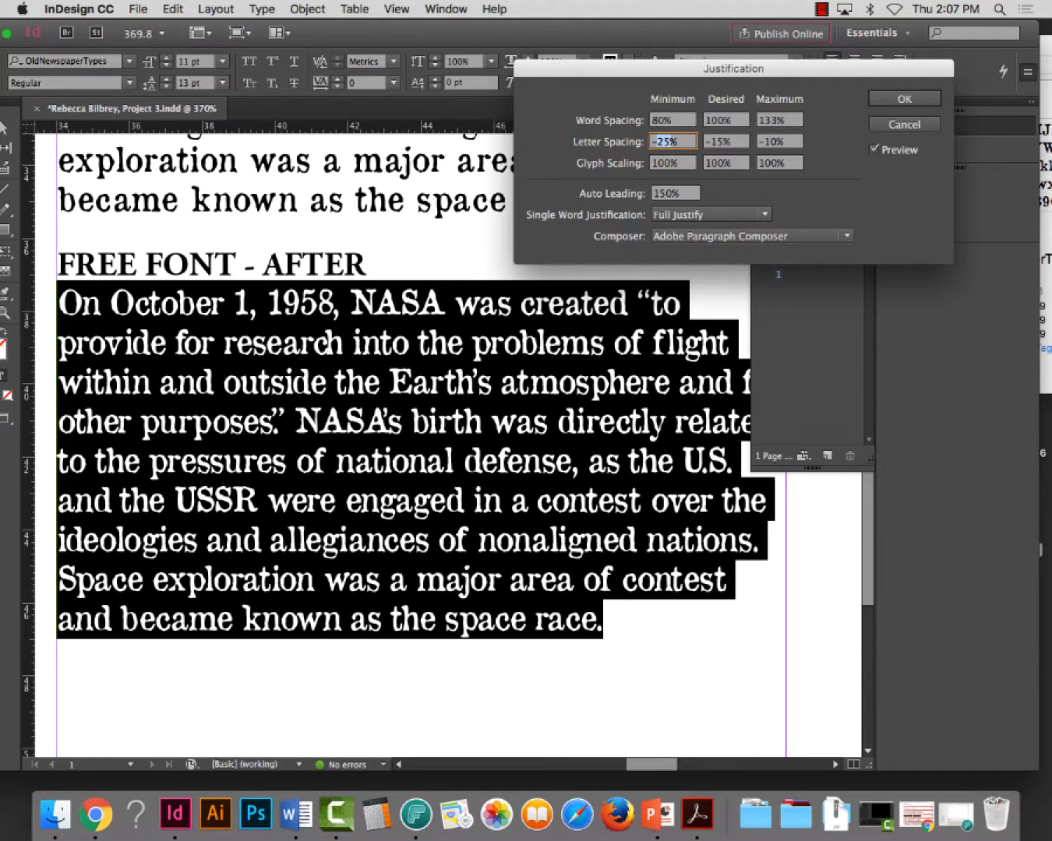
type("-20")
left_click(875, 149)
left_click(875, 148)
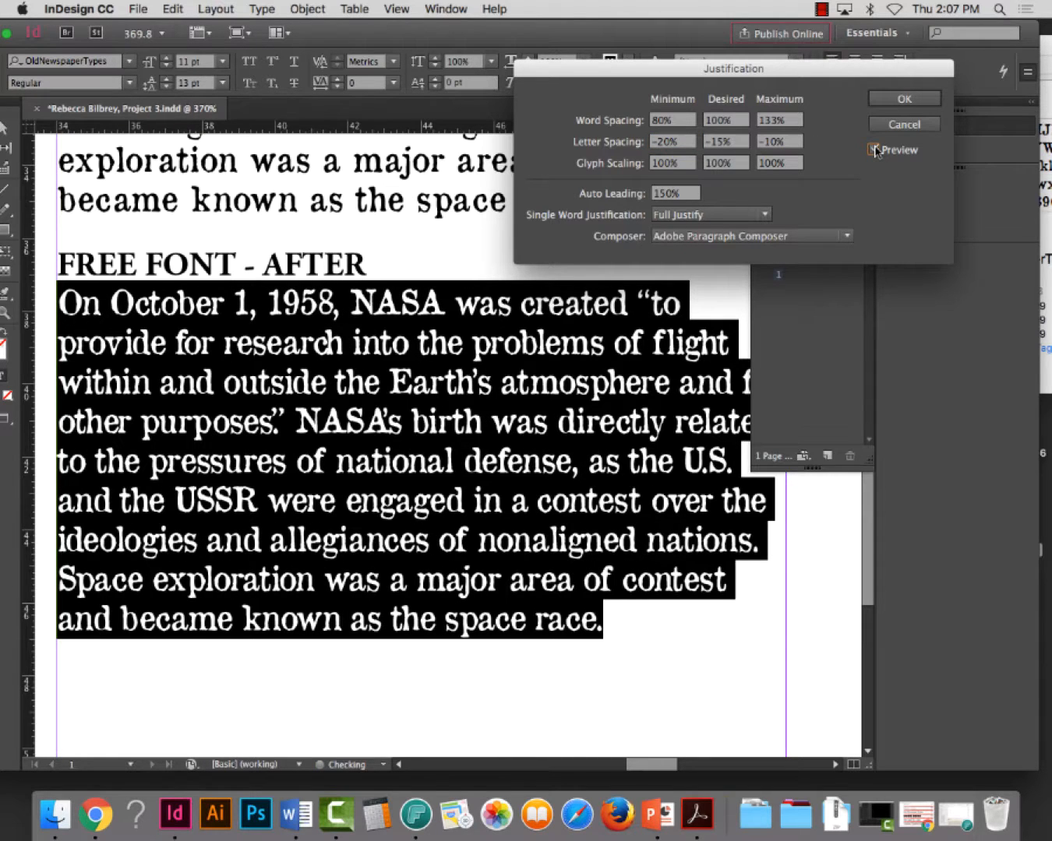
Recheck the AFTER paragraph's letter spacing with the preview off and on, accept the justification settings, and save the document
left_click(873, 149)
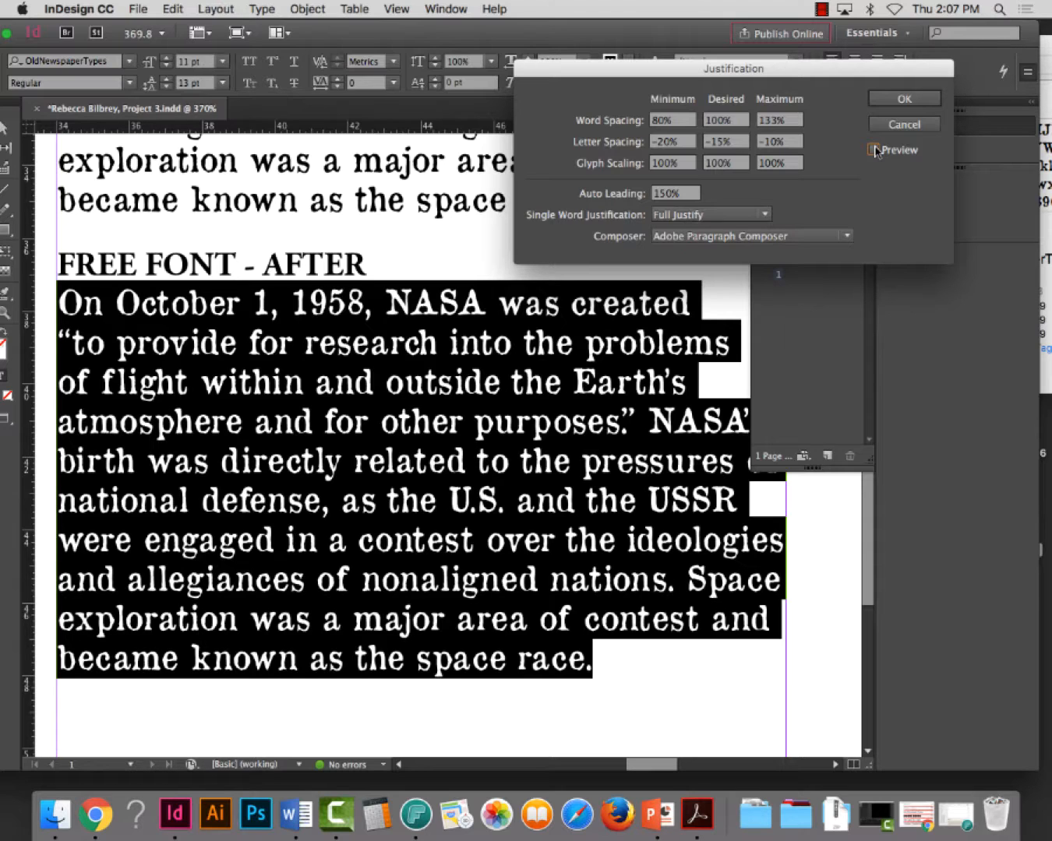
left_click(874, 149)
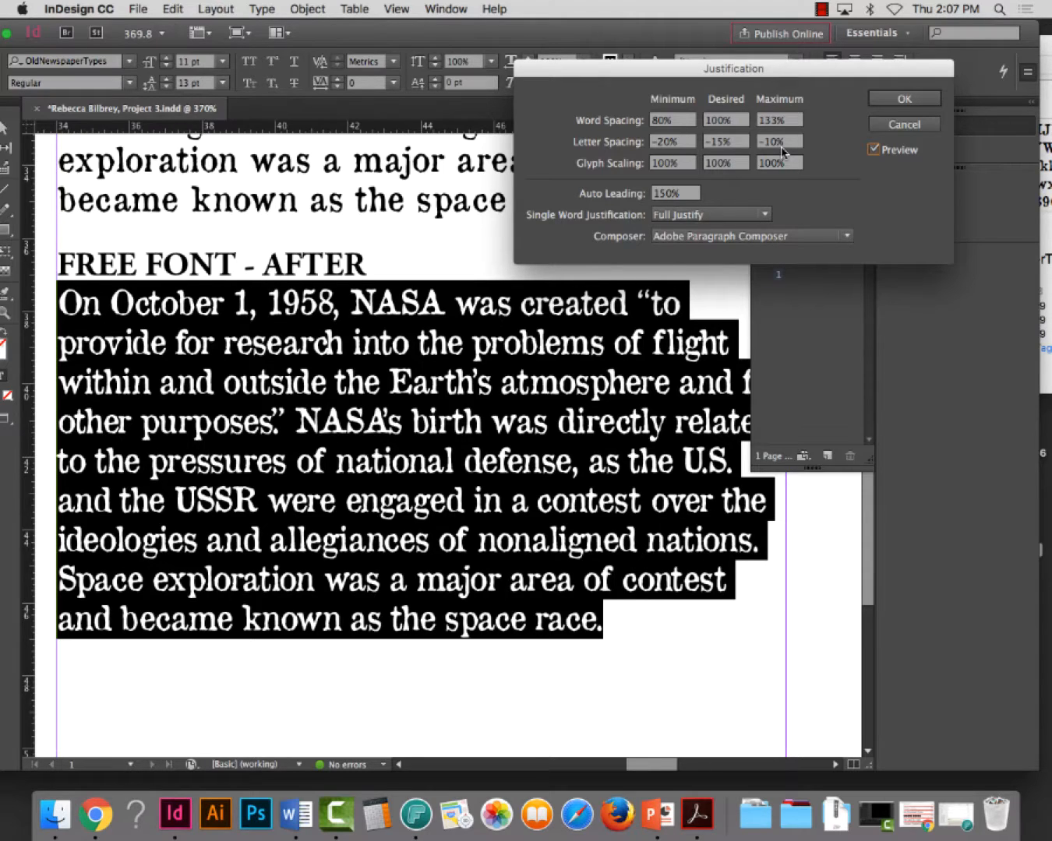
left_click(903, 99)
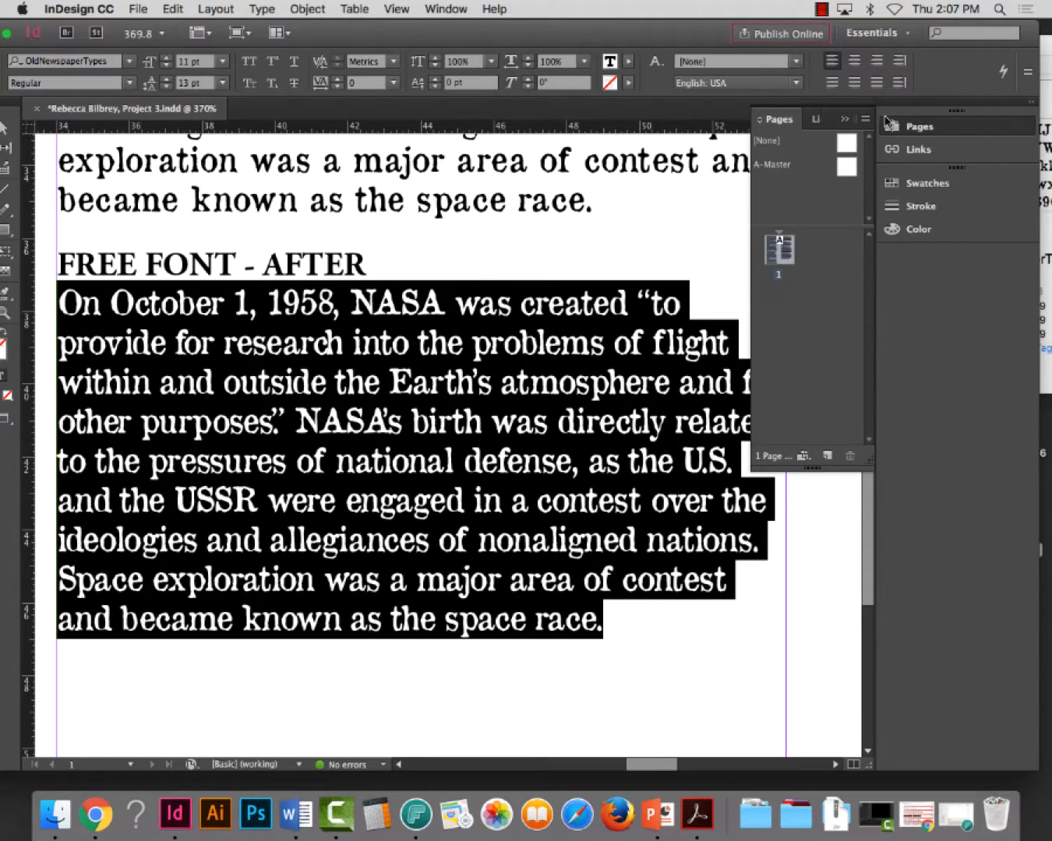
key("super+s")
Examine the Free Font BEFORE and AFTER paragraphs together at a smaller scale, and view the whole page
key("super+minus")
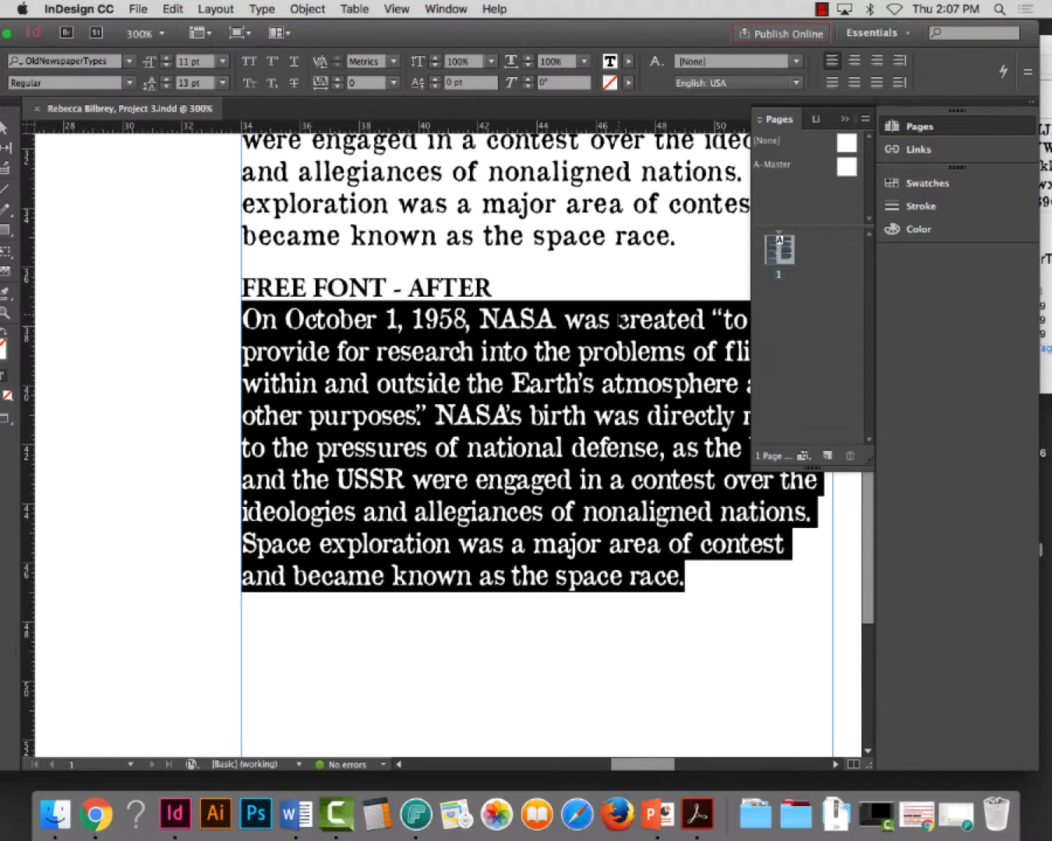
key("super+minus")
scroll(503, 437, "down", 1)
scroll(498, 451, "up", 10)
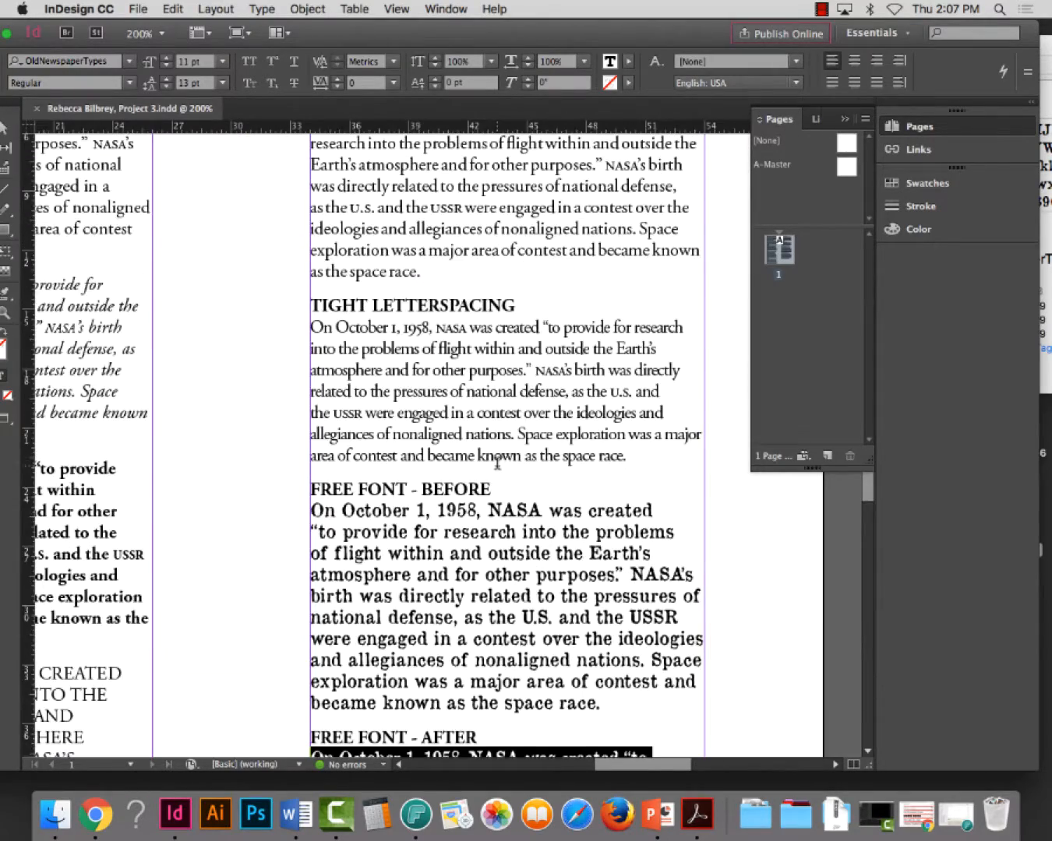
scroll(498, 463, "down", 5)
left_click(6, 129)
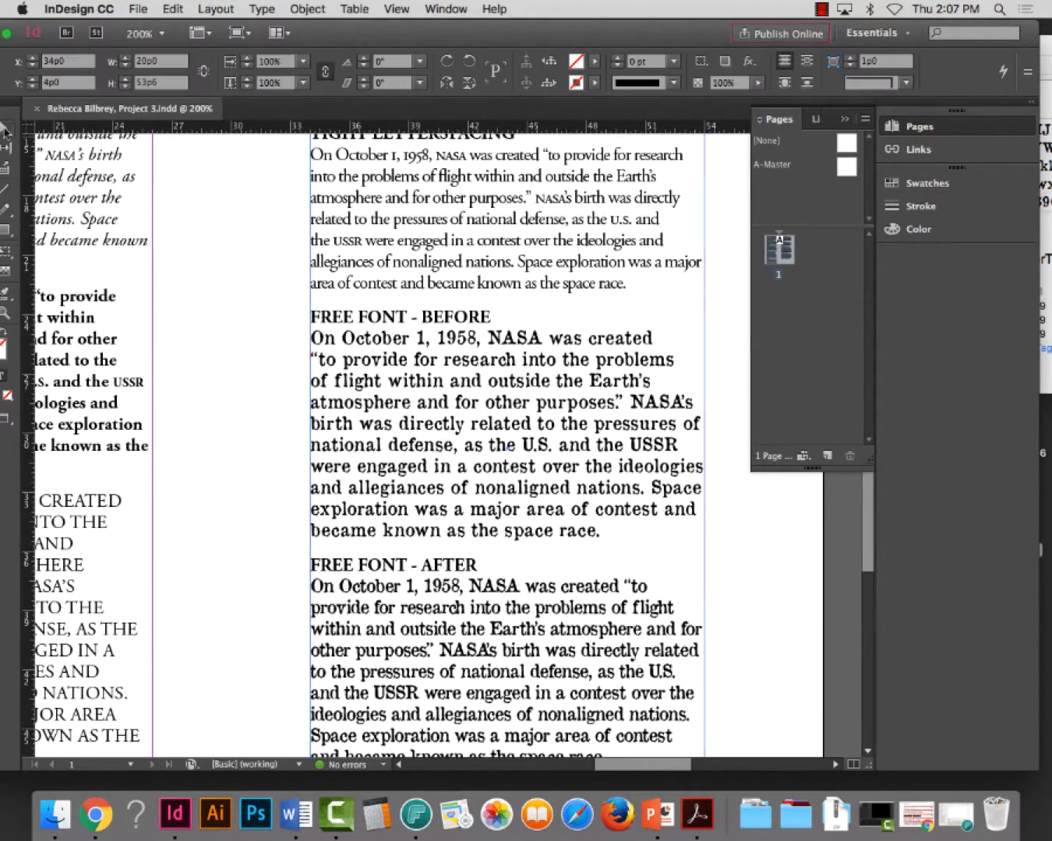
scroll(183, 235, "down", 1)
left_click(207, 256)
scroll(491, 363, "down", 1)
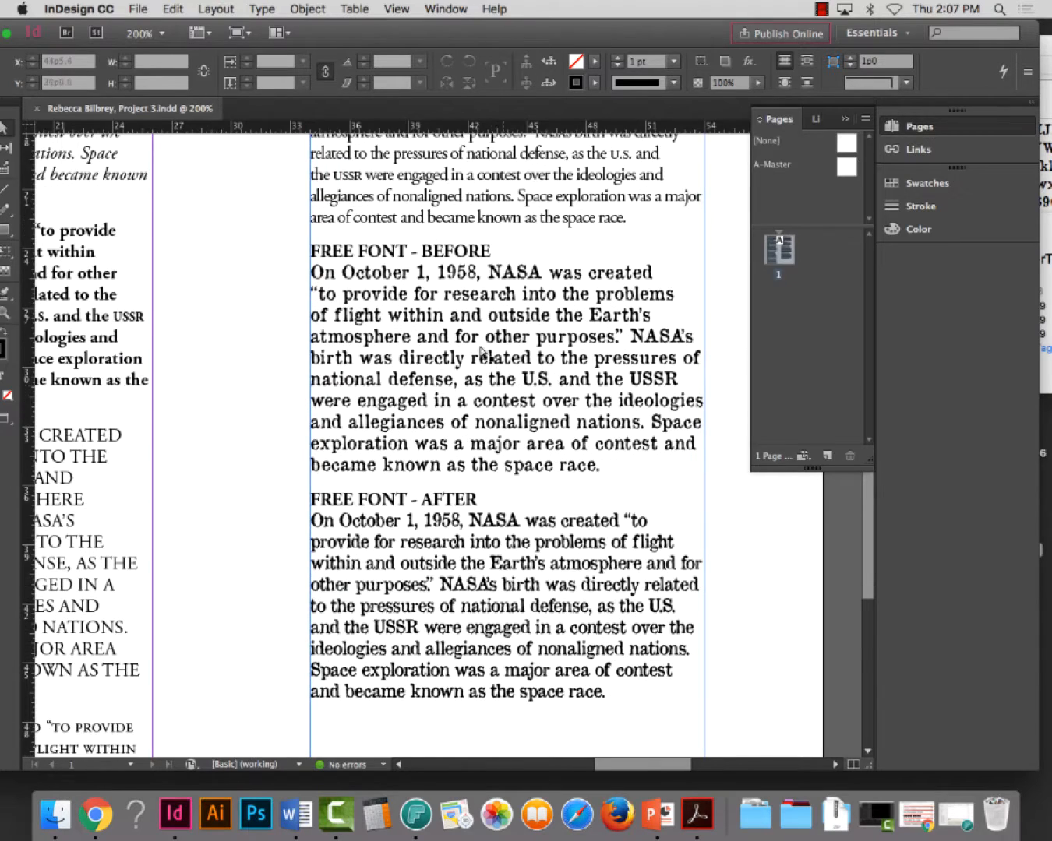
scroll(417, 343, "down", 1)
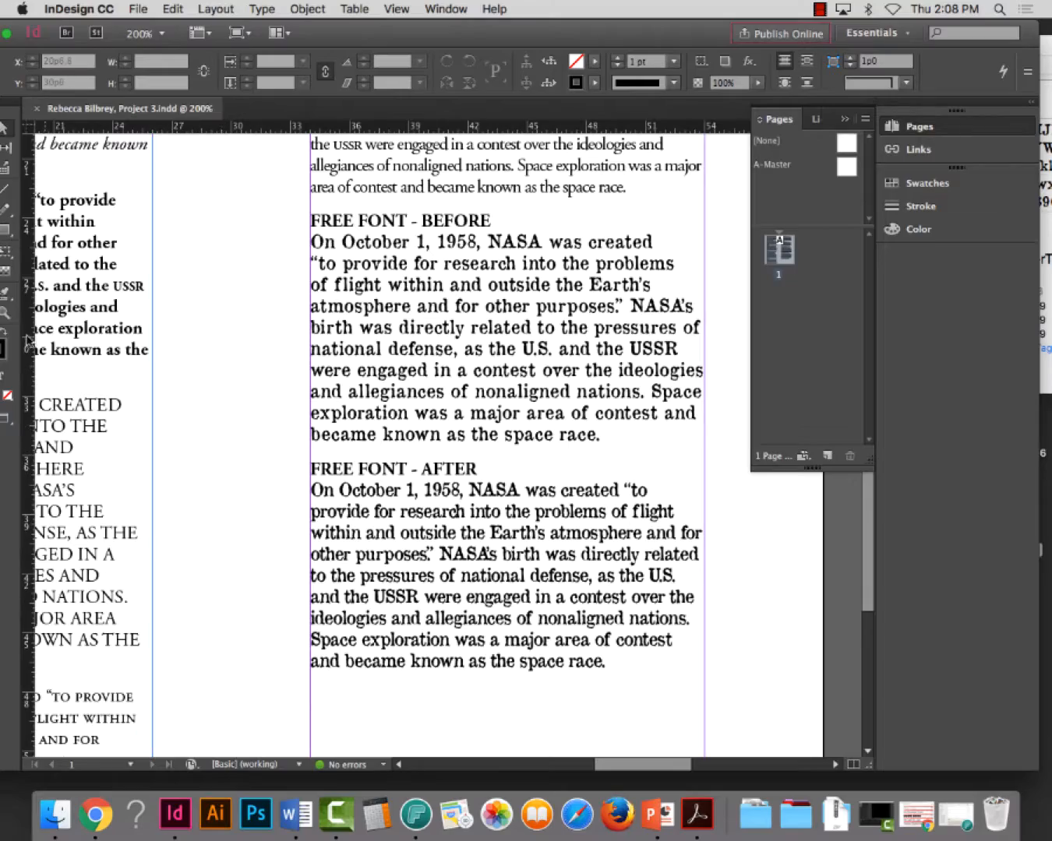
left_click_drag(349, 32, 387, 29)
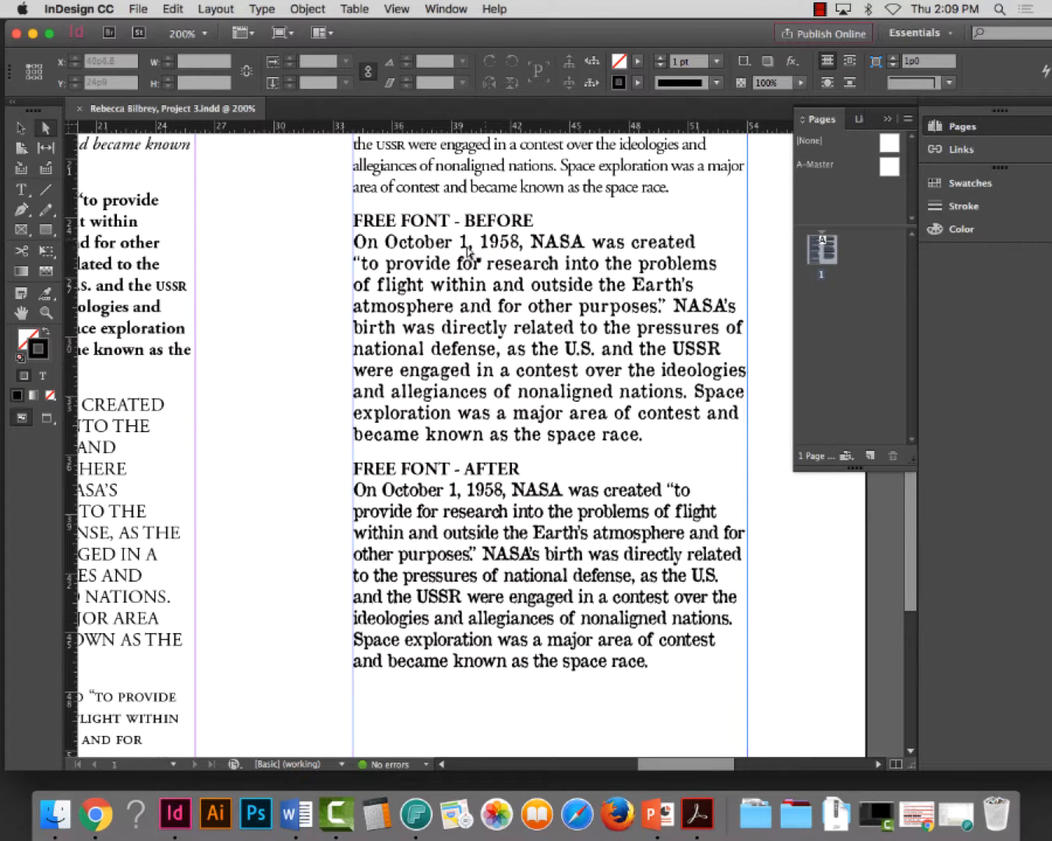
key("super+0")
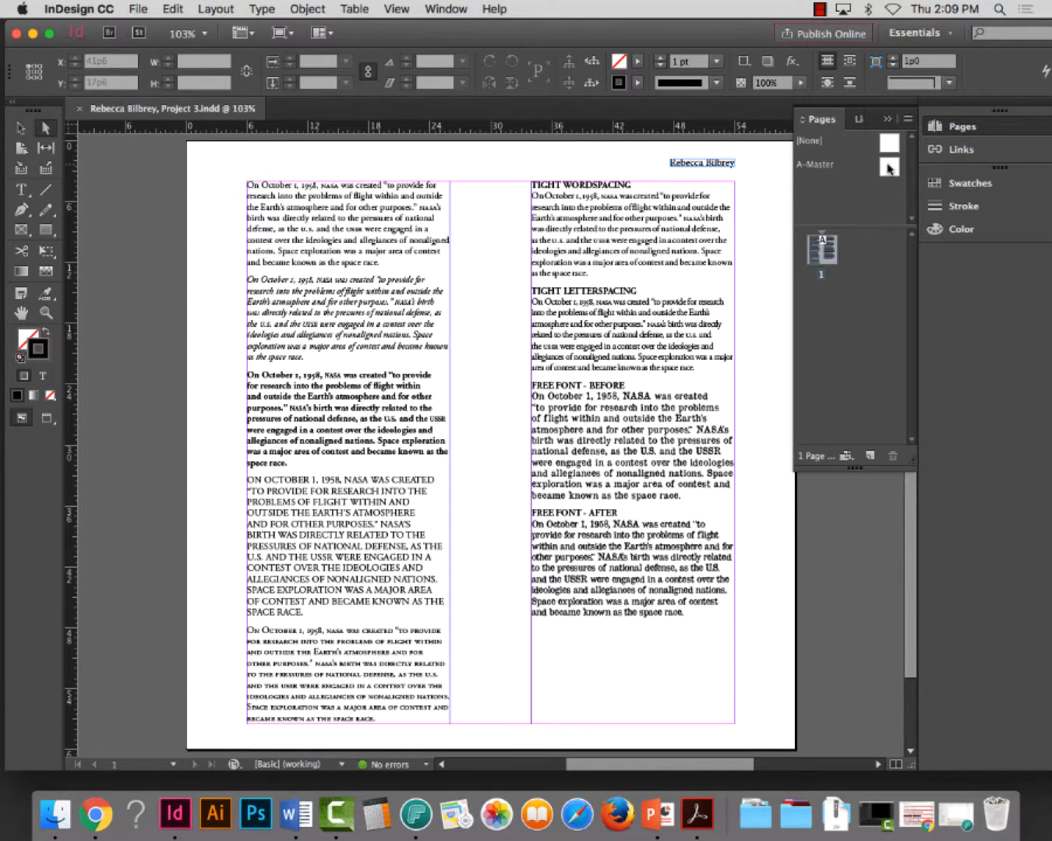
Set the A-Master page to 2 columns with an 8p0 gutter
left_click_drag(888, 168, 853, 311)
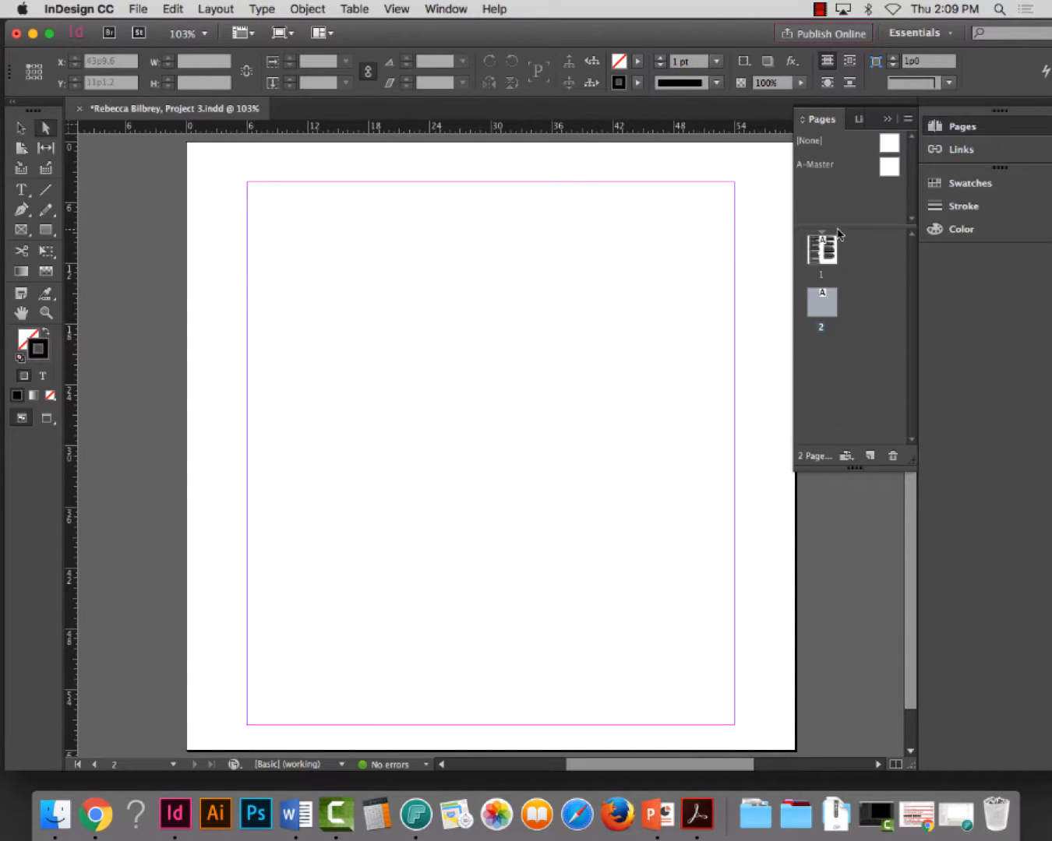
key("super+z")
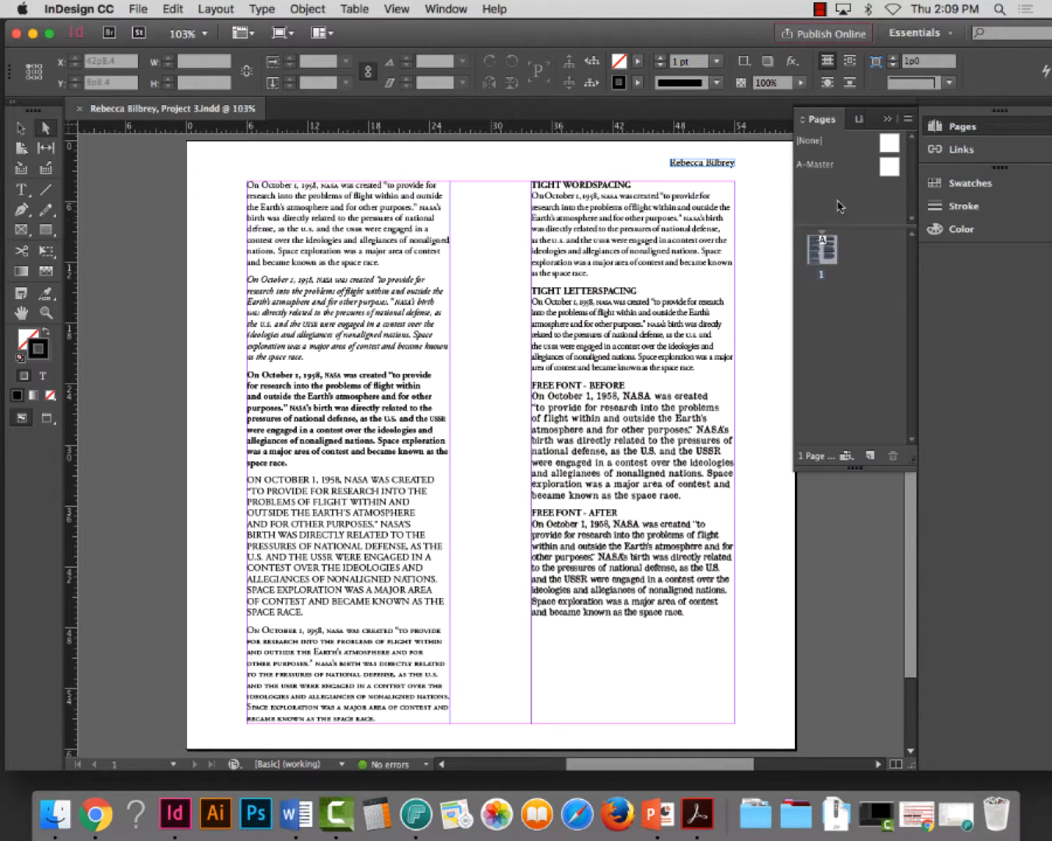
double_click(819, 166)
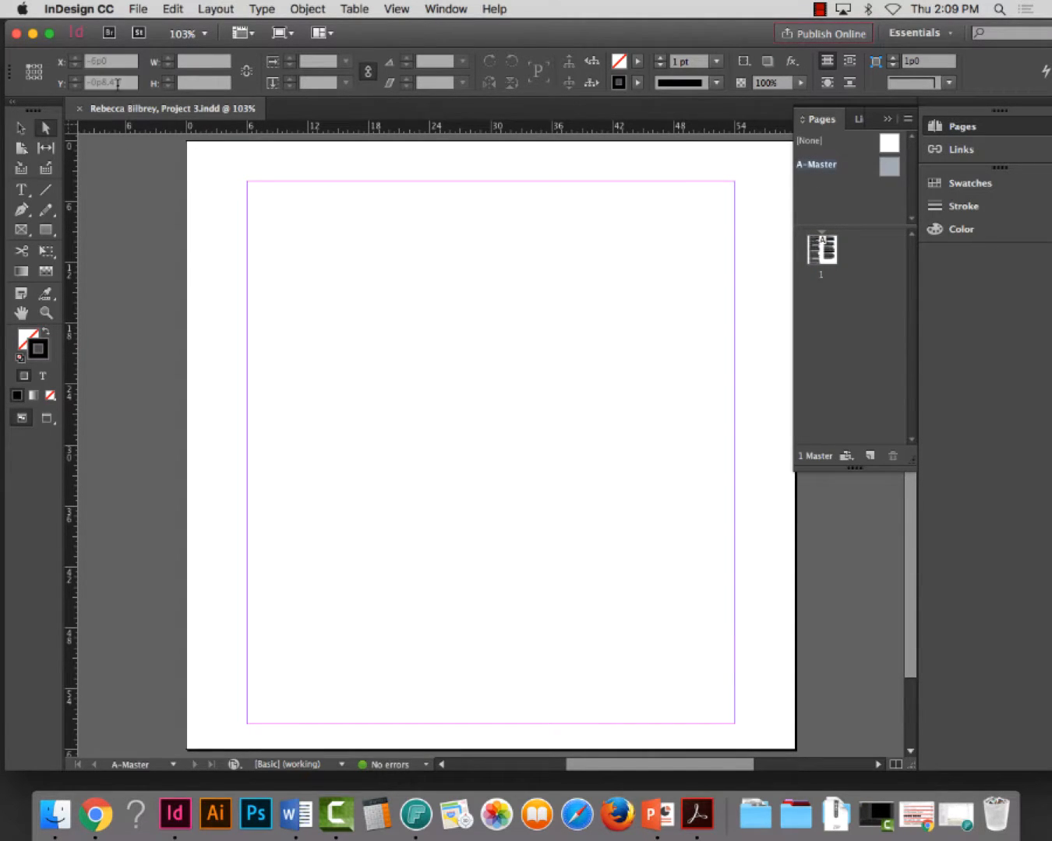
left_click(212, 9)
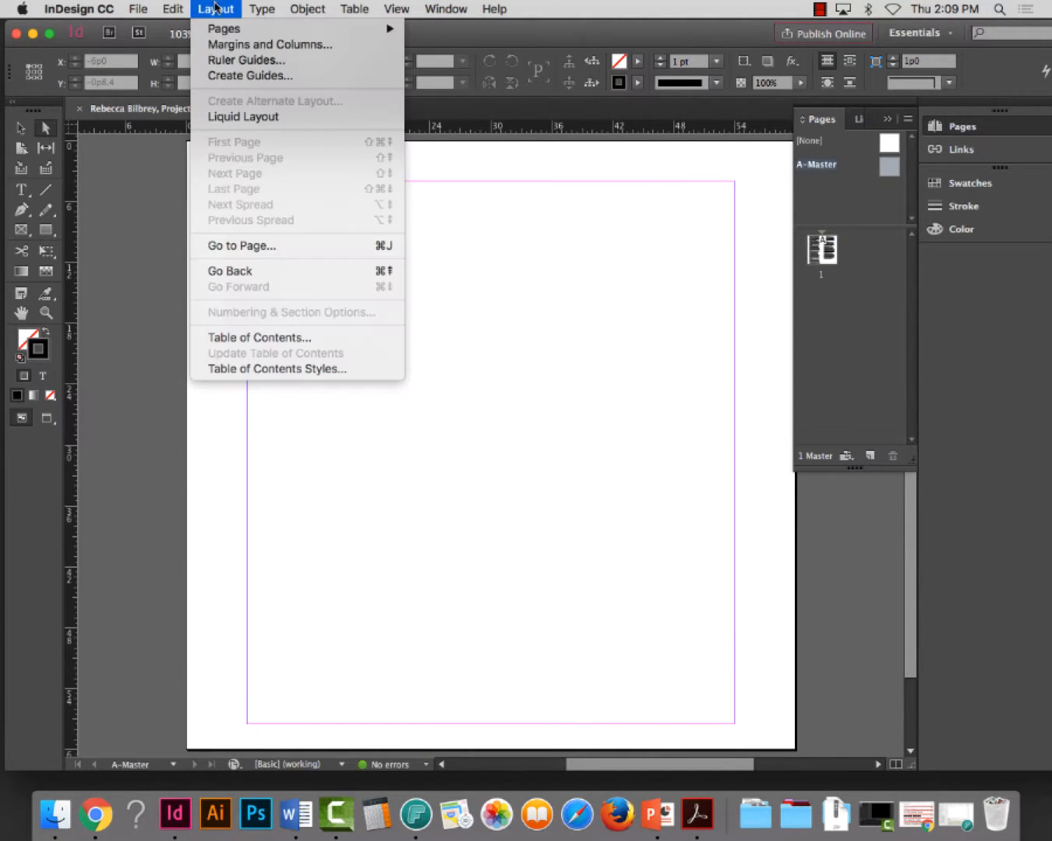
left_click(221, 45)
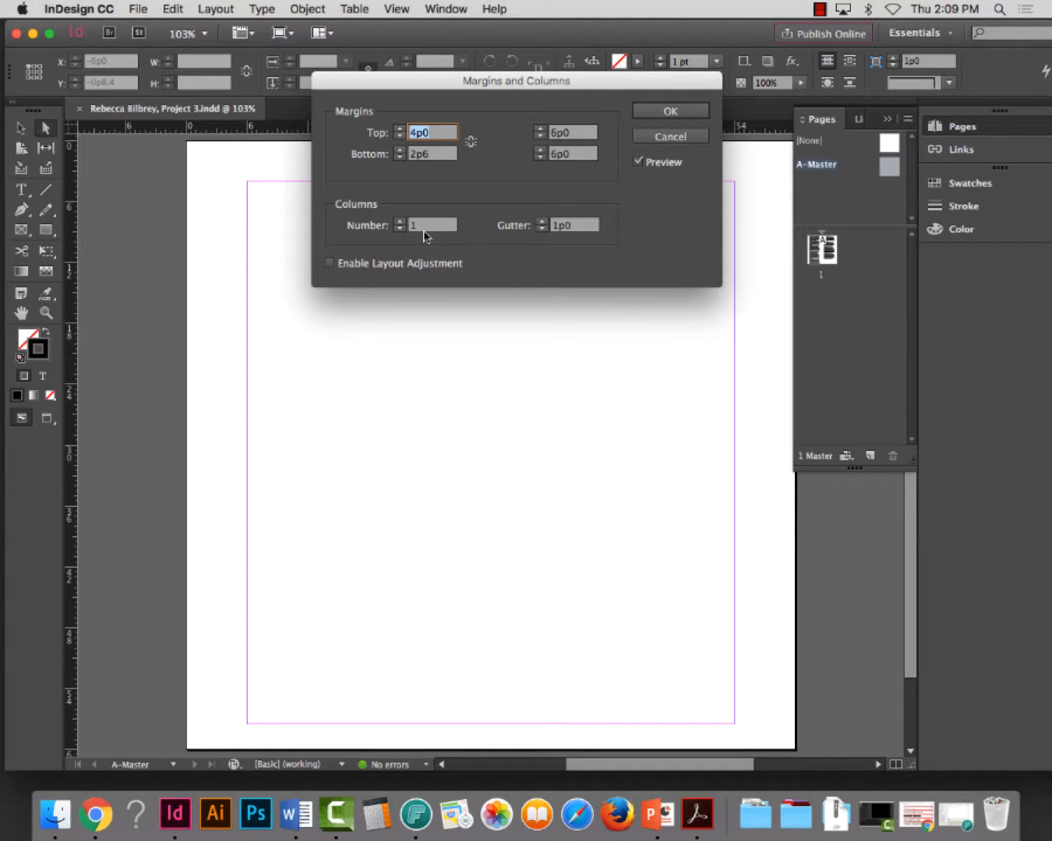
left_click(415, 226)
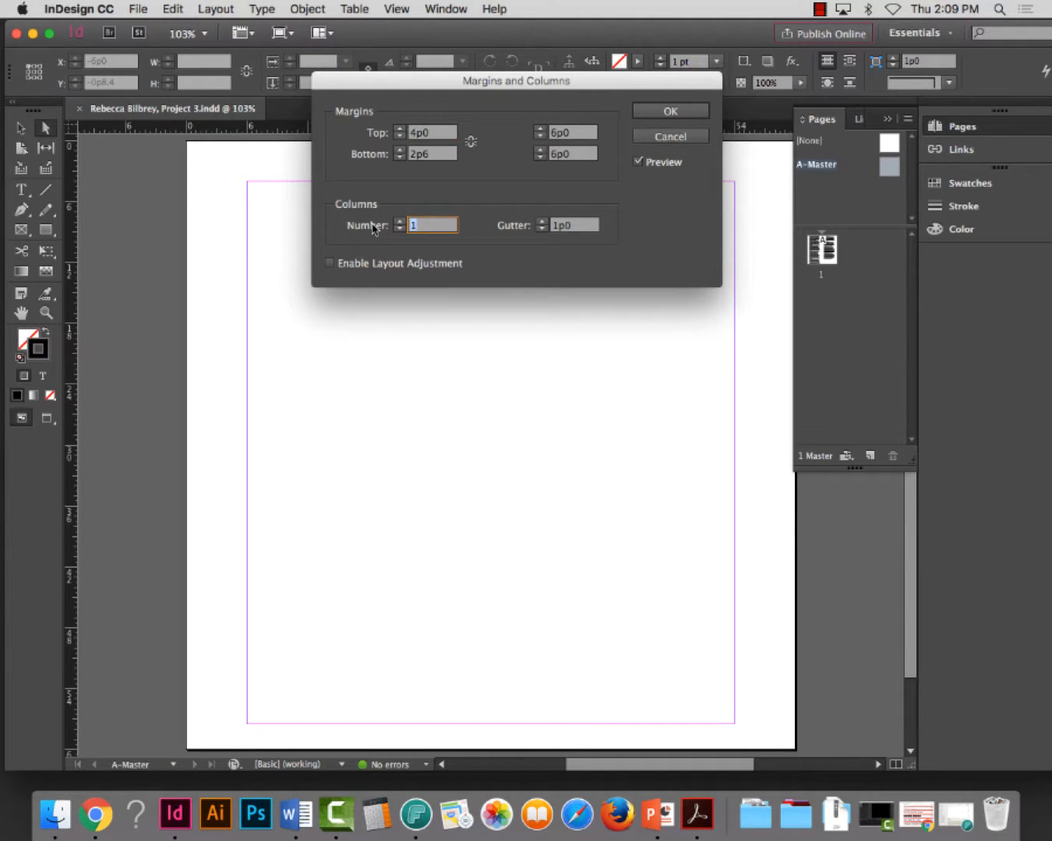
type("2")
key("Tab")
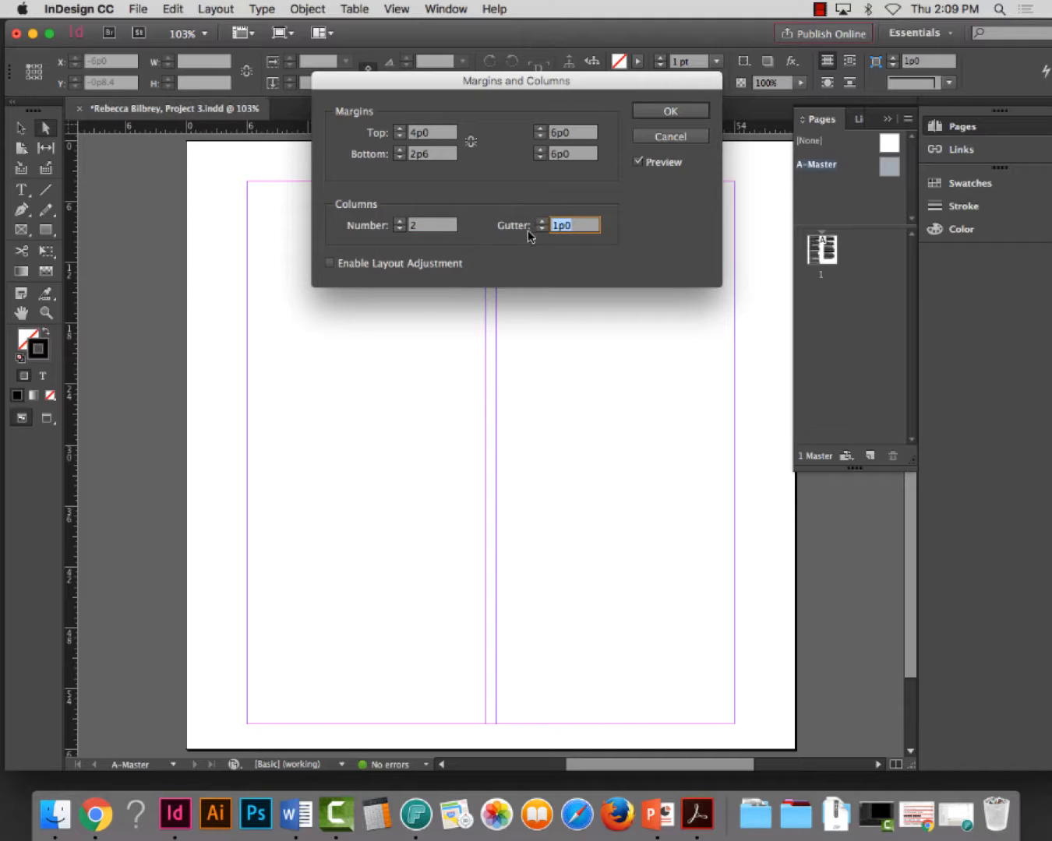
type("8p0")
left_click(670, 111)
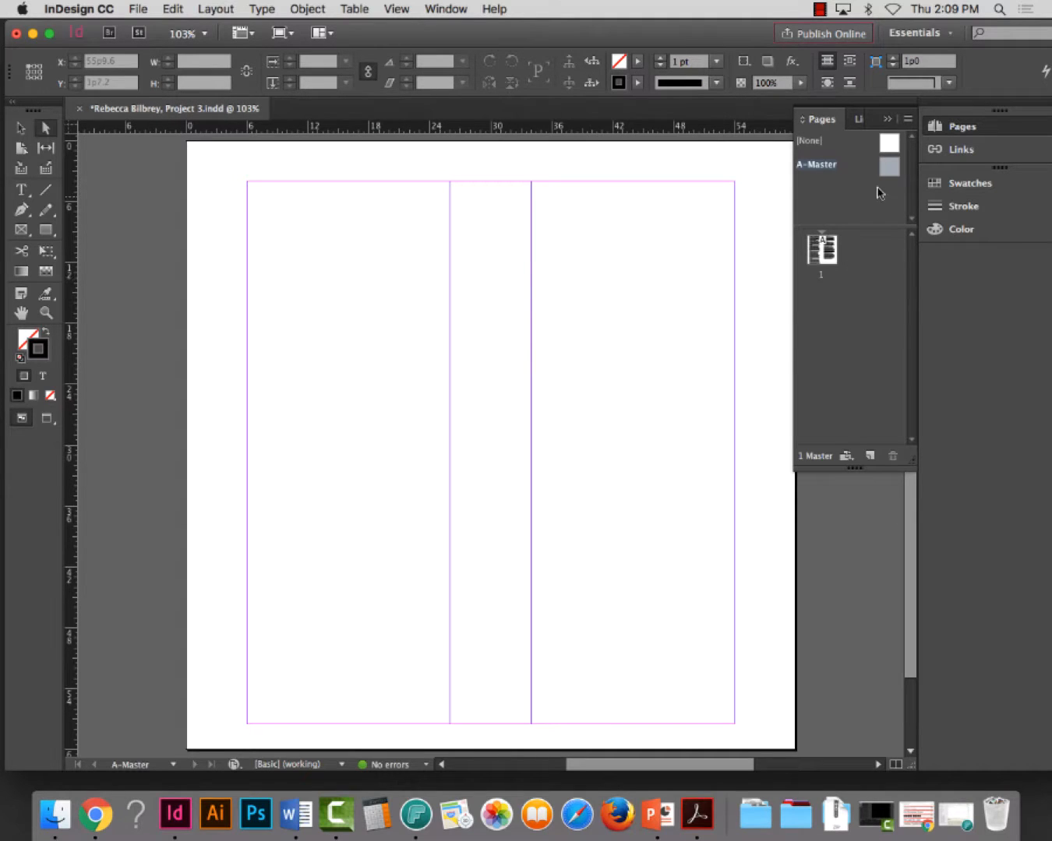
Add a second page based on A-Master and create a text frame filling its first column, 20p0 wide and 53p6 high
left_click_drag(888, 175, 826, 311)
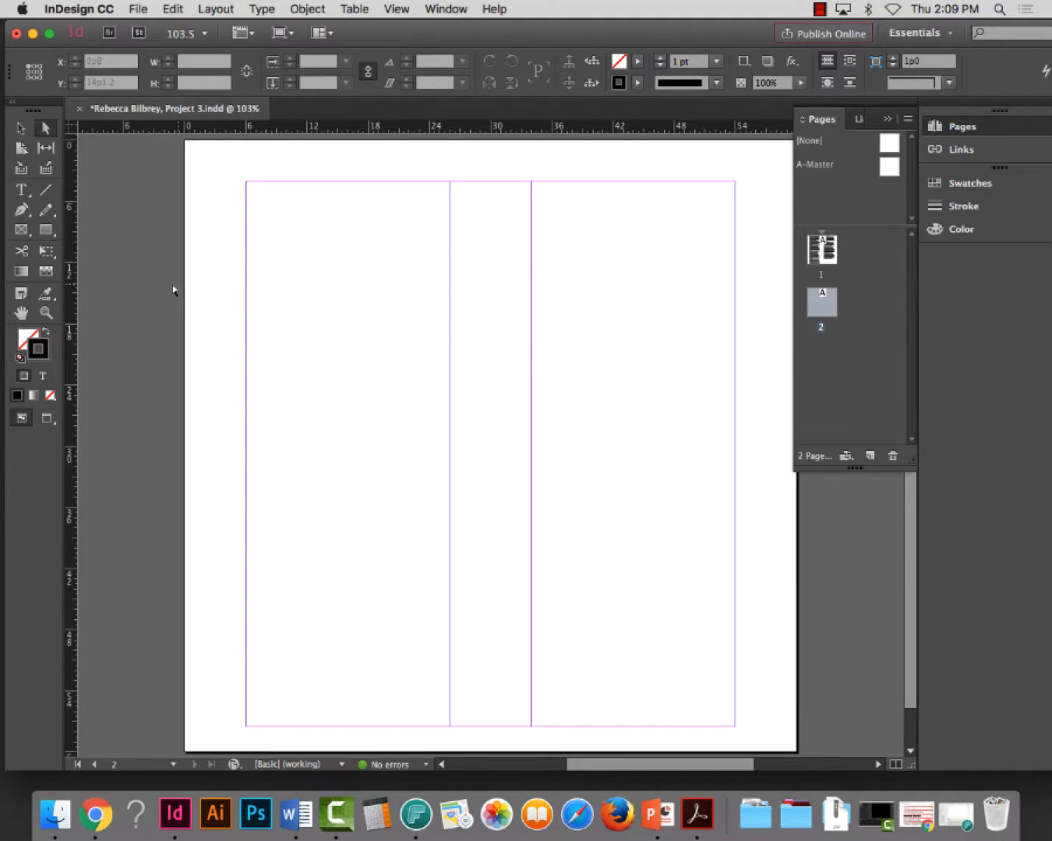
left_click(47, 314)
left_click_drag(194, 157, 562, 491)
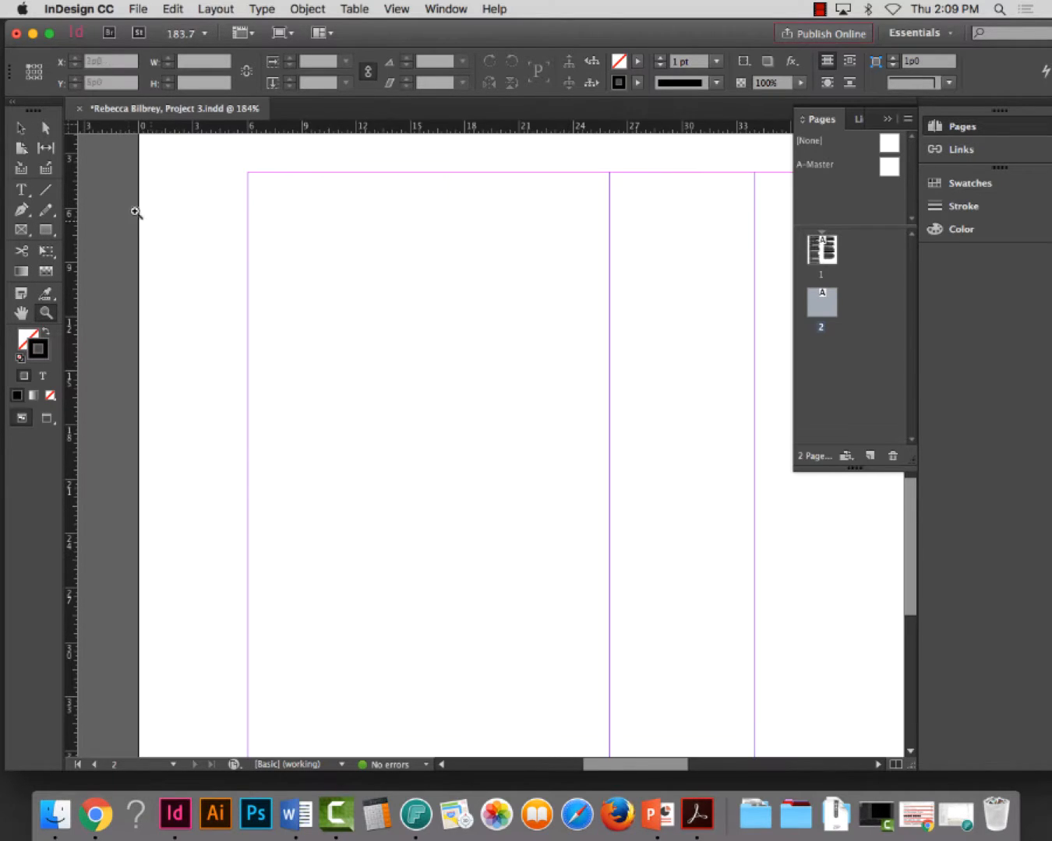
left_click(26, 192)
left_click_drag(248, 172, 575, 624)
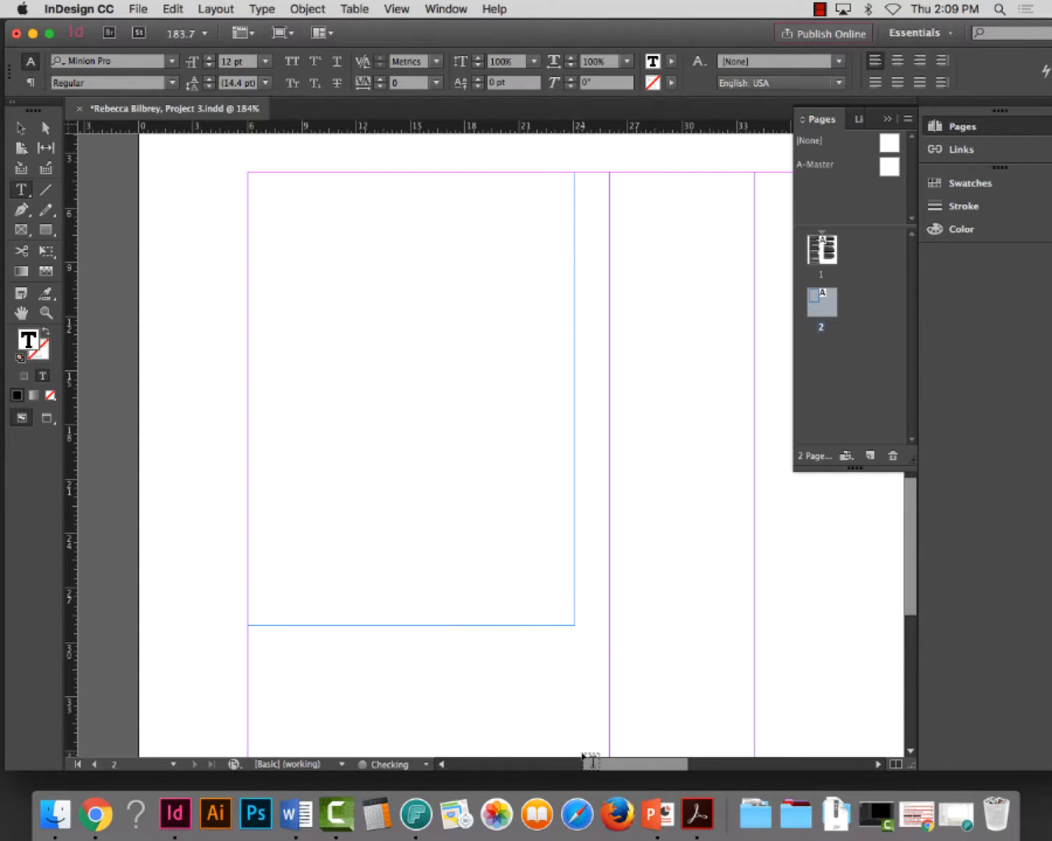
key("super+0")
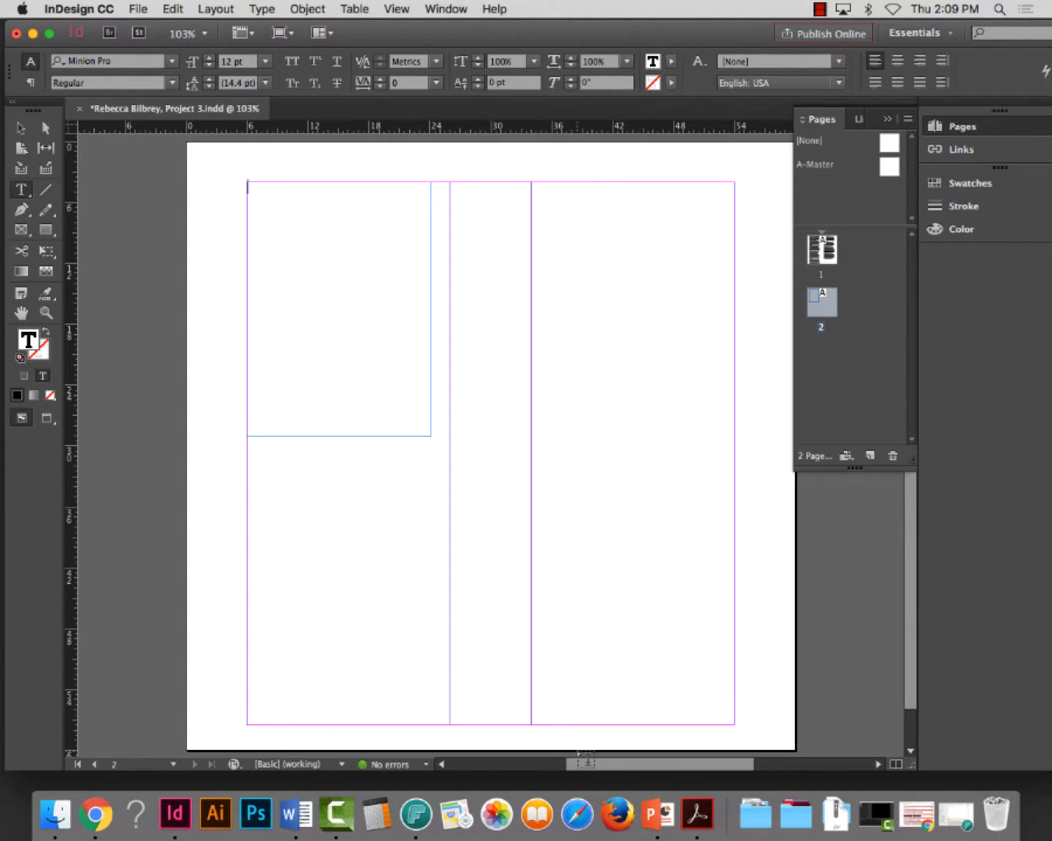
left_click(21, 127)
left_click_drag(430, 436, 450, 723)
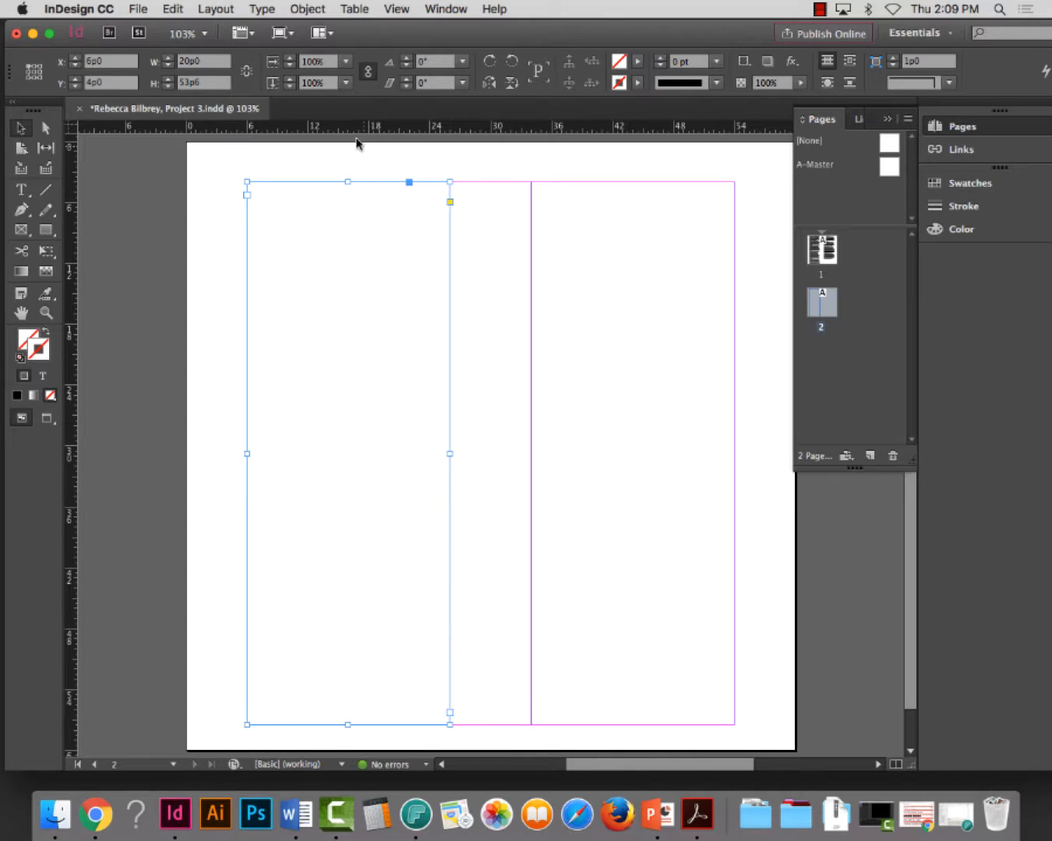
Fill the first-column text frame on page 2 with placeholder text
left_click(21, 189)
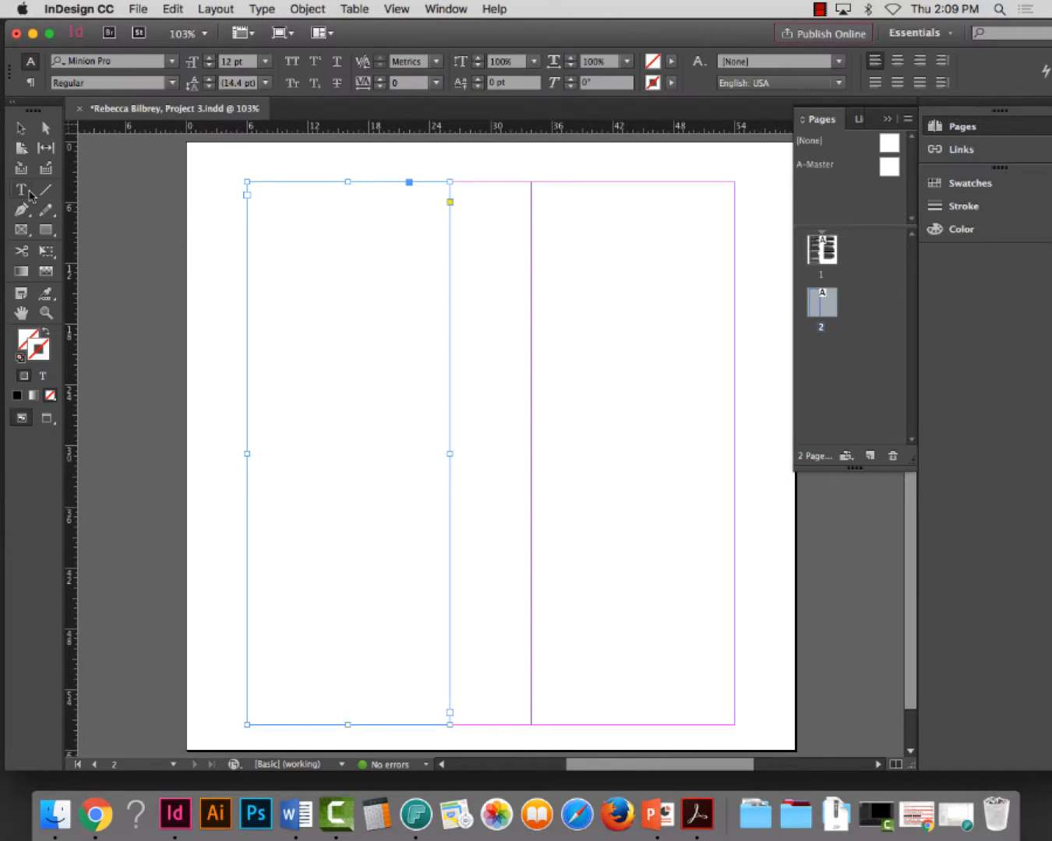
left_click(280, 229)
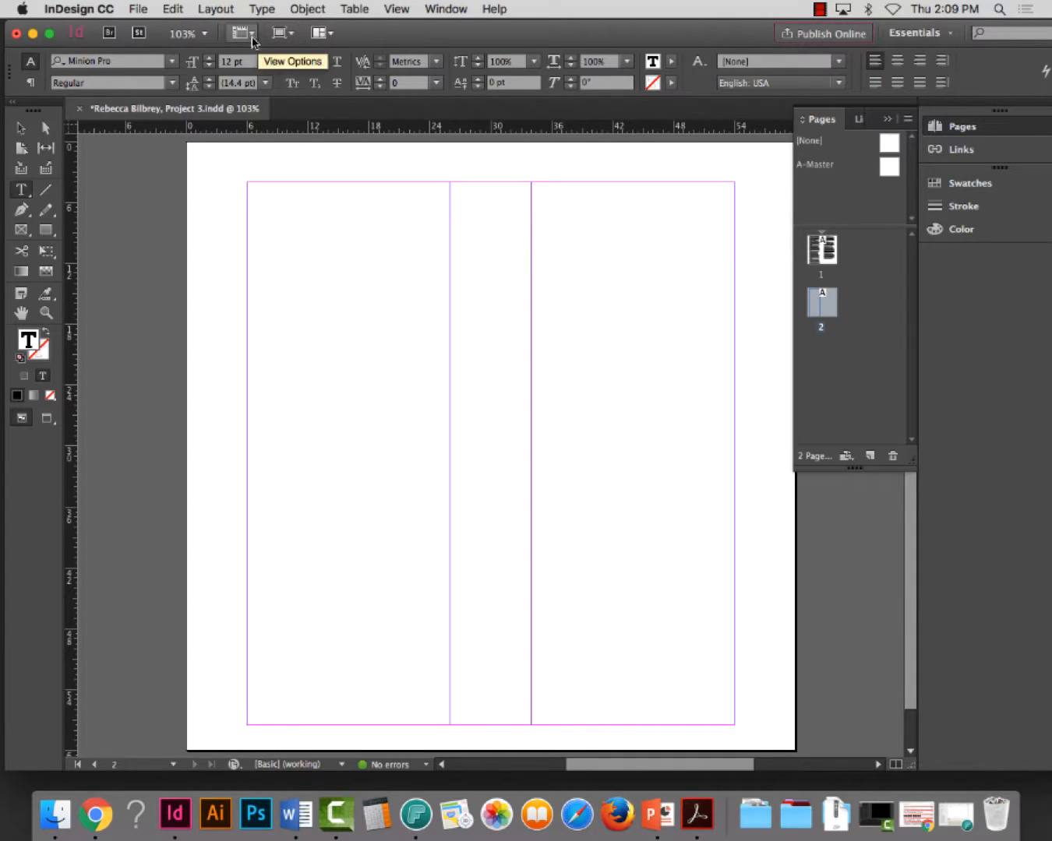
left_click(263, 9)
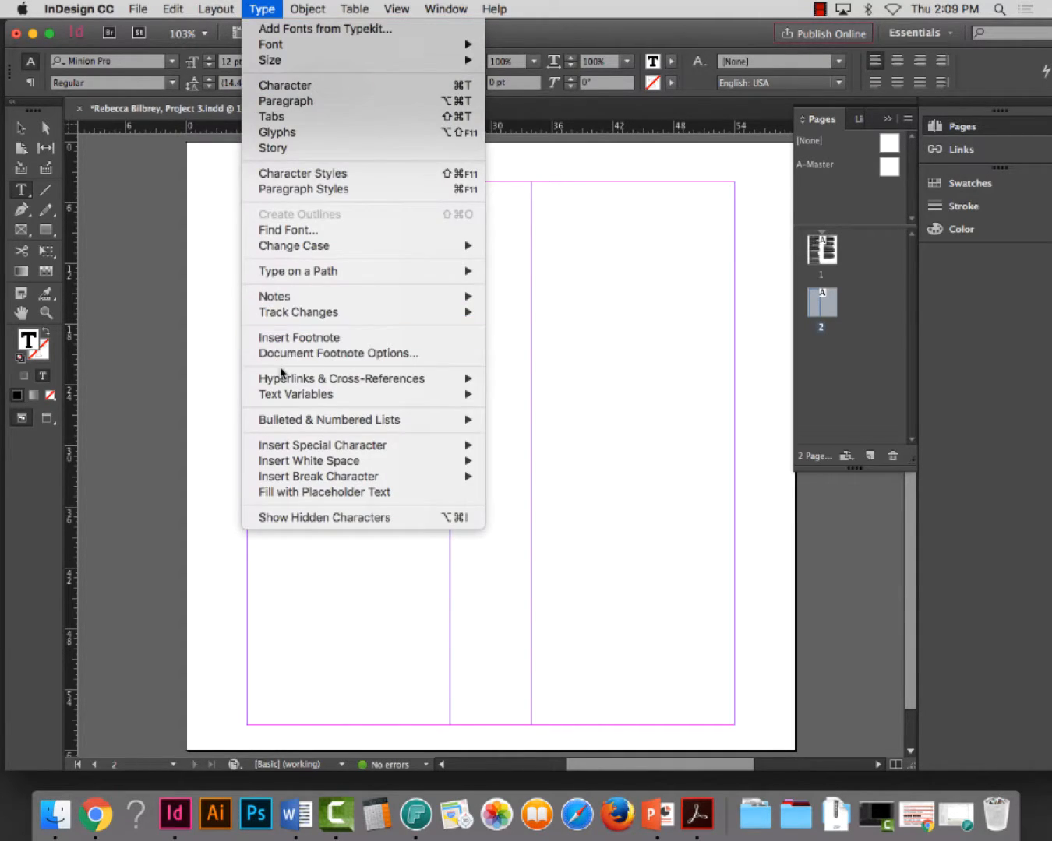
left_click(318, 493)
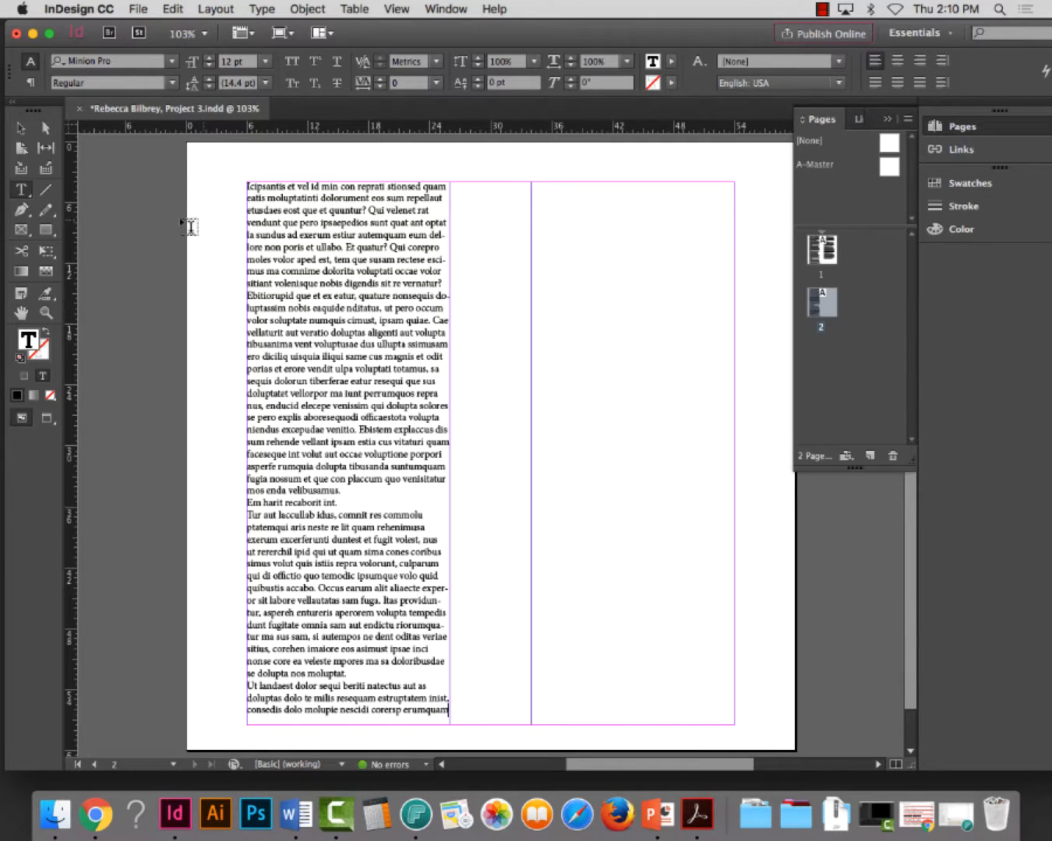
Apply a first-line indent to all paragraphs of the placeholder text on page 2
left_click(46, 312)
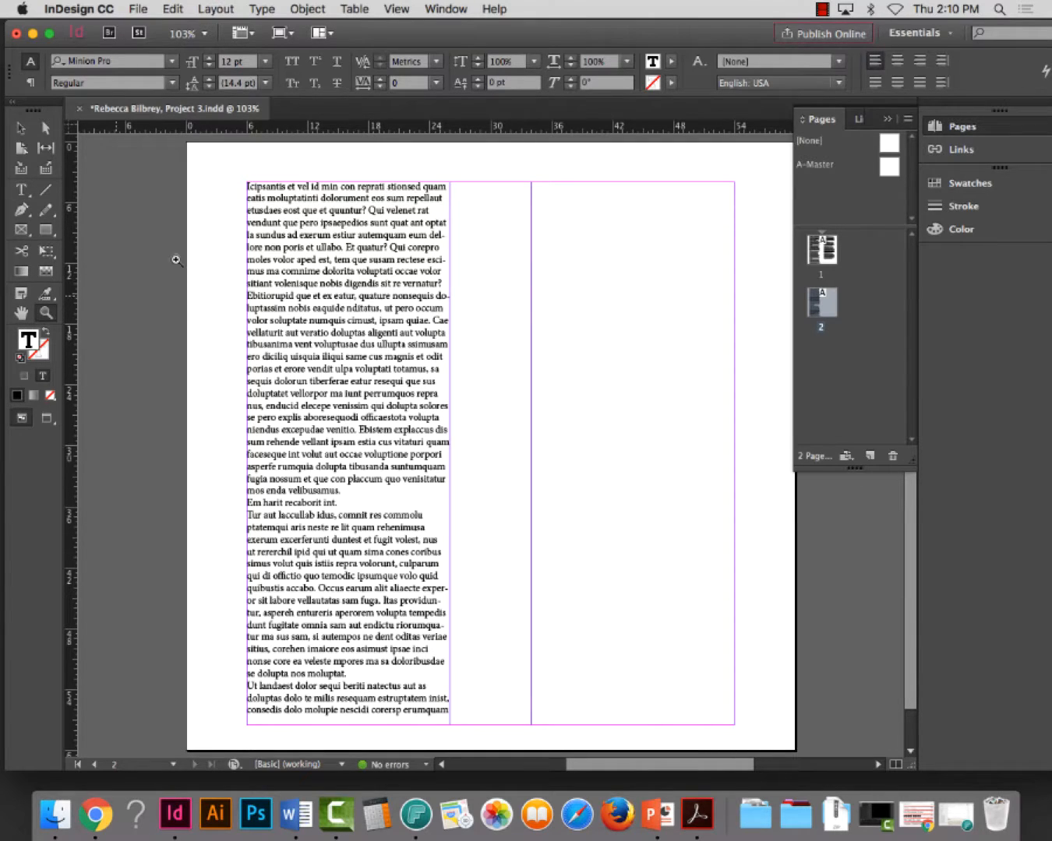
left_click(21, 190)
key("ctrl+a")
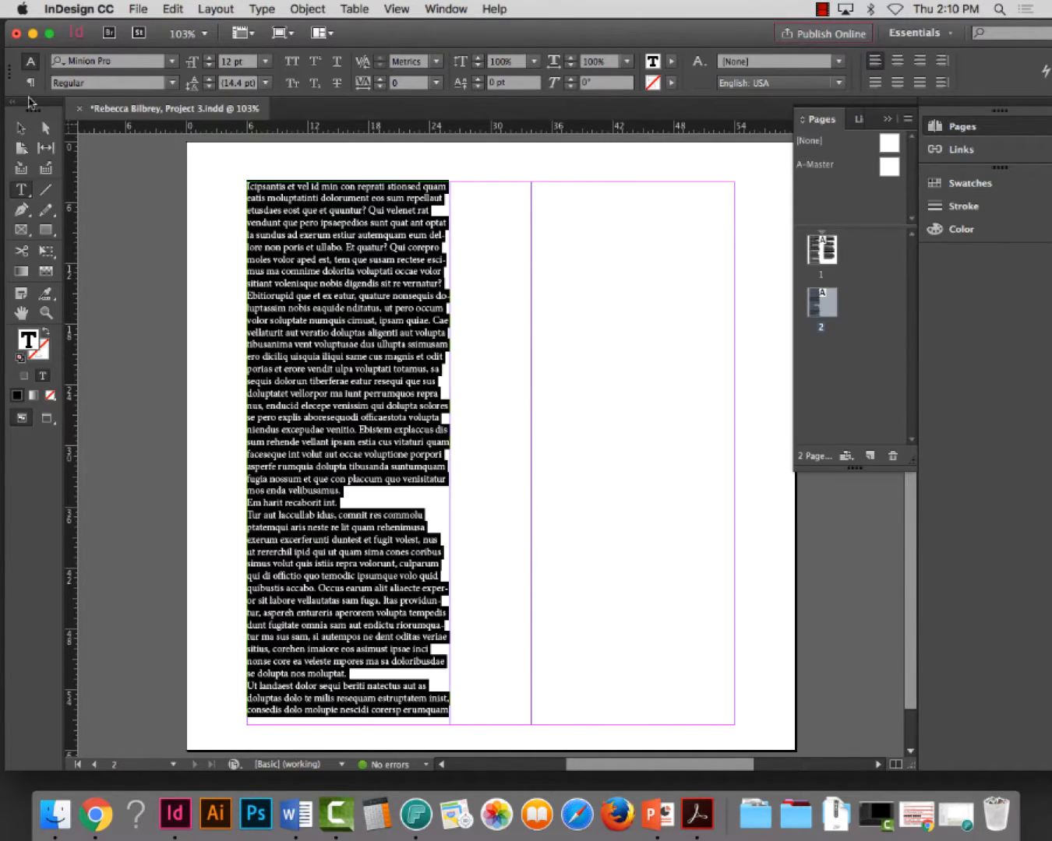
left_click(31, 83)
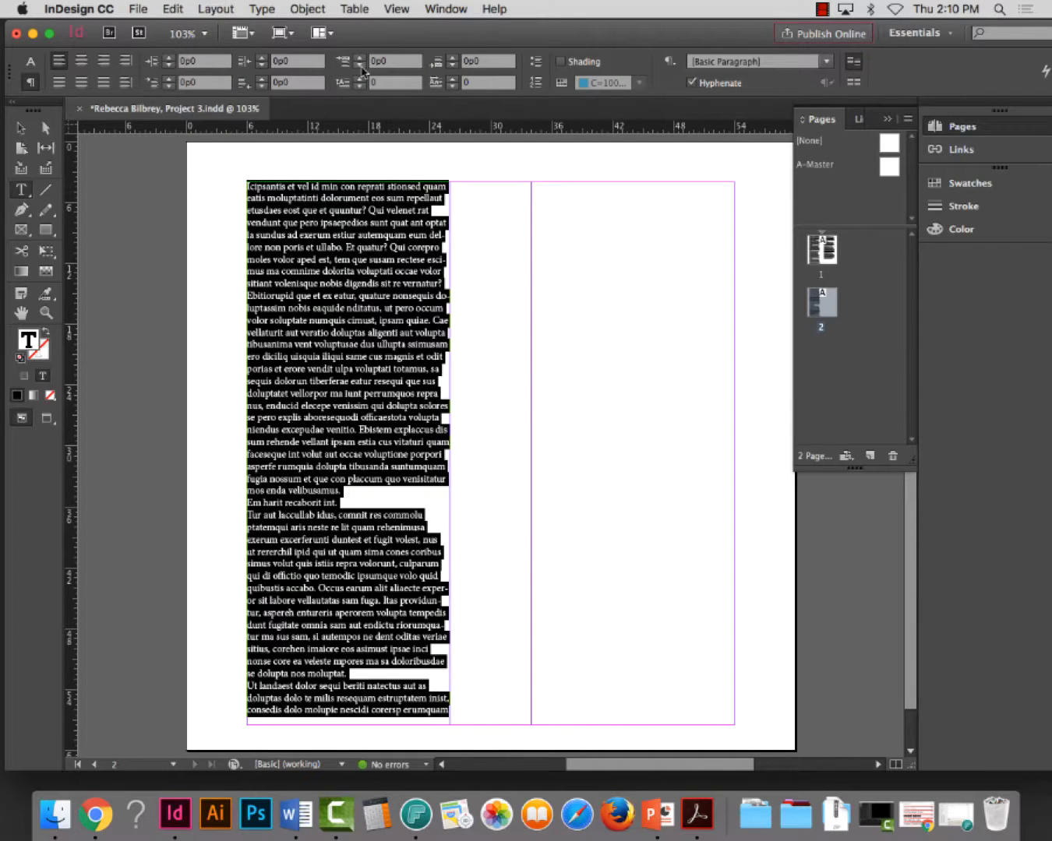
left_click(169, 79)
left_click(169, 78)
left_click(170, 78)
left_click(169, 78)
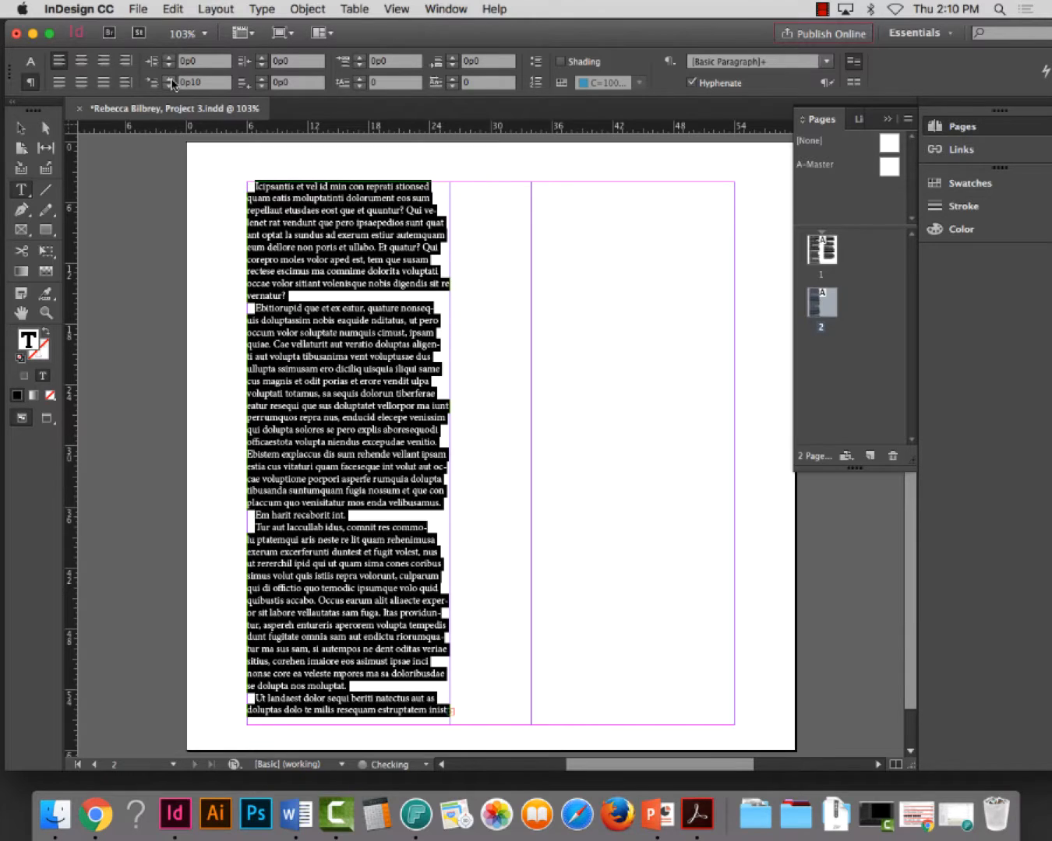
left_click(169, 78)
left_click(169, 78)
left_click(169, 79)
Shorten the first column's text frame to 30p6 and flow its overset text into a new linked frame in the second column
left_click(15, 128)
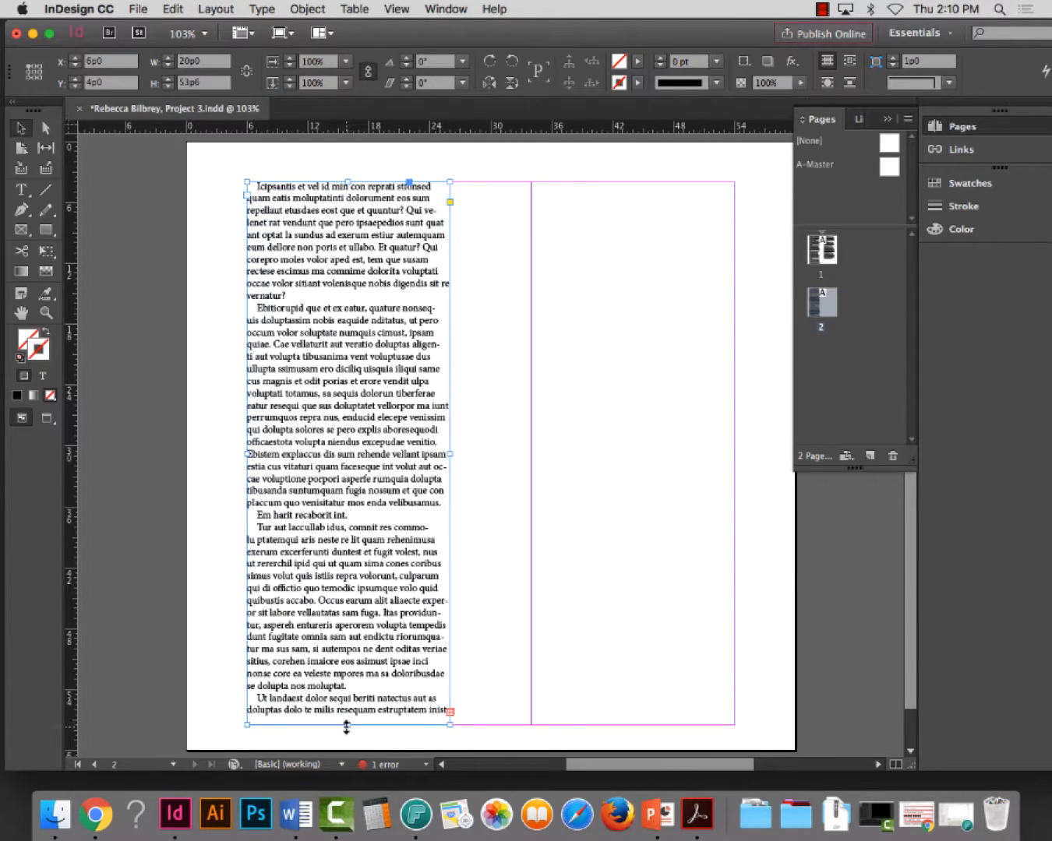
left_click_drag(347, 724, 347, 490)
left_click(450, 480)
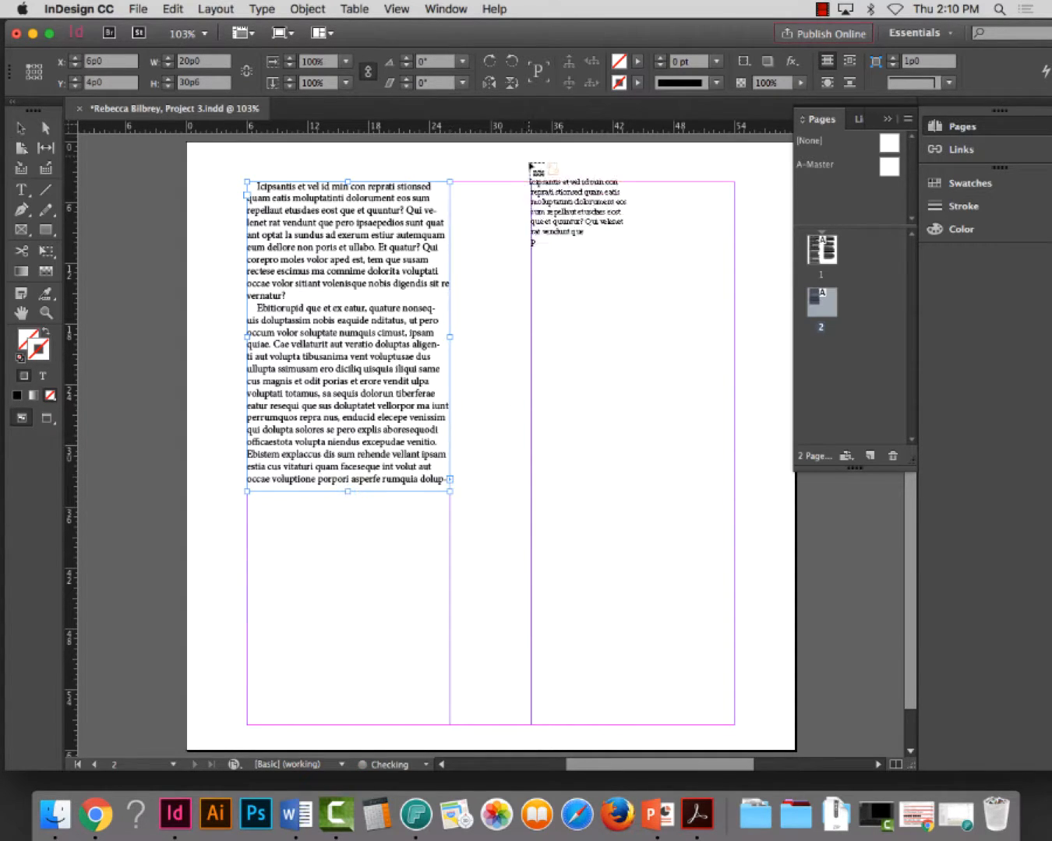
left_click(534, 183)
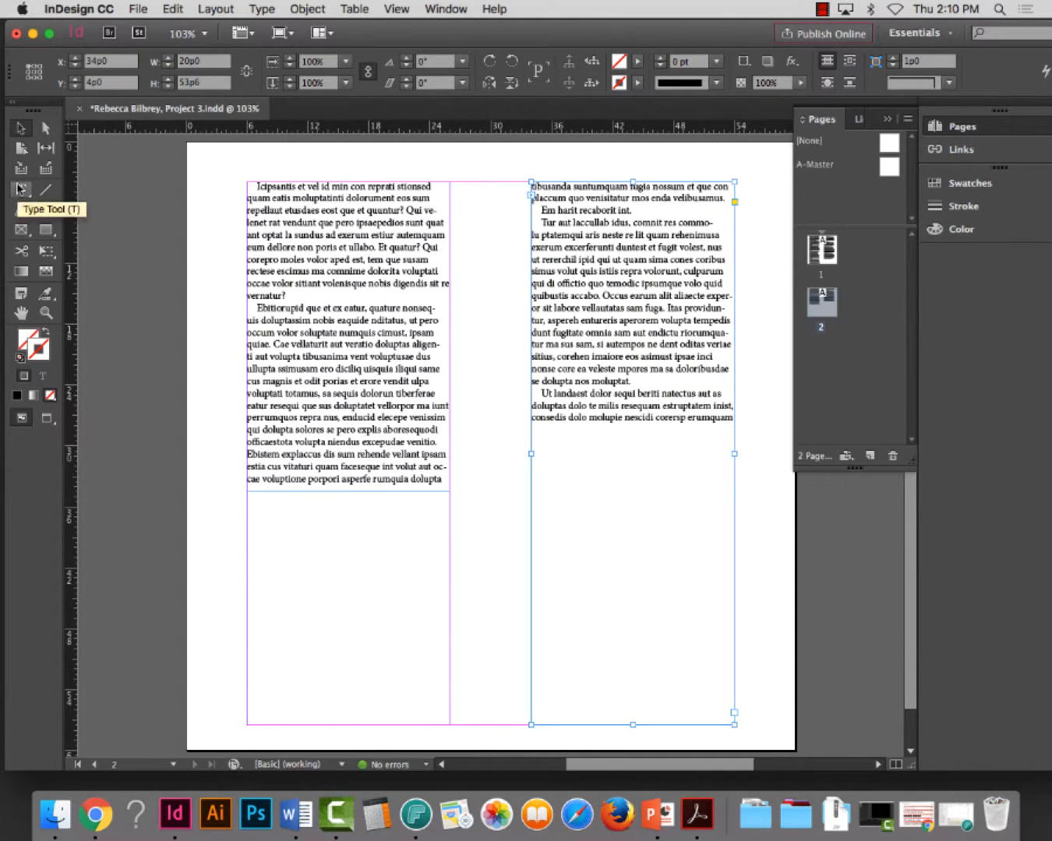
left_click(179, 305)
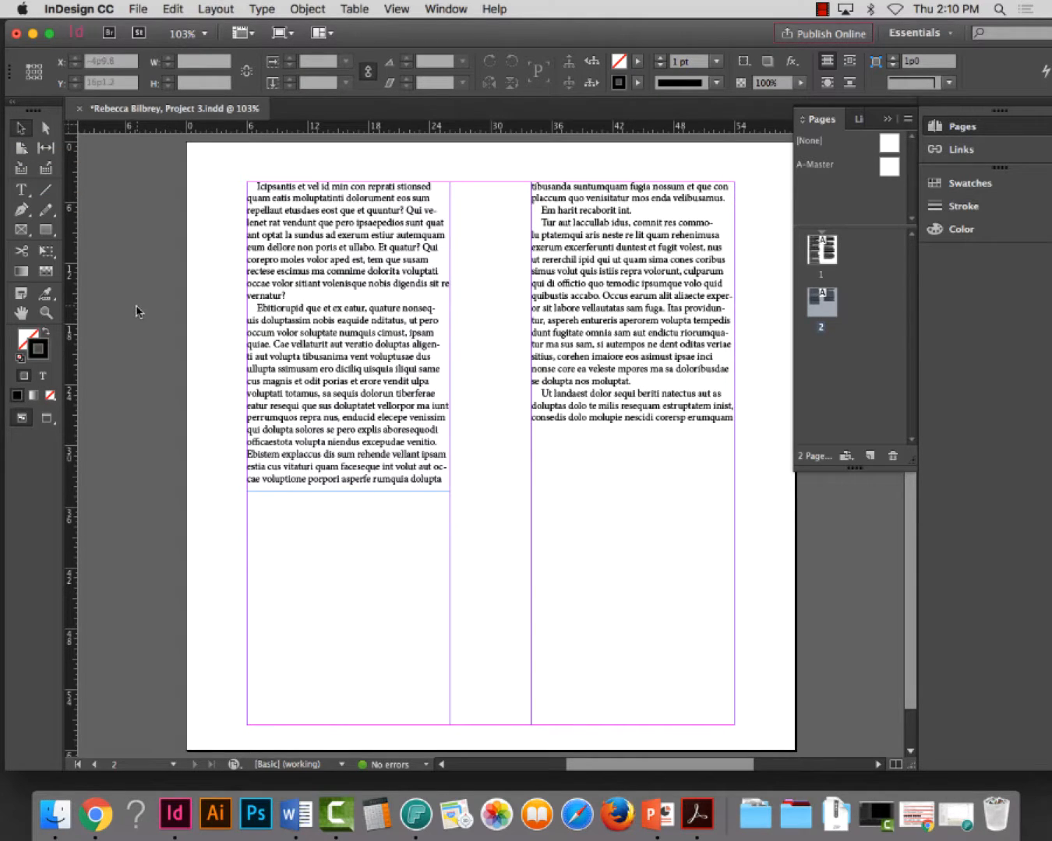
Examine the line breaks and the short last line of the first paragraph in the two linked columns on page 2
left_click(46, 312)
left_click_drag(230, 178, 752, 555)
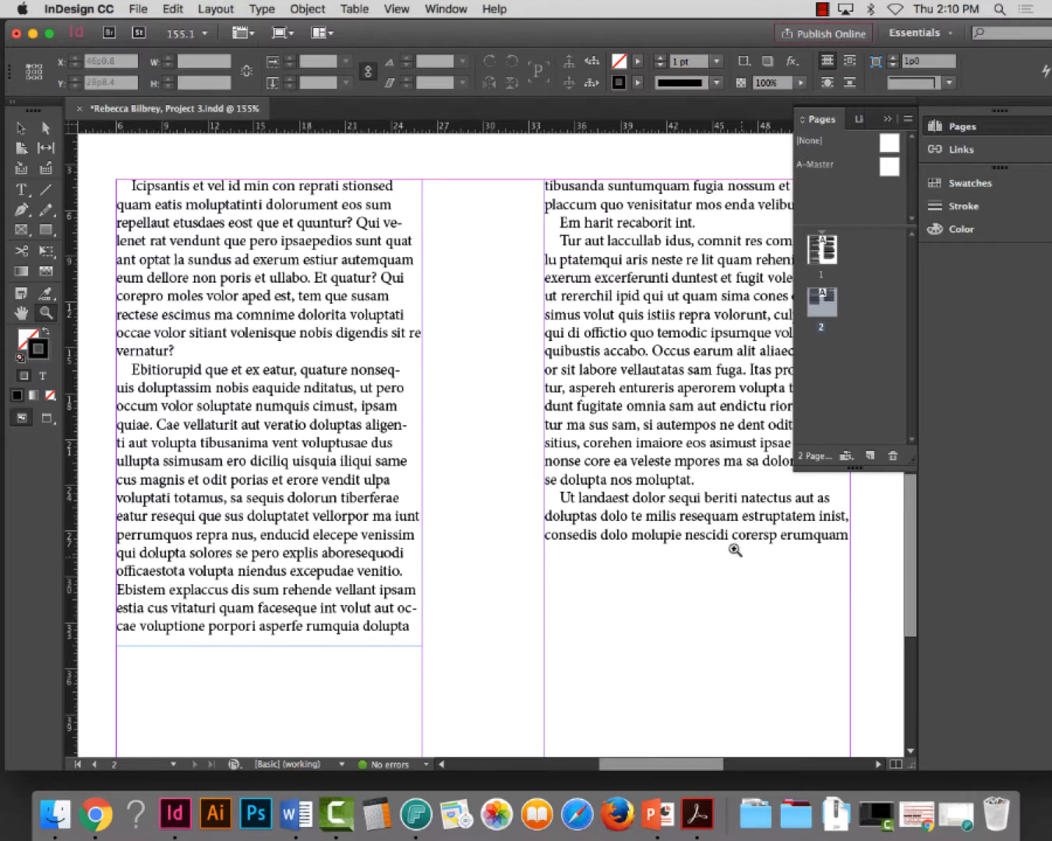
left_click(888, 122)
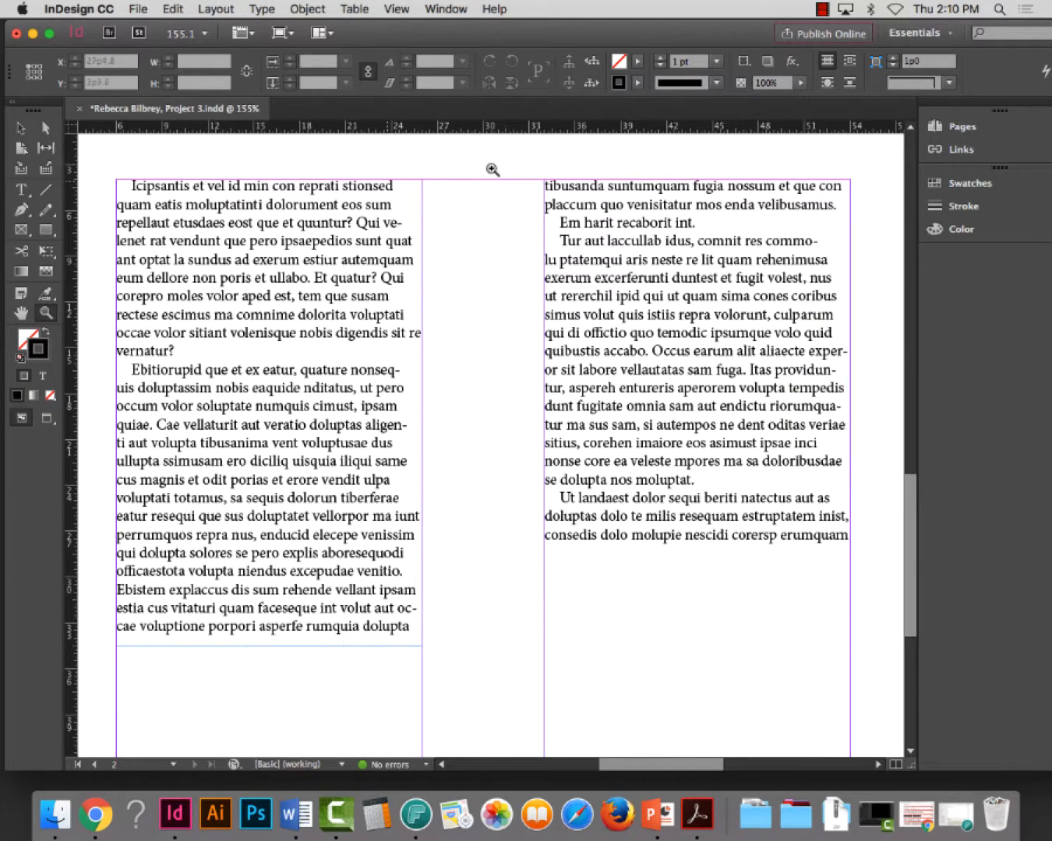
left_click(23, 191)
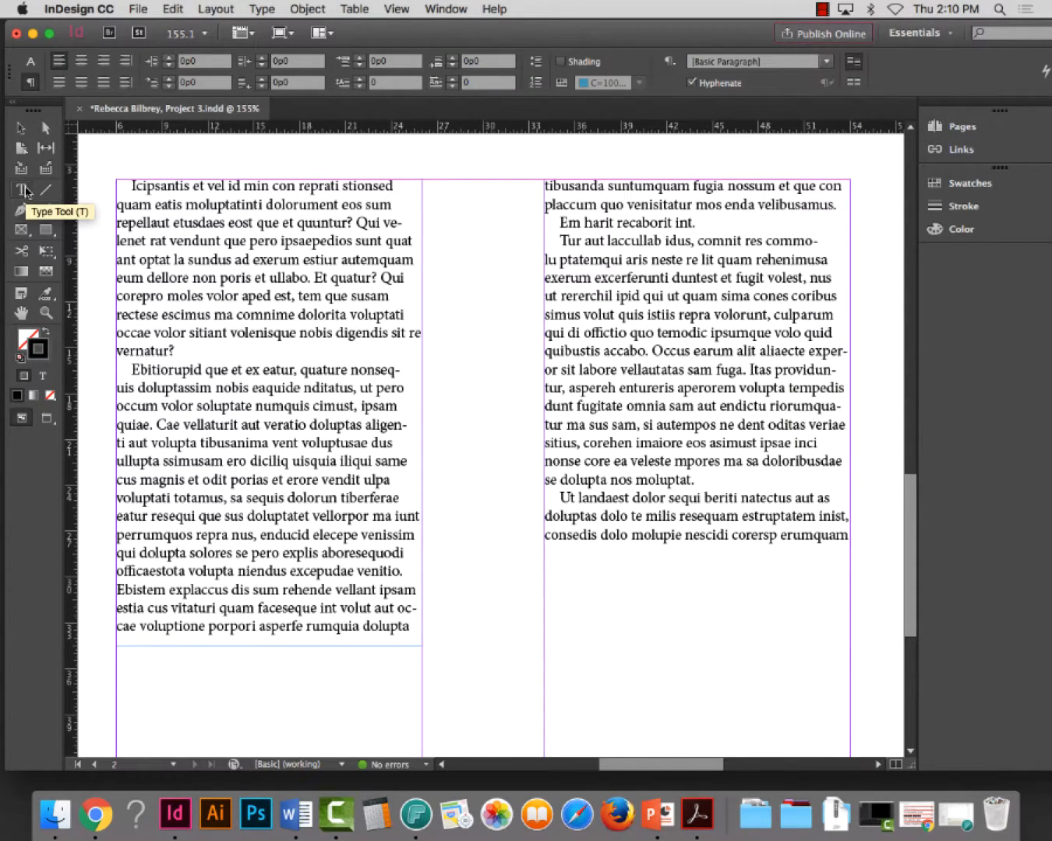
left_click(158, 348)
triple_click(158, 347)
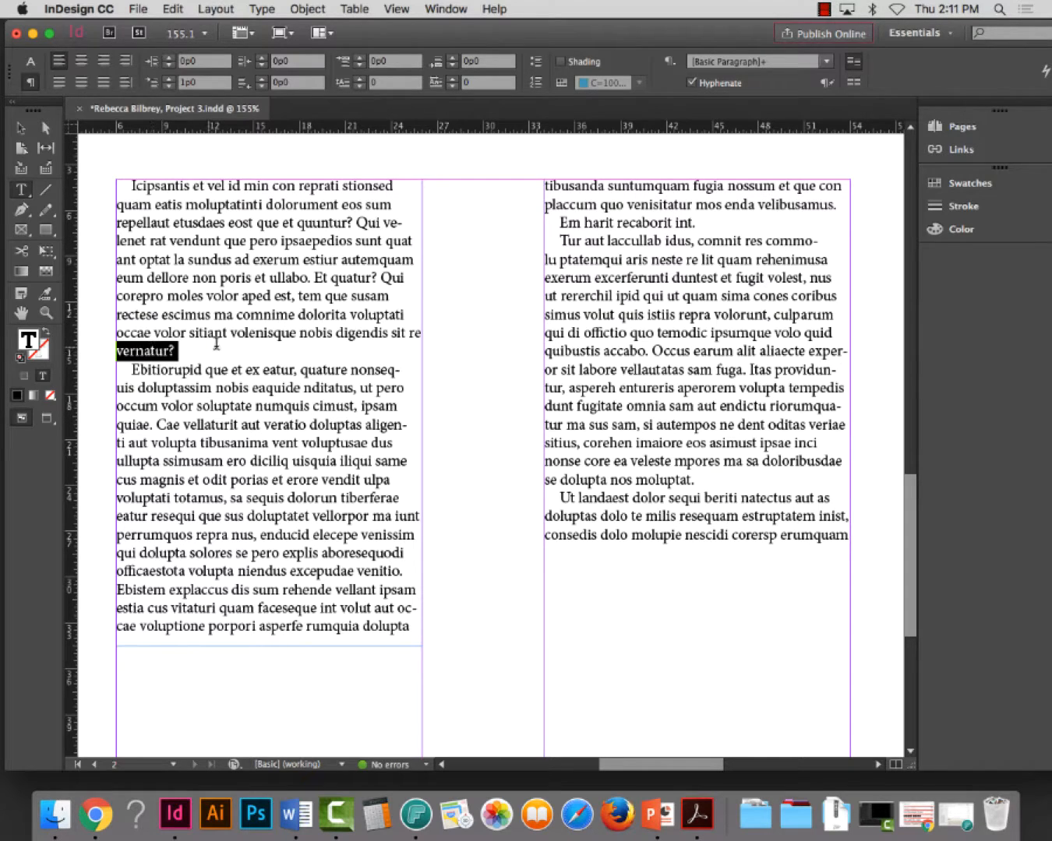
left_click(217, 243)
triple_click(217, 244)
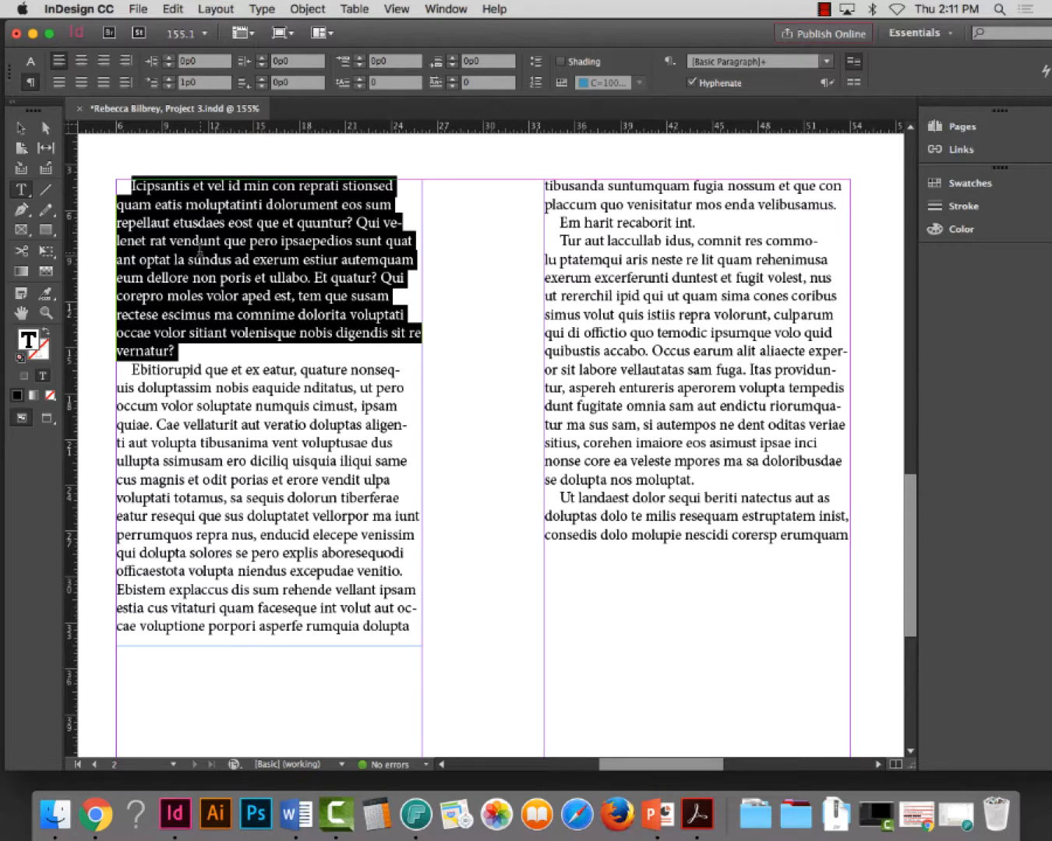
Lengthen the first-column text frame to 31p9.6 and turn off hyphenation for all of the linked text
left_click(22, 128)
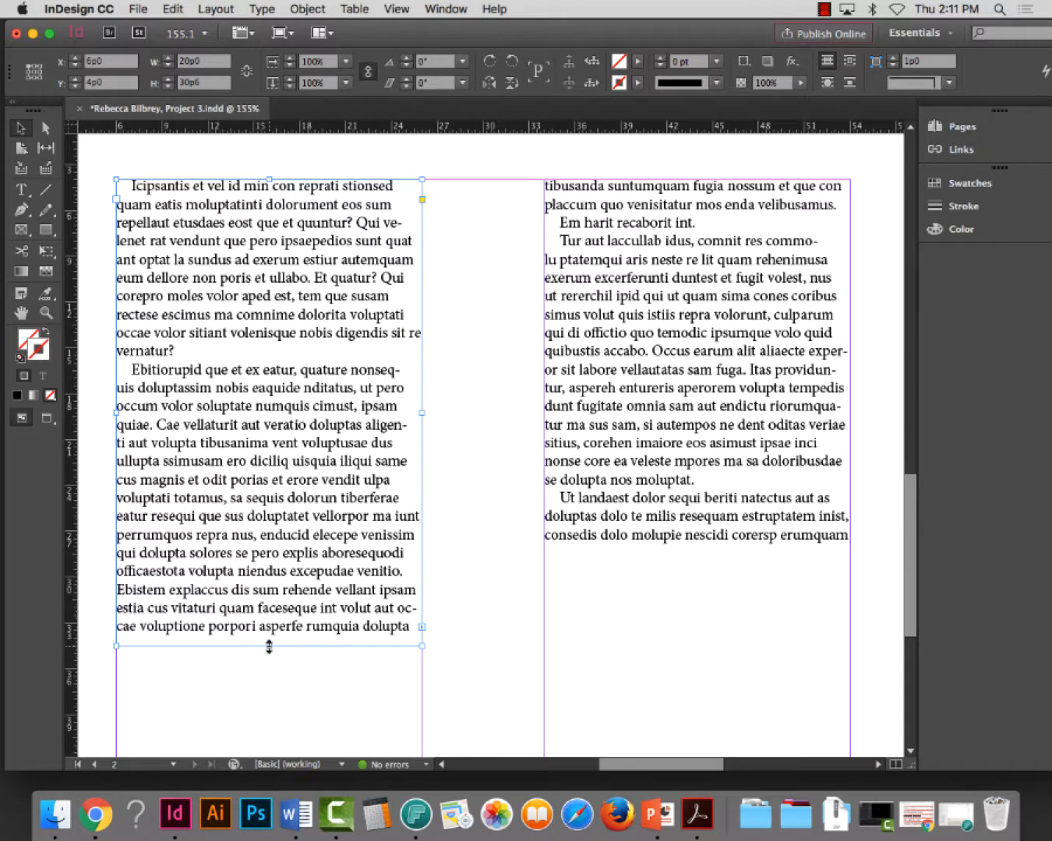
left_click_drag(269, 646, 269, 666)
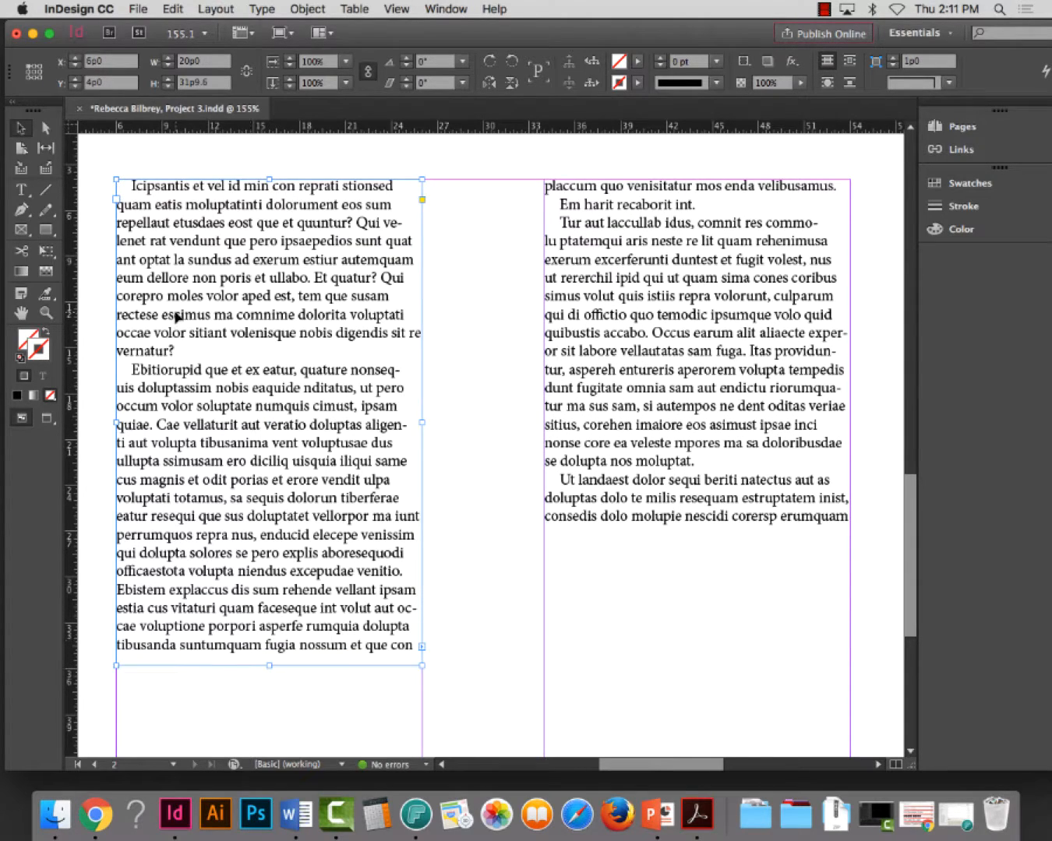
double_click(169, 351)
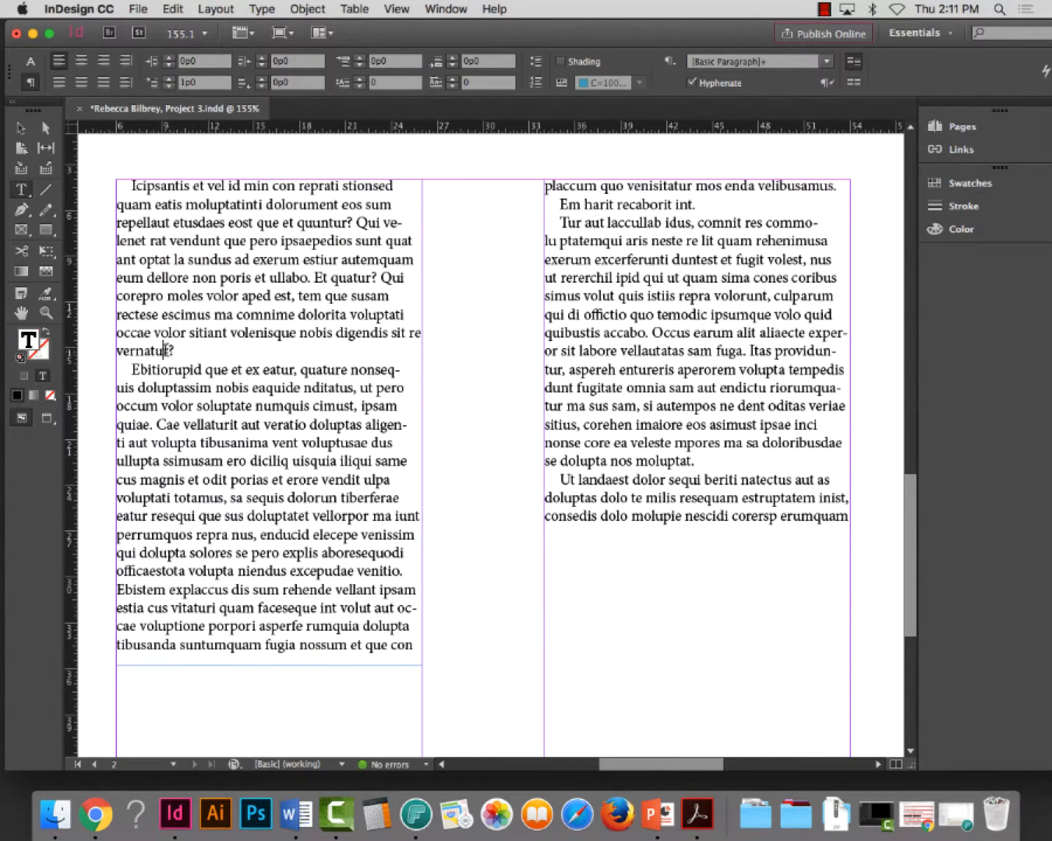
triple_click(169, 335)
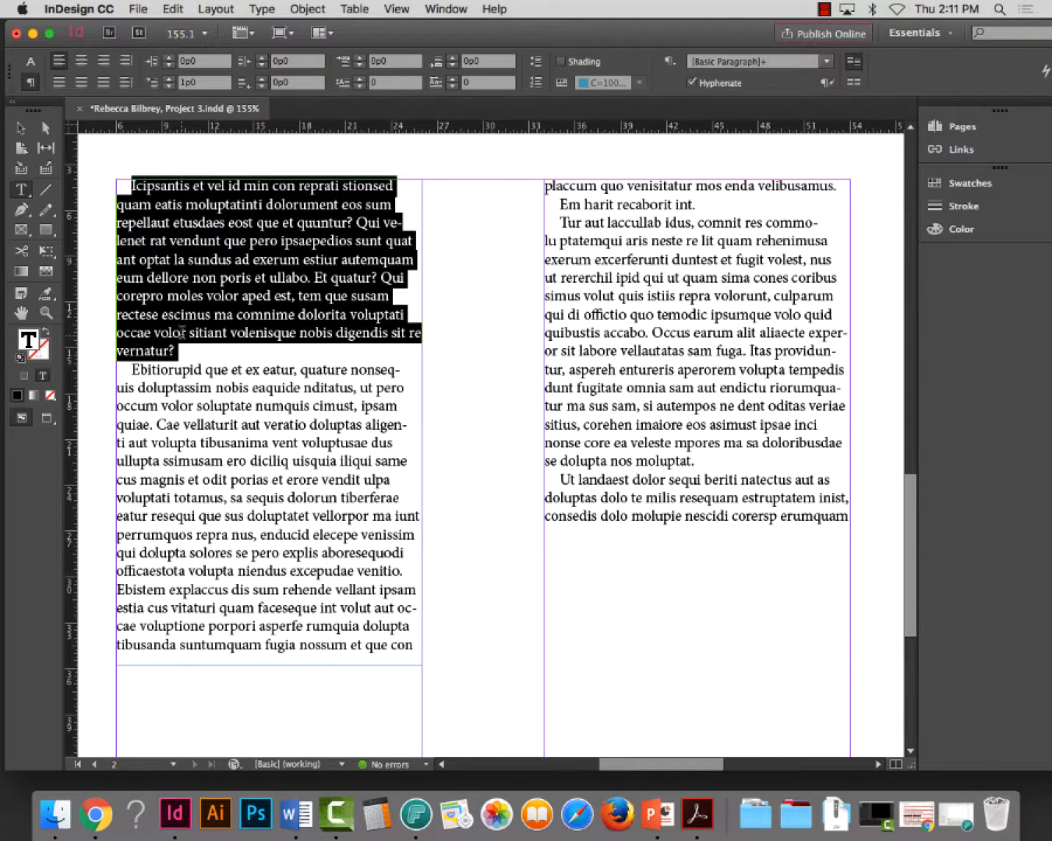
key("super+a")
left_click(691, 82)
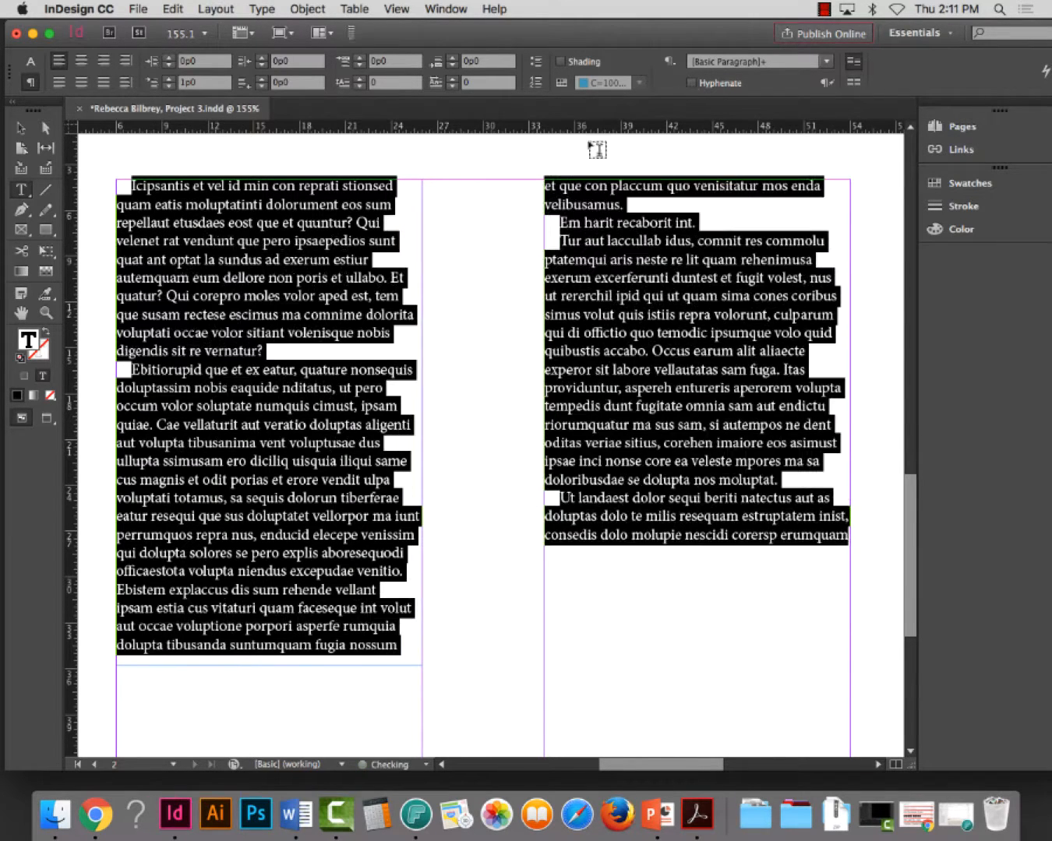
Lengthen the first-column text frame on page 2 to 40p3.6
left_click(285, 277)
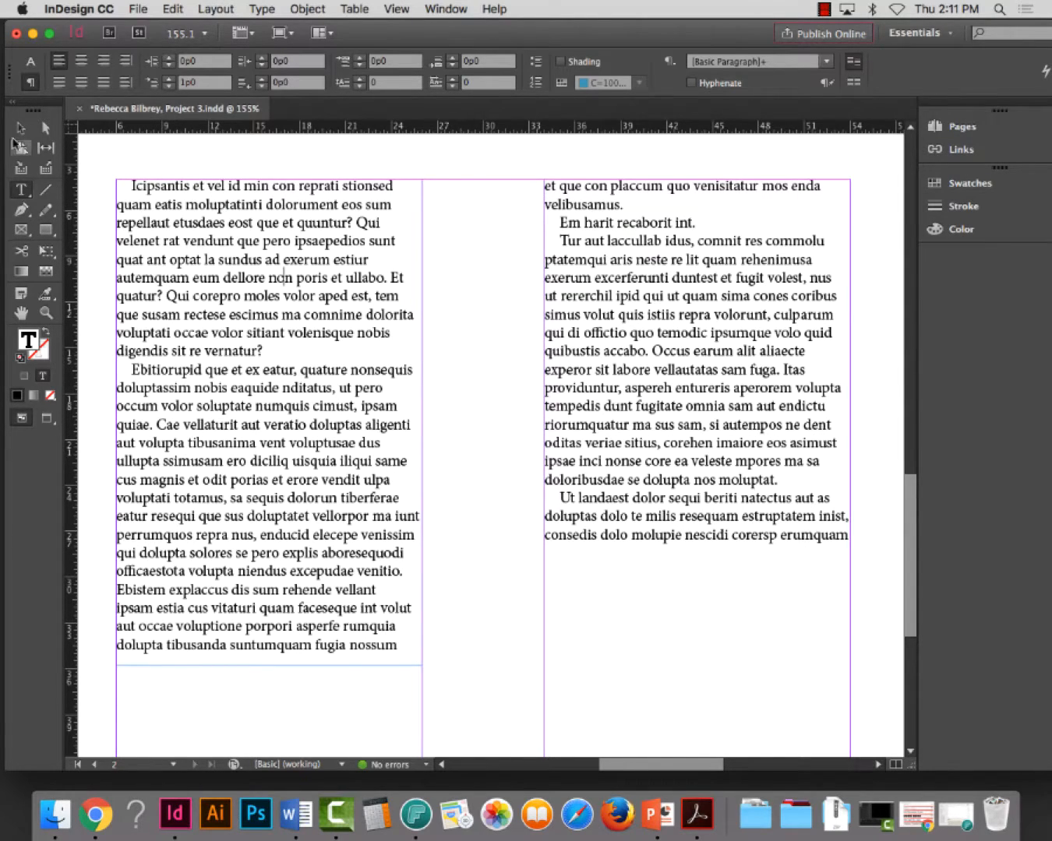
left_click(15, 137)
left_click_drag(265, 664, 271, 715)
scroll(408, 609, "down", 5)
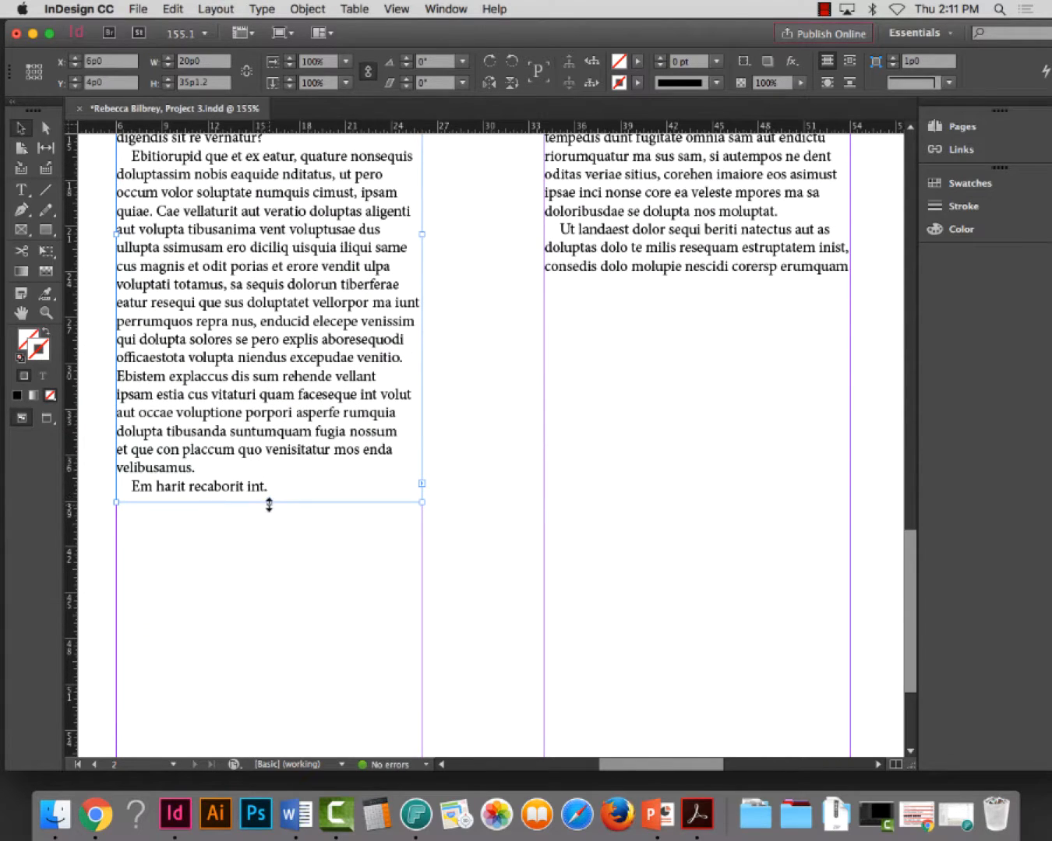
left_click_drag(269, 504, 277, 585)
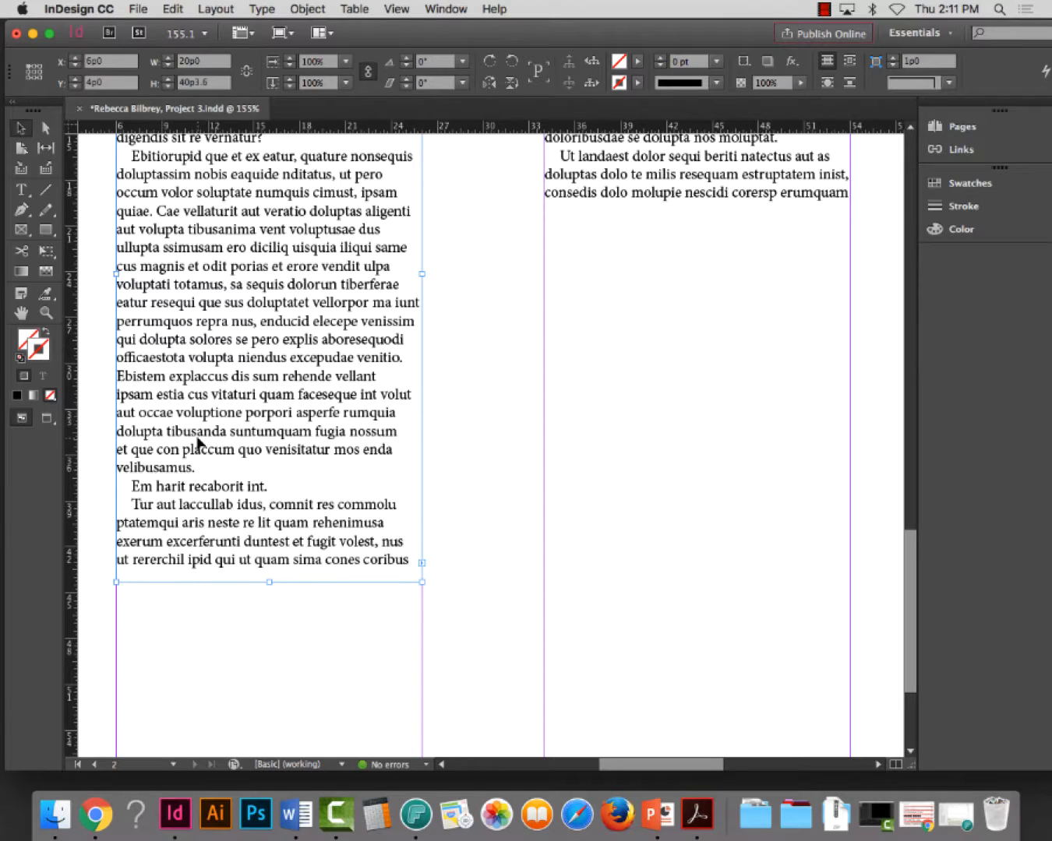
Set the second paragraph's justification word spacing to a 75% minimum and 90% desired value
scroll(203, 447, "down", 3)
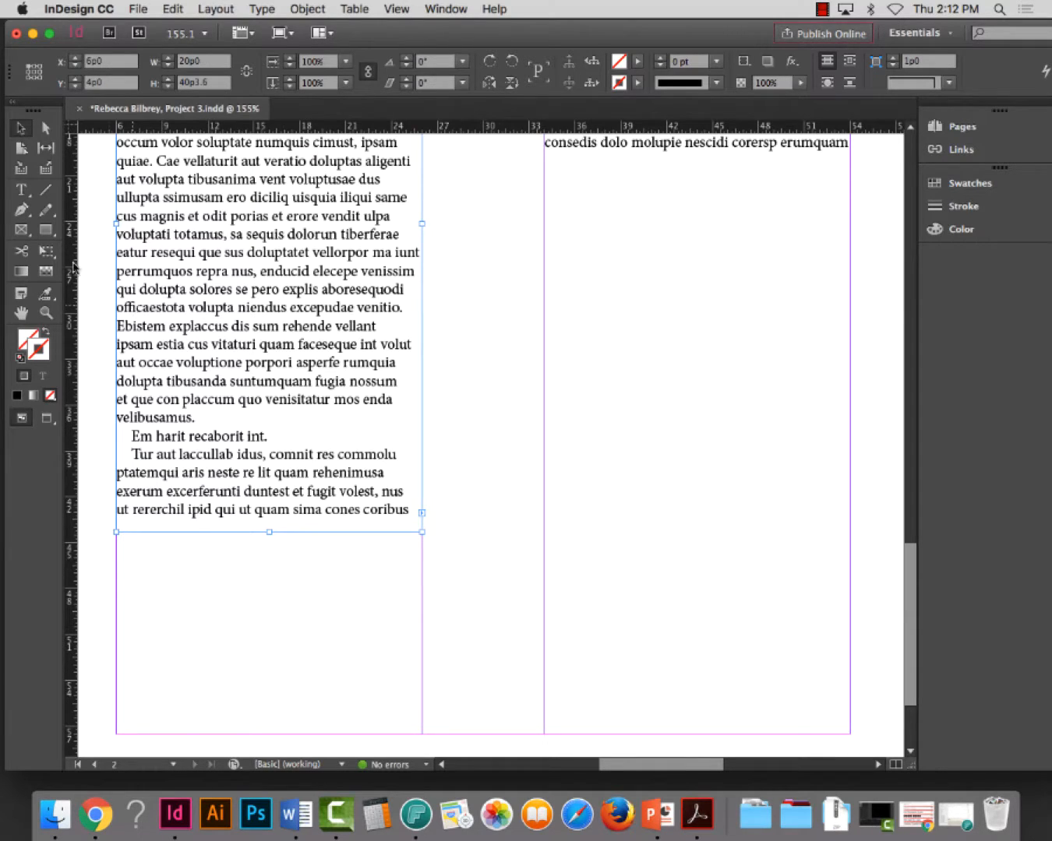
left_click(21, 189)
left_click(187, 252)
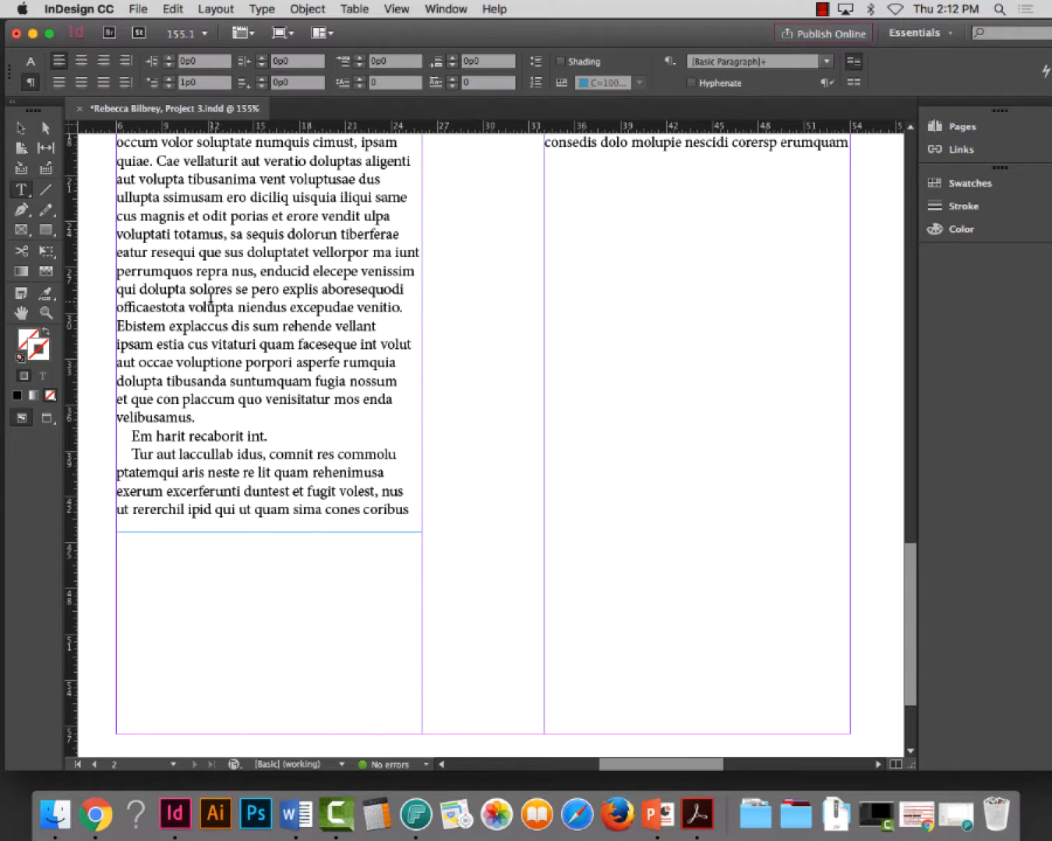
triple_click(231, 326)
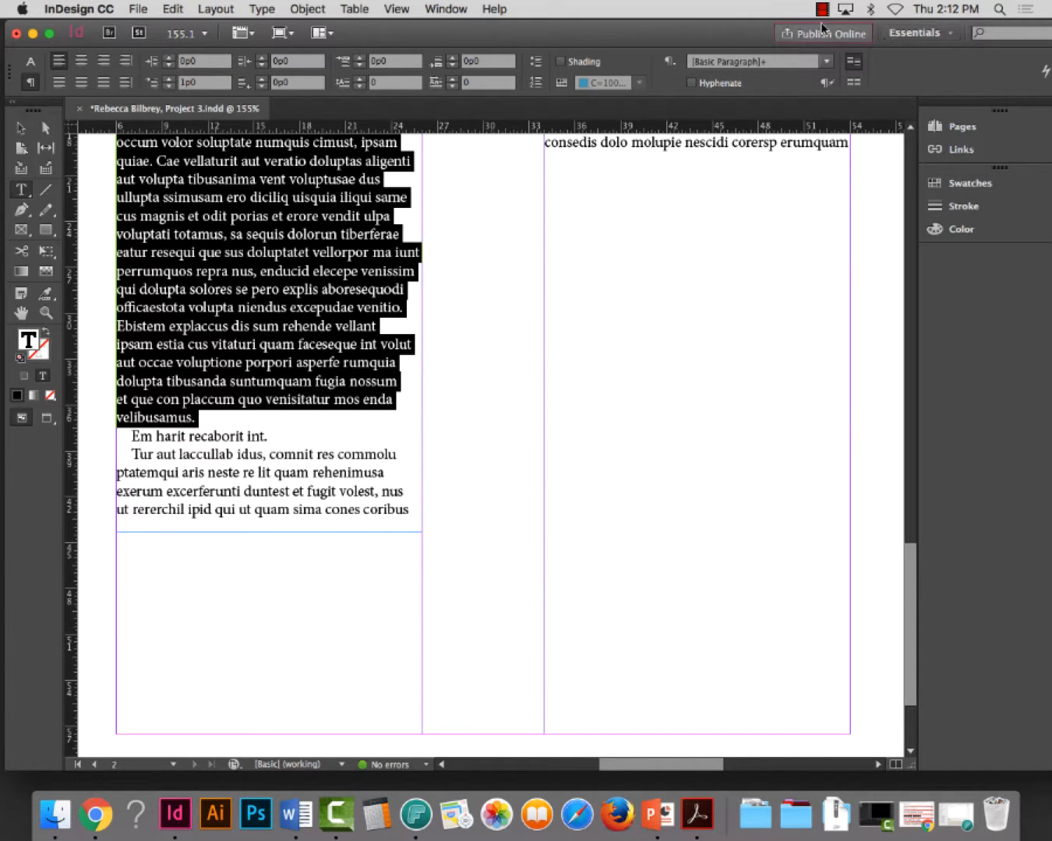
left_click_drag(731, 36, 714, 35)
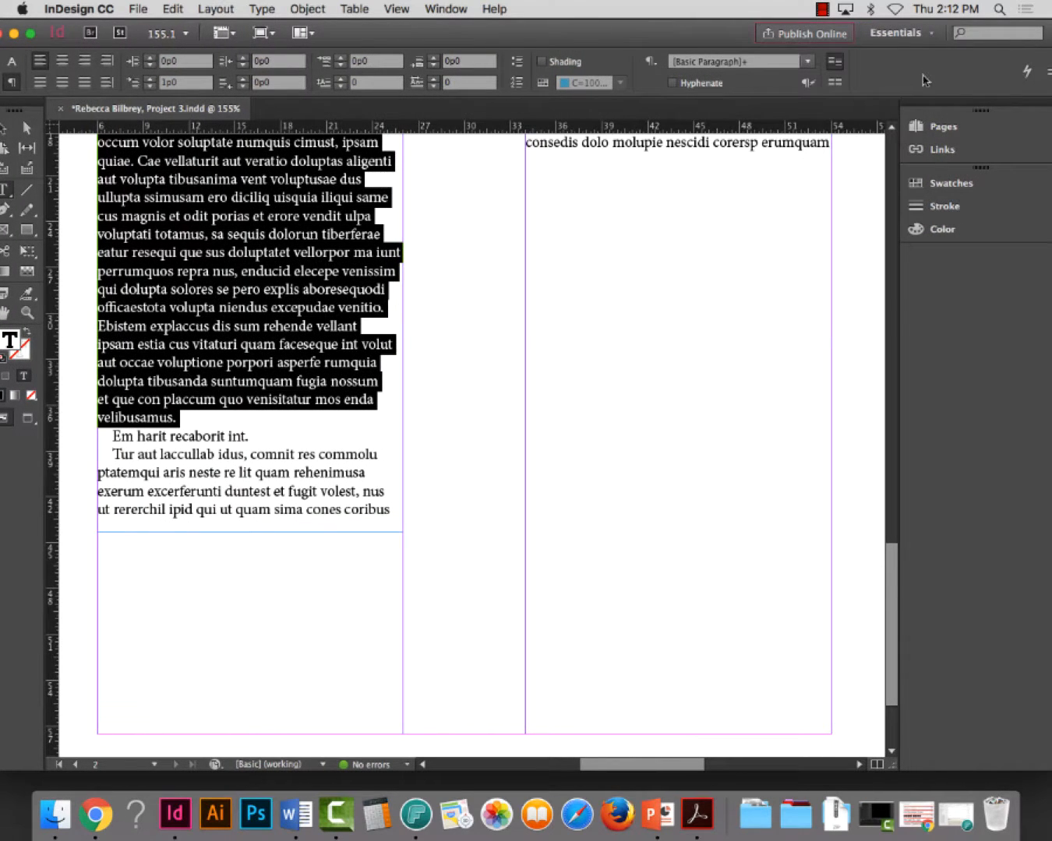
left_click(1046, 72)
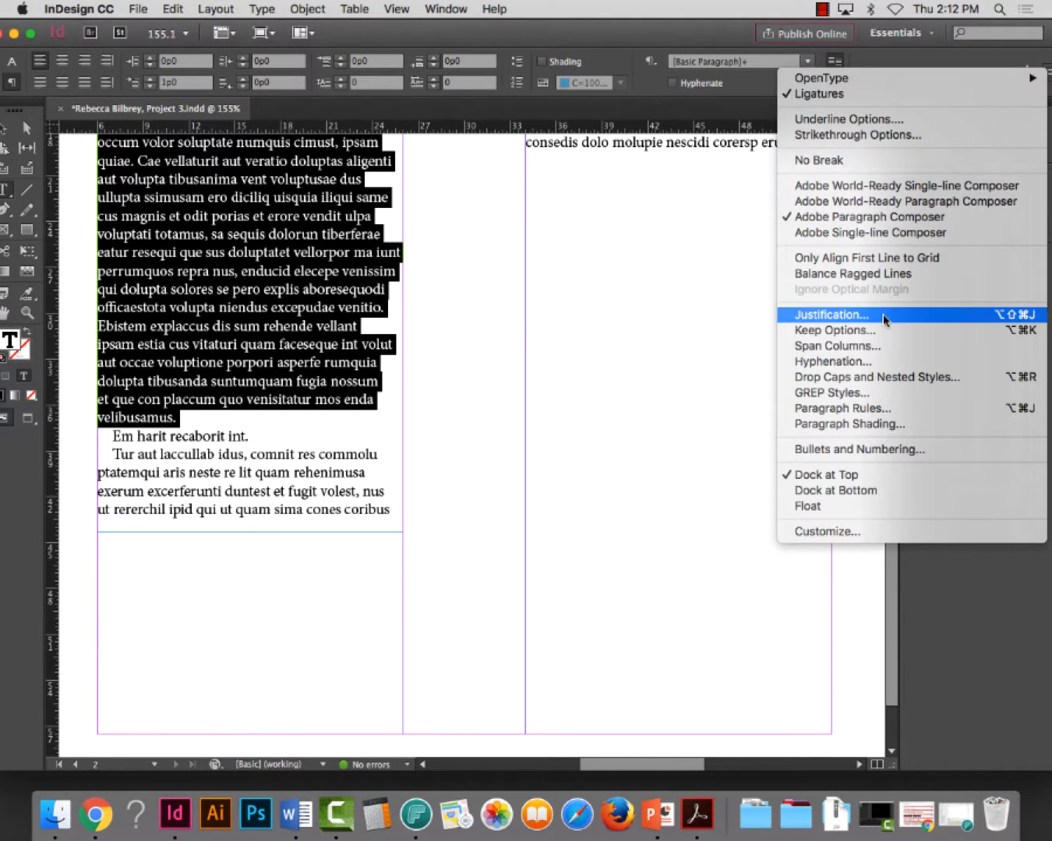
left_click(883, 314)
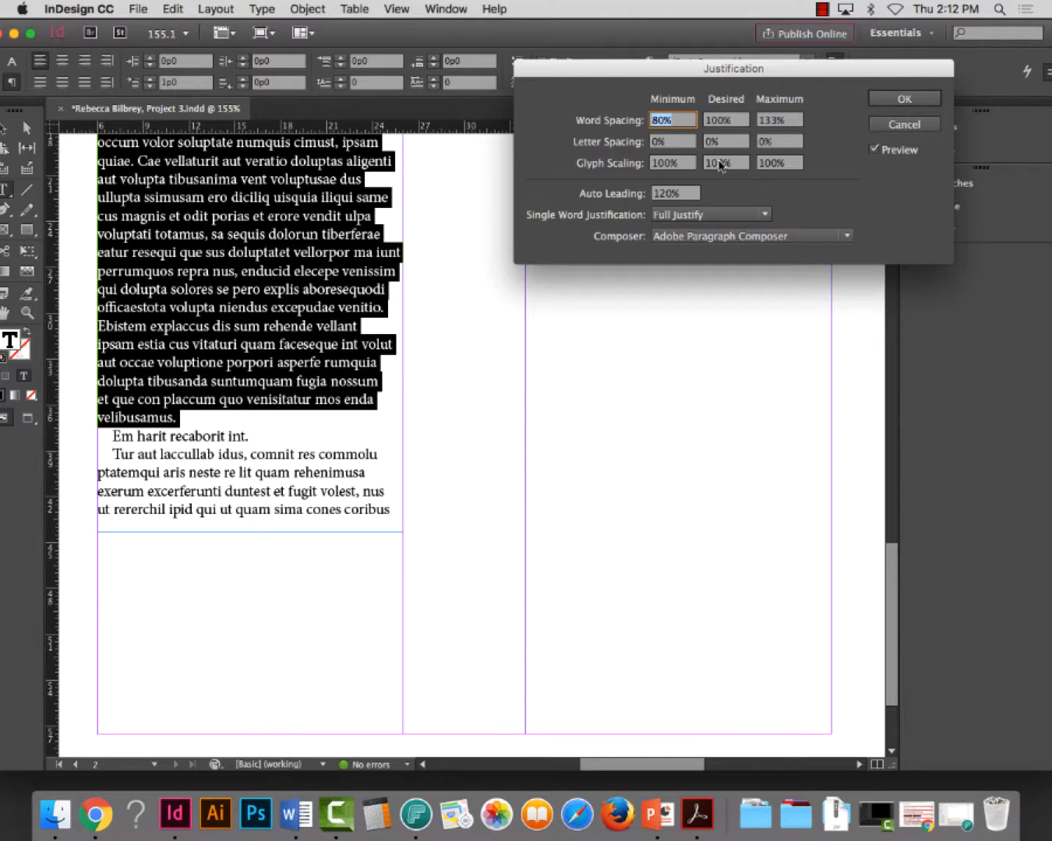
type("75")
key("Tab")
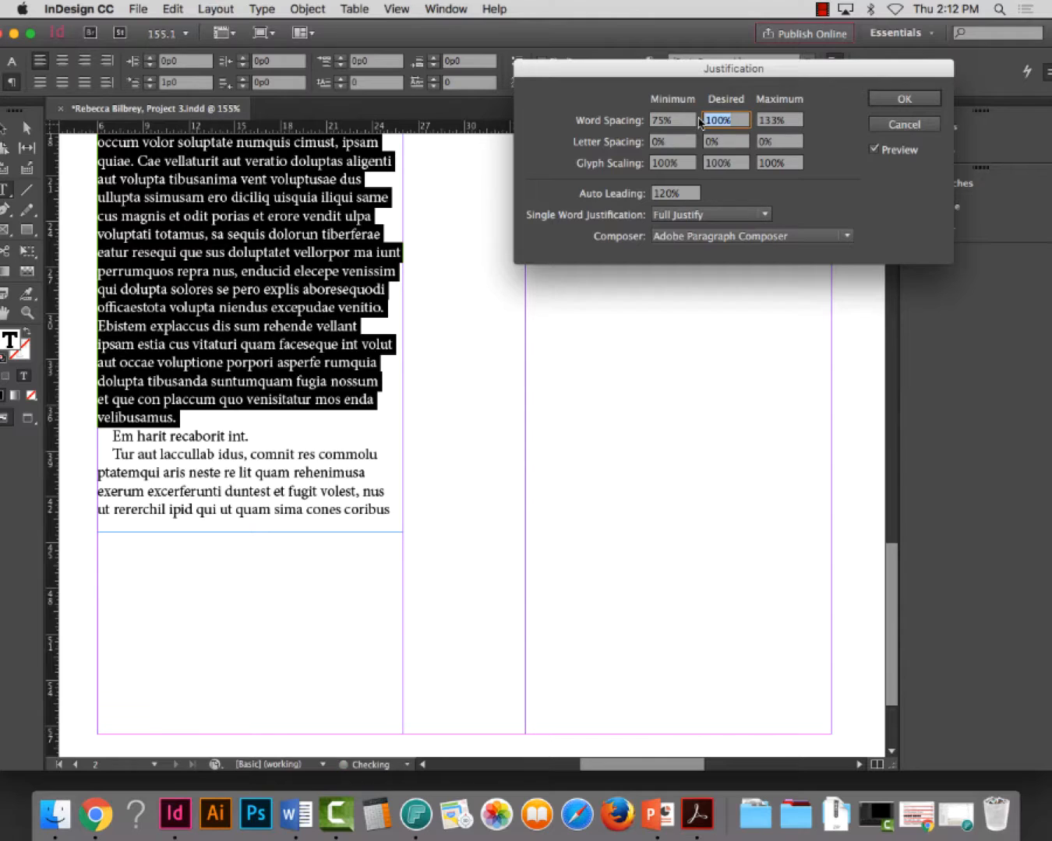
type("90")
key("Tab")
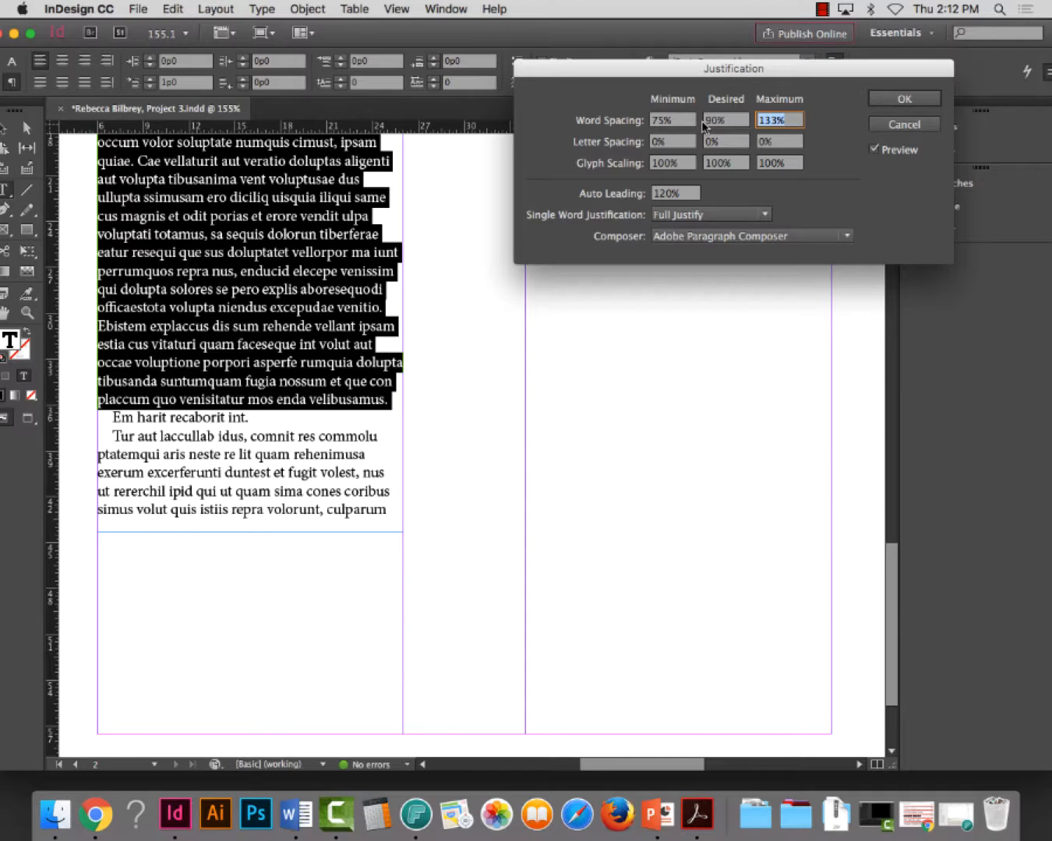
left_click(905, 99)
left_click(323, 453)
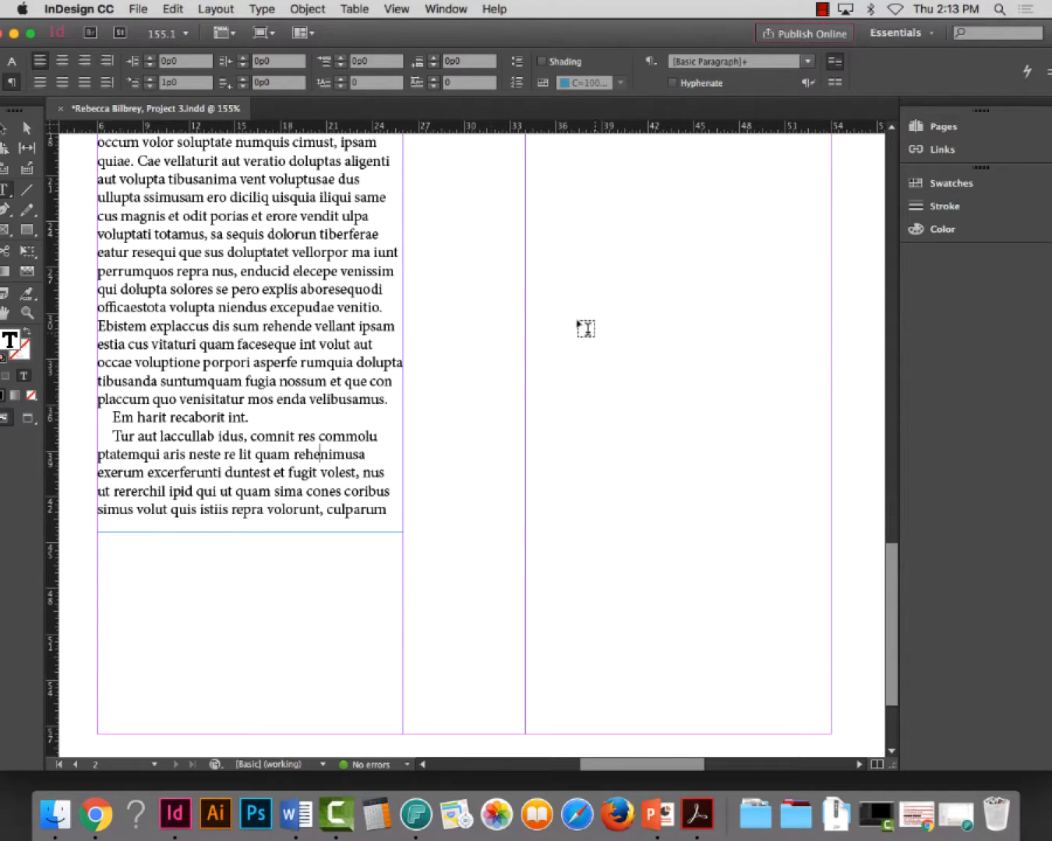
Extend the first-column text frame on page 2 to a height of 42p0
key("super+0")
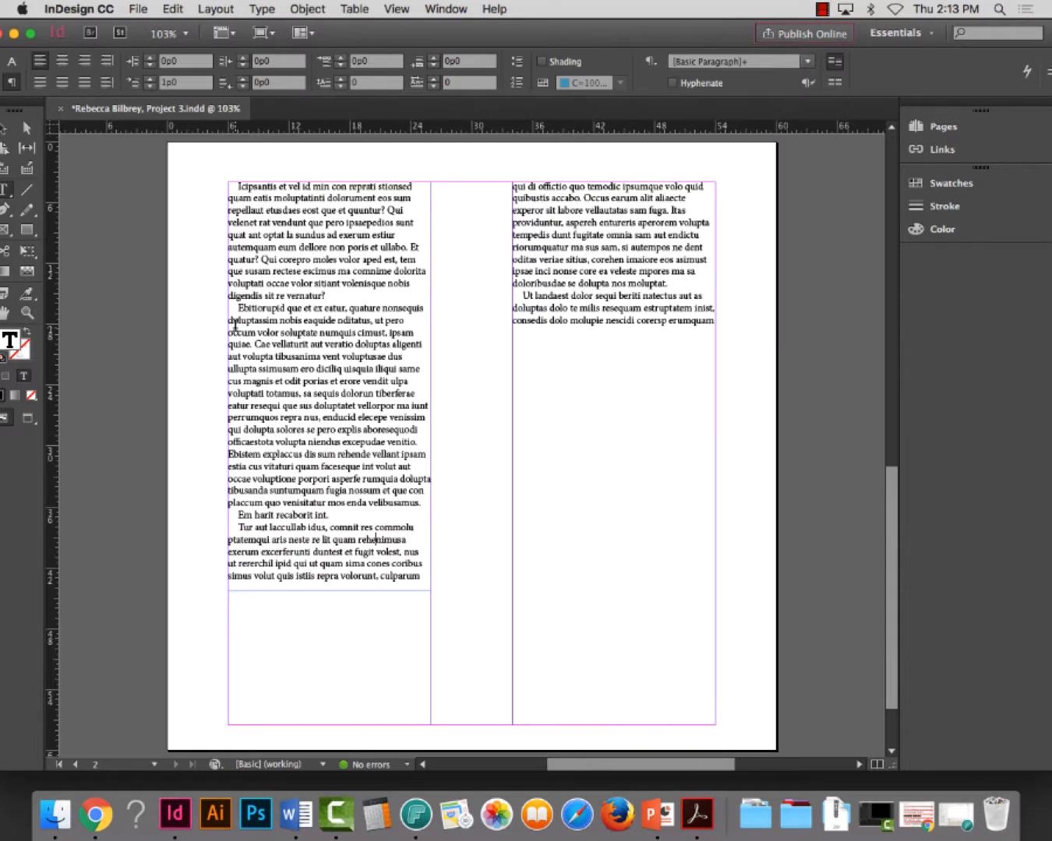
left_click(6, 134)
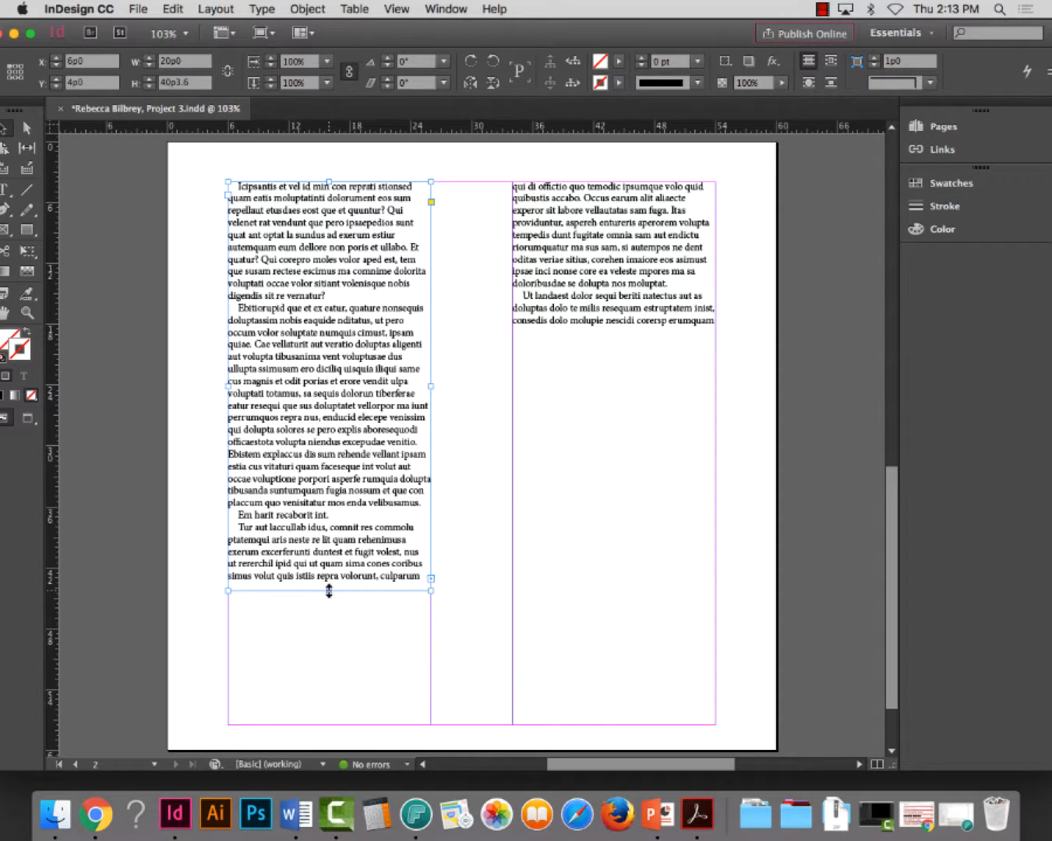
mouse_move(328, 591)
left_mouse_down()
mouse_move(349, 285)
mouse_move(331, 401)
mouse_move(329, 607)
left_mouse_up()
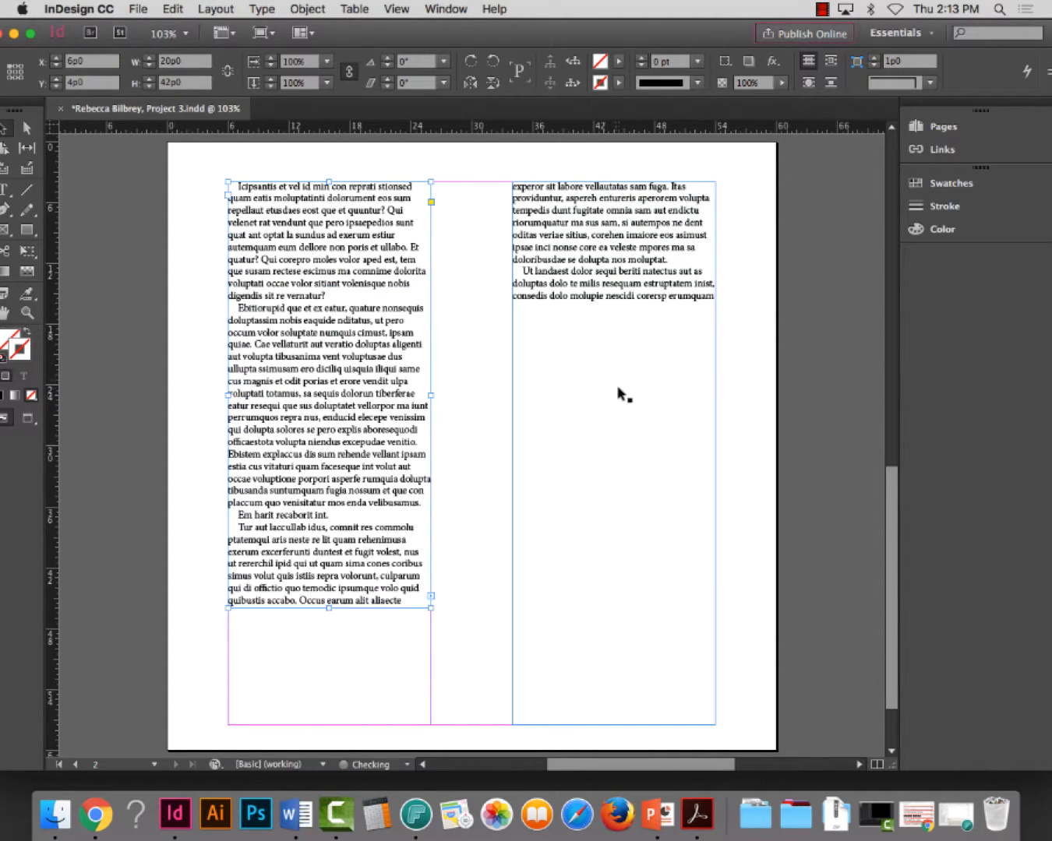
Paste a copy of the second paragraph directly after the first paragraph and remove the blank line between the two copies
double_click(612, 278)
double_click(335, 406)
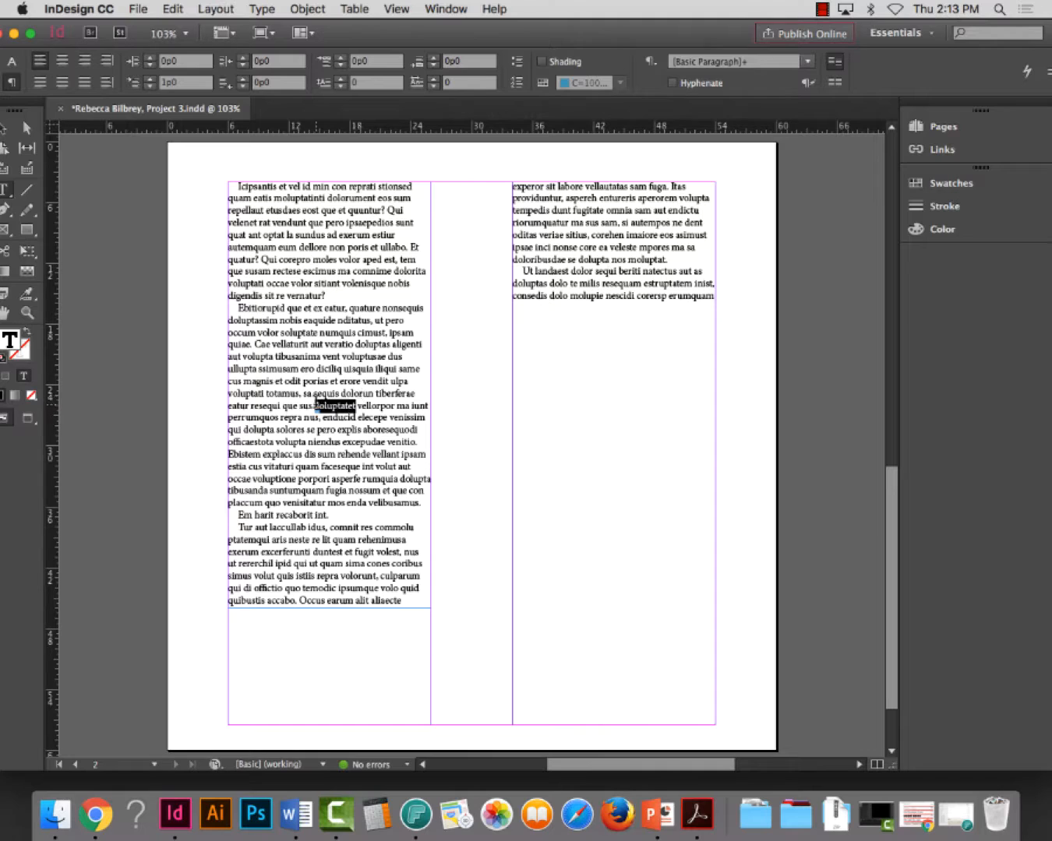
double_click(316, 402)
key("super+c")
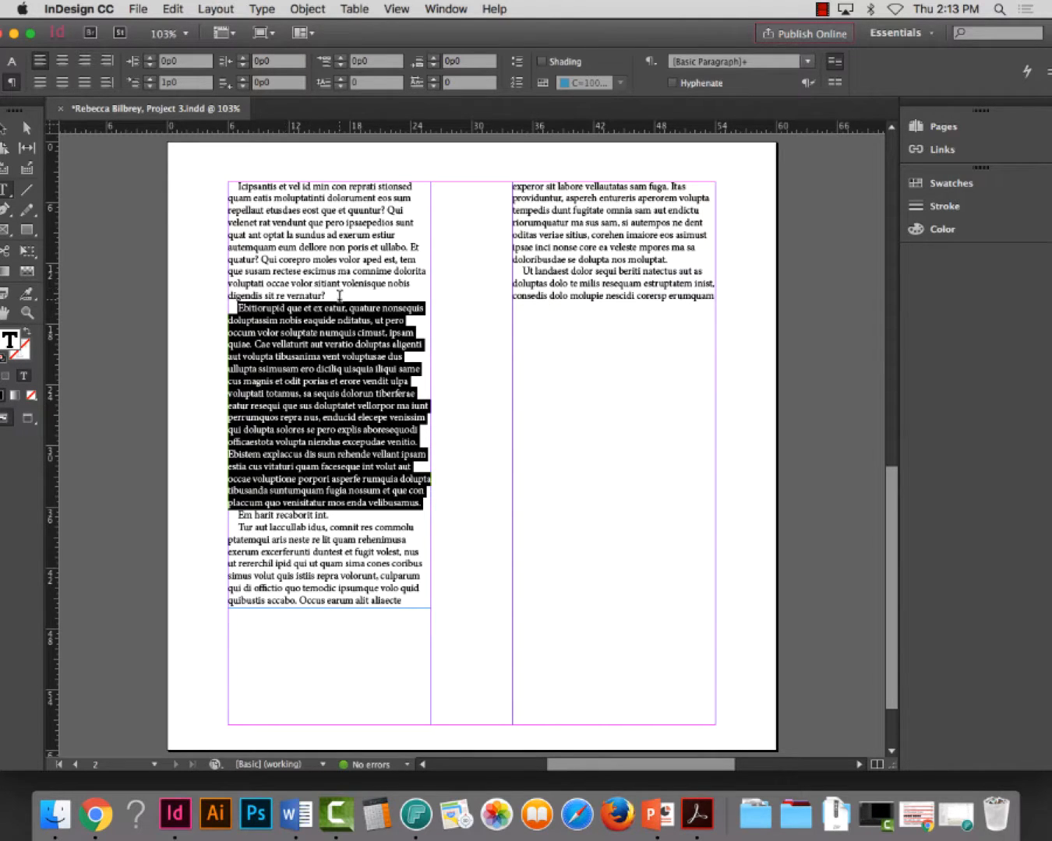
left_click(339, 295)
key("Return")
key("super+v")
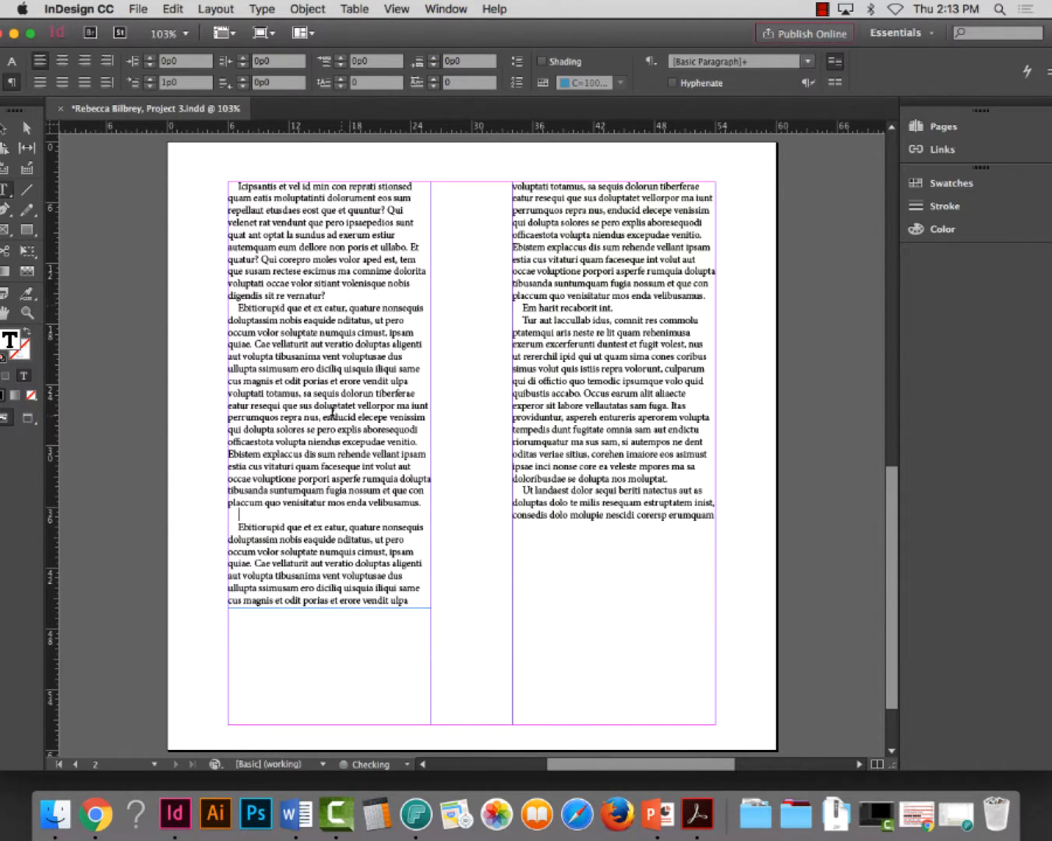
left_click(5, 129)
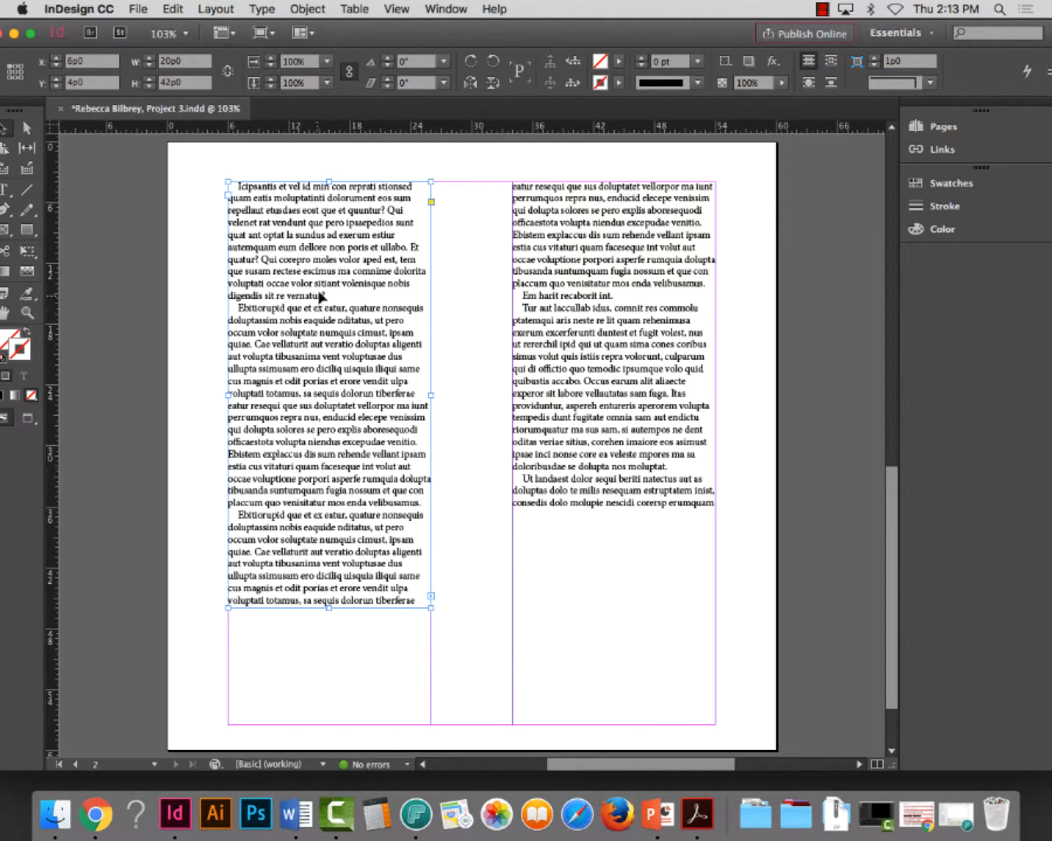
Paste a copy of the first paragraph between the two identical paragraphs and delete the blank line that follows it
double_click(327, 295)
triple_click(280, 222)
key("super+c")
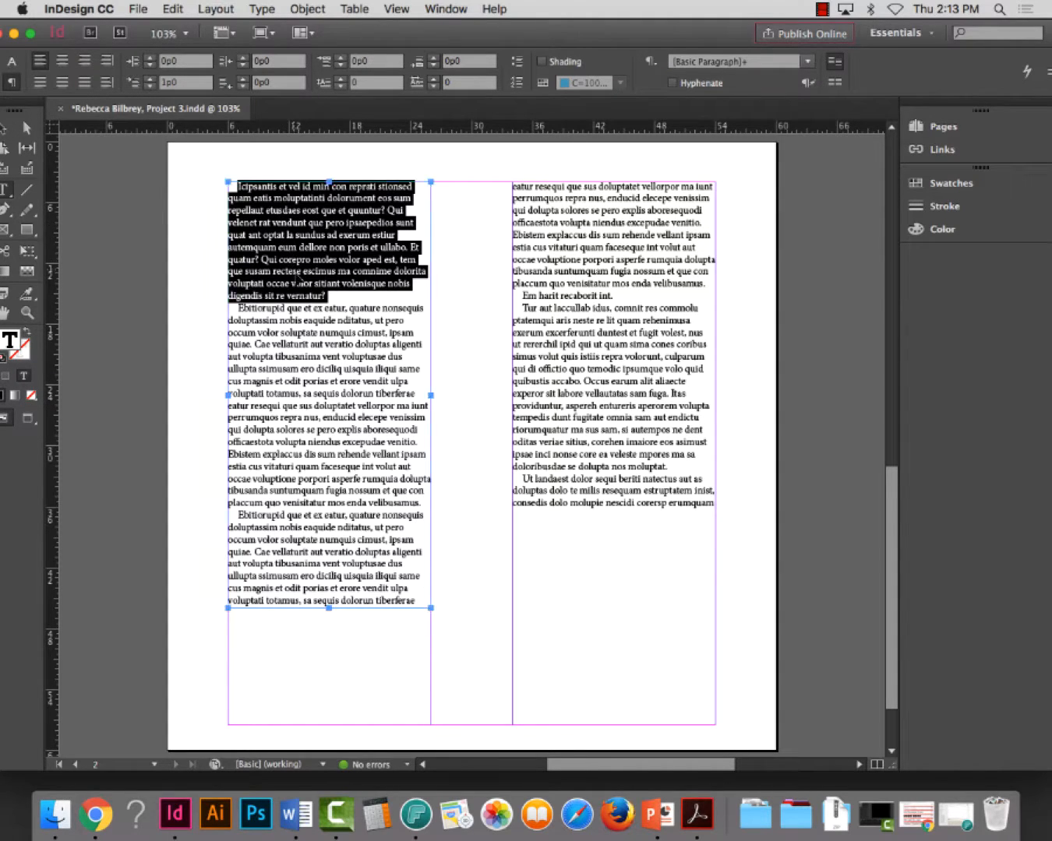
triple_click(307, 538)
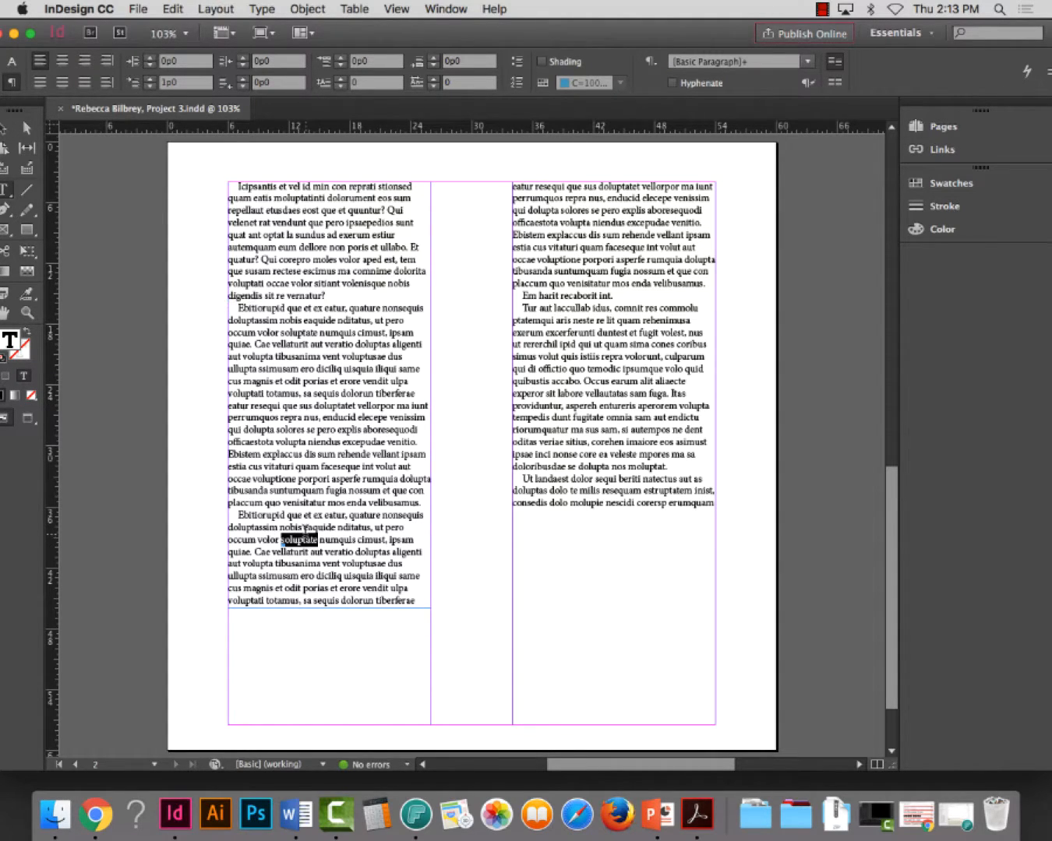
left_click(417, 503)
key("super+v")
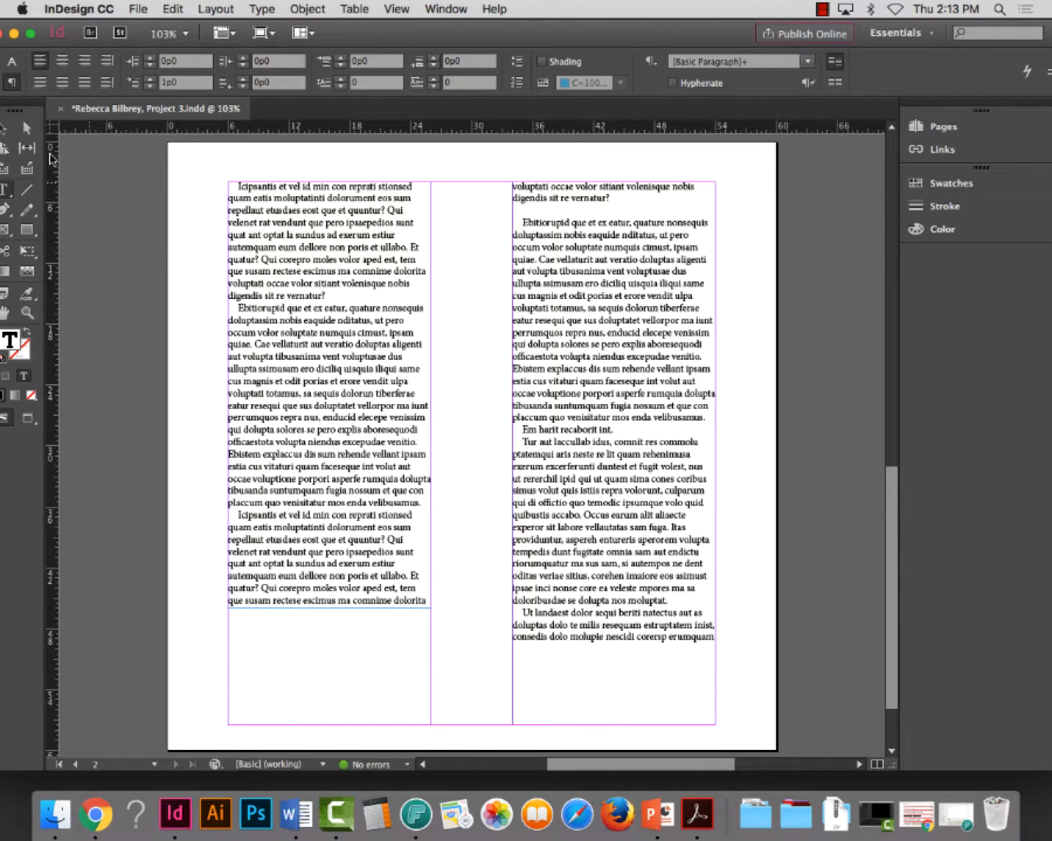
left_click(6, 130)
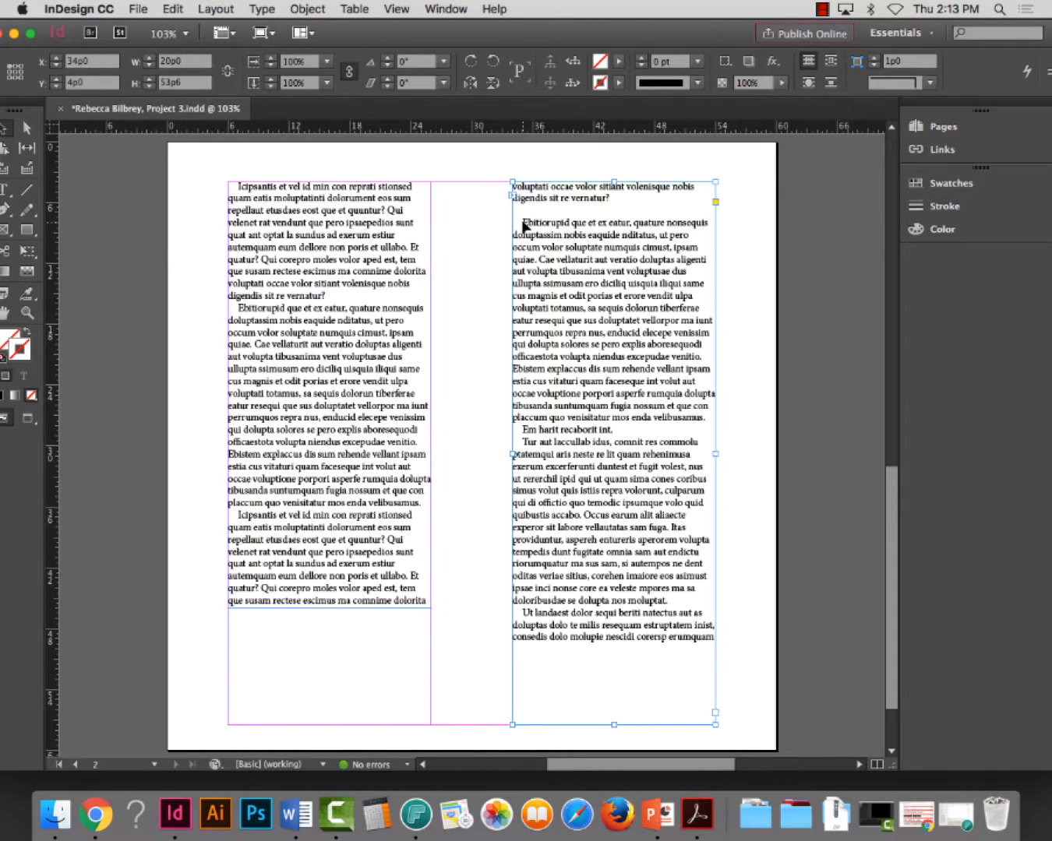
double_click(523, 226)
key("BackSpace")
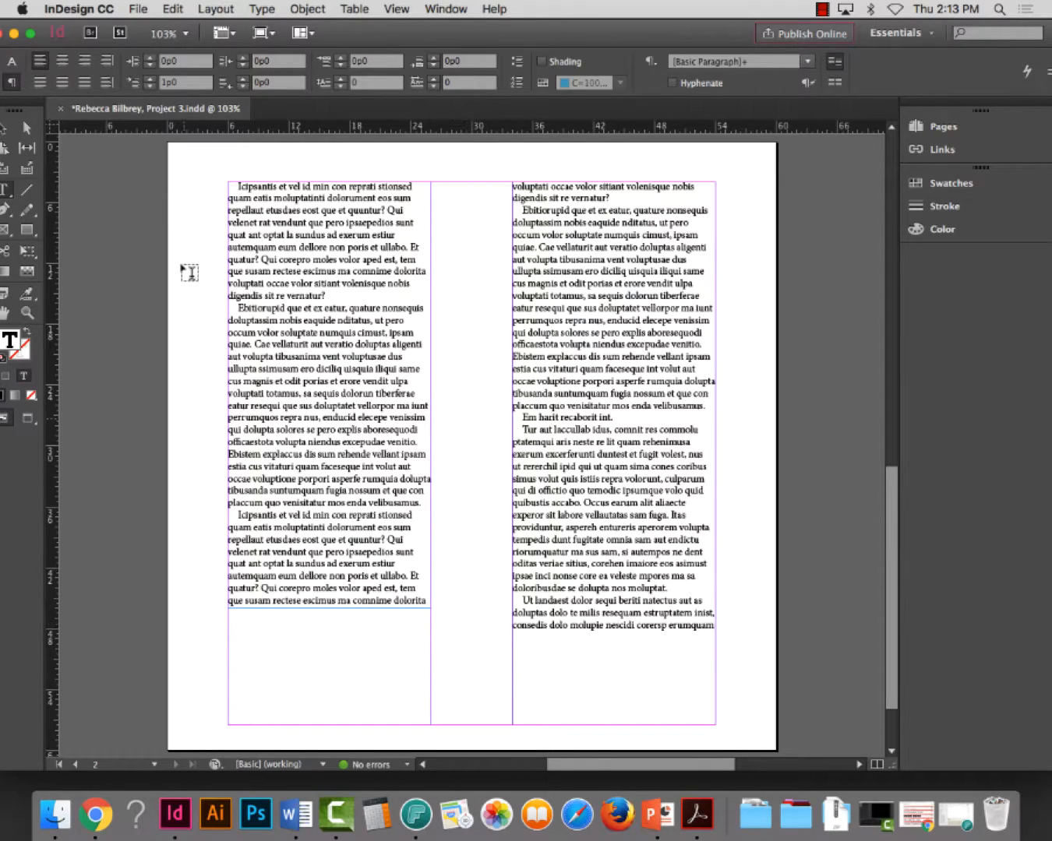
Extend the first-column text frame on page 2 to a height of about 43p1.2
left_click(3, 131)
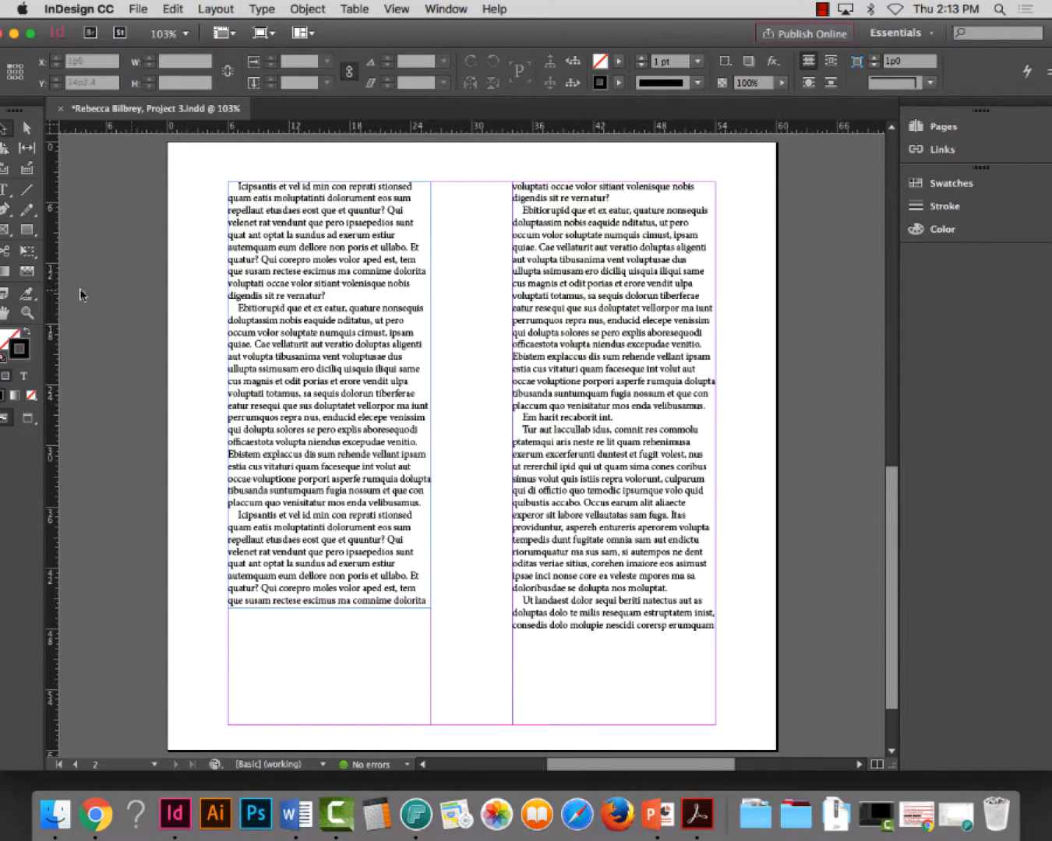
left_click(27, 312)
left_click_drag(167, 163, 837, 424)
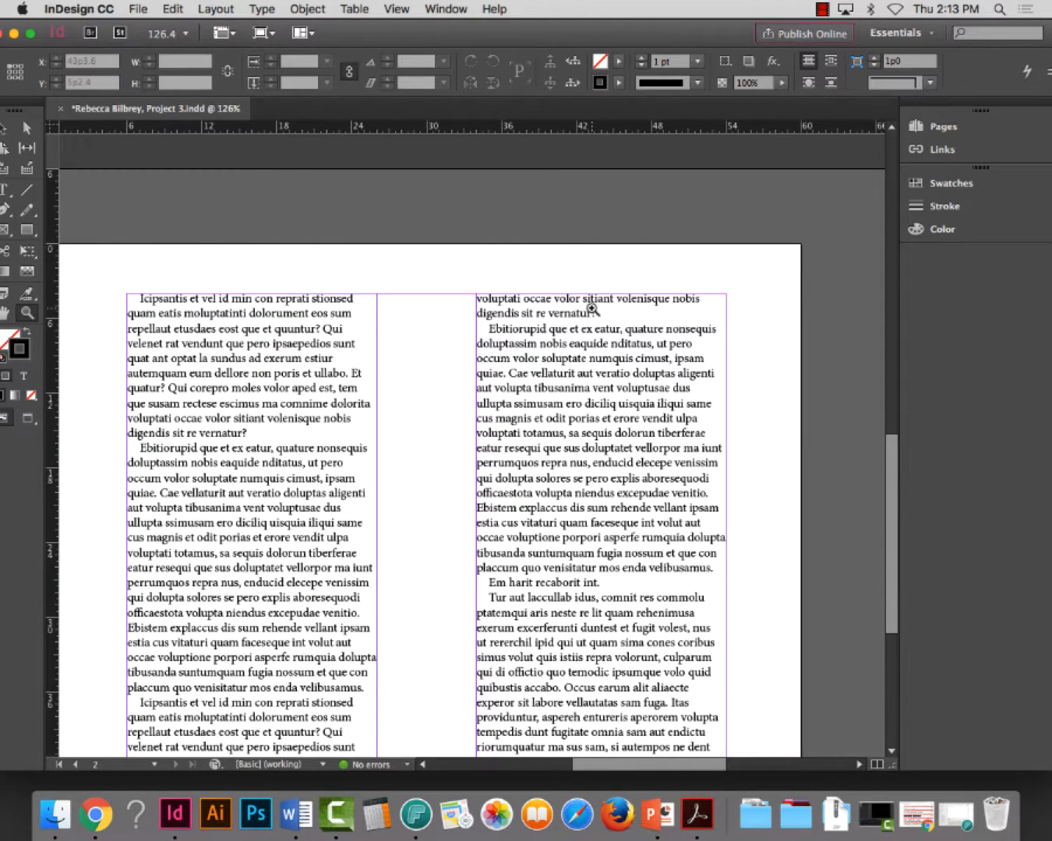
scroll(264, 308, "down", 5)
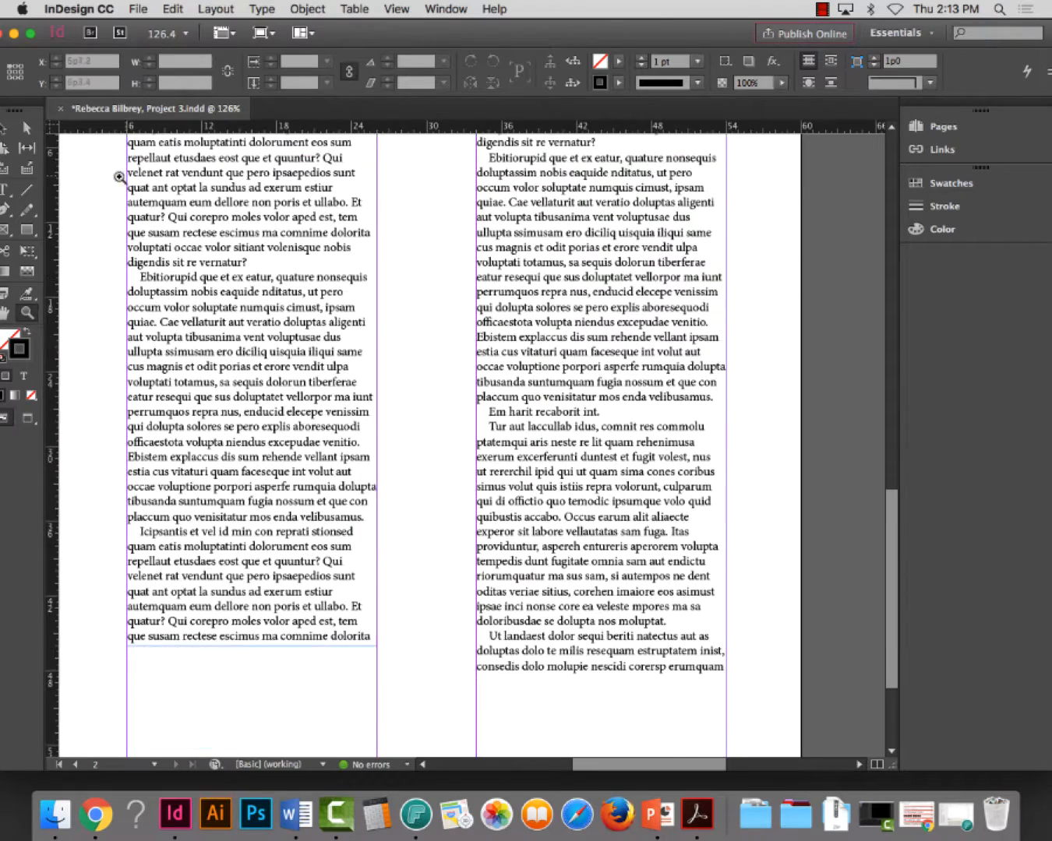
left_click(11, 136)
left_click(206, 618)
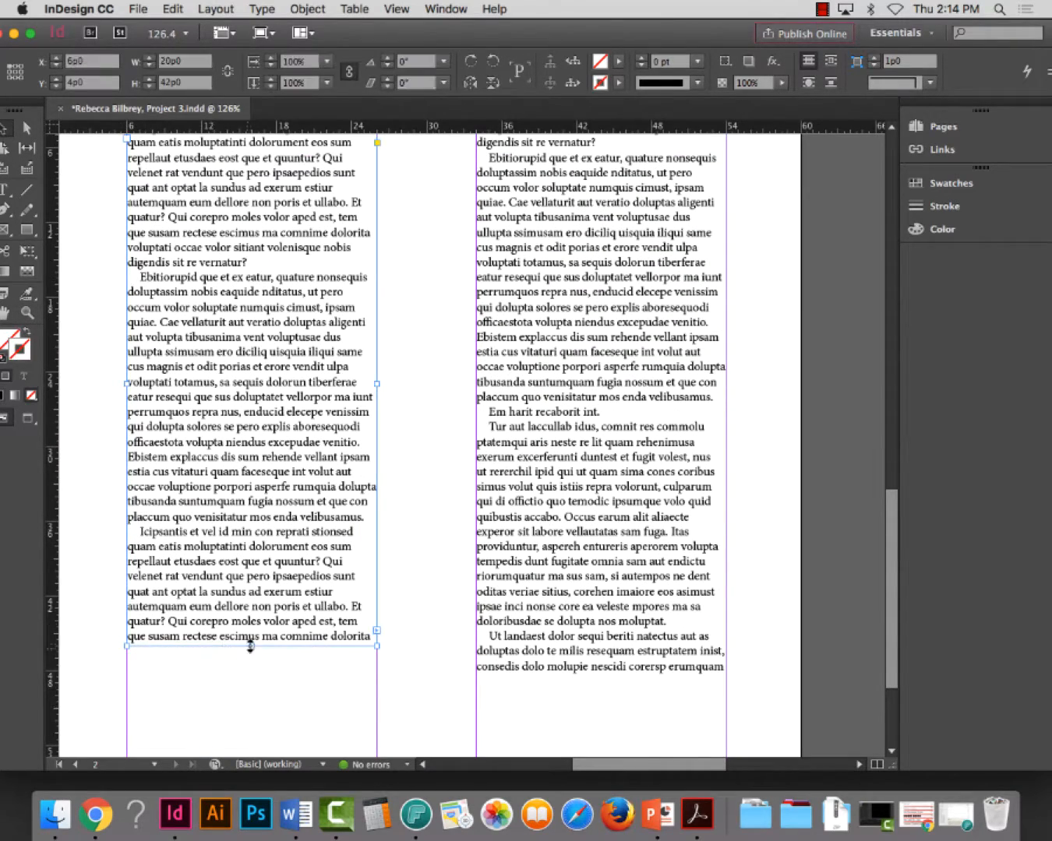
left_click_drag(249, 645, 250, 660)
Extend the first-column text frame to a height of about 44p4.8 to take in the stray line at the top of the second column
scroll(468, 506, "up", 2)
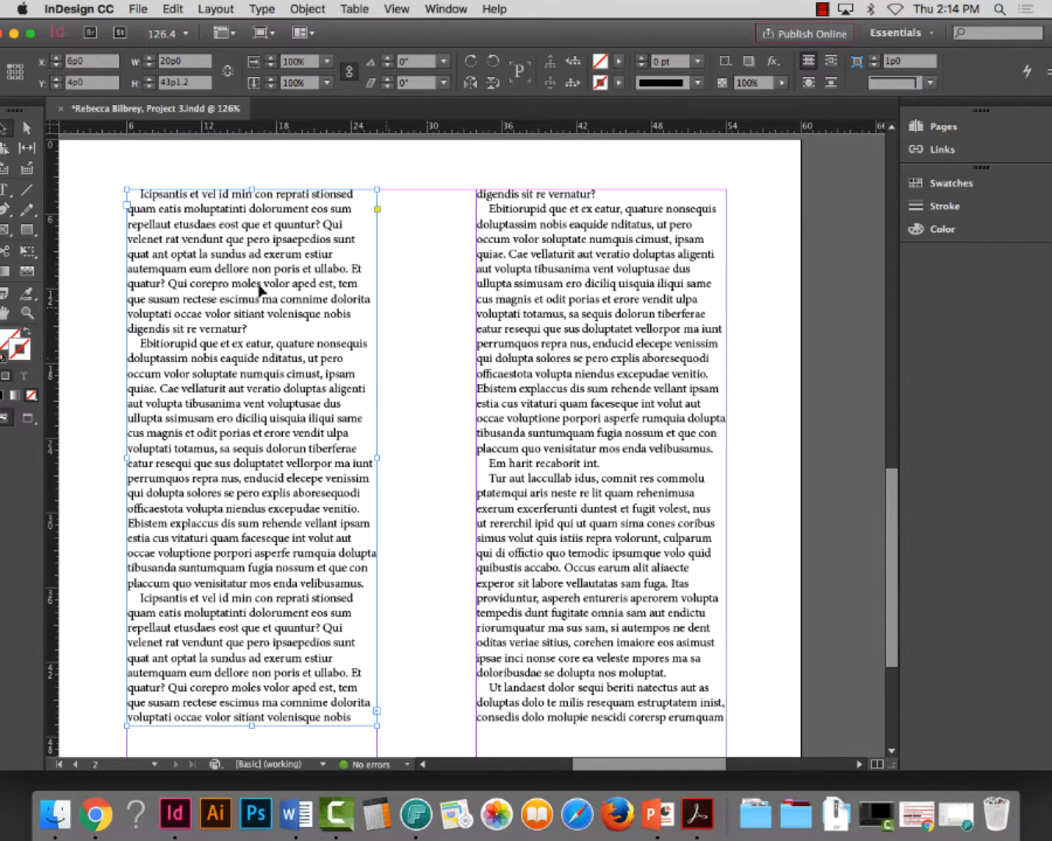
double_click(533, 195)
triple_click(533, 194)
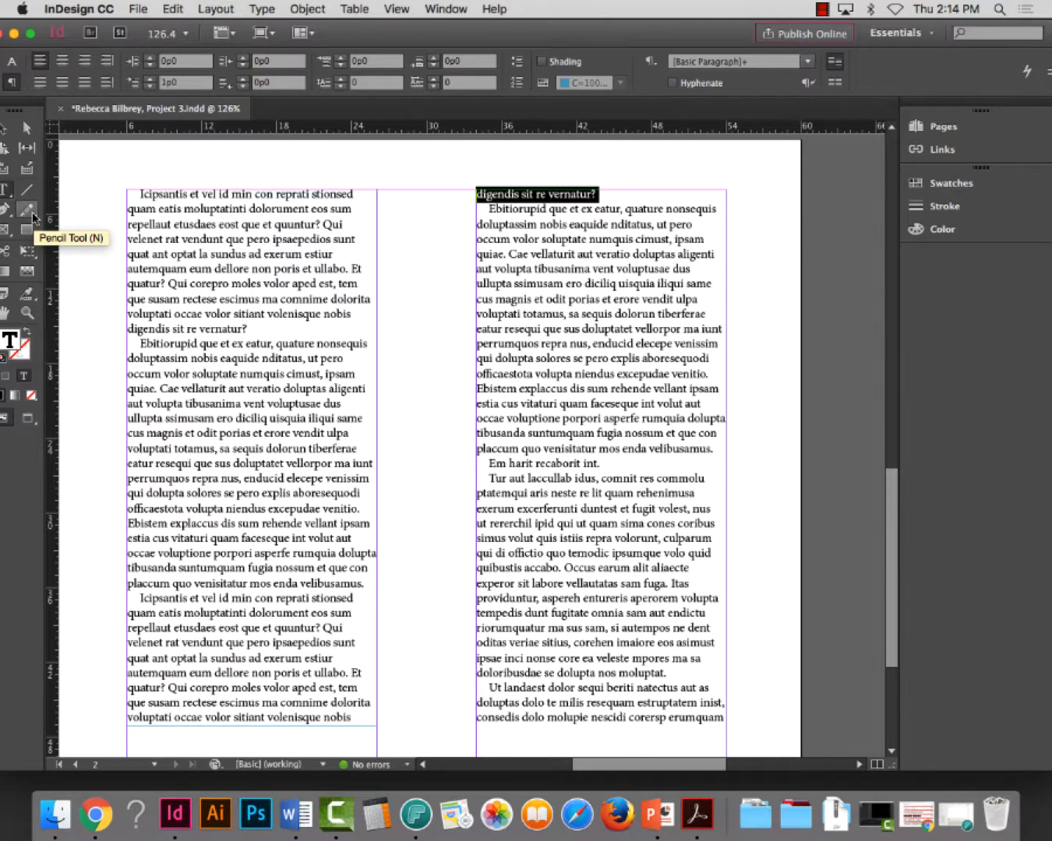
scroll(79, 230, "down", 3)
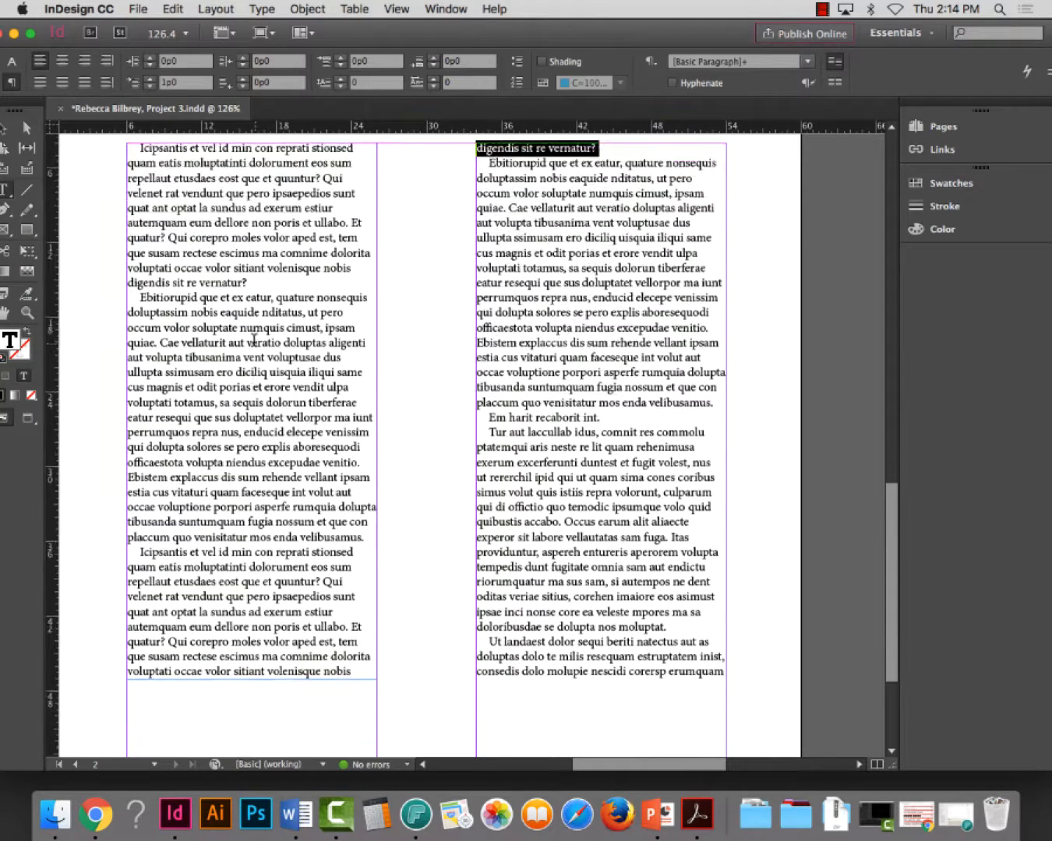
left_click(26, 128)
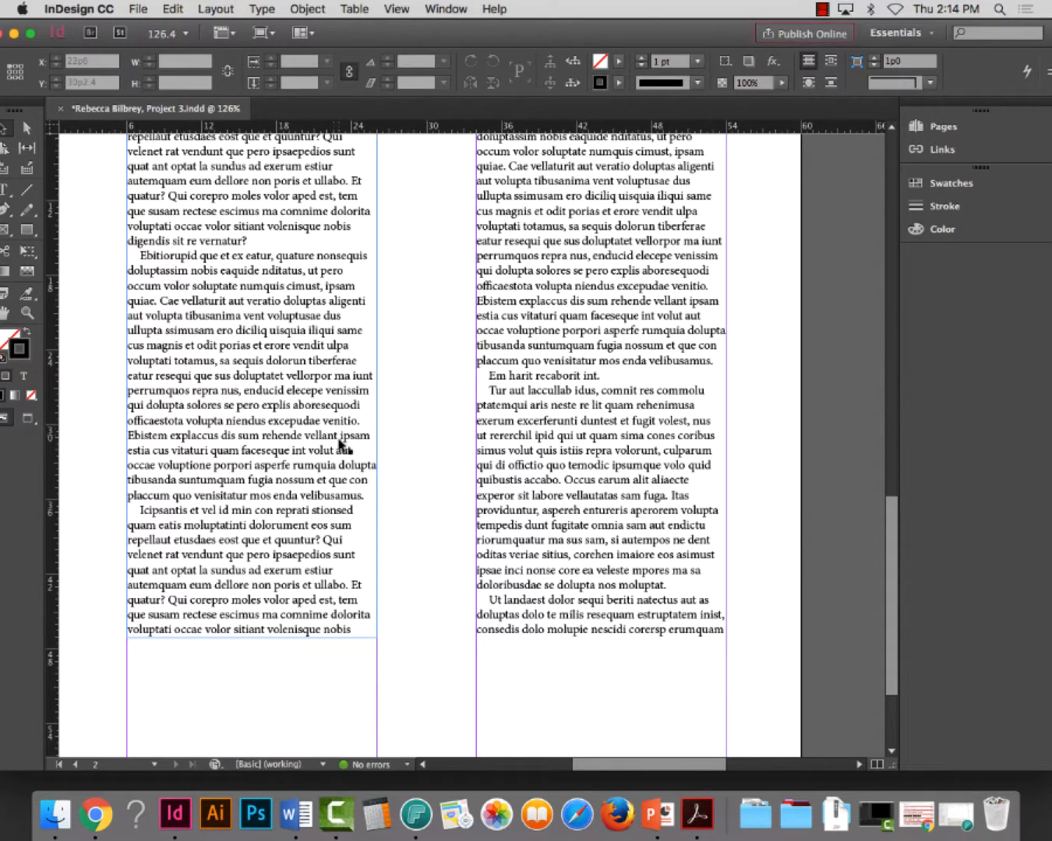
scroll(343, 448, "up", 6)
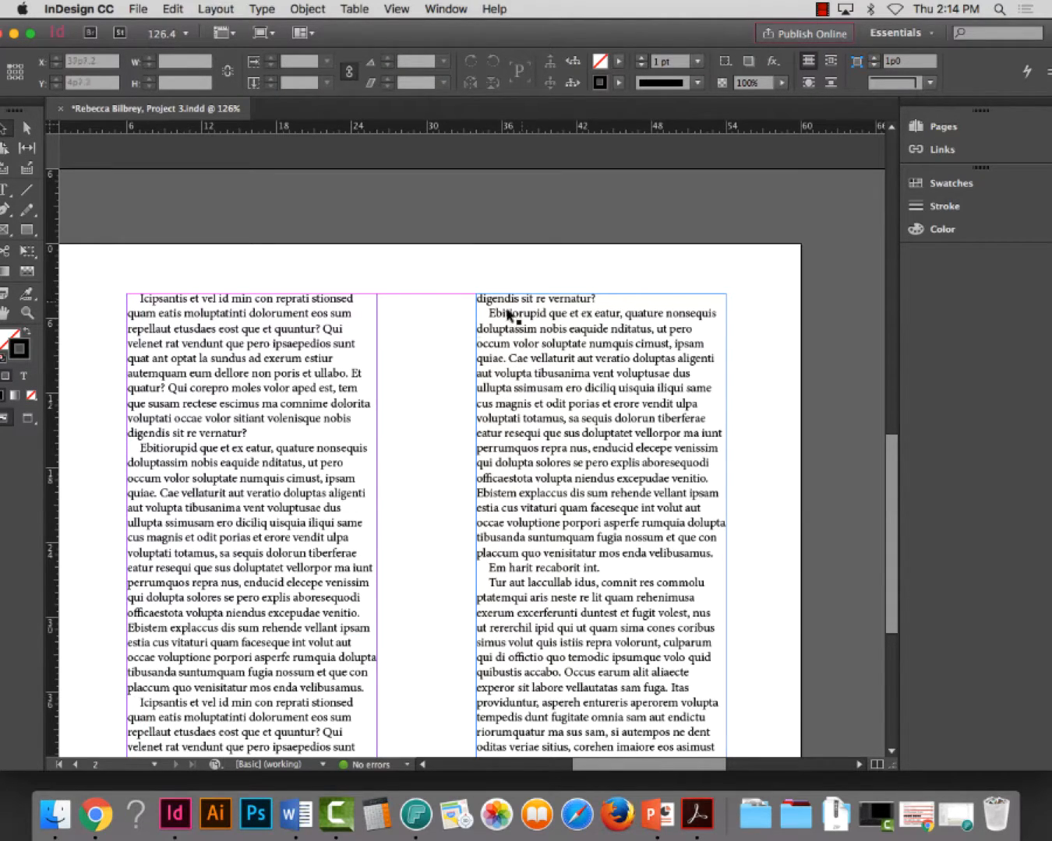
scroll(468, 288, "down", 7)
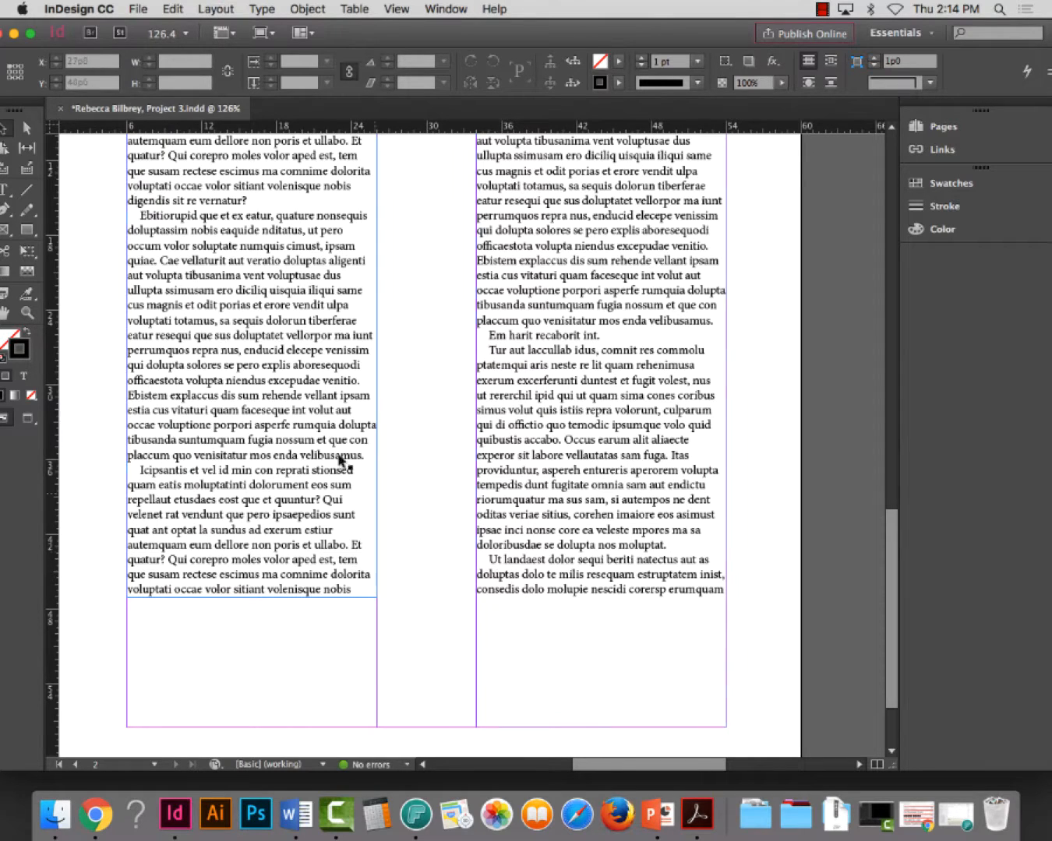
scroll(342, 405, "up", 1)
scroll(342, 406, "up", 1)
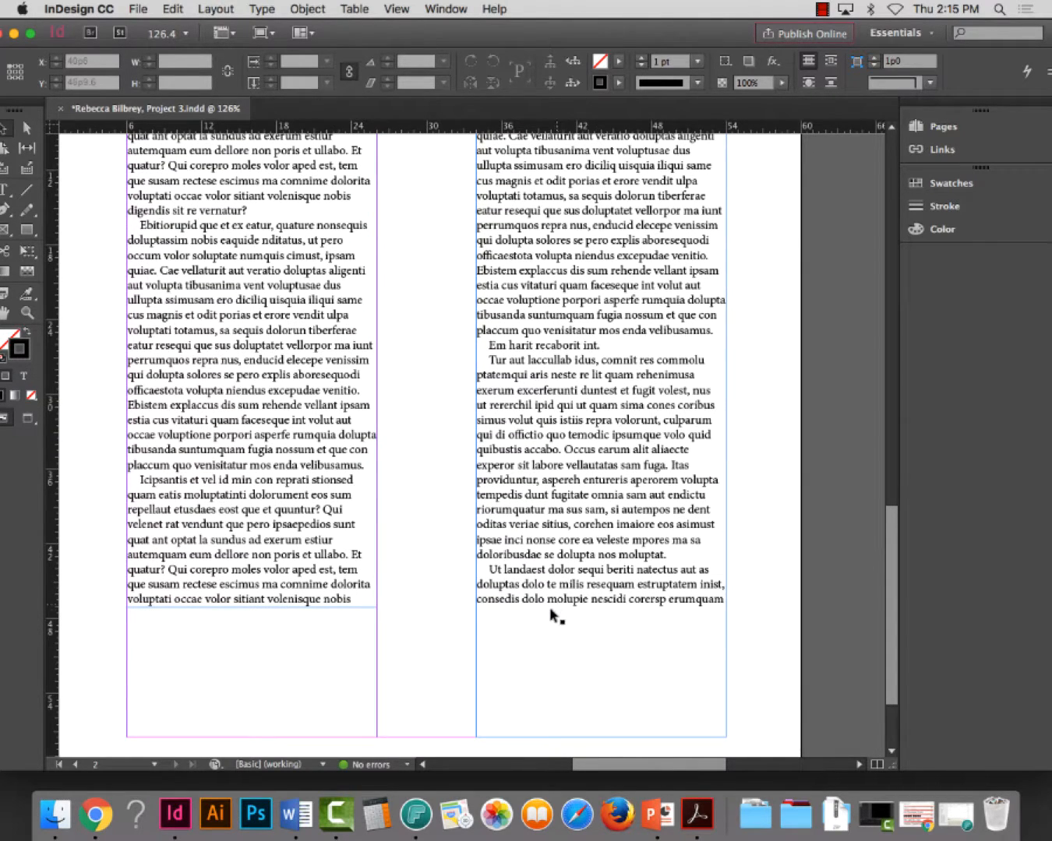
left_click(237, 600)
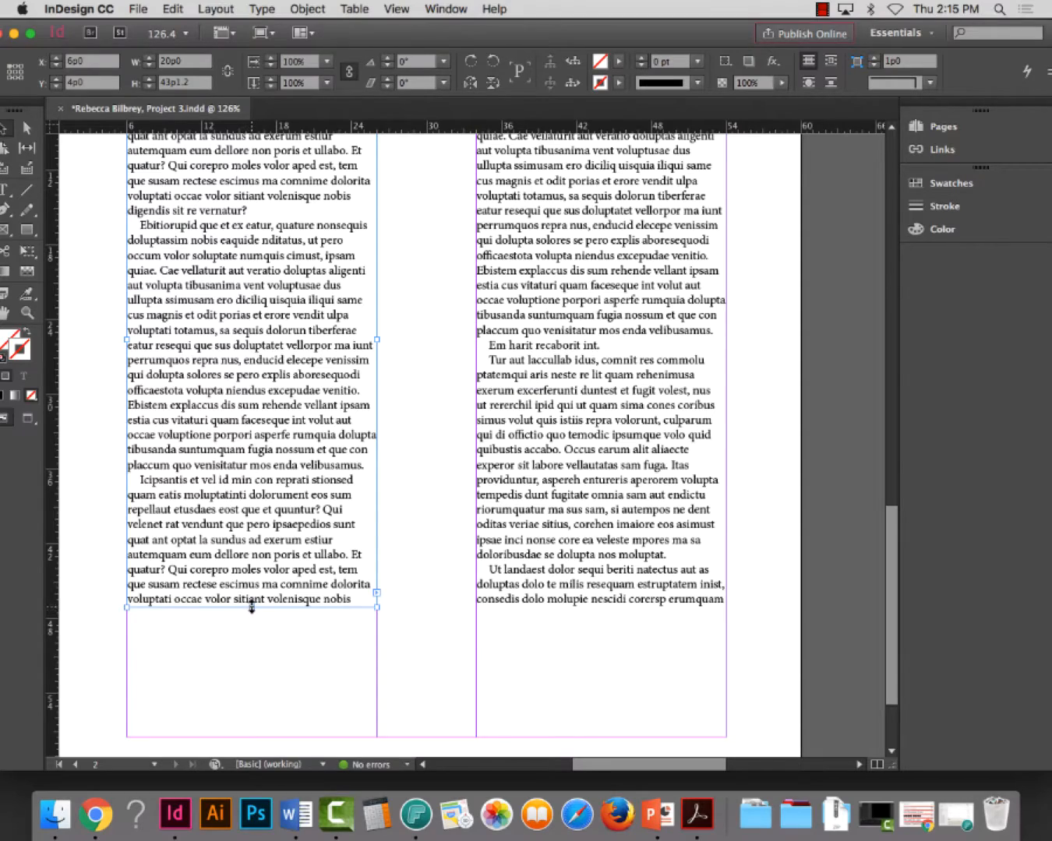
left_click_drag(251, 608, 251, 625)
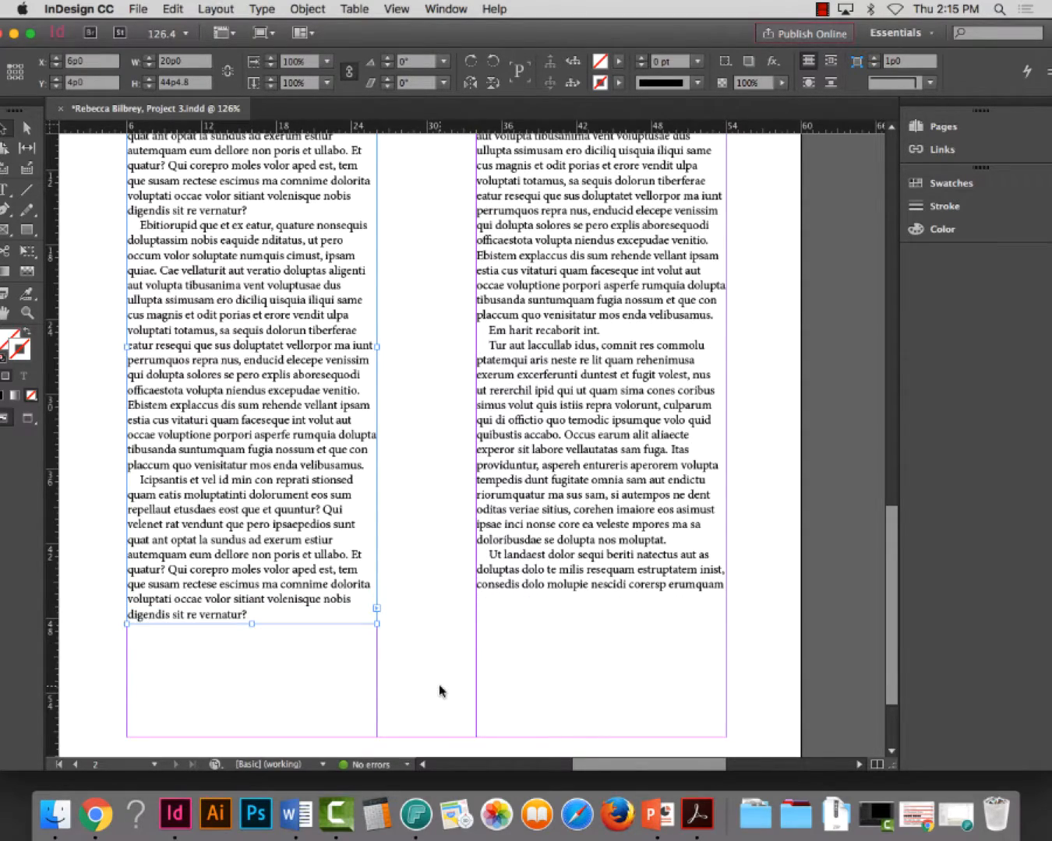
Examine where the paragraphs begin and end in the two linked columns and how the second column's lines break
scroll(440, 690, "down", 3)
scroll(440, 690, "up", 8)
scroll(439, 686, "down", 4)
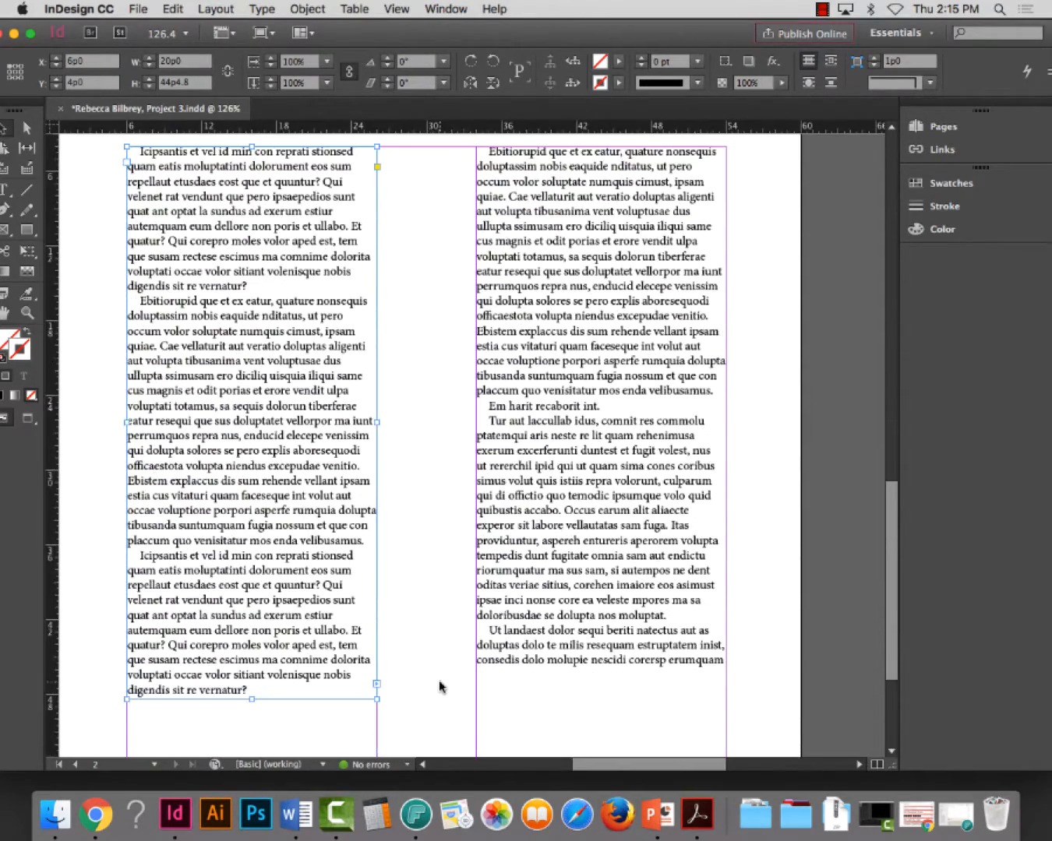
scroll(464, 612, "down", 3)
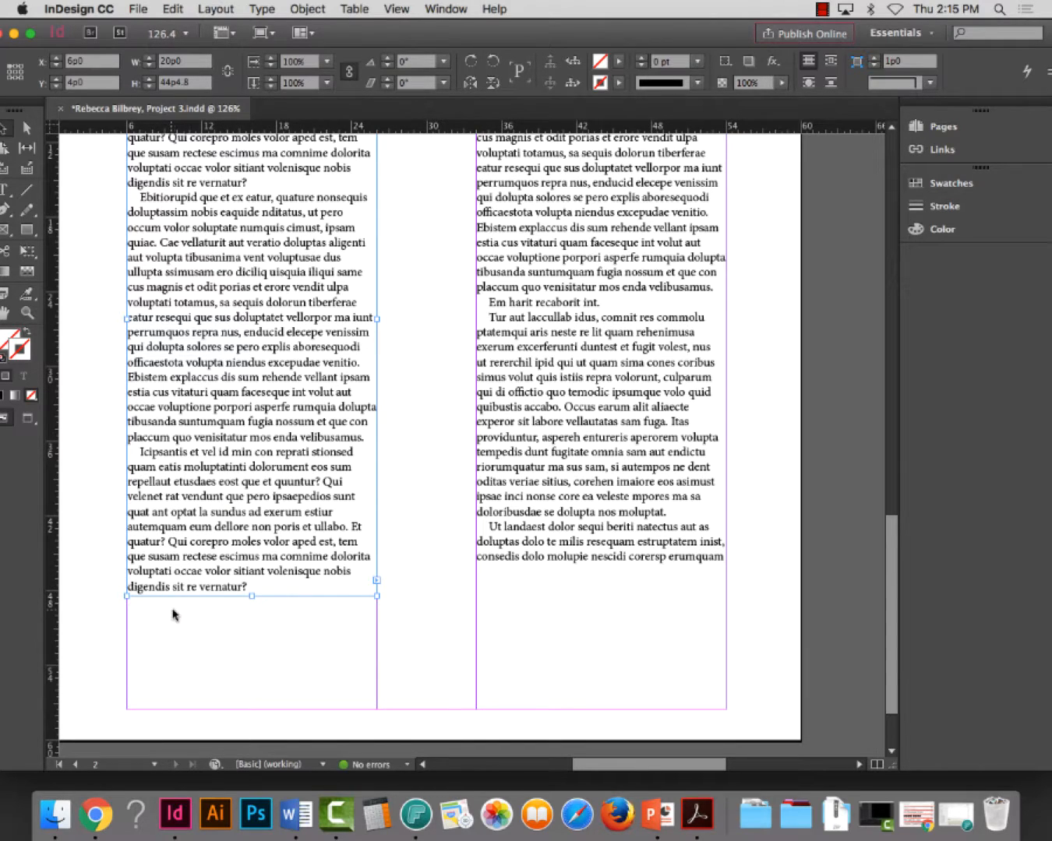
double_click(582, 513)
triple_click(577, 482)
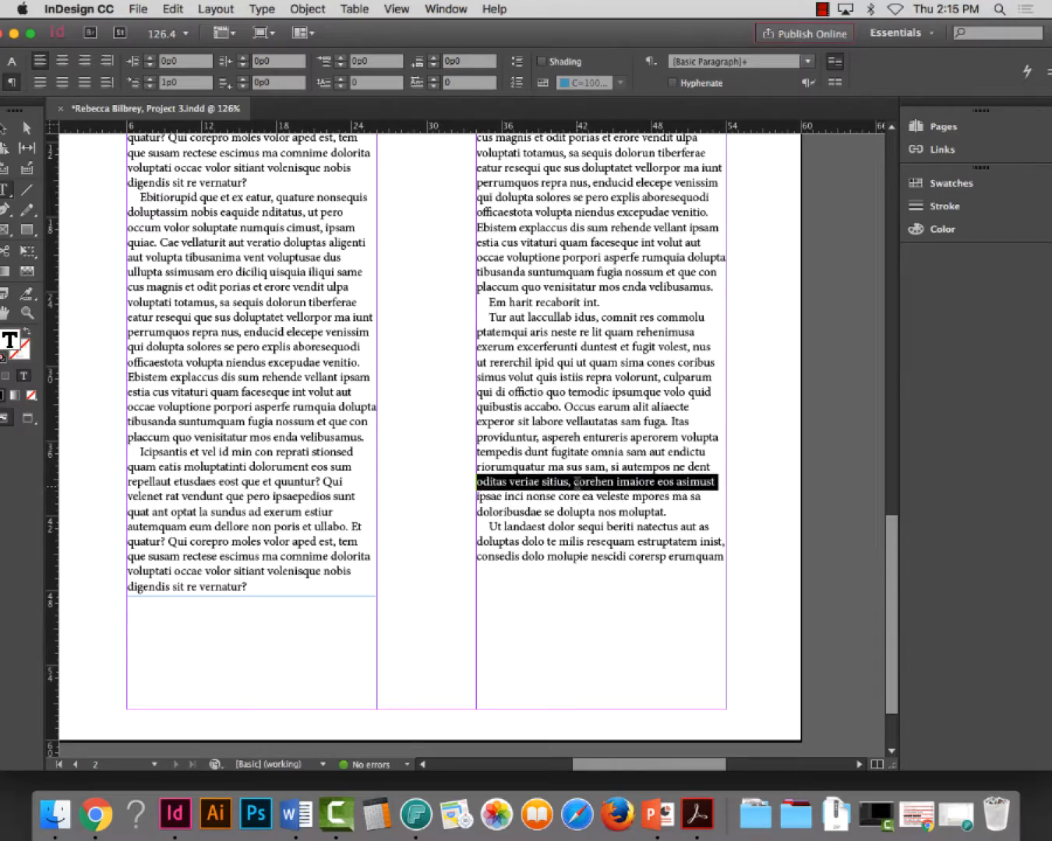
left_click(575, 482)
left_click(571, 461)
scroll(576, 421, "up", 10)
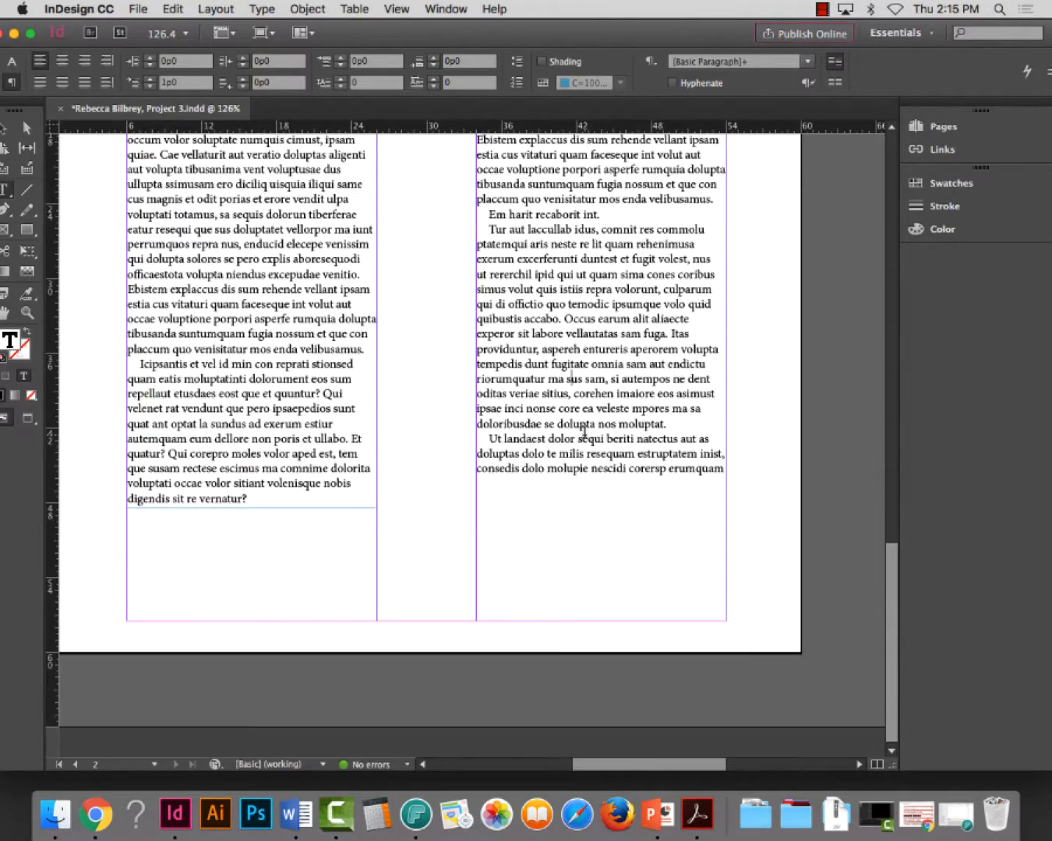
scroll(577, 383, "down", 4)
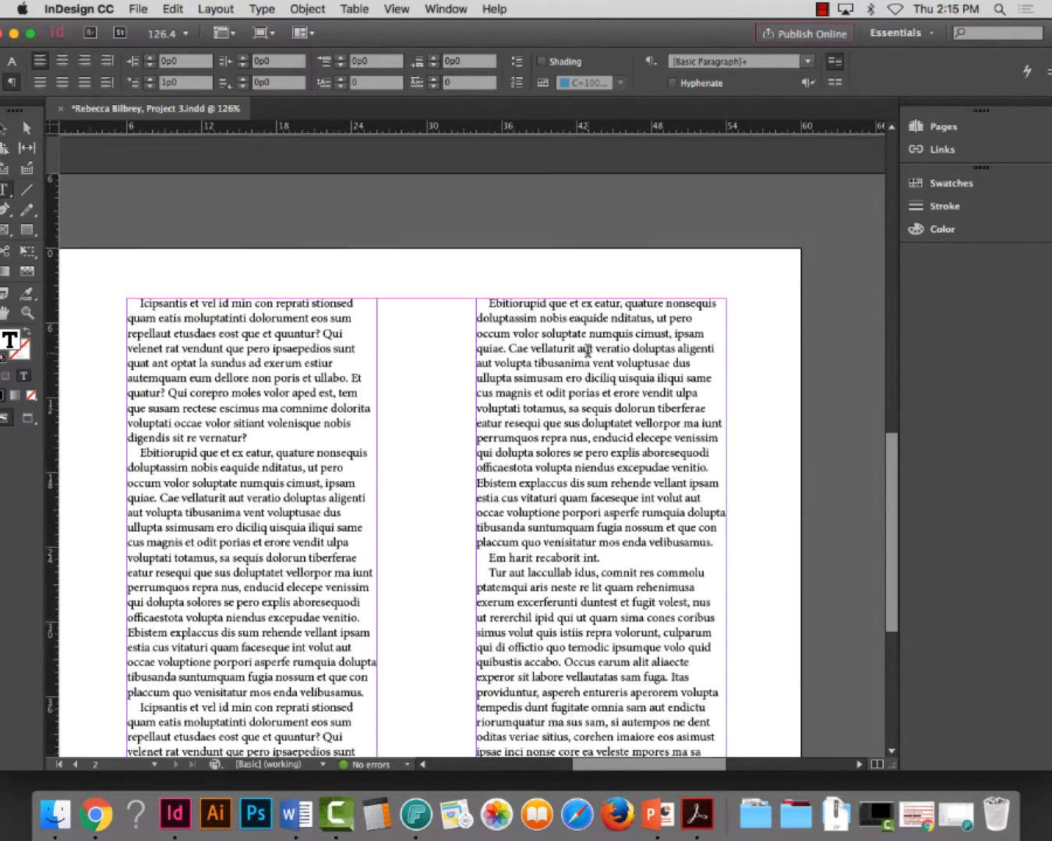
scroll(598, 339, "down", 1)
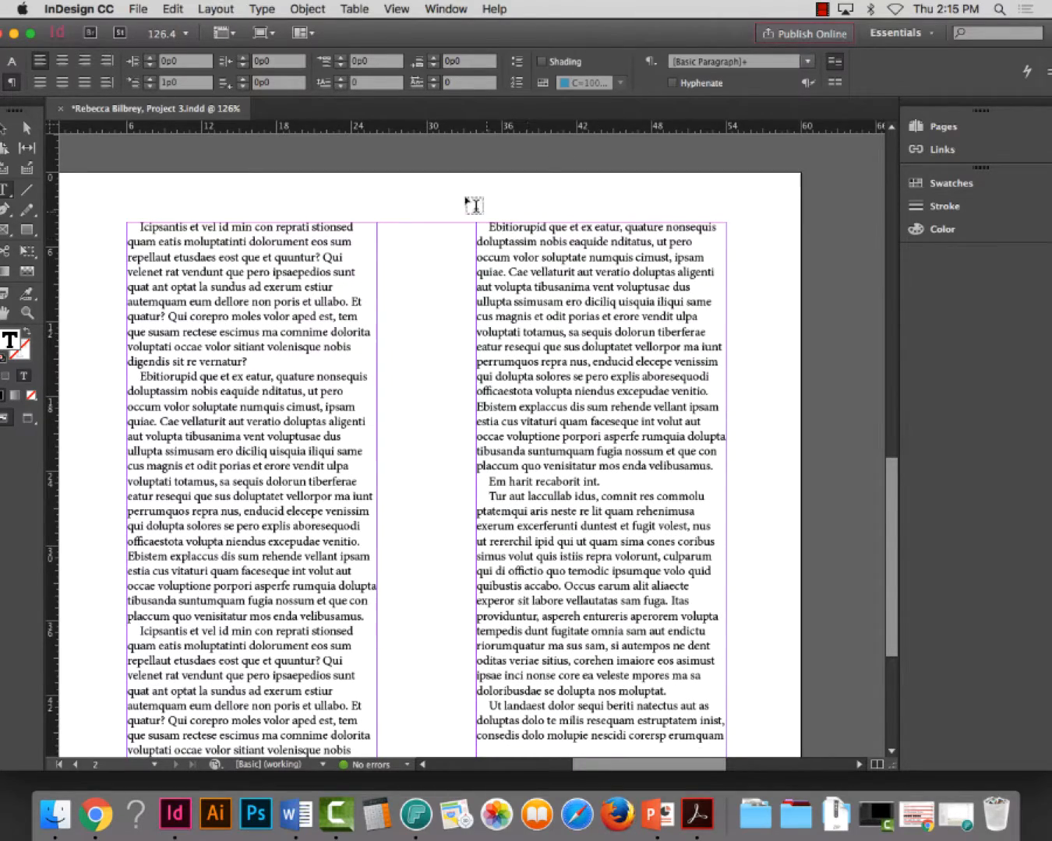
Set the justification word spacing of all second-column text to an 80% minimum and 100% desired value
left_click_drag(488, 227, 787, 745)
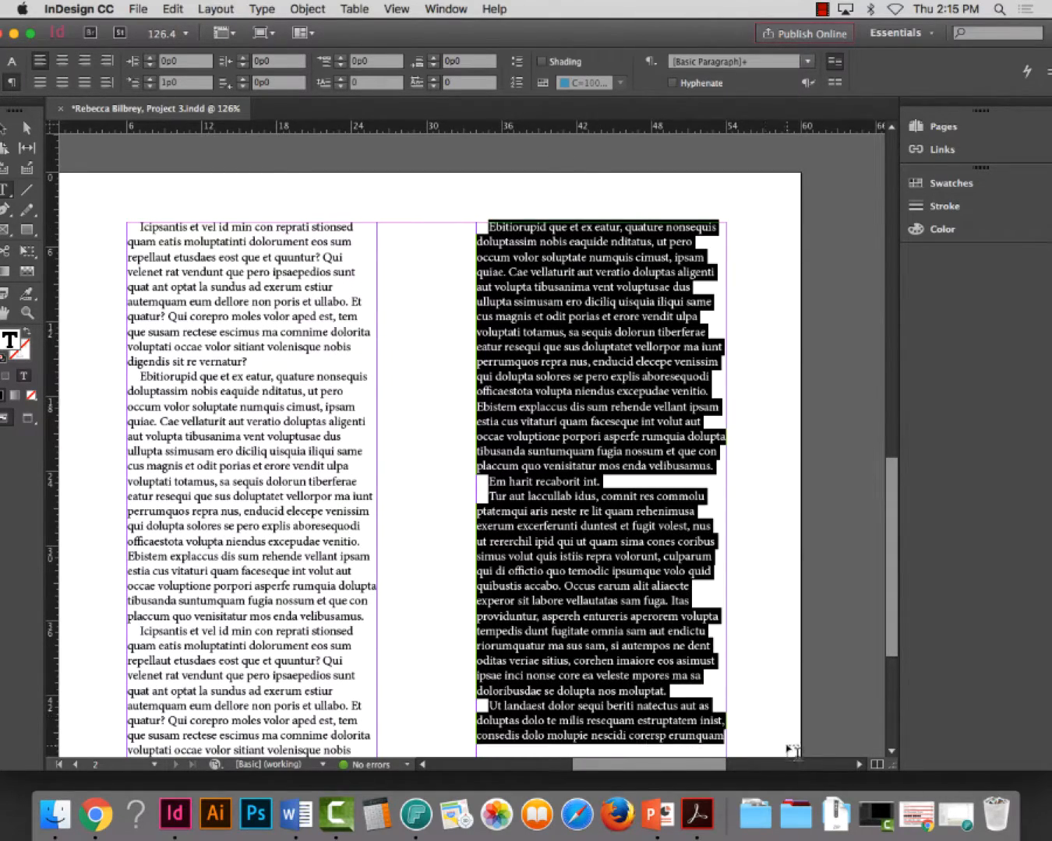
scroll(793, 474, "down", 3)
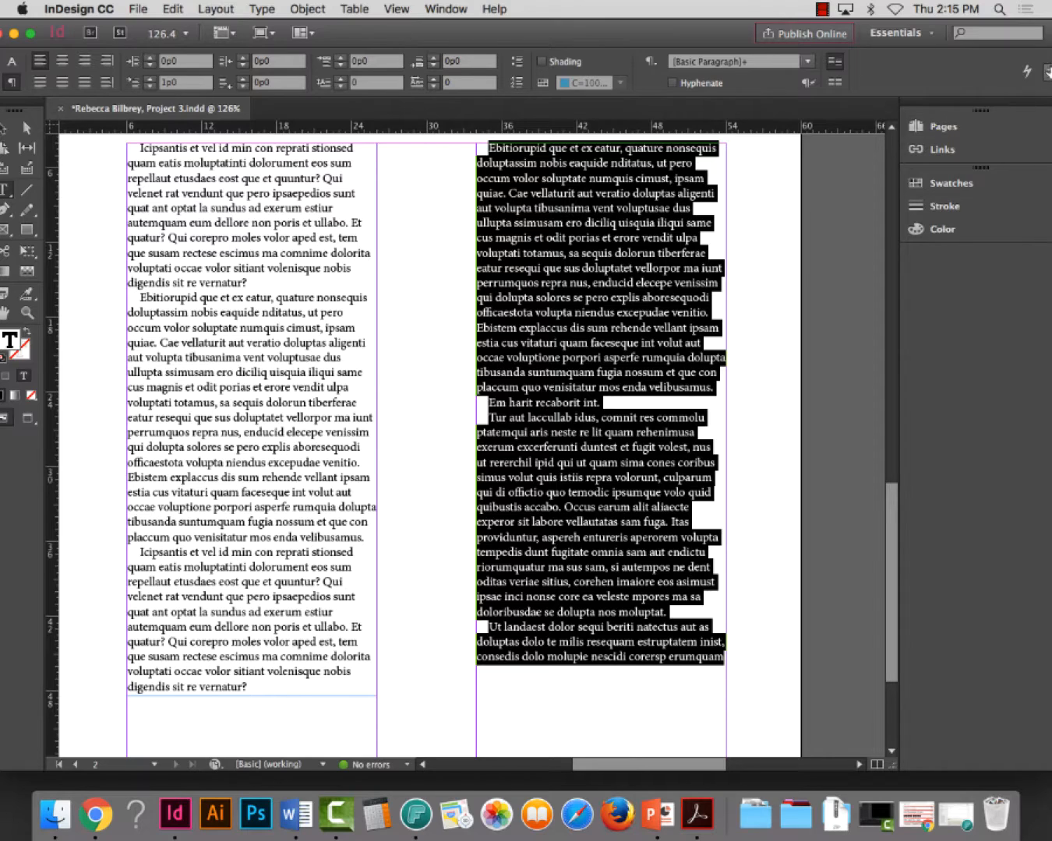
left_click(1045, 67)
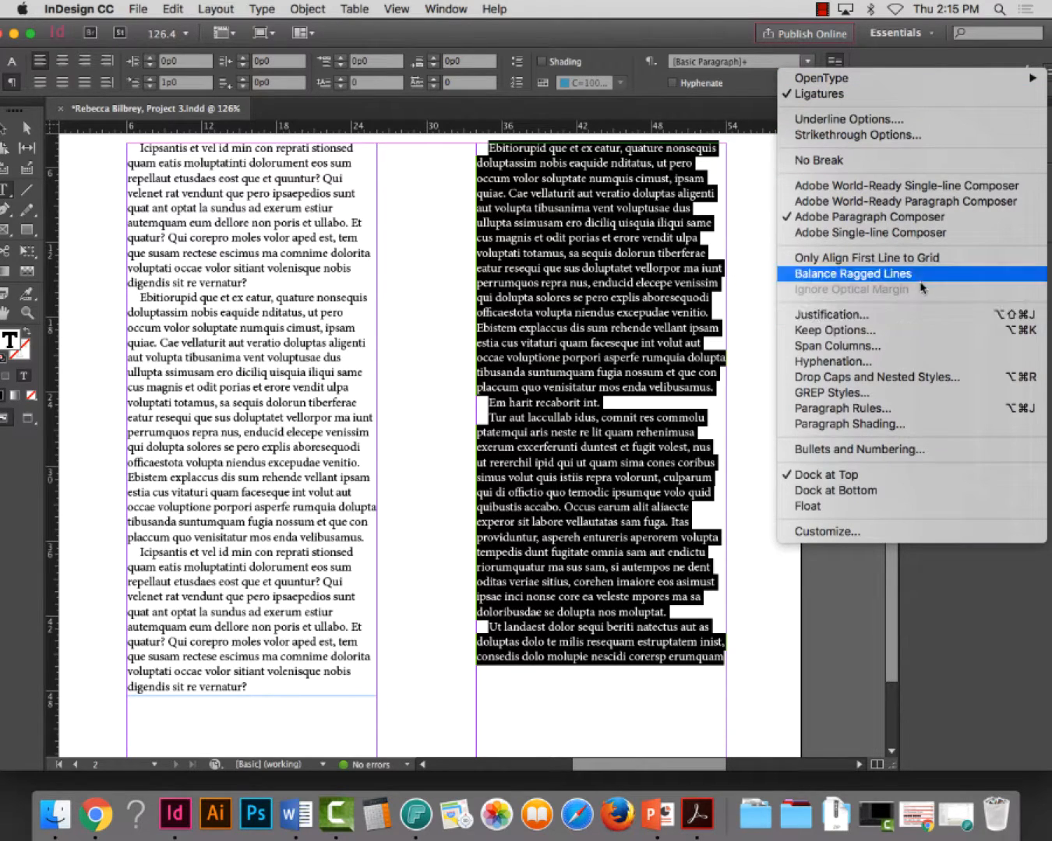
left_click(913, 315)
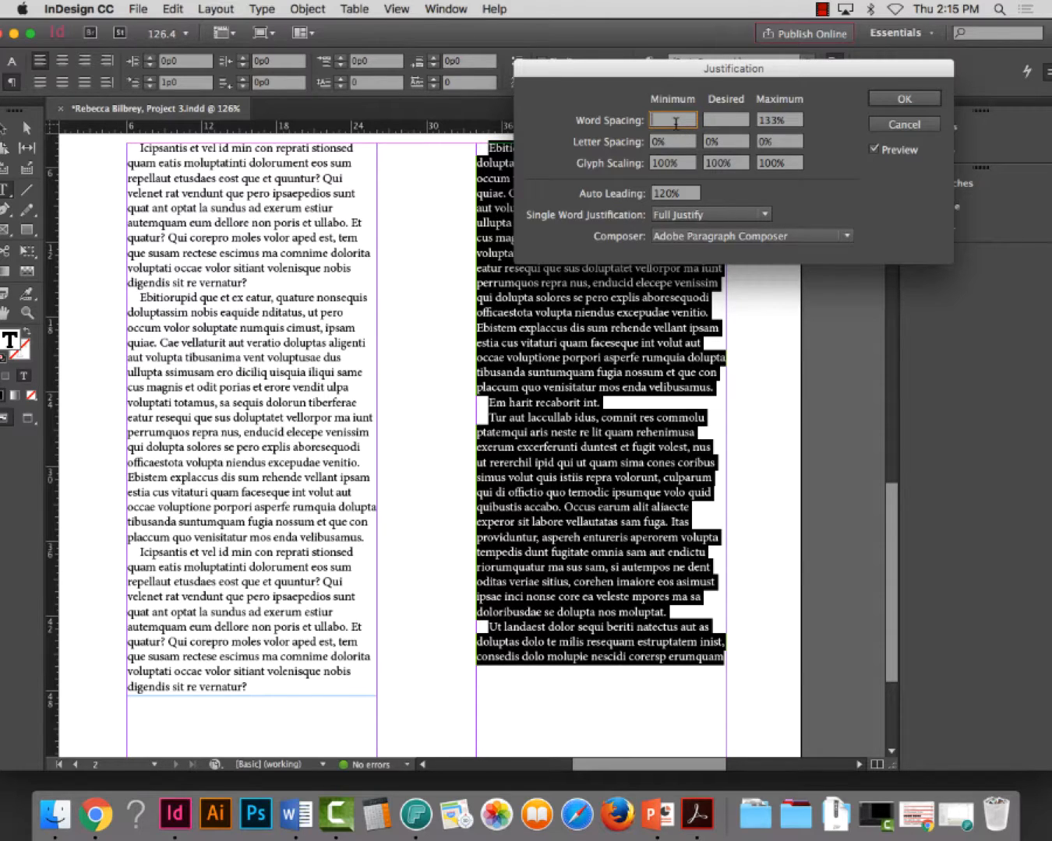
key("Tab")
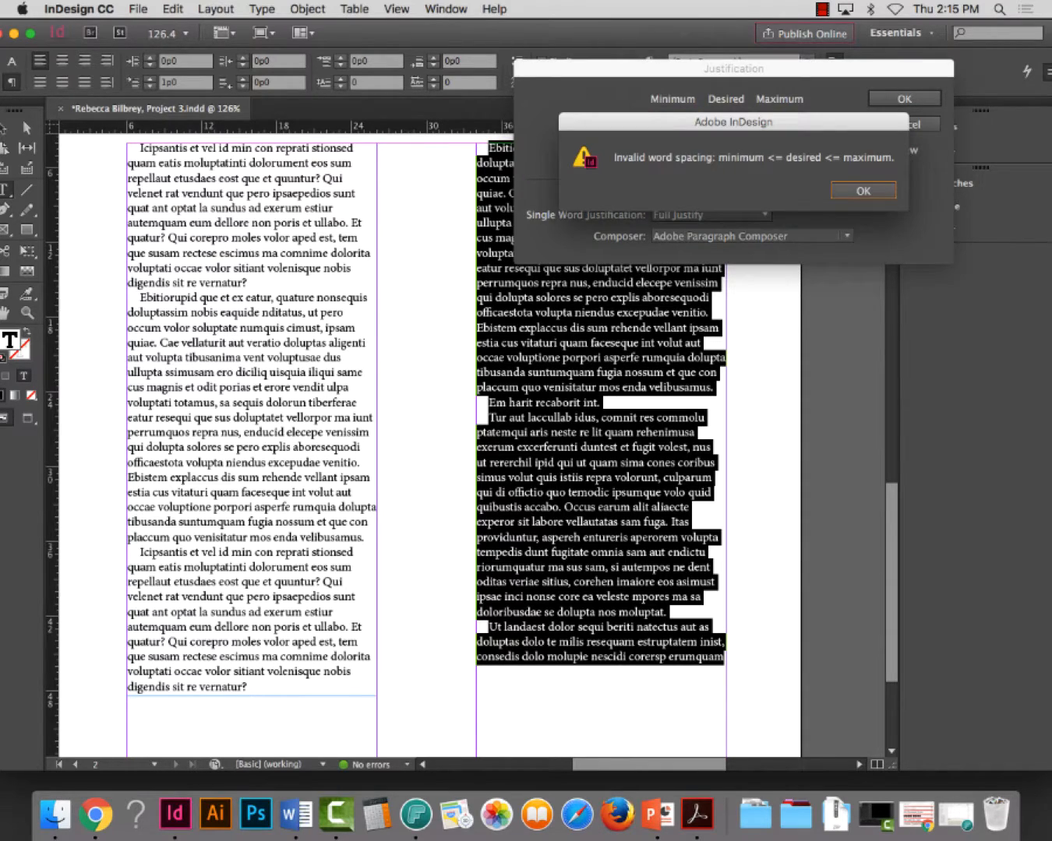
left_click(862, 191)
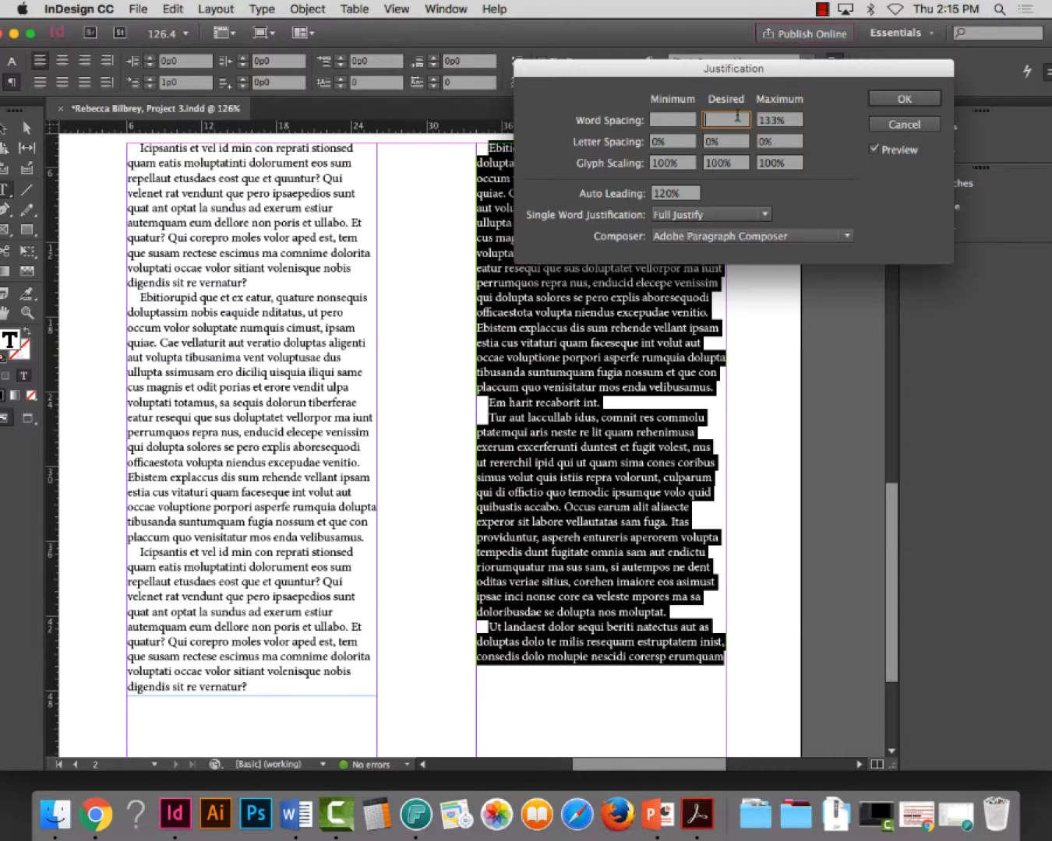
left_click(671, 121)
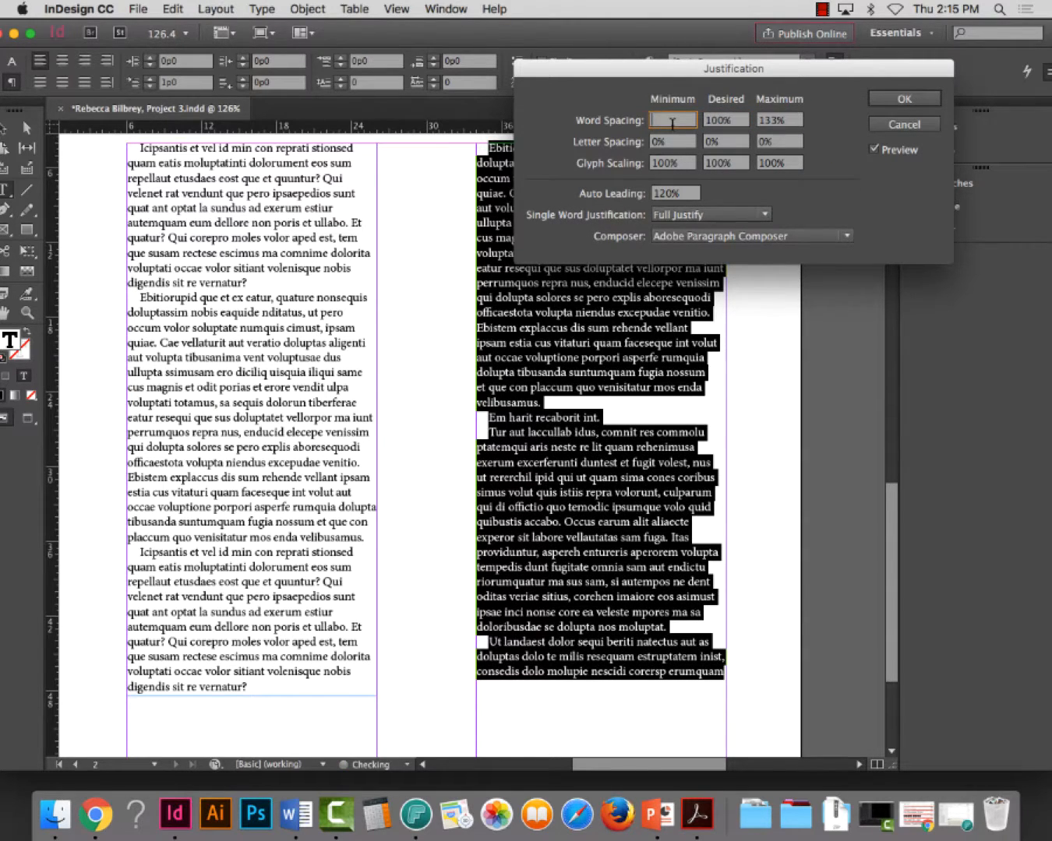
type("80")
key("Tab")
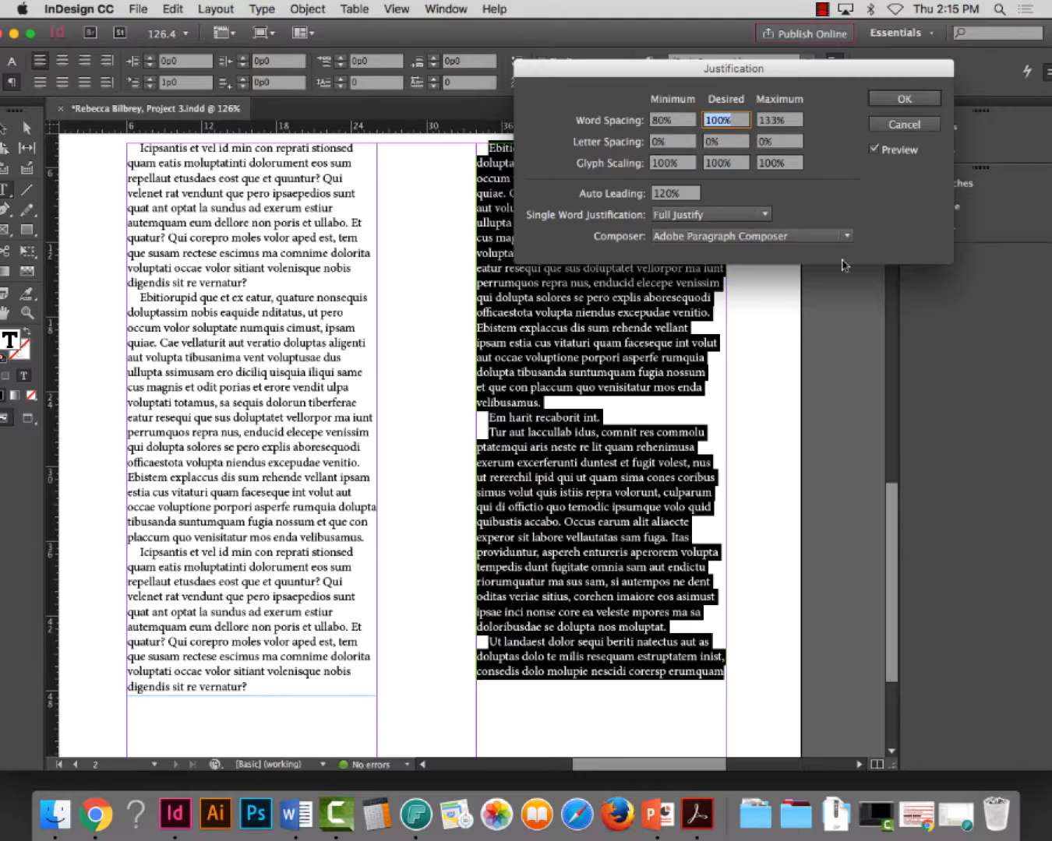
left_click(873, 151)
left_click(873, 152)
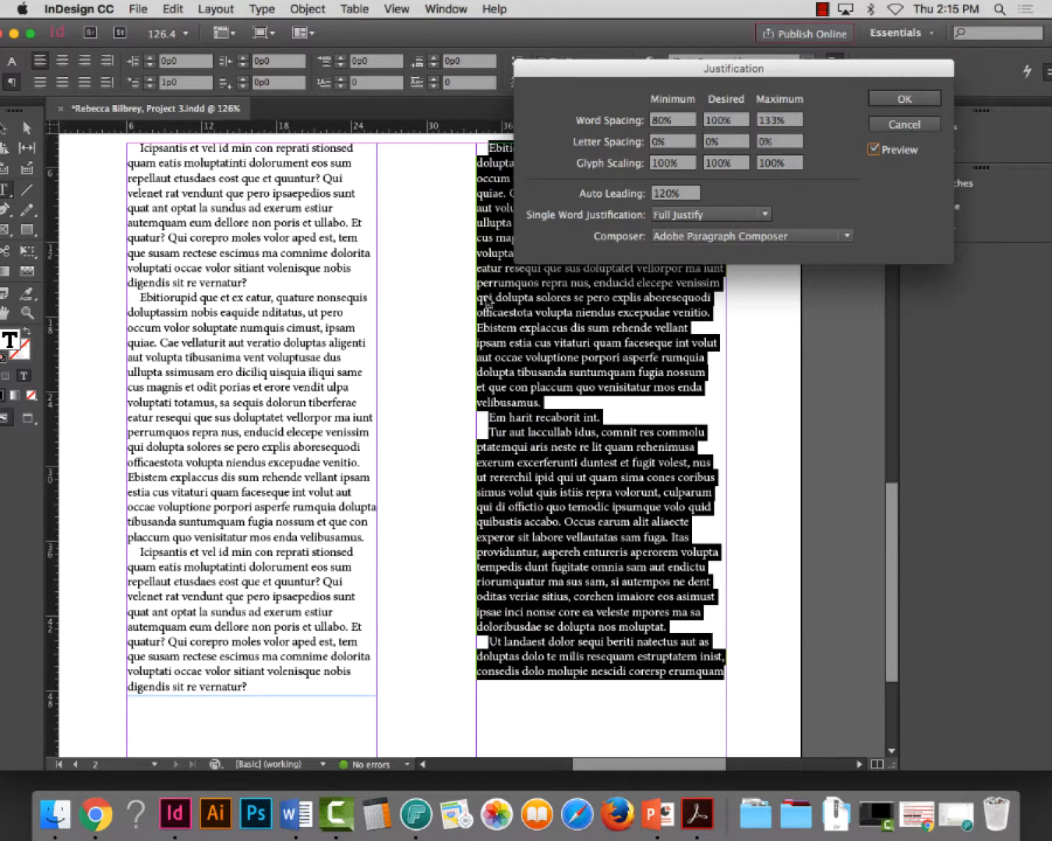
left_click(877, 101)
Set the leading of all text in the two linked frames to 14 pt
left_click(208, 431)
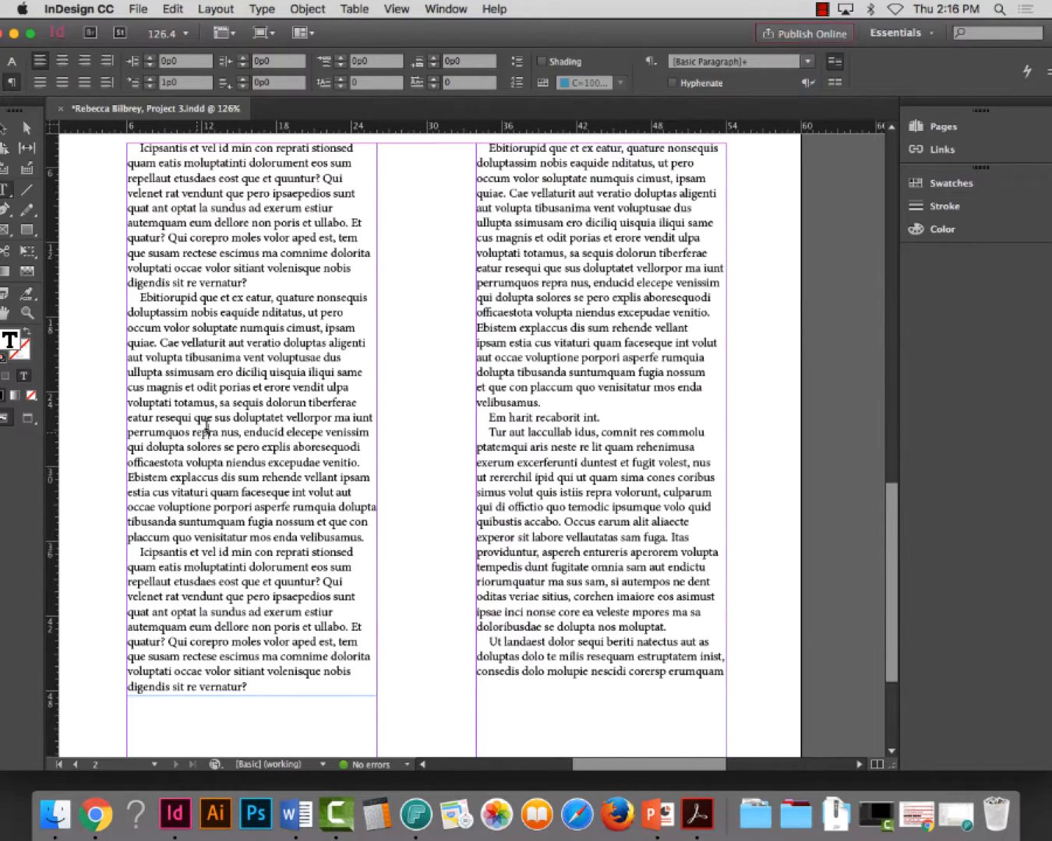
key("super+a")
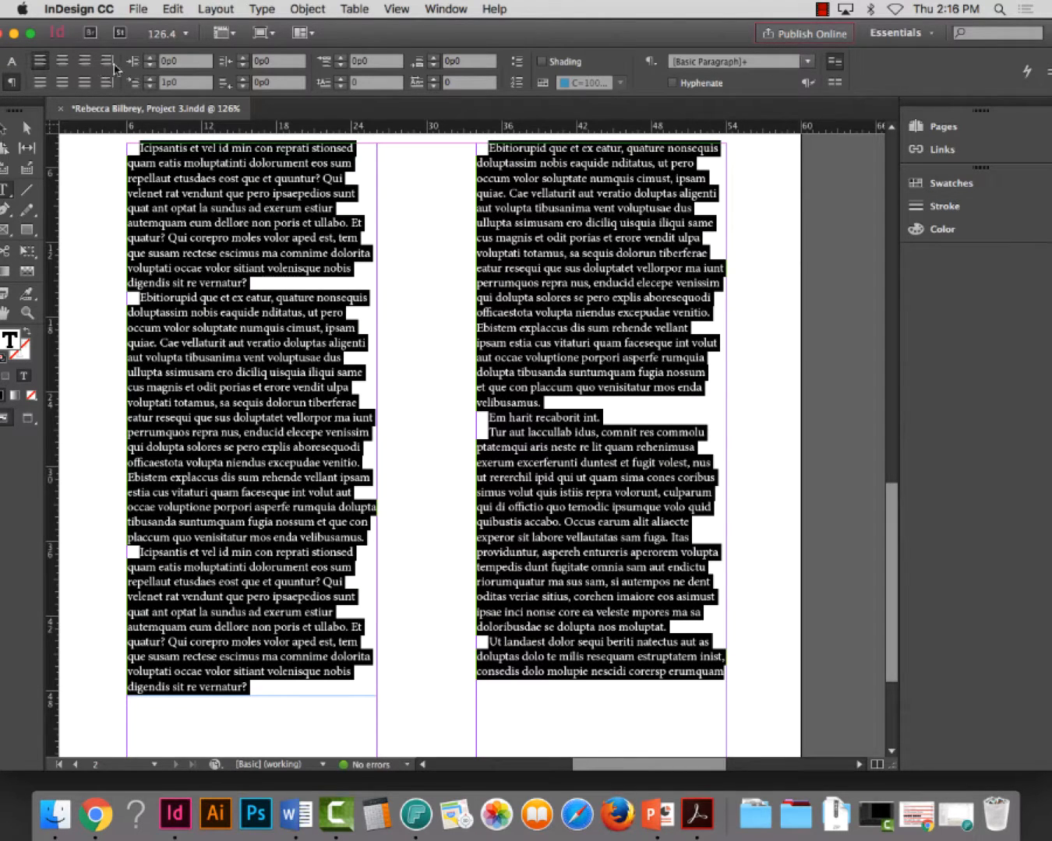
left_click(11, 61)
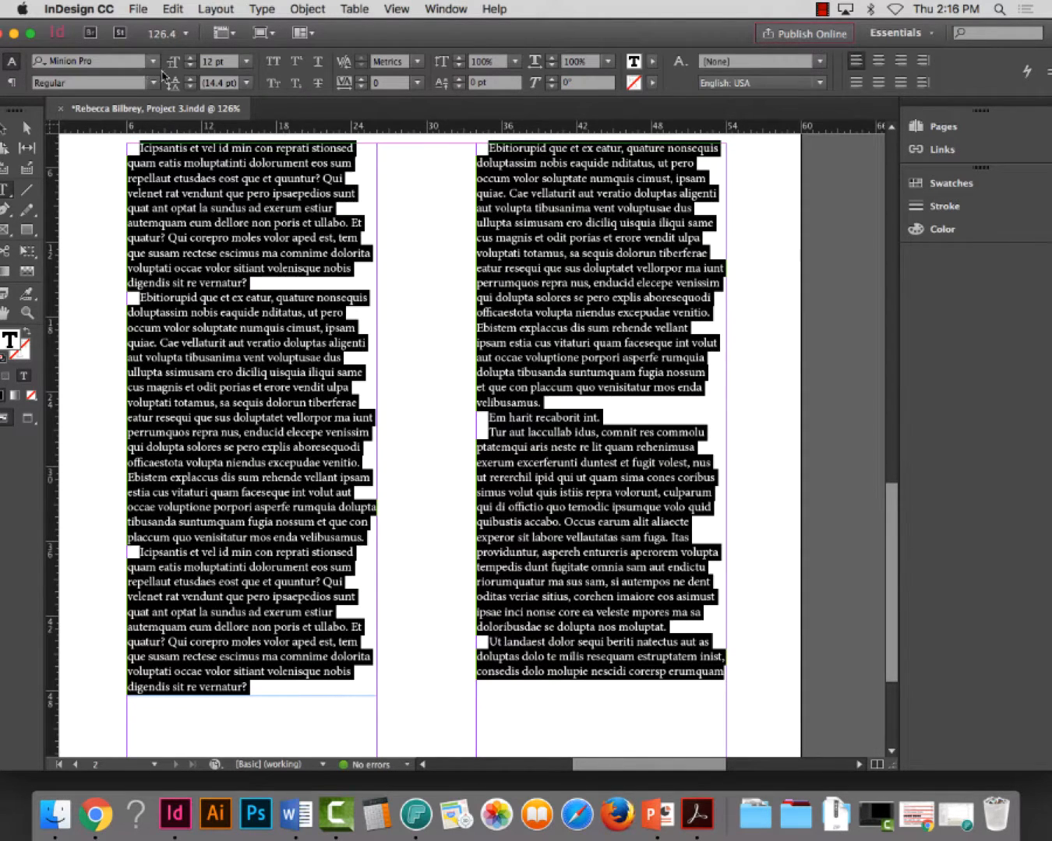
left_click(230, 83)
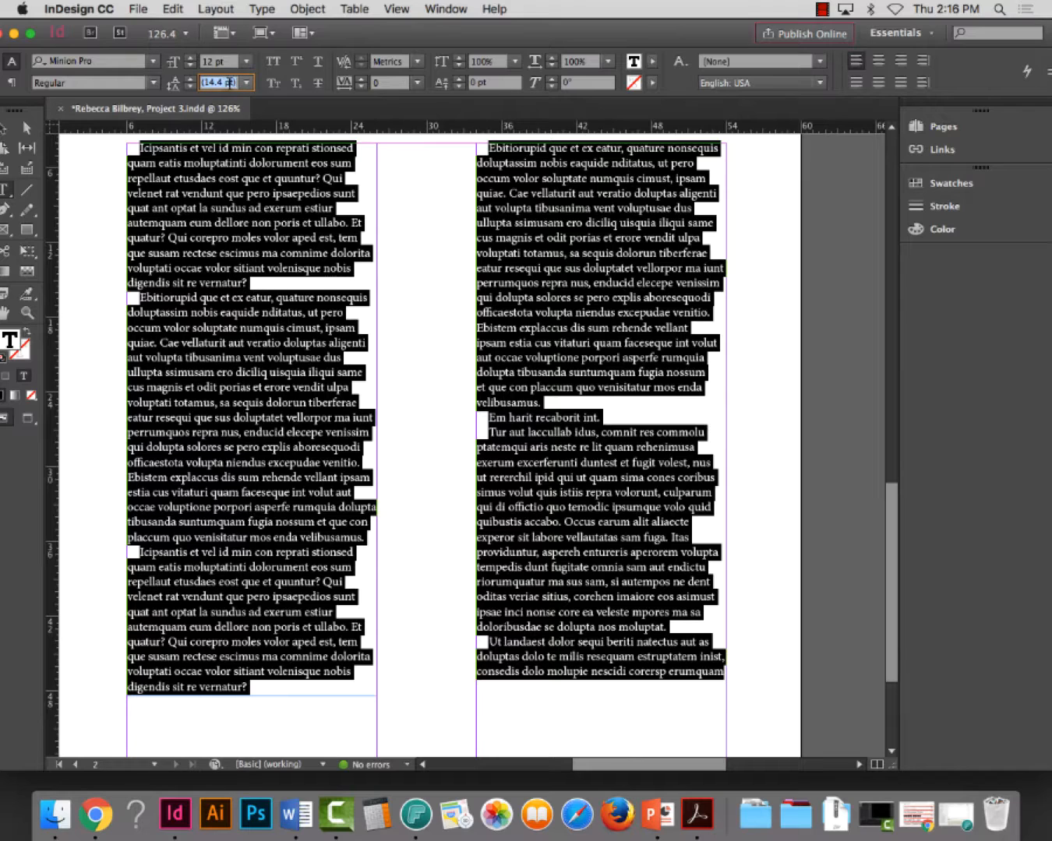
type("14")
key("Return")
left_click(568, 346)
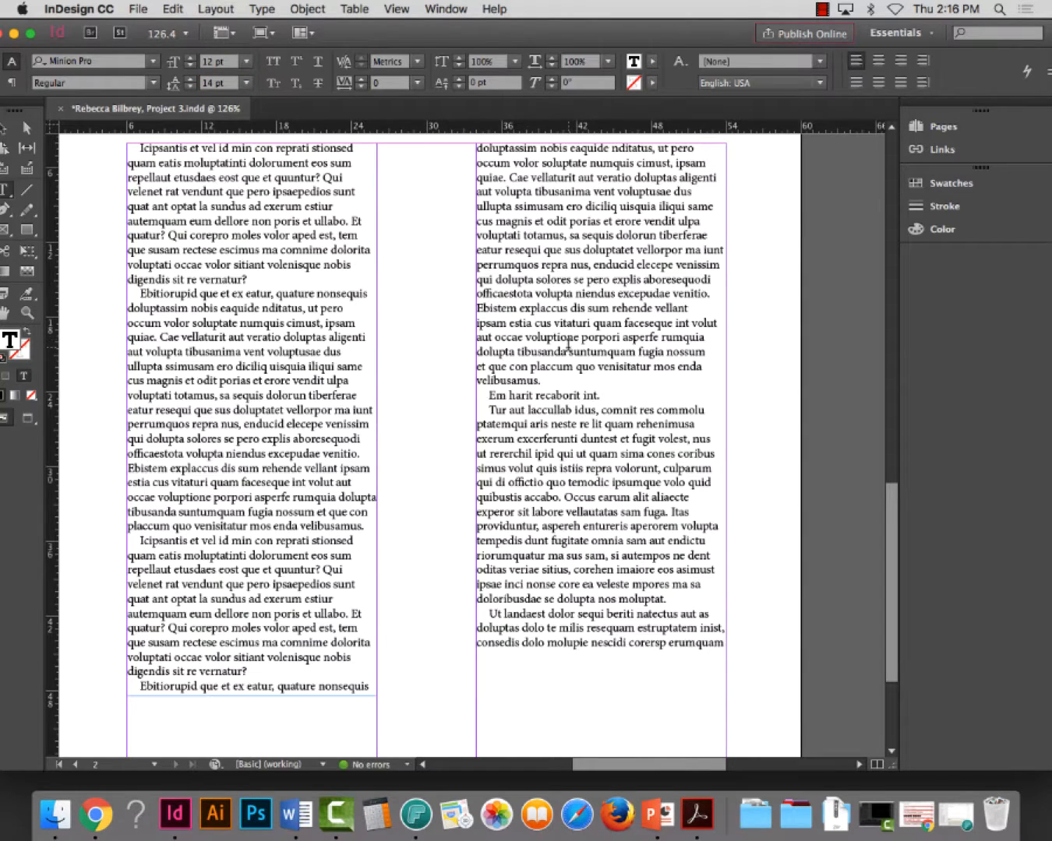
Shorten the first-column text frame to a height of about 43p7.2 so its last line moves to the second column
left_click(26, 127)
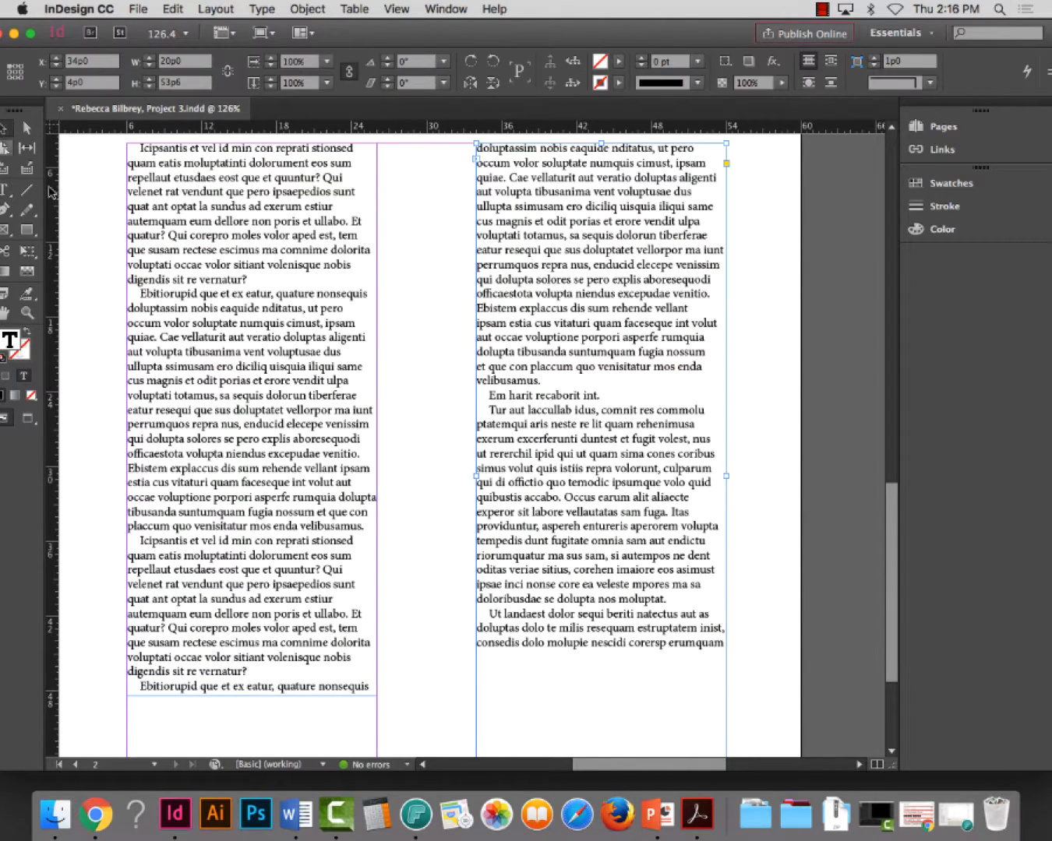
left_click(229, 653)
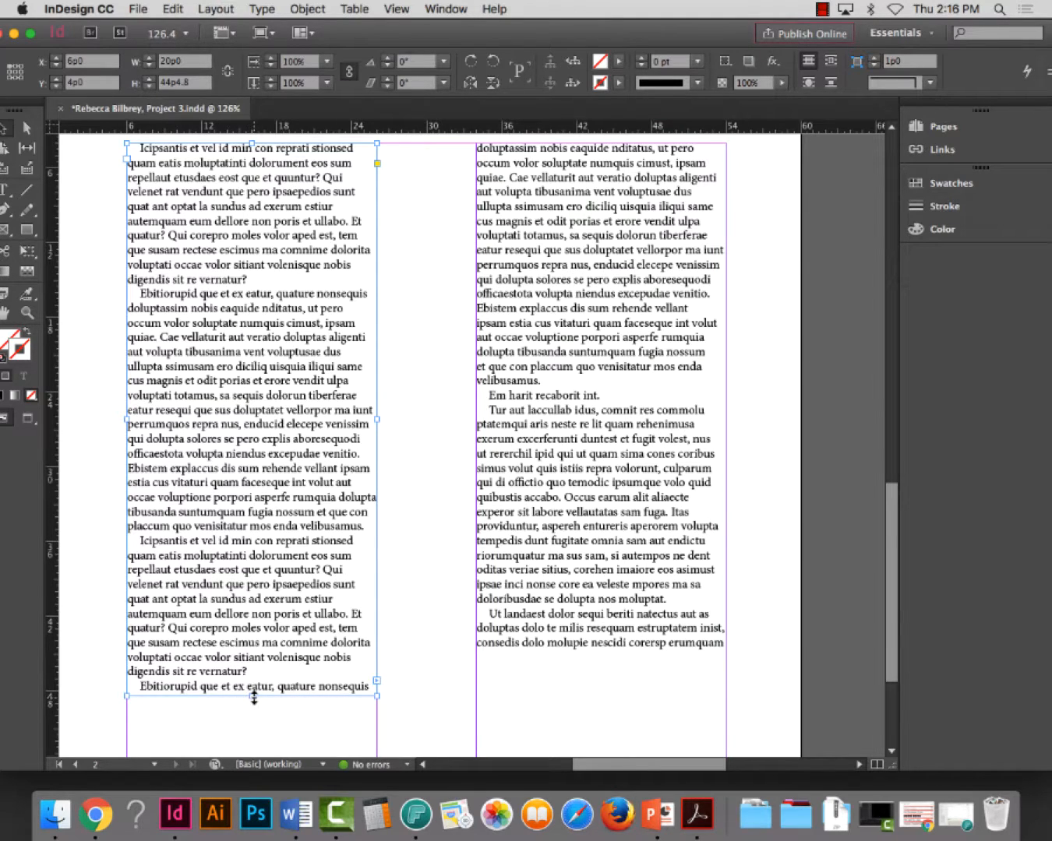
left_click_drag(253, 698, 251, 684)
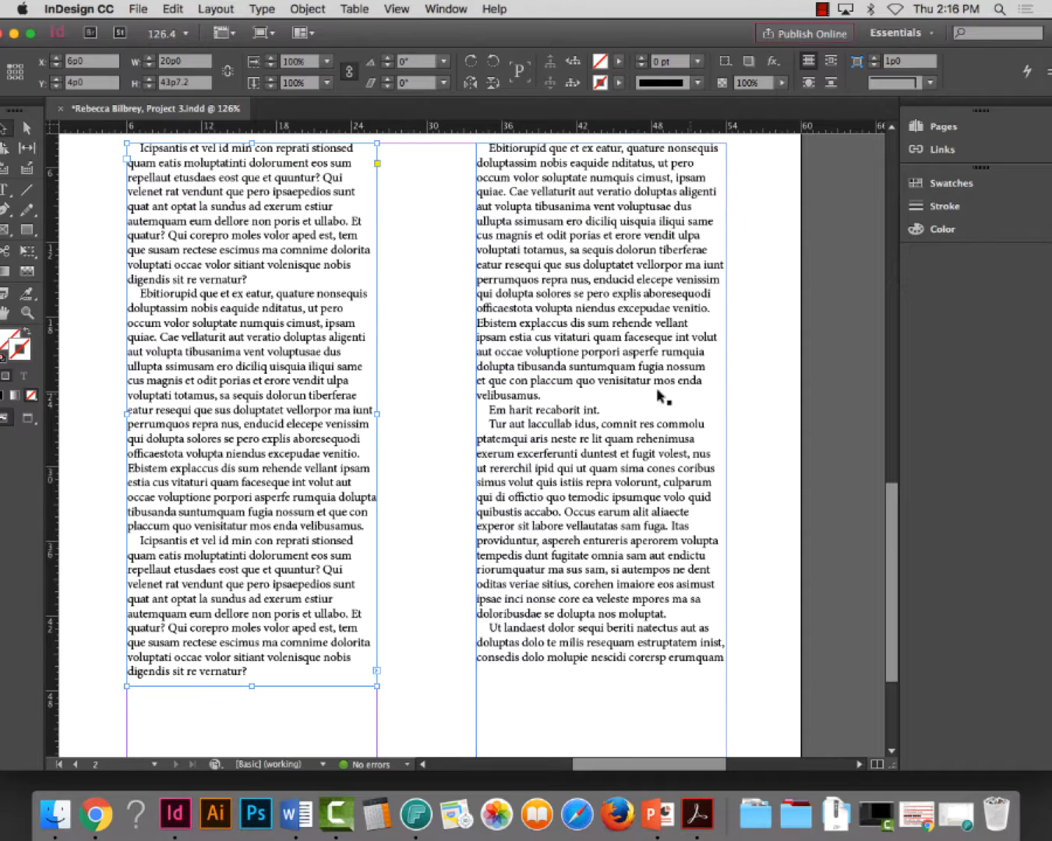
Set the justification word spacing of the second column's first paragraph to a 75% minimum and 90% desired value
left_click(515, 398)
double_click(522, 387)
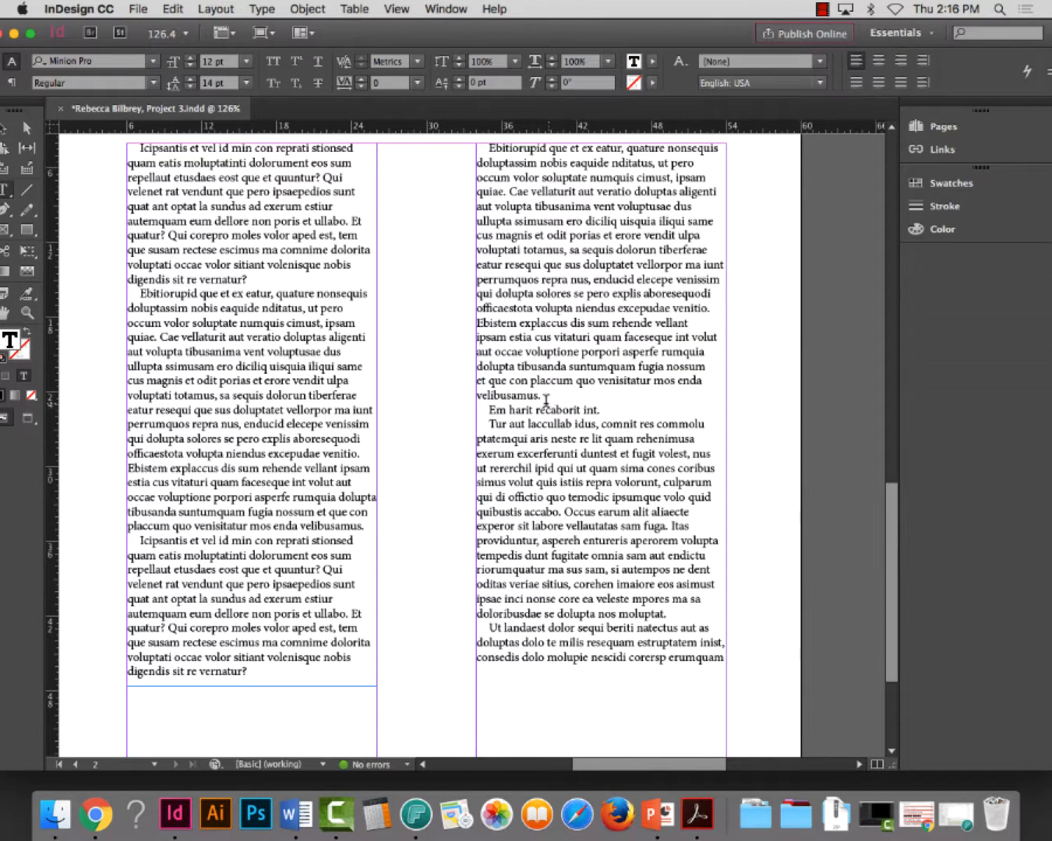
left_click_drag(547, 409, 500, 352)
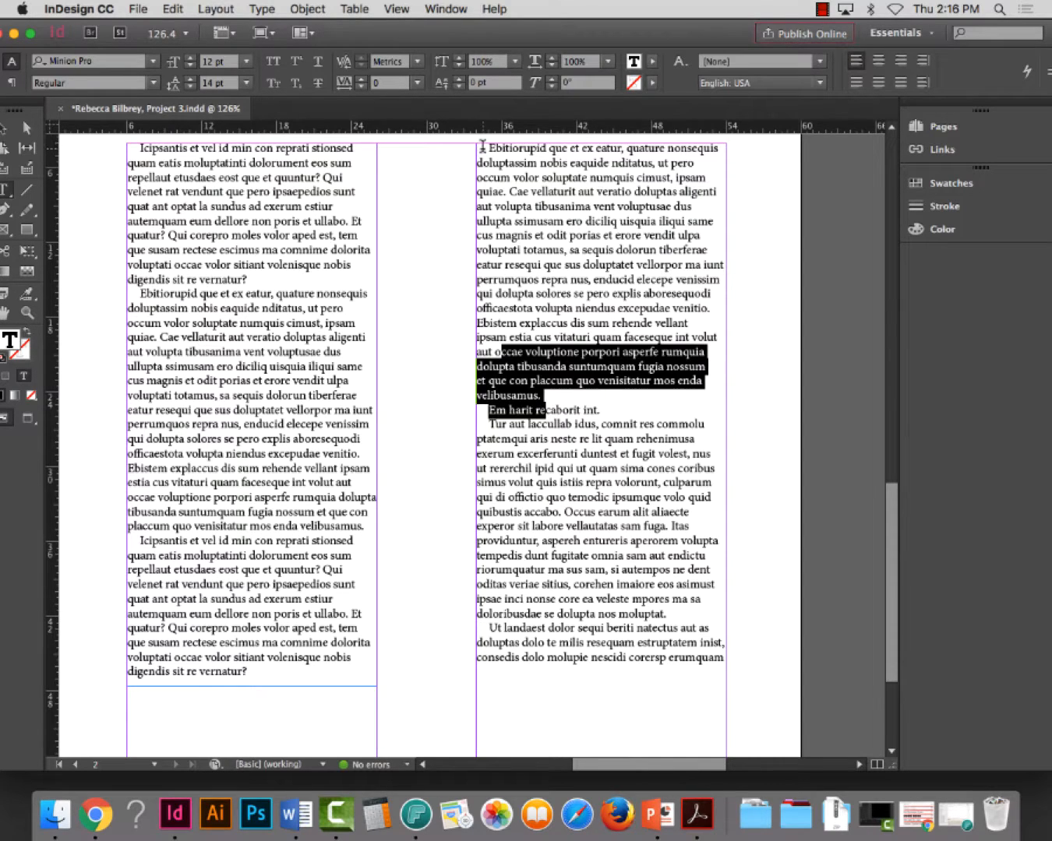
left_click_drag(482, 145, 688, 703)
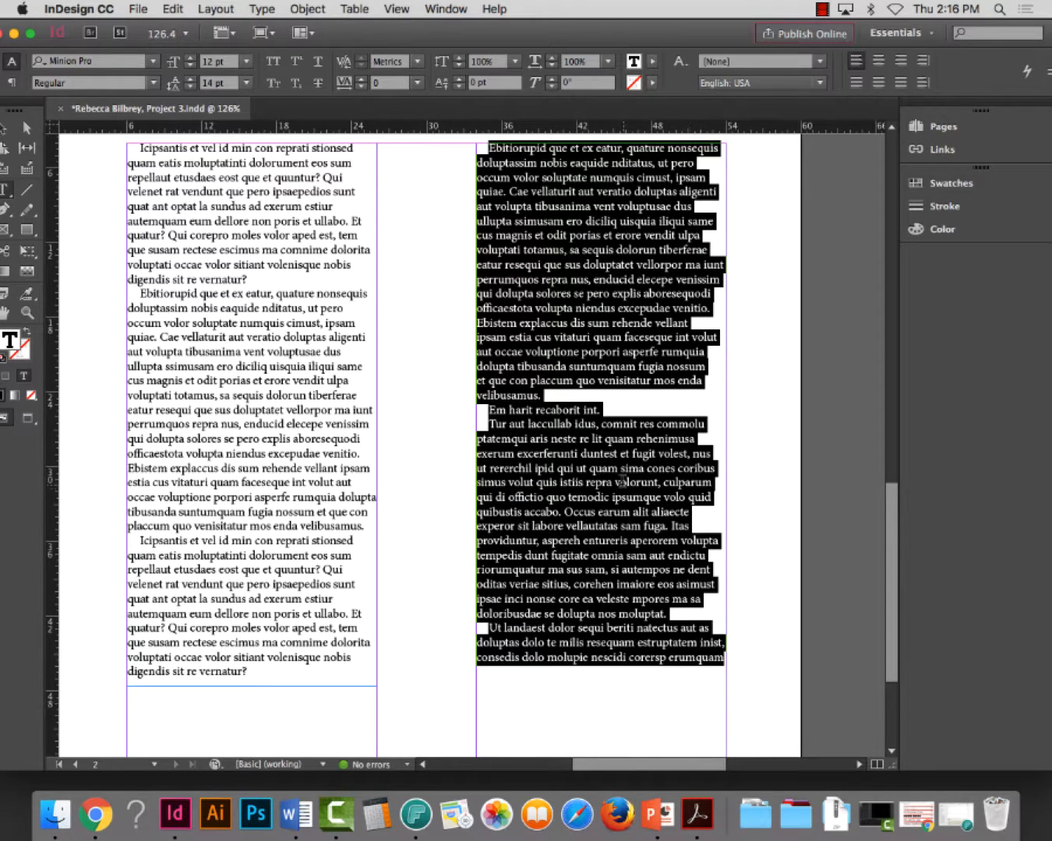
triple_click(556, 244)
left_click(556, 244)
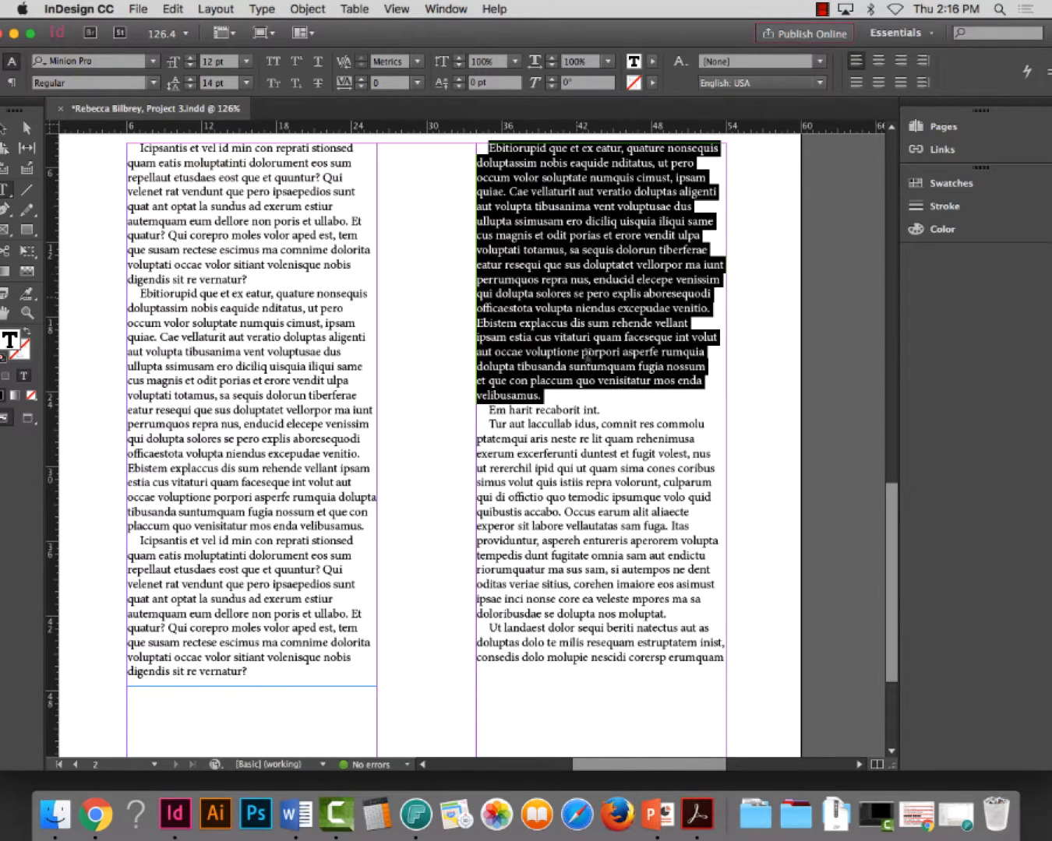
left_click(1047, 60)
left_click(832, 314)
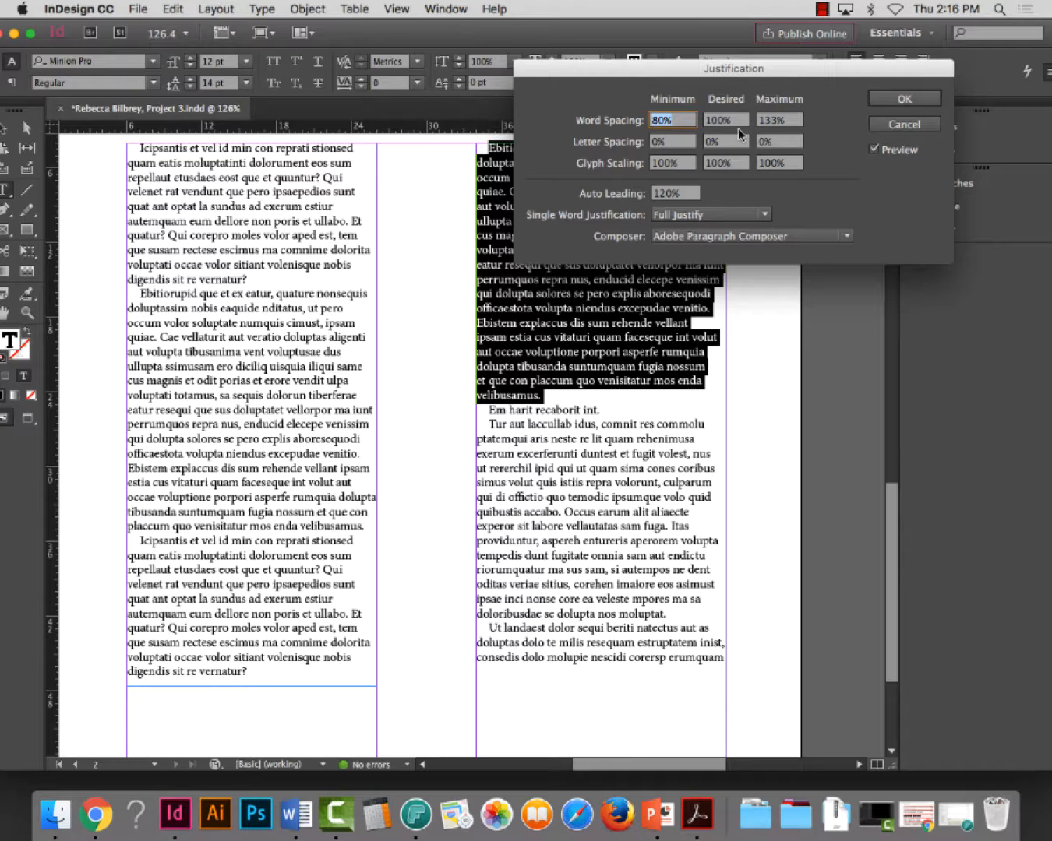
type("75")
key("Tab")
type("90")
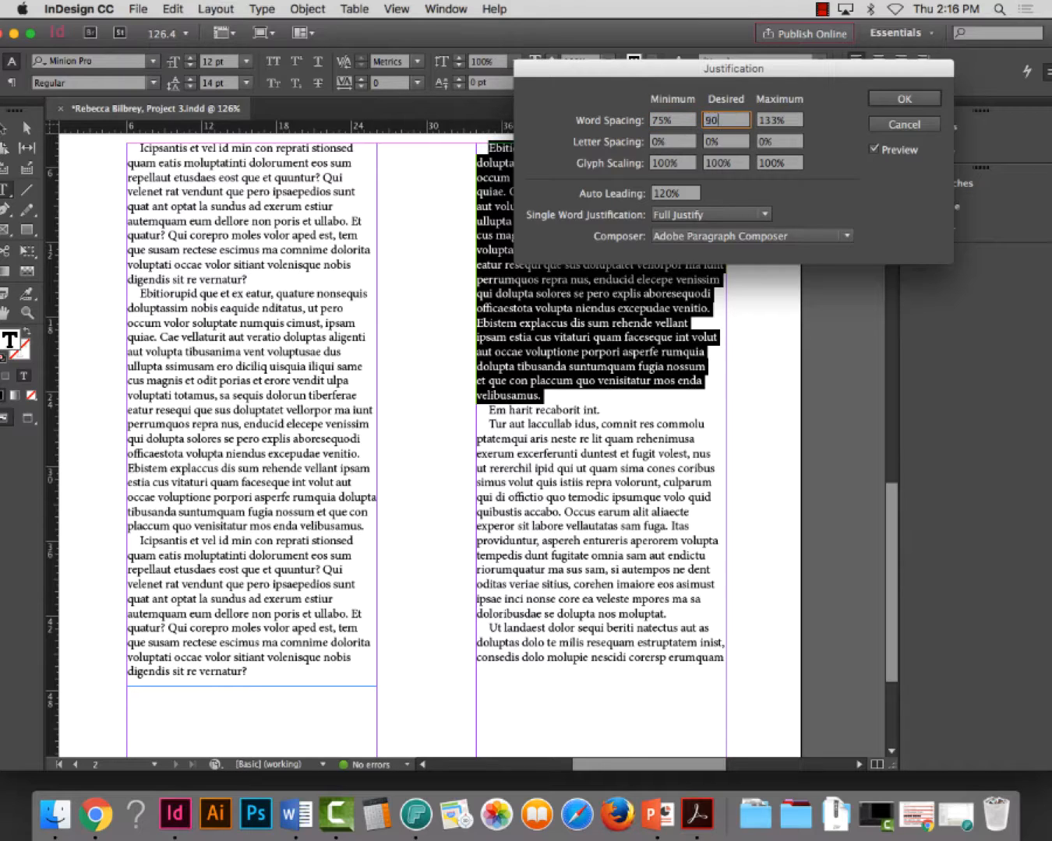
key("Tab")
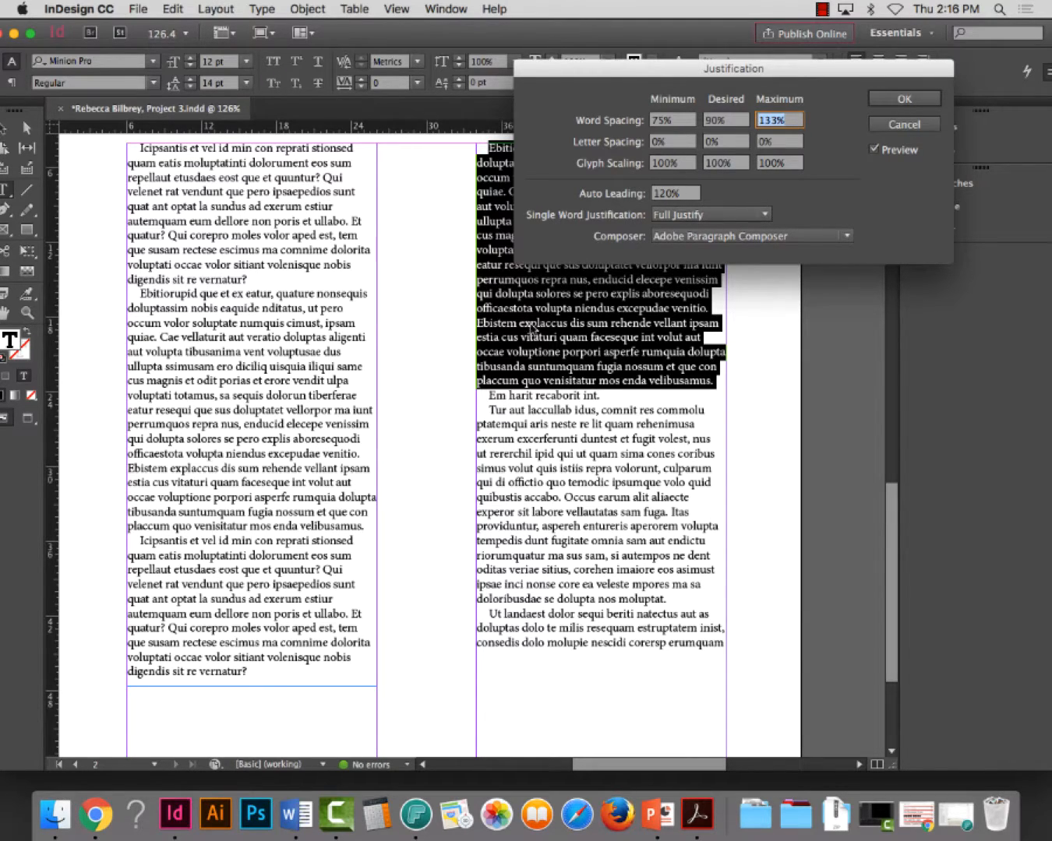
left_click(903, 99)
left_click(490, 148)
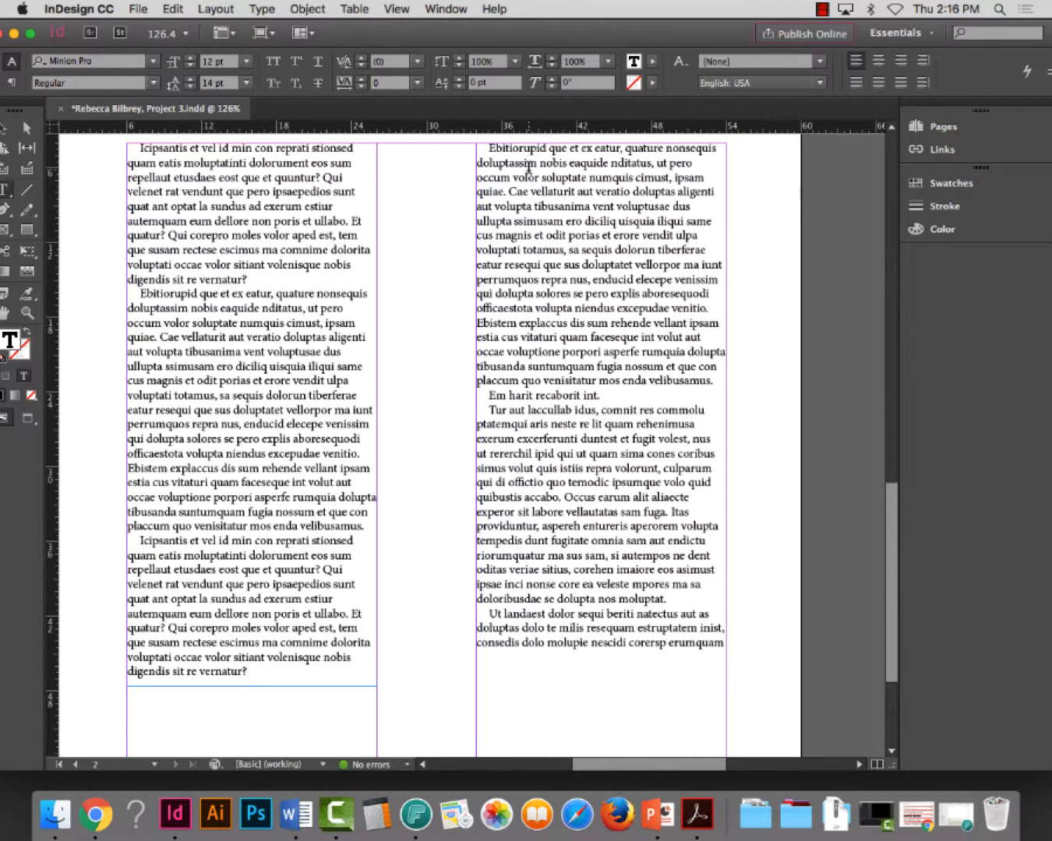
Set the word spacing of the second-column text from "Em harit" to the end to 90% minimum, 110% desired and 140% maximum
left_click_drag(526, 178, 688, 368)
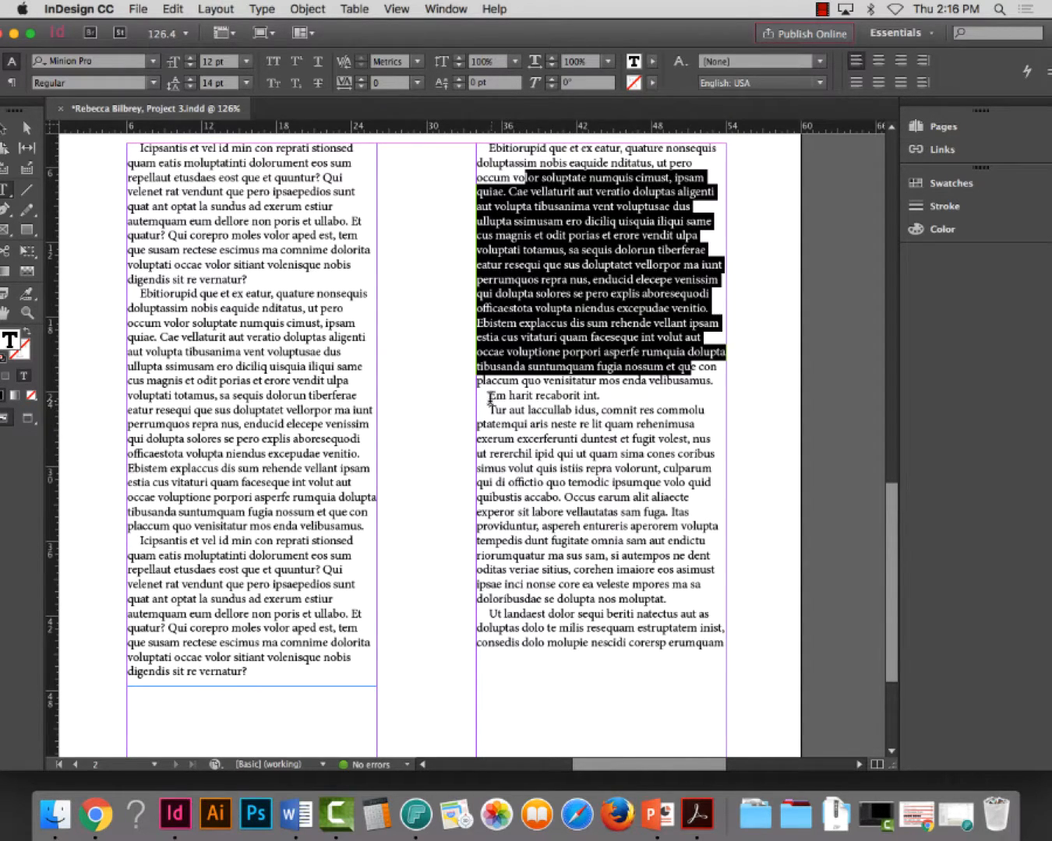
left_click_drag(487, 396, 745, 718)
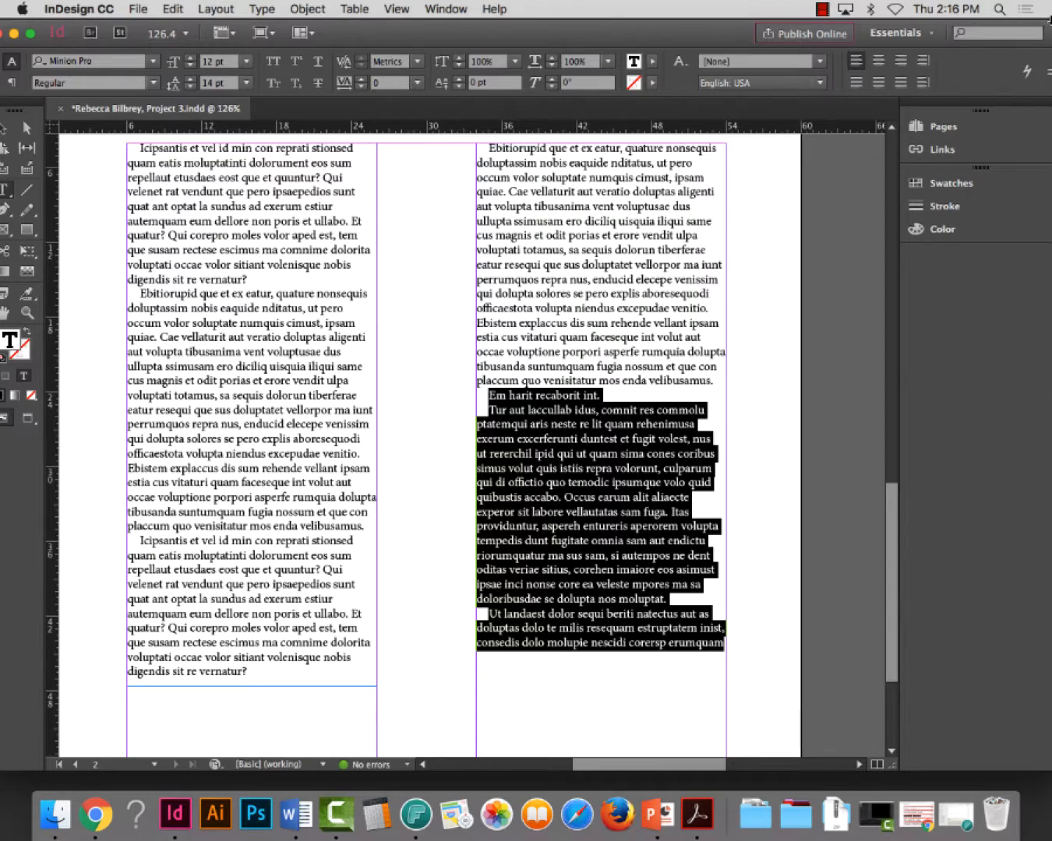
left_click(1046, 71)
left_click(868, 315)
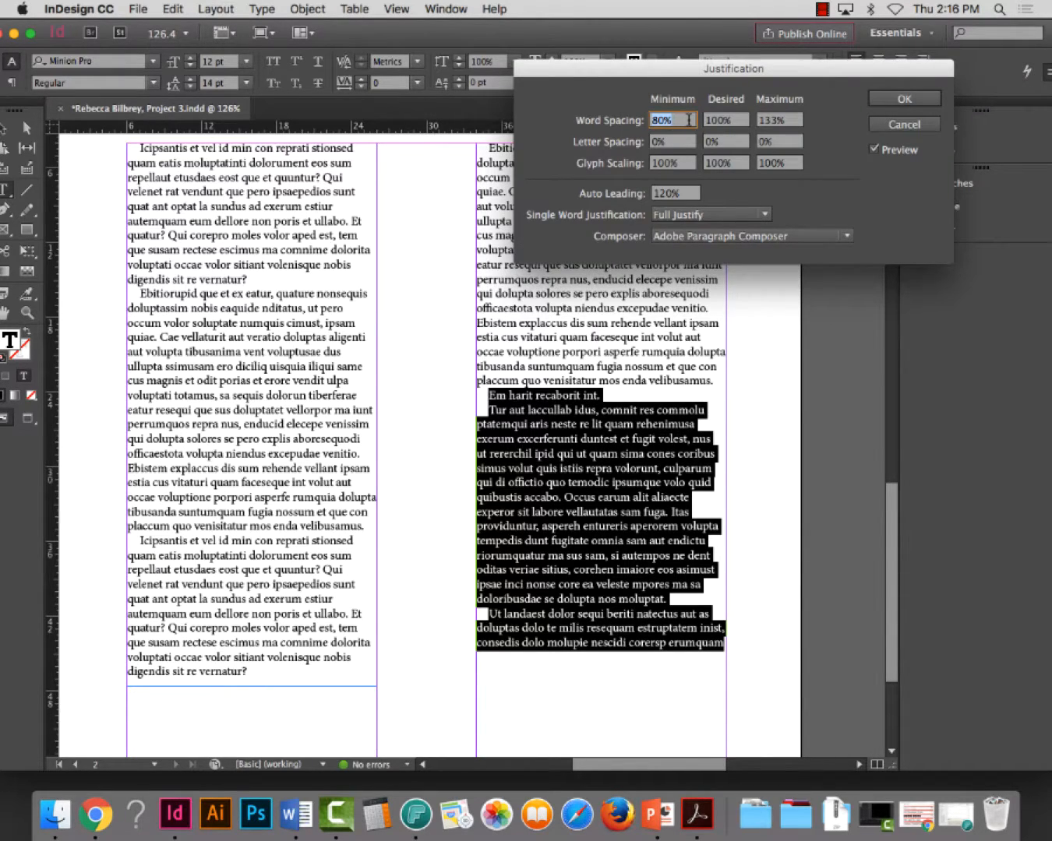
type("90")
key("Tab")
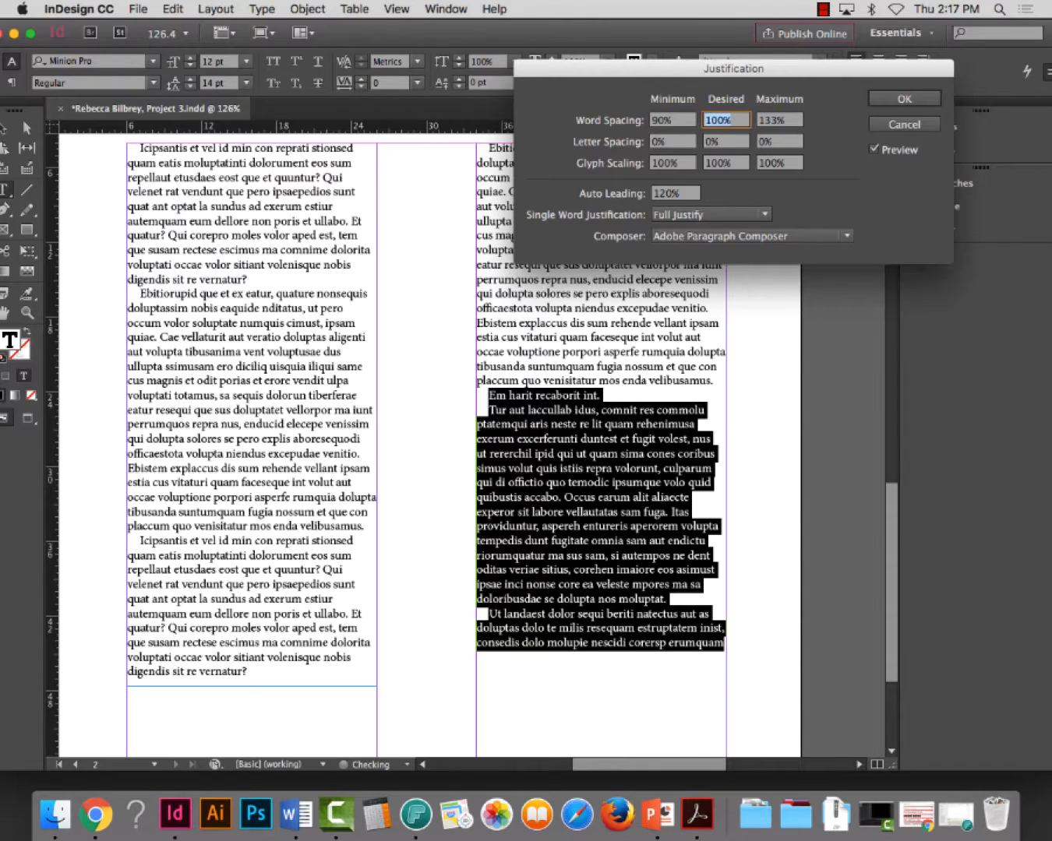
type("110")
key("Tab")
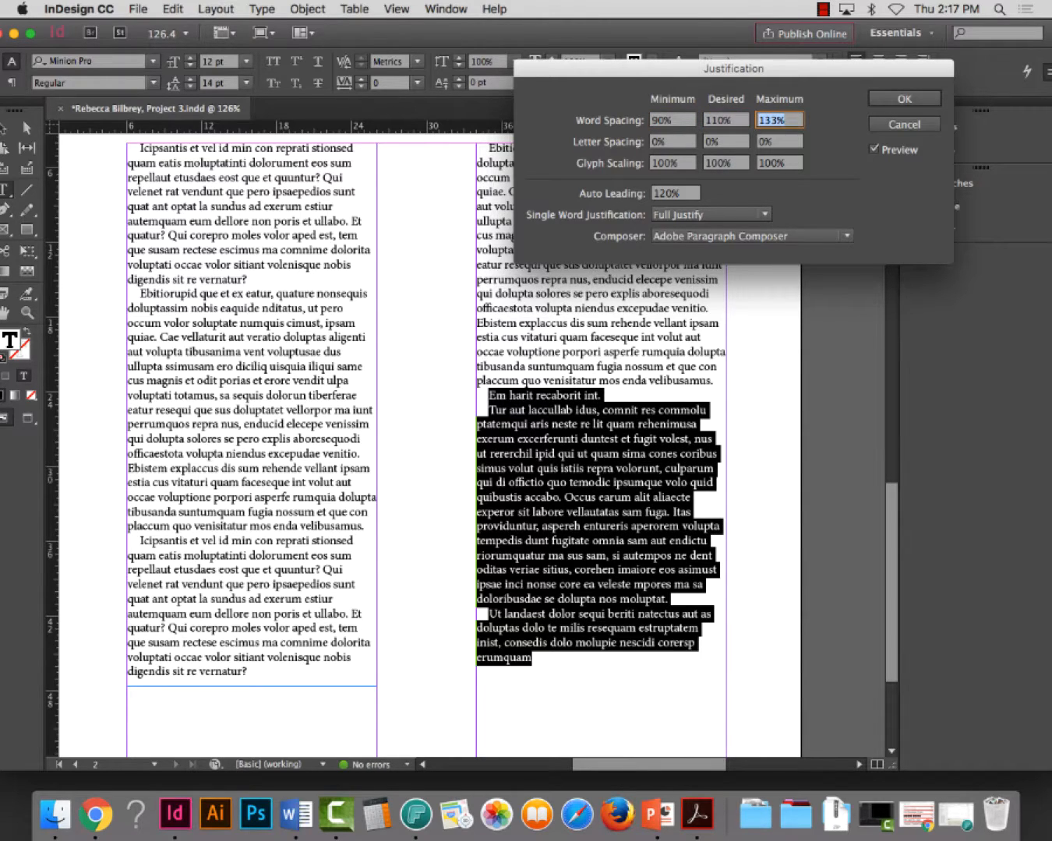
type("140")
key("Tab")
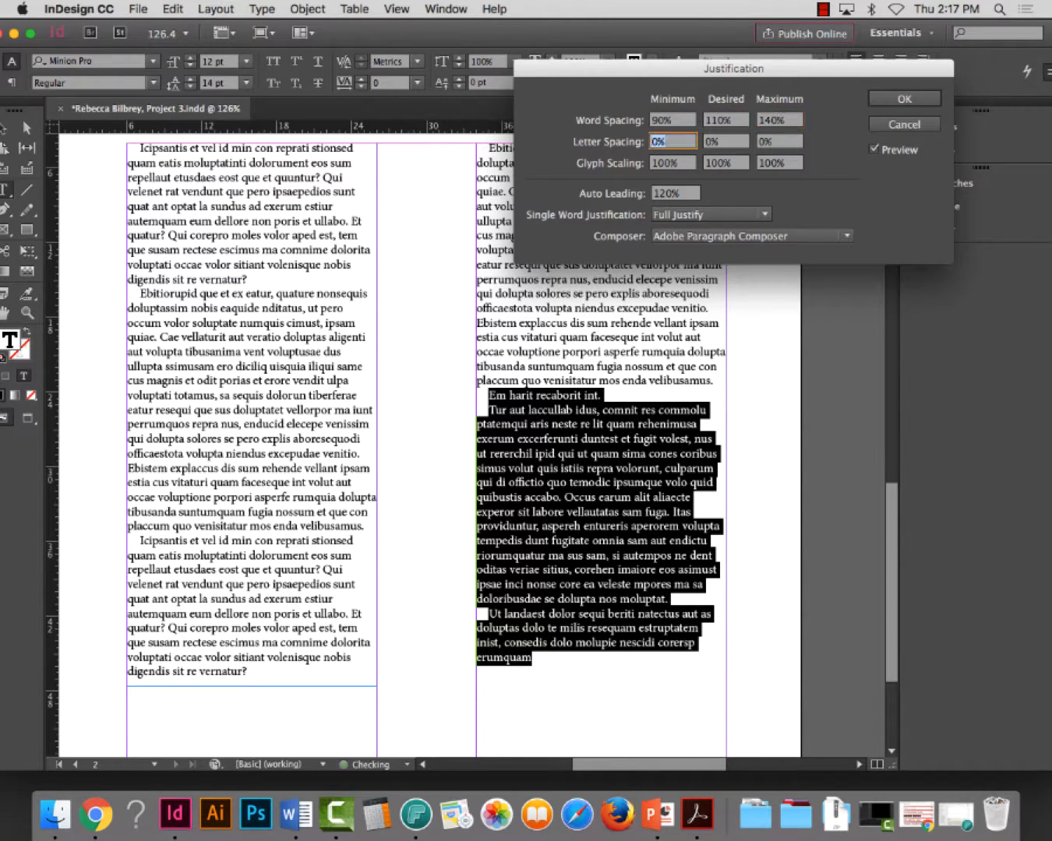
left_click(912, 100)
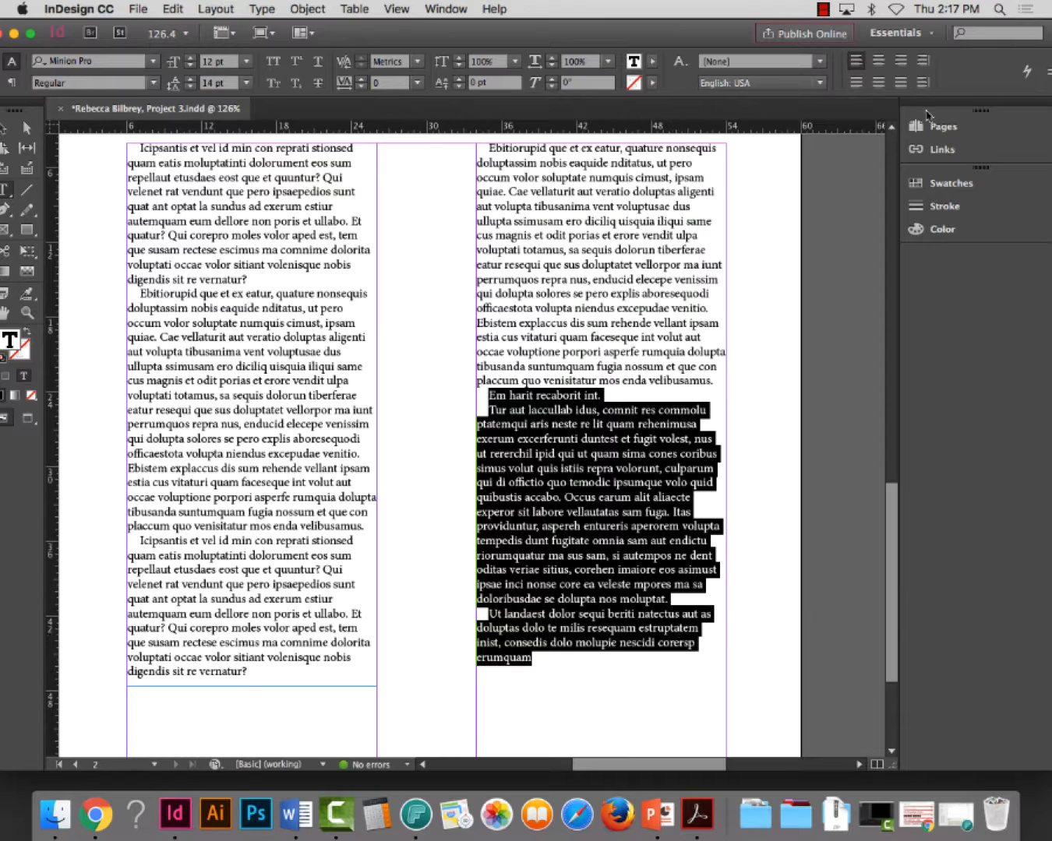
Set the minimum, desired and maximum letter spacing of the text from "Em harit" to the end of the second column to 10%
left_click(1045, 76)
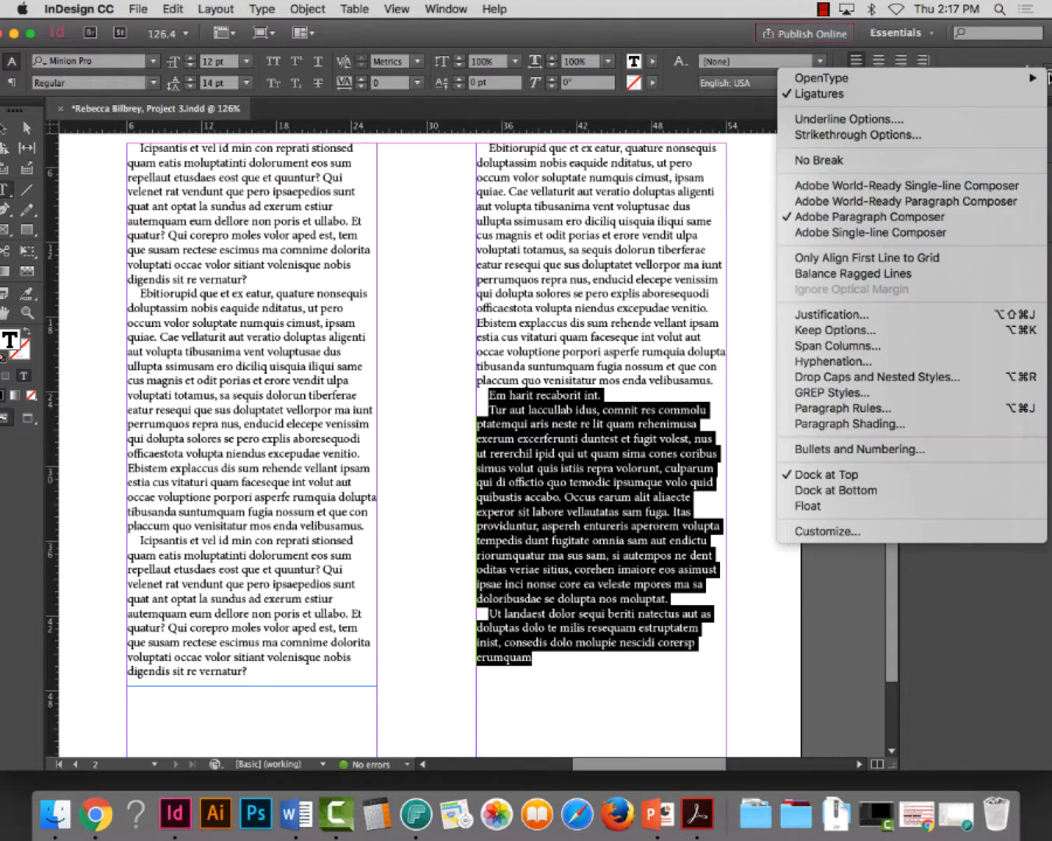
left_click(910, 314)
left_click(680, 143)
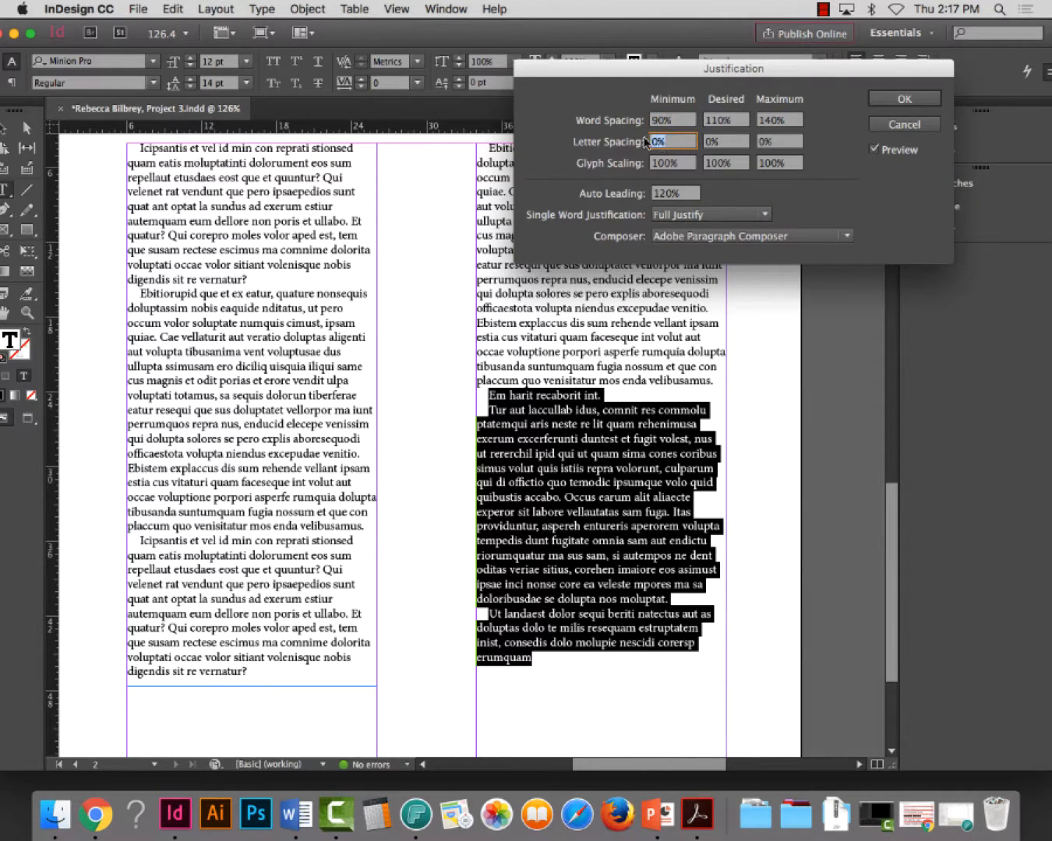
type("10")
key("Tab")
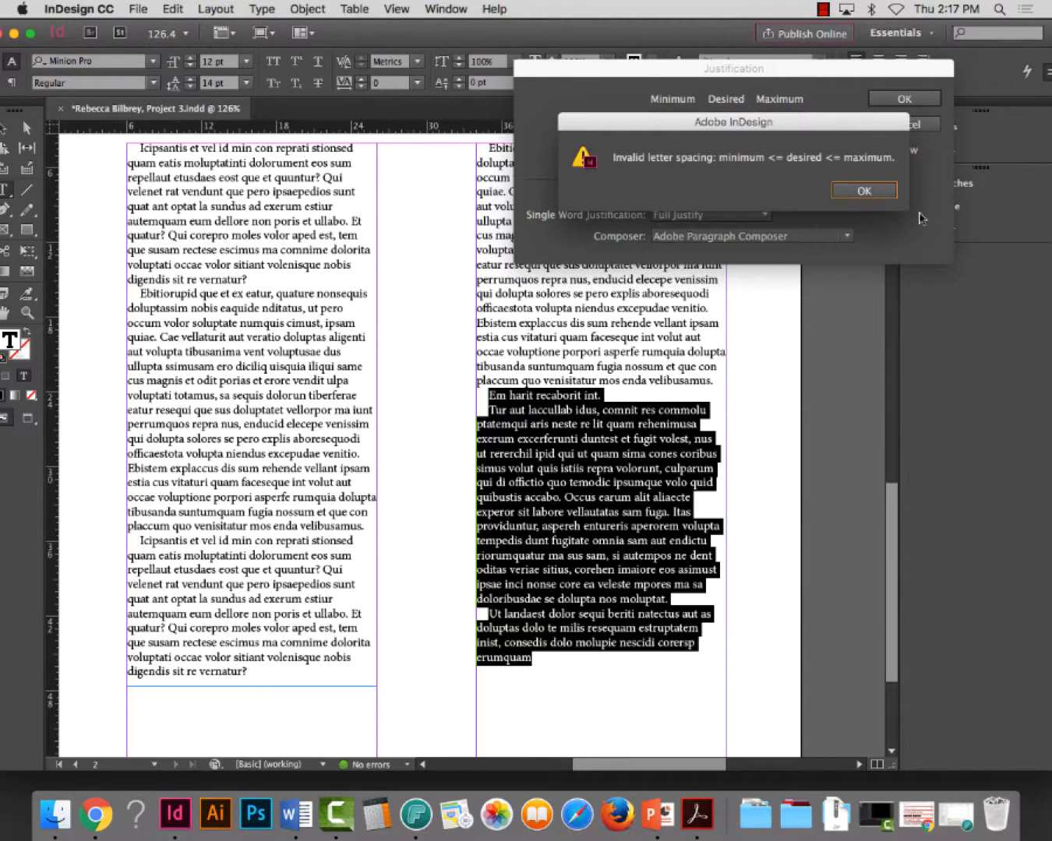
left_click(865, 190)
left_click(779, 143)
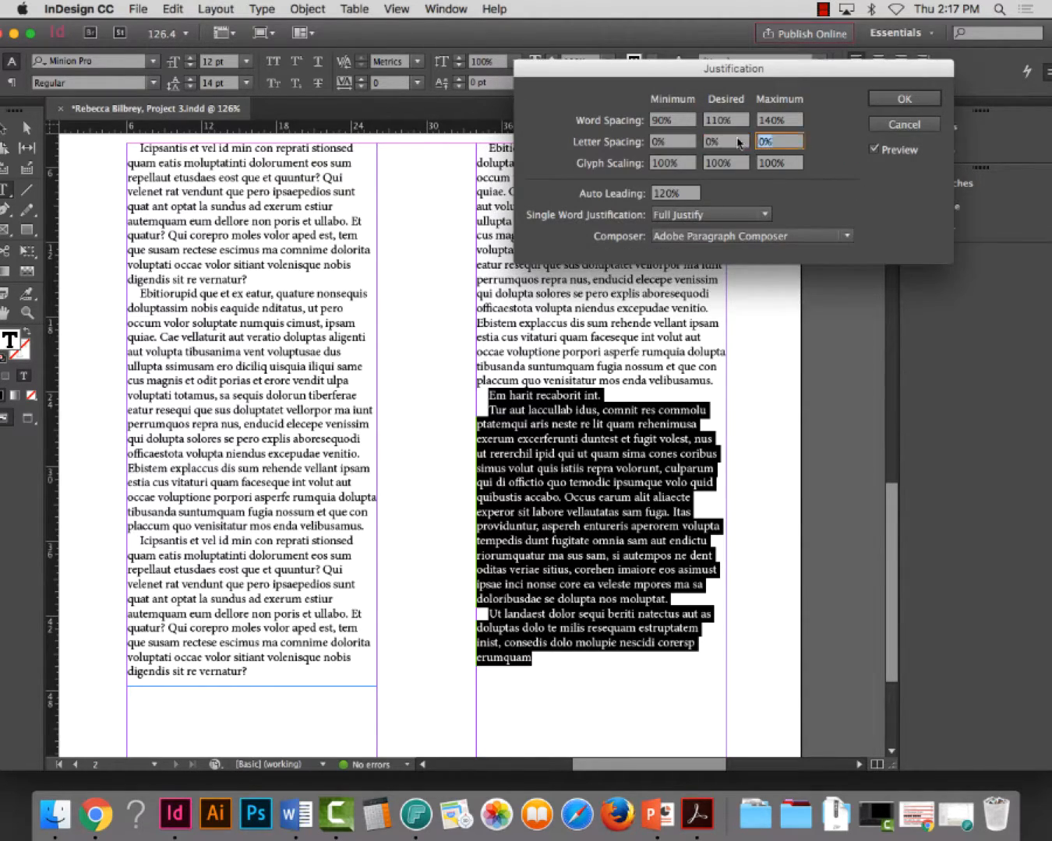
type("10")
key("Tab")
left_click(717, 145)
type("10")
key("Tab")
left_click(654, 142)
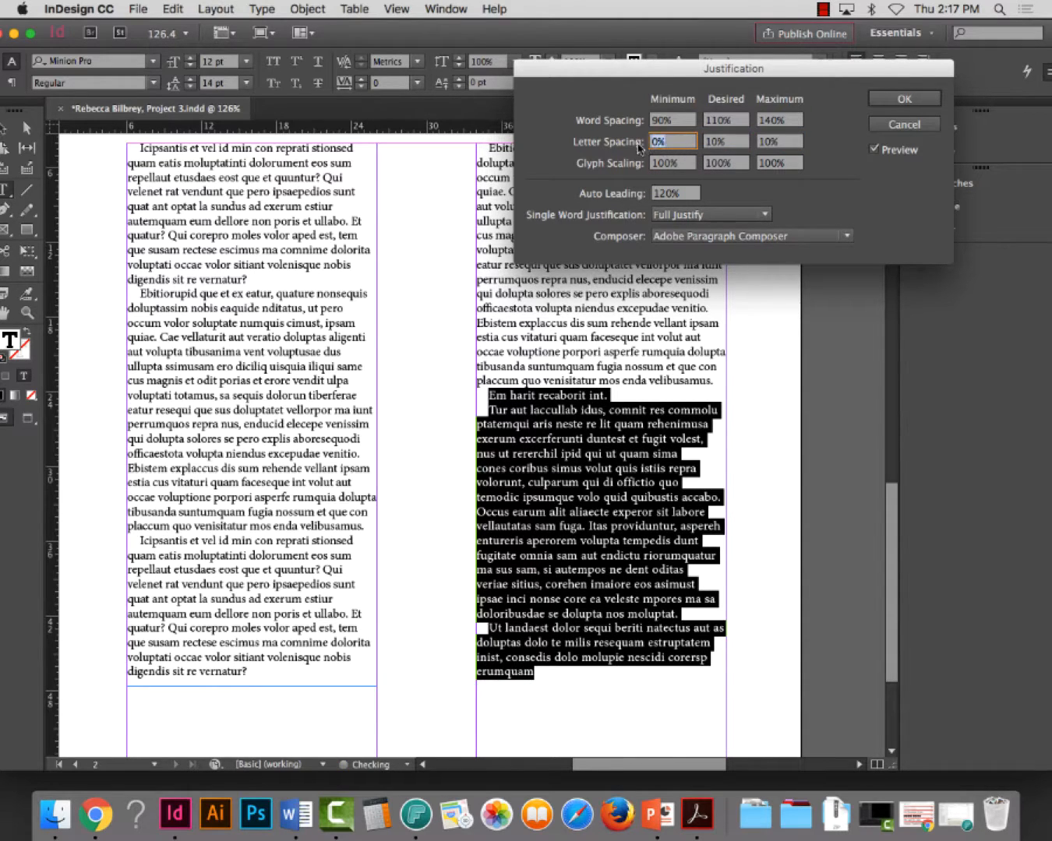
type("10")
key("Tab")
left_click(926, 104)
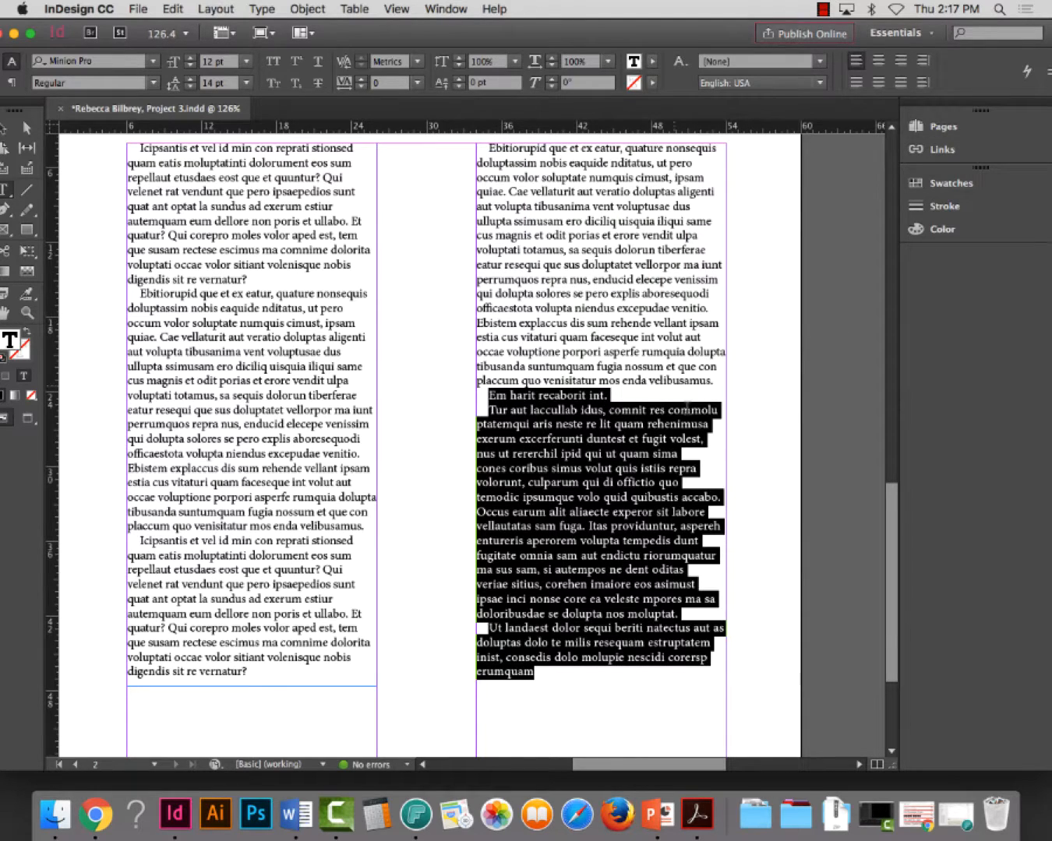
Compare the last lines of the two columns on page 2 and save the document
left_click(691, 424)
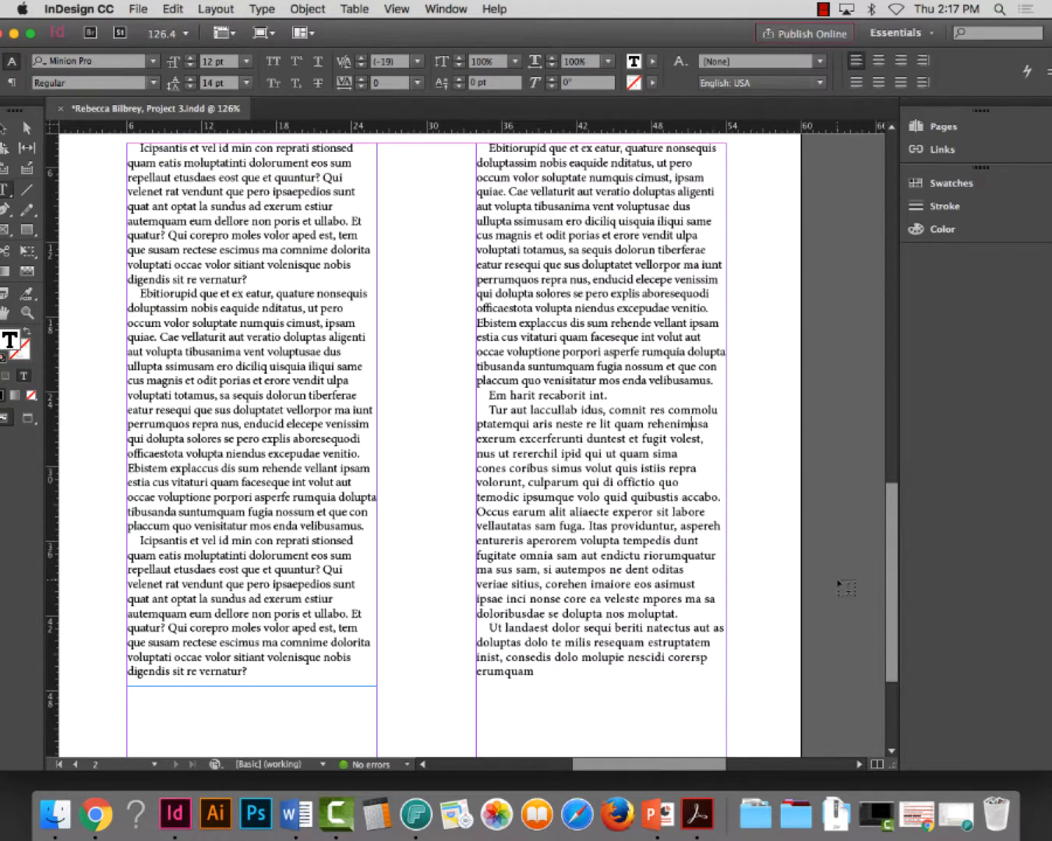
scroll(849, 581, "down", 3)
scroll(700, 593, "down", 1)
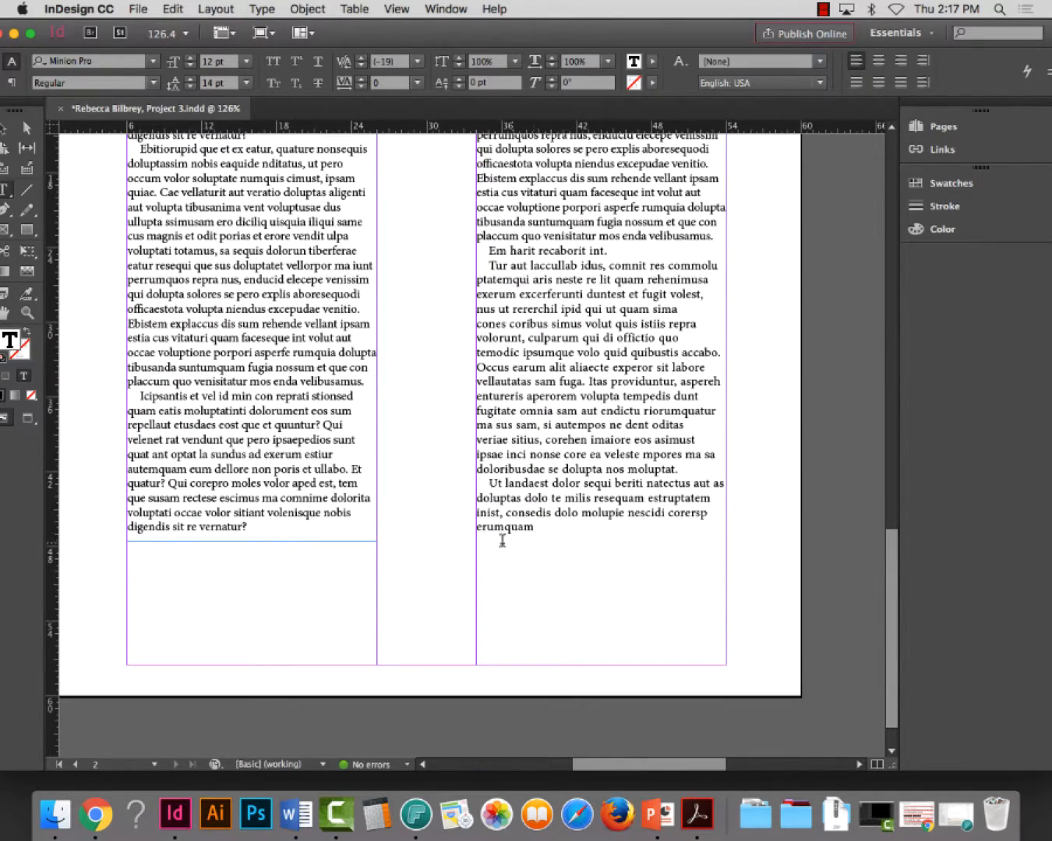
scroll(507, 536, "up", 6)
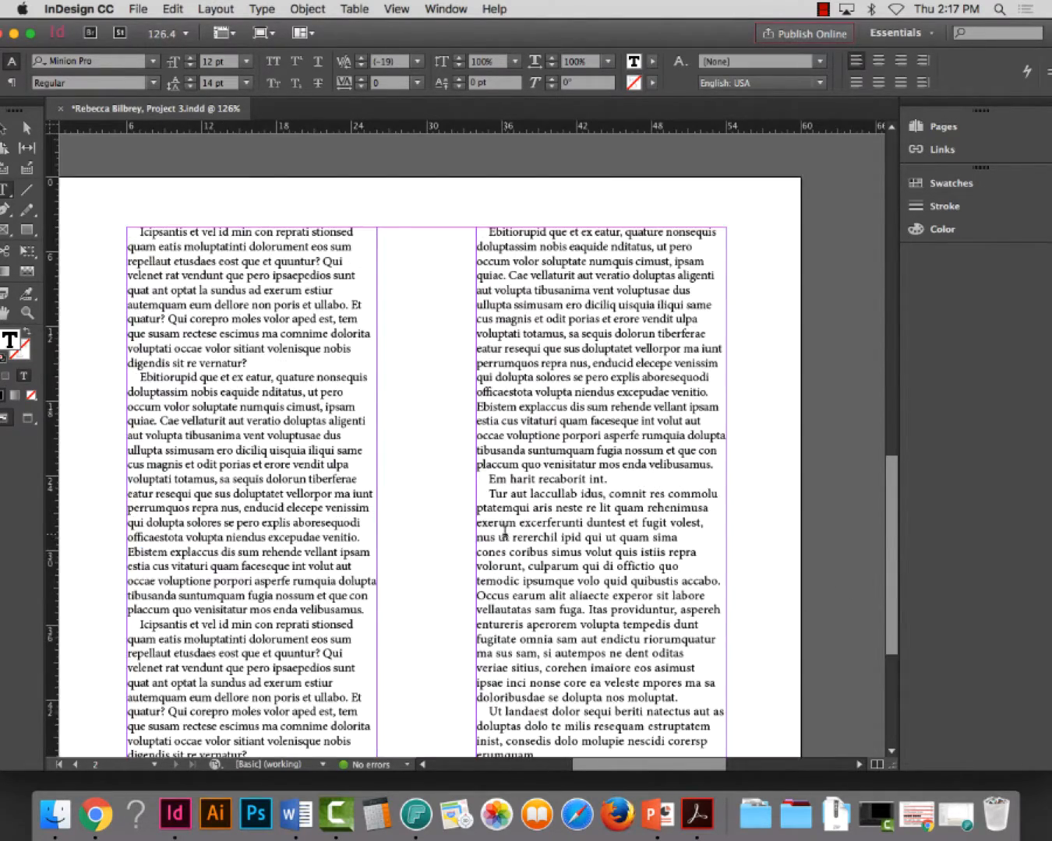
scroll(505, 532, "down", 1)
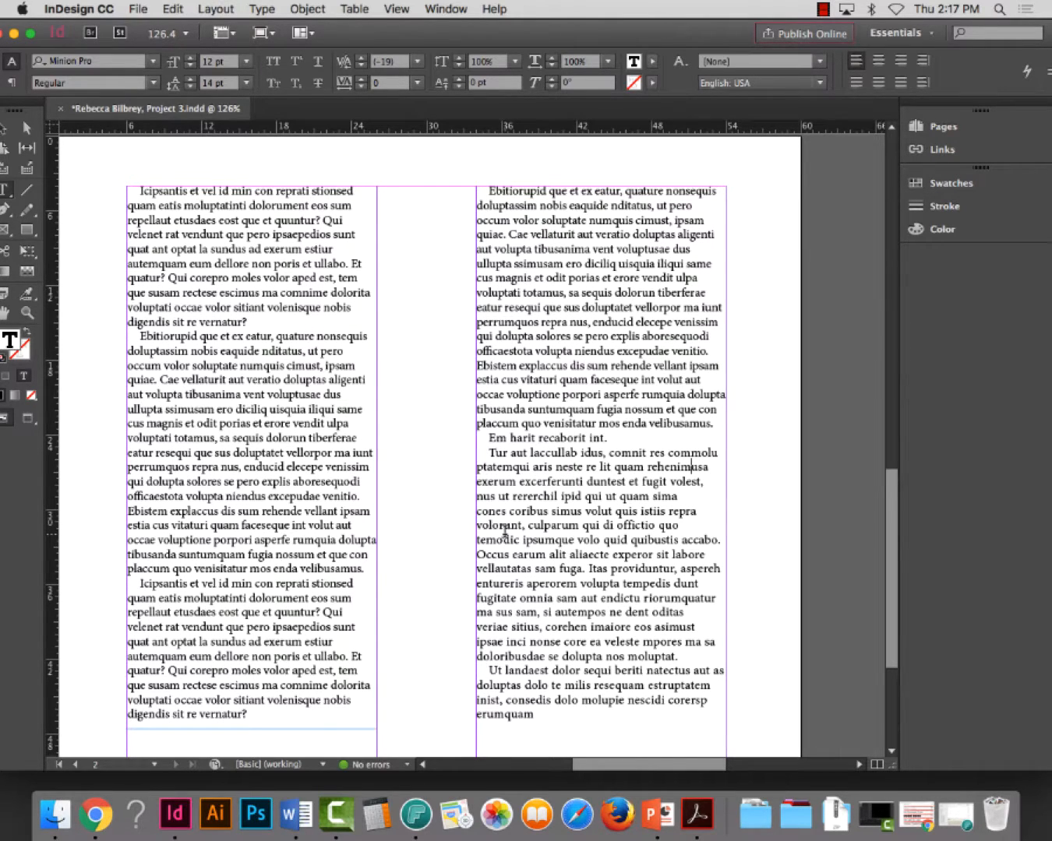
key("super+s")
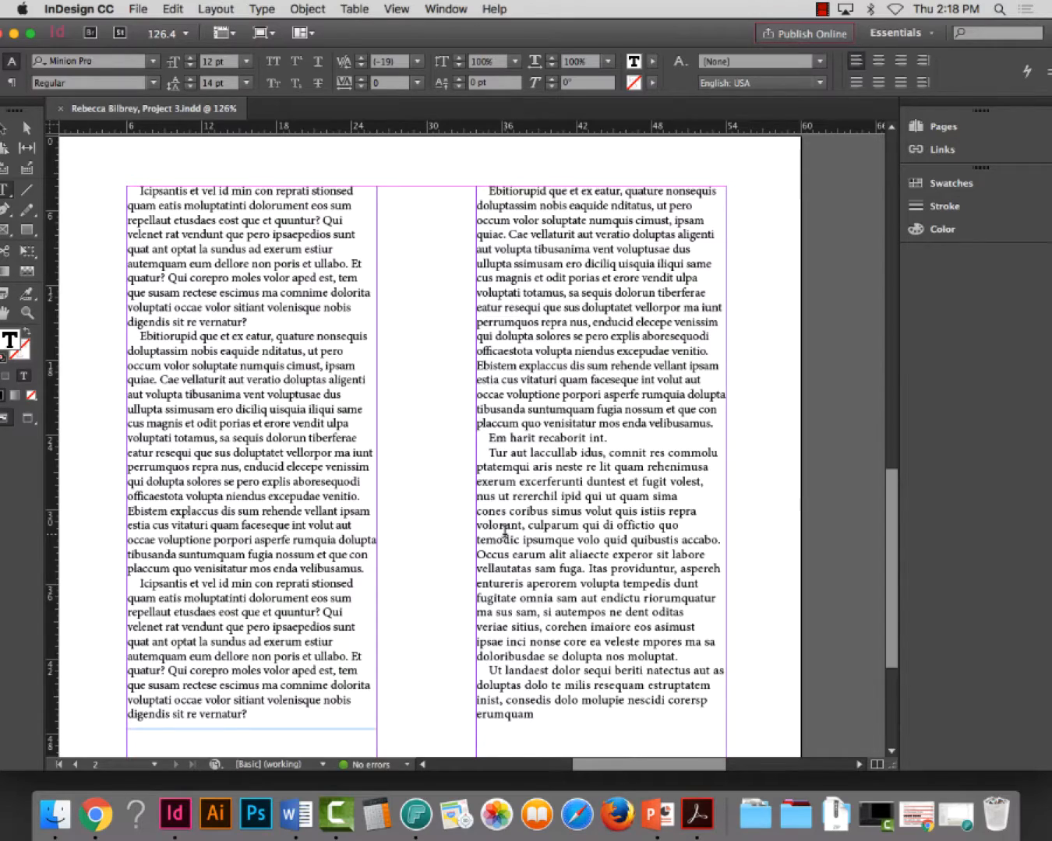
Examine the tight letterspacing and free-font samples on page 1, then return to the two-column text on page 2
scroll(780, 521, "up", 5)
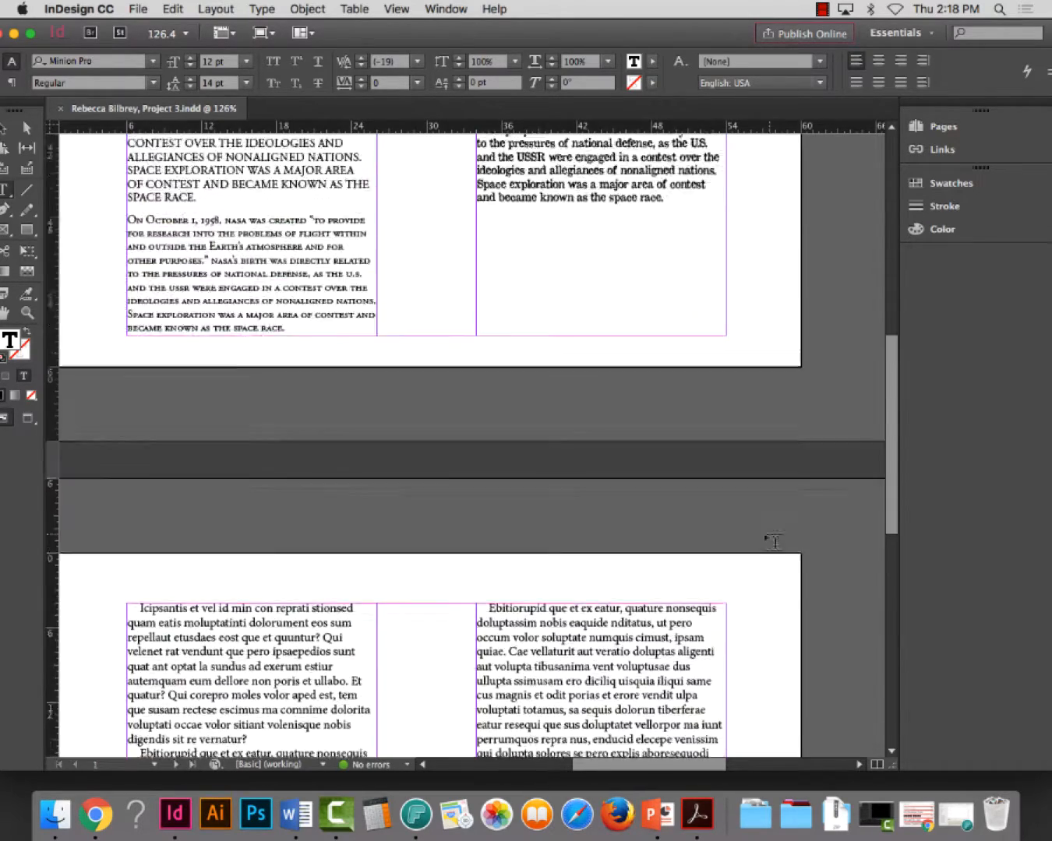
scroll(773, 541, "up", 5)
triple_click(617, 395)
left_click(617, 397)
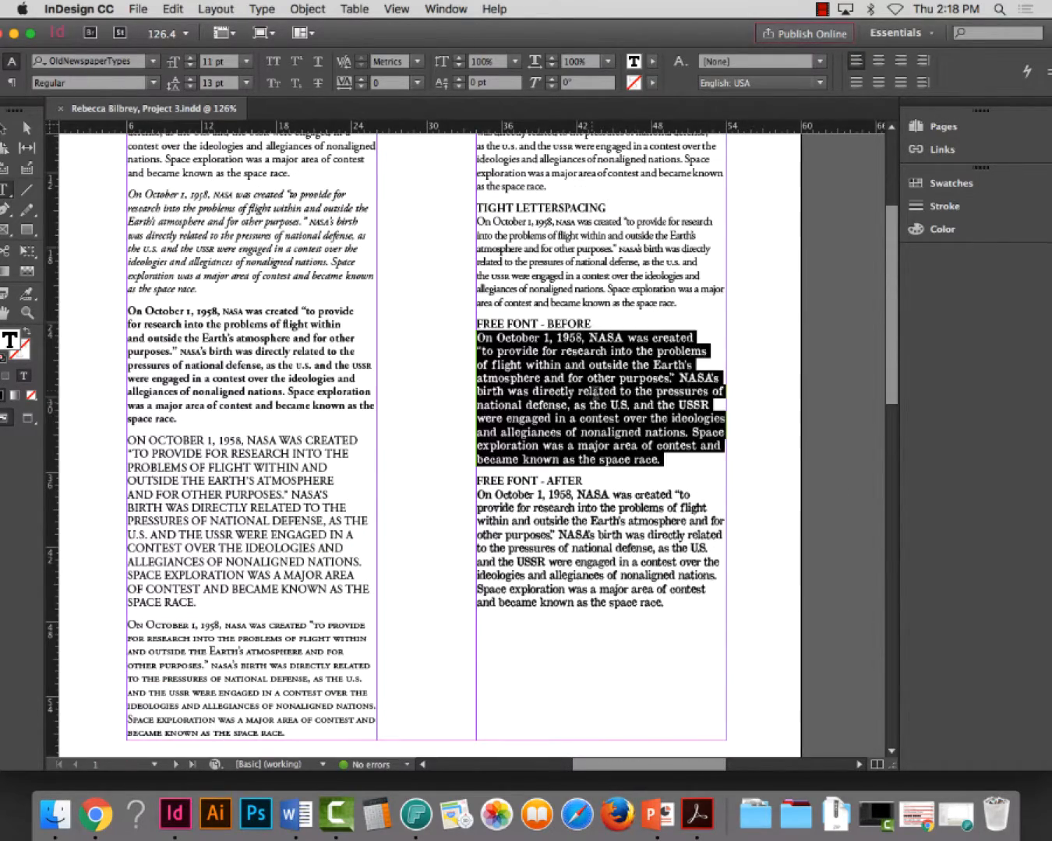
scroll(559, 291, "up", 1)
triple_click(568, 318)
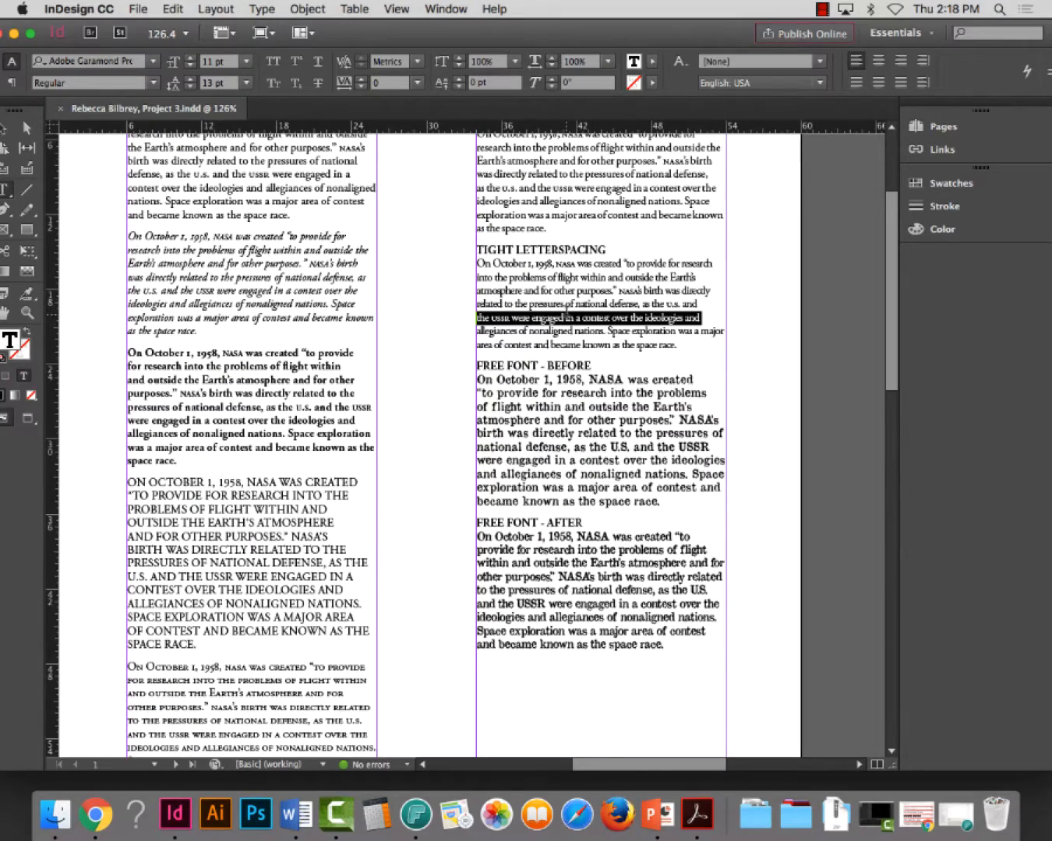
scroll(521, 516, "down", 18)
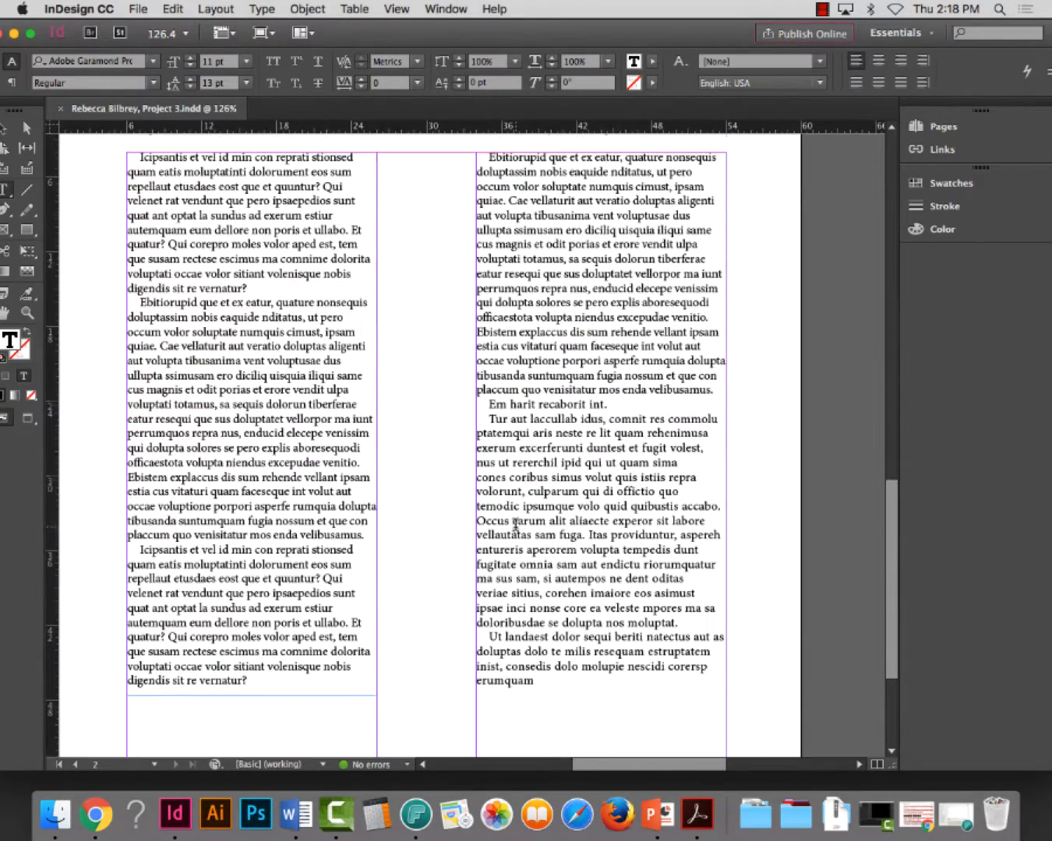
scroll(515, 524, "up", 1)
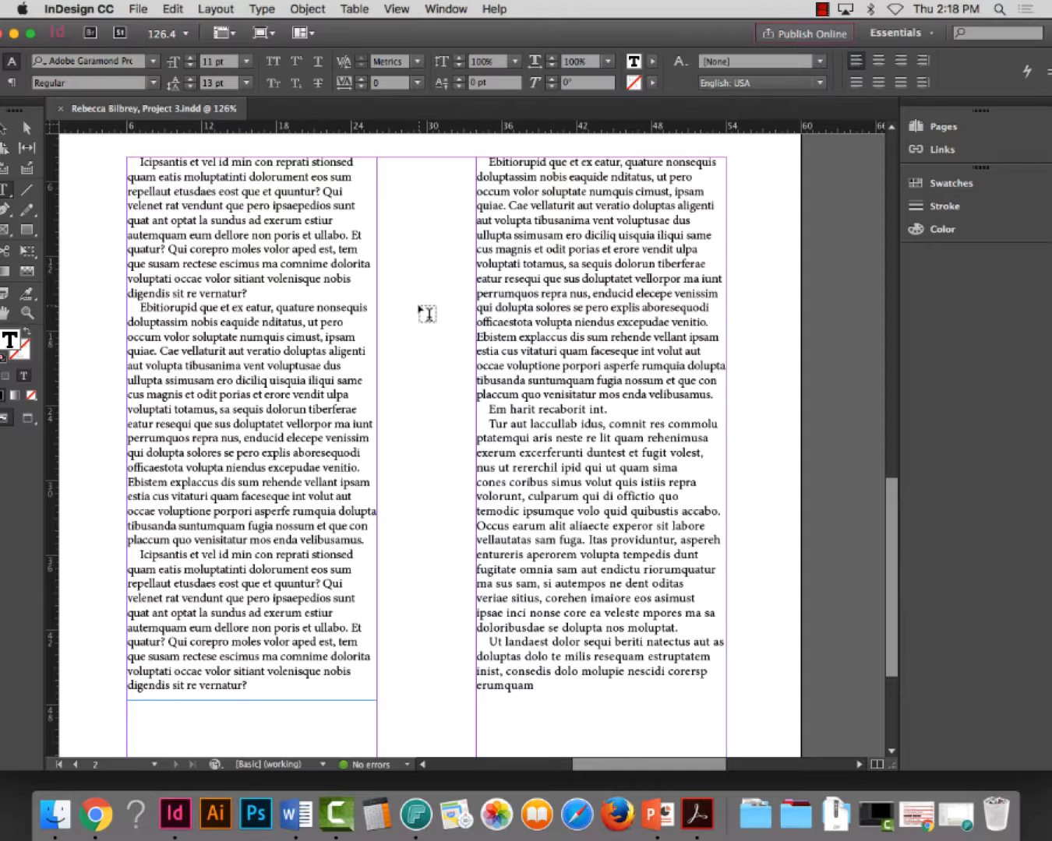
Delete the words "sit" and "re" from the last line of the first paragraph in page 2's first column
left_click_drag(249, 293, 122, 295)
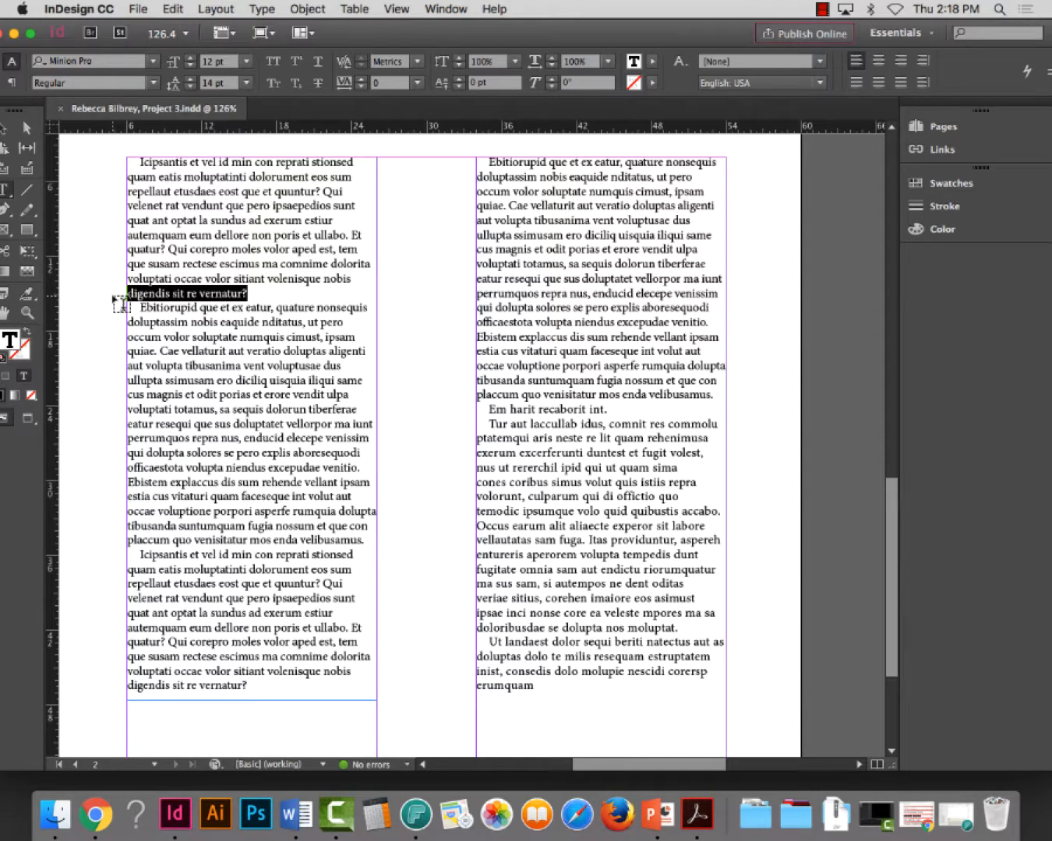
left_click_drag(247, 293, 126, 291)
double_click(179, 293)
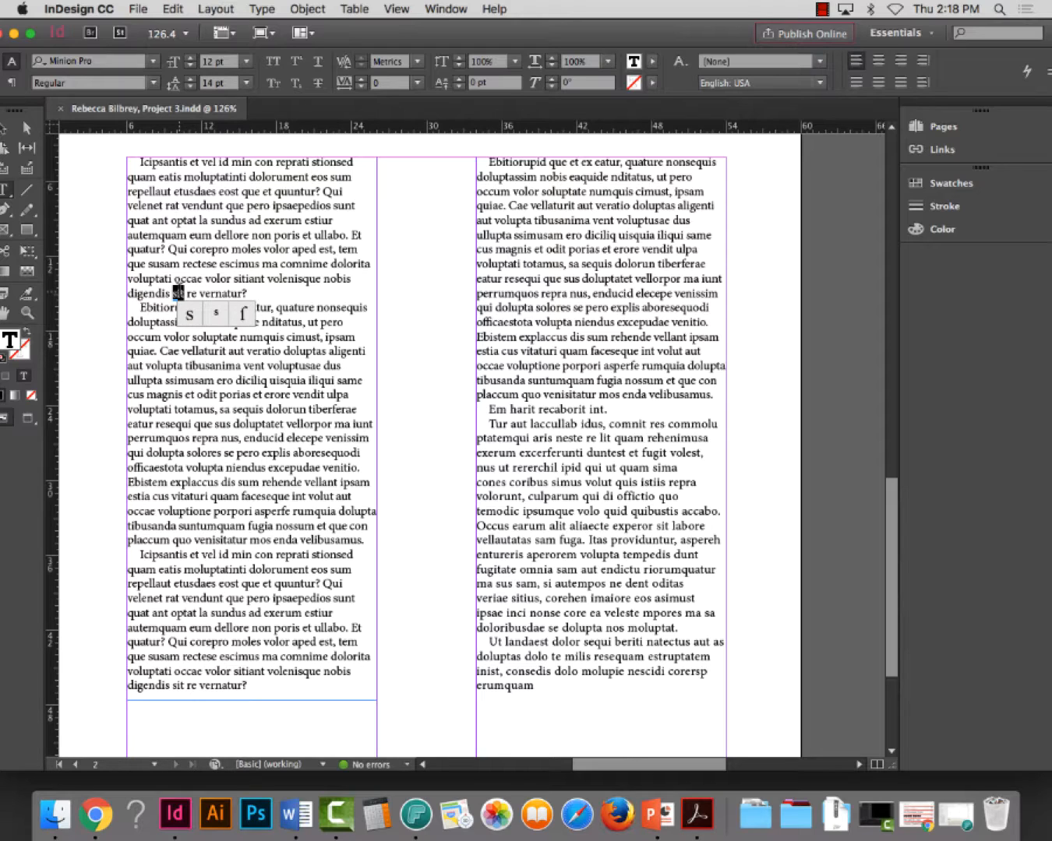
key("BackSpace")
double_click(179, 296)
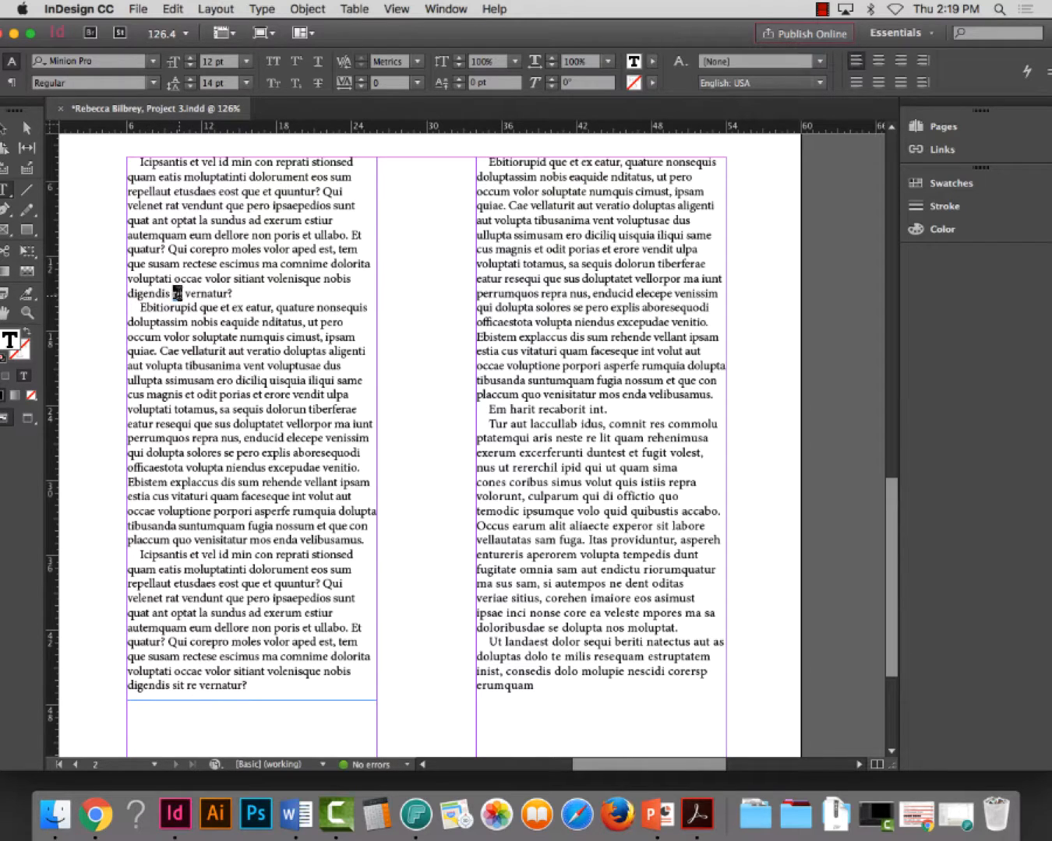
left_click(178, 293)
left_click(186, 293)
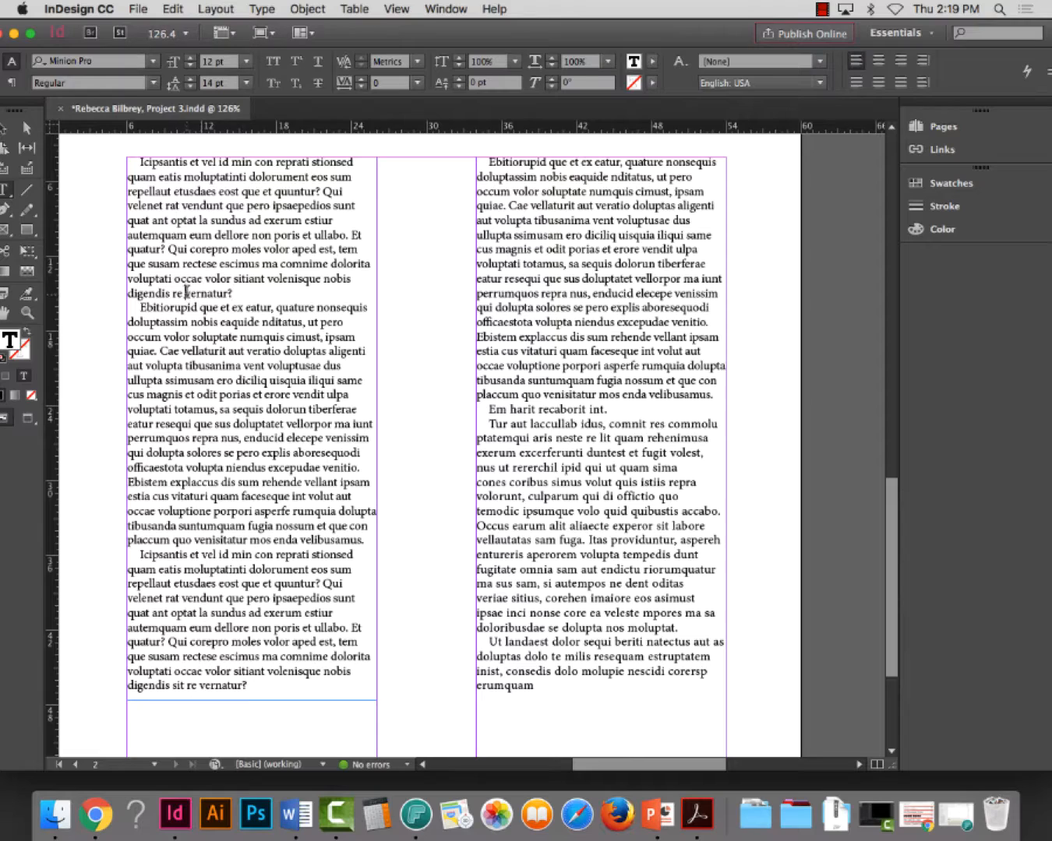
key("BackSpace")
key("BackSpace")
key("BackSpace")
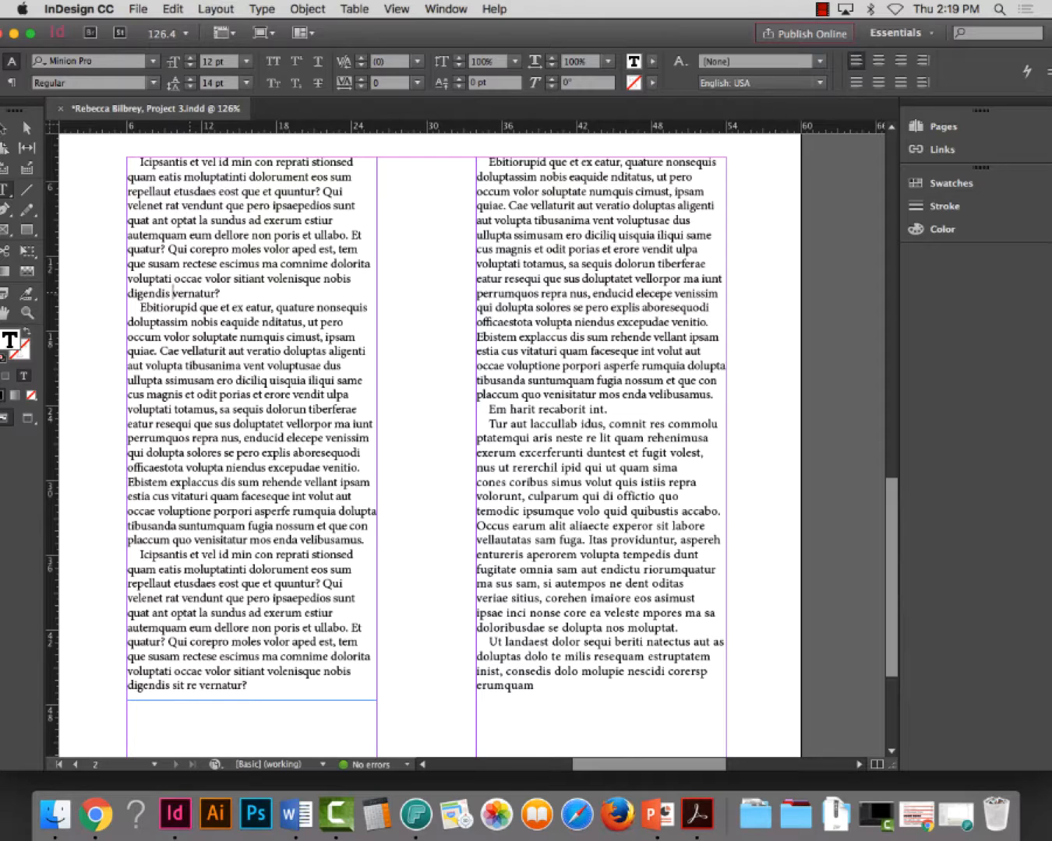
Delete "digendis" as well, leaving only "vernatur?" as the first paragraph's last line
key("shift+Left")
key("shift+Left")
key("shift+Left")
key("shift+Left")
key("shift+Left")
key("shift+Left")
key("shift+Left")
key("shift+Left")
key("shift+Left")
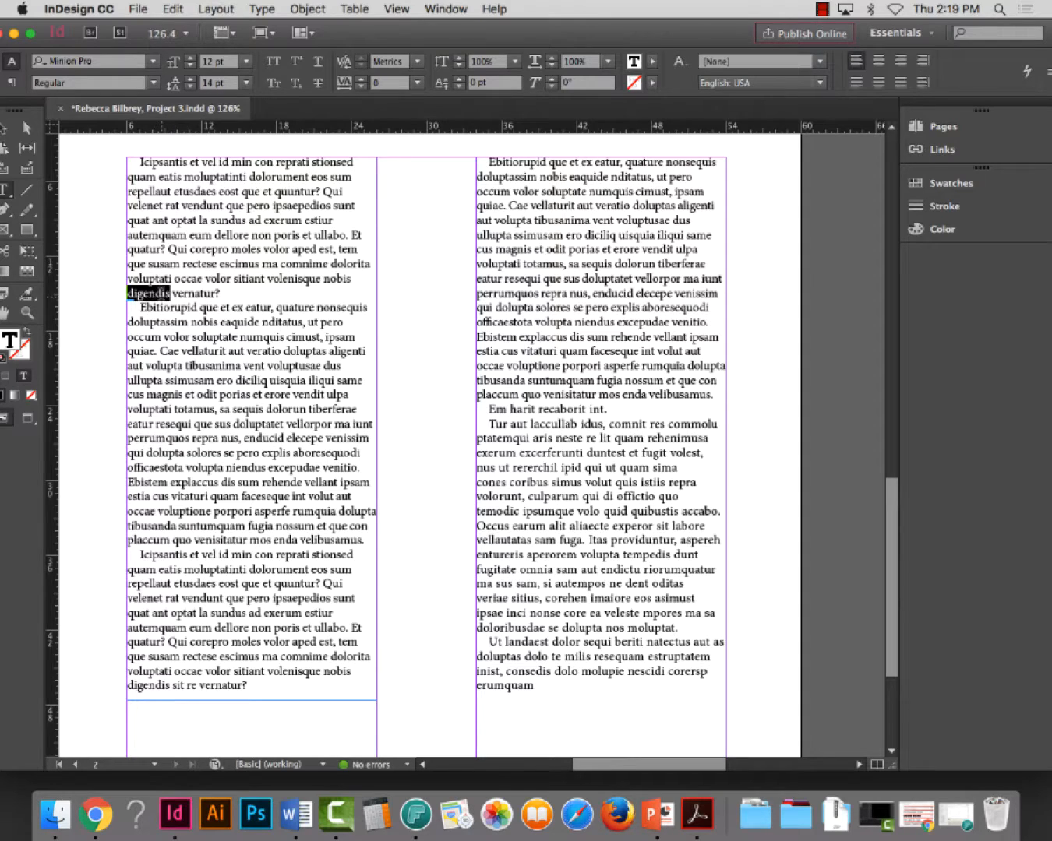
key("BackSpace")
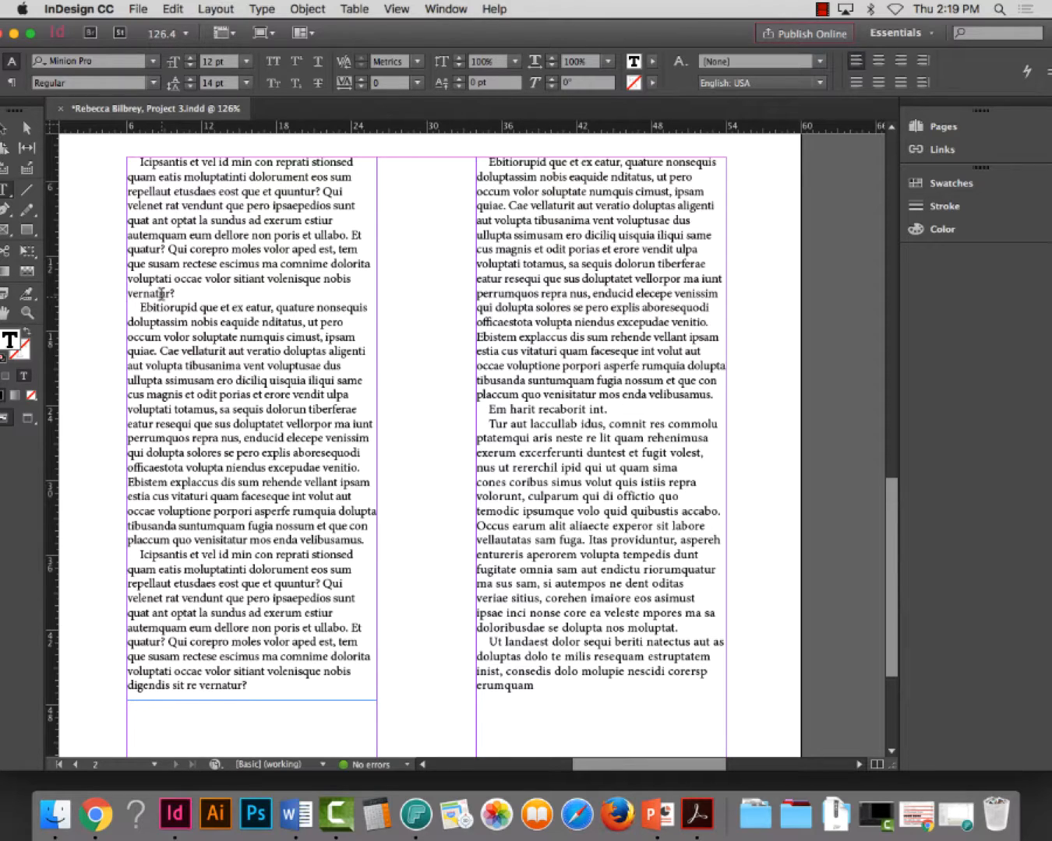
Delete page 2 from the document, fit the remaining page in view and save the file
scroll(273, 318, "down", 4)
scroll(299, 356, "up", 20)
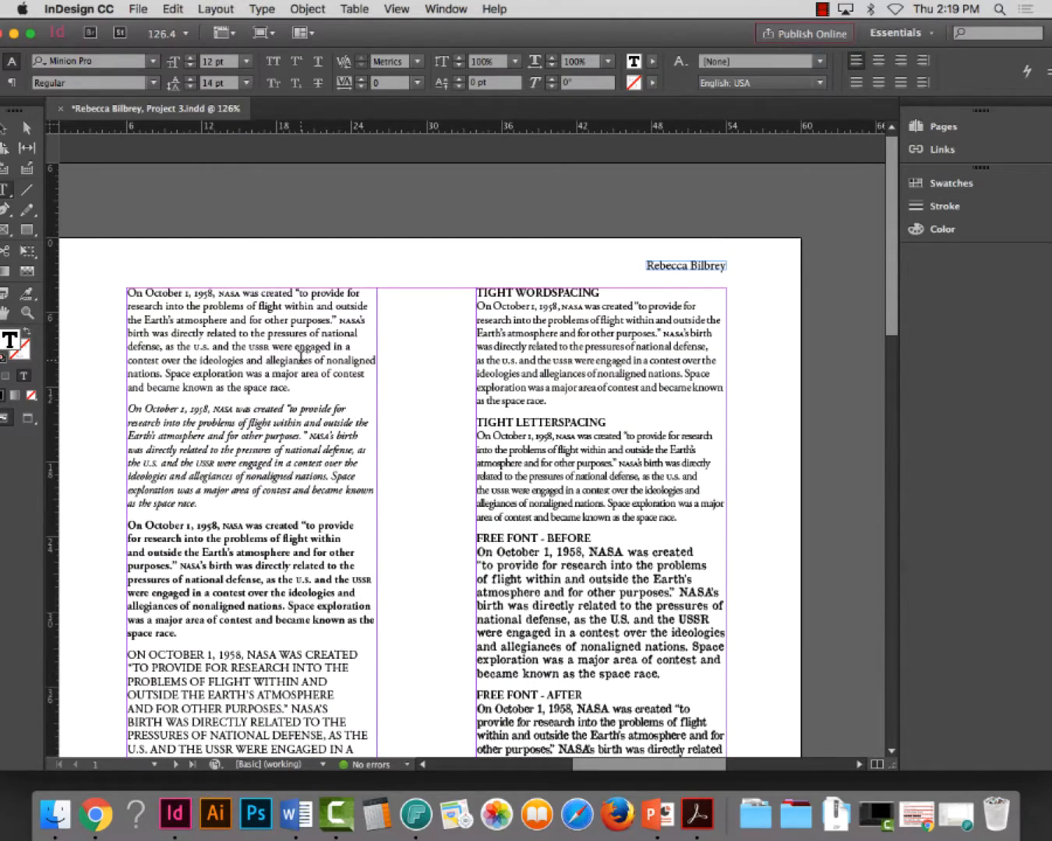
key("super+s")
left_click(941, 126)
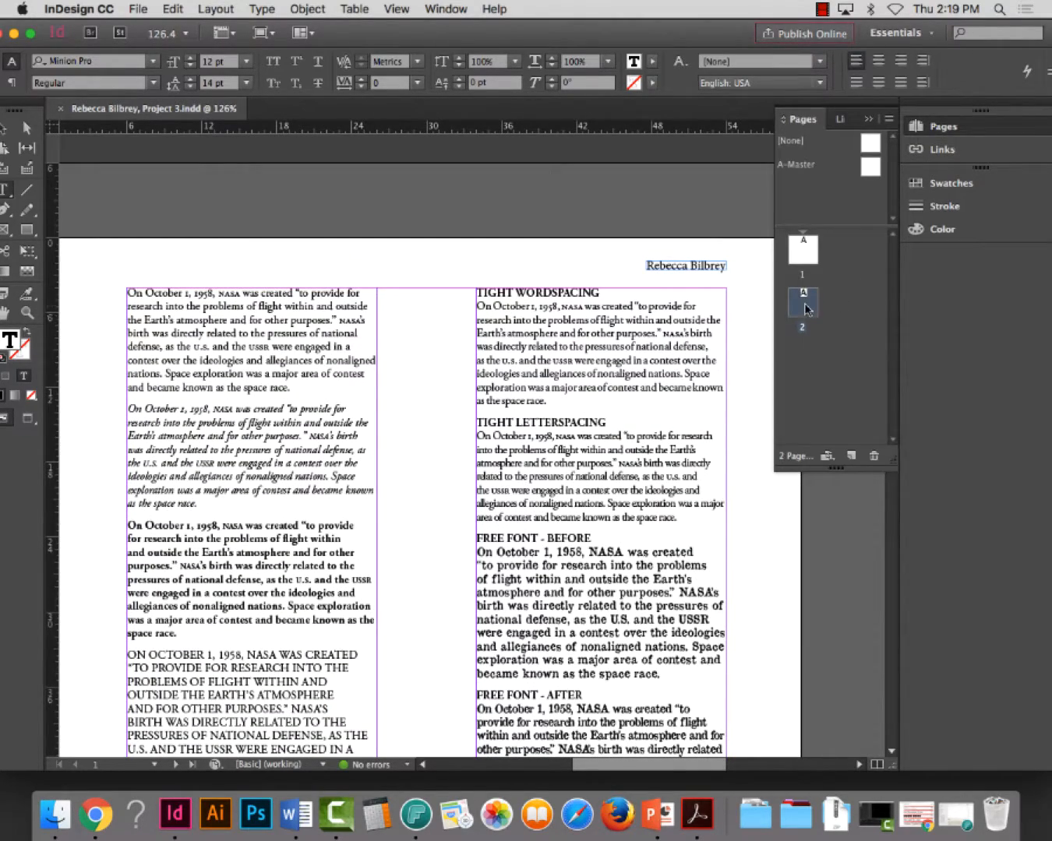
left_click(875, 456)
left_click(672, 465)
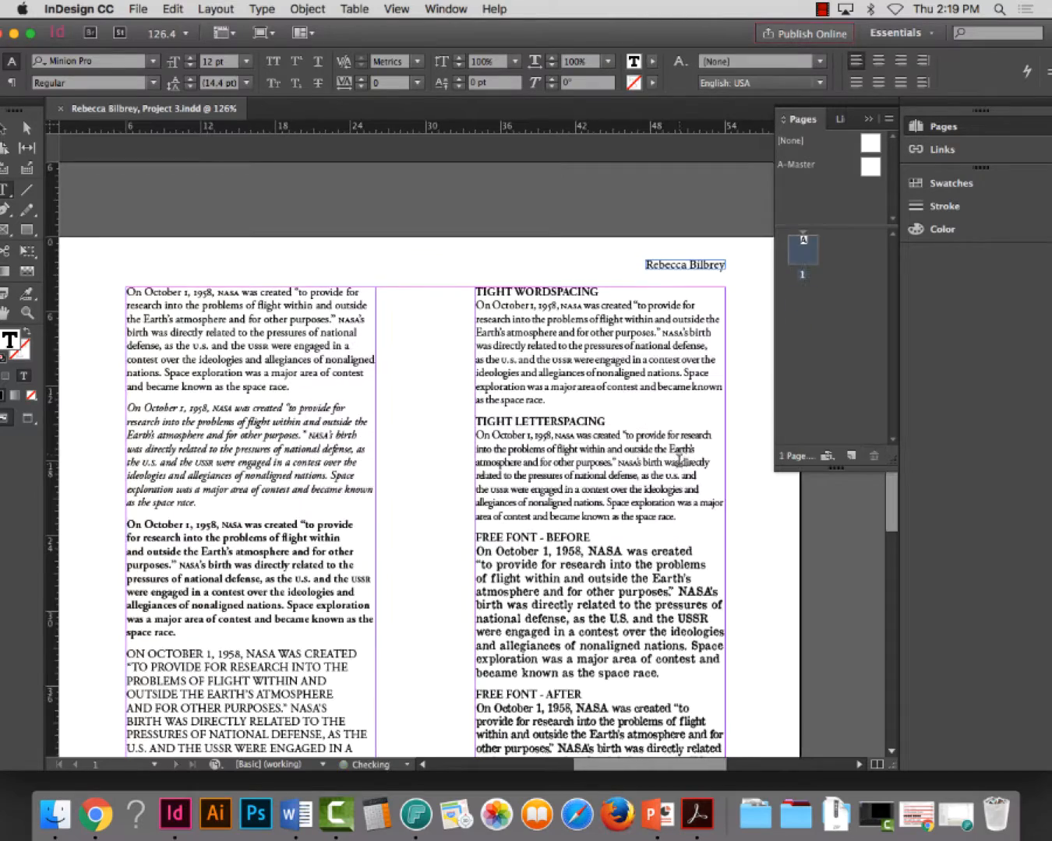
scroll(648, 342, "down", 5)
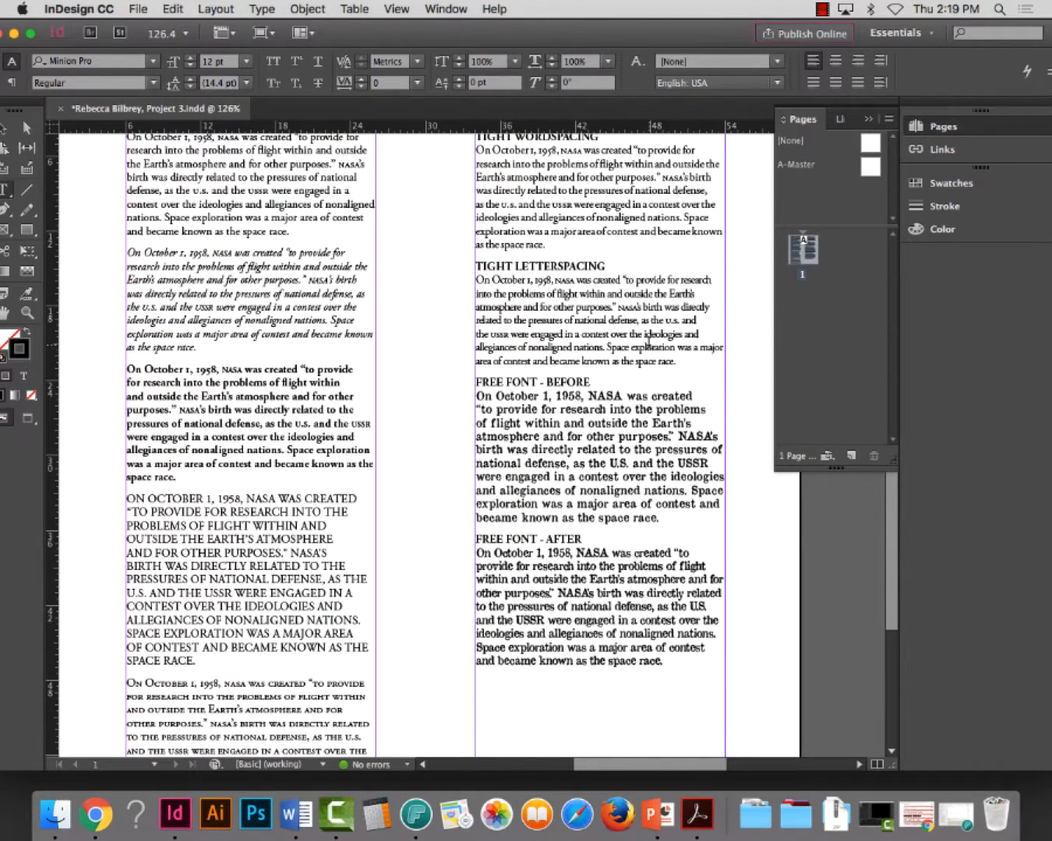
key("super+0")
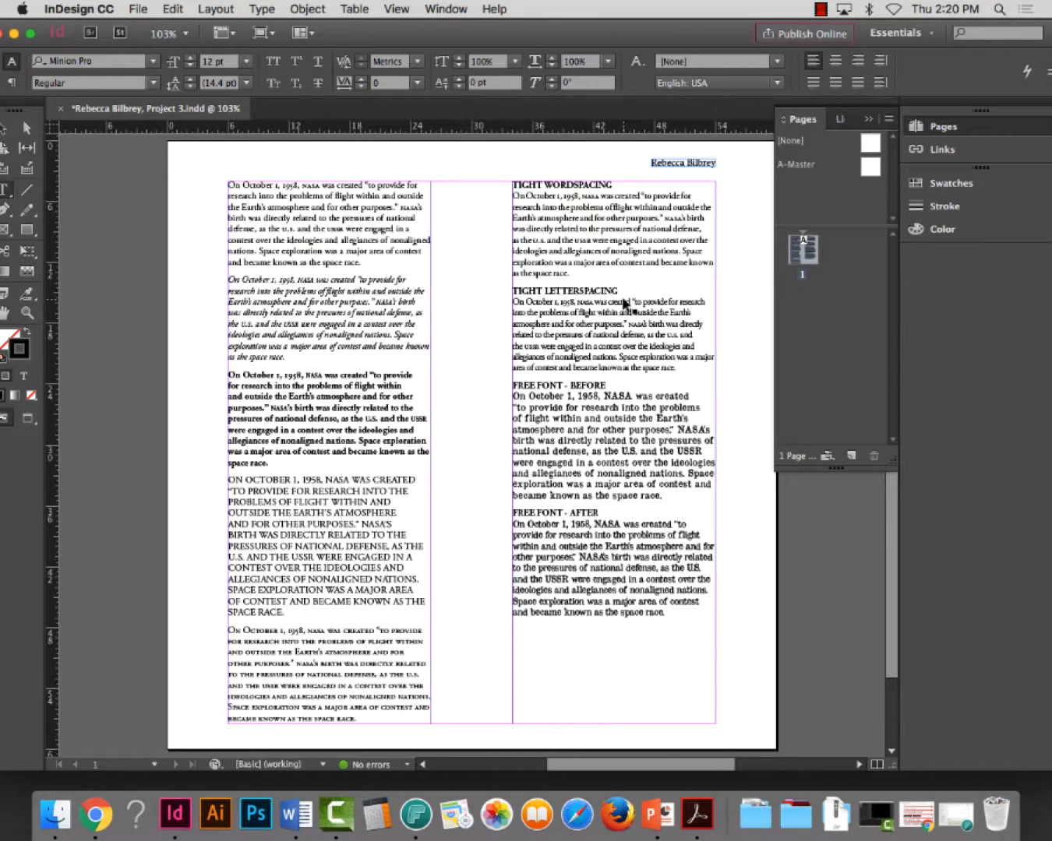
key("super+s")
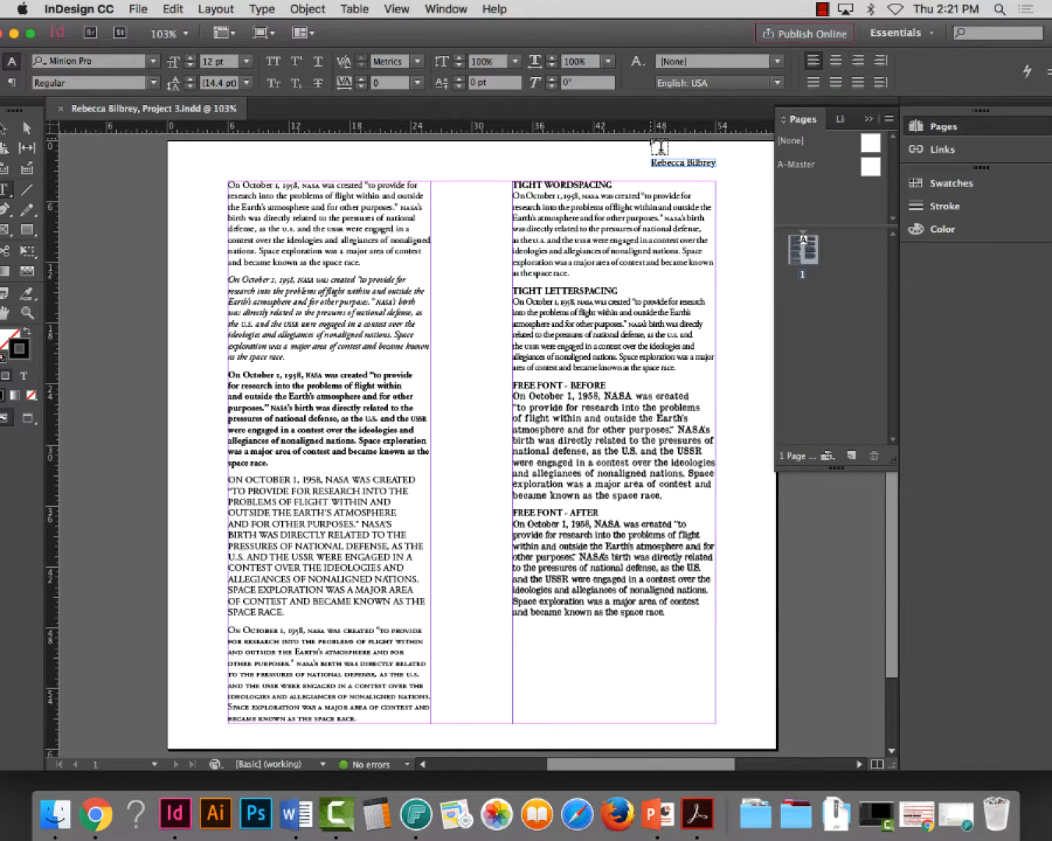
Open the document's print settings and set the paper size to Tabloid
left_click(141, 9)
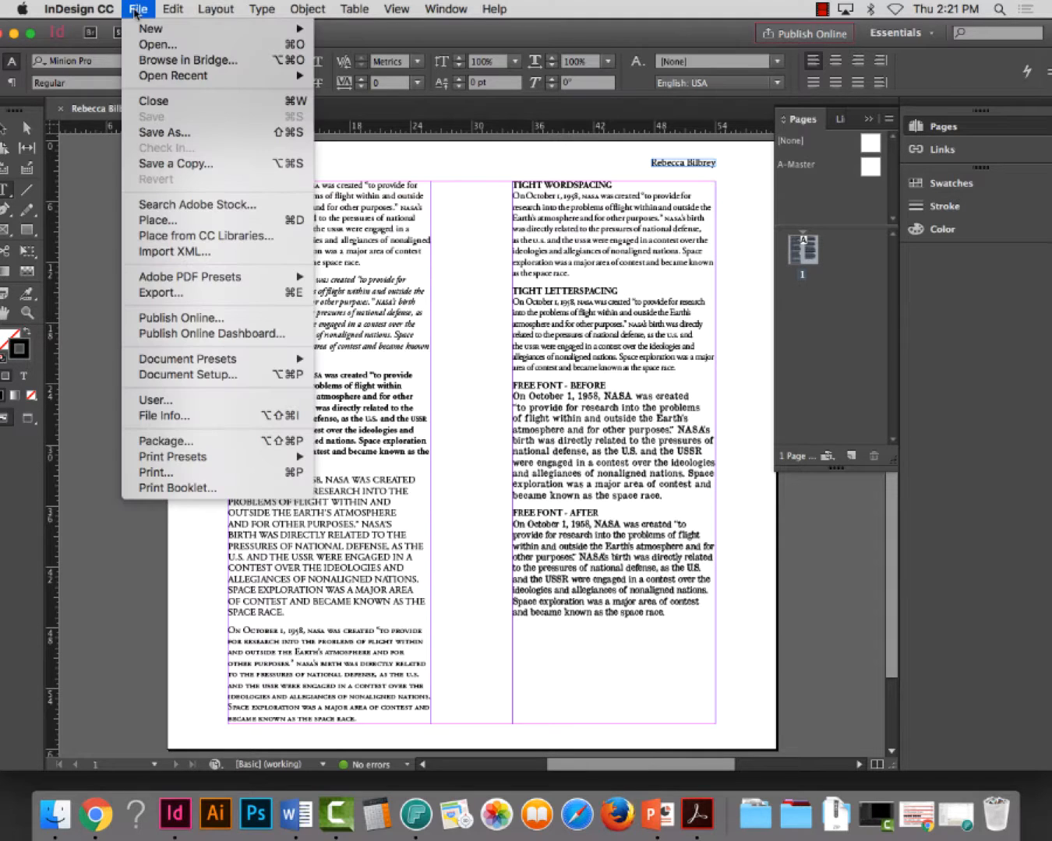
left_click(166, 479)
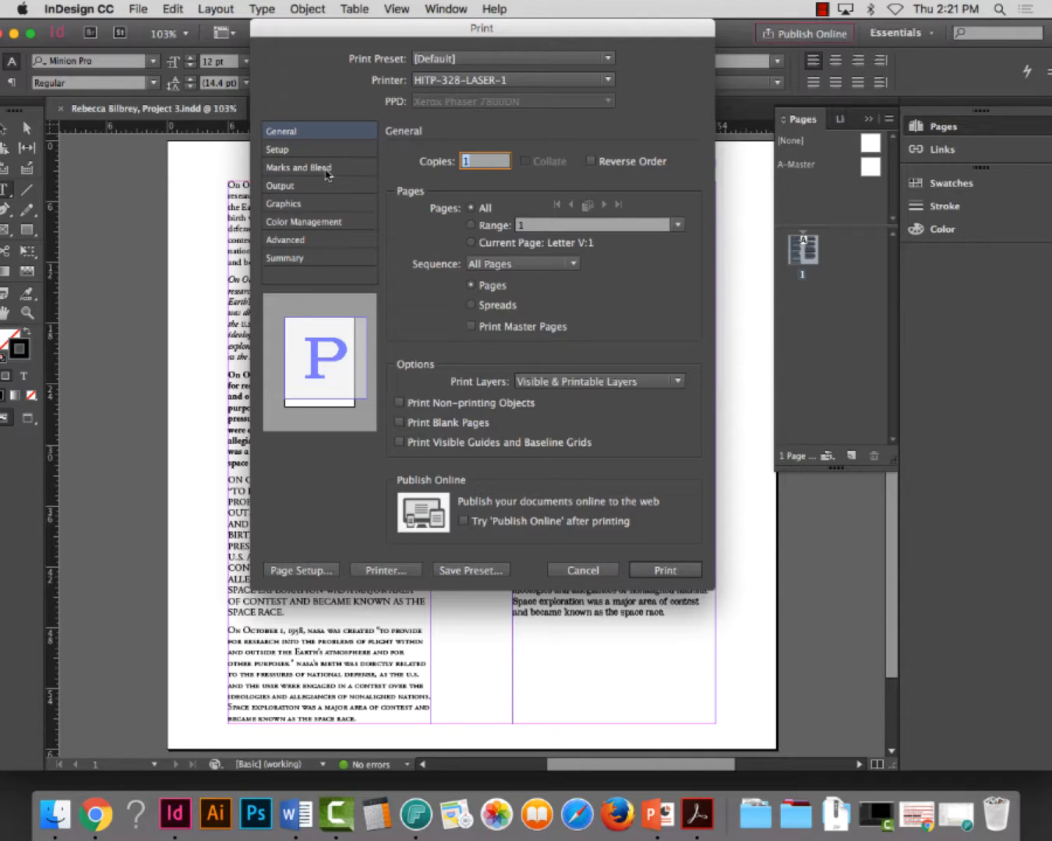
left_click(292, 152)
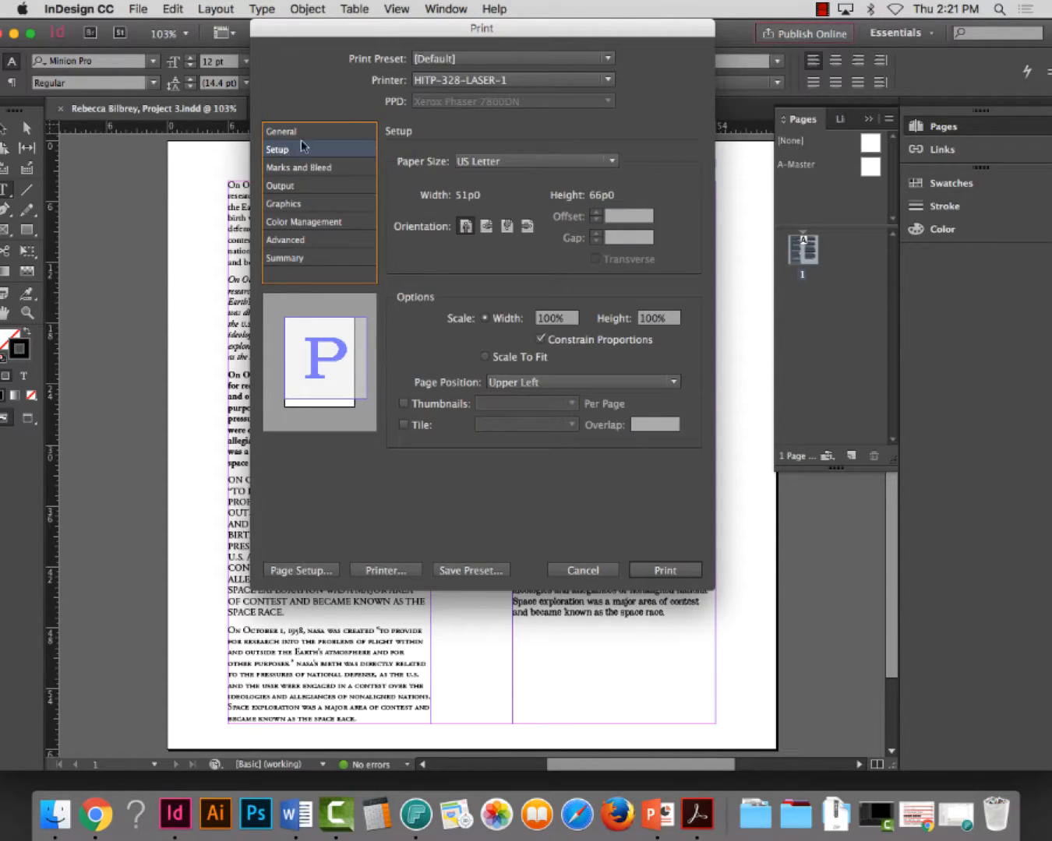
left_click(506, 162)
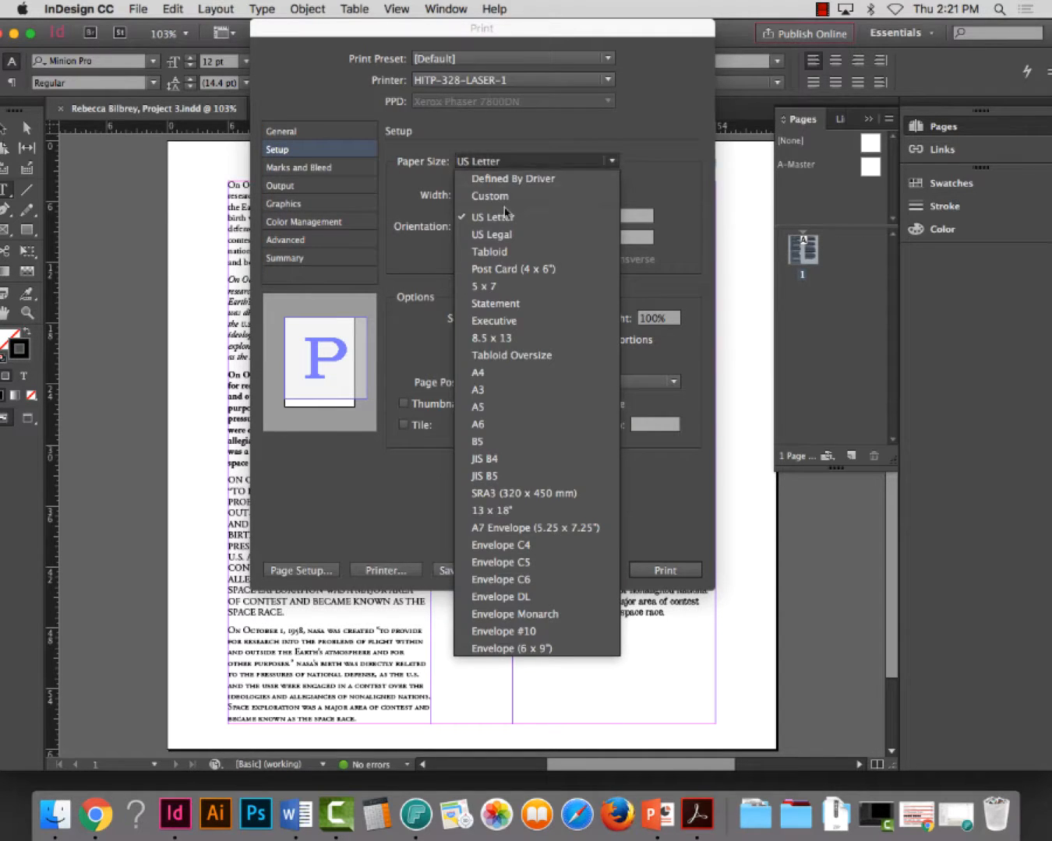
left_click(509, 253)
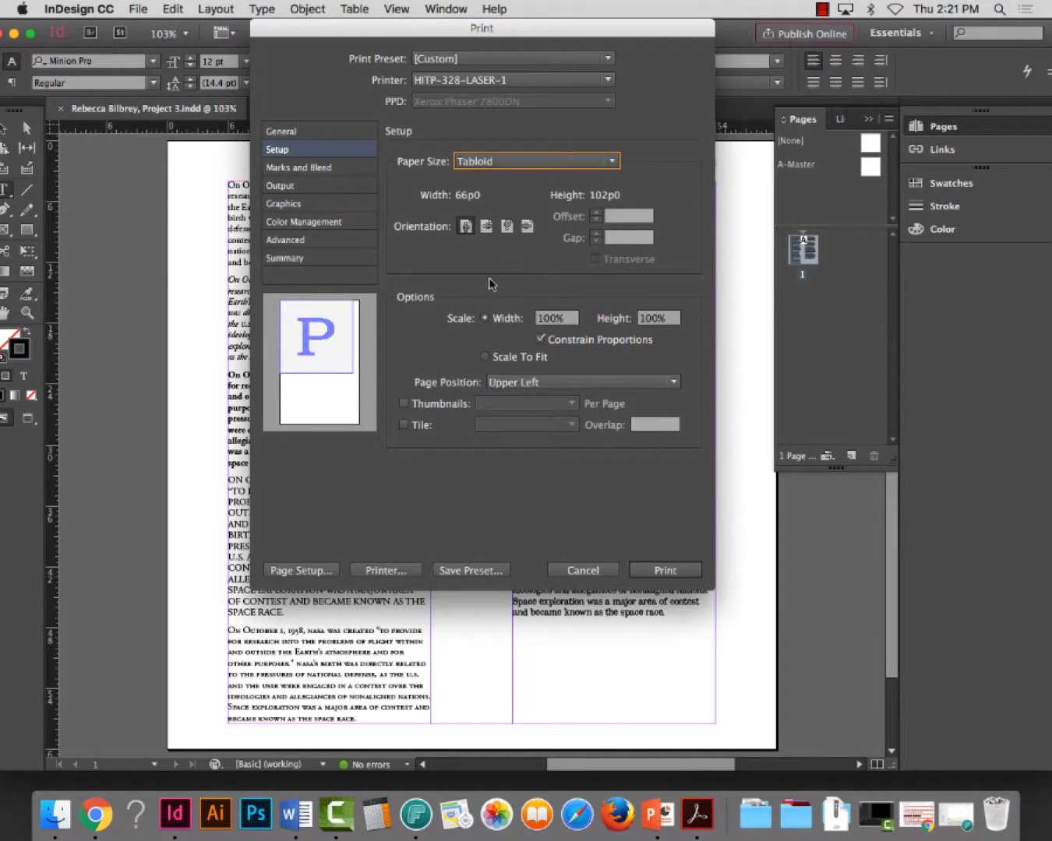
Set the print's page position to Centered and add crop marks
left_click(515, 383)
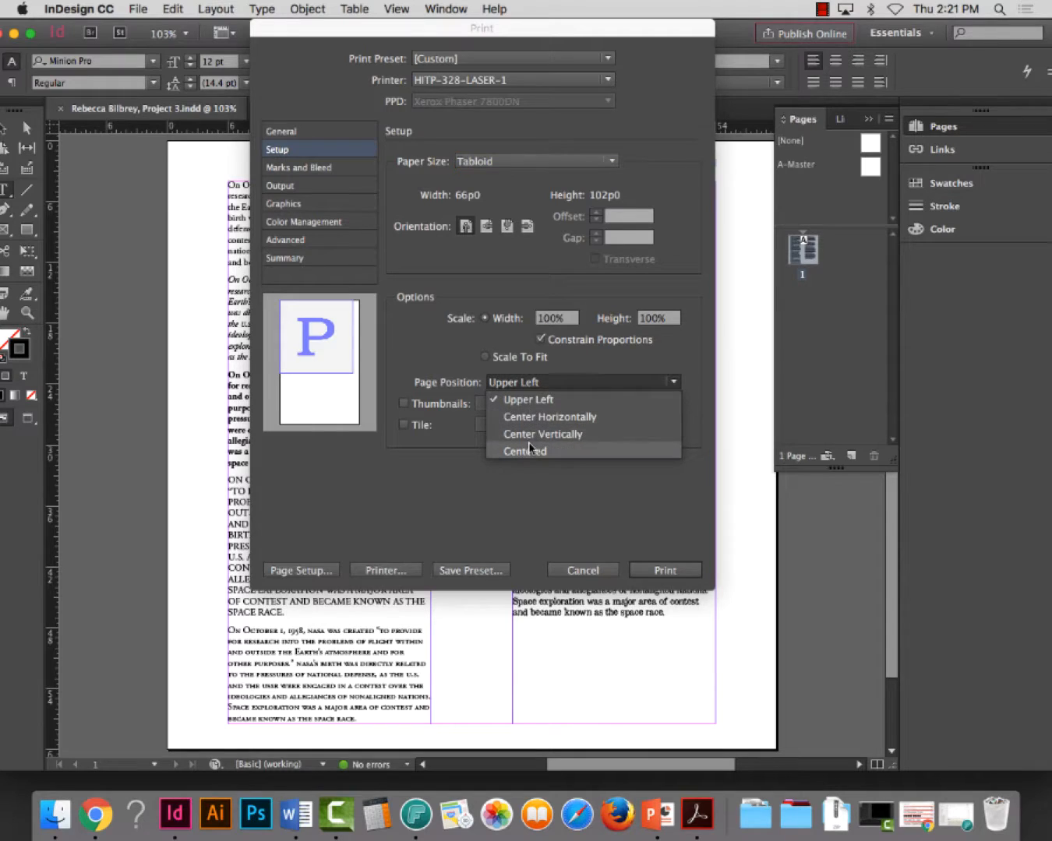
left_click(529, 452)
left_click(508, 385)
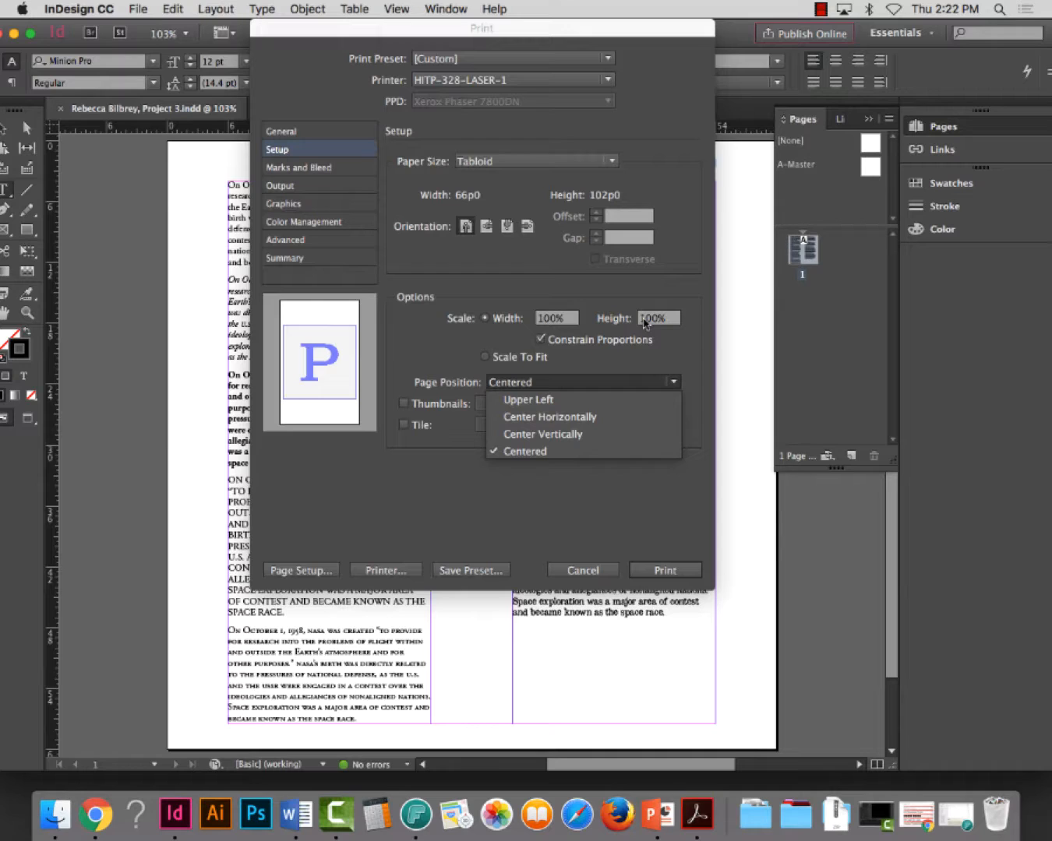
left_click(459, 474)
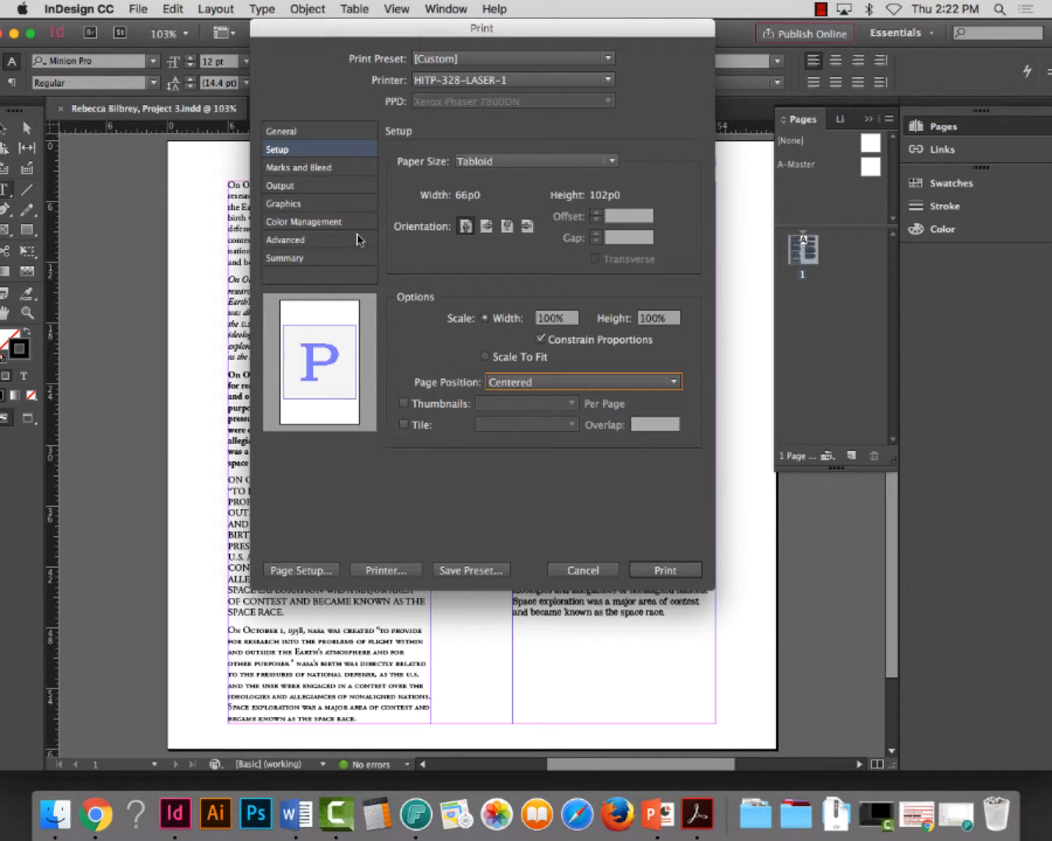
left_click(308, 169)
left_click(434, 199)
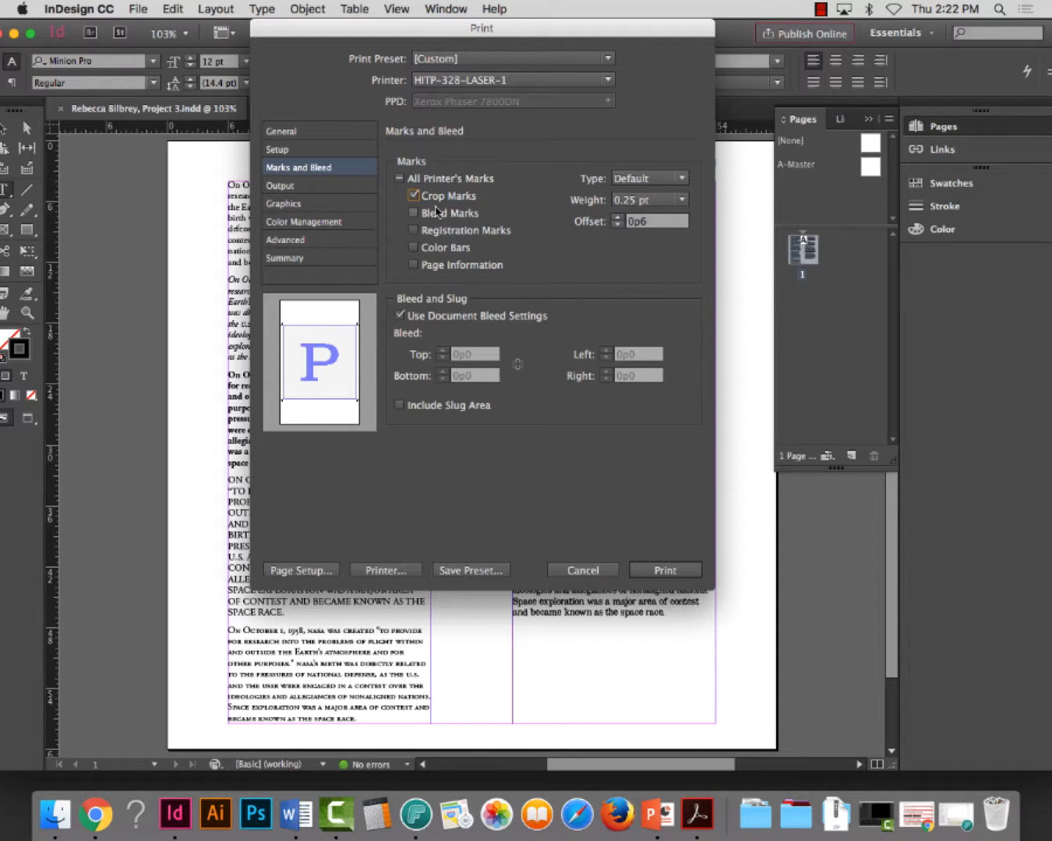
Set the print output color to Composite Gray with text printed as black
left_click(322, 186)
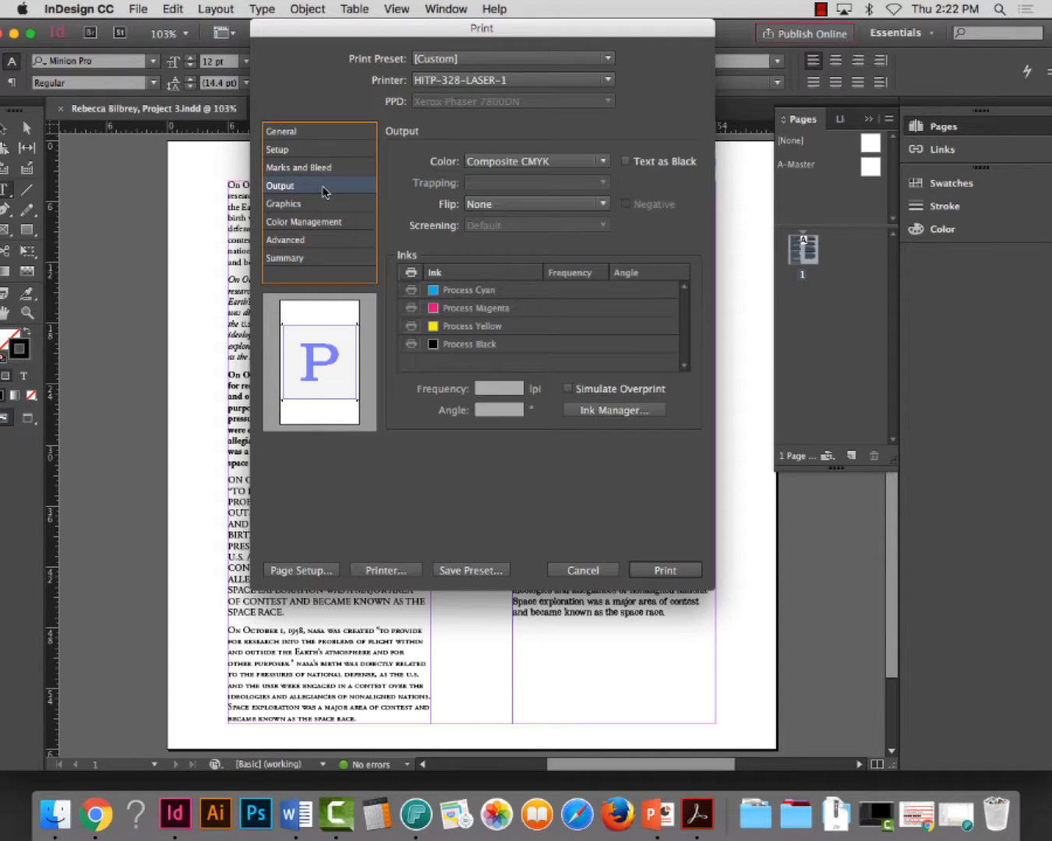
left_click(520, 164)
left_click(519, 196)
left_click(625, 160)
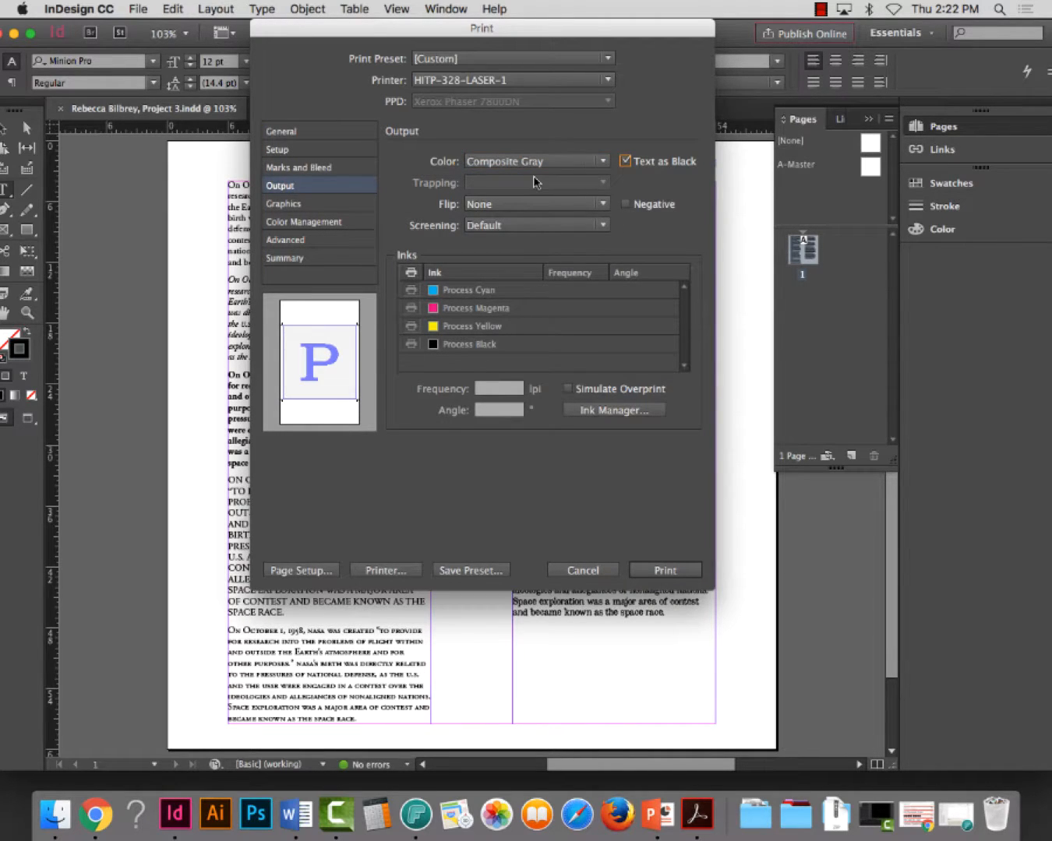
Review the Graphics, Color Management, Advanced and Summary print settings, then recheck Marks and Bleed
left_click(325, 207)
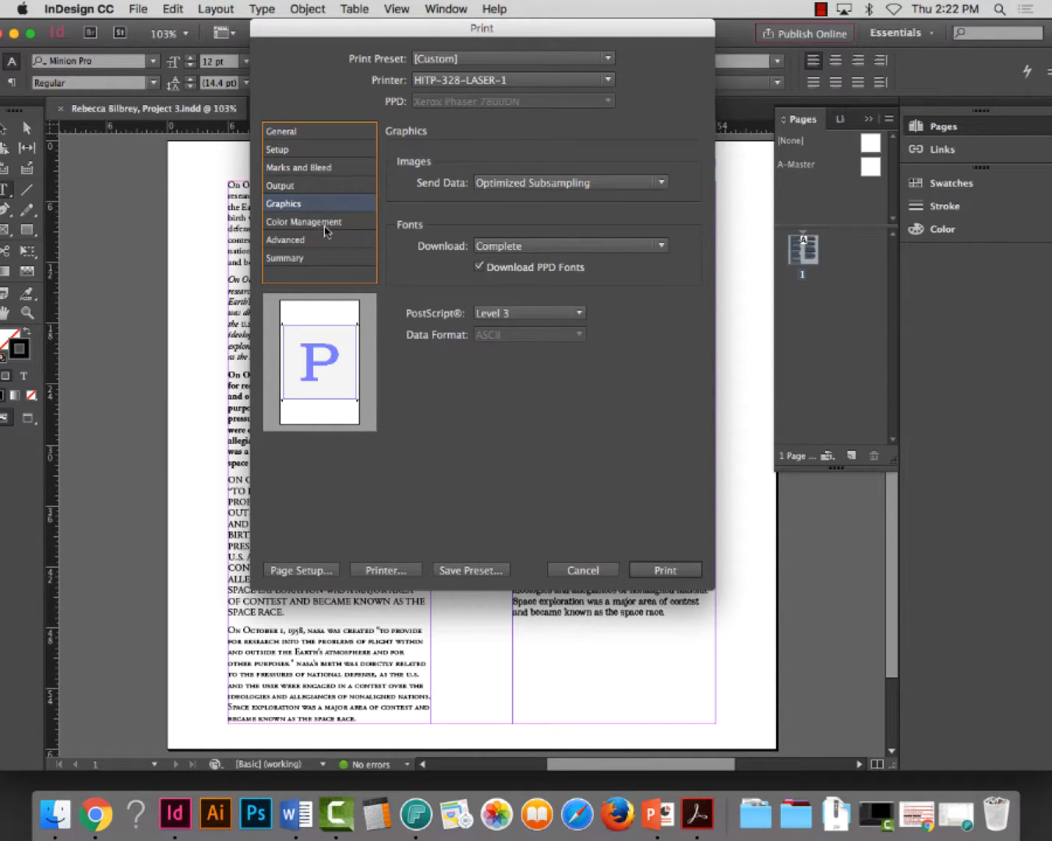
left_click(326, 223)
left_click(327, 241)
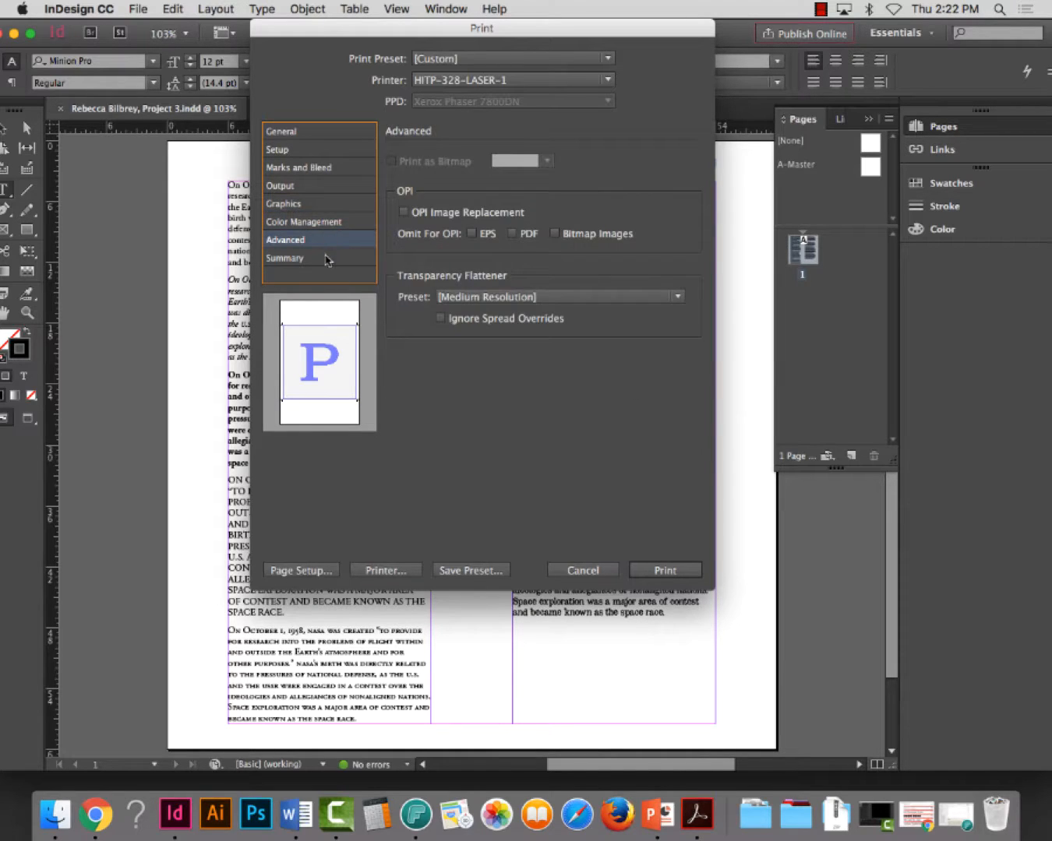
left_click(329, 260)
left_click(324, 243)
left_click(324, 262)
left_click(321, 172)
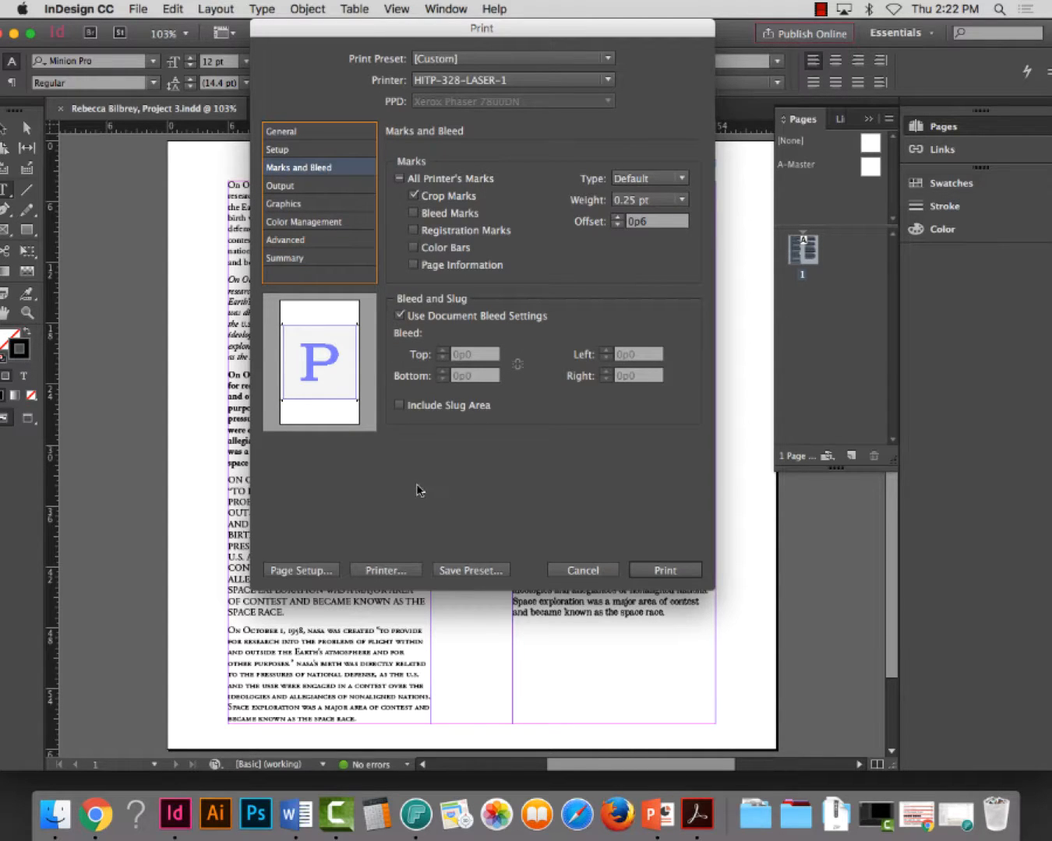
Open the printer's own settings, accept the print-conflict warning and turn off two-sided printing
left_click(377, 575)
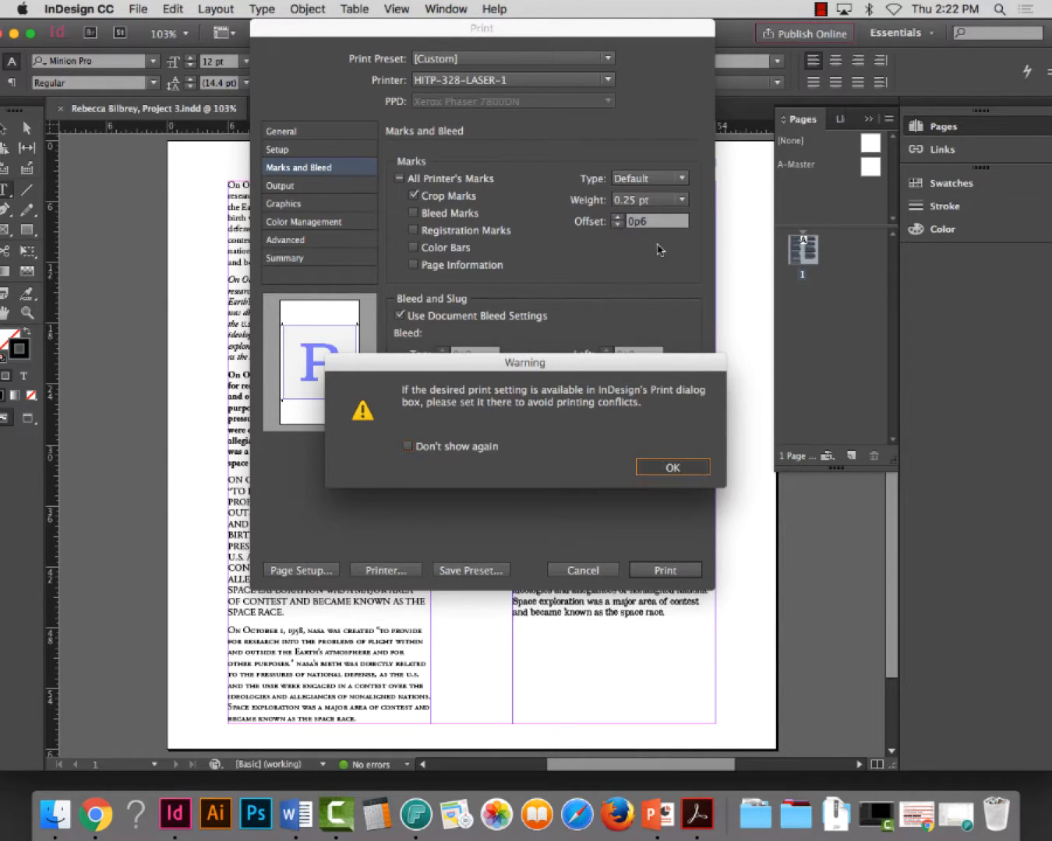
key("Return")
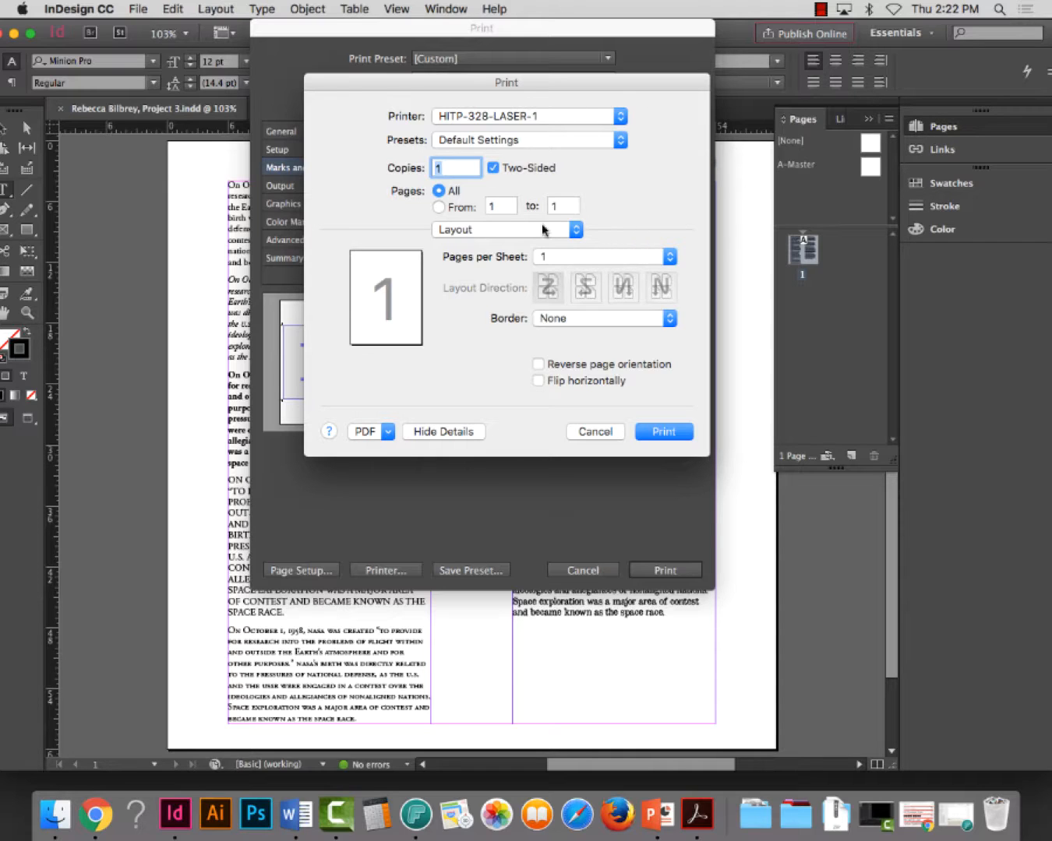
left_click(444, 433)
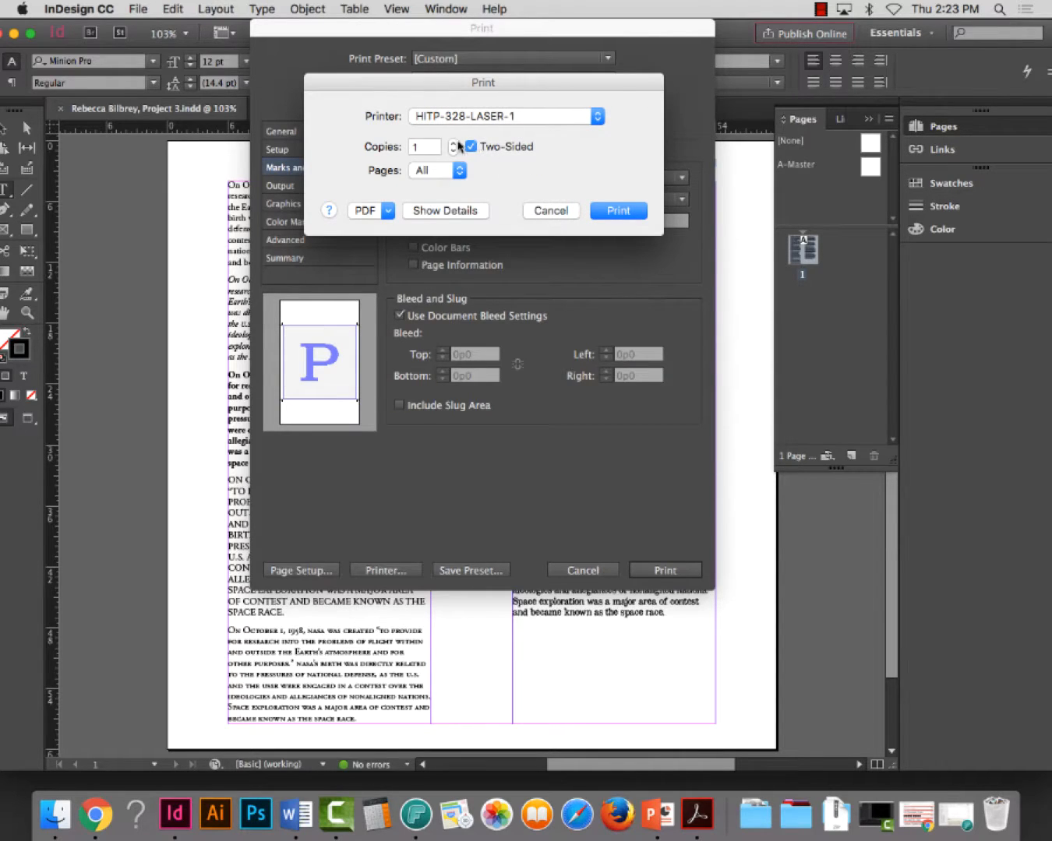
left_click(452, 211)
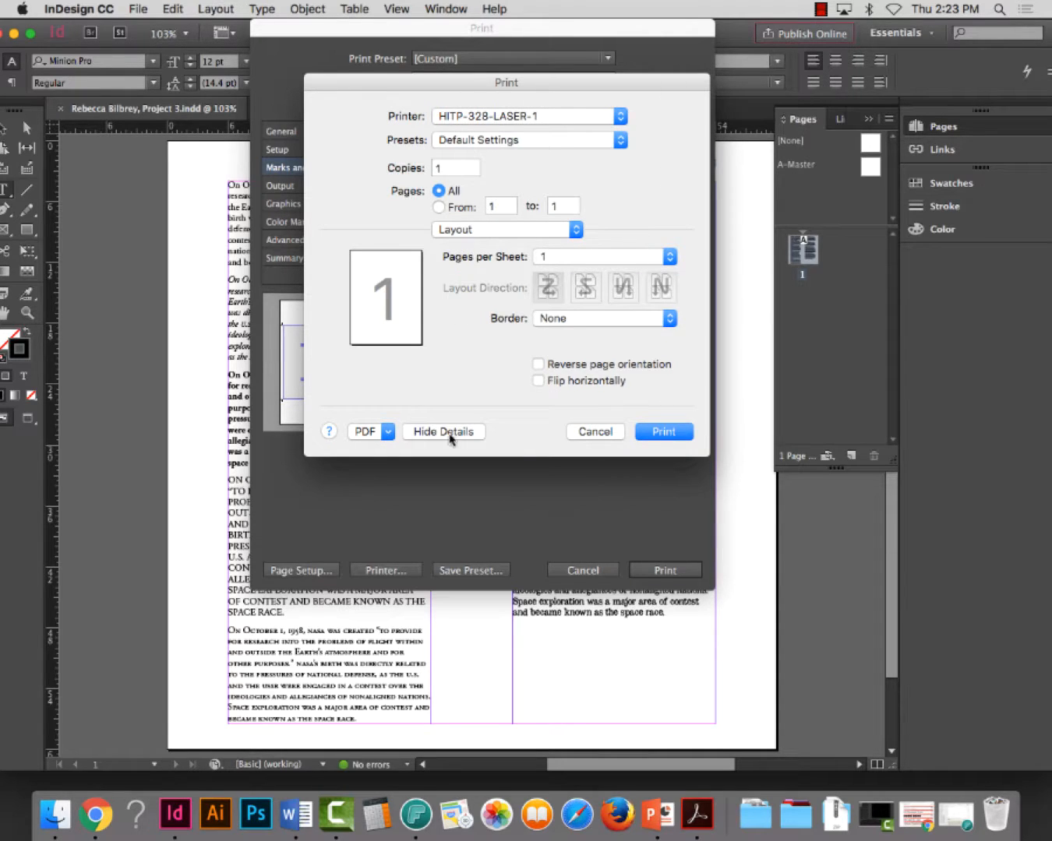
left_click(452, 433)
left_click(457, 214)
left_click(470, 433)
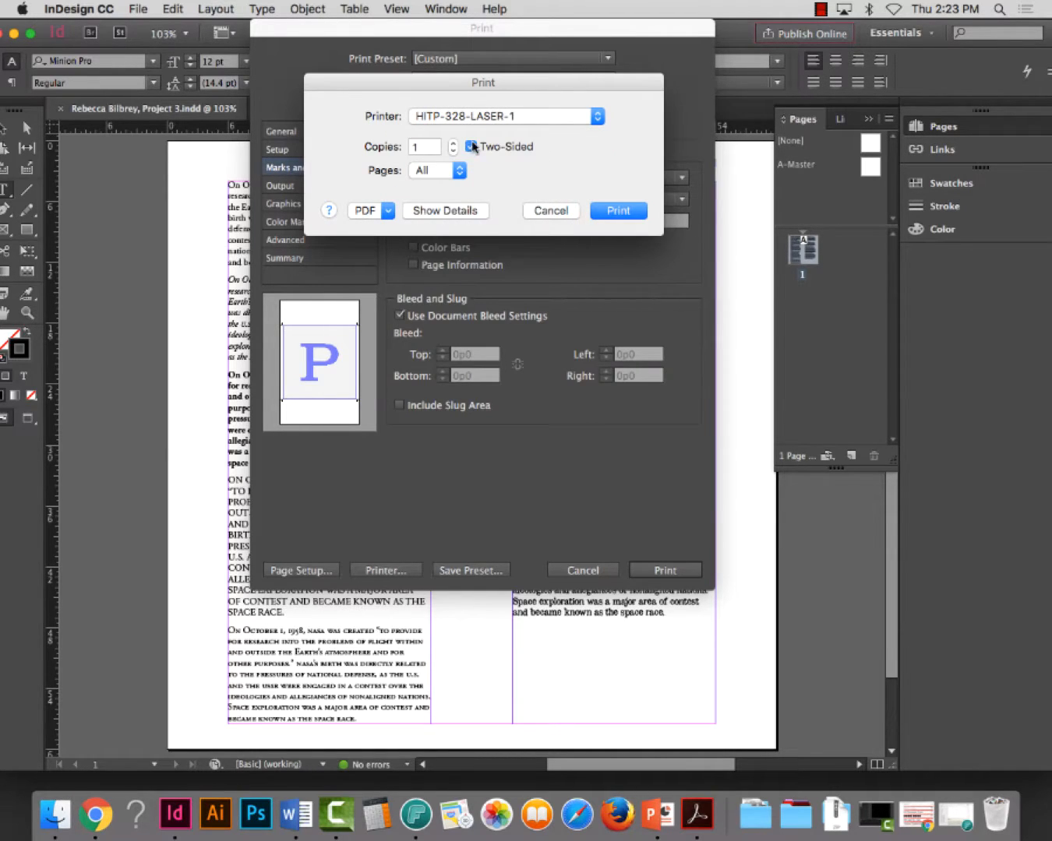
left_click(469, 145)
left_click(470, 211)
Review the printer's Color Matching, Paper Handling, Paper Feed, Cover Page and Xerox Features settings, ending on Layout
left_click(519, 231)
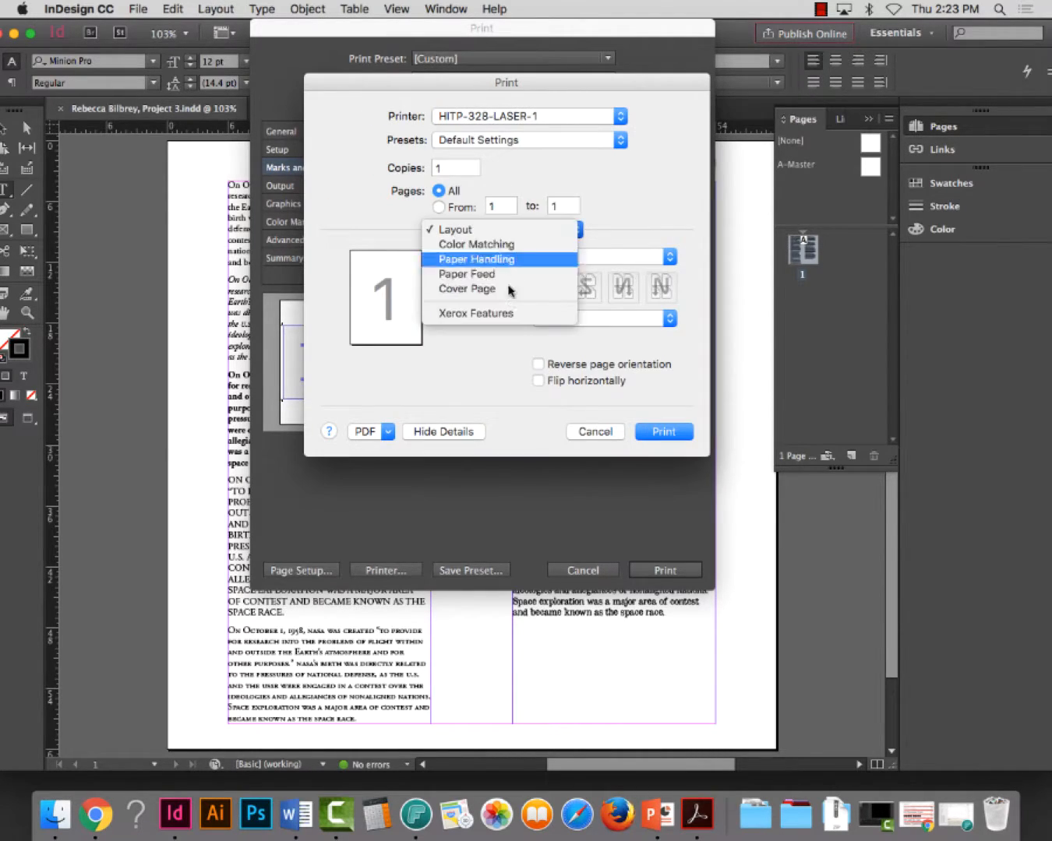
left_click(508, 246)
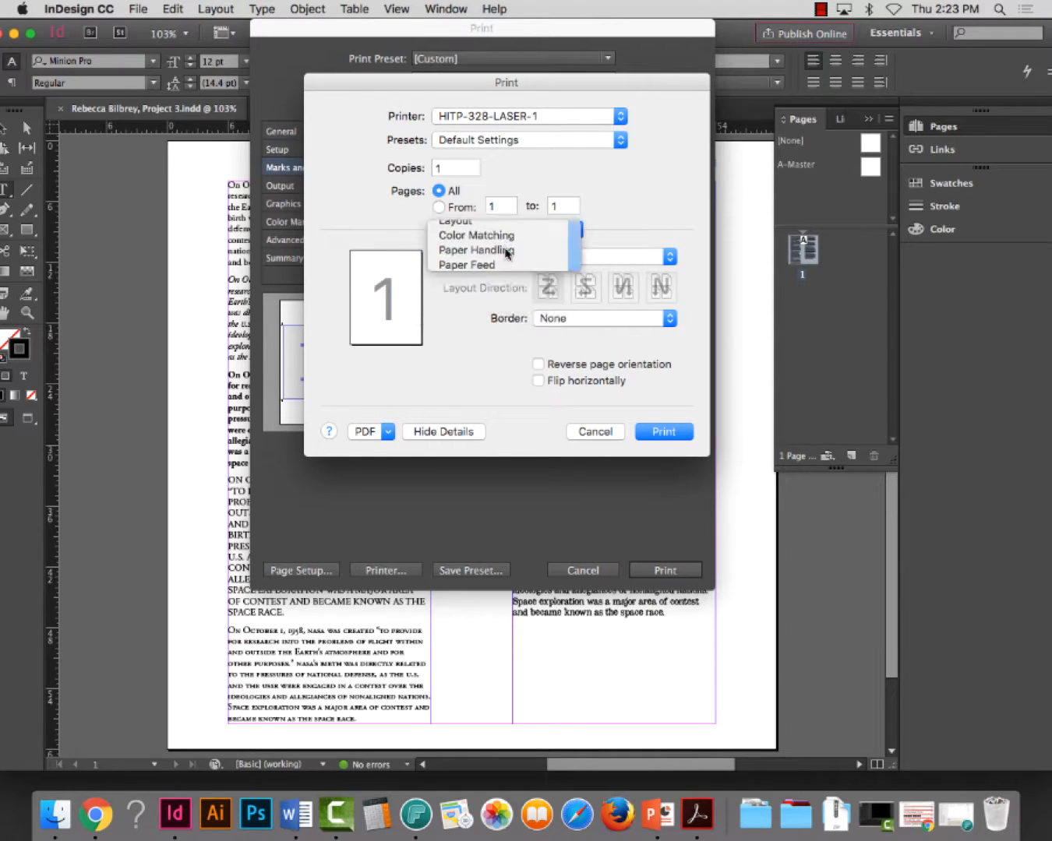
left_click(507, 233)
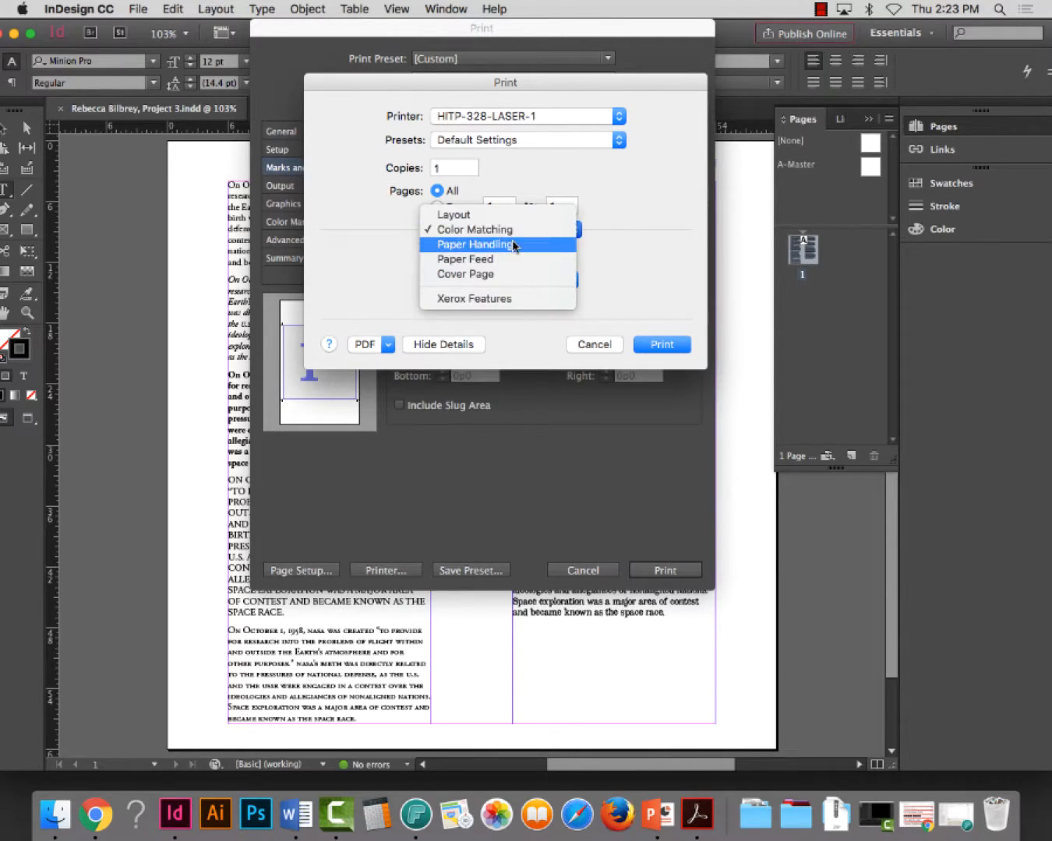
left_click(512, 243)
left_click(510, 232)
left_click(511, 243)
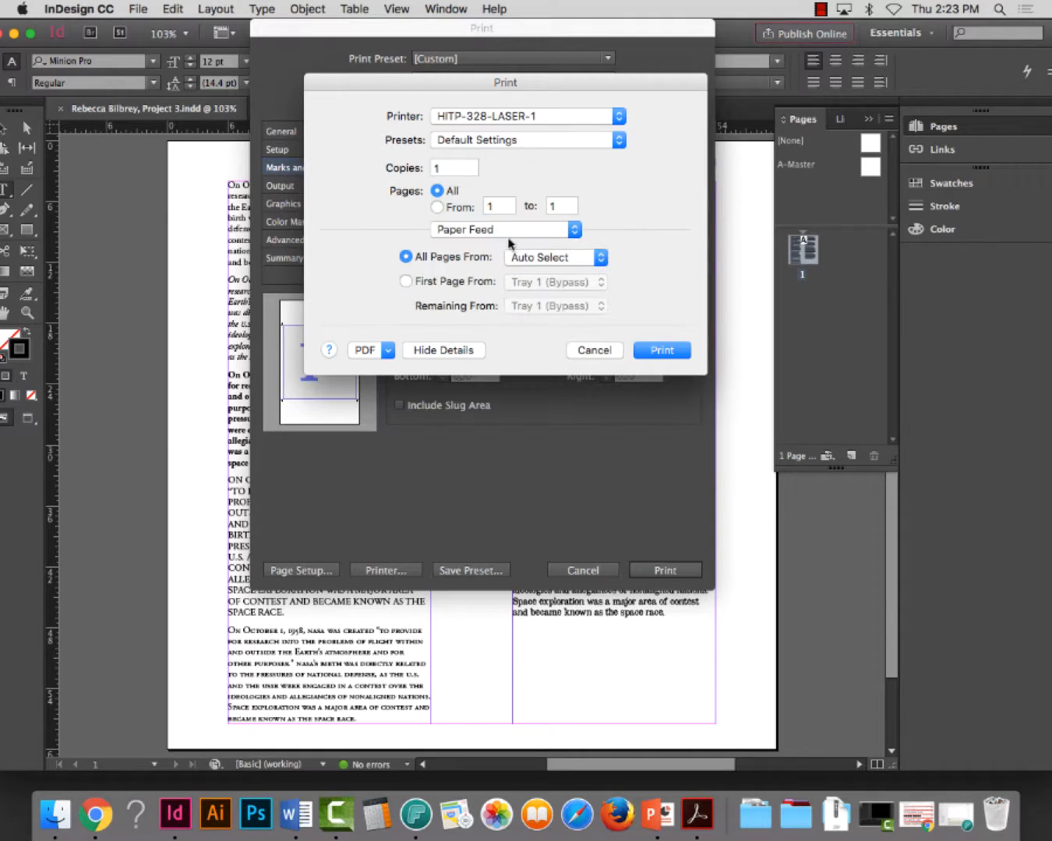
left_click(508, 232)
left_click(508, 245)
left_click(505, 231)
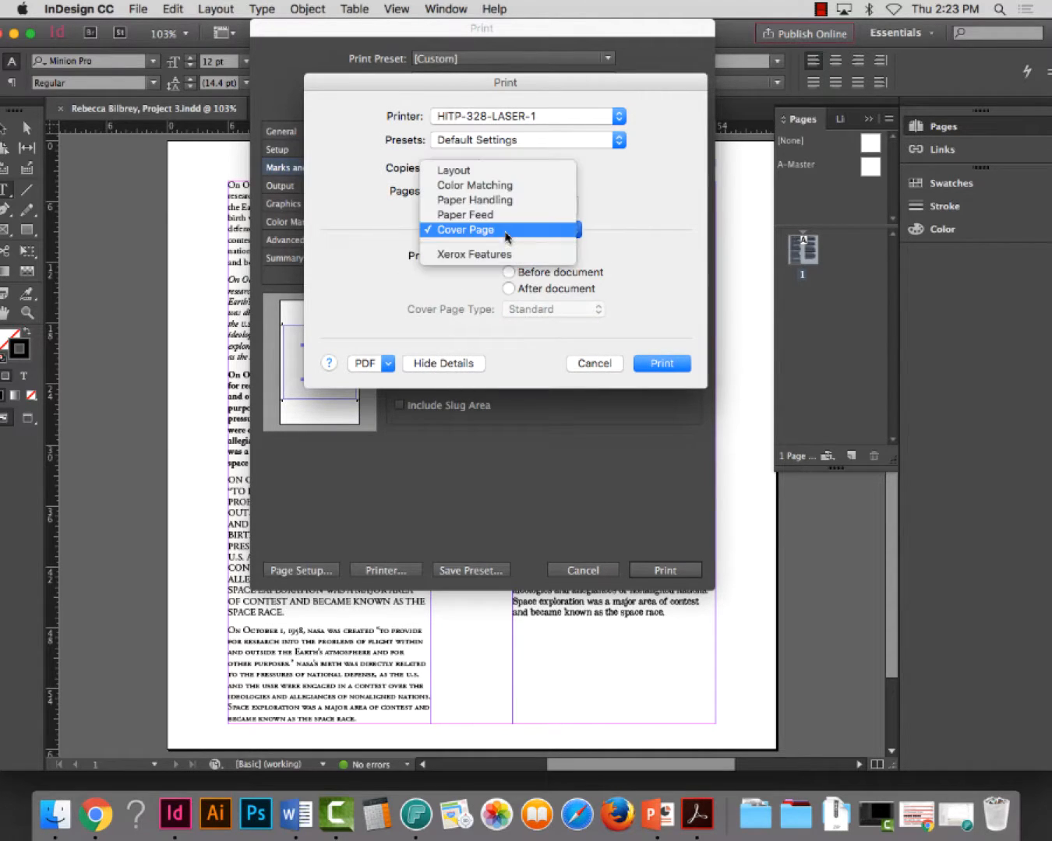
left_click(505, 256)
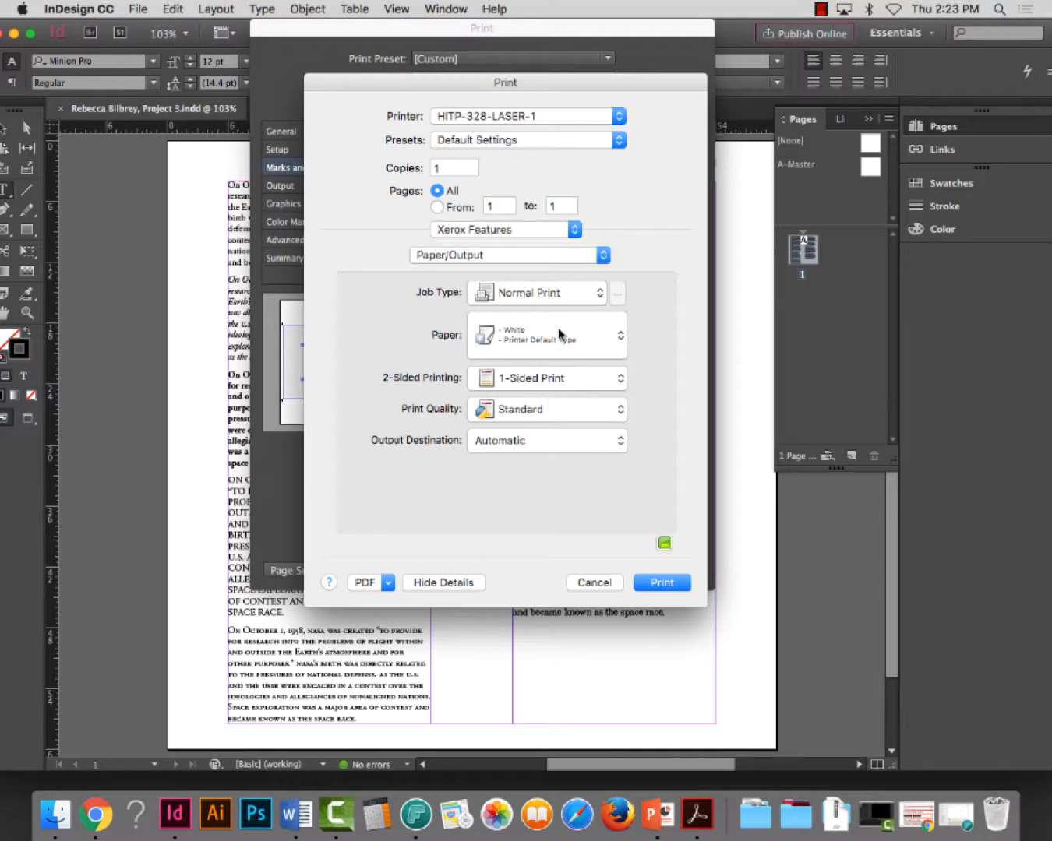
left_click(540, 230)
left_click(511, 146)
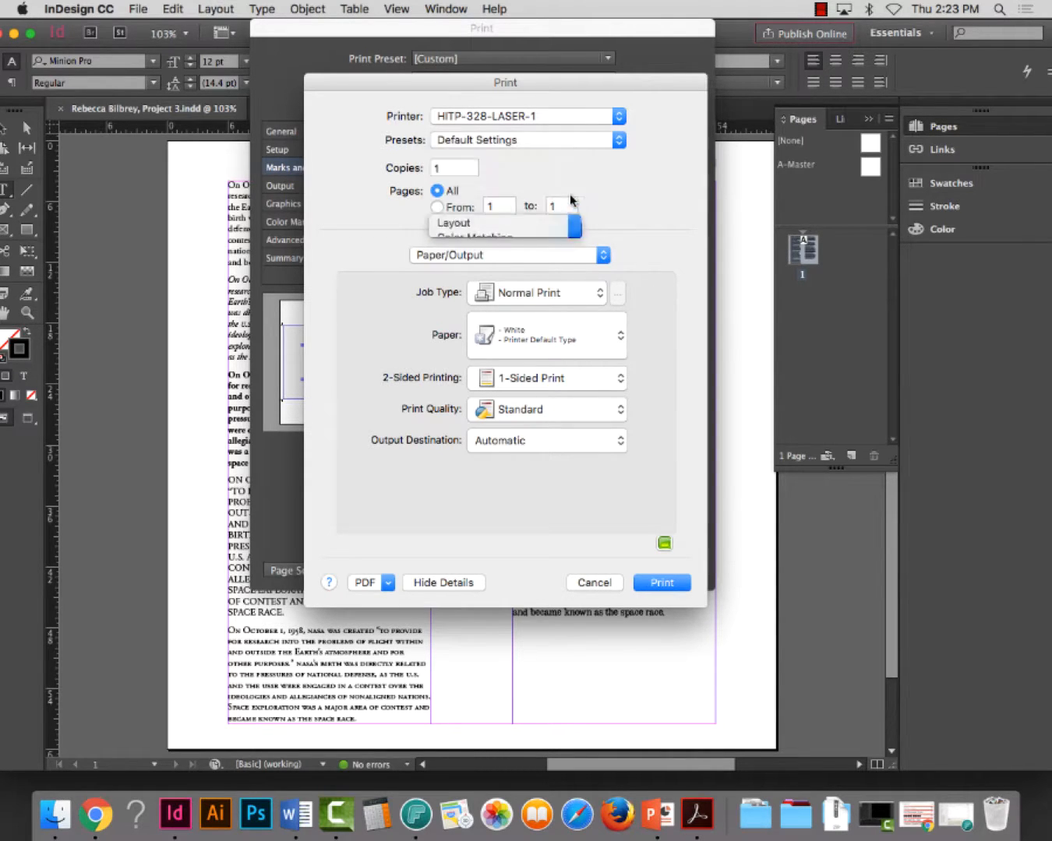
Accept the printer's settings, print the document, and approve the Pharos print charge, dismissing the Publish Online notice
left_click(673, 435)
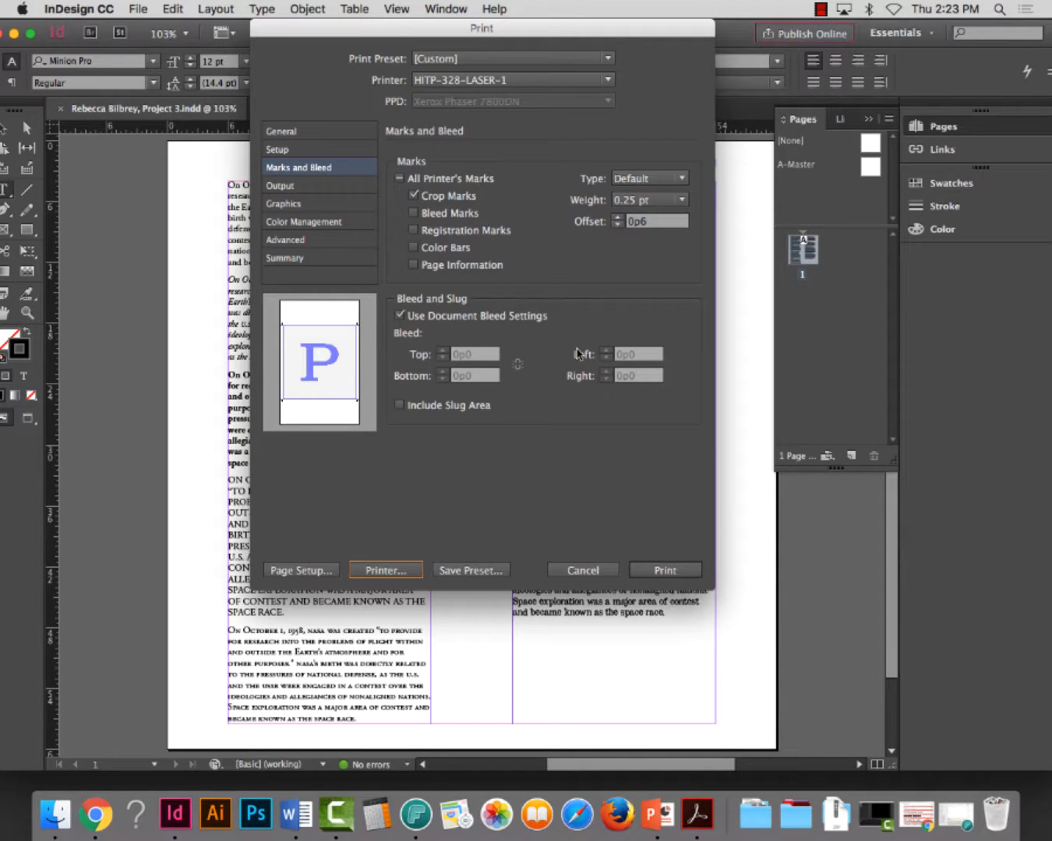
left_click(672, 569)
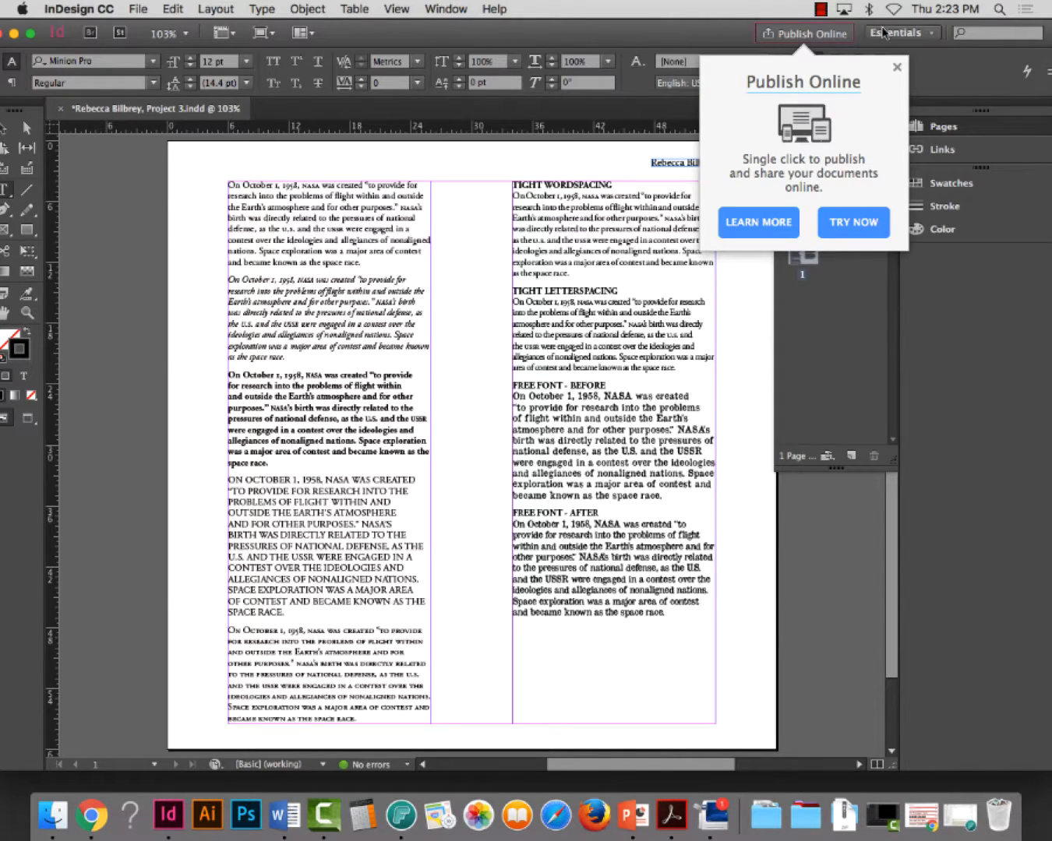
left_click(897, 69)
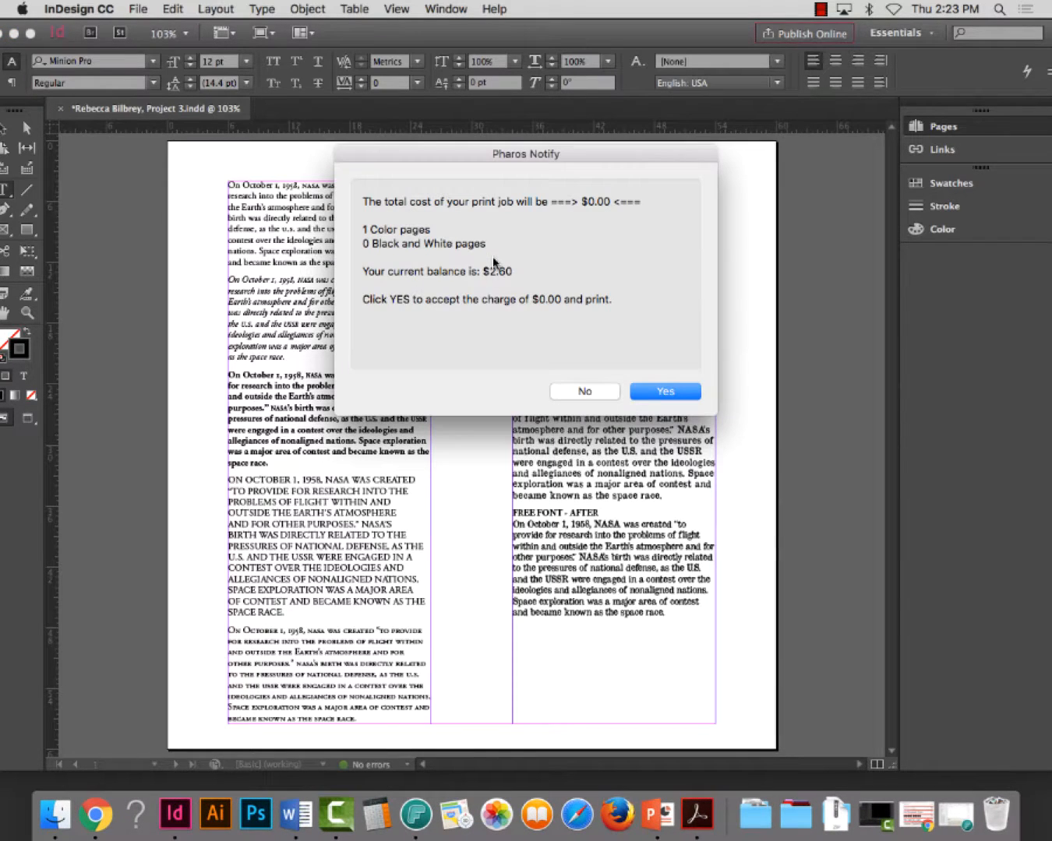
left_click(662, 395)
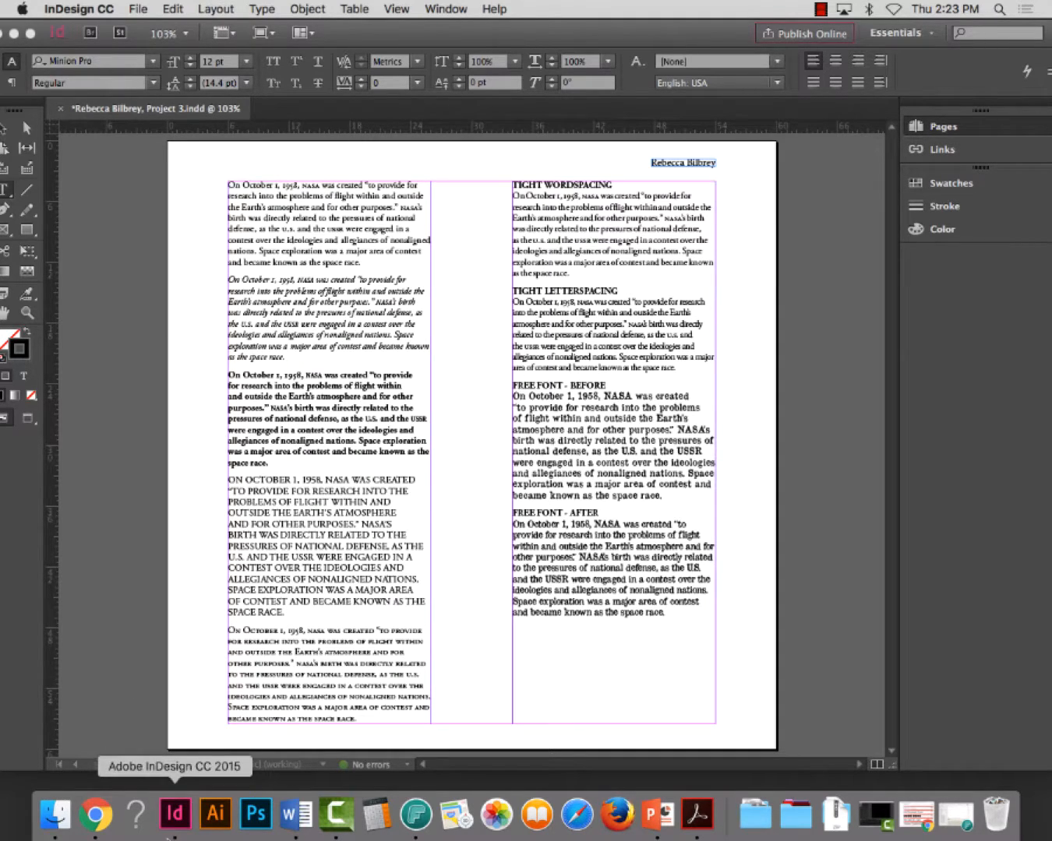
Save the document and package it with its fonts, IDML and print PDF into the Typography, fall 2016 folder on the Desktop
left_click(138, 8)
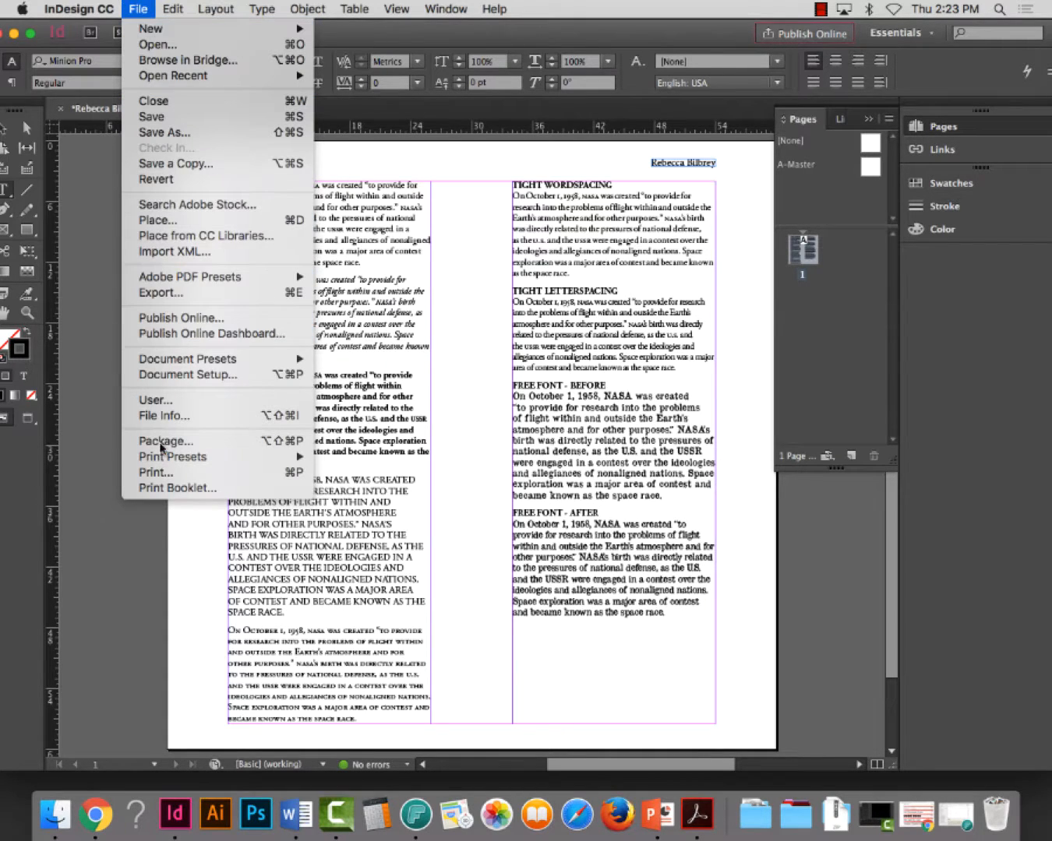
left_click(351, 445)
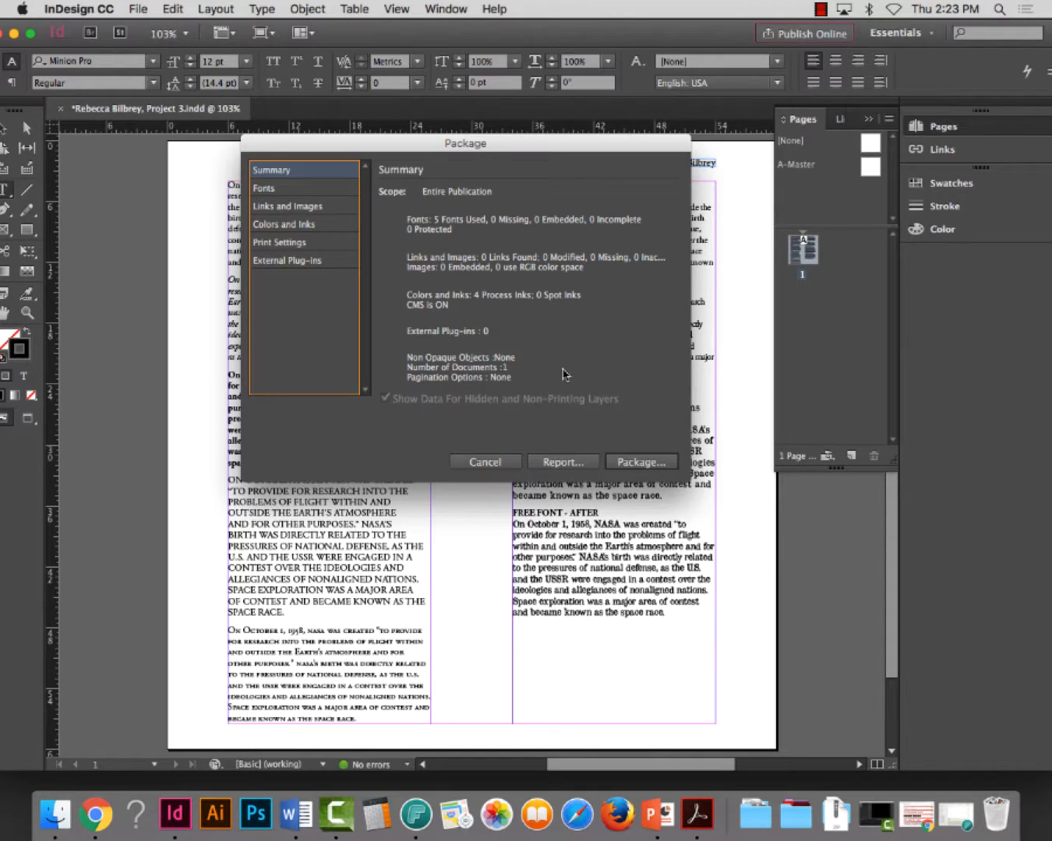
left_click(640, 460)
left_click(636, 452)
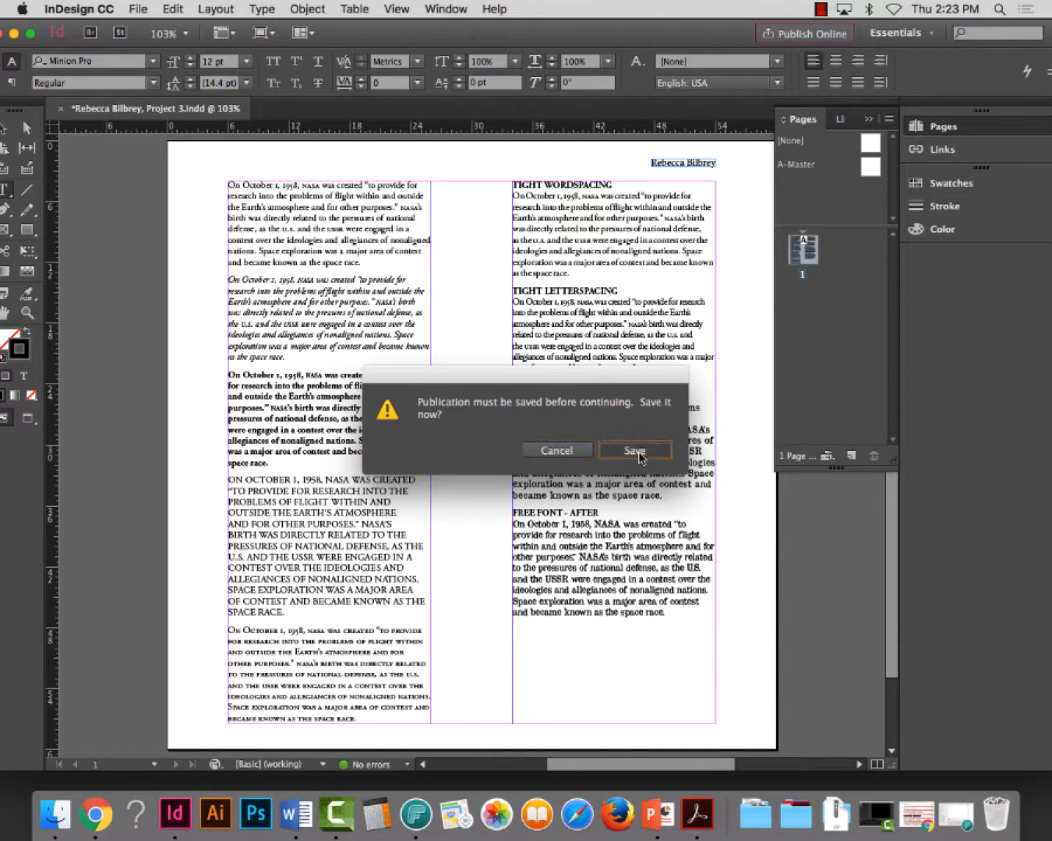
left_click(693, 180)
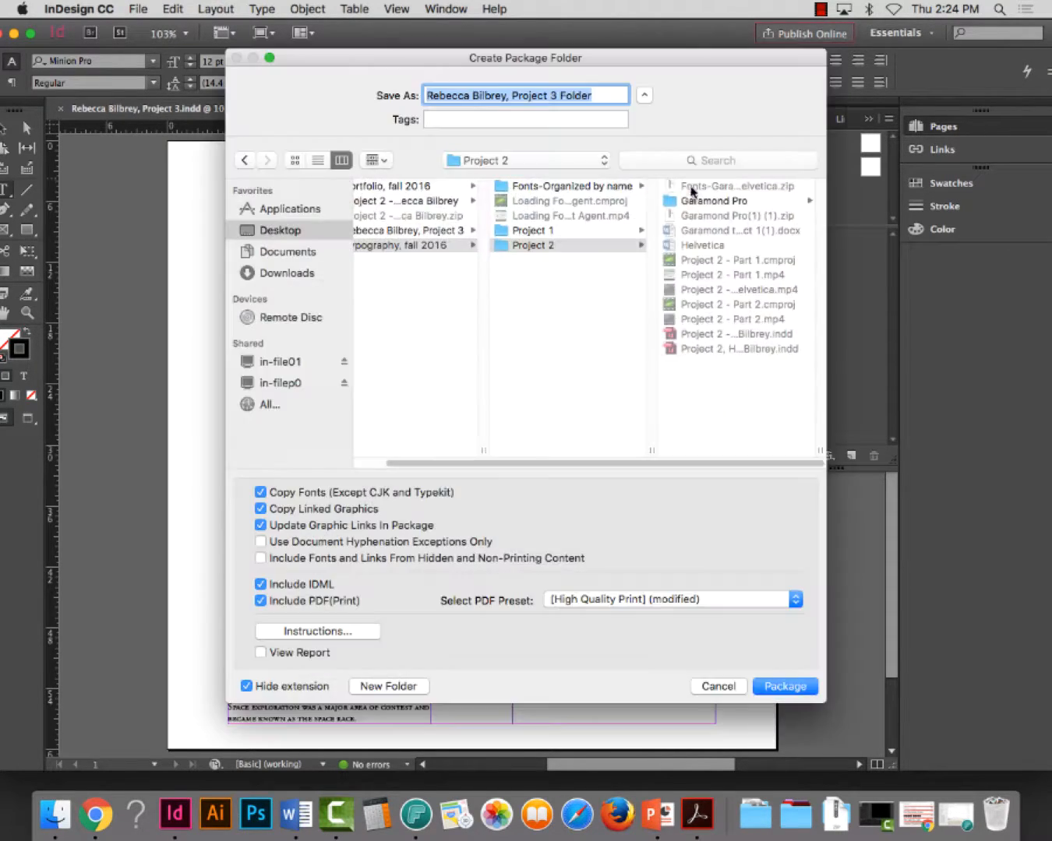
left_click(414, 246)
left_click(783, 690)
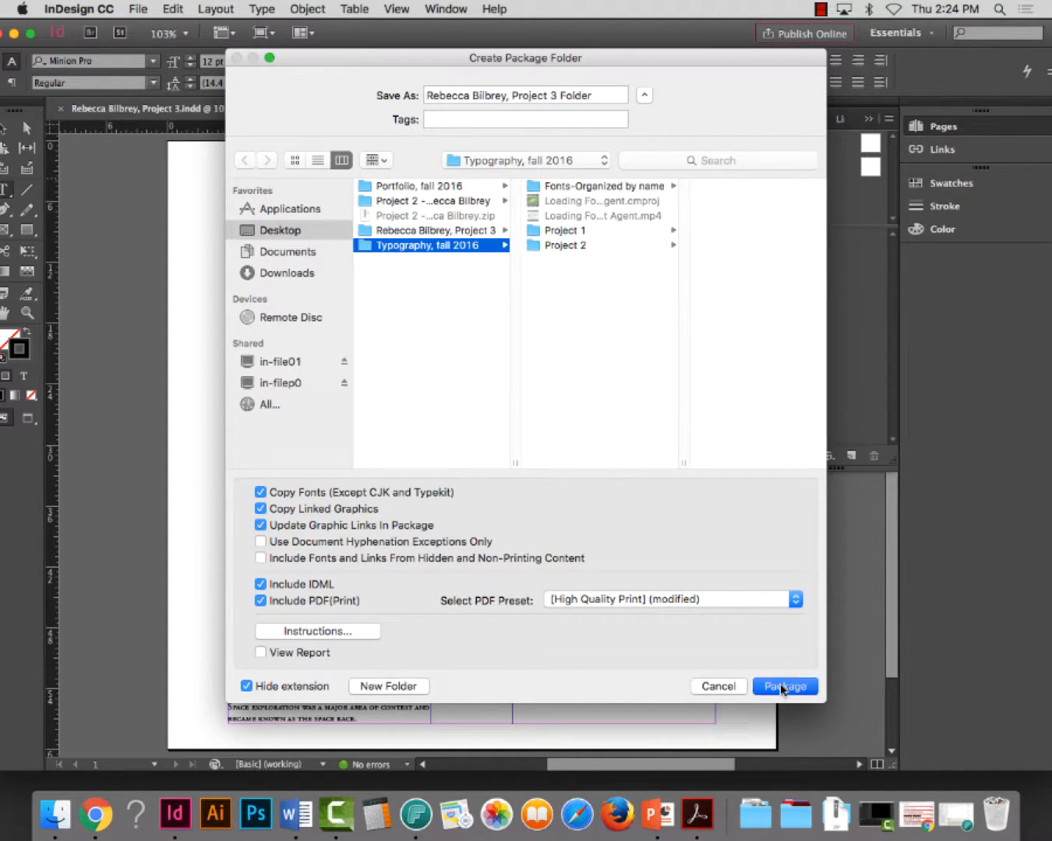
left_click(671, 503)
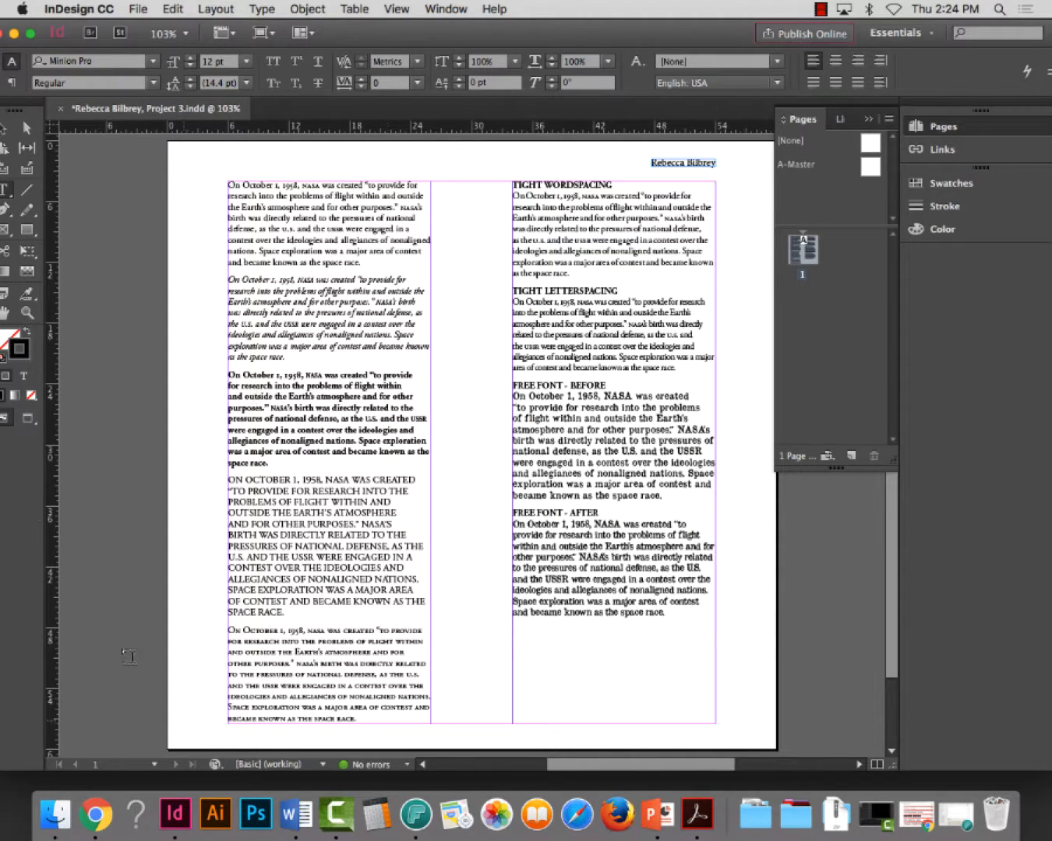
Switch to Finder and compress the packaged Project 3 folder inside Typography, fall 2016 into a ZIP file
left_click(14, 35)
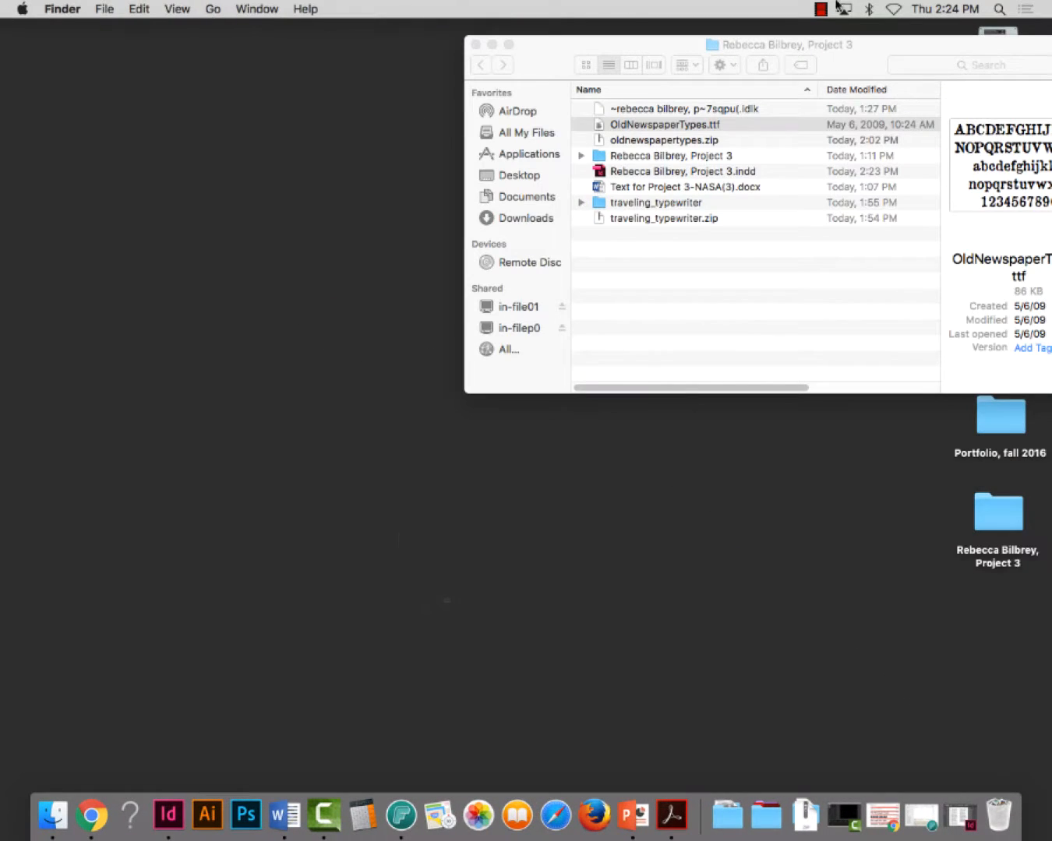
left_click(475, 44)
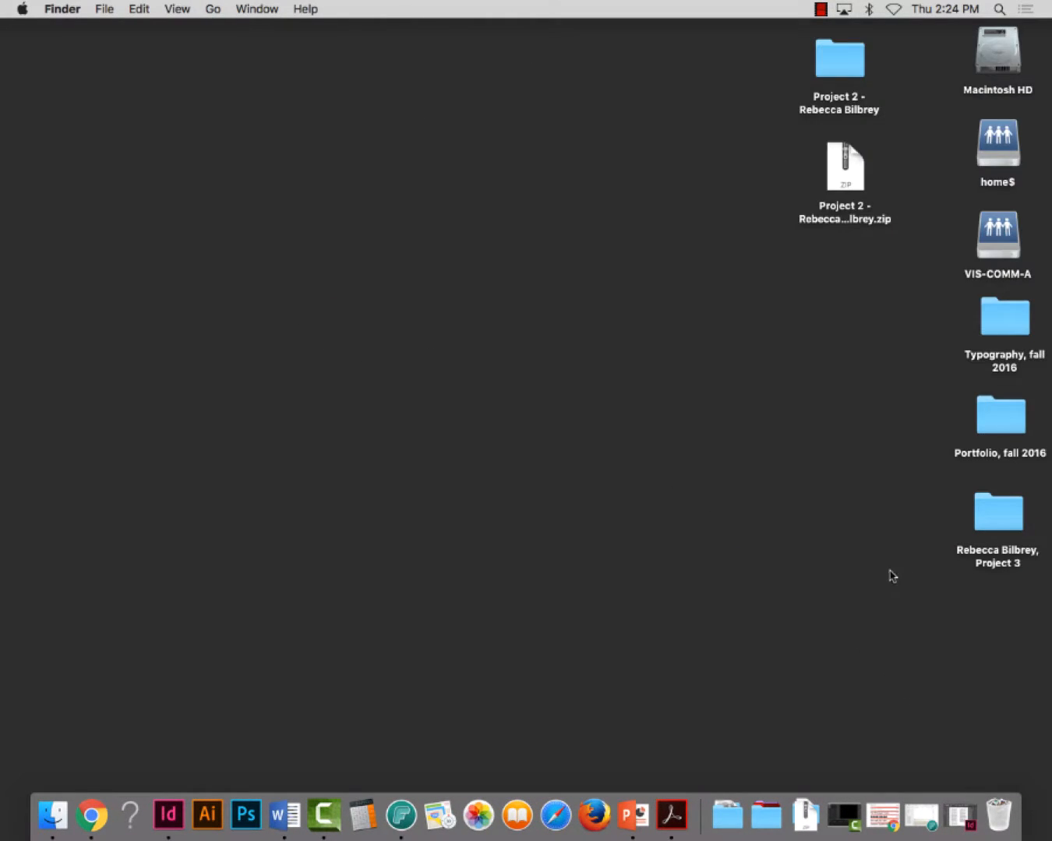
double_click(1005, 316)
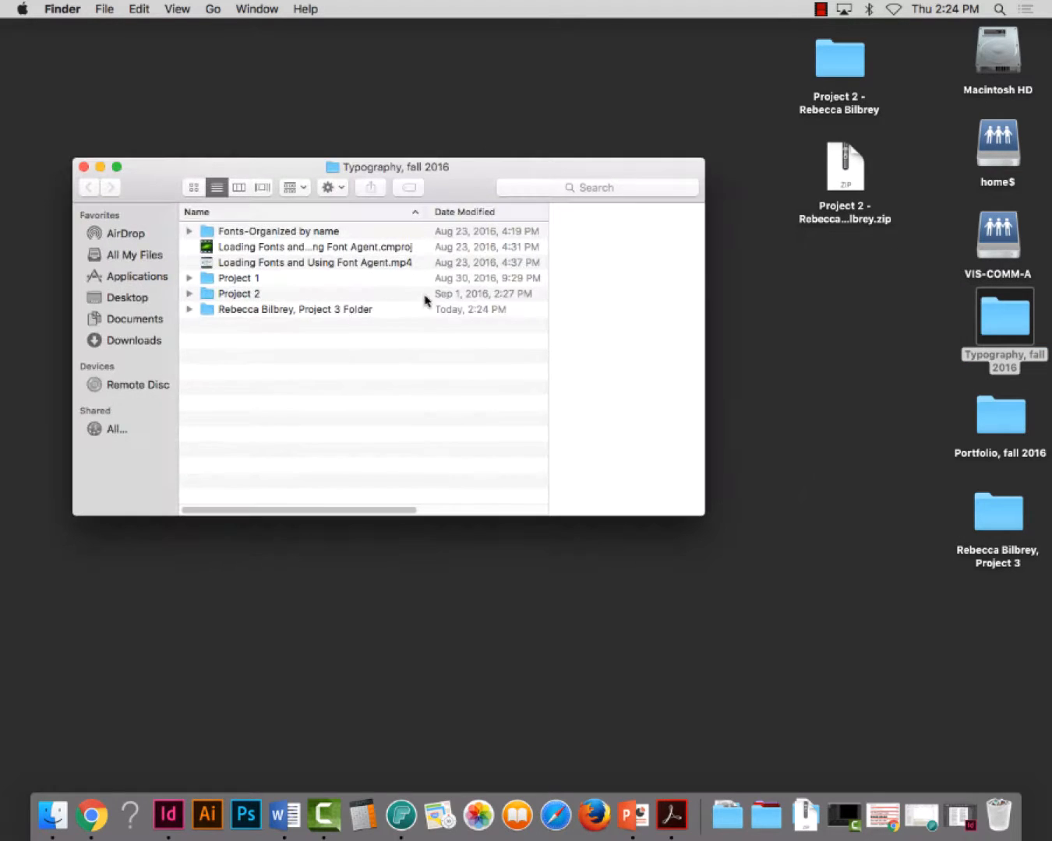
right_click(250, 310)
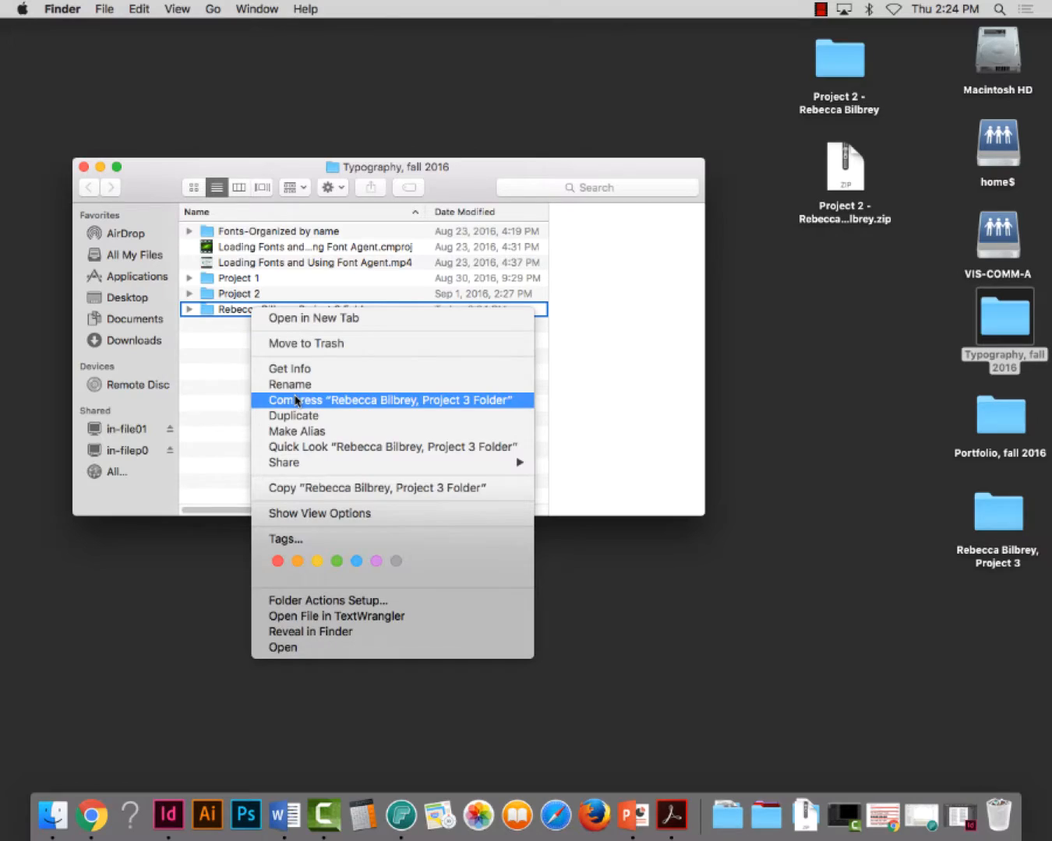
left_click(293, 398)
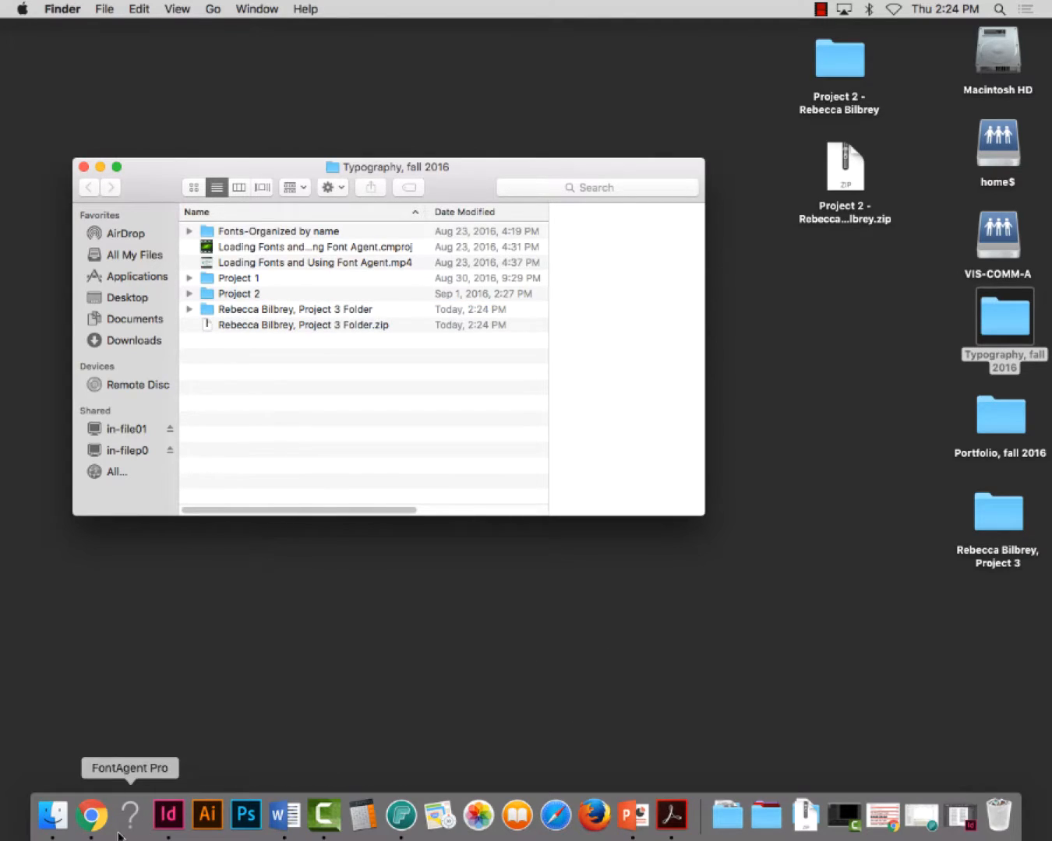
Switch to Chrome and open the Project 3 assignment upload page from the Week 3 course content
left_click(92, 814)
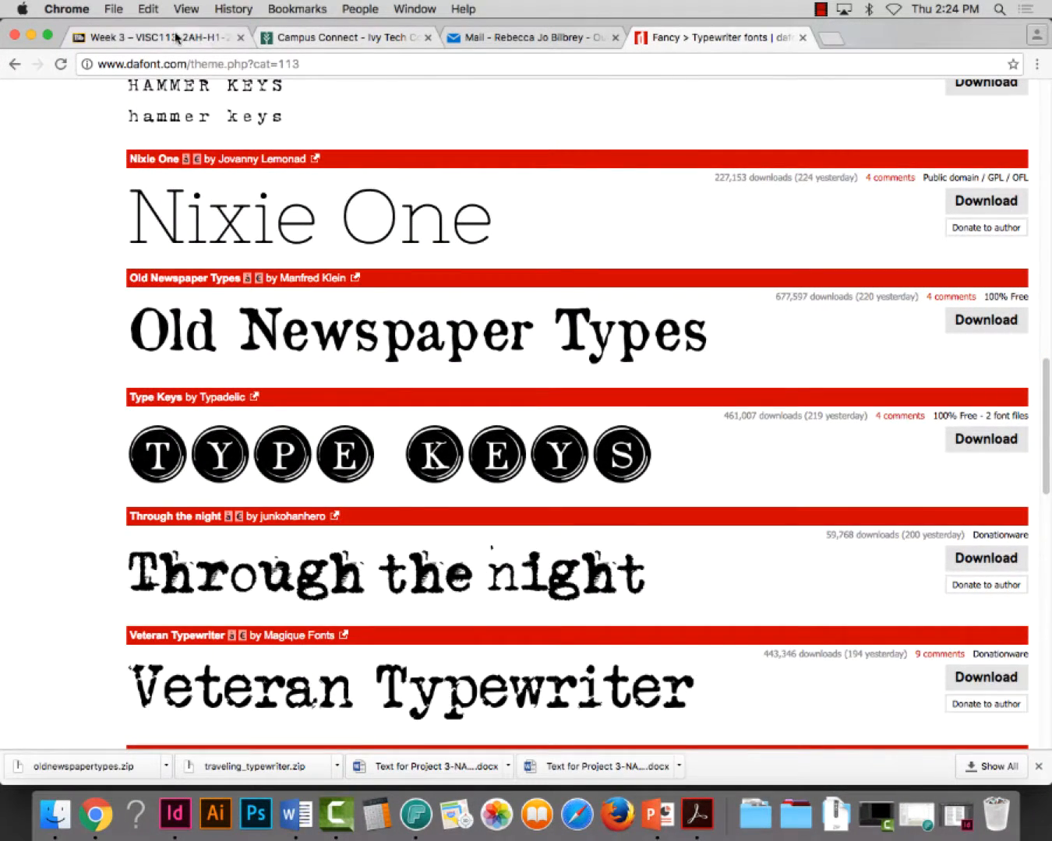
left_click(156, 37)
scroll(408, 380, "down", 1)
scroll(407, 383, "up", 20)
scroll(410, 392, "down", 3)
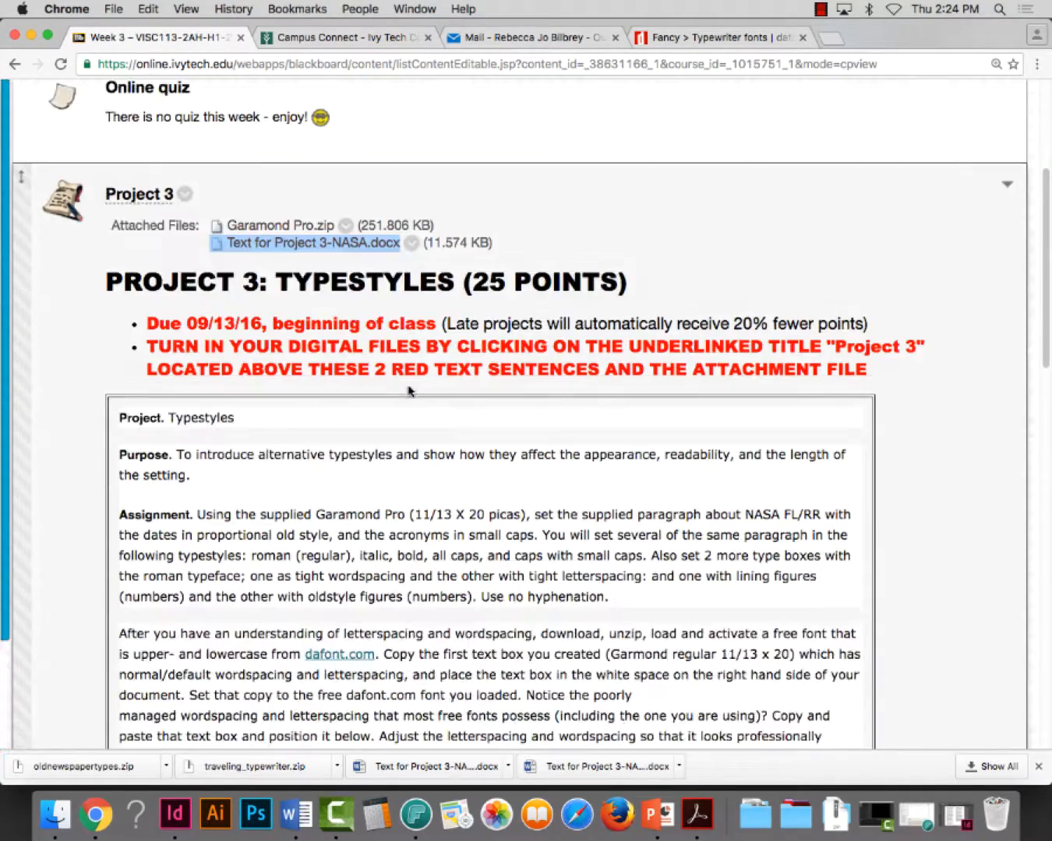
scroll(124, 235, "up", 1)
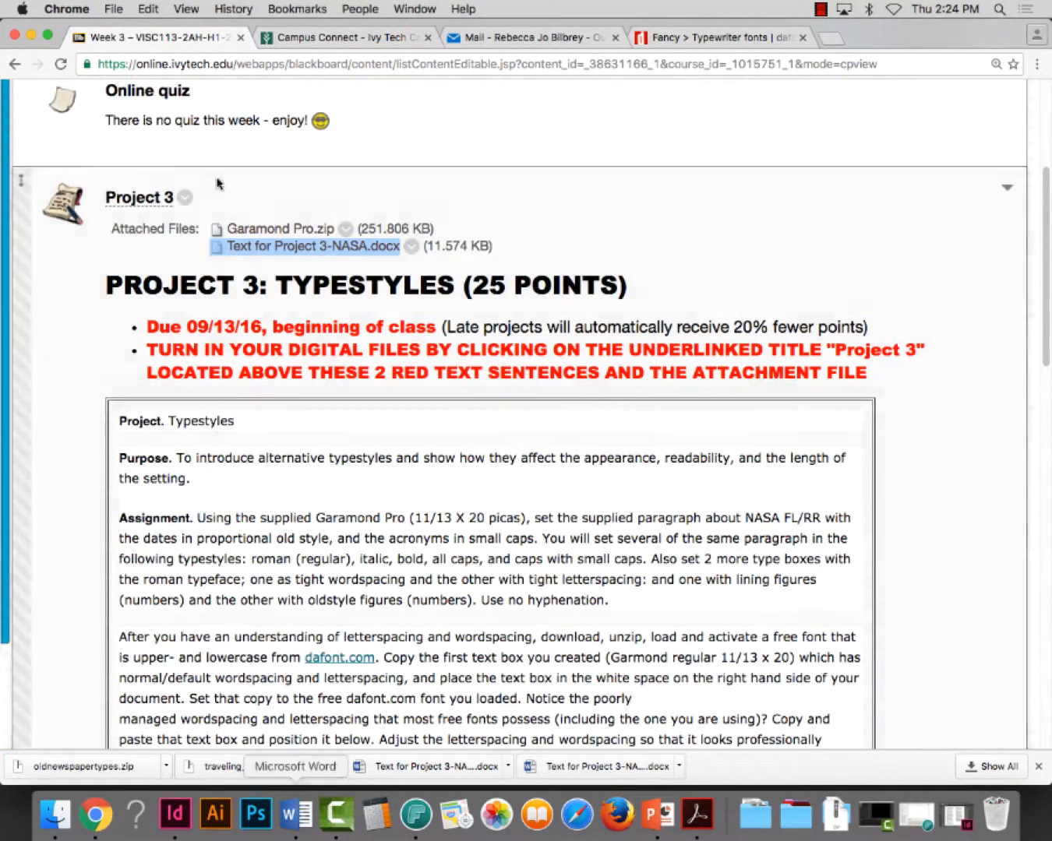
scroll(241, 327, "down", 2)
scroll(187, 272, "up", 3)
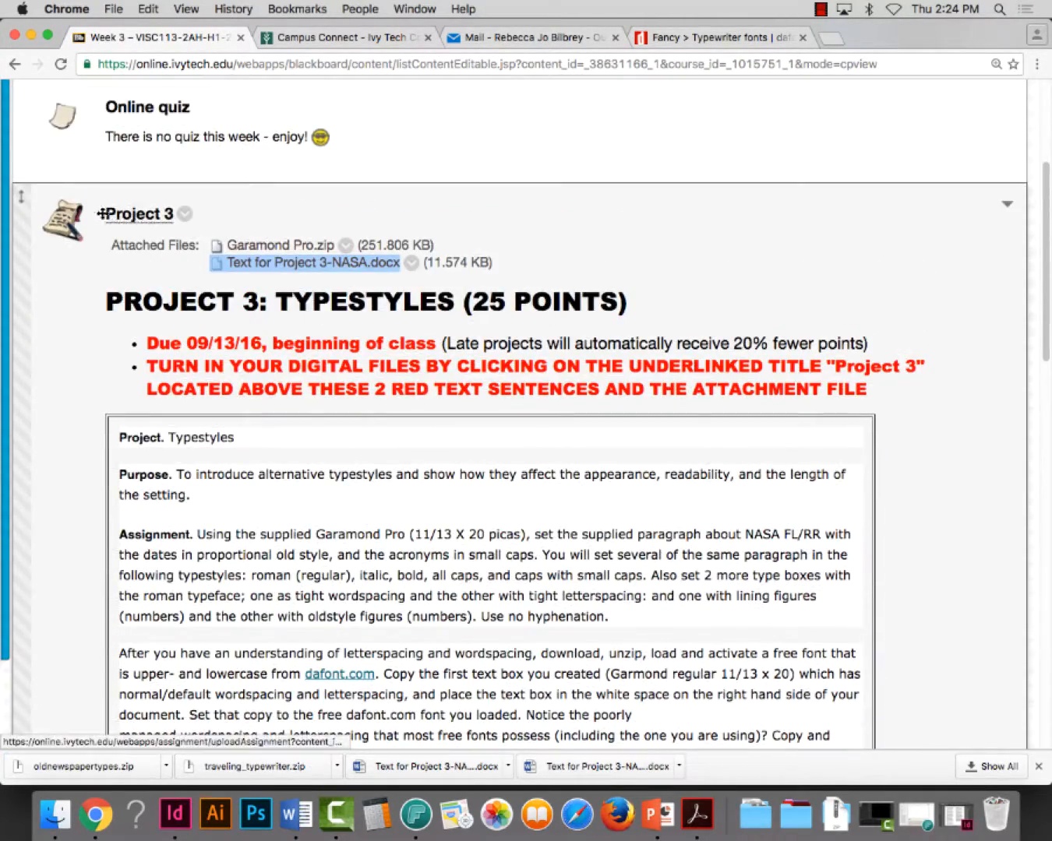
left_click(139, 217)
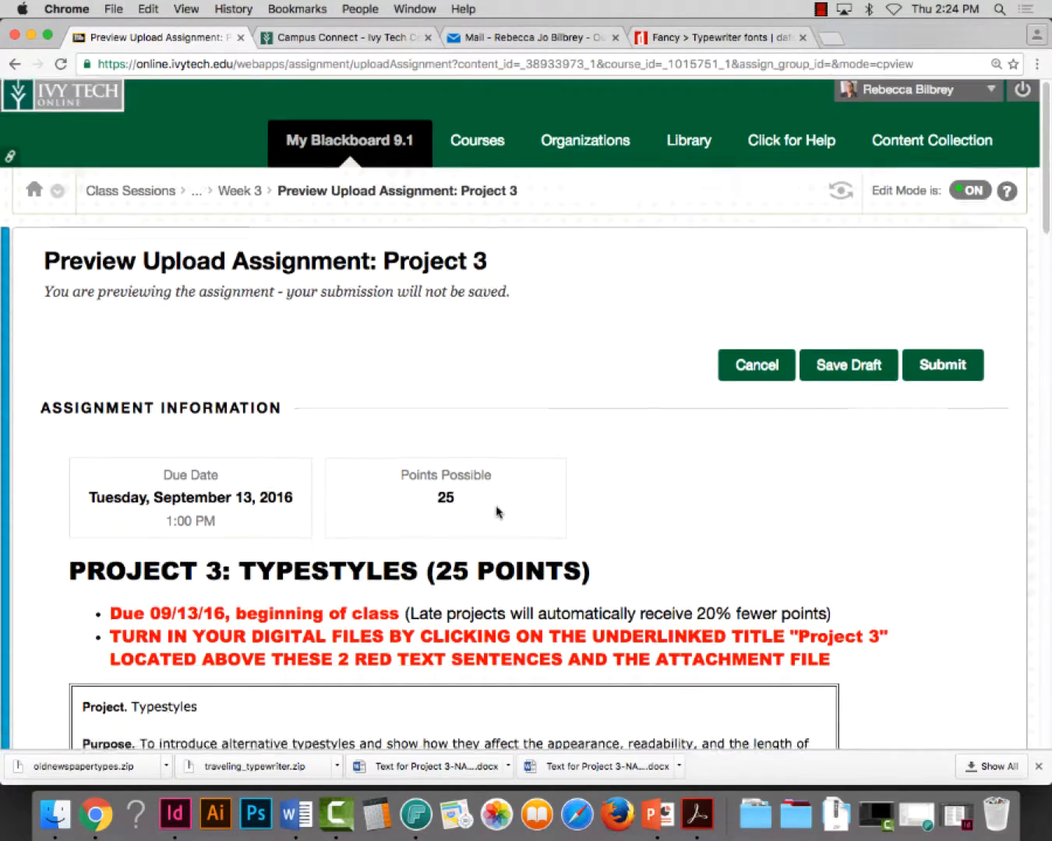
Look through the Project 3 upload page's instructions and layout example down to the Assignment Submission section
scroll(497, 511, "down", 9)
scroll(497, 512, "down", 2)
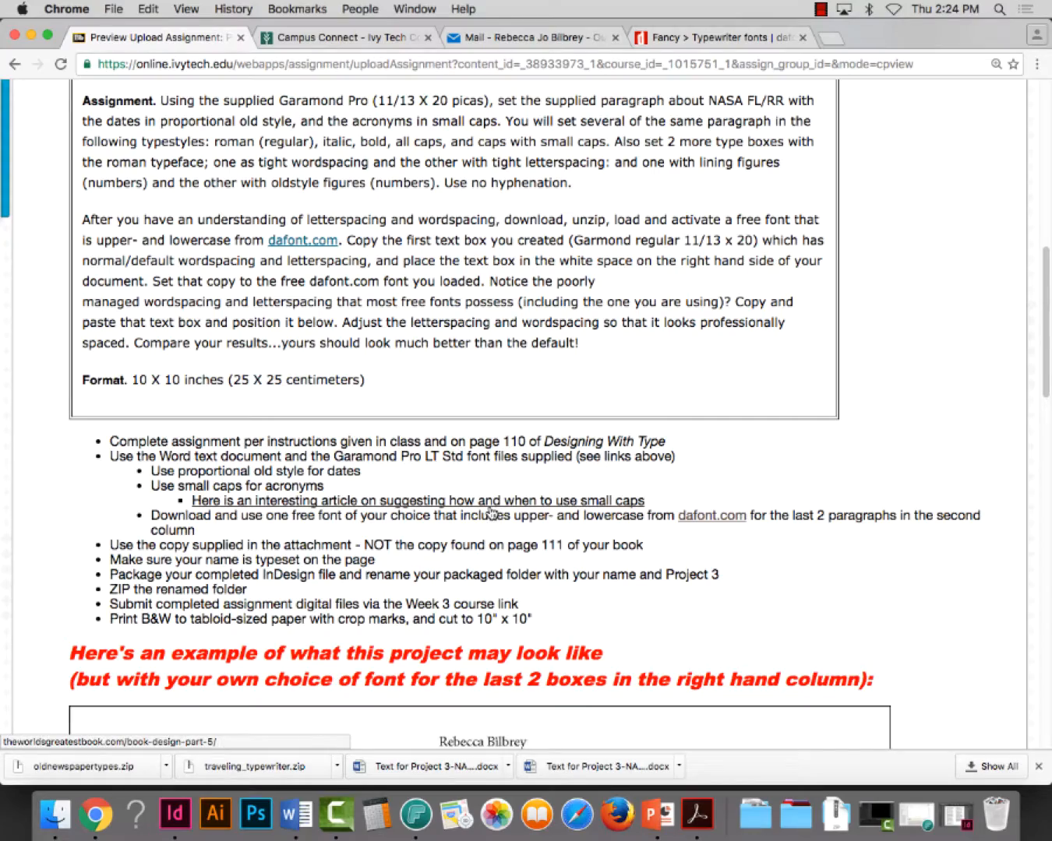
scroll(490, 513, "down", 12)
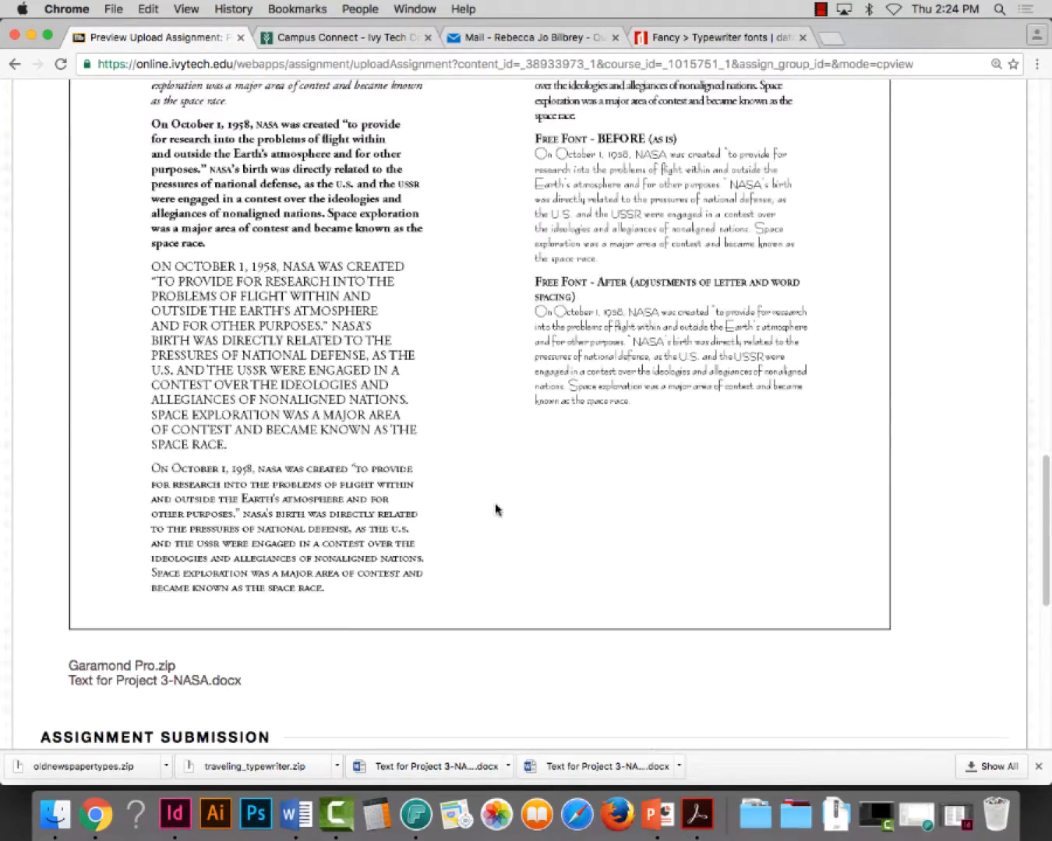
scroll(495, 506, "up", 8)
scroll(499, 514, "up", 15)
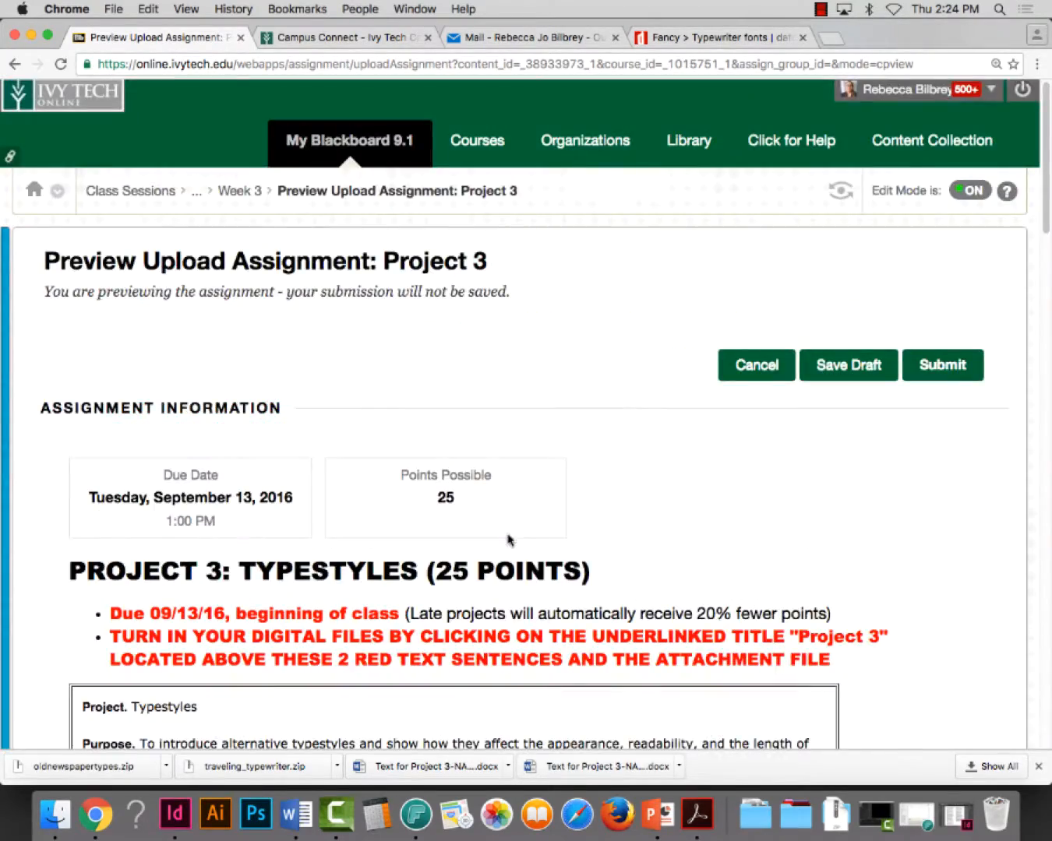
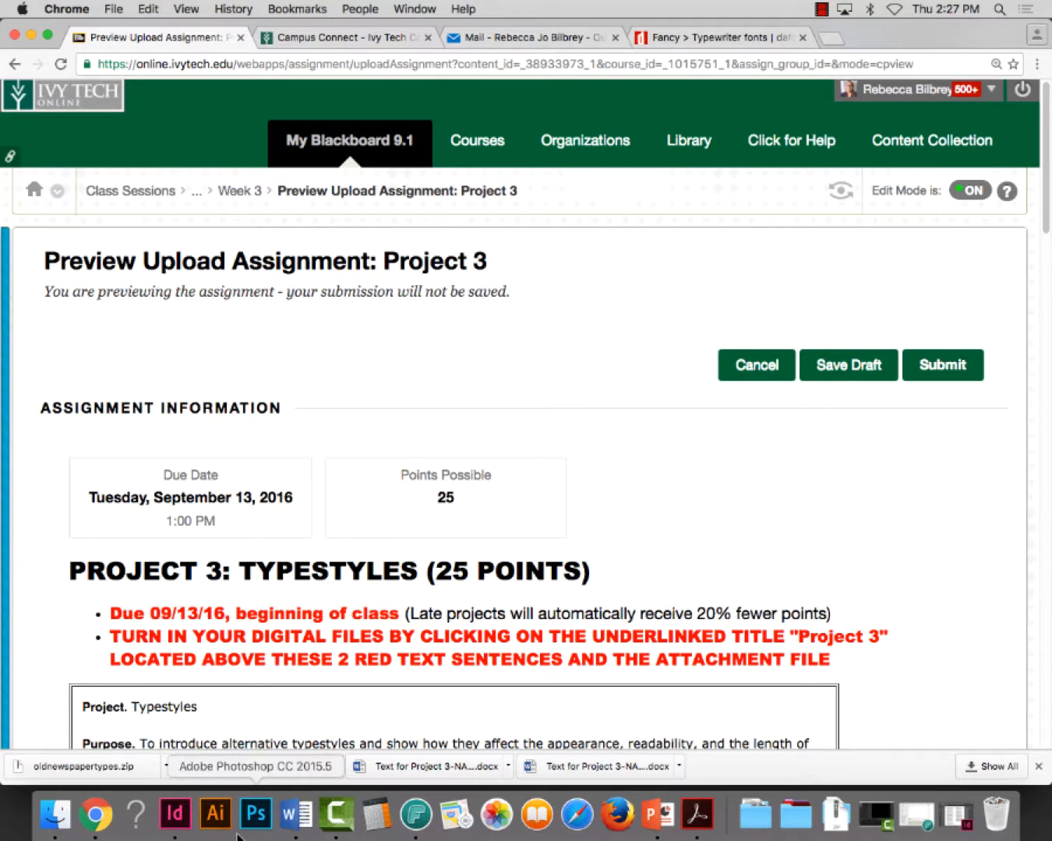
Switch to InDesign and set the HITP-328-LASER-1 printer's Xerox color correction to Black and White for the print job
left_click(176, 815)
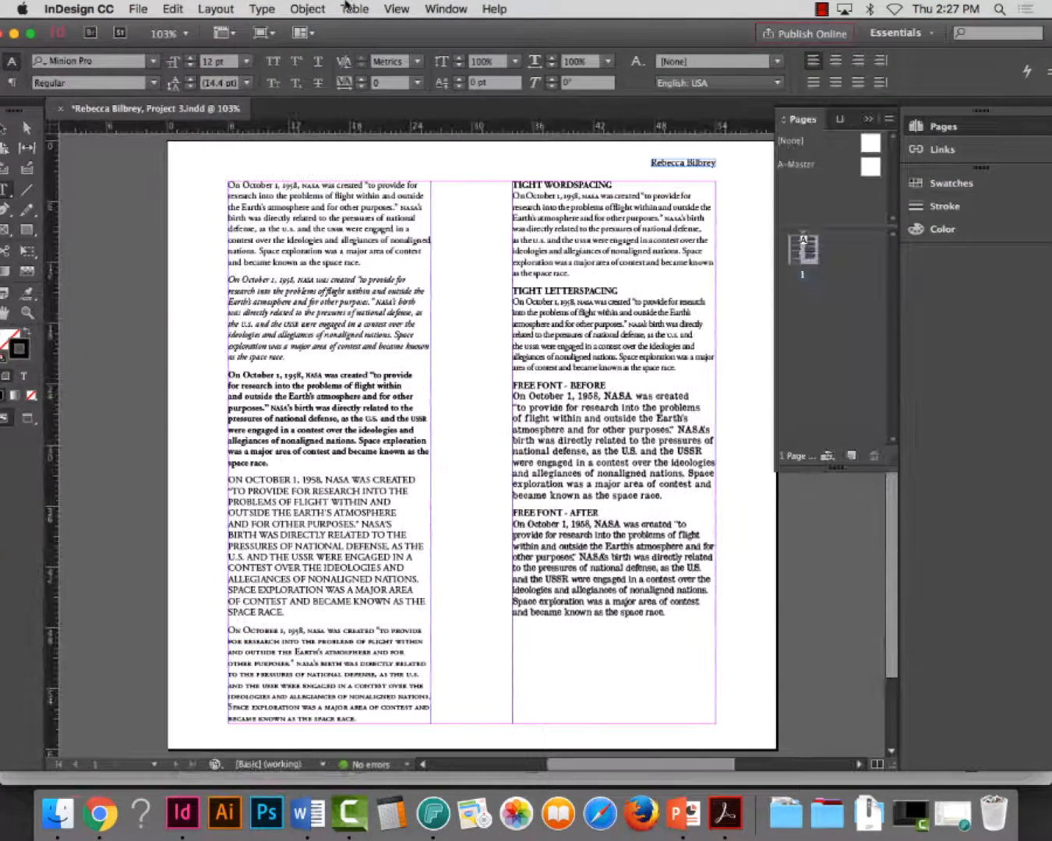
left_click(133, 7)
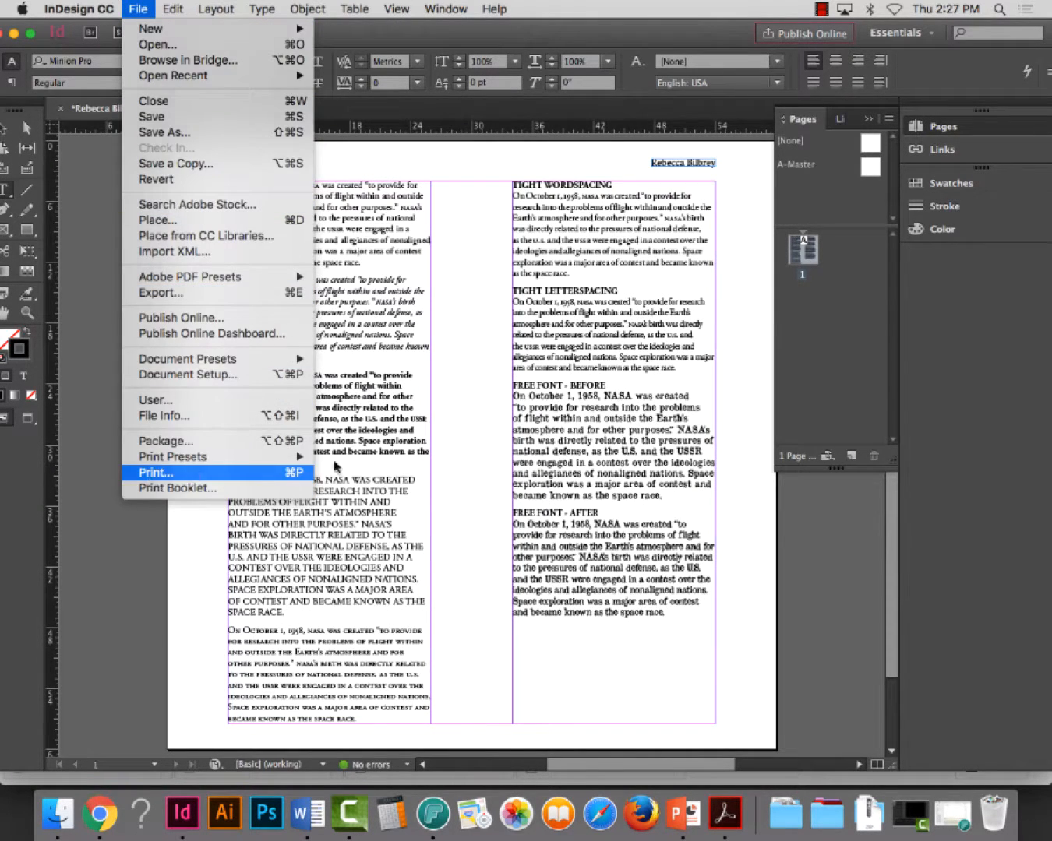
left_click(150, 472)
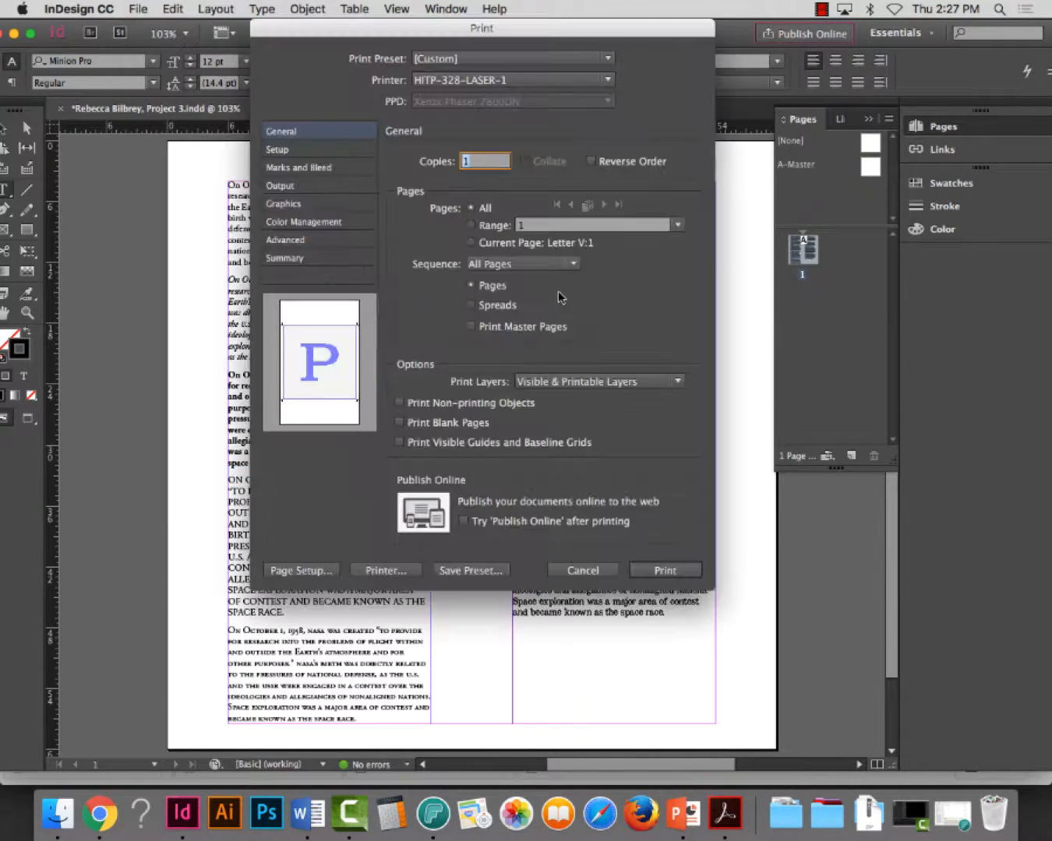
left_click(392, 575)
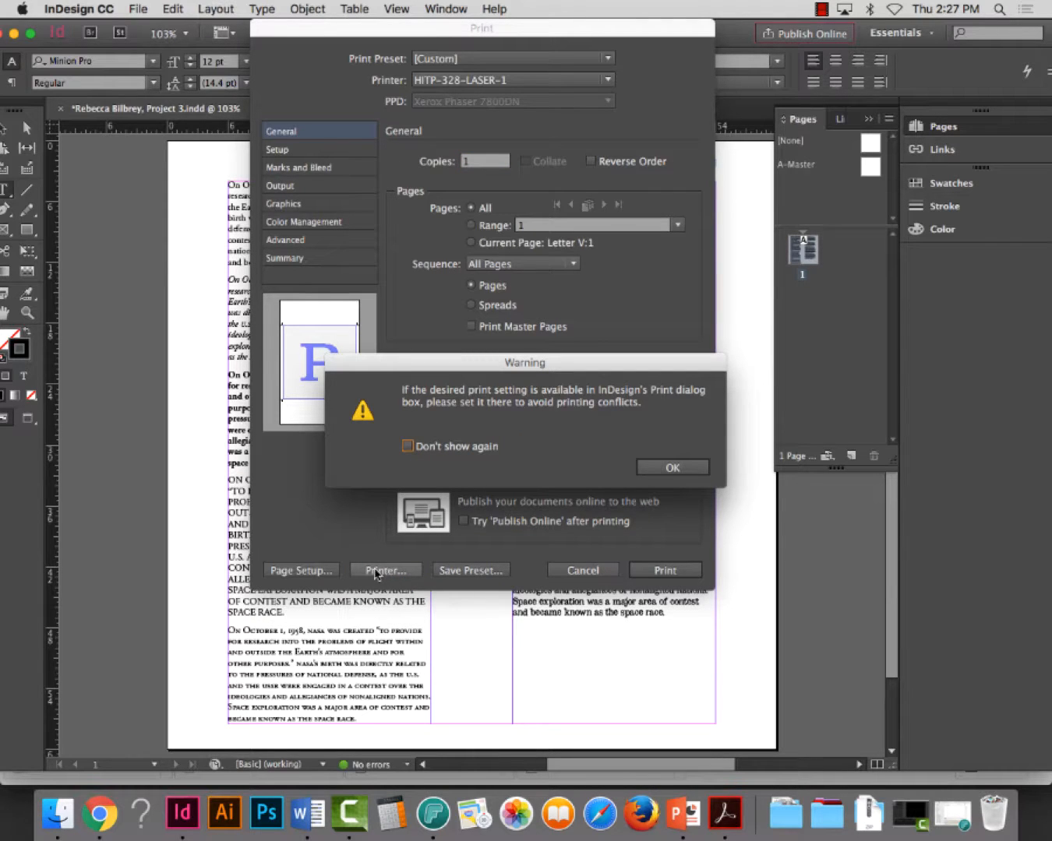
left_click(671, 468)
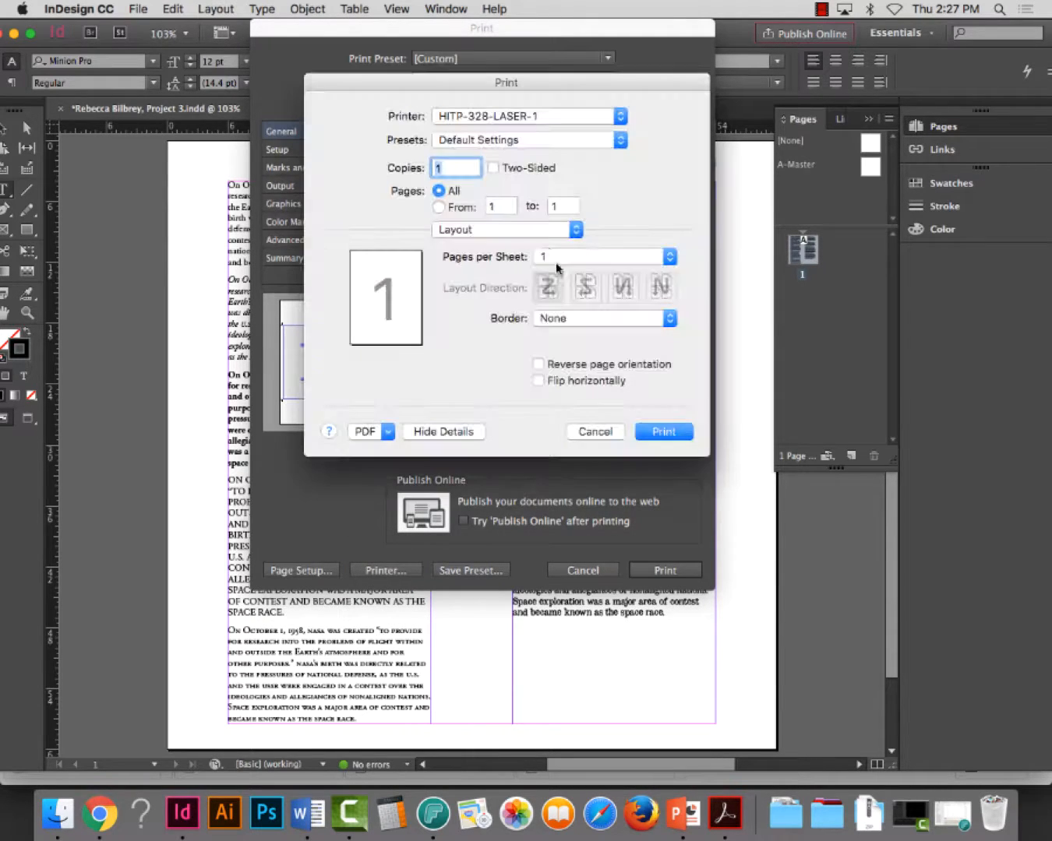
left_click(463, 229)
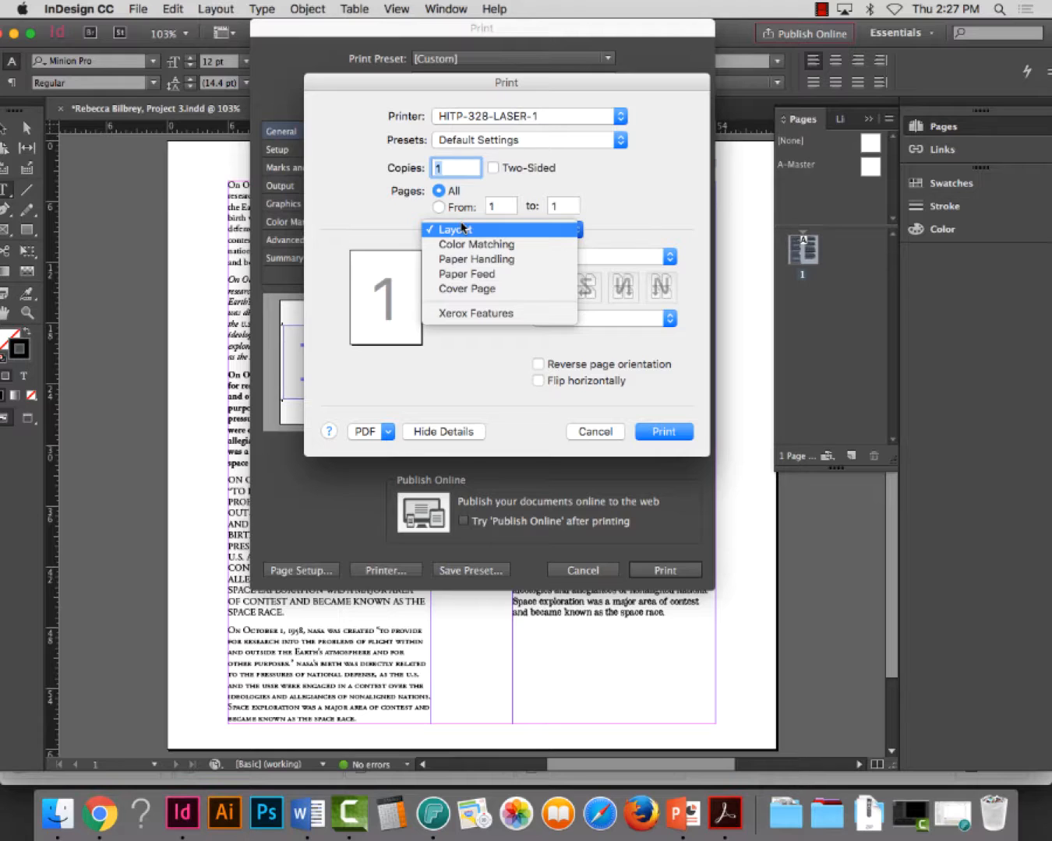
left_click(462, 317)
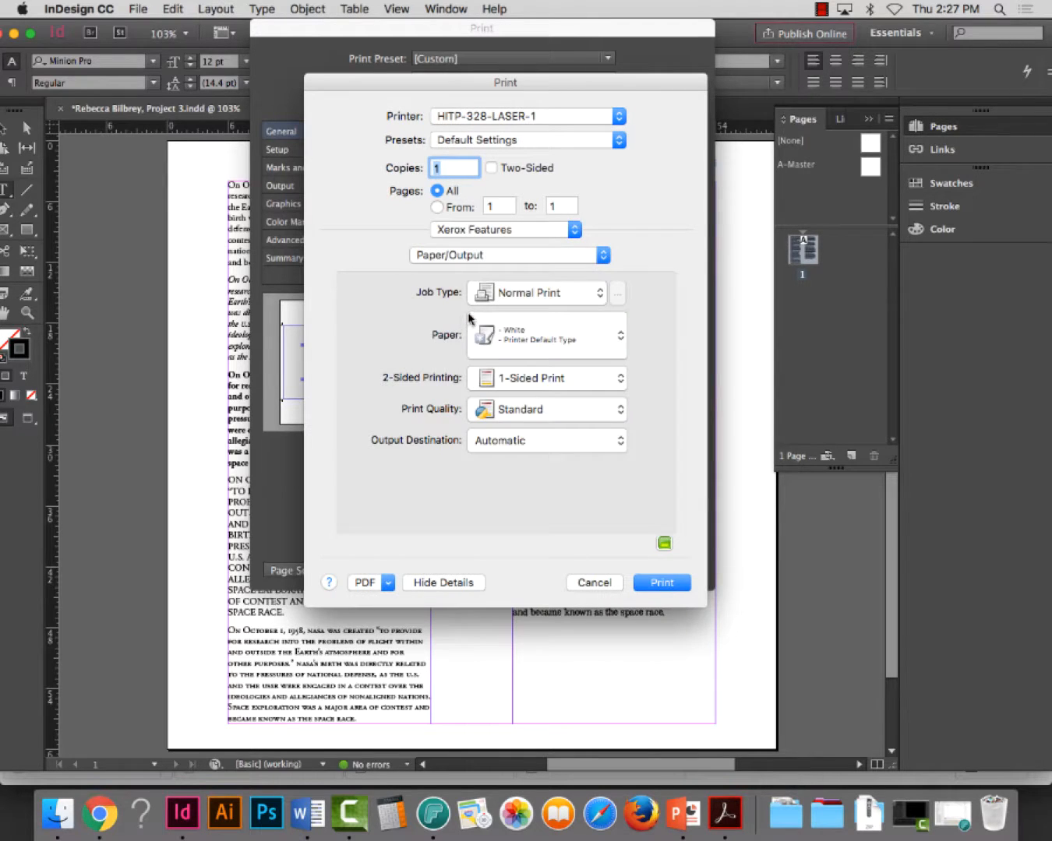
left_click(463, 259)
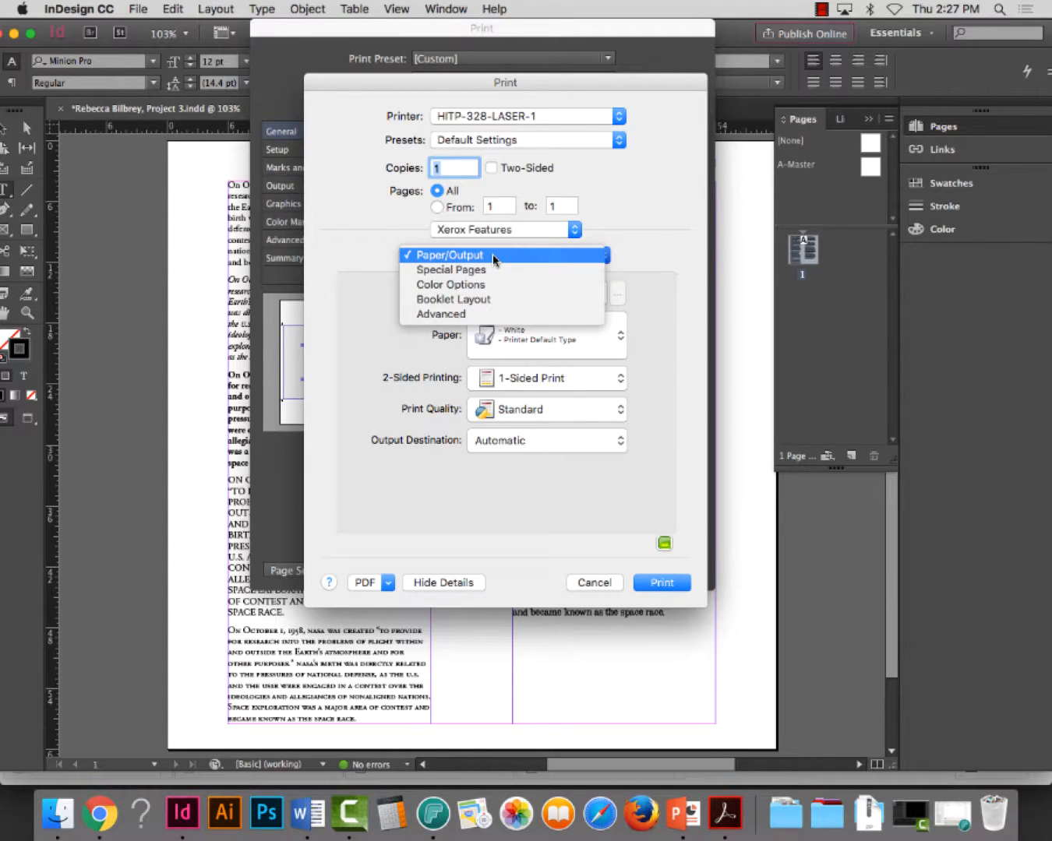
left_click(434, 285)
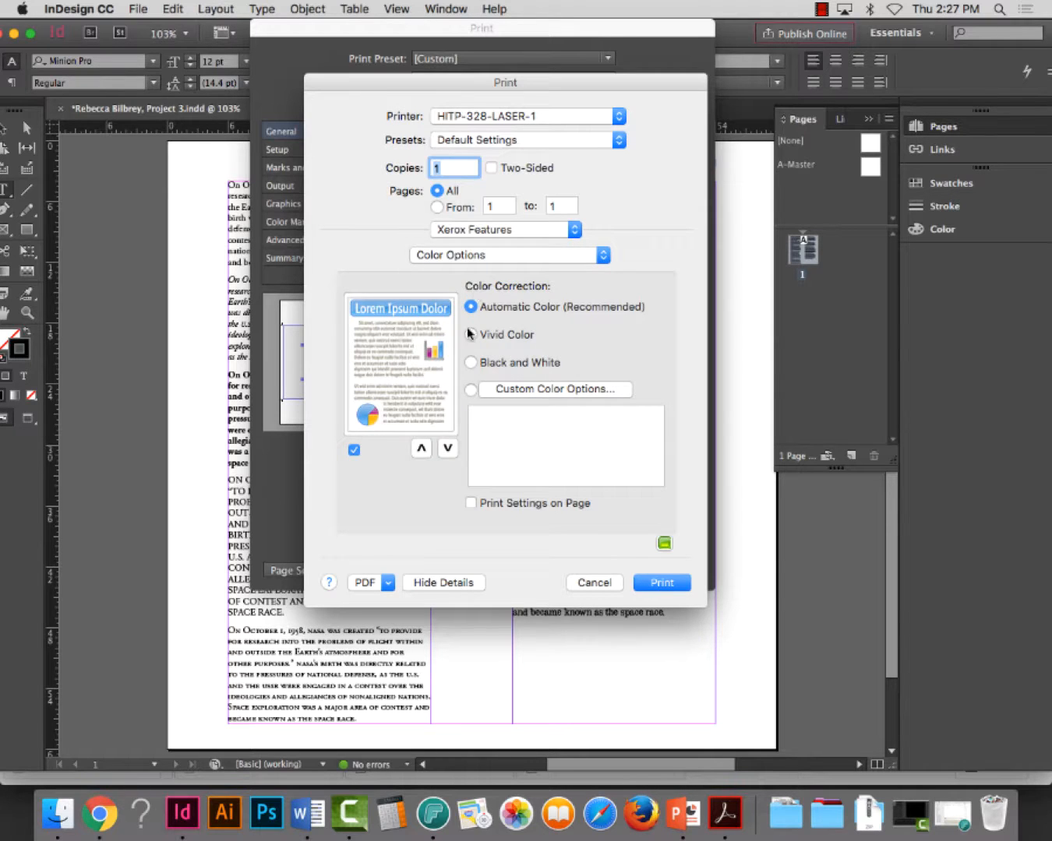
left_click(471, 363)
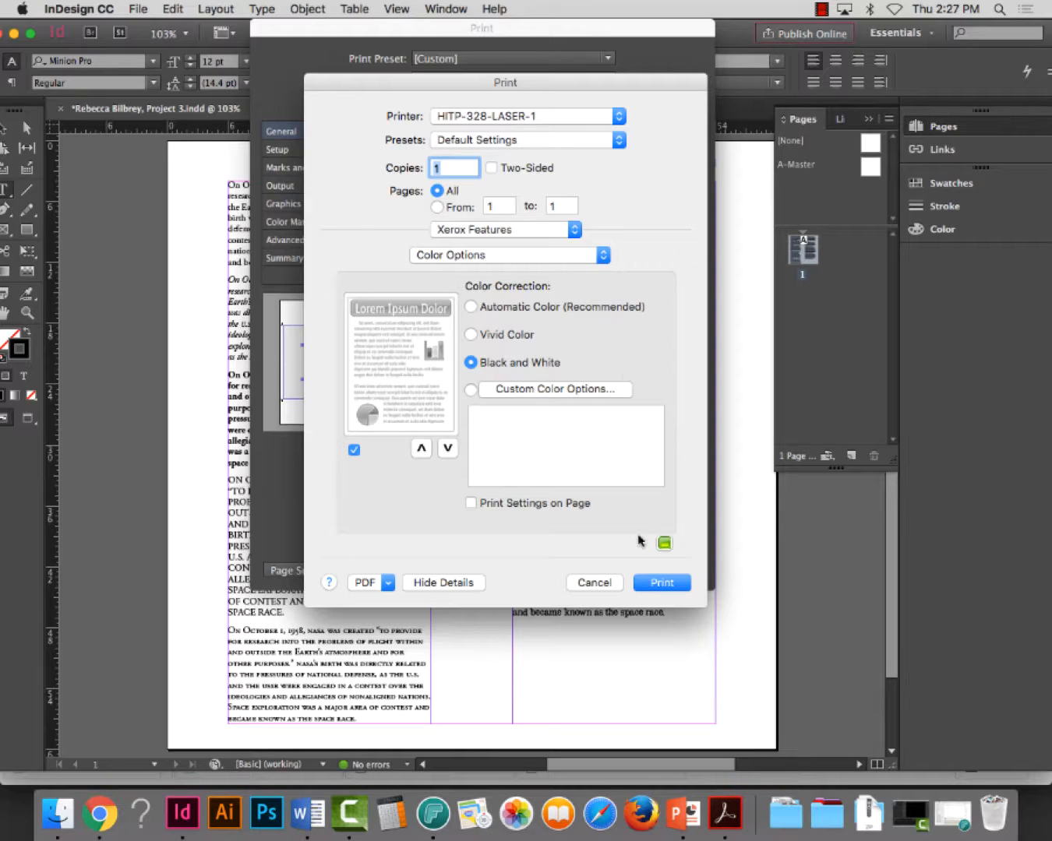
left_click(666, 586)
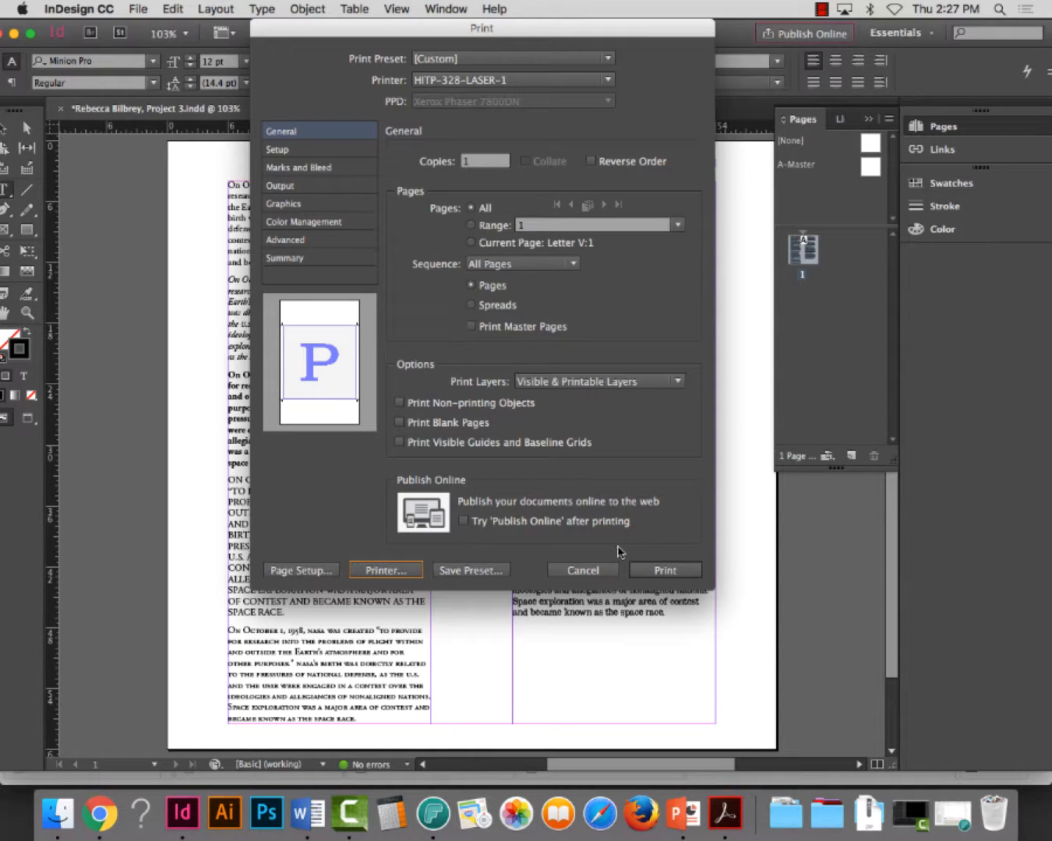
Recheck the printer's Xerox color options and print one copy of the document on HITP-328-LASER-1
left_click(383, 573)
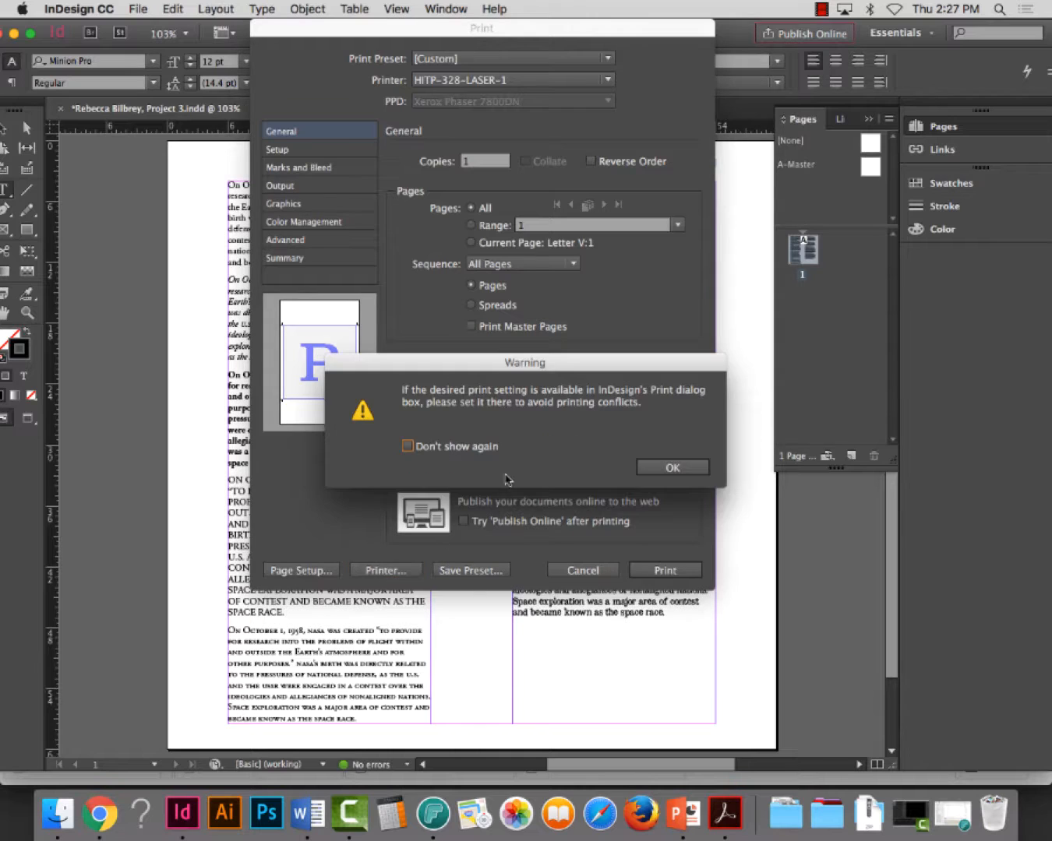
left_click(696, 467)
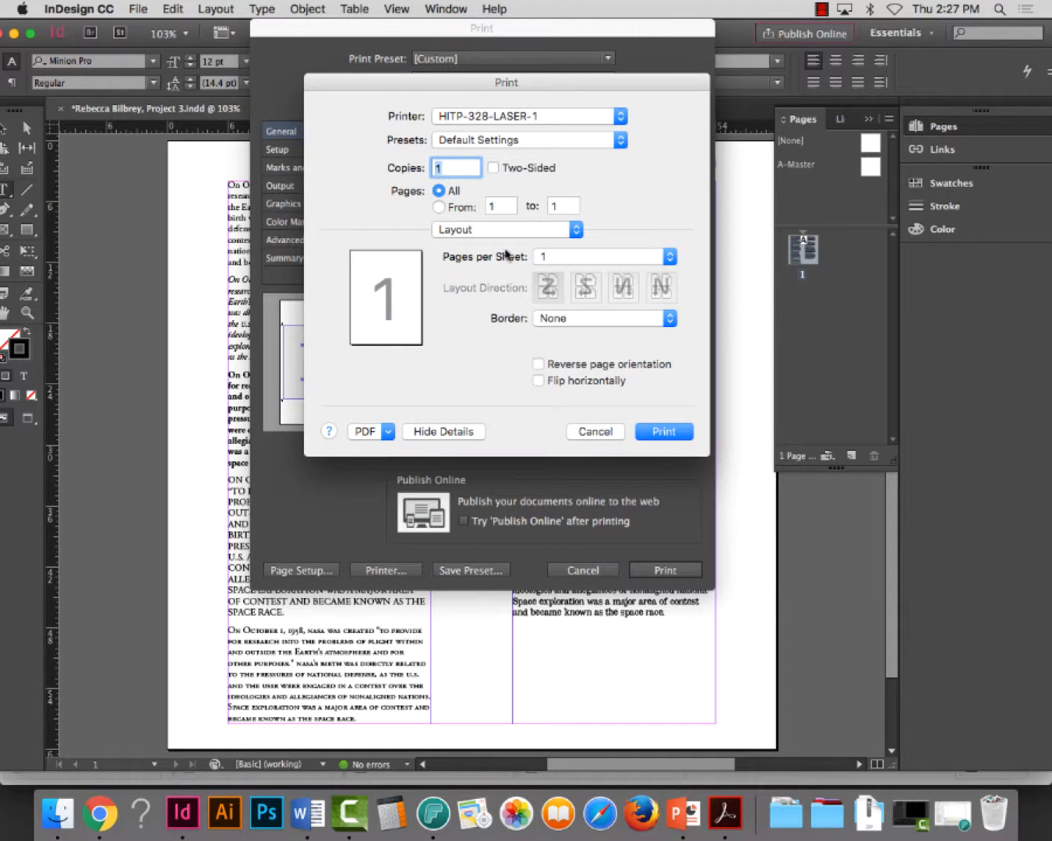
left_click(444, 433)
left_click(440, 211)
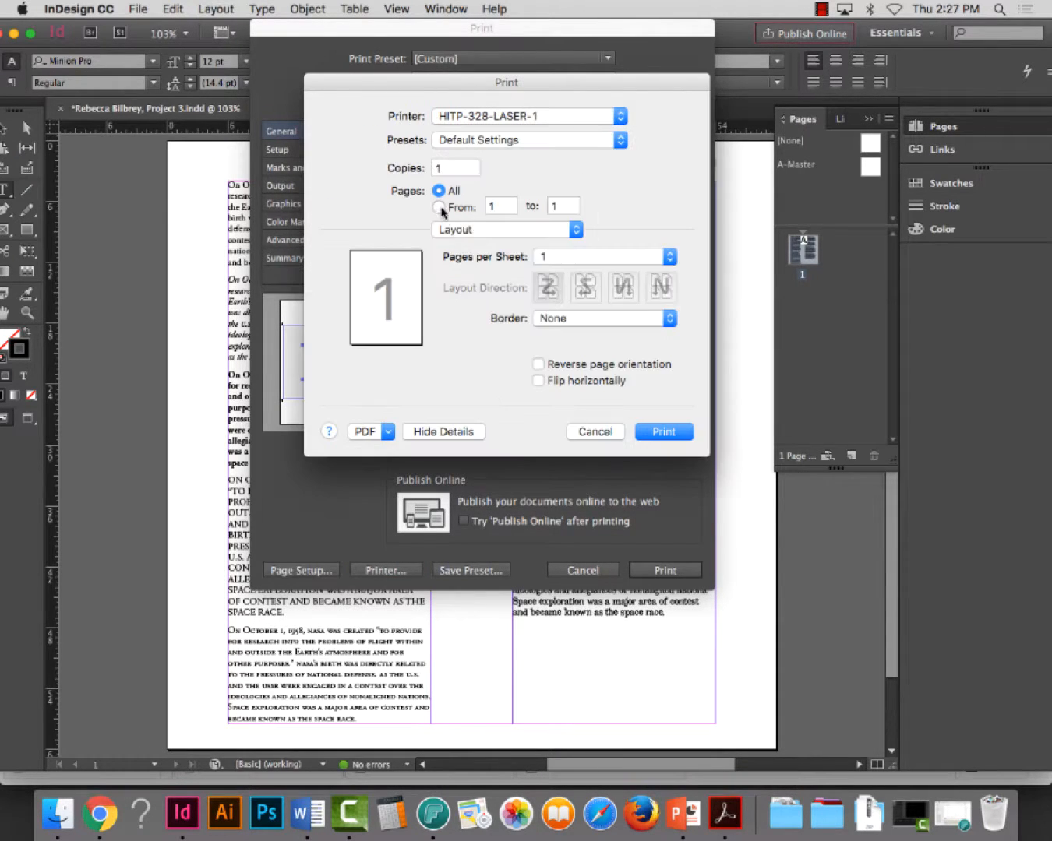
left_click(477, 233)
left_click(486, 310)
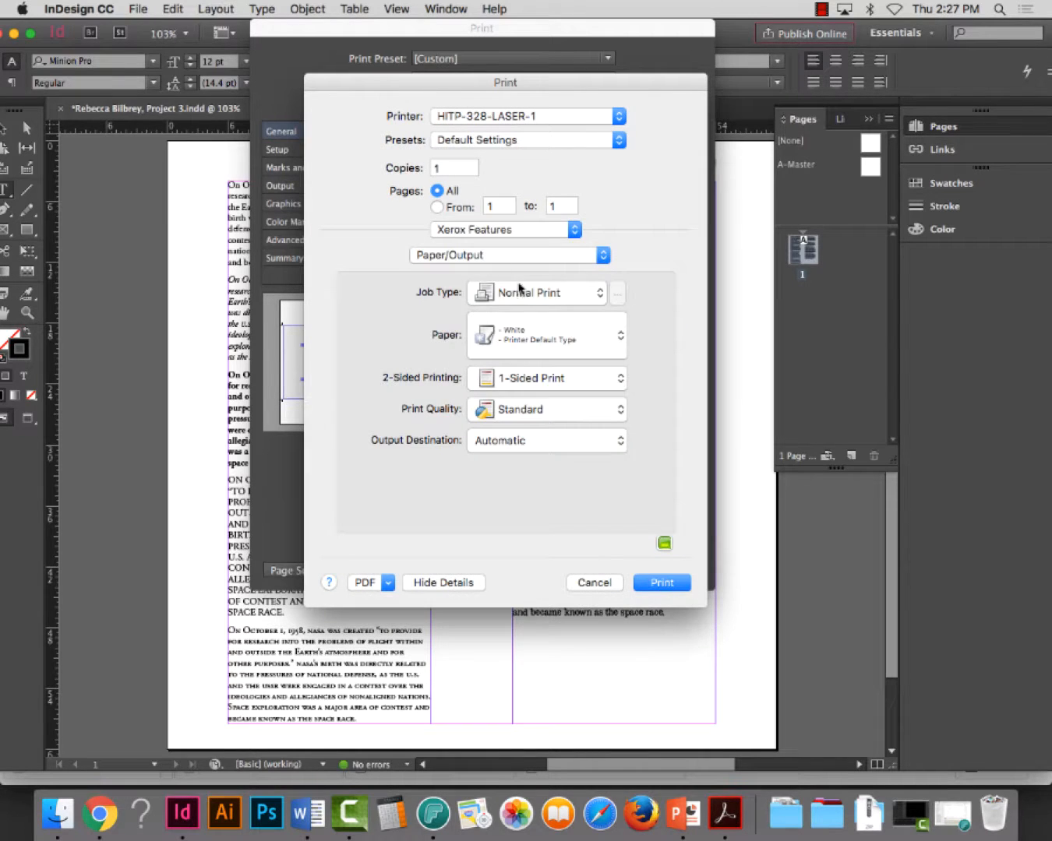
left_click(435, 258)
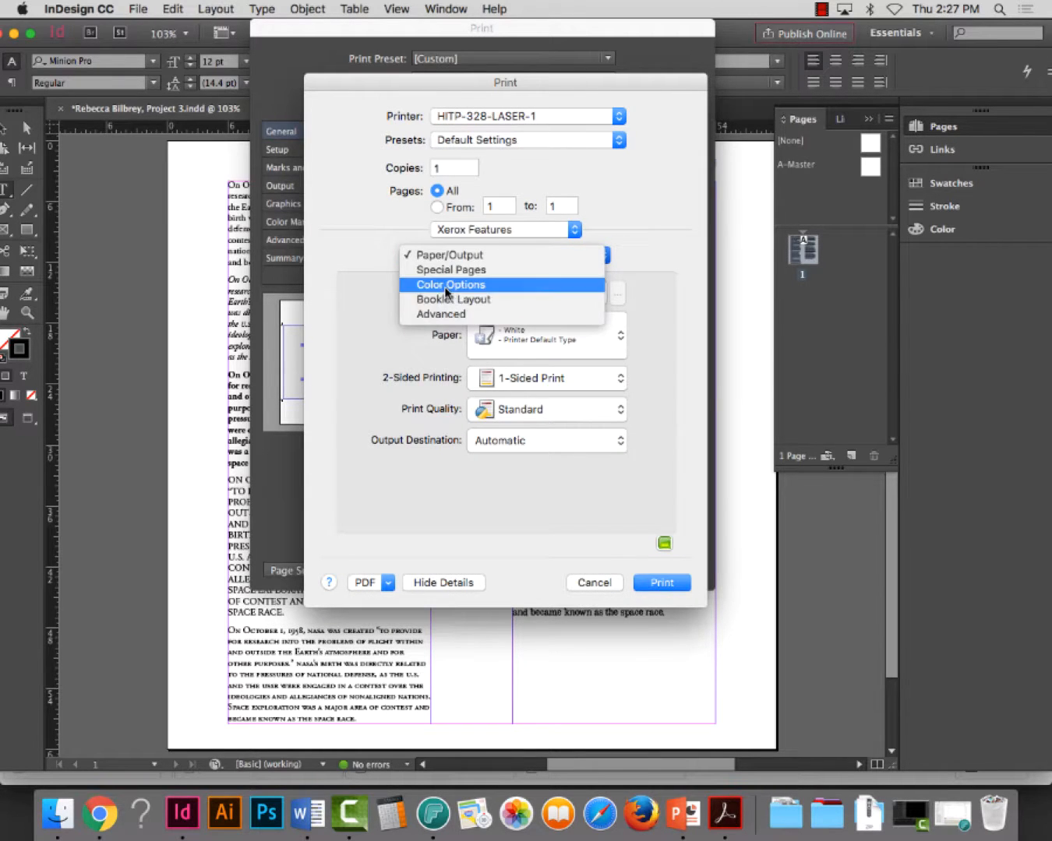
left_click(448, 285)
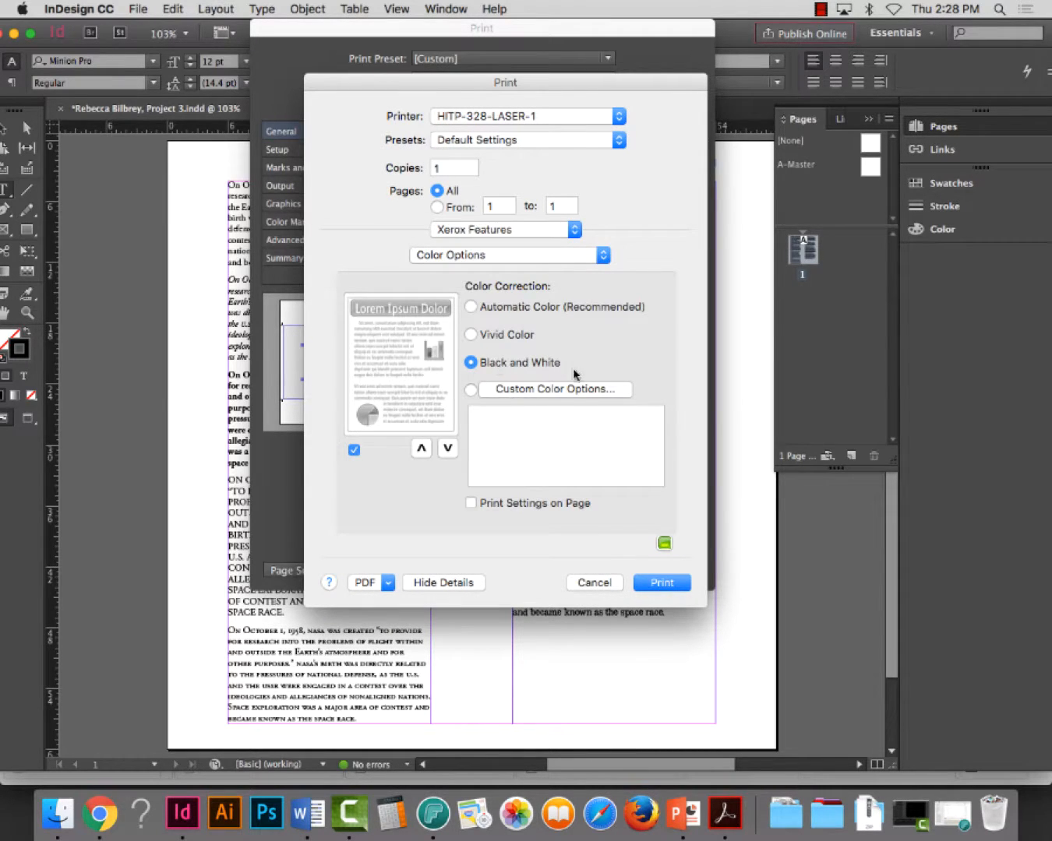
left_click(664, 586)
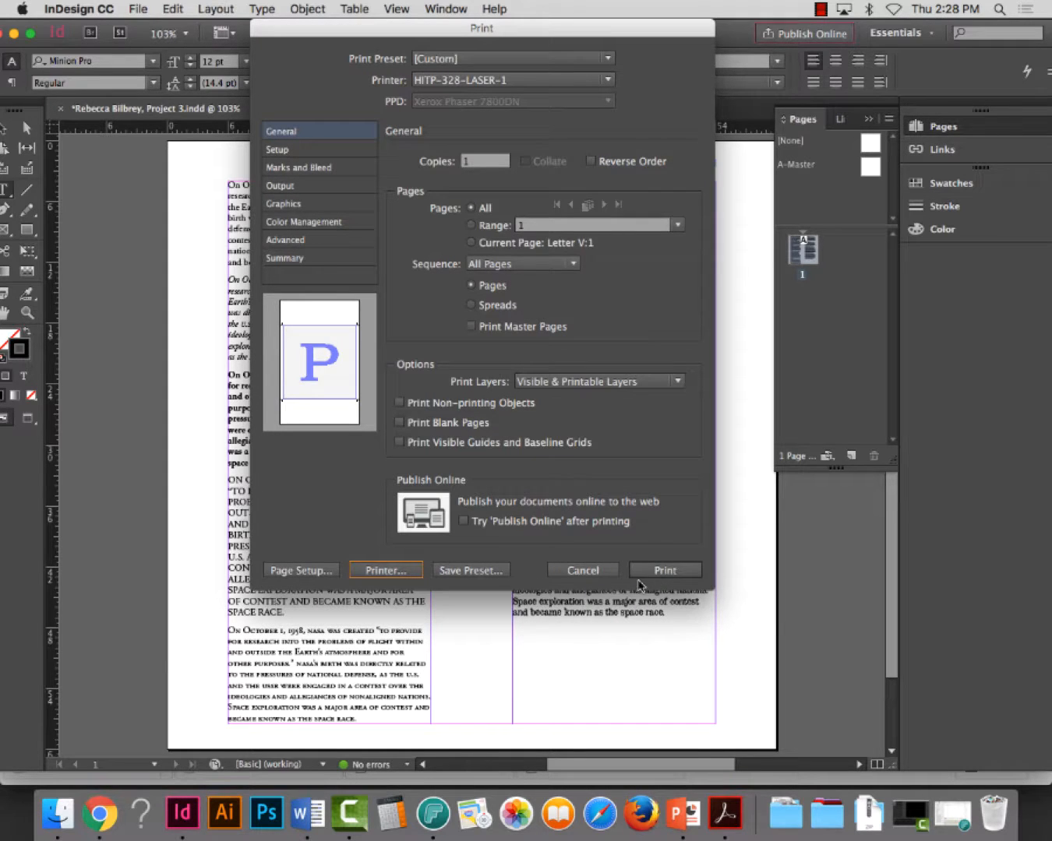
left_click(661, 571)
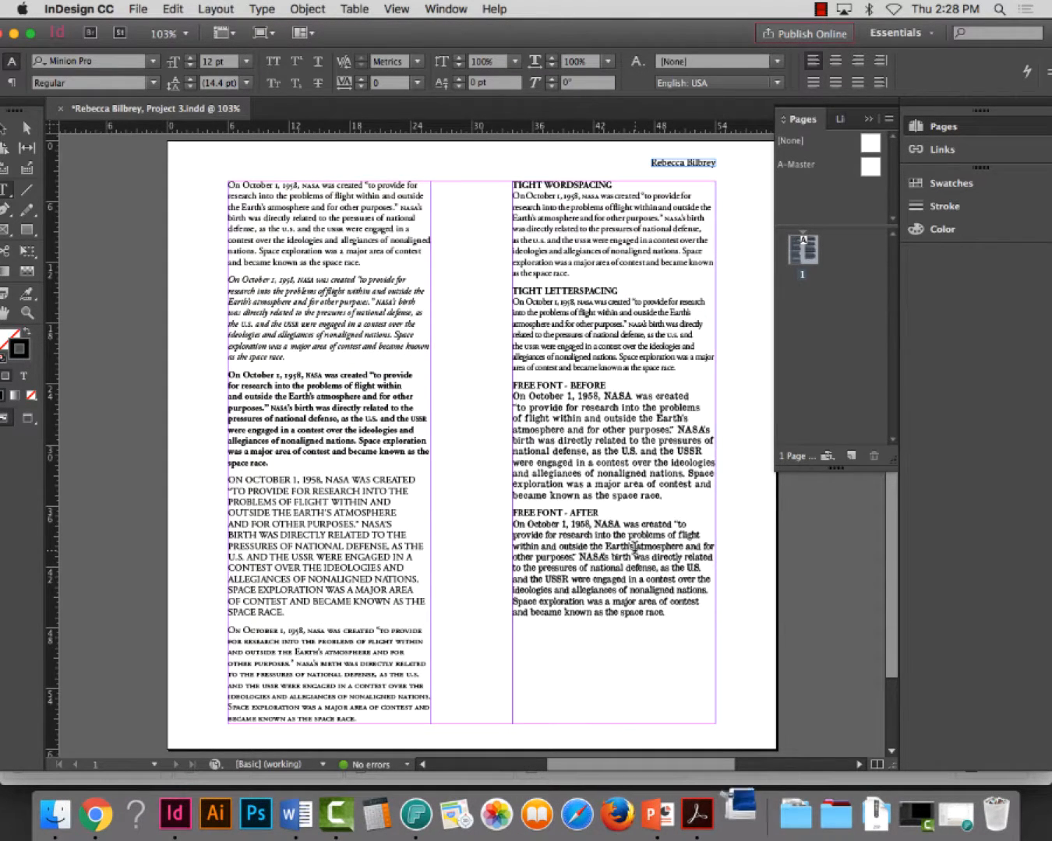
left_click(343, 819)
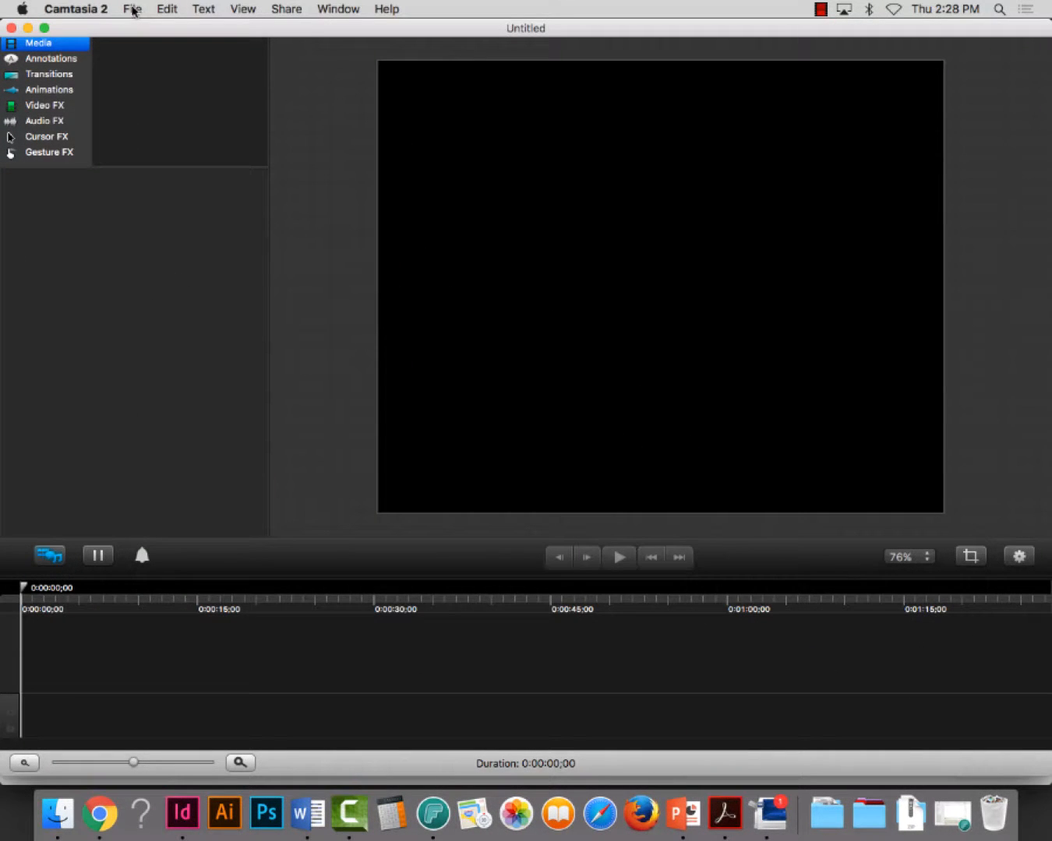